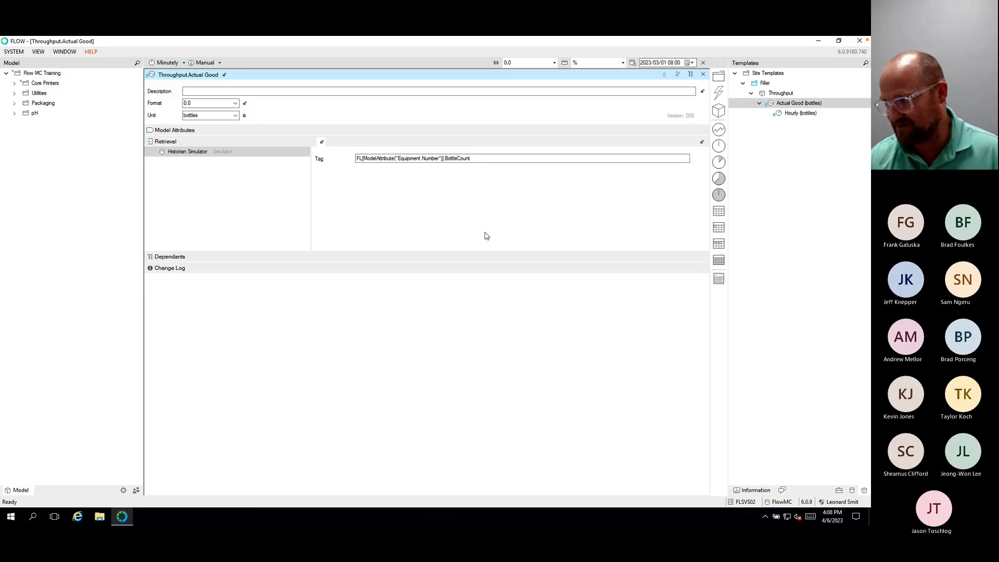
Step: Switch to the Mac desktop, open the KPI workbook in Excel, and select the Meet Production Target objective
key(ctrl+Left)
mouse_move(654, 517)
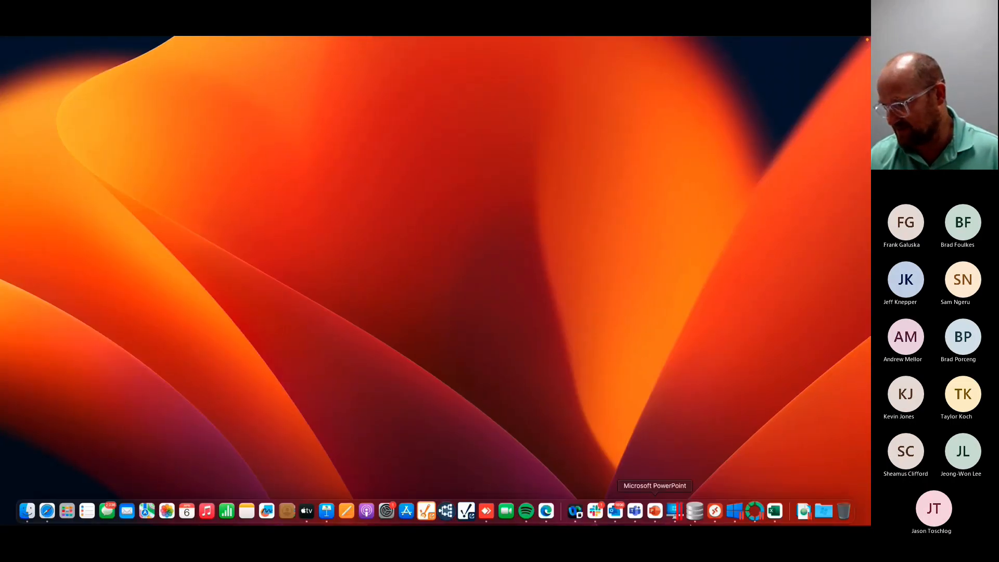
click(773, 512)
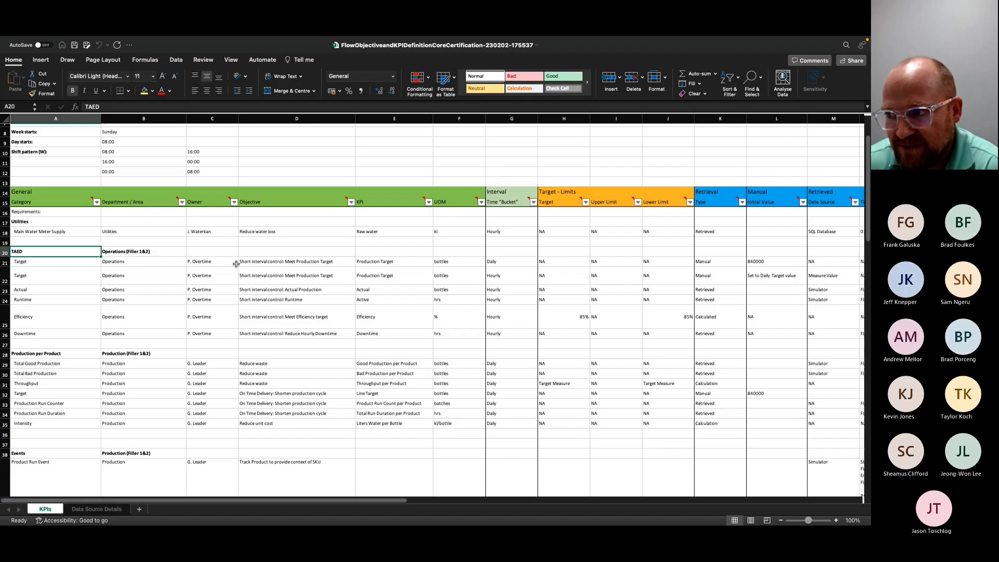
click(294, 261)
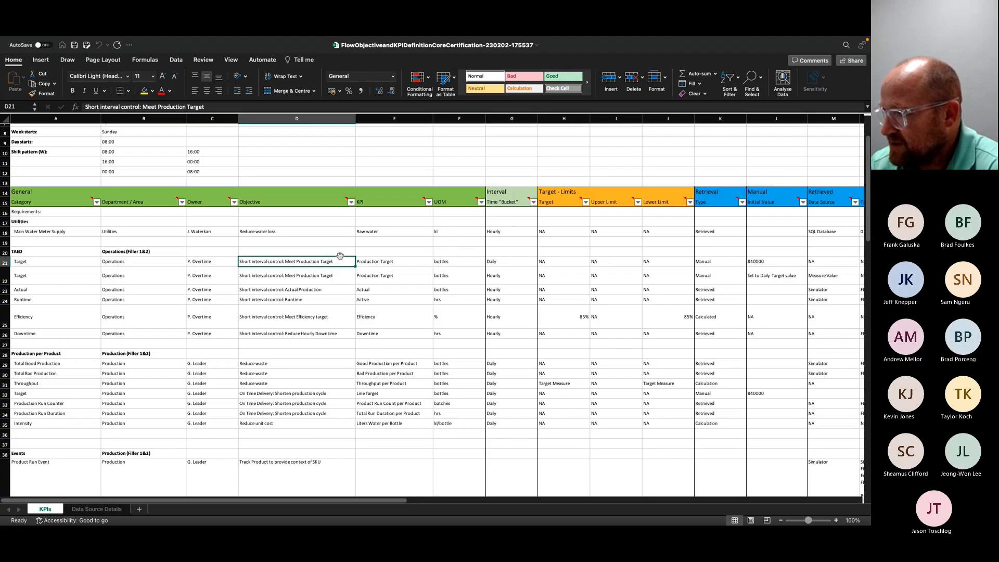
Step: Compare the Target rows' retrieval type and Daily vs Hourly intervals, then return to Flow
drag(44, 262, 528, 262)
click(722, 260)
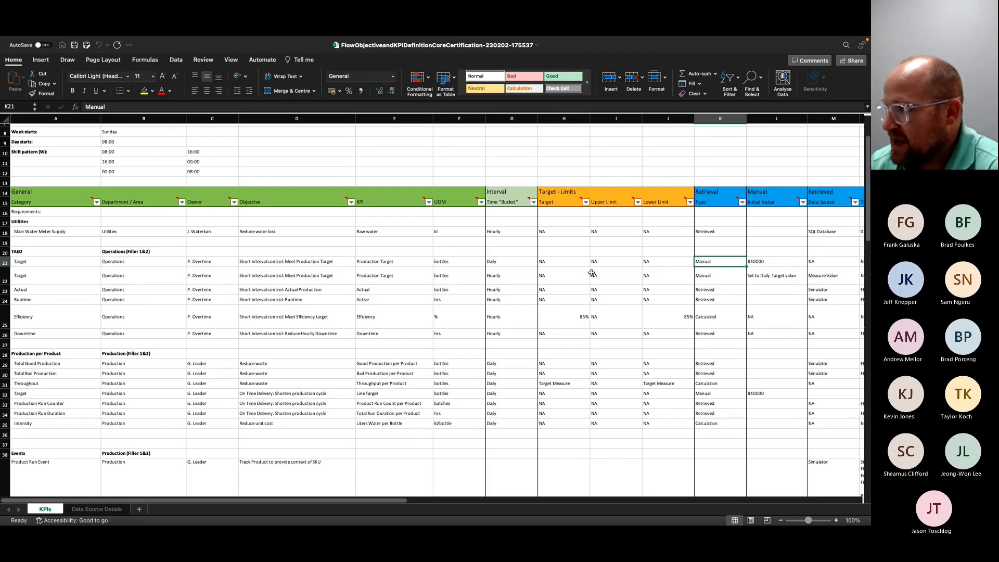
click(499, 263)
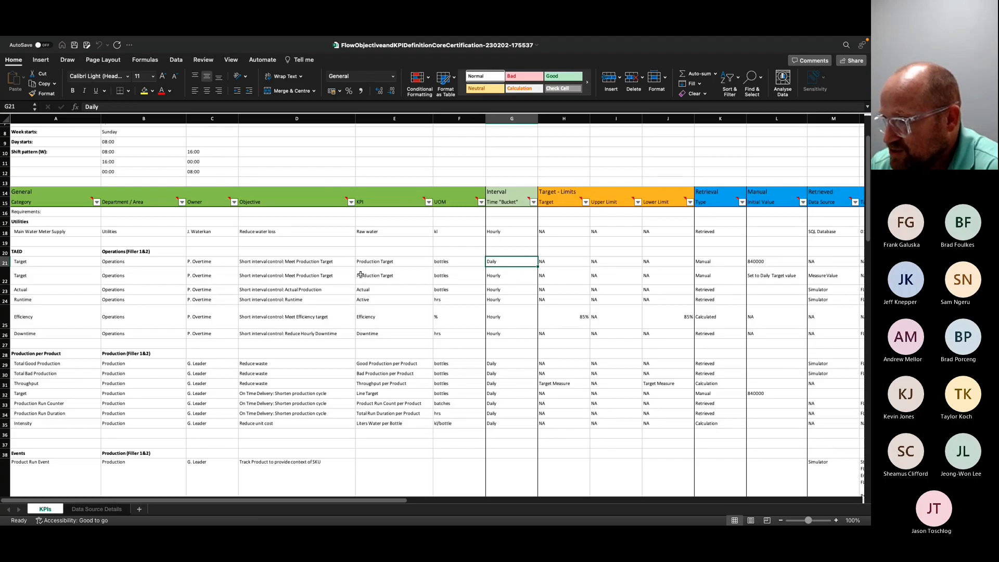
click(499, 277)
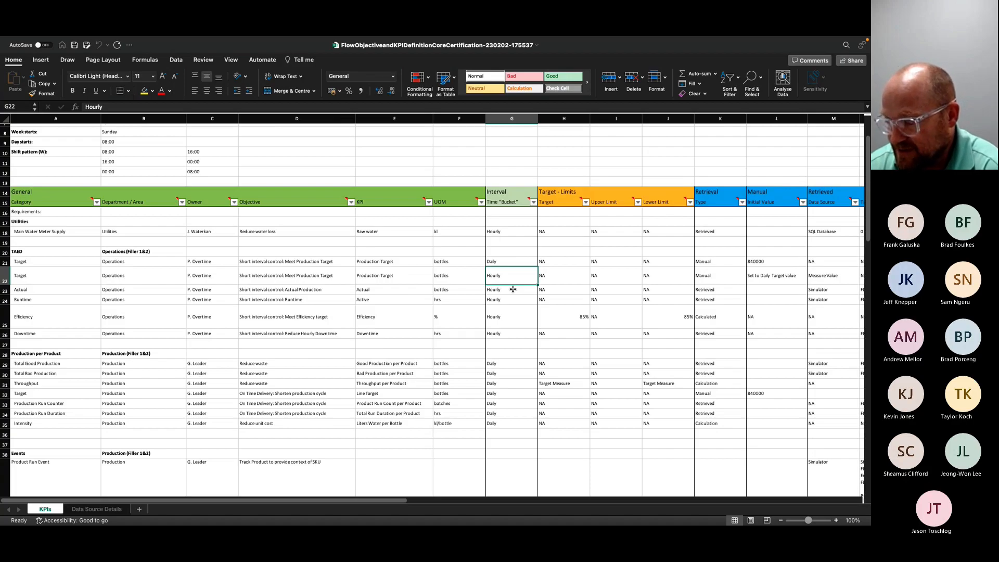
key(ctrl+Right)
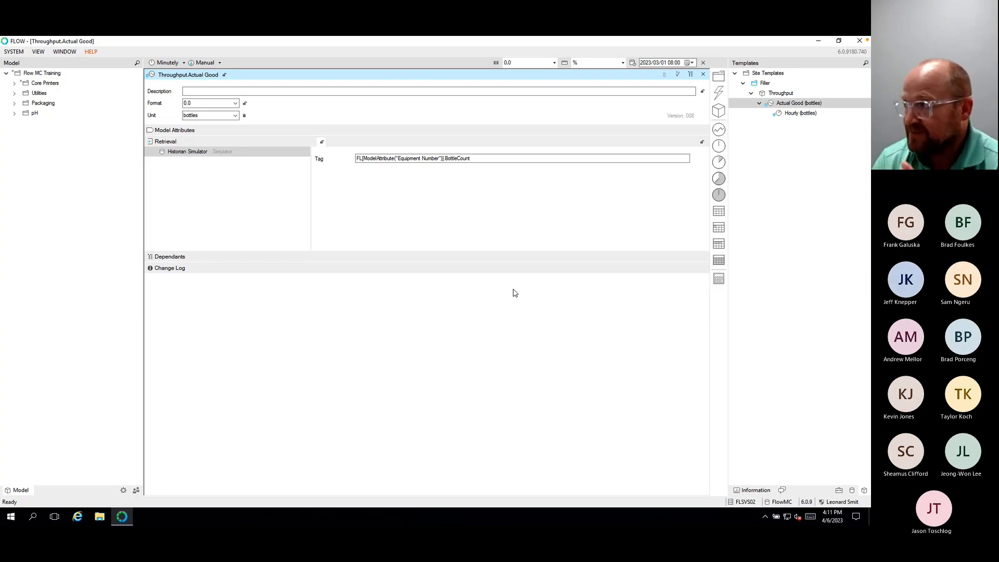
Step: Drop a new Daily measure onto the Filler template's Throughput folder
click(817, 178)
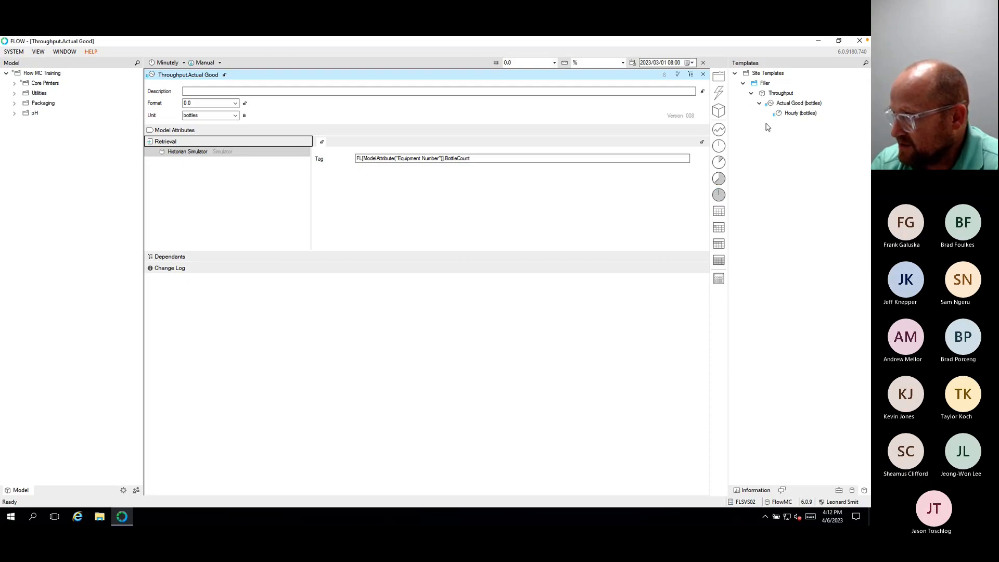
drag(719, 195, 781, 97)
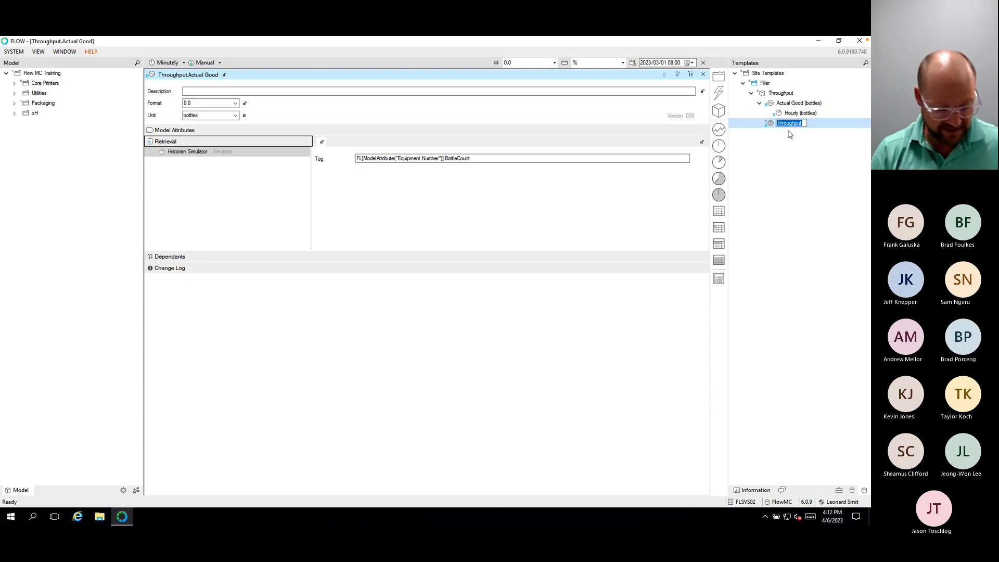
Step: Name the new measure Target, launch Windows Magnifier, and select Target (%)
text(Target)
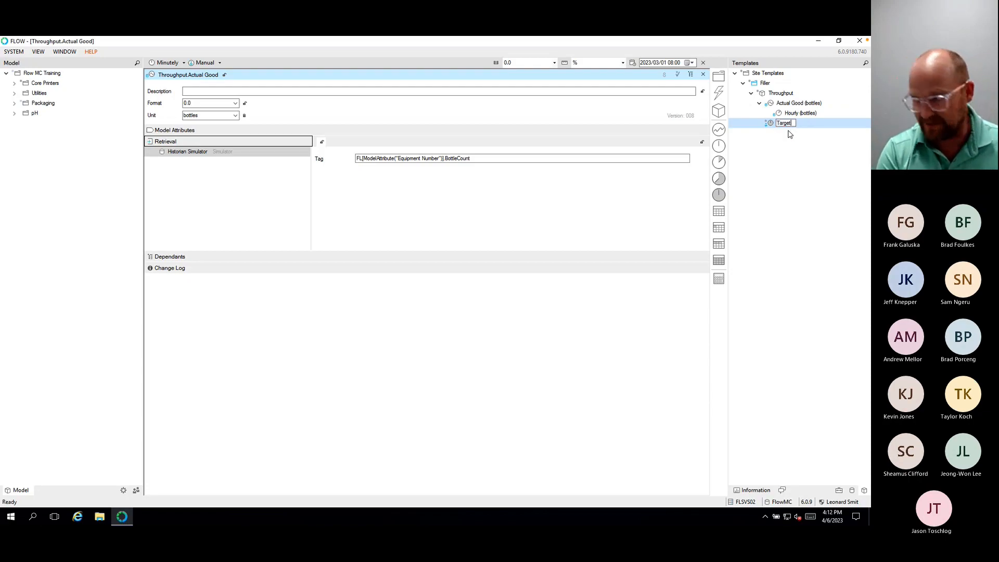
key(Return)
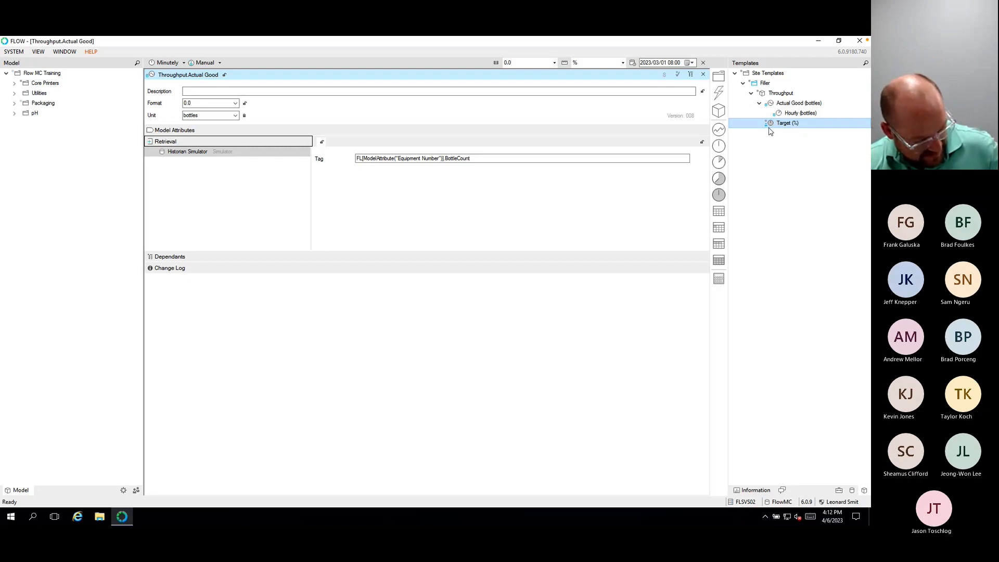
click(39, 518)
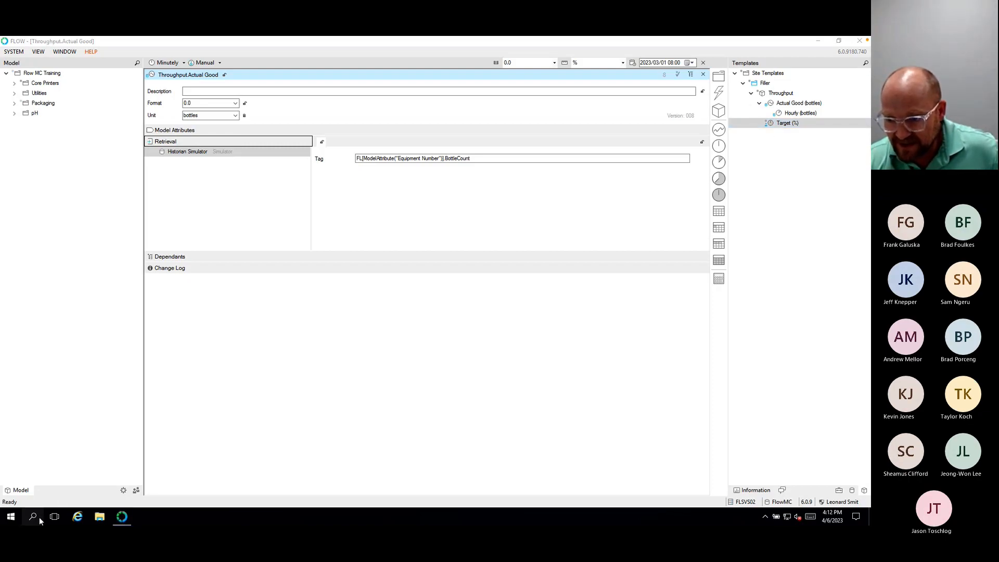
text(ma)
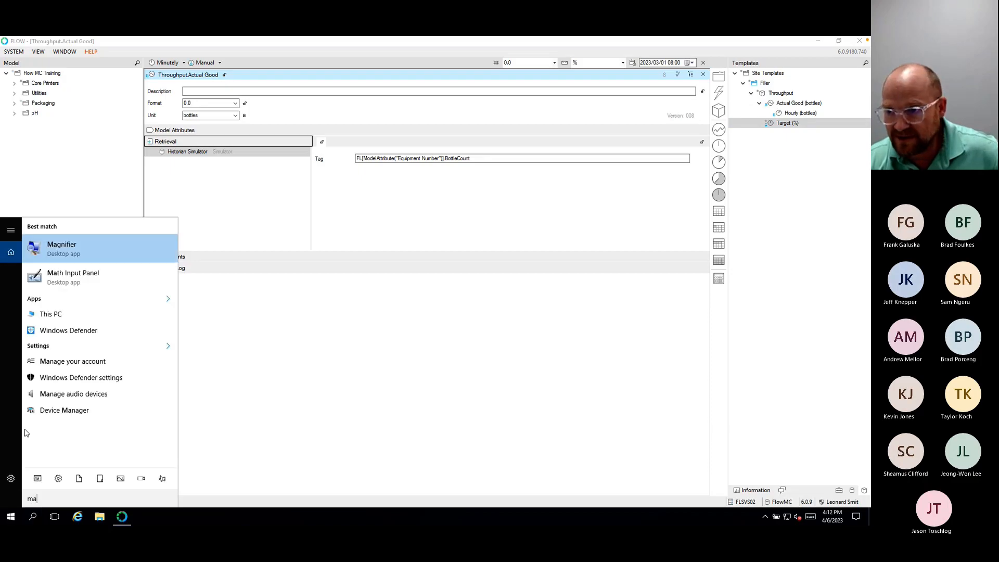
key(Return)
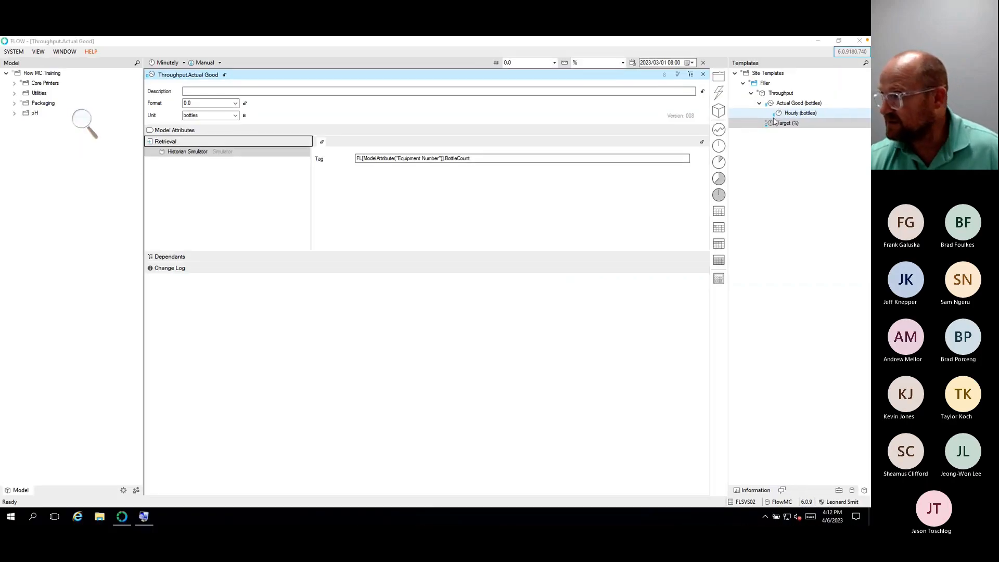
click(678, 211)
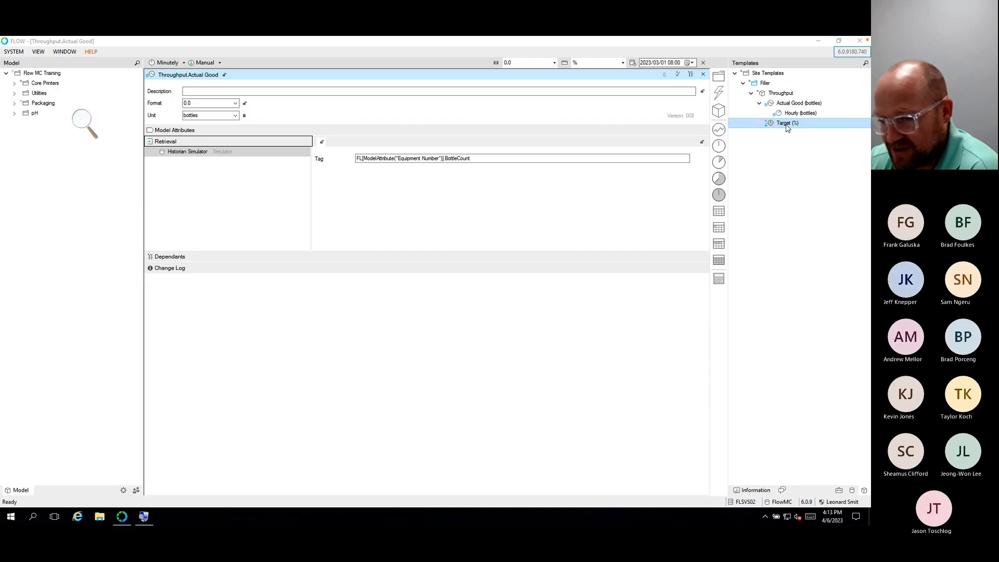
Step: Set the Target measure's unit to bottles so it reads Target (bottles)
click(787, 125)
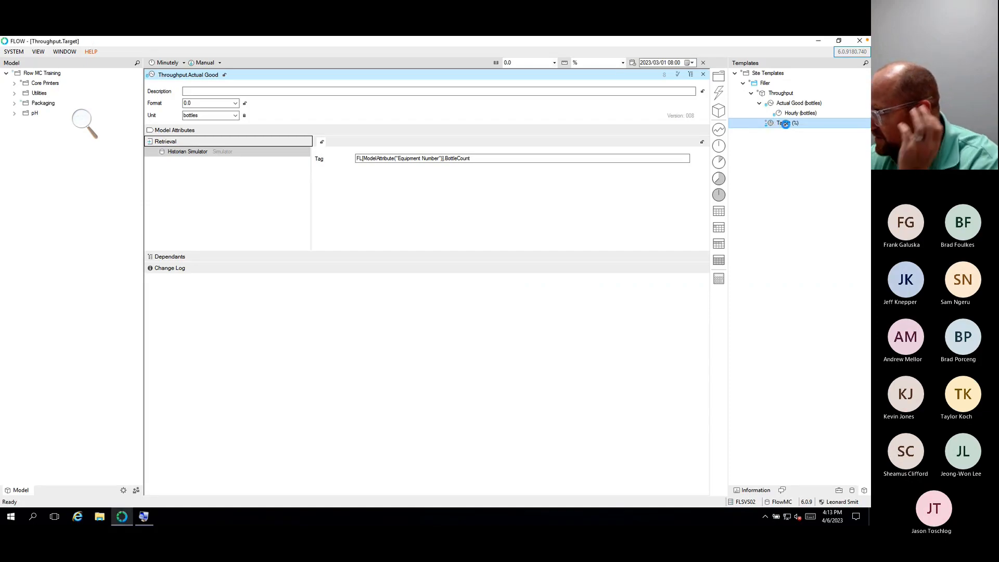
click(215, 116)
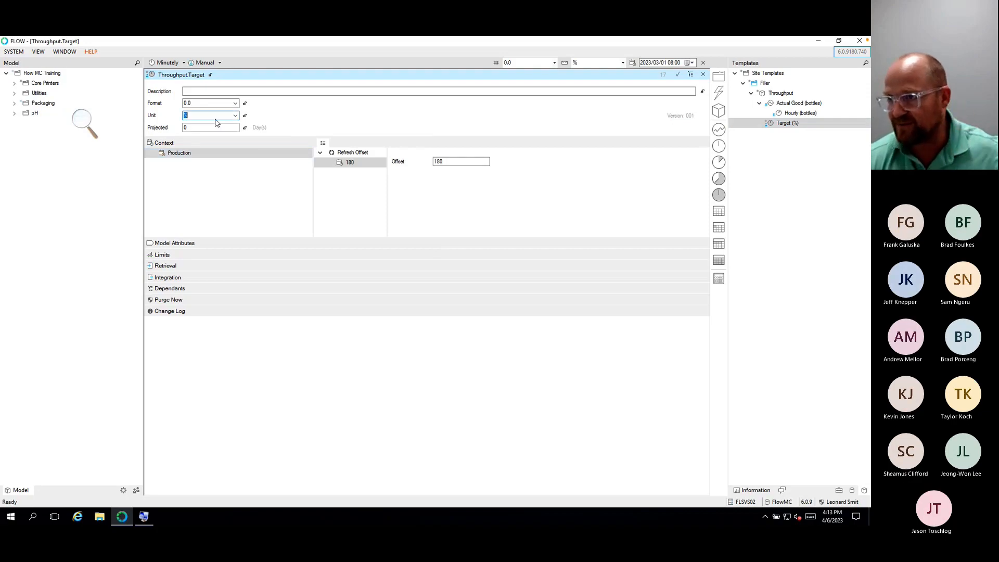
text(bottles)
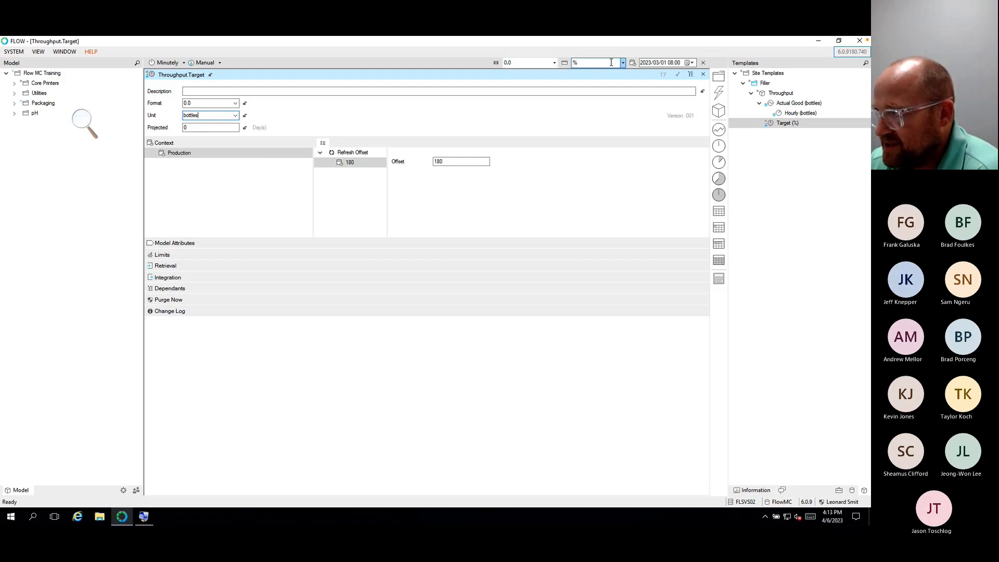
click(622, 63)
click(582, 85)
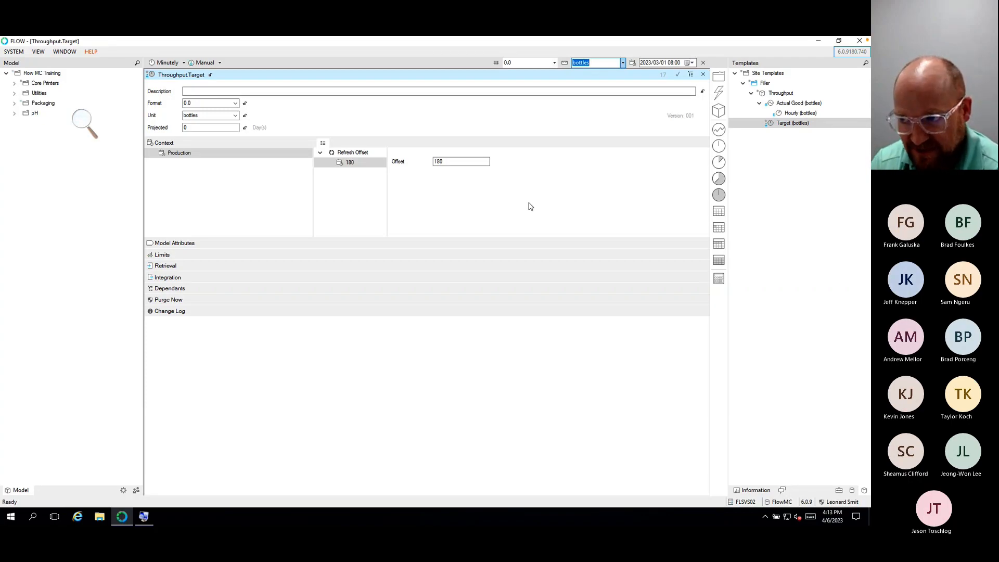
Step: Expand the Target measure's Retrieval section and open the Default Value dropdown
click(163, 266)
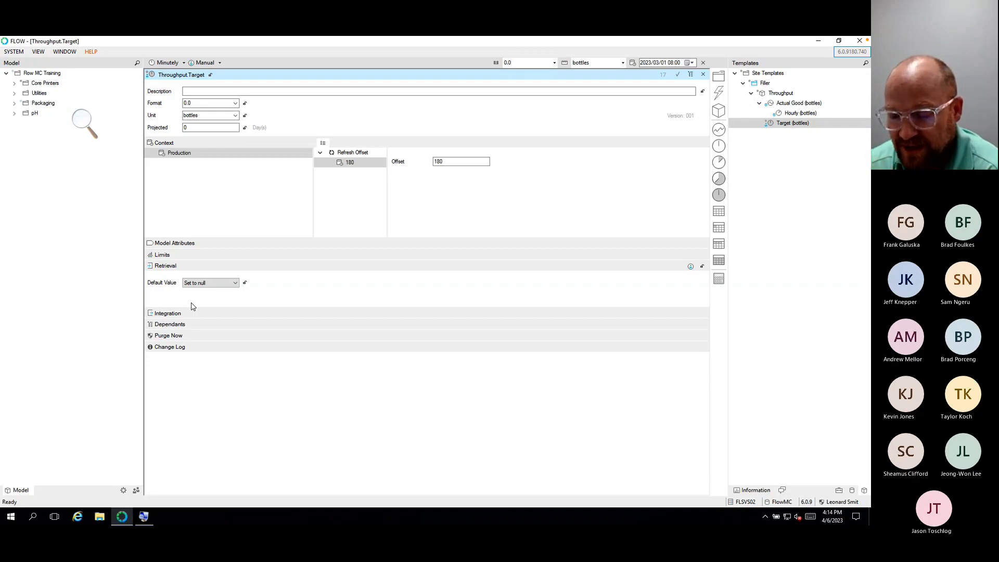
click(235, 284)
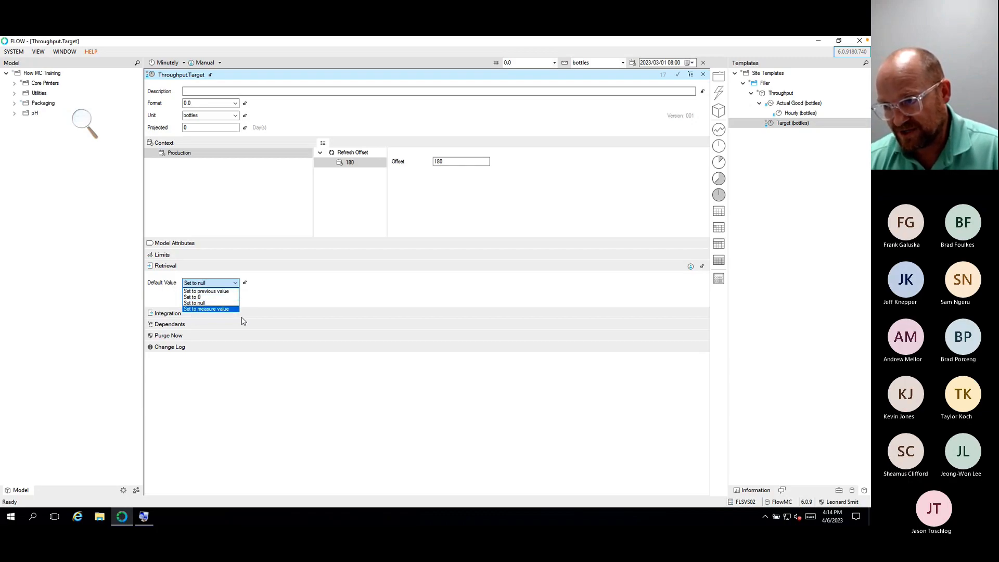
Step: Set Default Value to 'Set to previous value' with Initial Value 8400000, then switch to Excel
click(201, 291)
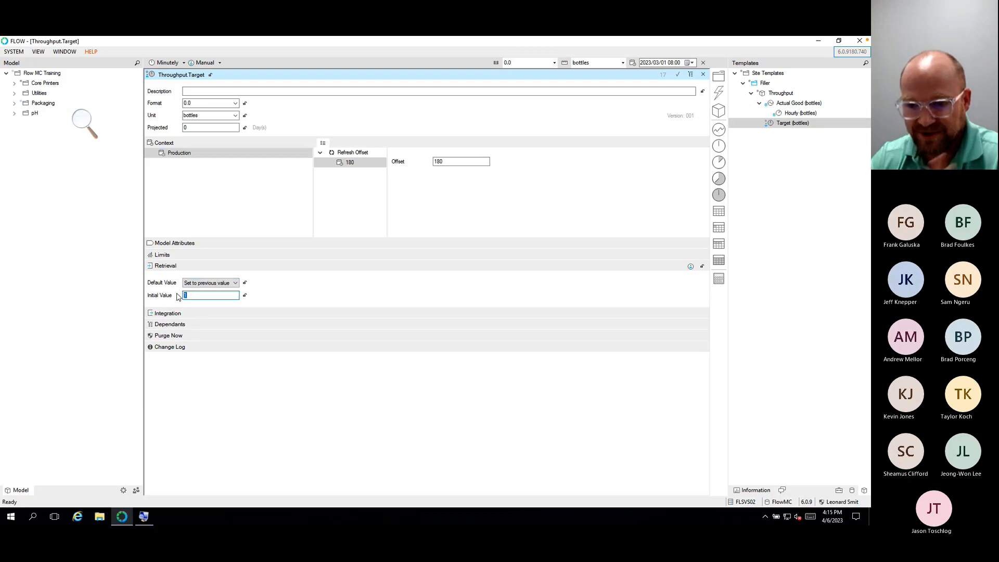
text(8400000)
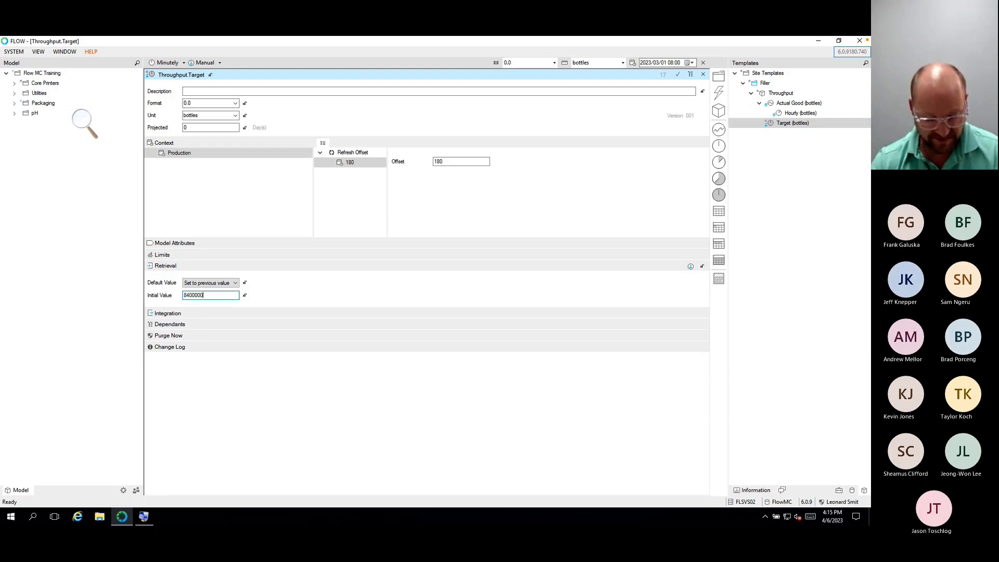
key(ctrl+Left)
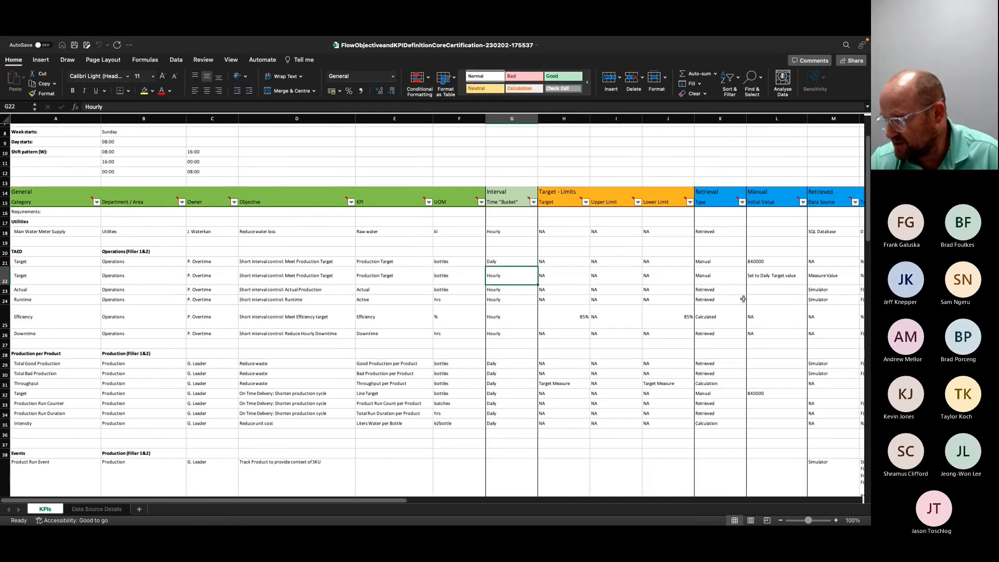
Step: Read the daily Target's Manual retrieval, 840000 initial value, interval and unit, then return to Flow
click(722, 264)
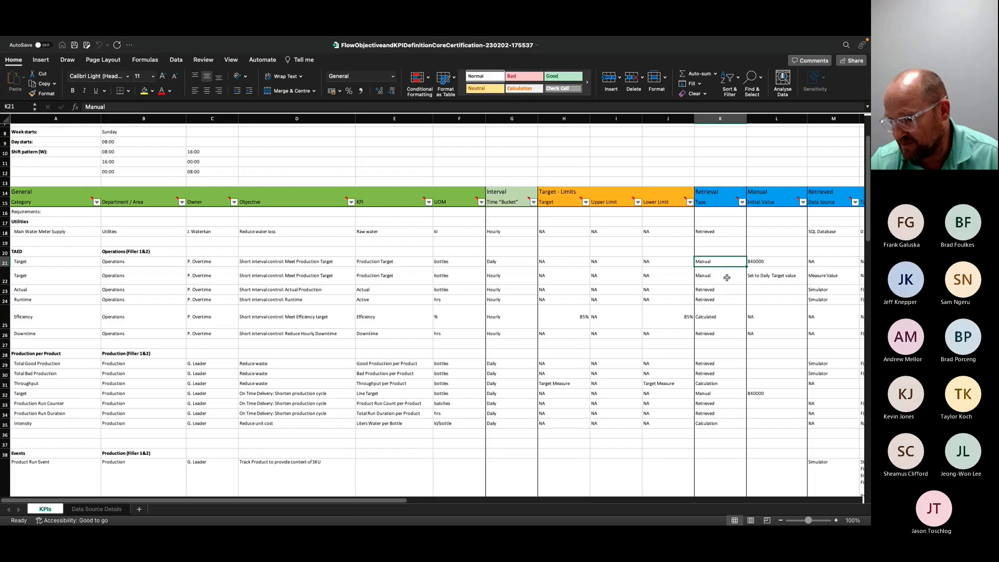
click(756, 265)
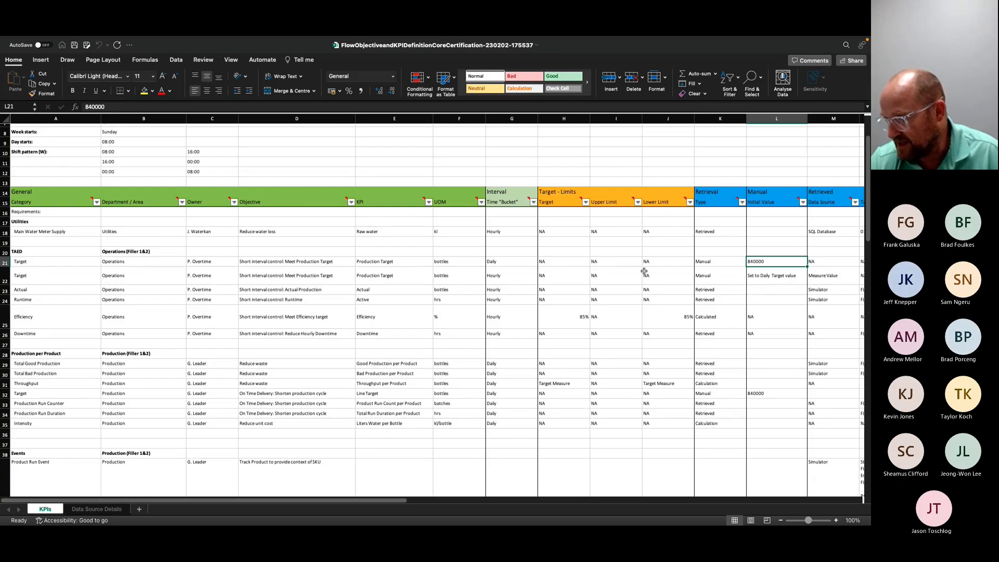
click(527, 262)
click(454, 266)
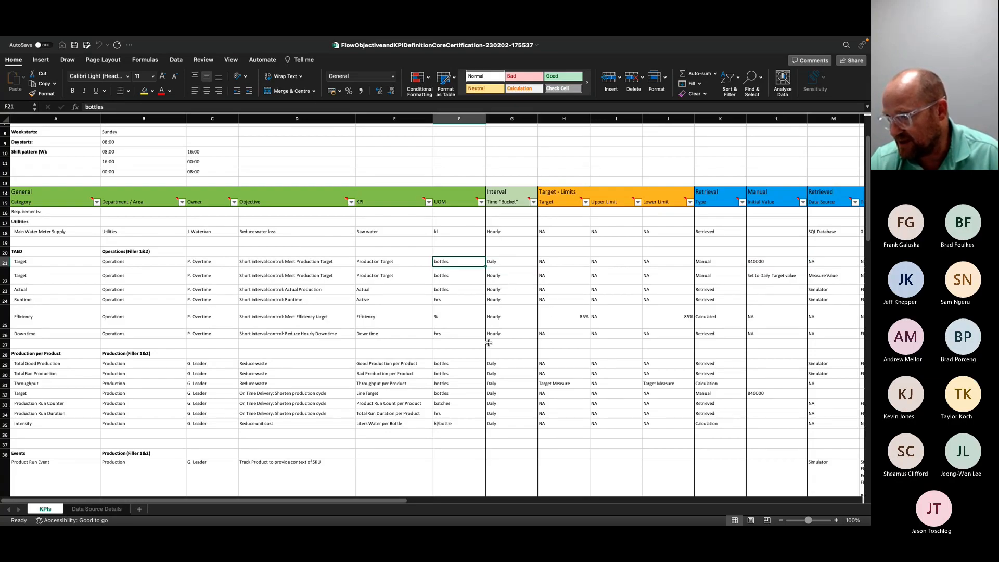
key(ctrl+Right)
key(ctrl+Left)
key(ctrl+Right)
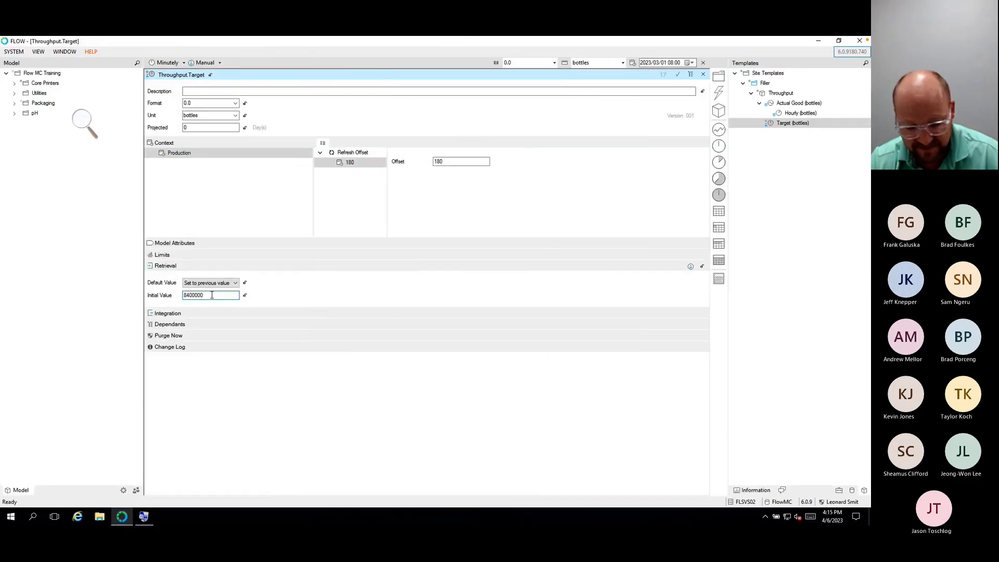
Step: Remove the extra zero so the Initial Value reads 840000, then switch to Excel
key(BackSpace)
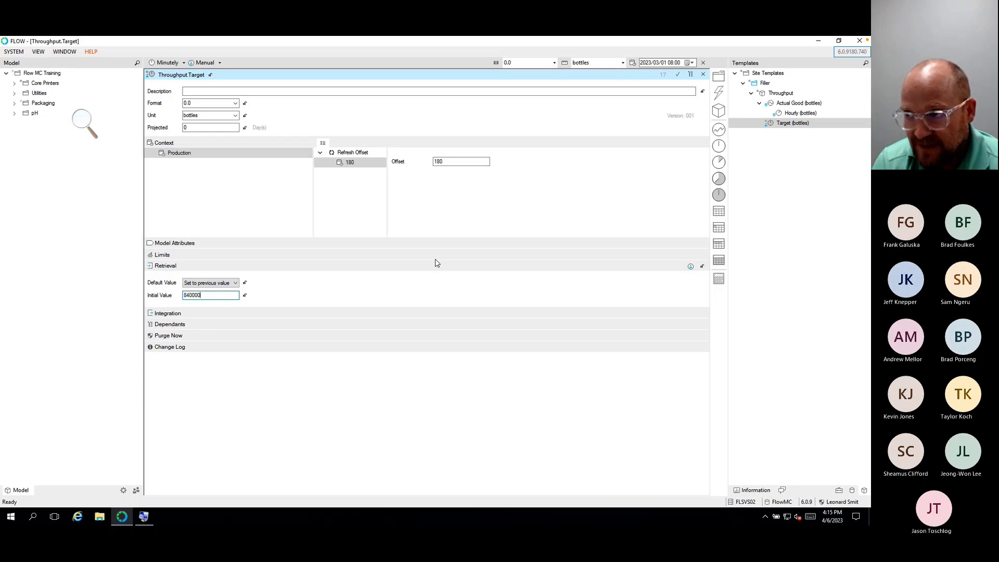
key(ctrl+Left)
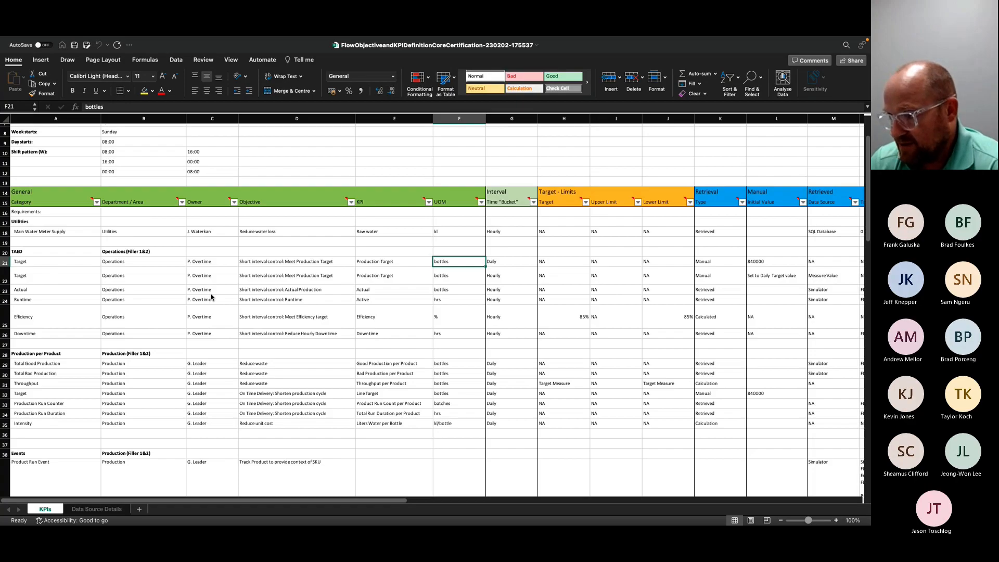
Step: Zoom in on the AA21 comment requiring 30-day projected, form-editable data, then return to Flow
drag(281, 499, 736, 507)
click(607, 263)
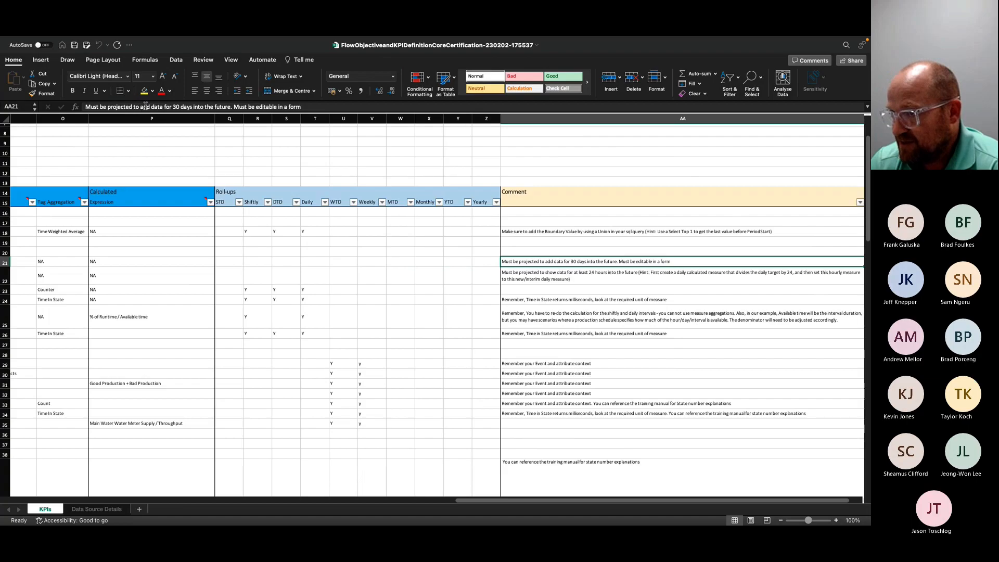
click(836, 520)
click(836, 520)
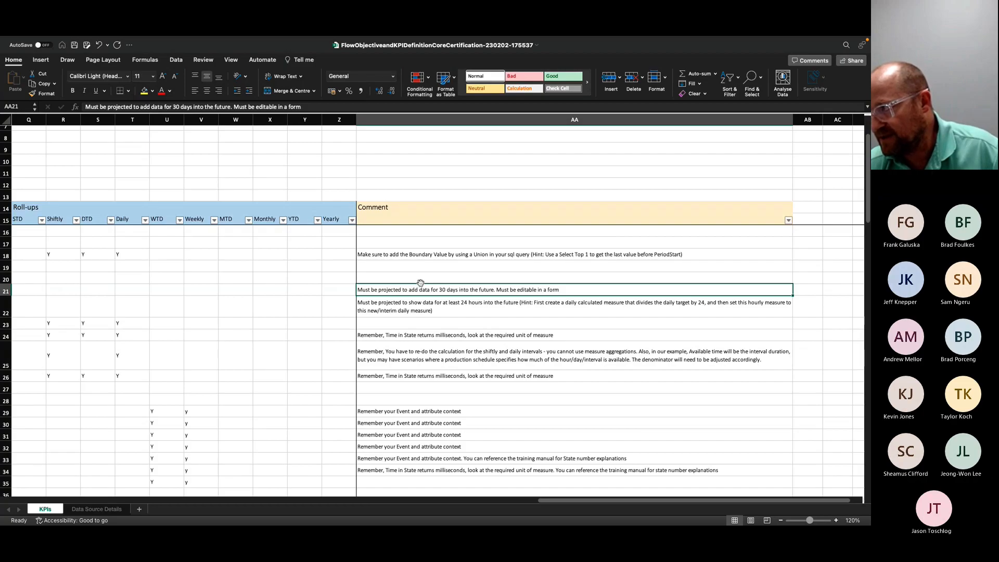
key(ctrl+Right)
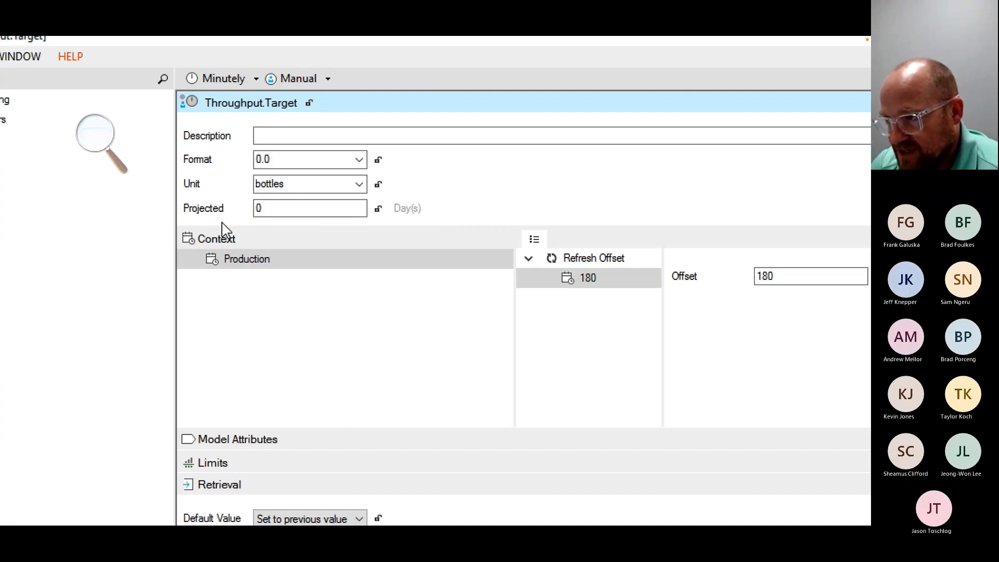
Step: Set the Target template's Projected days to 30, release the Filler template, and expand Packaging
double_click(278, 212)
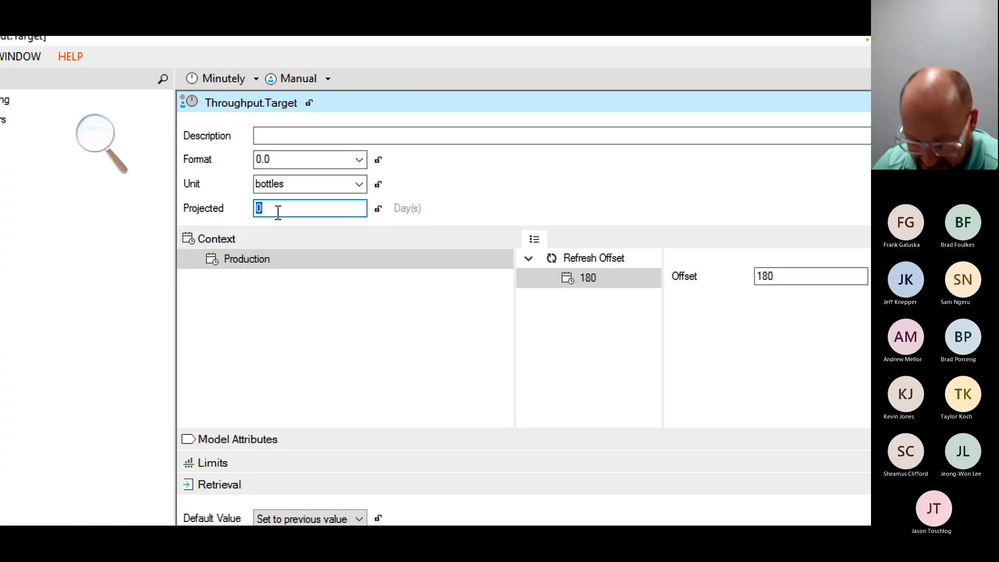
text(30)
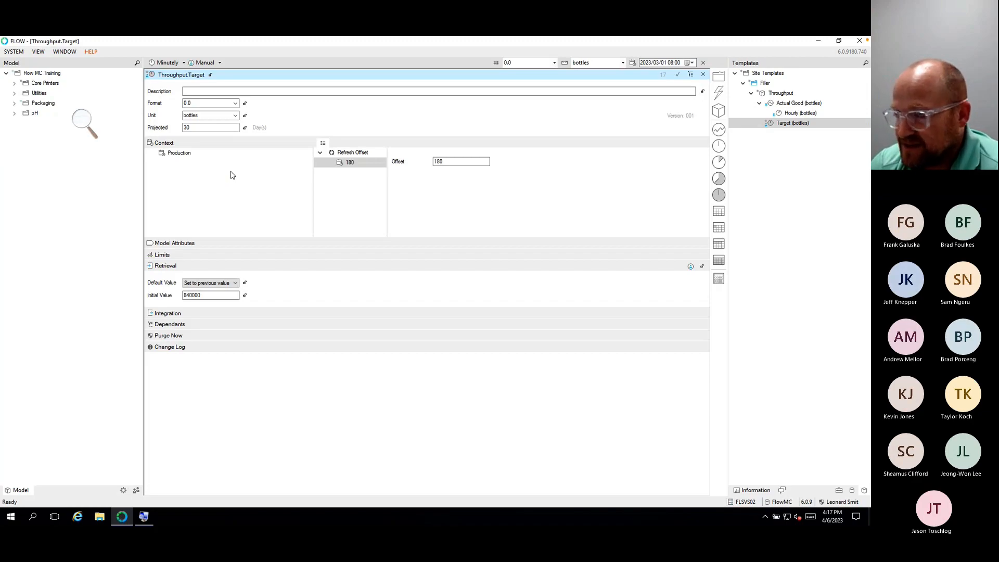
right_click(761, 84)
click(772, 92)
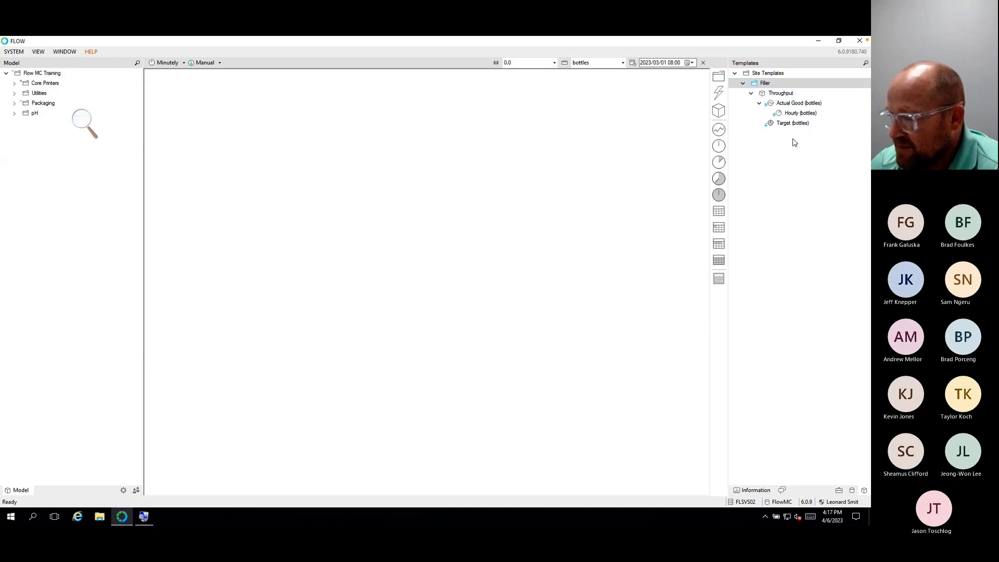
click(15, 103)
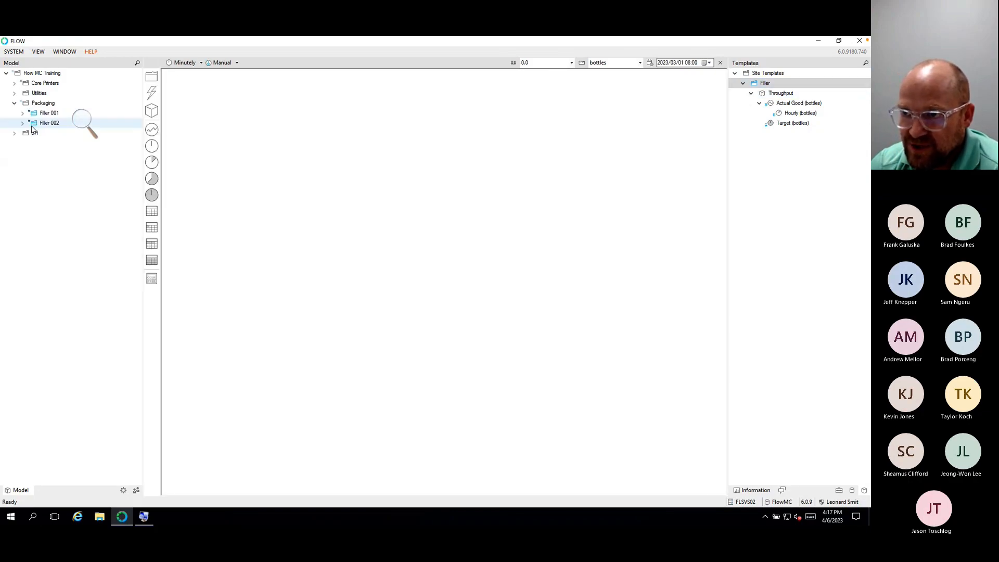
Step: Recursive-update Packaging from the templates and expand Filler 001 and Filler 002 Throughput measures
right_click(36, 106)
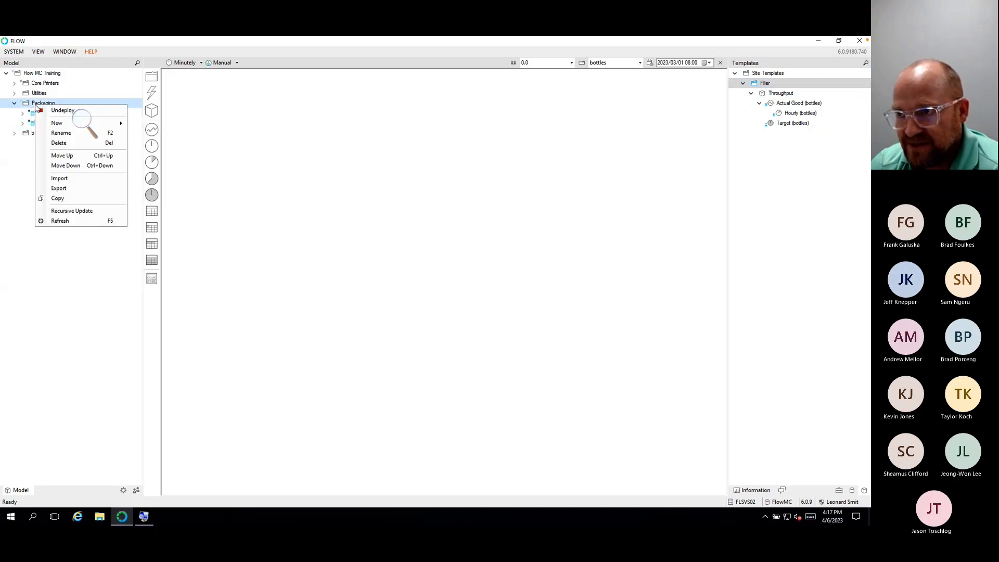
click(68, 213)
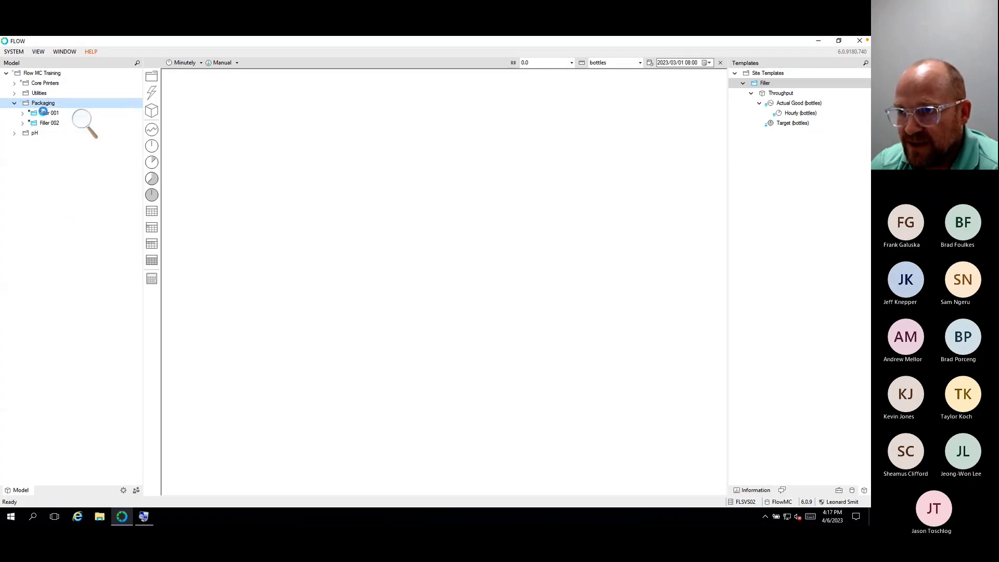
click(22, 112)
click(31, 123)
click(23, 153)
click(31, 163)
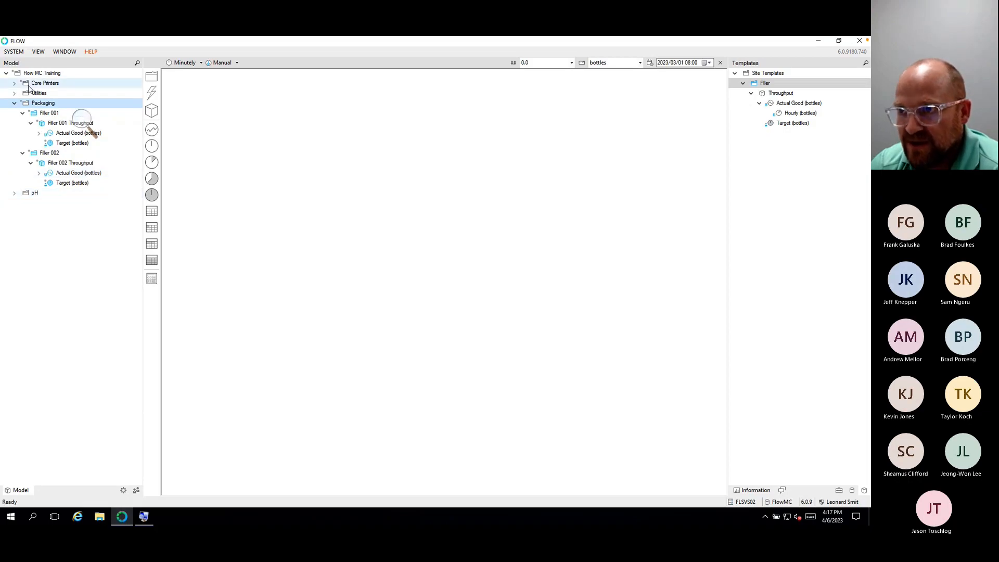
Step: Deploy Packaging with its fillers and open Filler 001's Target (bottles) measure
right_click(29, 102)
click(37, 107)
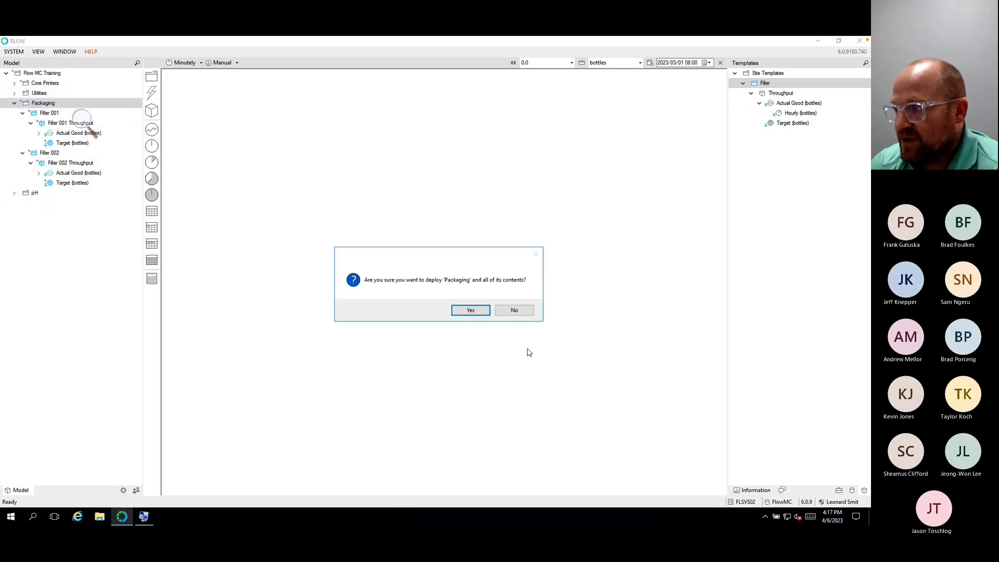
click(468, 310)
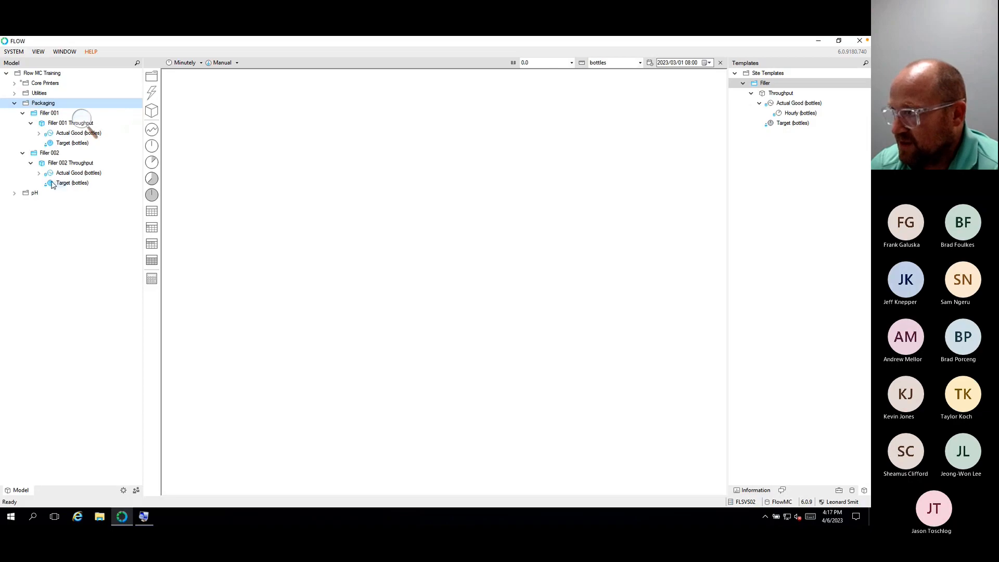
double_click(74, 143)
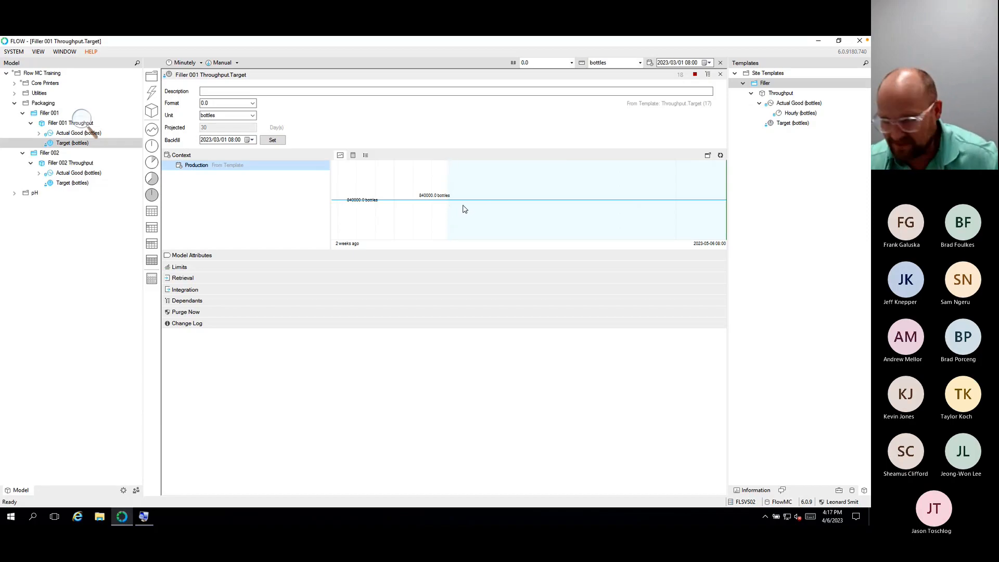
Step: Inspect Filler 001's Target as a table of daily 840000-bottle values through 2023-05-06
key(super+plus)
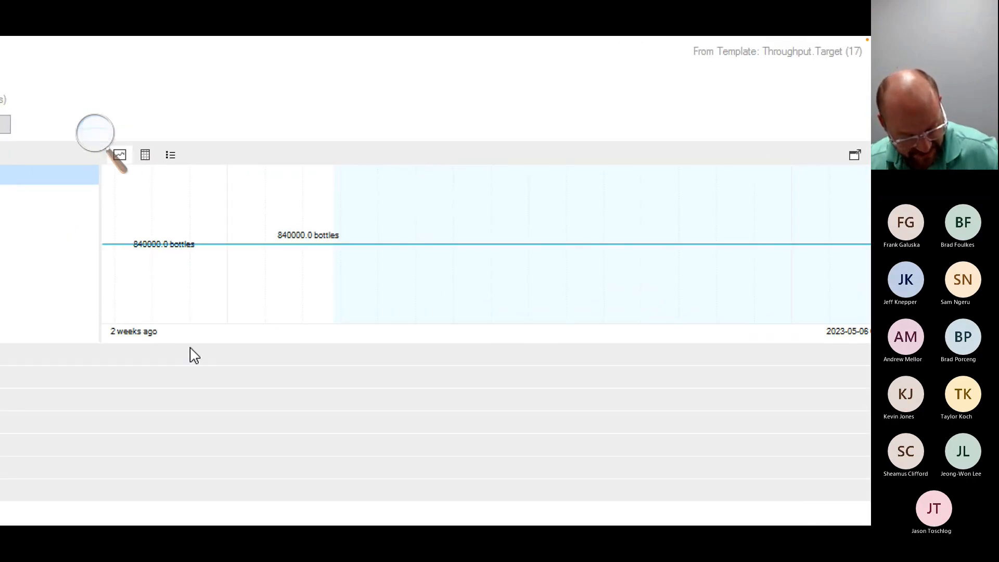
key(super+minus)
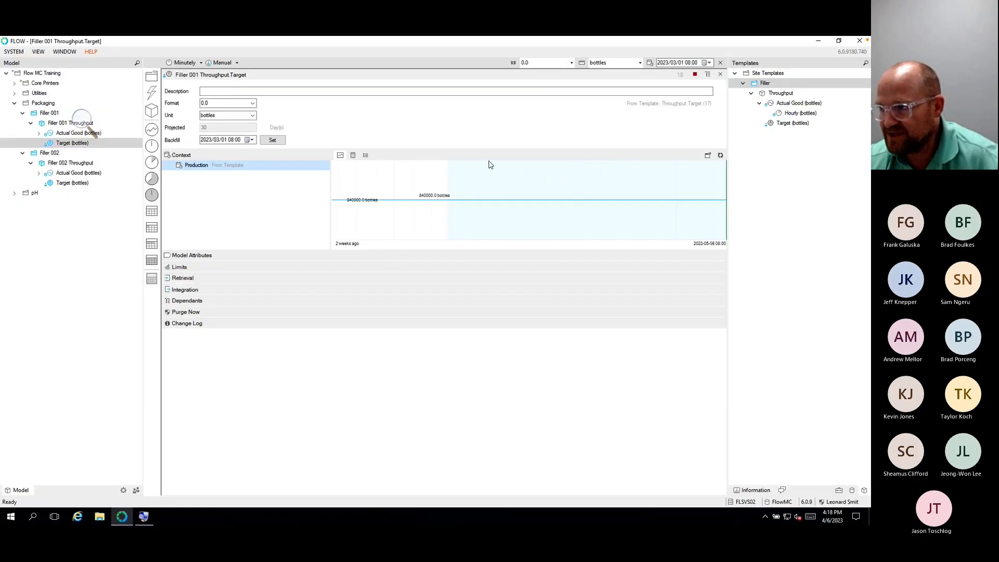
click(353, 156)
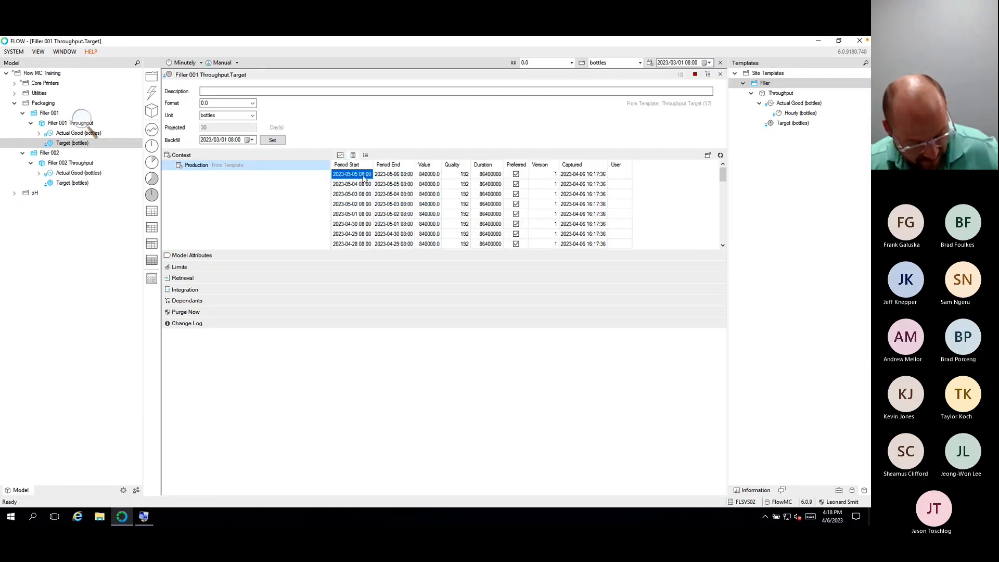
key(super+plus)
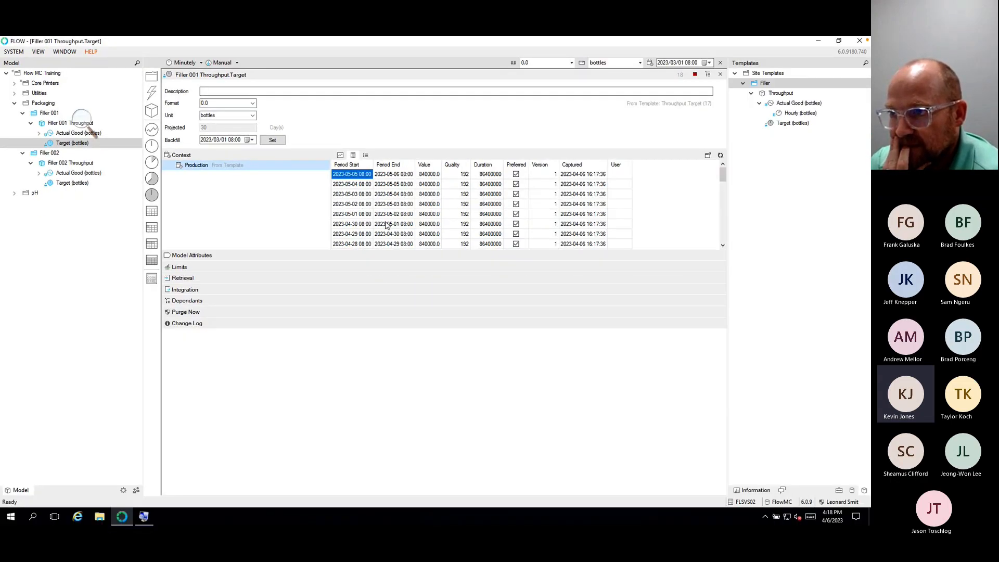
click(854, 492)
Step: Switch the side panel to Integration, listing Flow, Historian, Historian Simulator and SQL Database sources
click(865, 490)
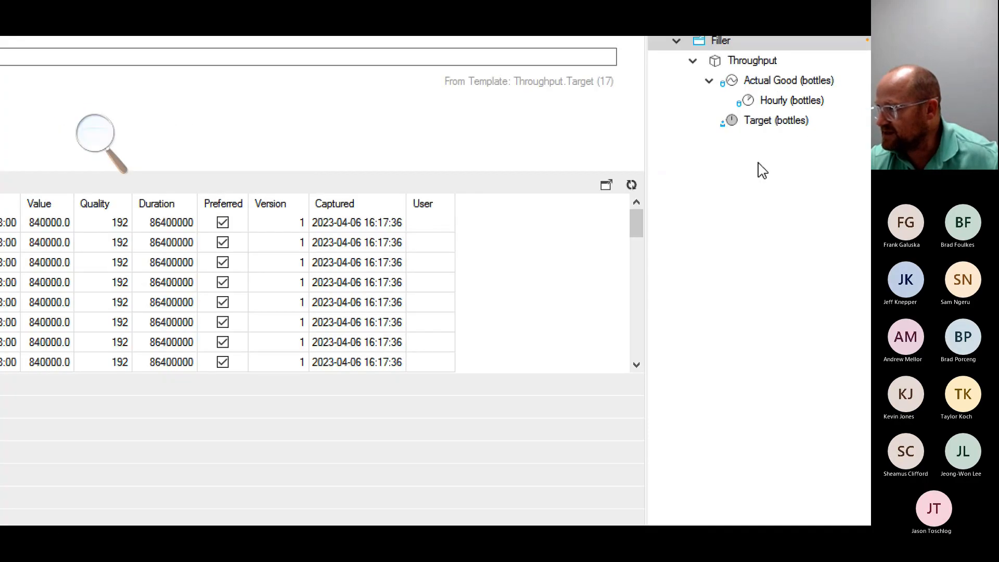
click(758, 163)
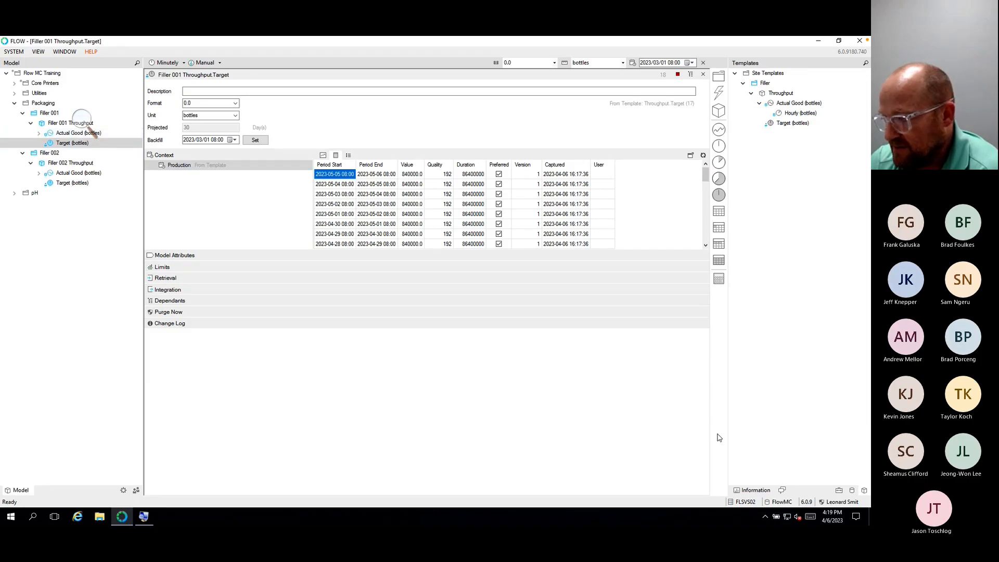
click(852, 490)
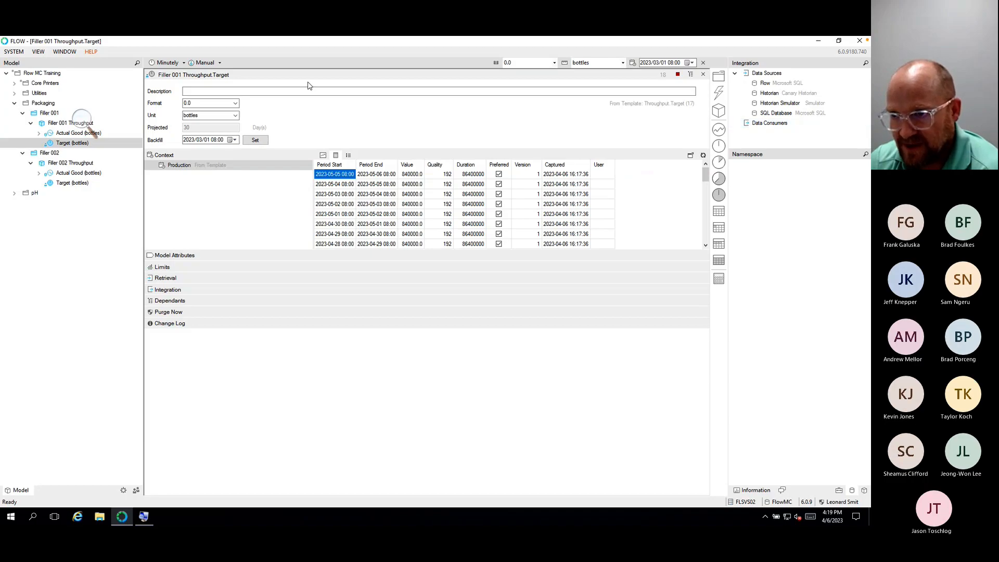
Step: Add Historian tag 010-AIT-003.PV as a measure under pH > Min and drop in further new measures
click(14, 194)
click(22, 203)
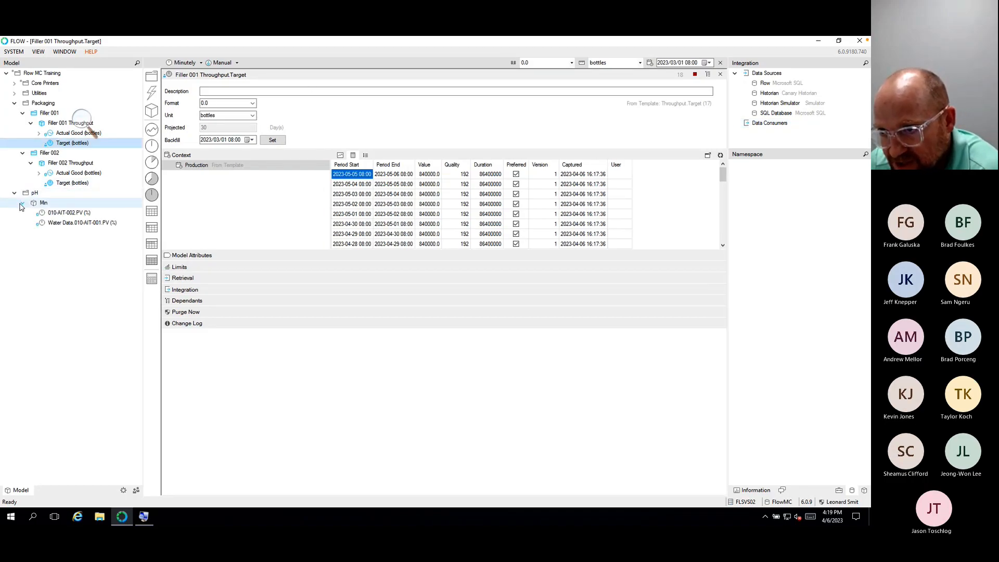
click(765, 93)
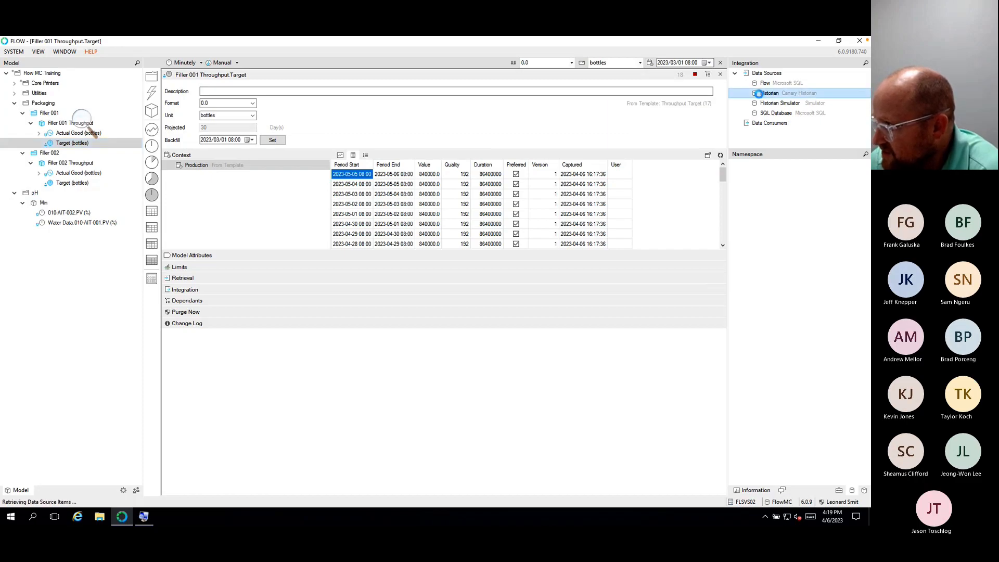
click(735, 174)
click(743, 195)
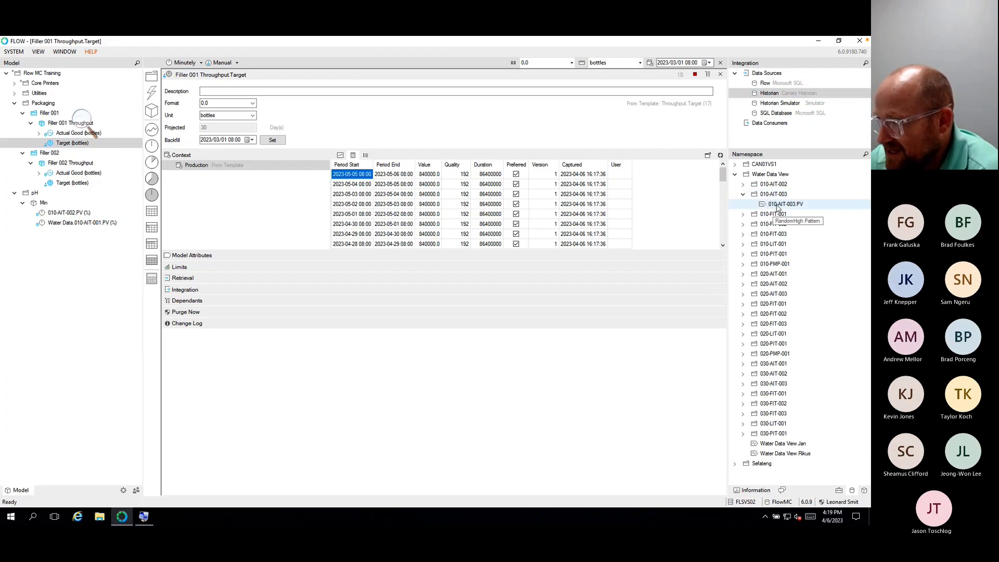
drag(783, 205, 50, 213)
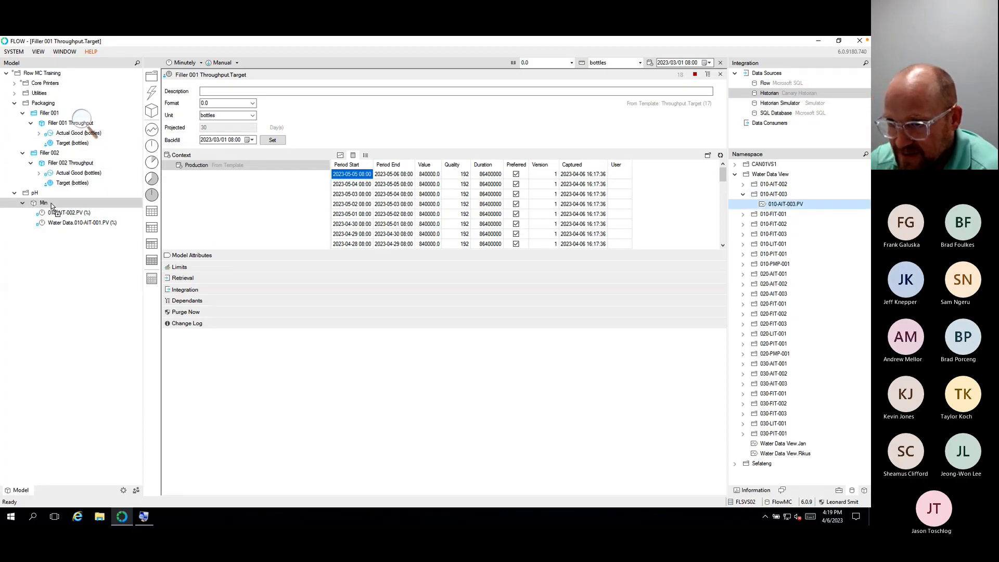
key(Return)
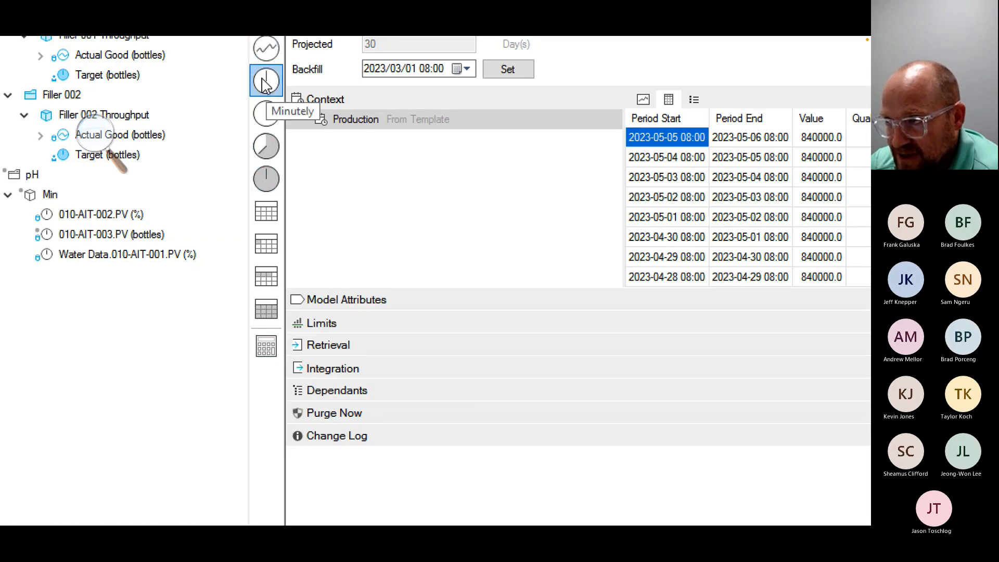
drag(263, 84, 91, 181)
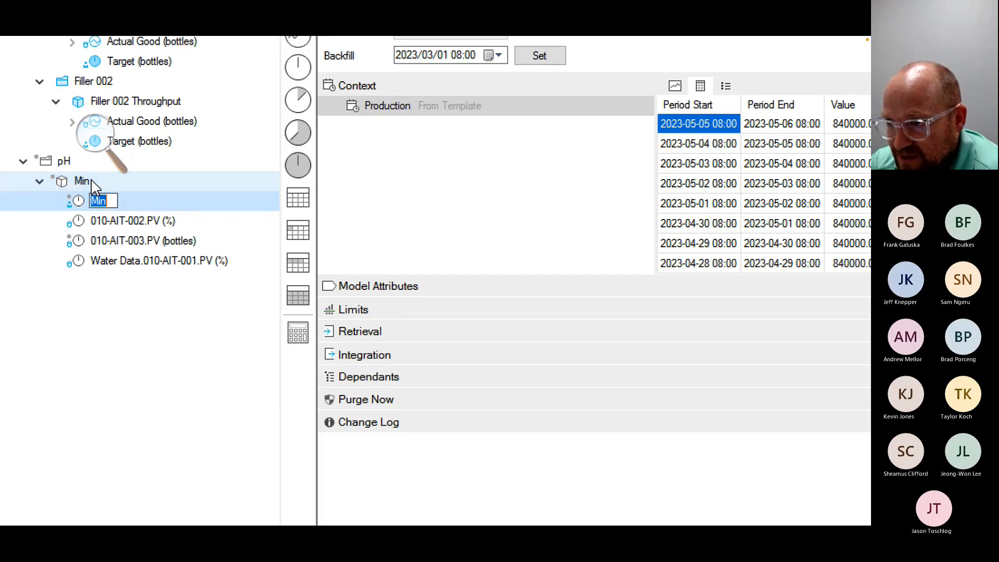
click(105, 412)
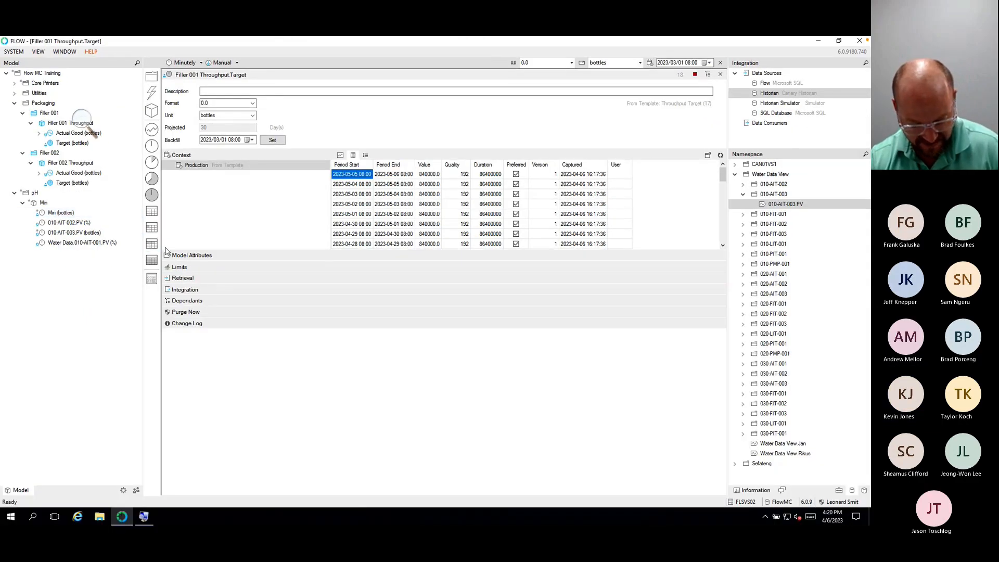
key(ctrl+Left)
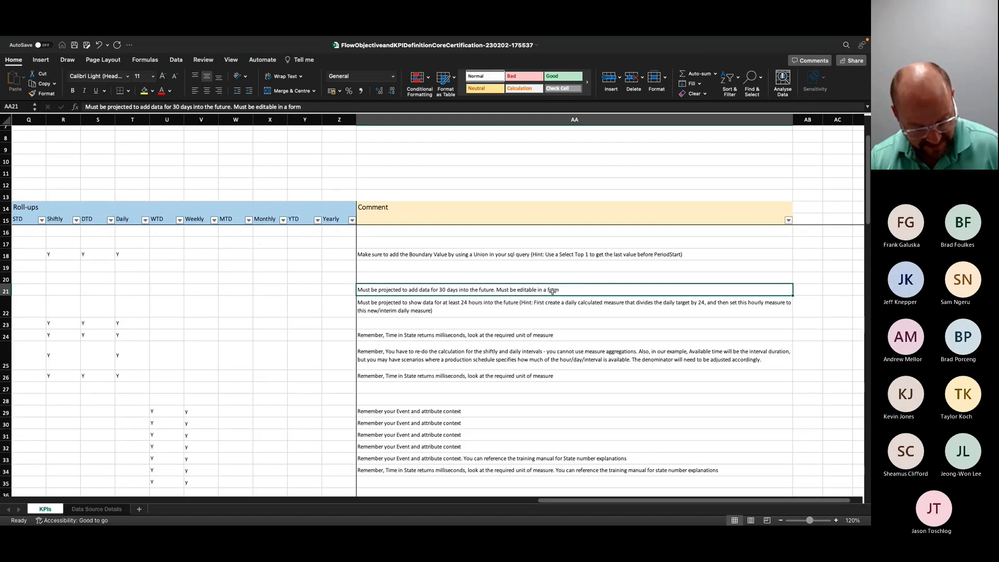
key(ctrl+Right)
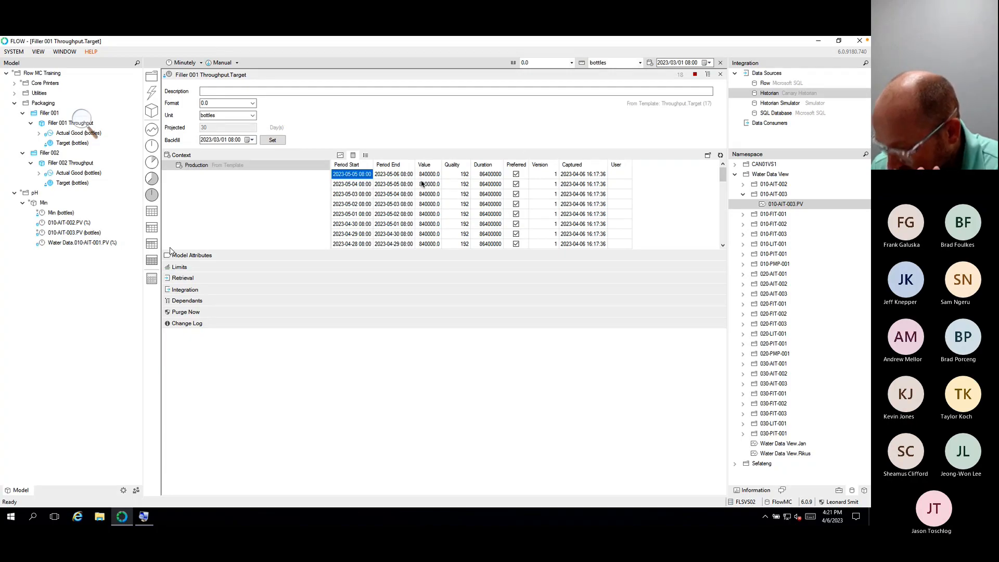
click(61, 215)
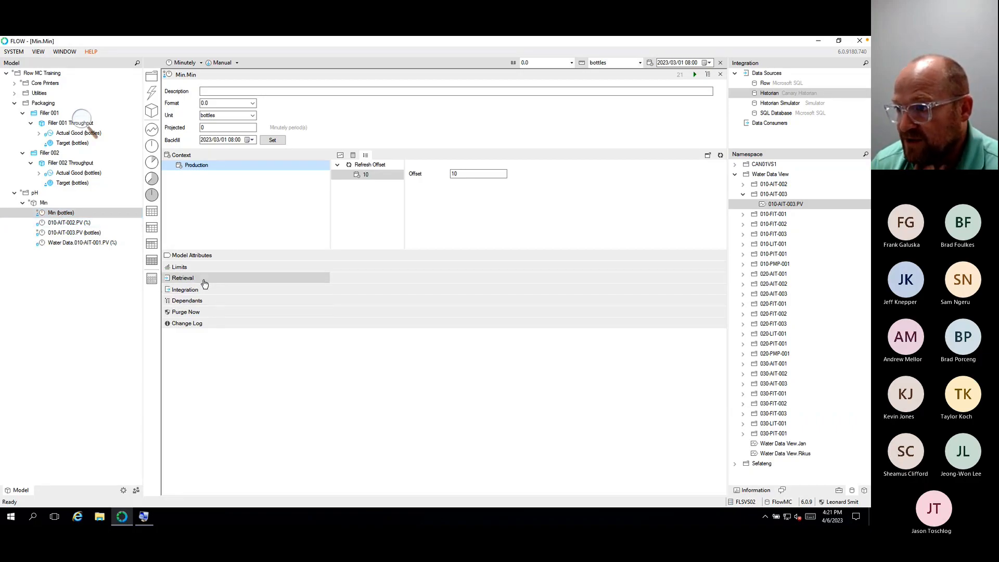
click(203, 278)
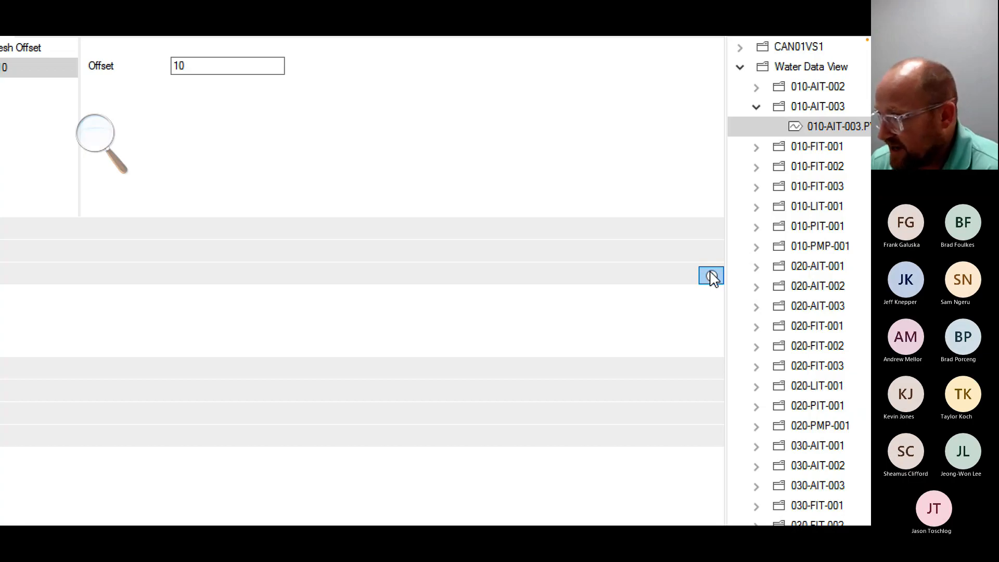
click(712, 277)
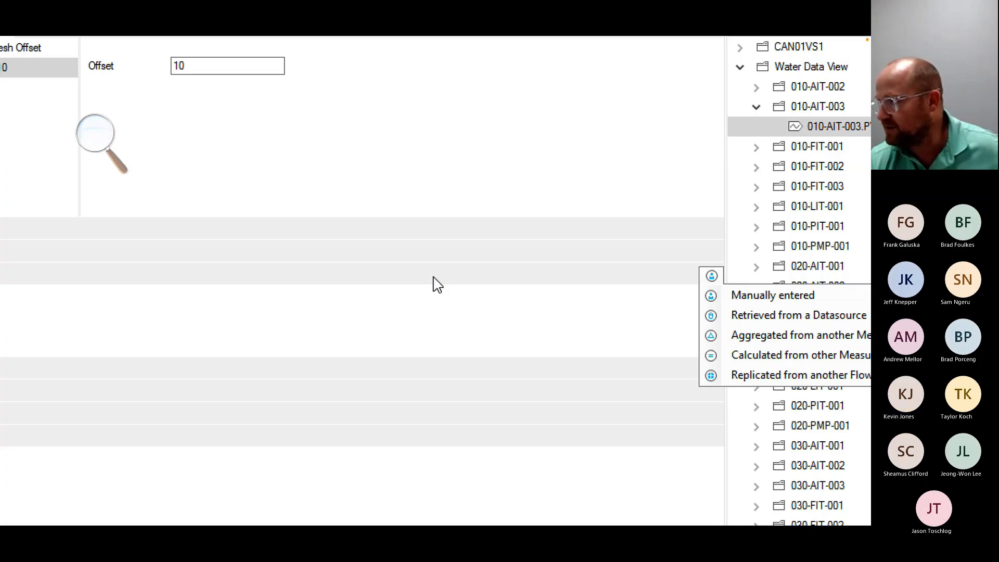
click(827, 255)
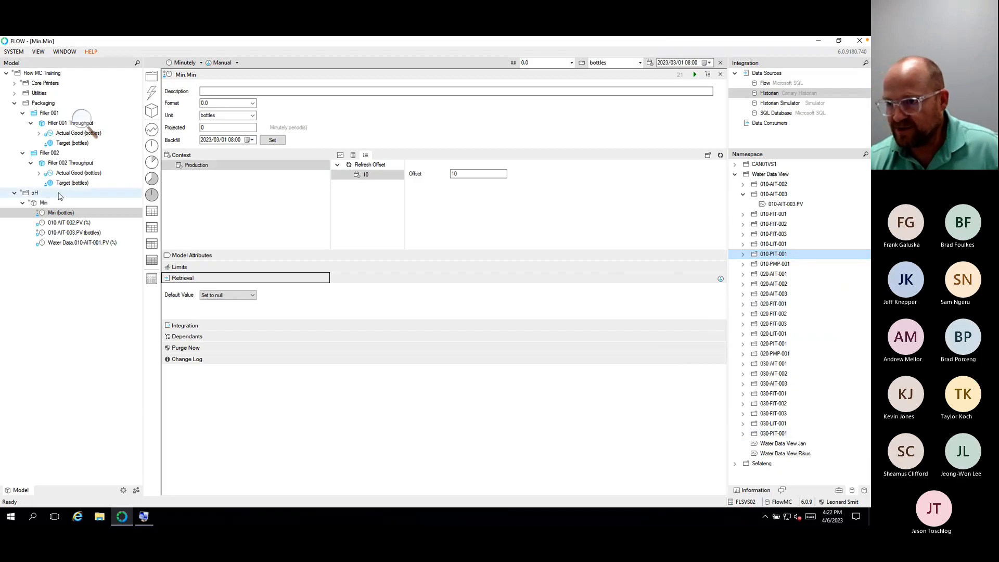
click(73, 143)
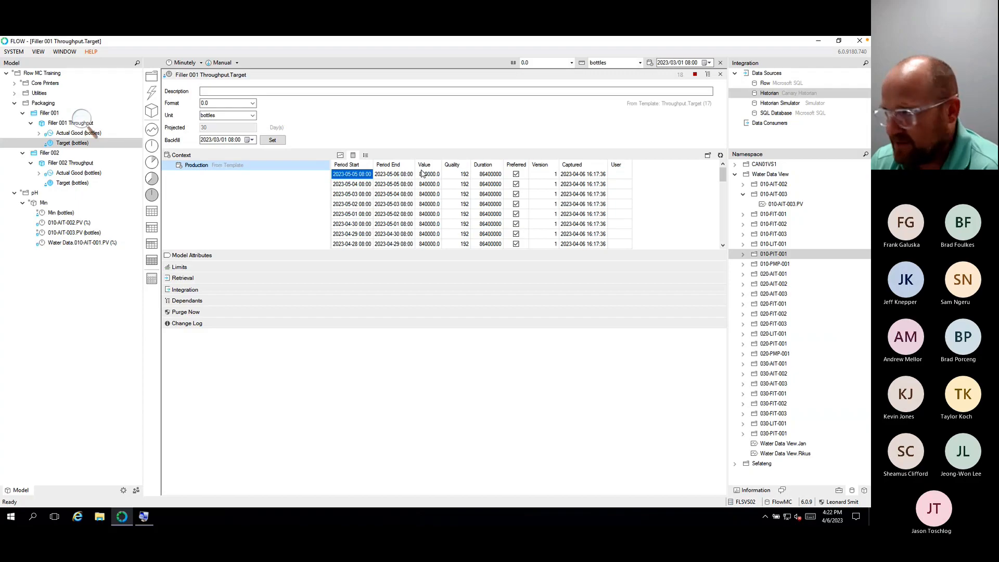
Step: Preview Filler 001's Target as a chart and add its Actual Good Hourly (bottles) series
click(707, 156)
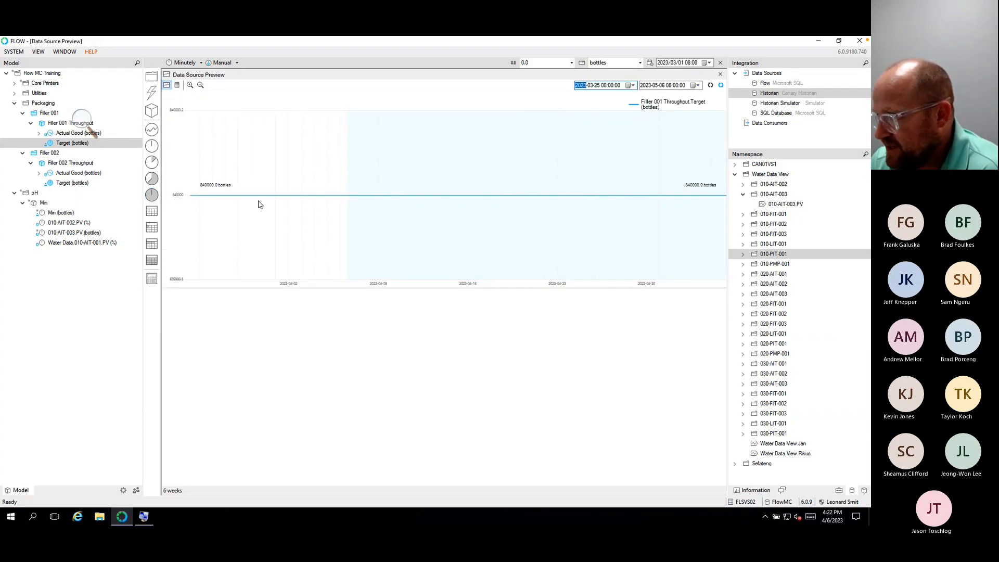
double_click(94, 133)
click(84, 152)
click(71, 144)
drag(55, 163, 326, 262)
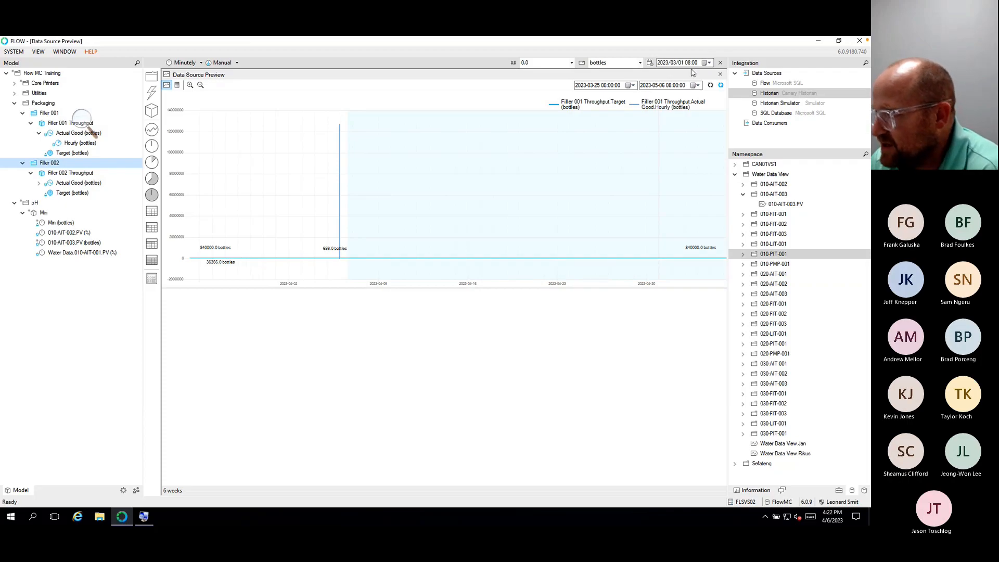
Step: Set the chart's end date to 2023-04-05 and refresh the preview
click(656, 87)
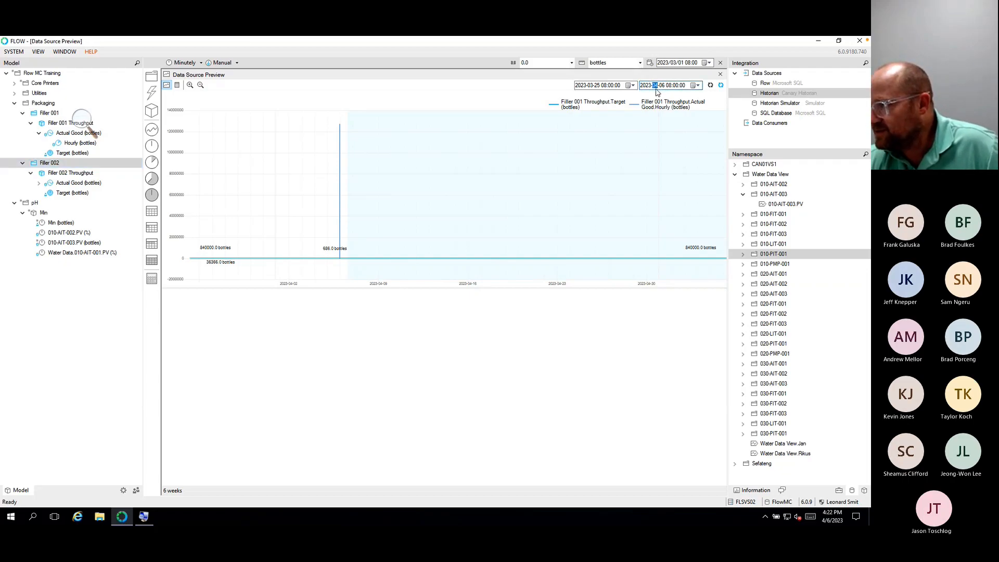
click(662, 88)
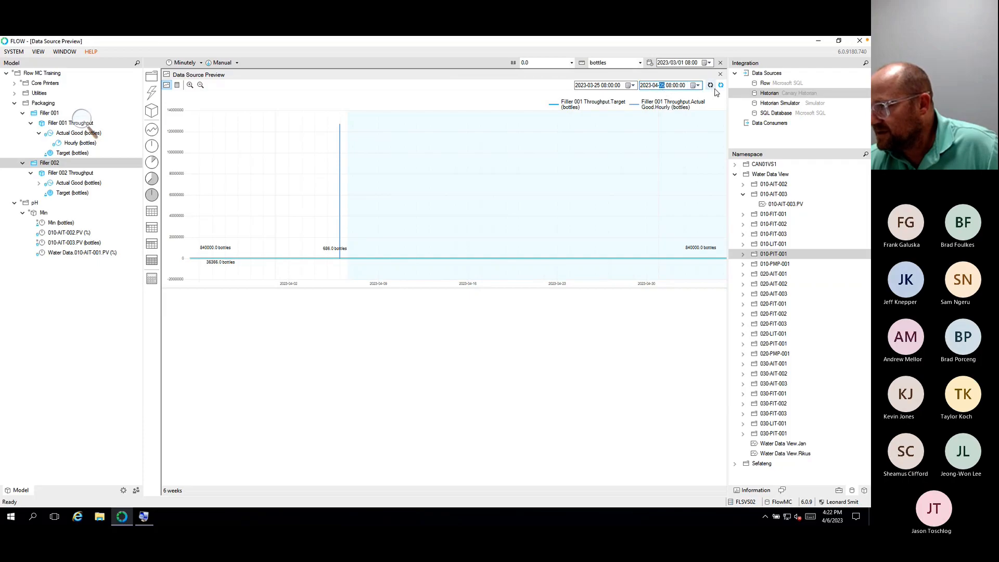
click(711, 86)
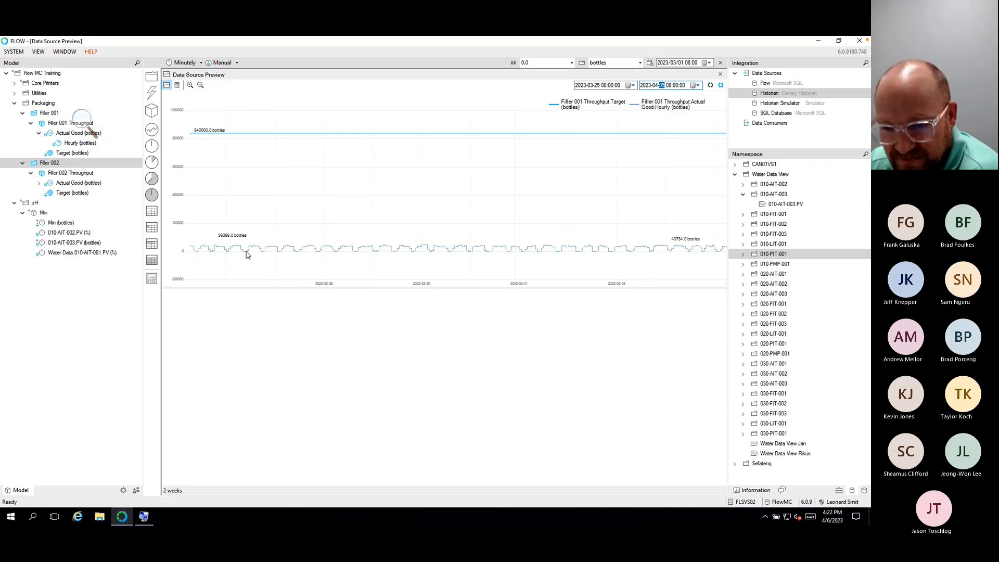
mouse_move(247, 254)
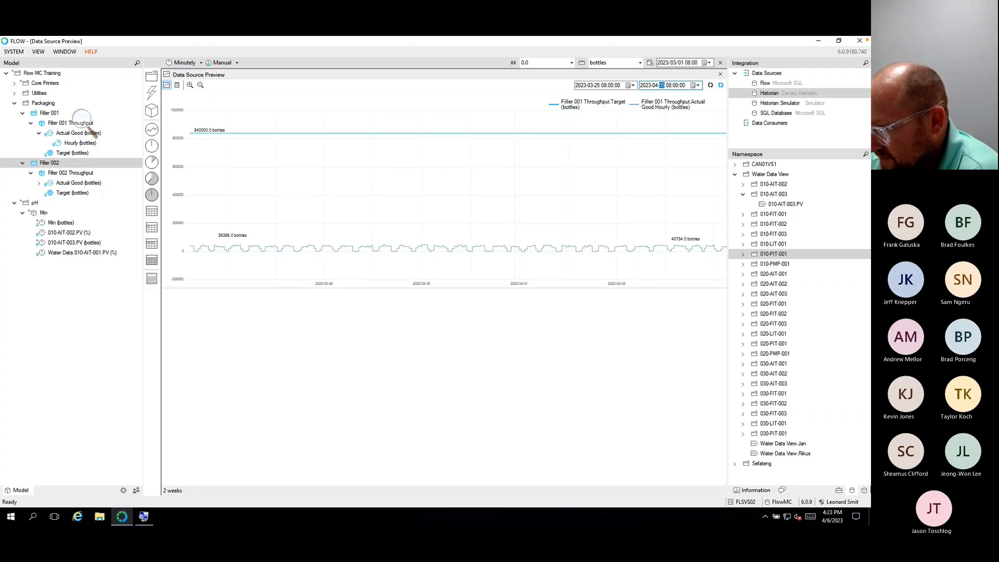
Step: Select the Throughput Target template in Templates, then switch to the Excel KPI workbook
click(864, 490)
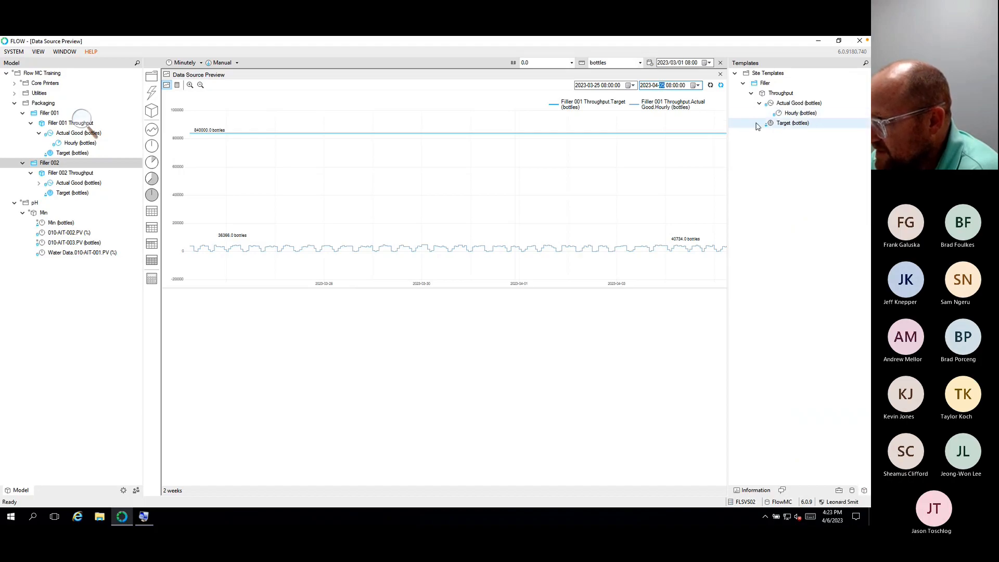
click(783, 124)
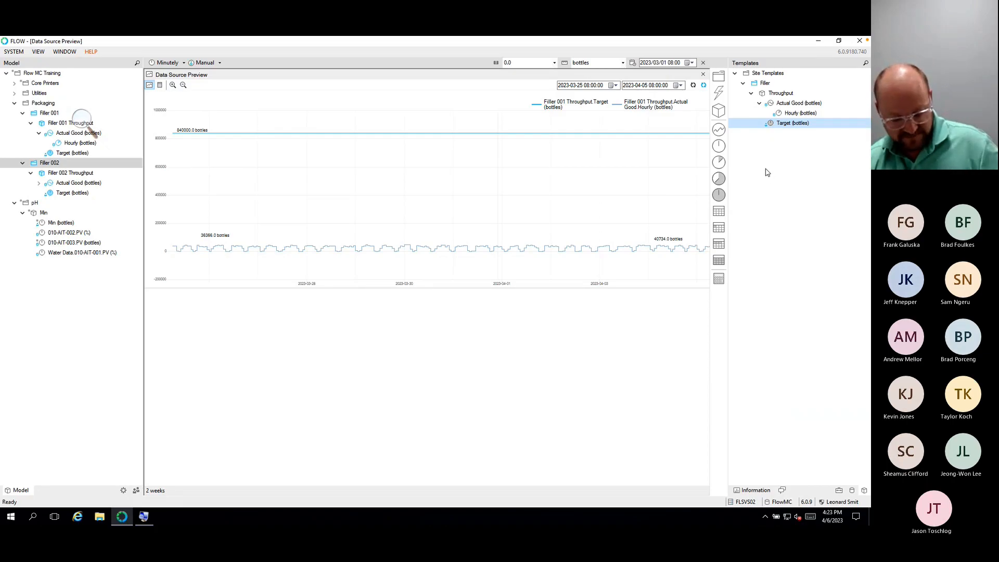
key(ctrl+Left)
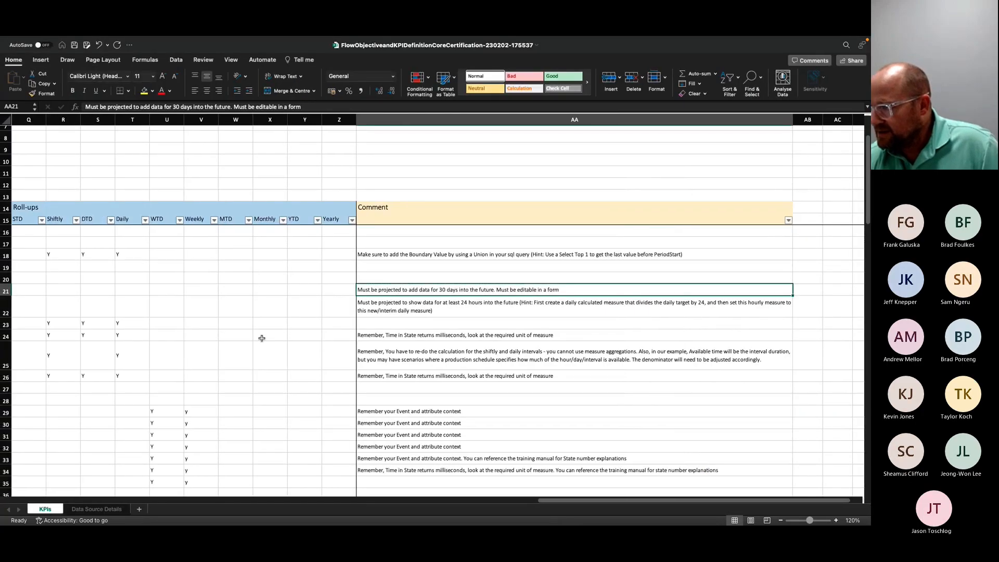
Step: Read row 22's hourly Production Target comment and Hourly interval in Excel, then return to Flow
click(411, 314)
drag(551, 502, 161, 458)
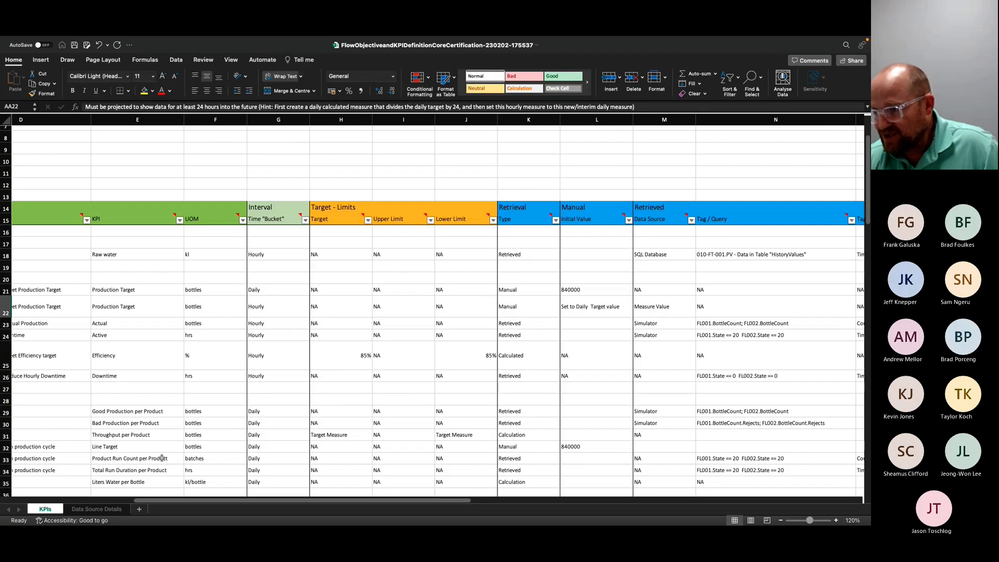
click(266, 309)
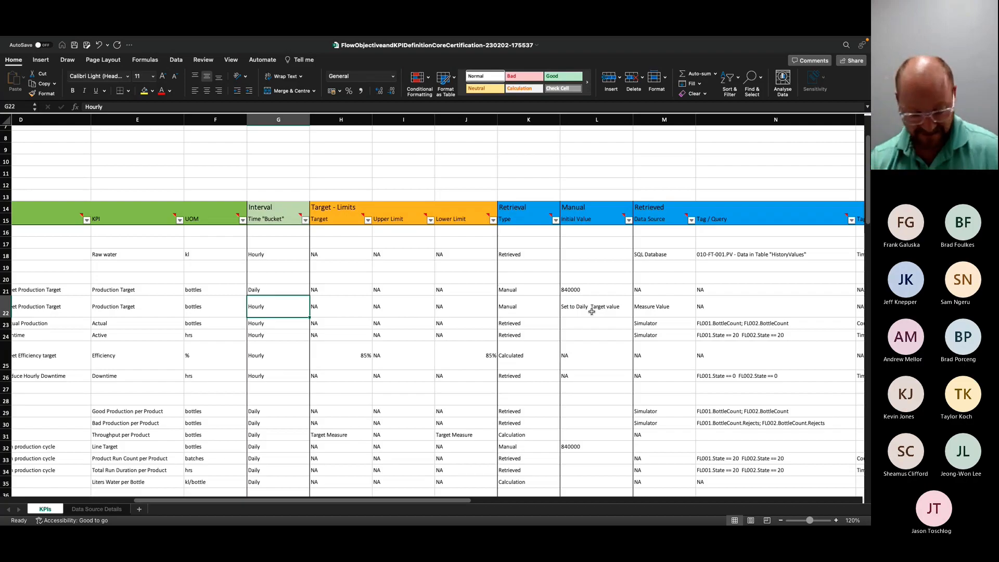
key(ctrl+Right)
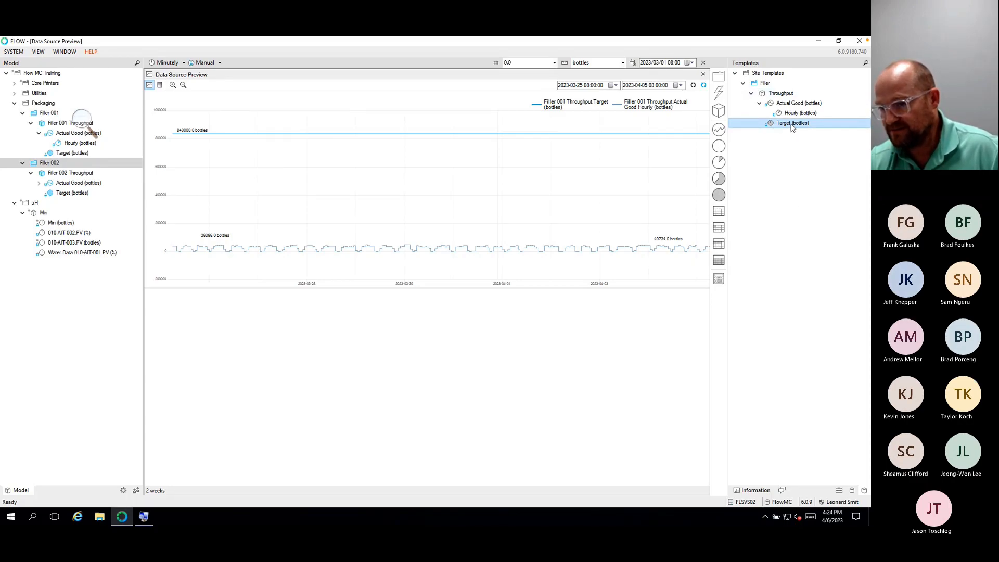
Step: Create a calculated measure named Hourly (bottles) in the Throughput template
click(719, 279)
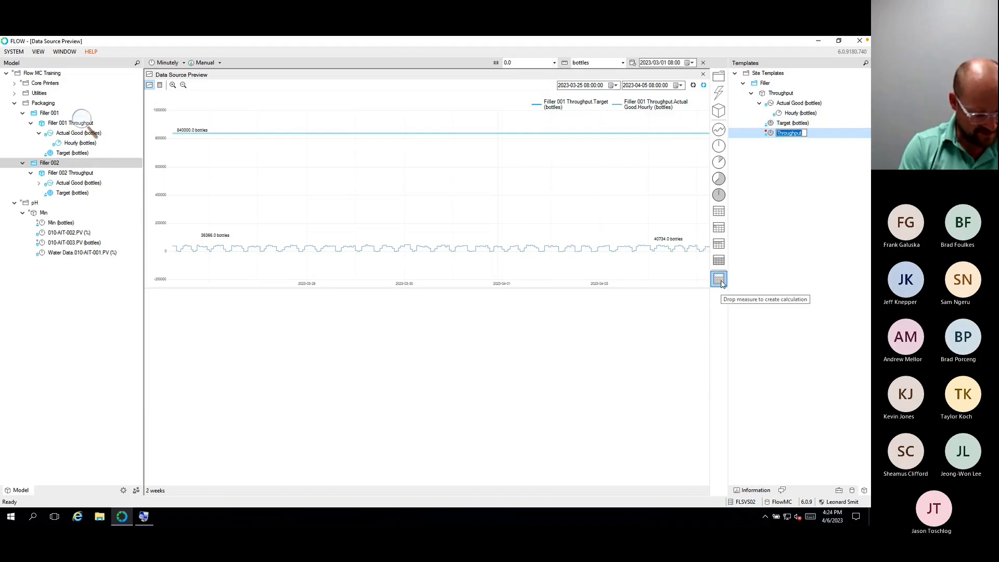
text(Hourly)
key(Return)
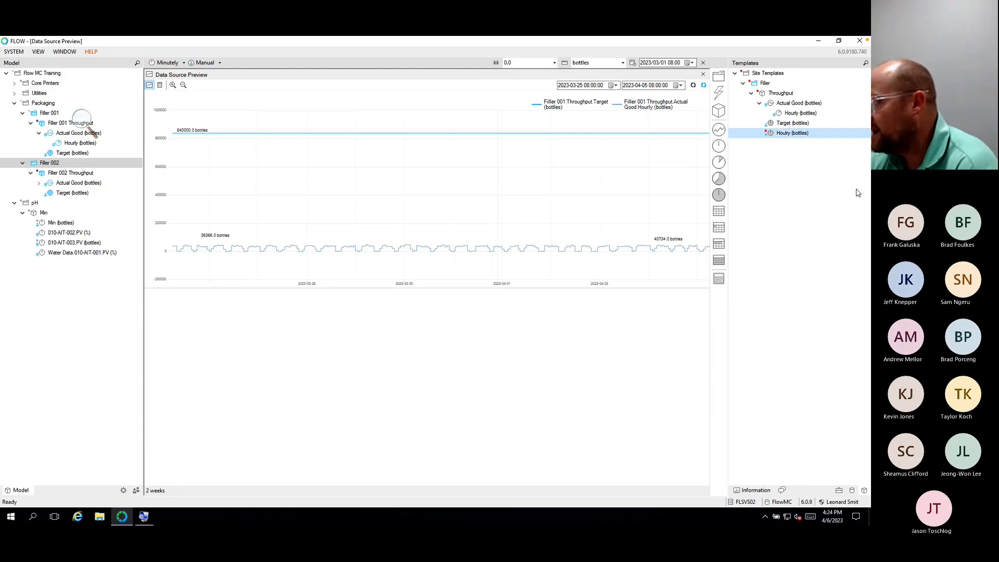
right_click(780, 134)
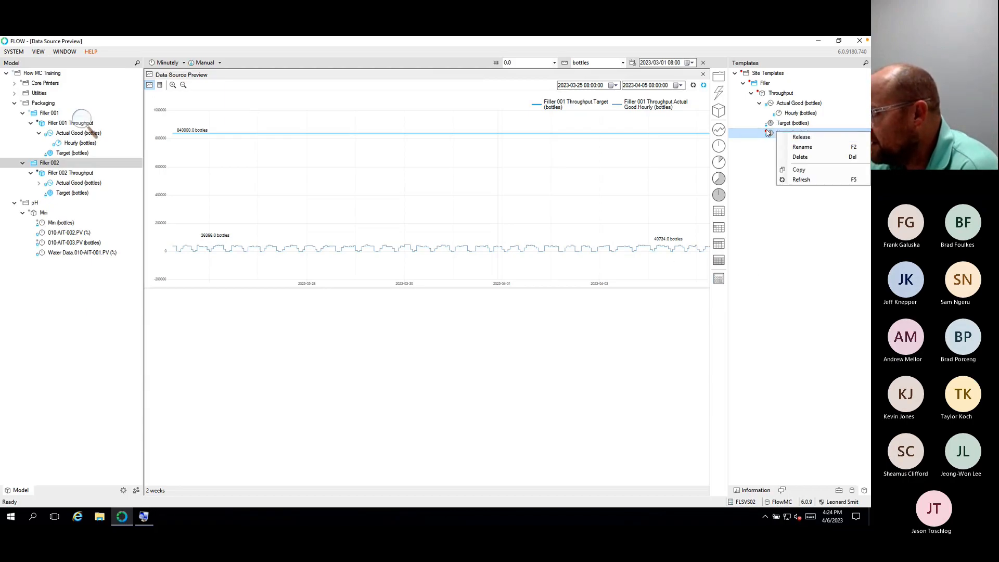
click(780, 134)
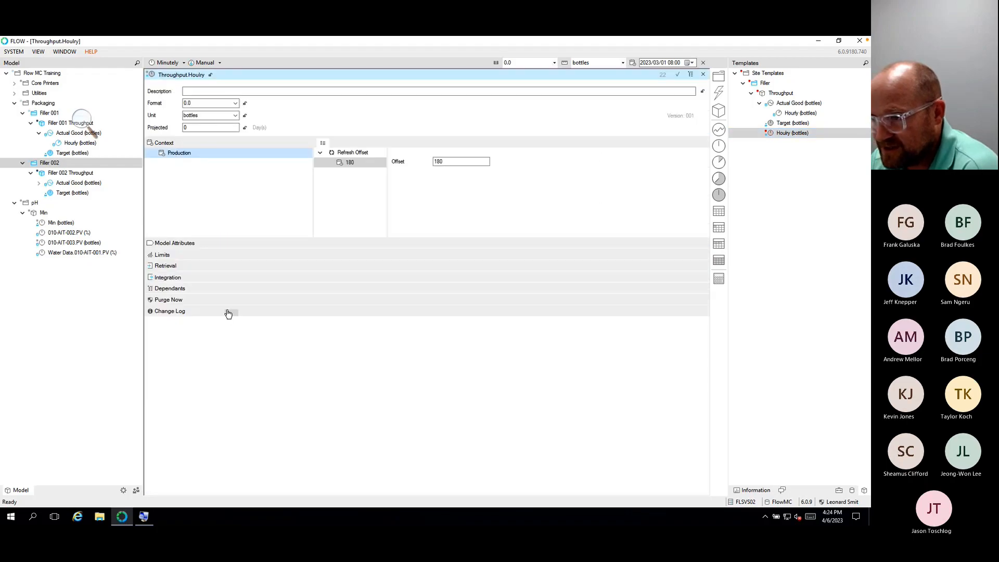
Step: Change its Retrieval formula to Throughput.Target.Value / 24, apply it, and close the editor
click(182, 277)
click(177, 265)
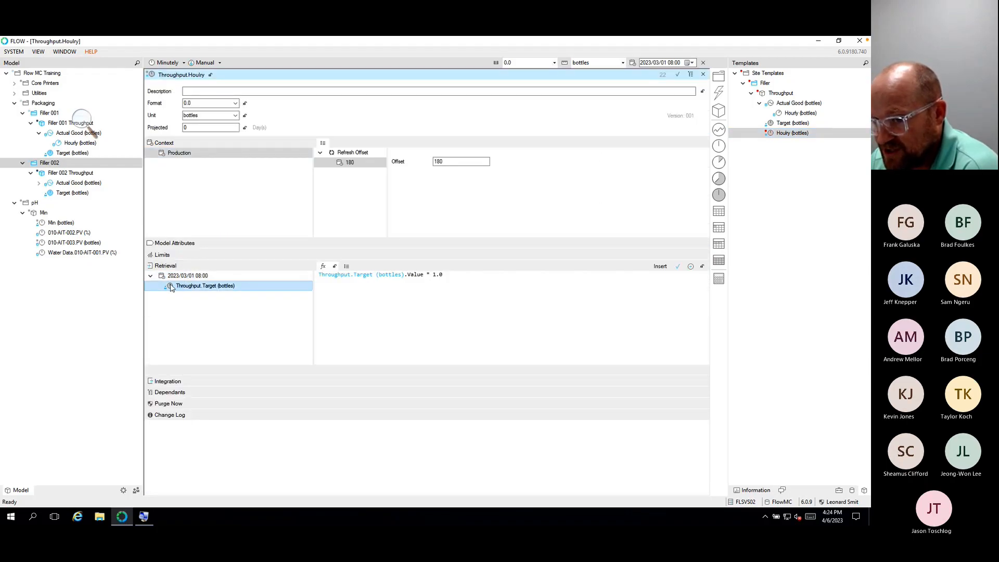
drag(443, 275, 432, 276)
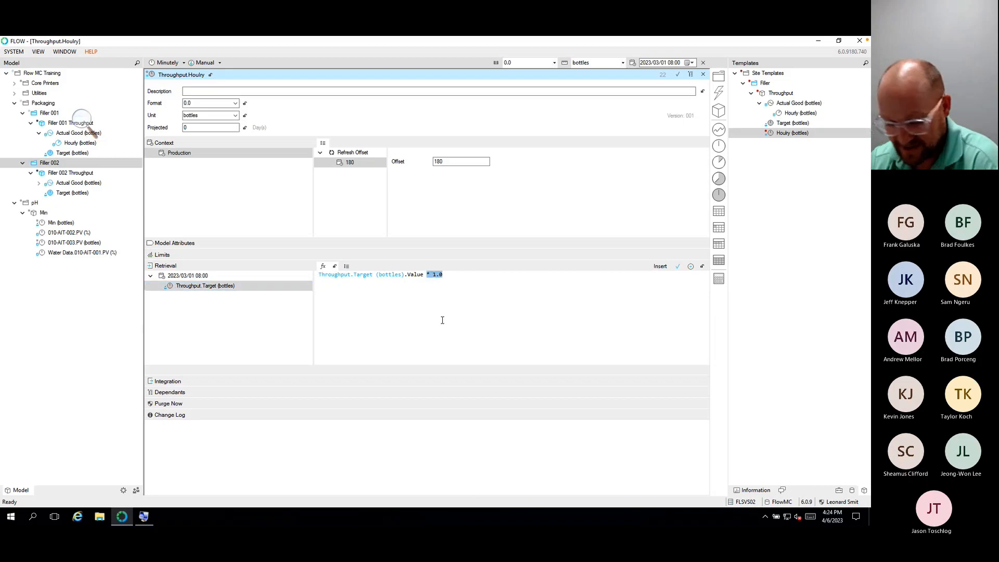
text(/ 24)
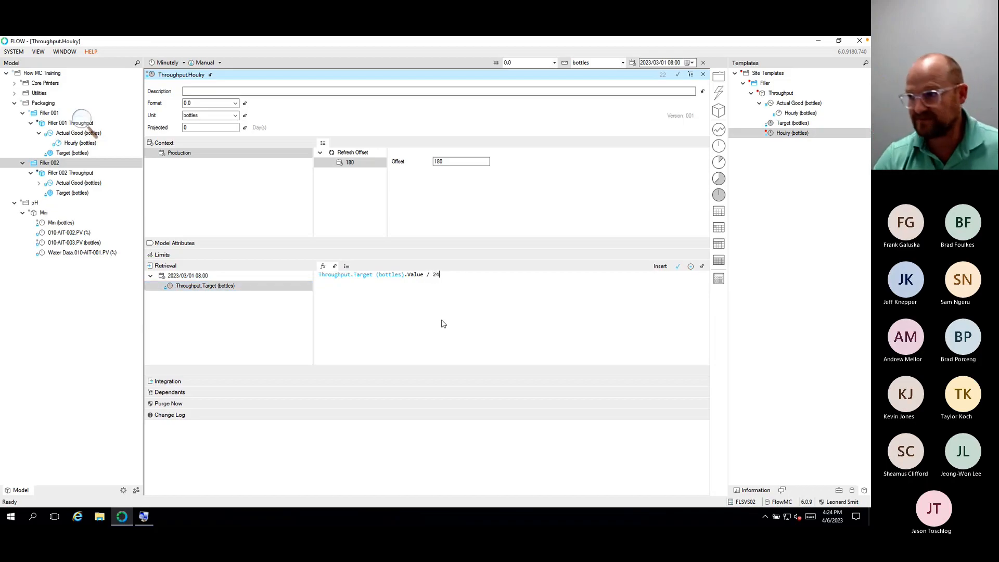
click(680, 268)
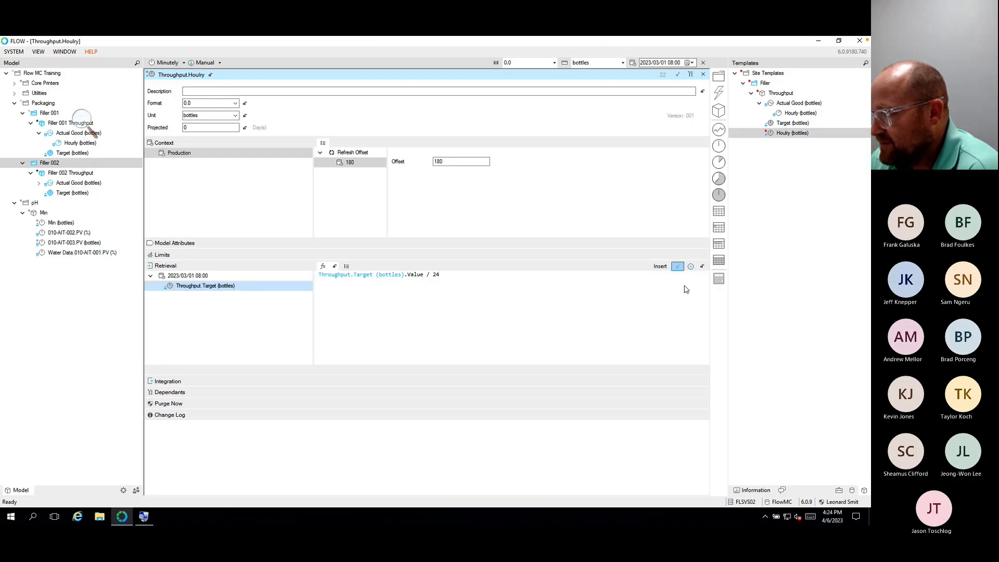
click(705, 74)
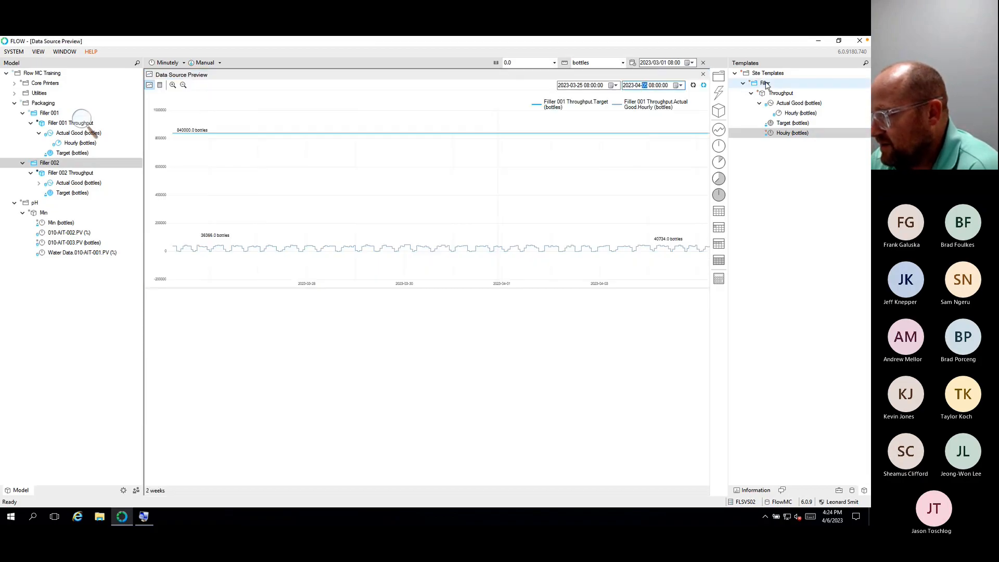
Step: Push the Throughput template changes and recursively update Packaging
right_click(765, 90)
click(787, 97)
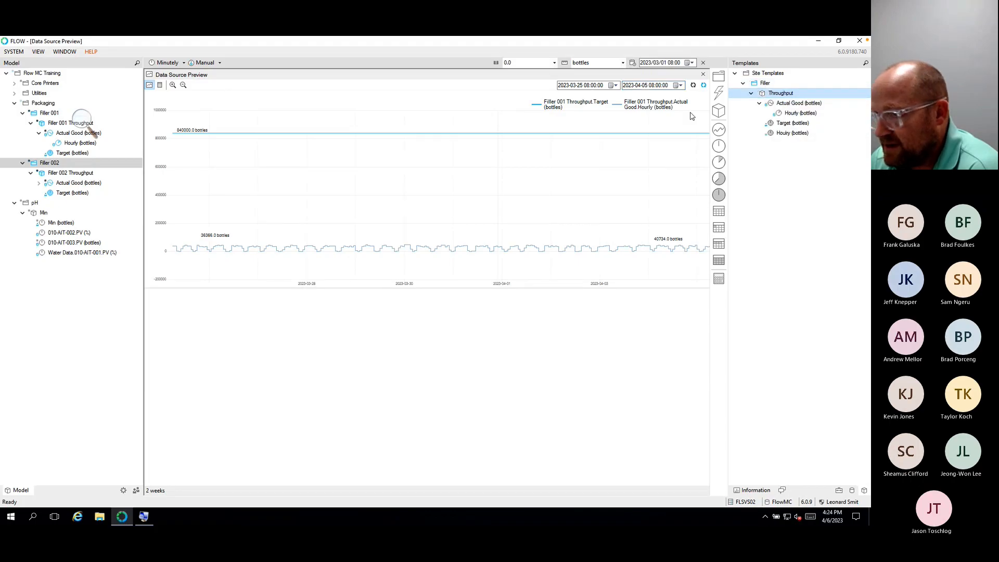
right_click(33, 105)
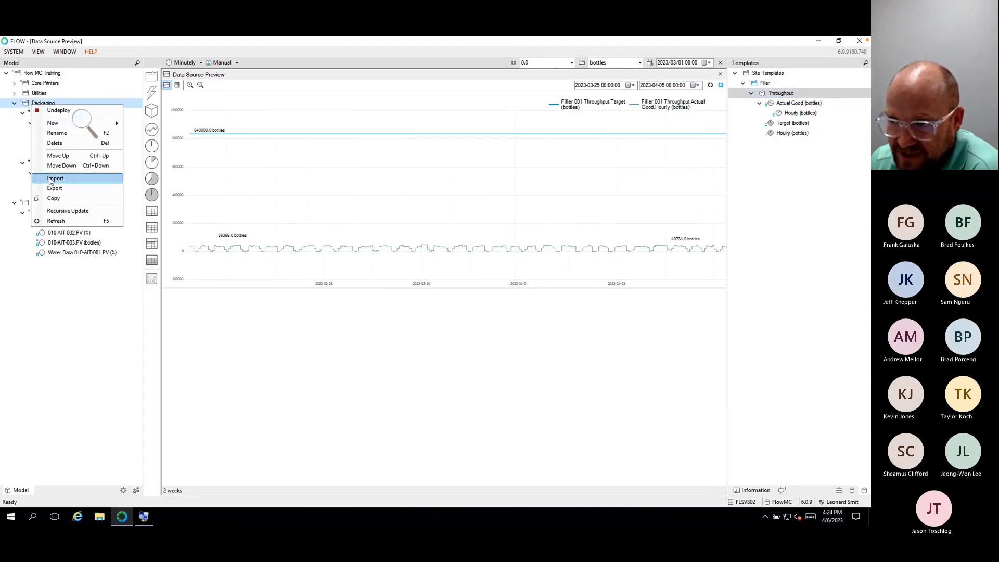
click(52, 210)
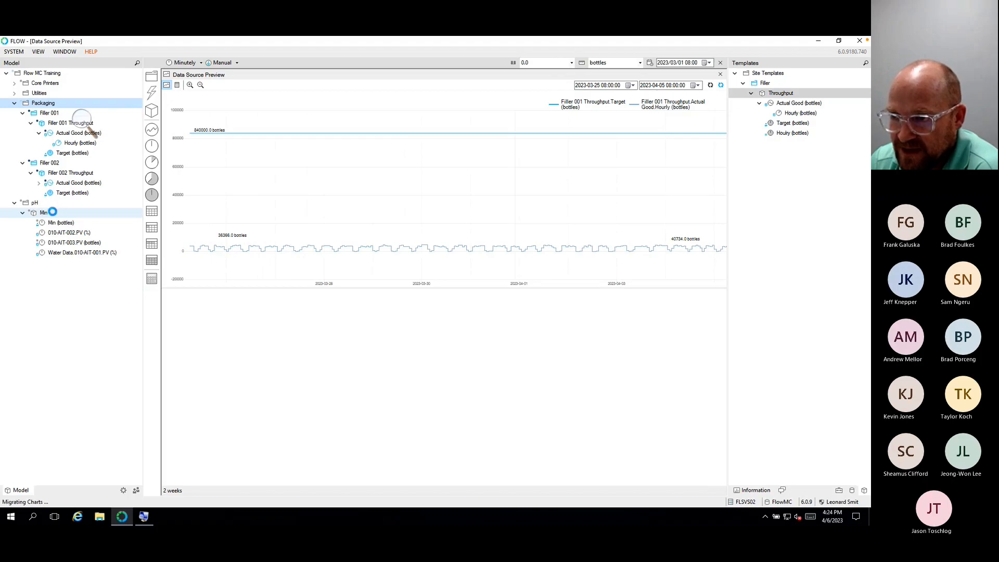
Step: Deploy Packaging and add Filler 001's Hourly (bottles) measure to the preview chart
right_click(38, 100)
click(61, 104)
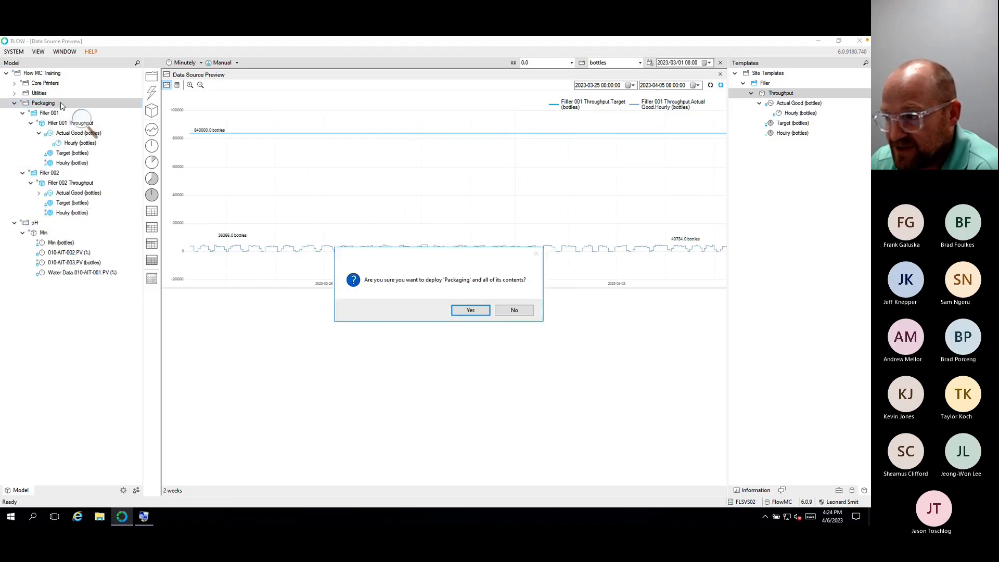
click(470, 311)
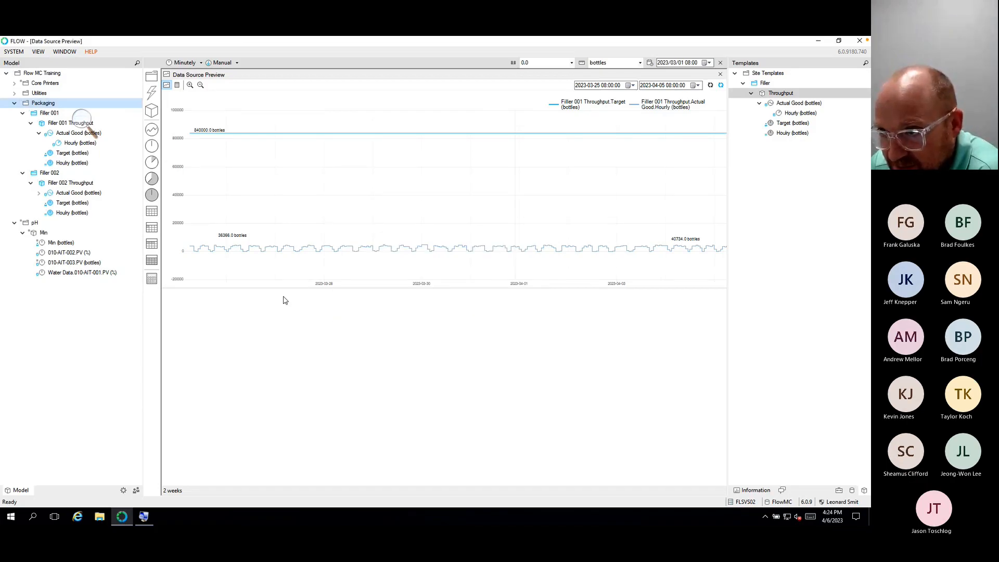
drag(51, 172, 295, 182)
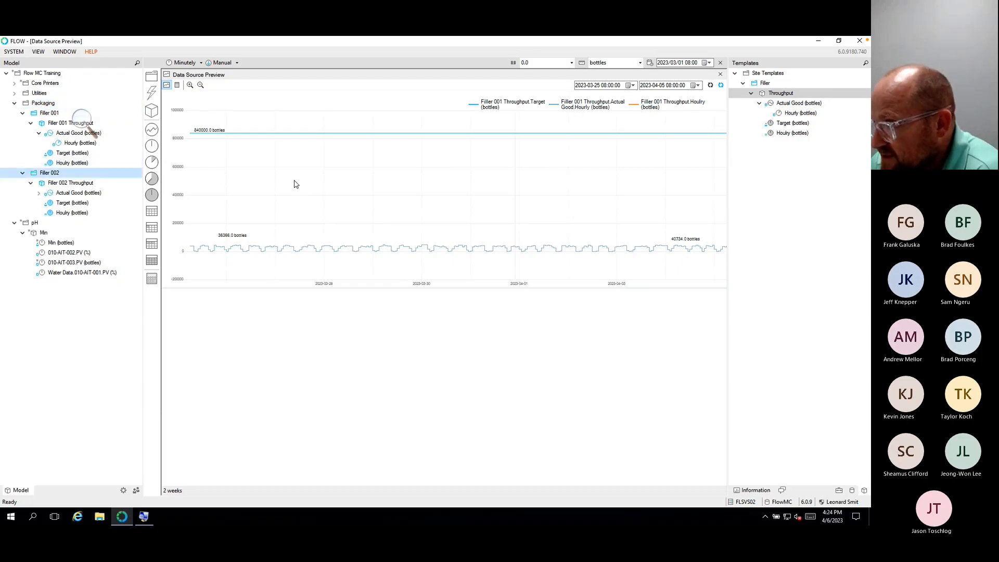
Step: Refresh the preview to draw the Hourly series and remove the Target series
click(711, 85)
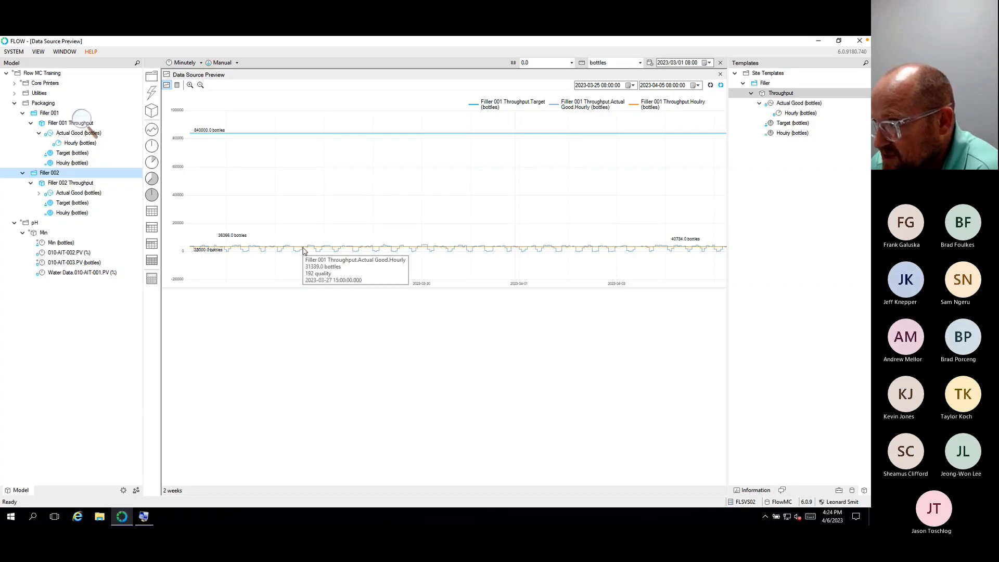
right_click(488, 108)
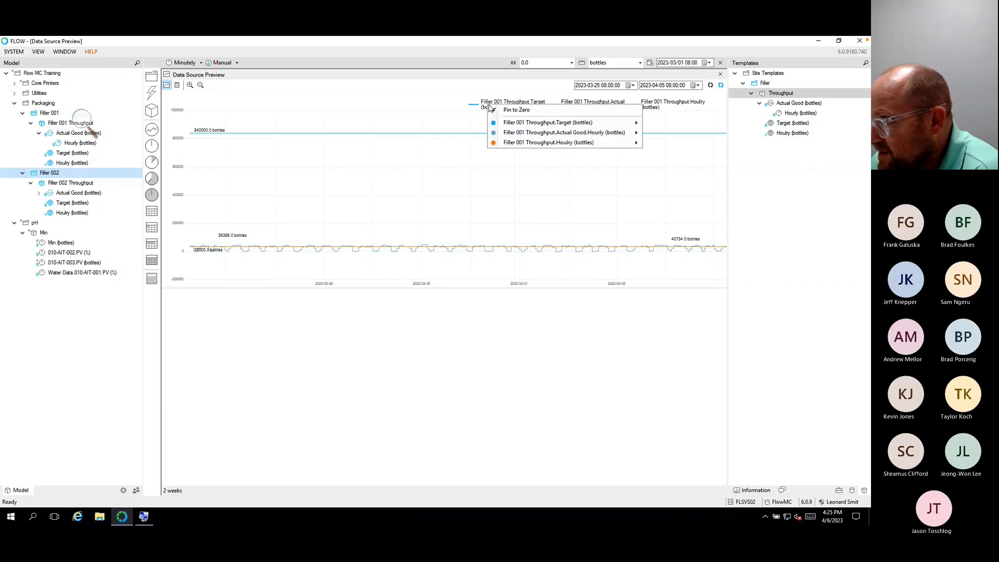
mouse_move(599, 123)
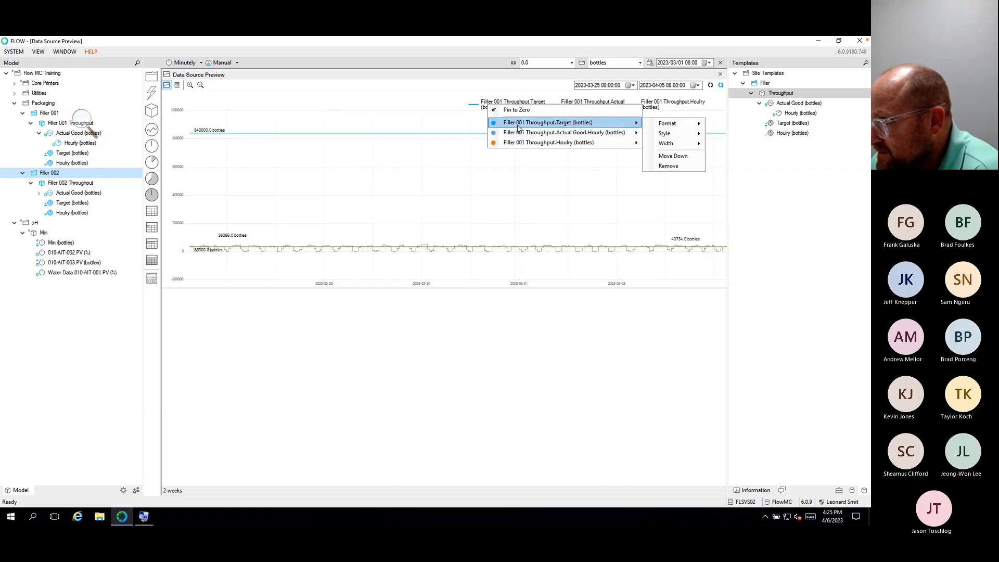
click(668, 166)
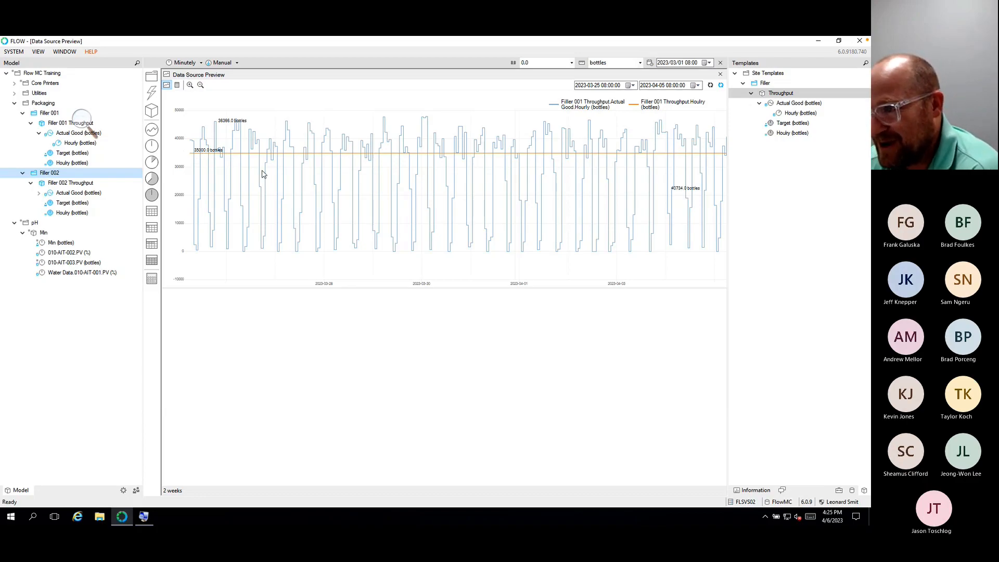
Step: Show the preview as a data table and select a block of actual and target values
click(177, 84)
drag(662, 116, 677, 155)
drag(627, 480, 673, 486)
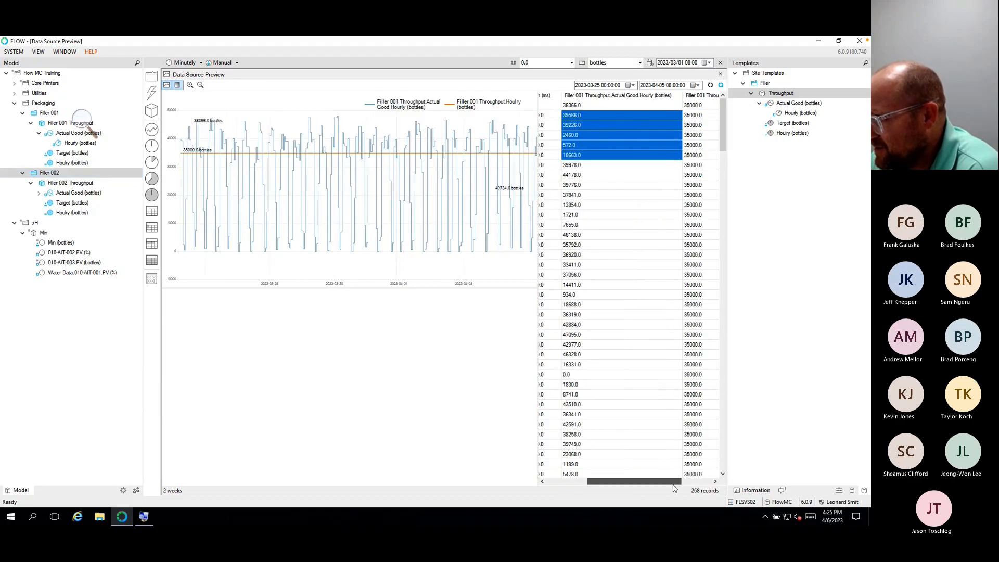
drag(702, 118, 606, 308)
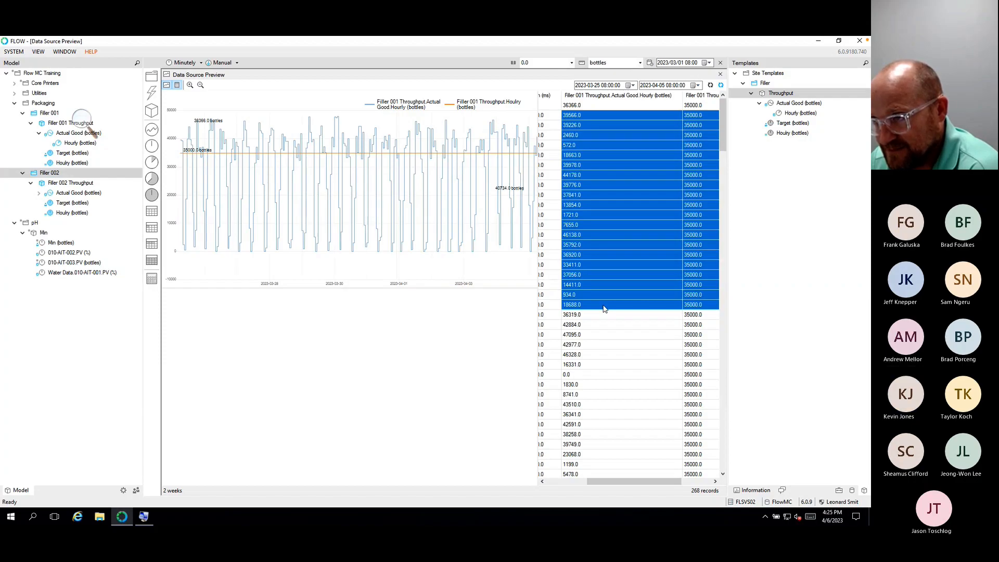
Step: Close the preview and Min.Min panels and show the Information pane's dashboards list
click(719, 75)
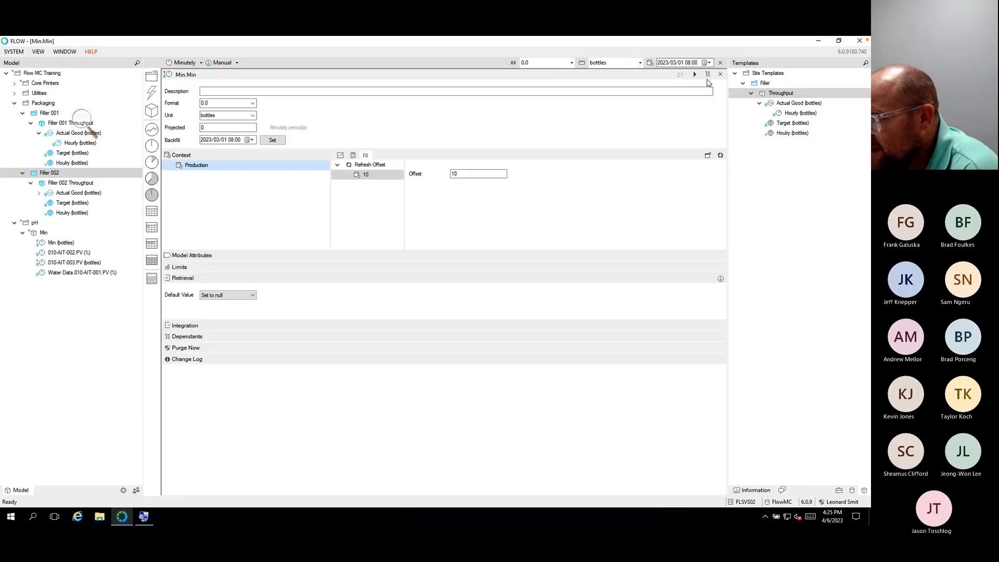
click(719, 75)
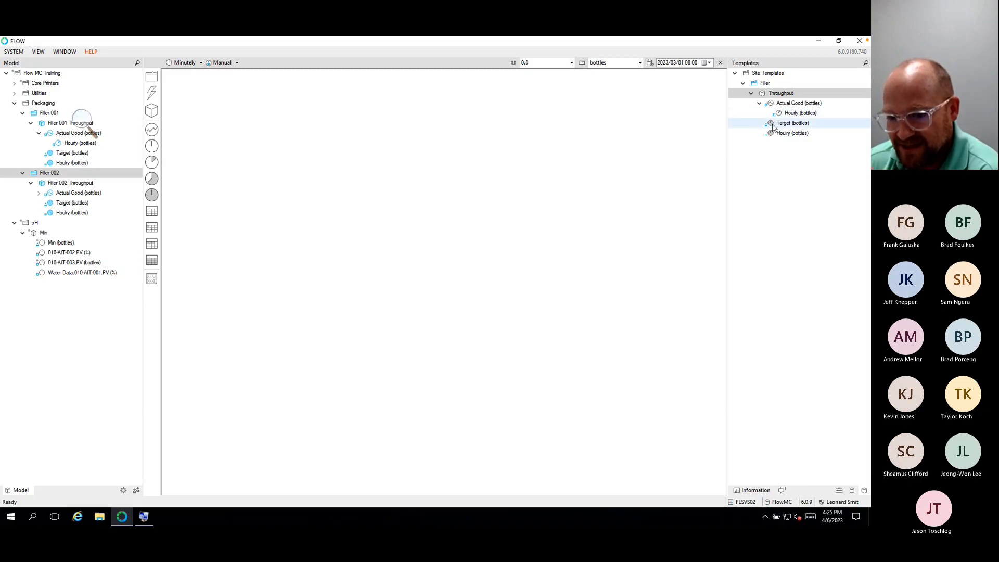
click(755, 490)
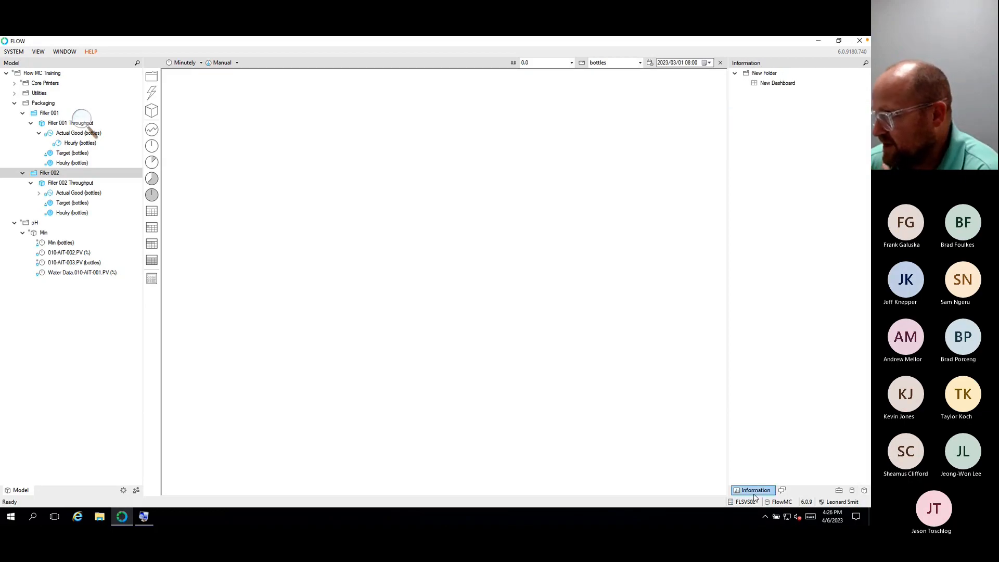
Step: Add an hourly Time Based Chart panel to New Dashboard and move it up
double_click(766, 83)
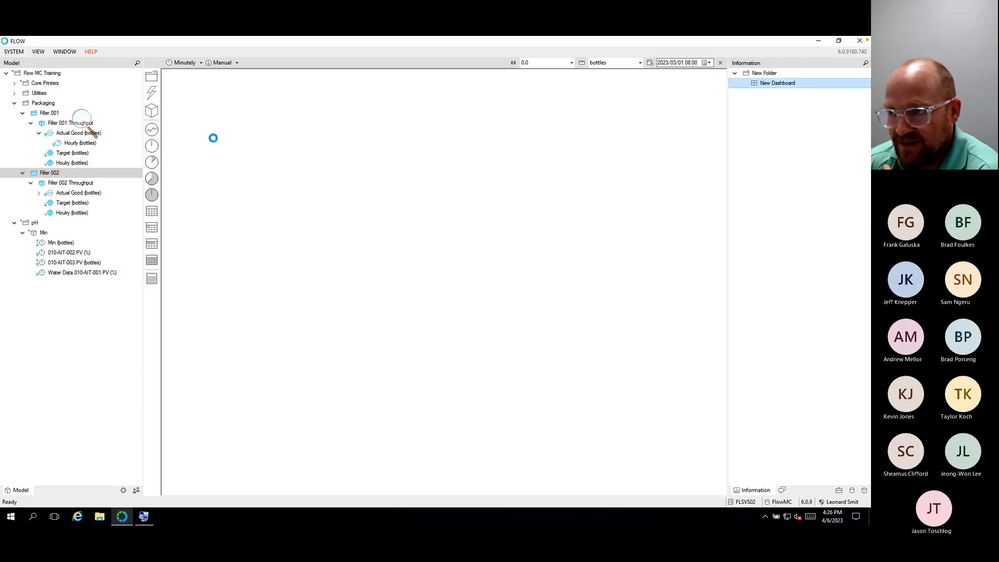
right_click(198, 125)
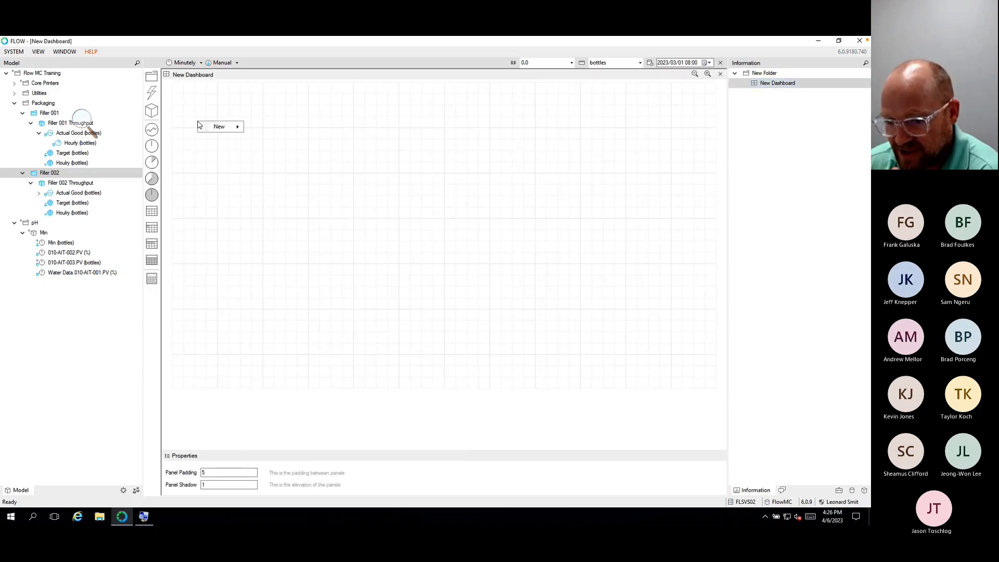
mouse_move(219, 127)
mouse_move(288, 138)
mouse_move(410, 203)
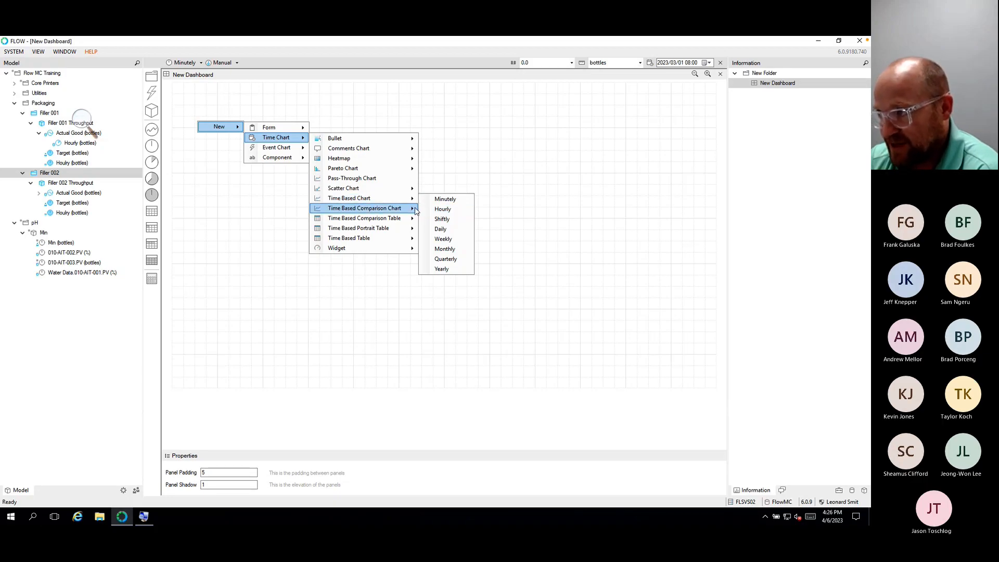
click(442, 210)
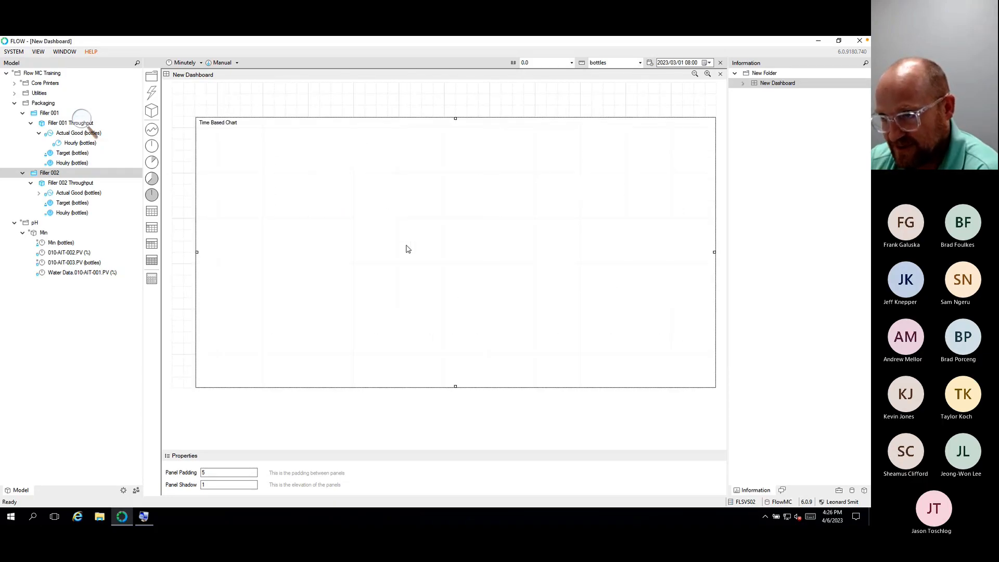
drag(407, 251, 400, 223)
Step: Add Filler 001 Target and Actual Good Hourly as the chart's series
double_click(400, 225)
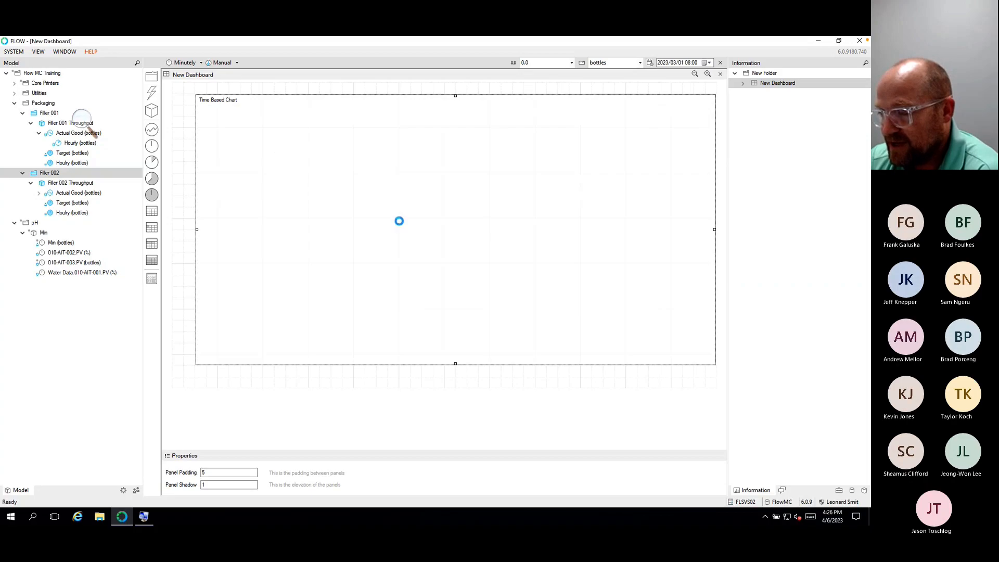
click(221, 127)
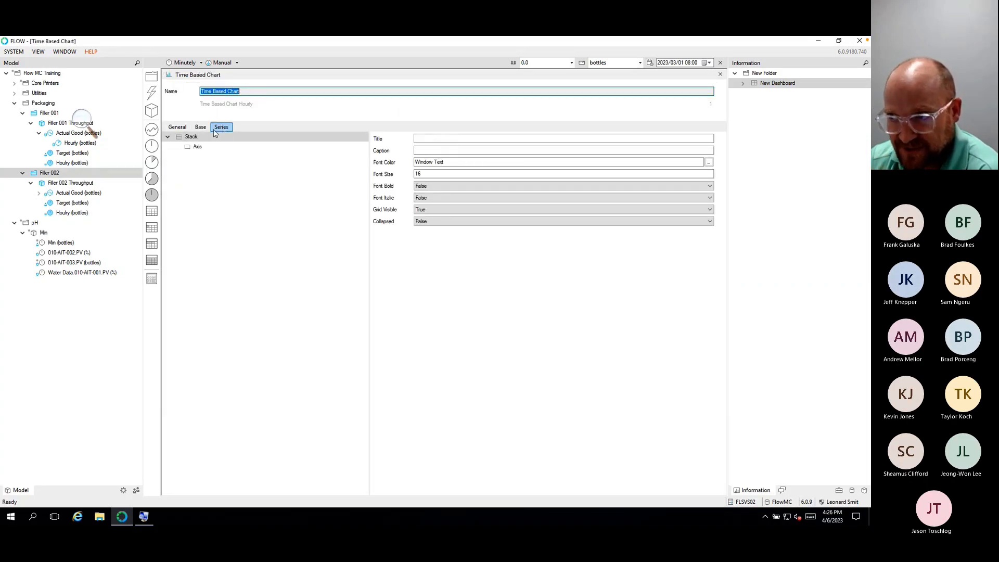
drag(67, 153, 199, 147)
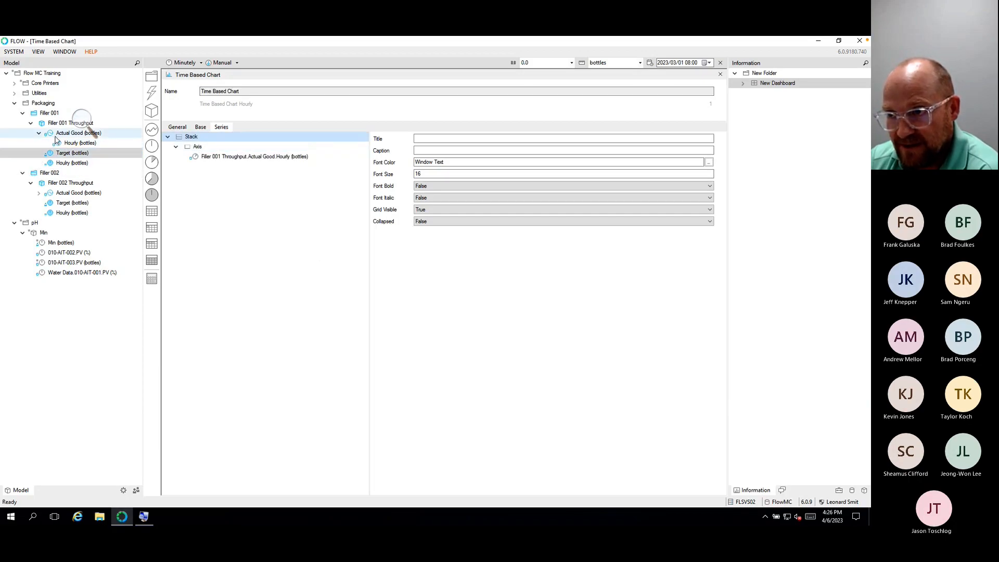
drag(68, 162, 208, 154)
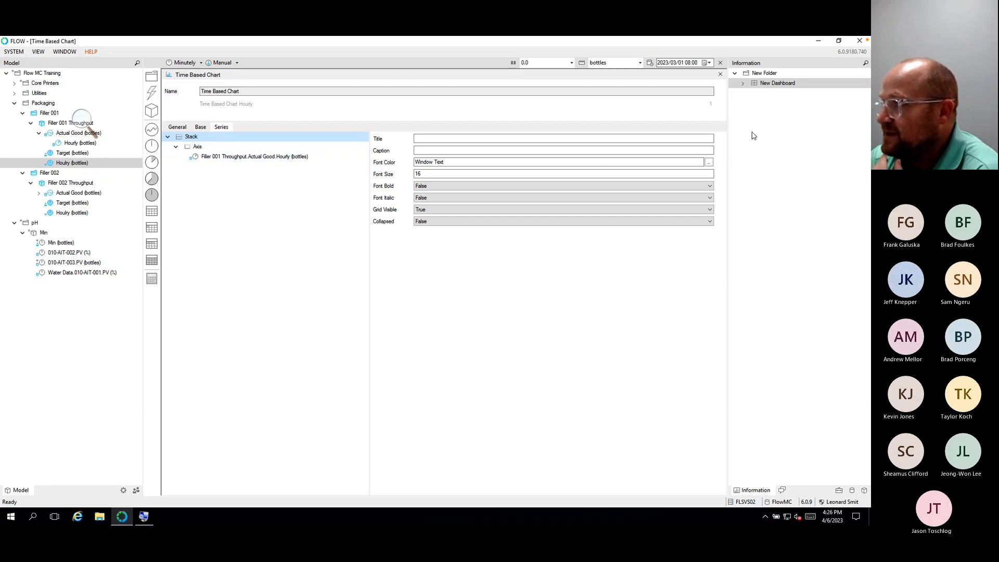
Step: Add a new hourly measure named Target to the Throughput template
click(862, 490)
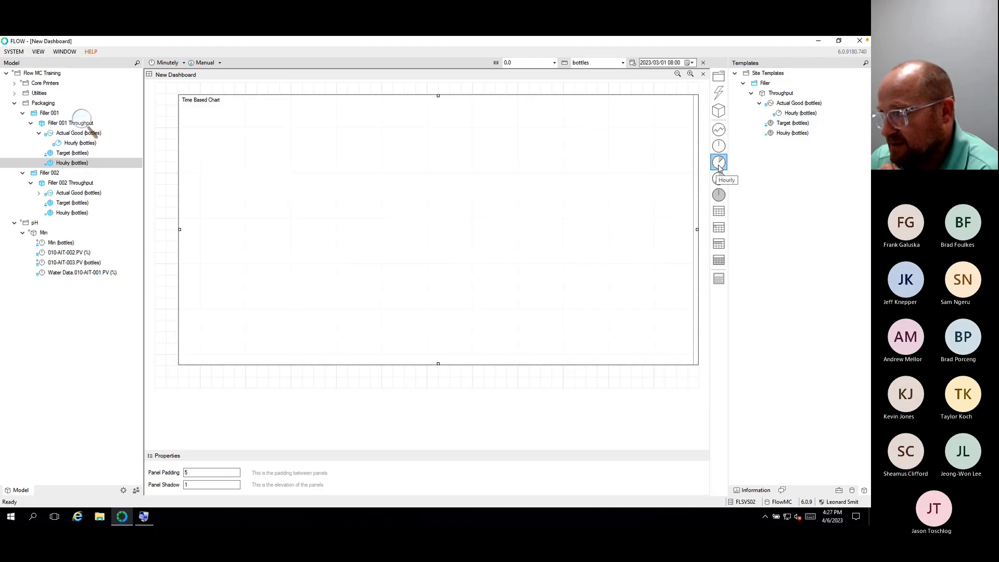
drag(720, 165, 784, 97)
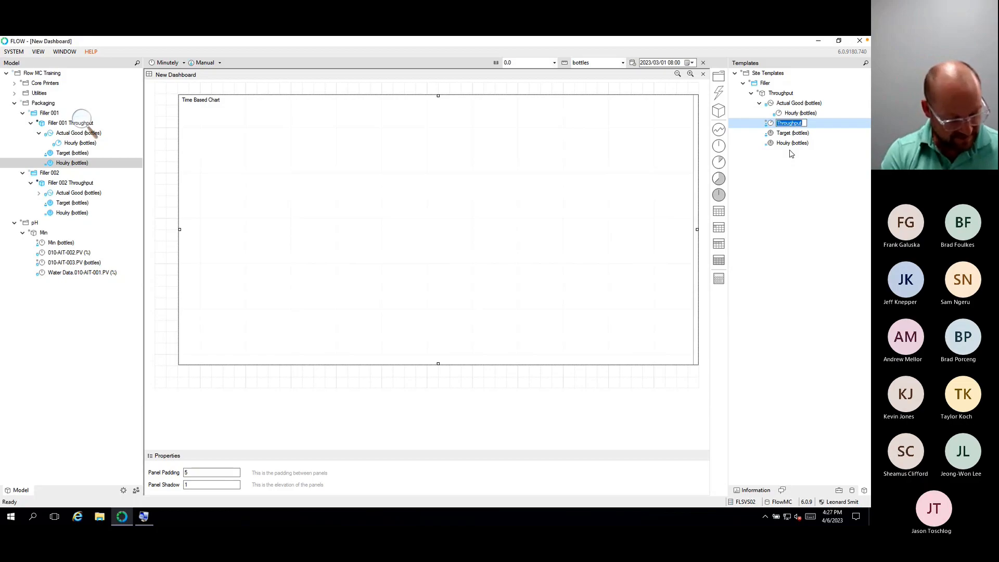
text(Target)
key(Return)
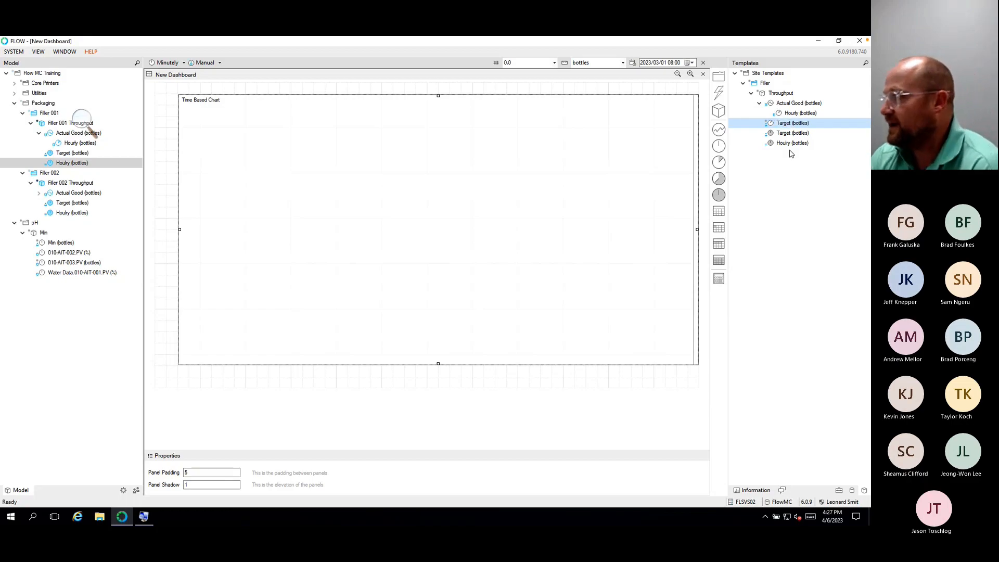
Step: Make the Target's retrieval default value come from the Throughput Hourly measure
double_click(796, 126)
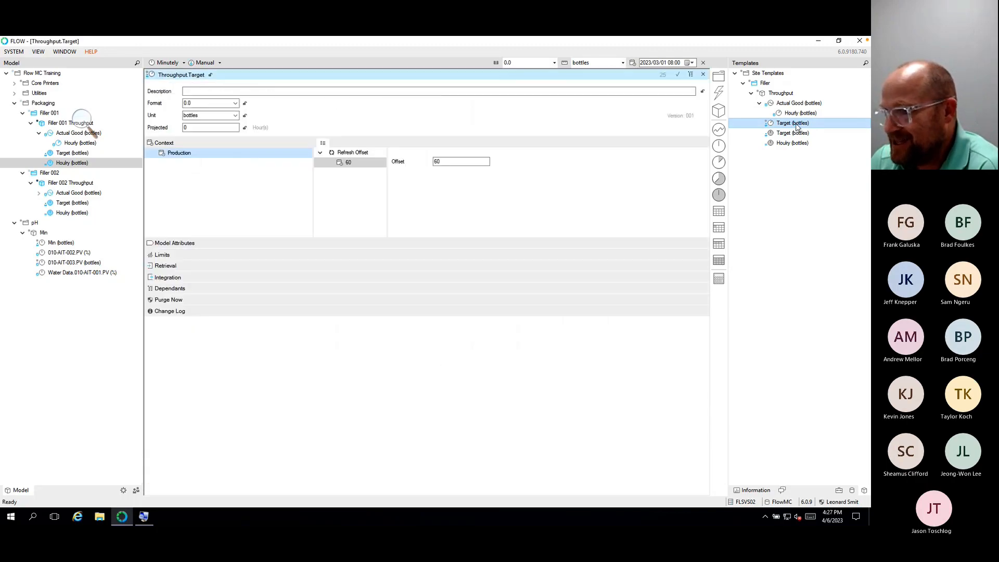
click(167, 266)
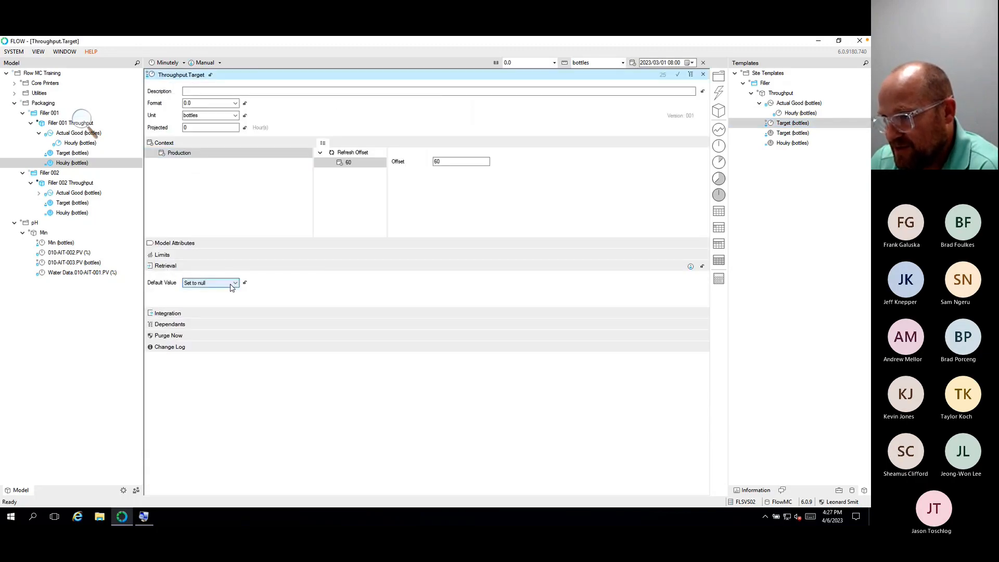
click(232, 286)
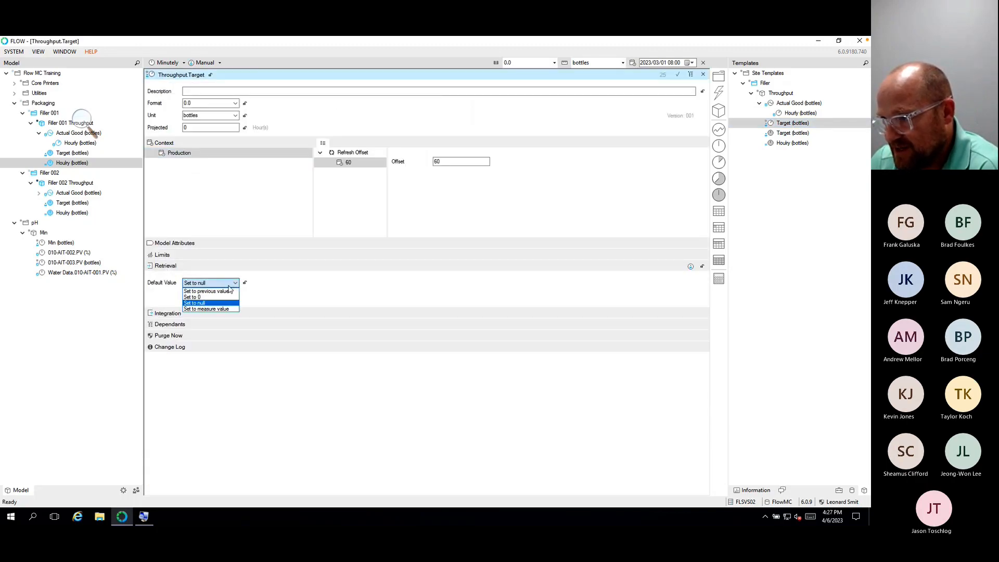
click(194, 309)
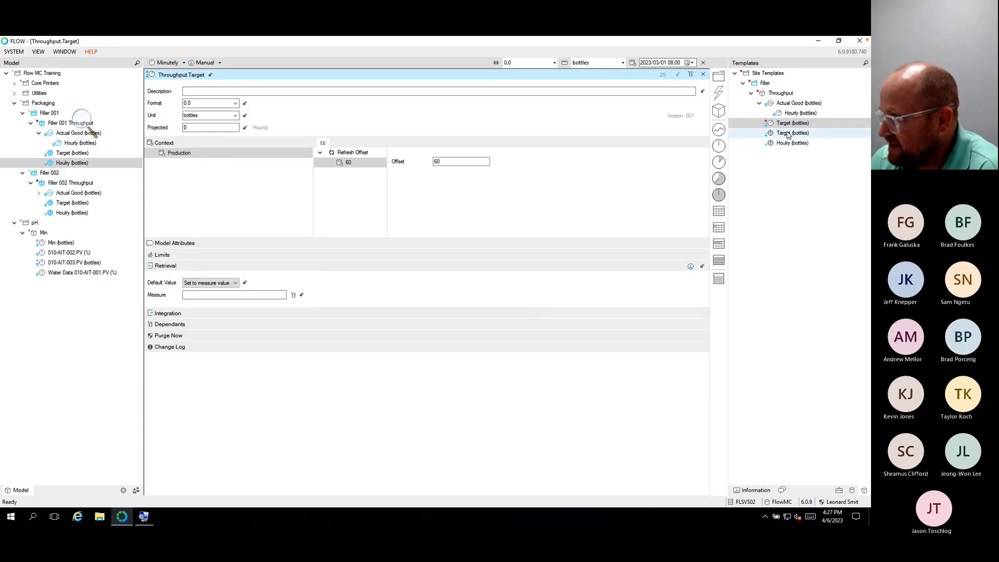
drag(783, 144, 250, 296)
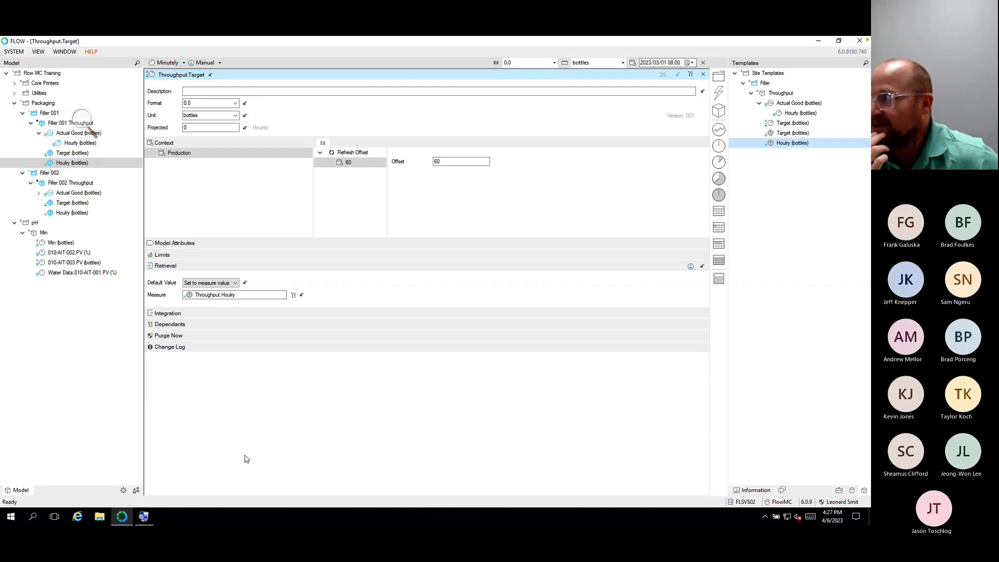
key(super+Tab)
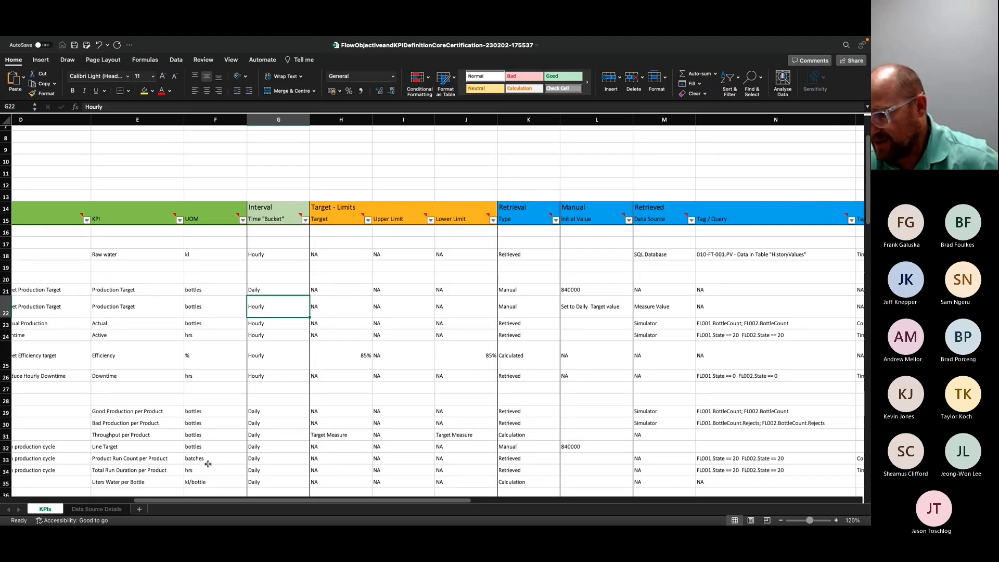
Step: Scroll the KPI sheet to row 22's comment on 24-hour target projection, then return to Flow
drag(206, 500, 588, 510)
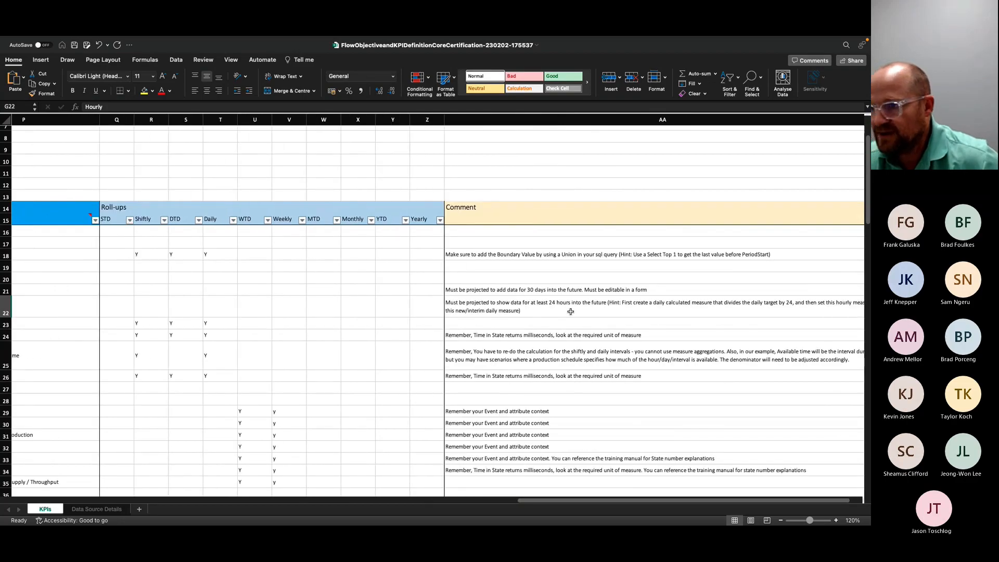
key(ctrl+Right)
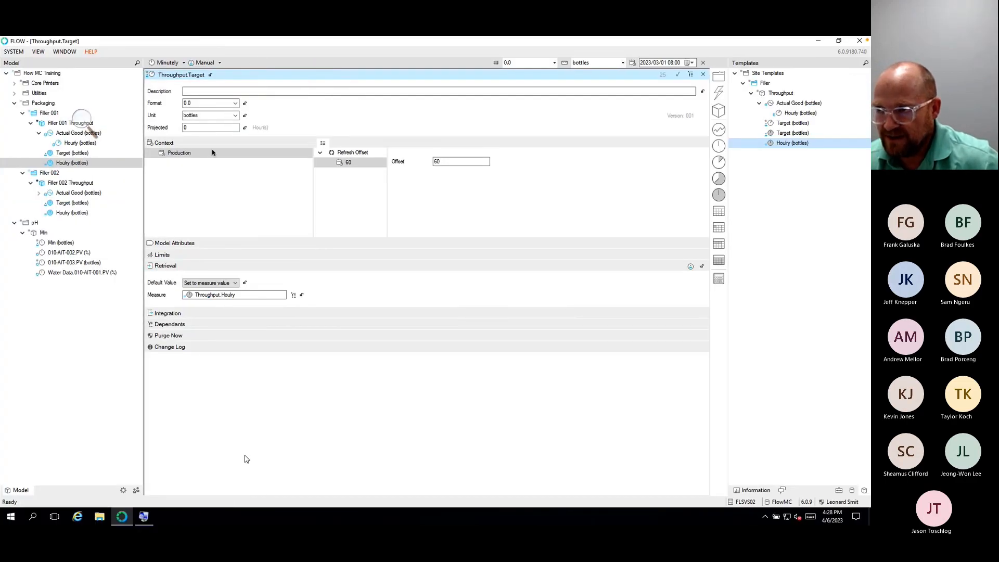
Step: Project the Throughput Target 24 ahead, then close its editor and New Dashboard
click(192, 128)
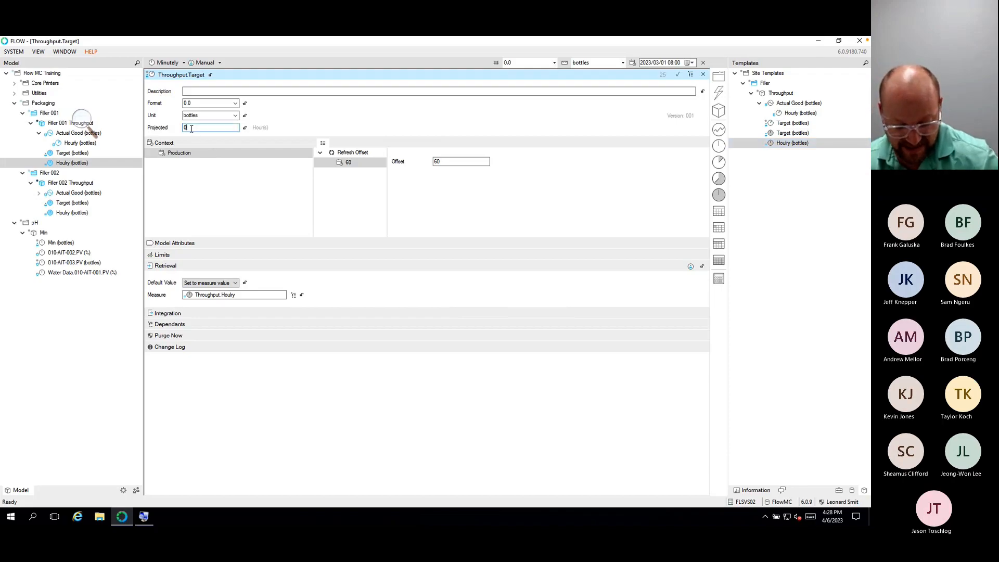
text(24)
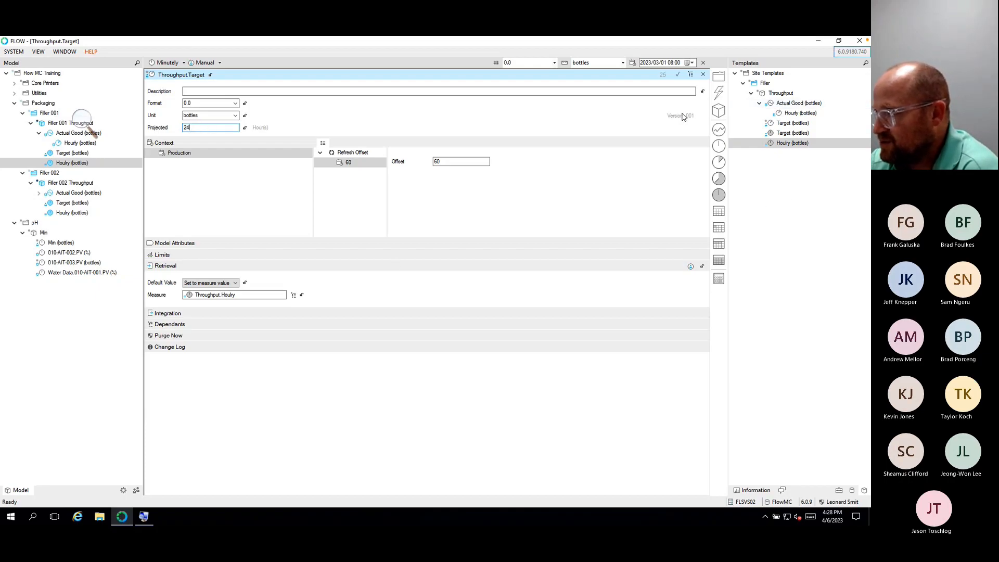
click(703, 74)
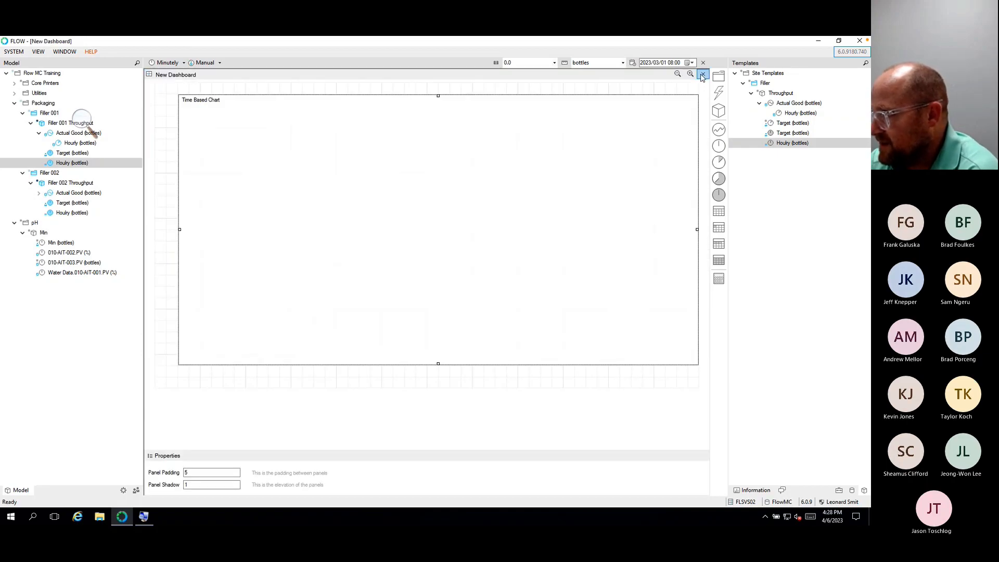
click(703, 76)
Step: Set the Throughput Hourly template's projection to 30 days and save it
click(785, 143)
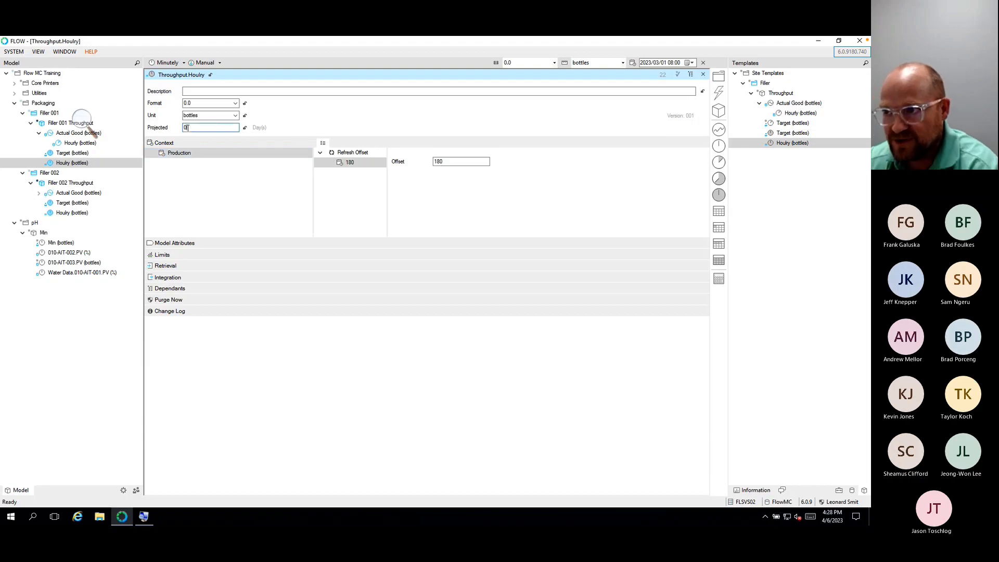
double_click(187, 128)
text(30)
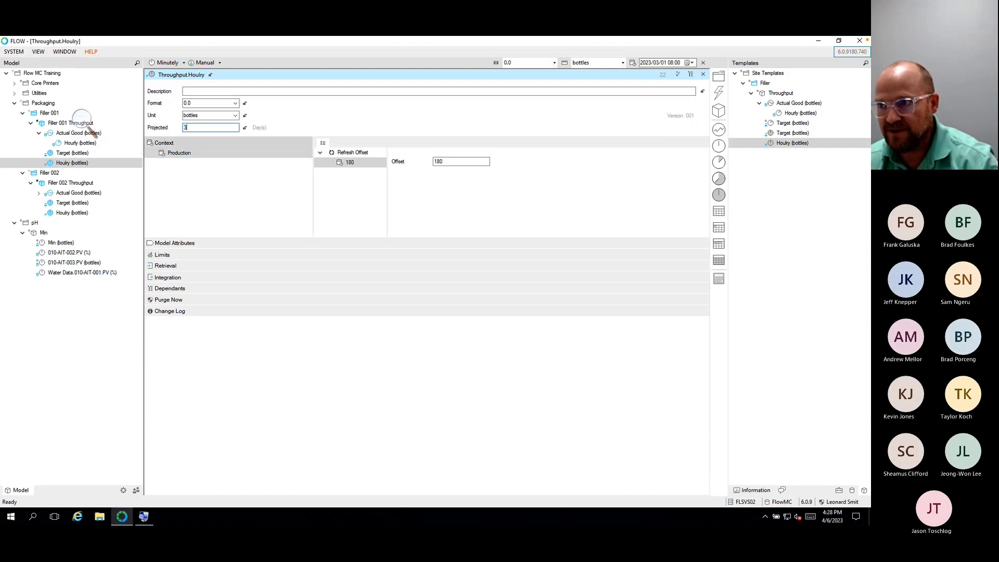
click(245, 129)
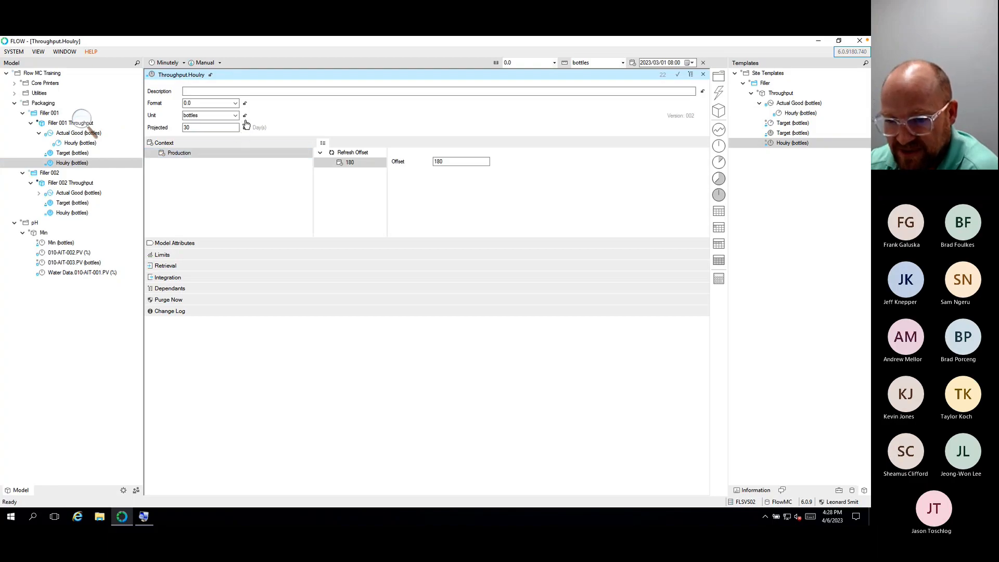
click(703, 74)
right_click(780, 93)
Step: Commit the Throughput template changes and recursively update the Packaging folder
click(789, 139)
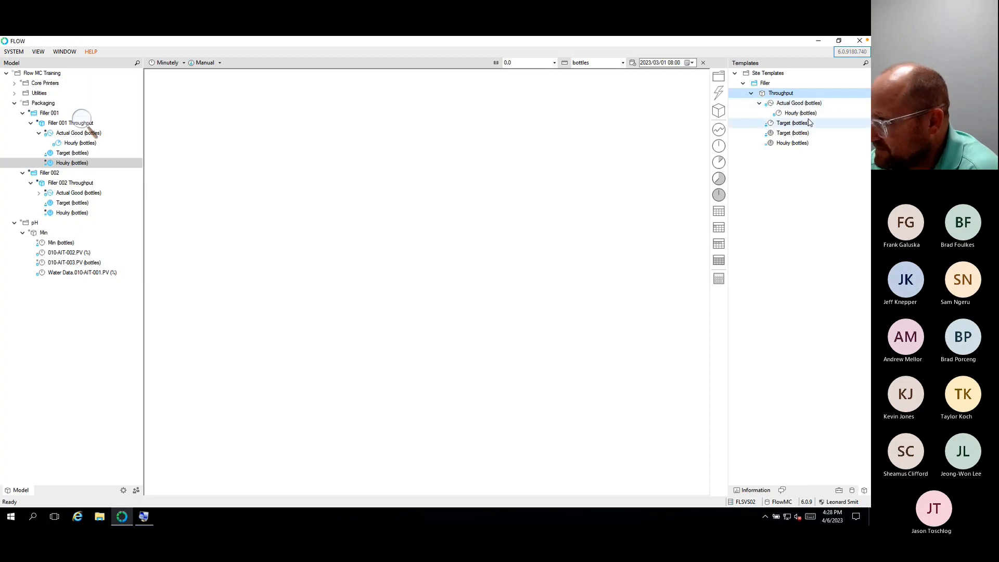
right_click(44, 103)
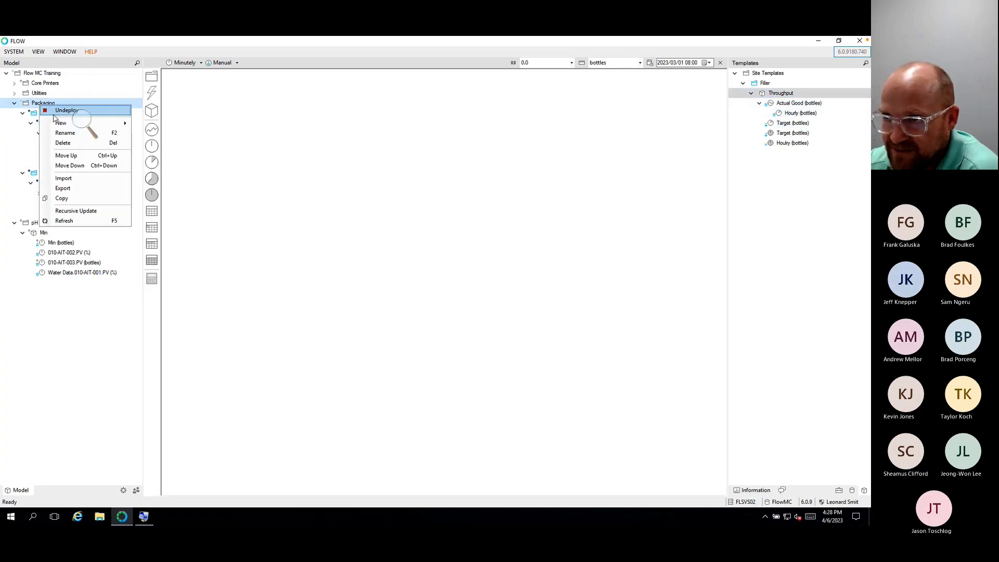
click(66, 211)
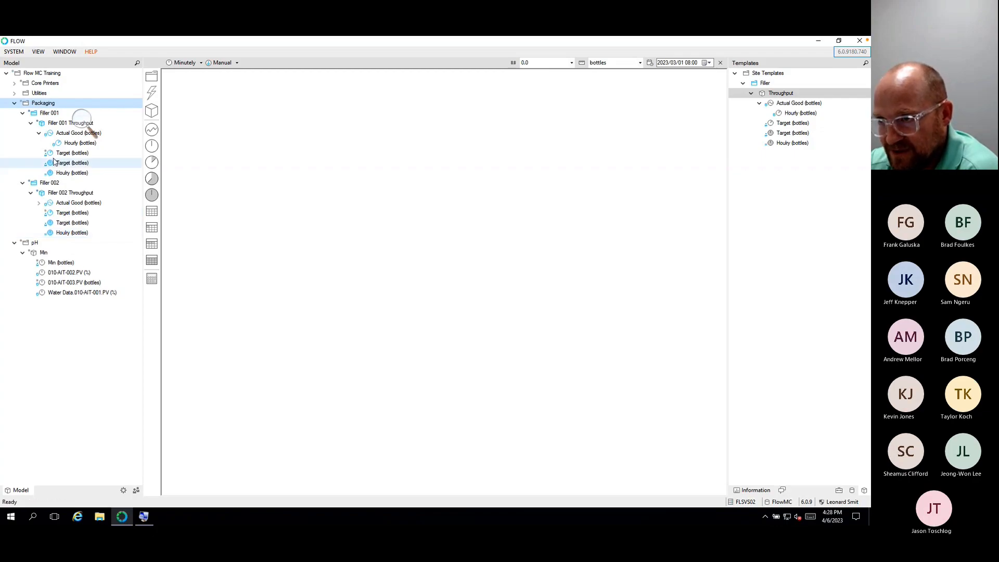
Step: Deploy Filler 001 and then the whole Packaging folder, confirming each
right_click(65, 124)
right_click(49, 115)
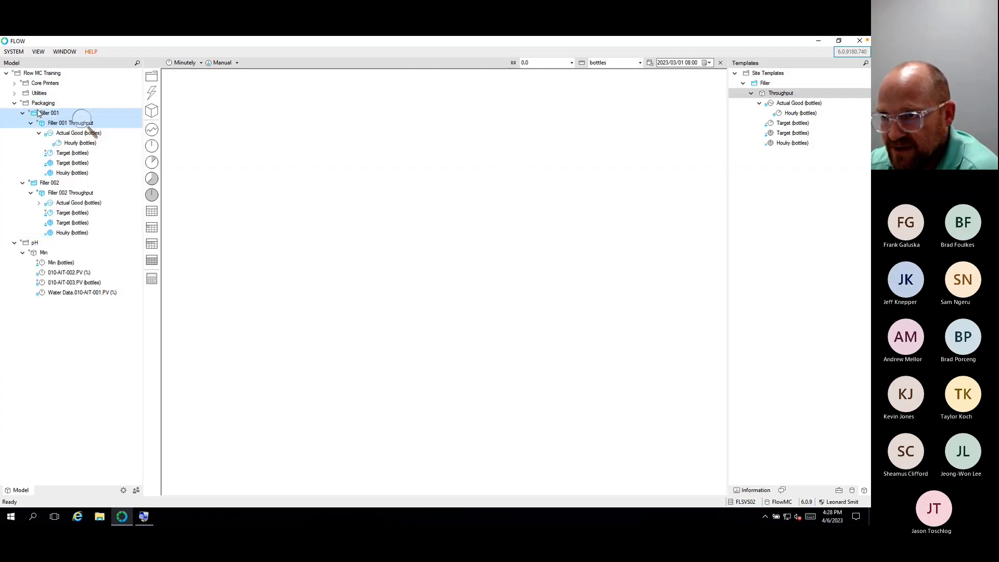
click(61, 116)
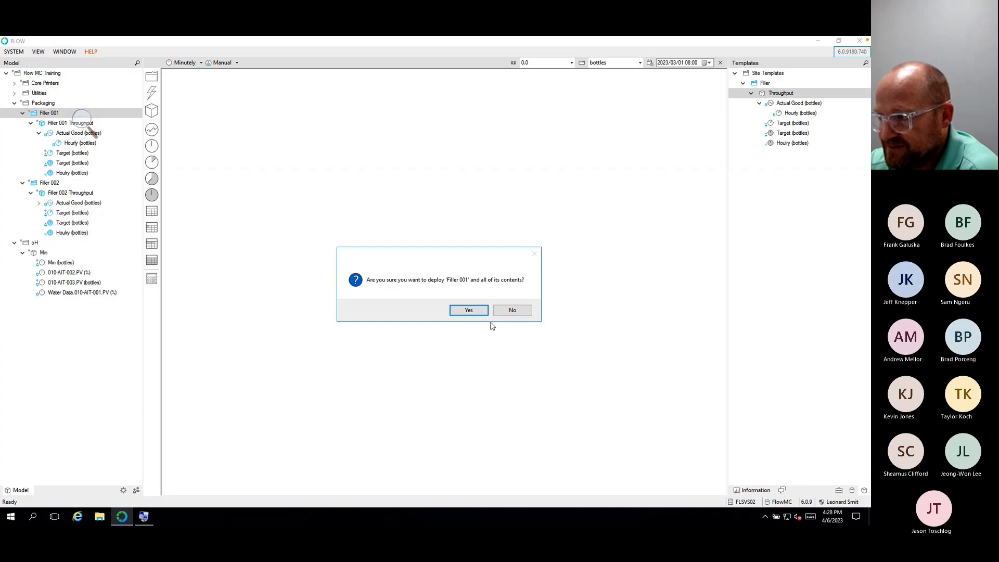
click(468, 311)
right_click(44, 103)
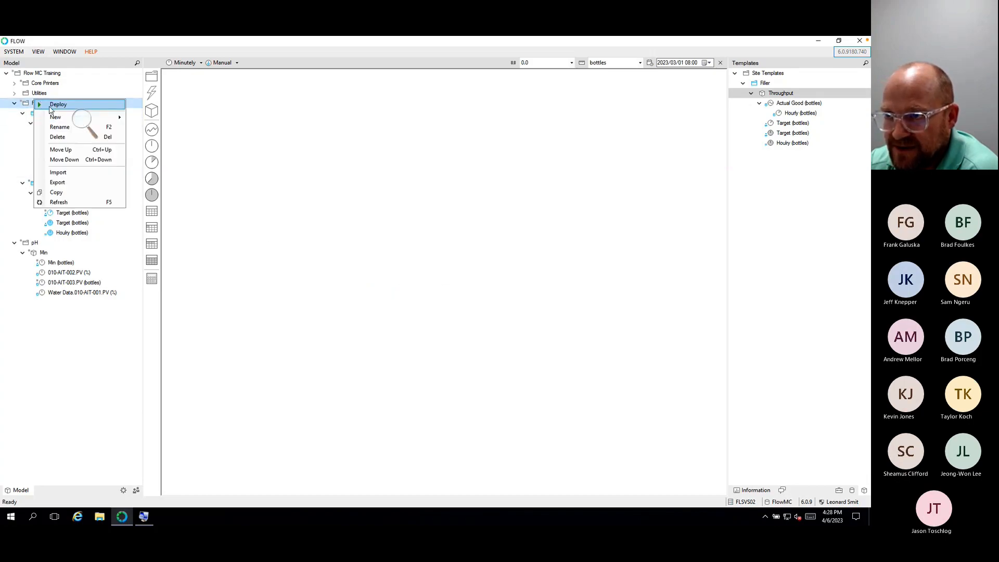
click(57, 108)
click(470, 310)
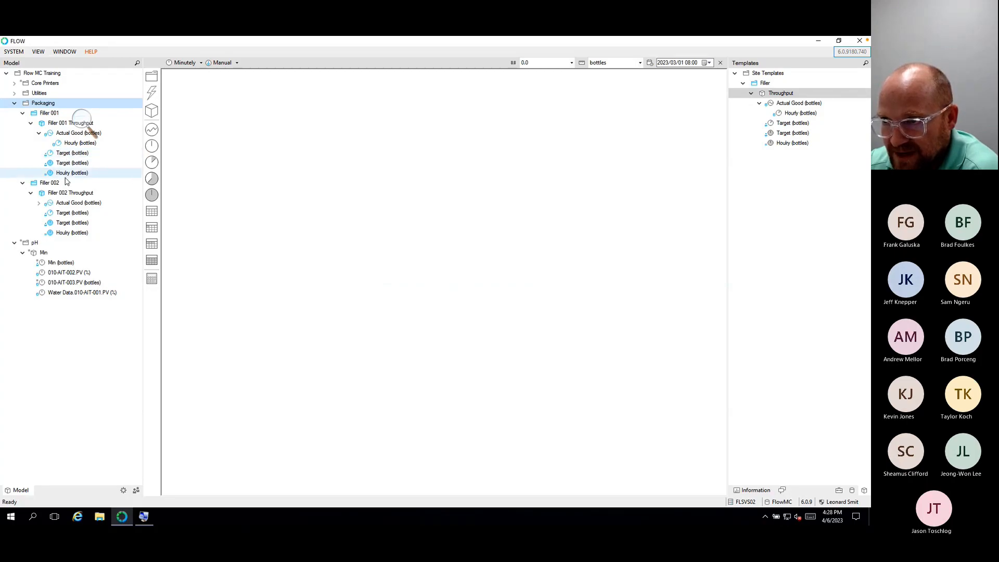
Step: Check Filler 001's Hourly values and view its Target values as a table
click(67, 176)
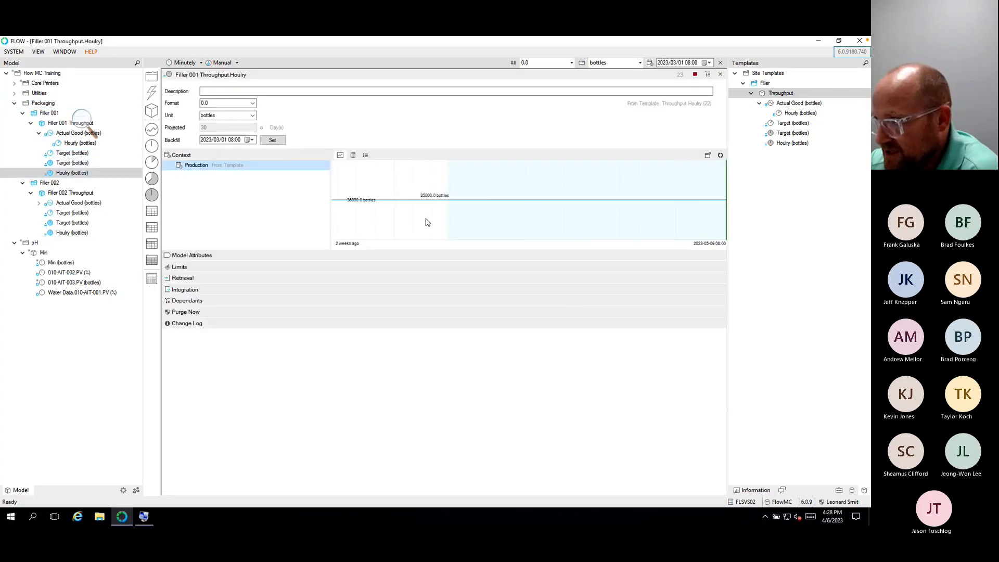
click(720, 74)
click(52, 152)
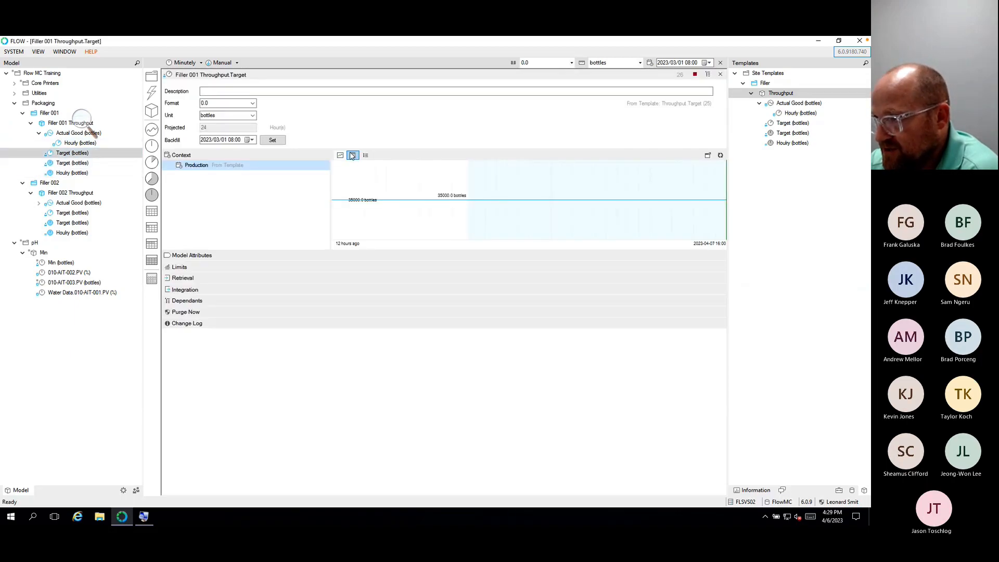
click(352, 155)
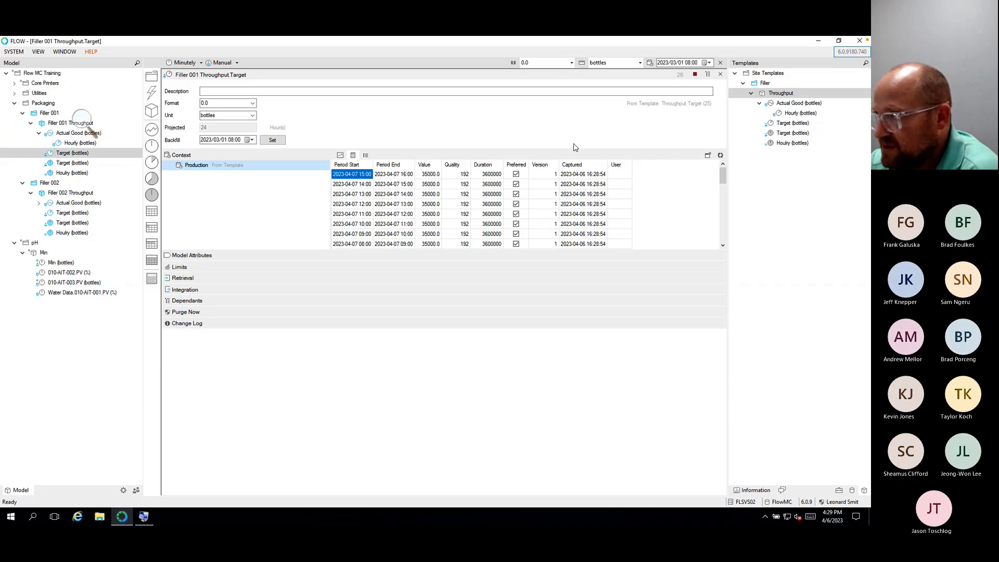
click(720, 75)
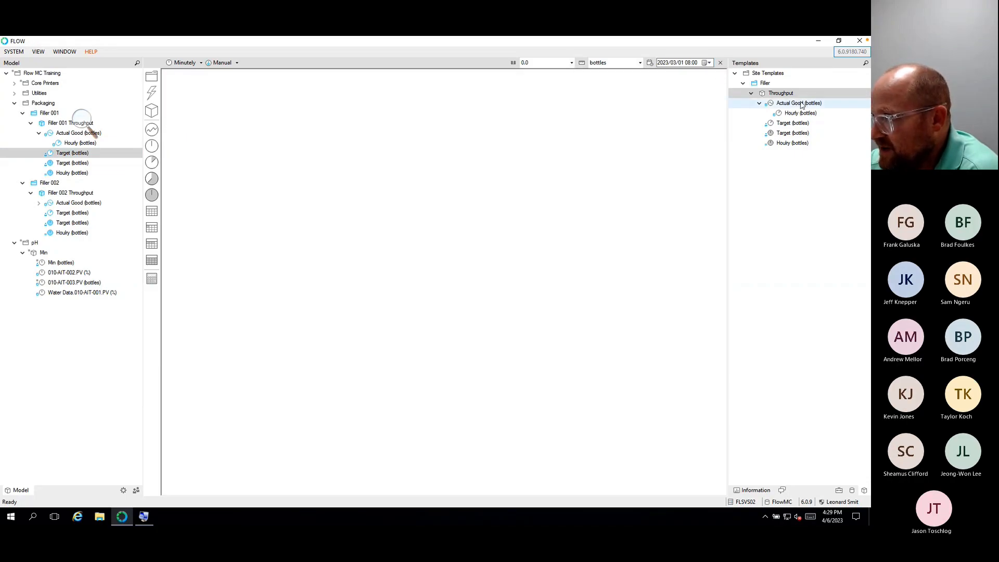
Step: Add Filler 001 Target as a chart series and set Actual Good Hourly to Column type
click(755, 490)
double_click(770, 84)
double_click(785, 93)
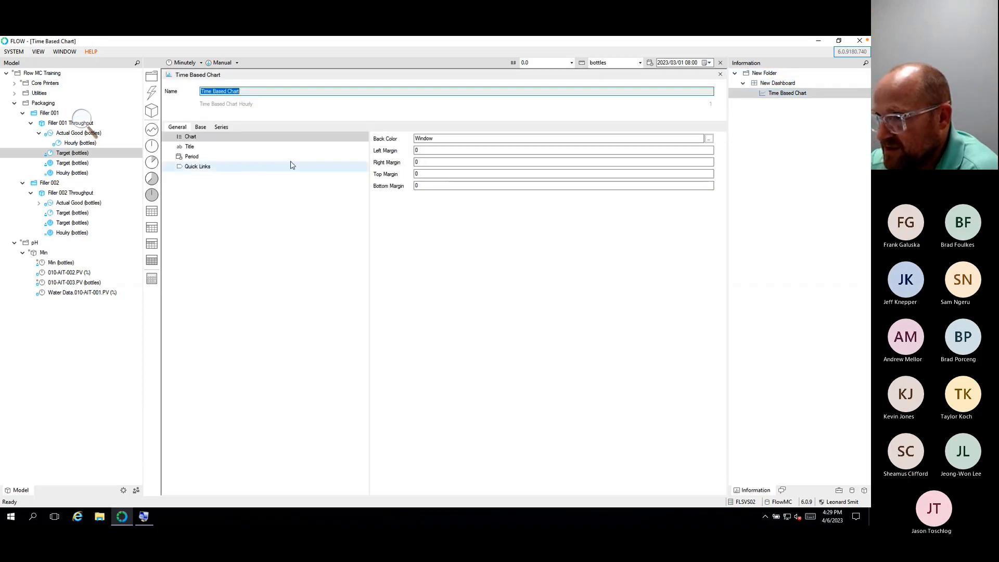
click(221, 127)
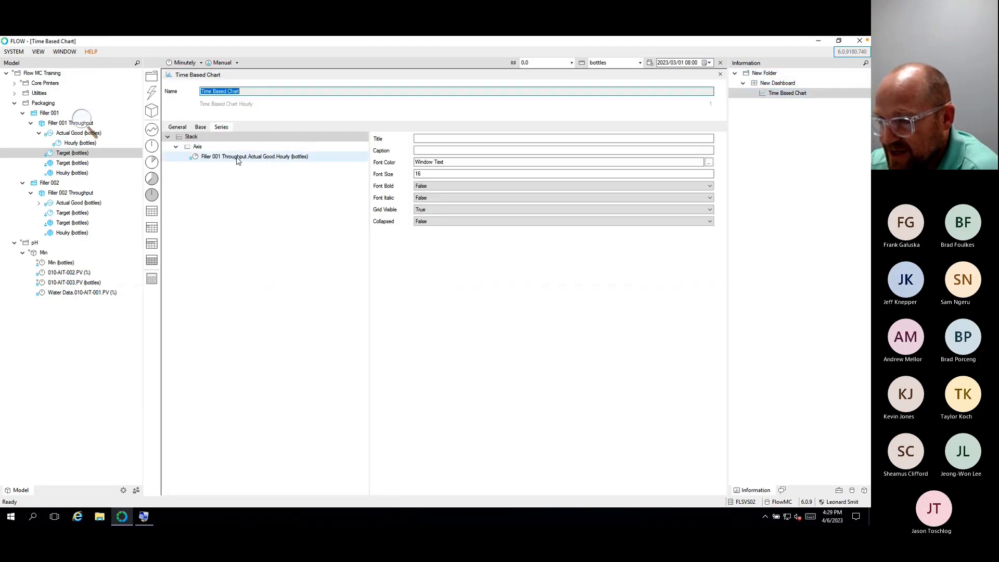
drag(65, 154, 196, 167)
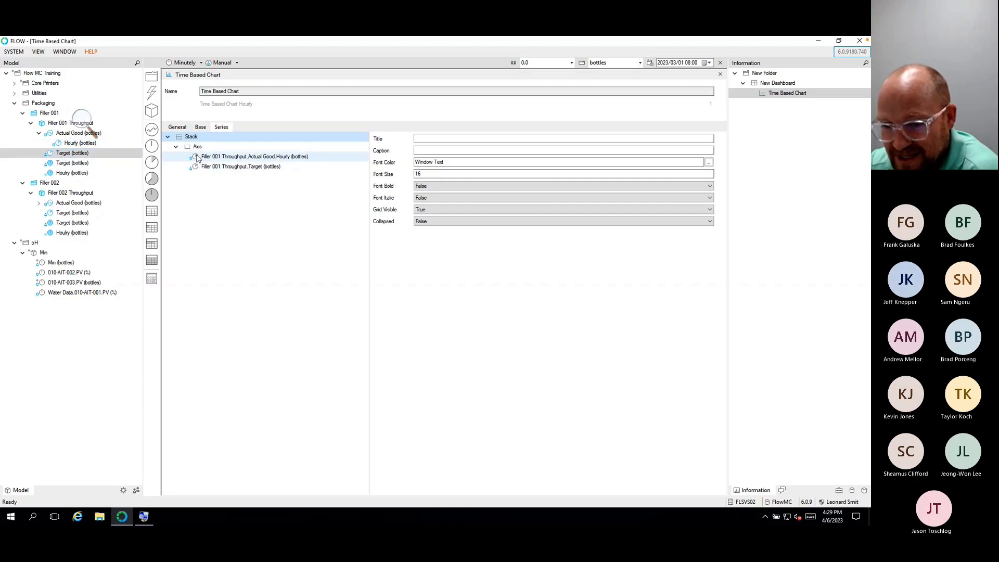
click(230, 158)
click(629, 151)
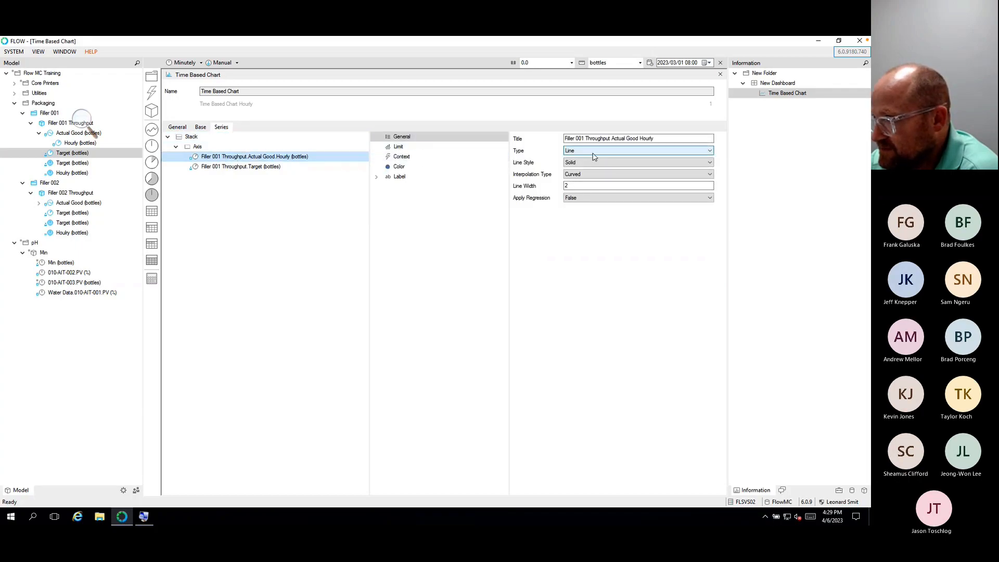
click(582, 165)
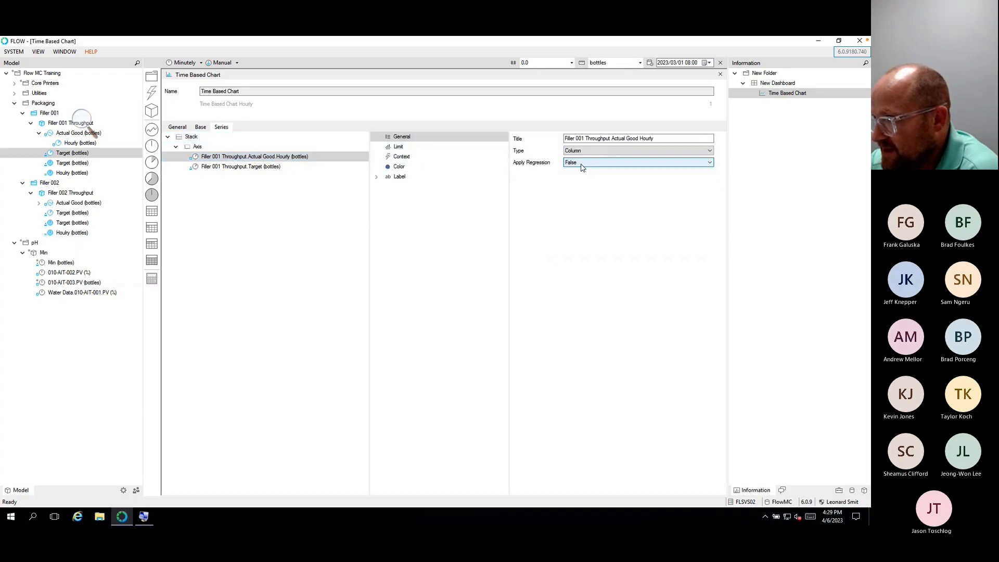
Step: Review the Target series settings, then open New Dashboard in the web browser
click(270, 167)
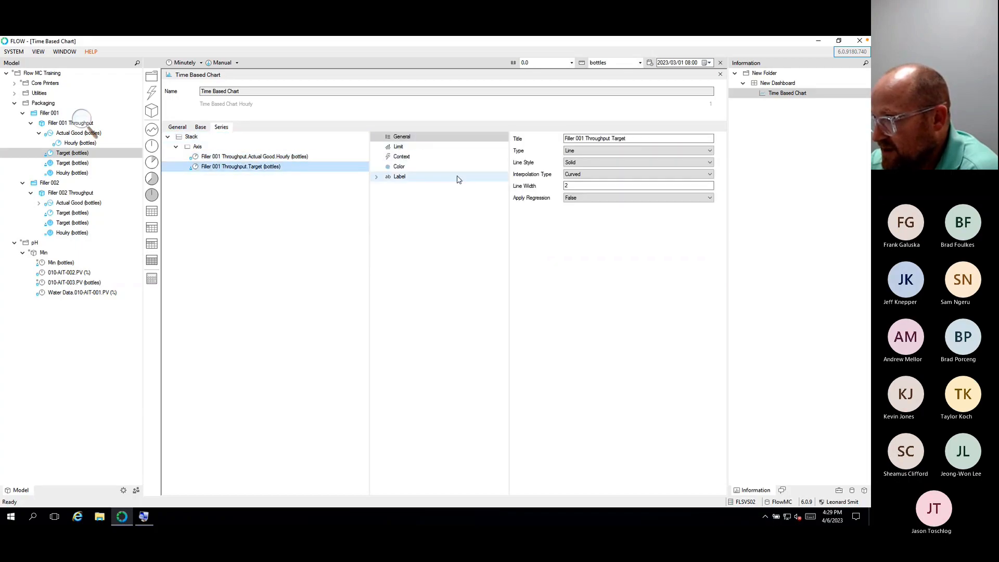
right_click(765, 84)
mouse_move(783, 89)
click(745, 90)
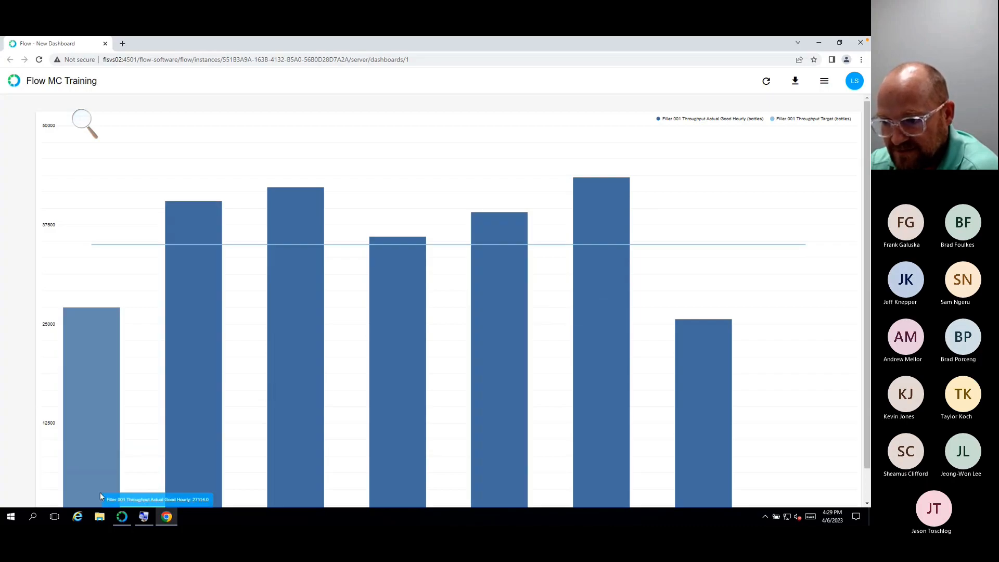
Step: Leave the Chrome dashboard and return to the Flow configurator
click(146, 514)
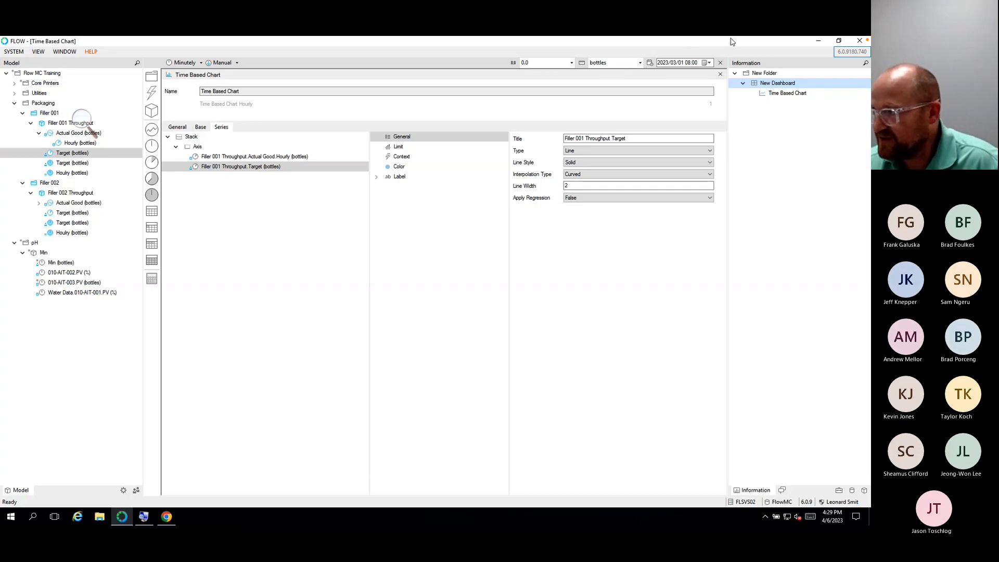
Step: Make the Time Based Chart panel on New Dashboard shorter and narrower
click(720, 74)
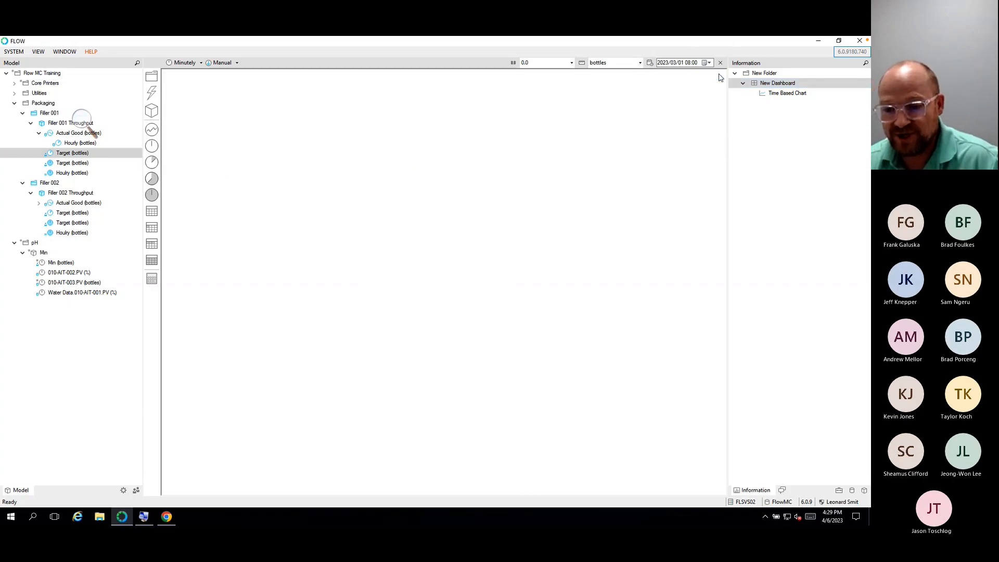
double_click(785, 85)
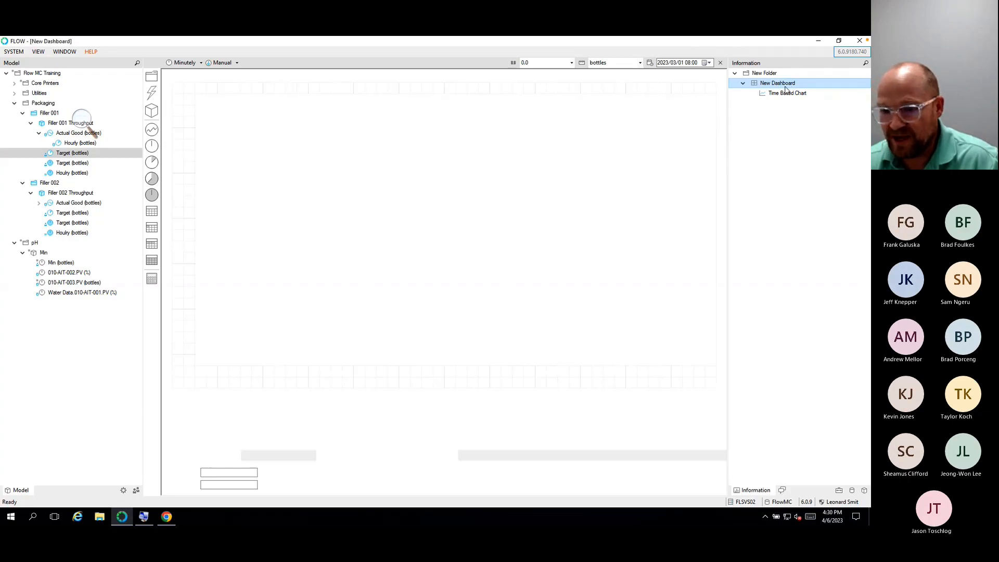
click(385, 199)
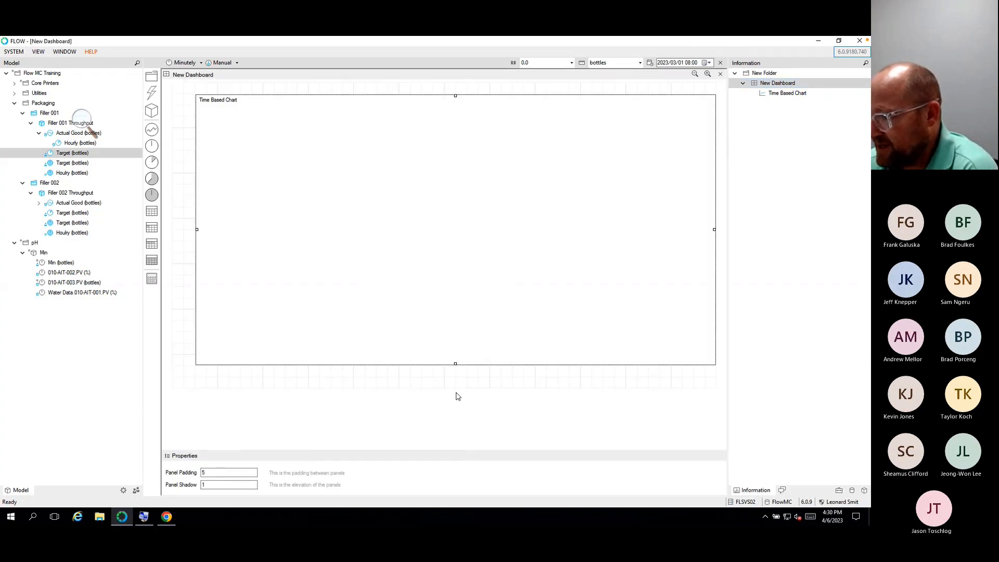
drag(456, 364, 456, 182)
drag(715, 137, 682, 137)
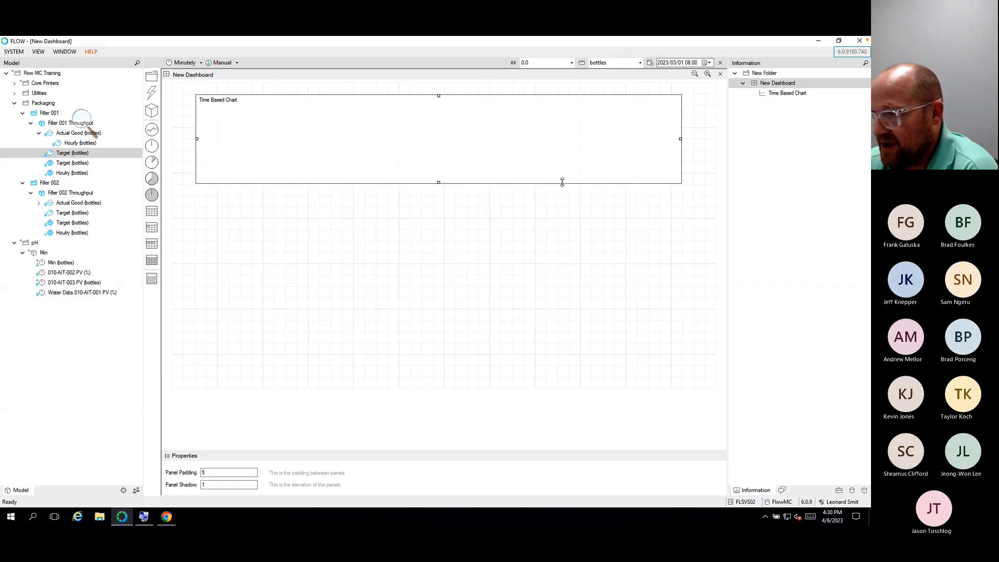
Step: Add a daily Time Based Form panel below, sized to match the chart's width
right_click(198, 201)
mouse_move(211, 203)
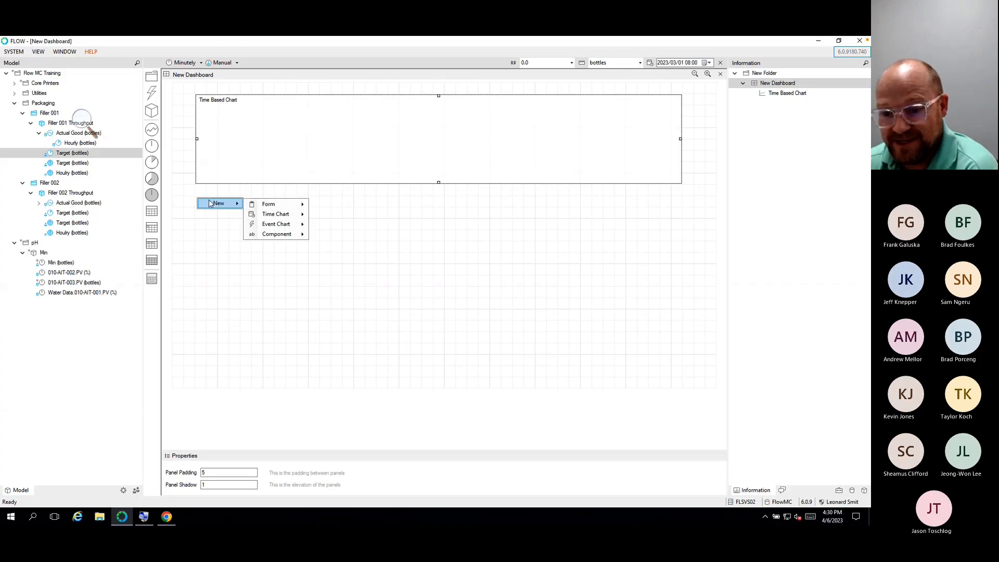
mouse_move(262, 204)
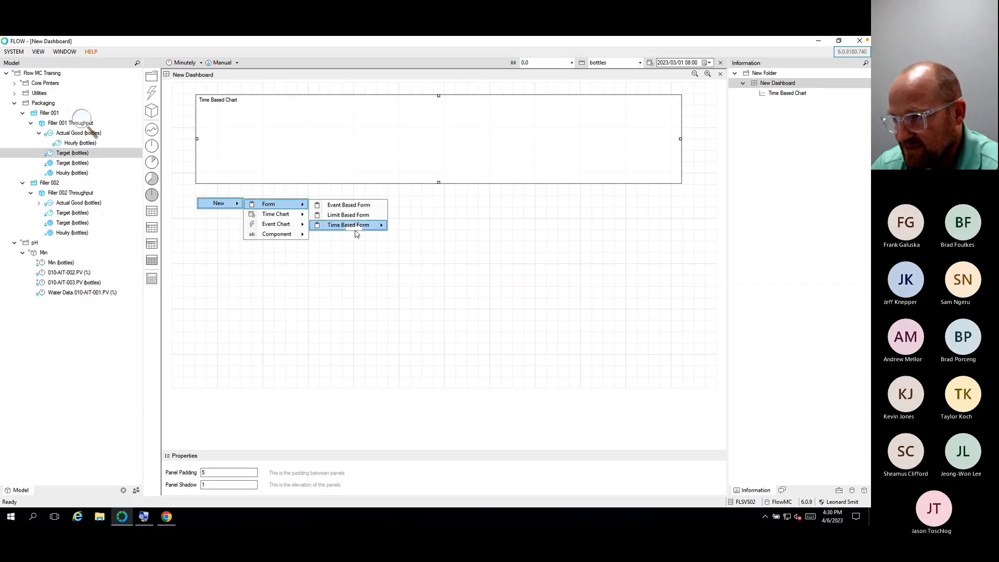
mouse_move(353, 230)
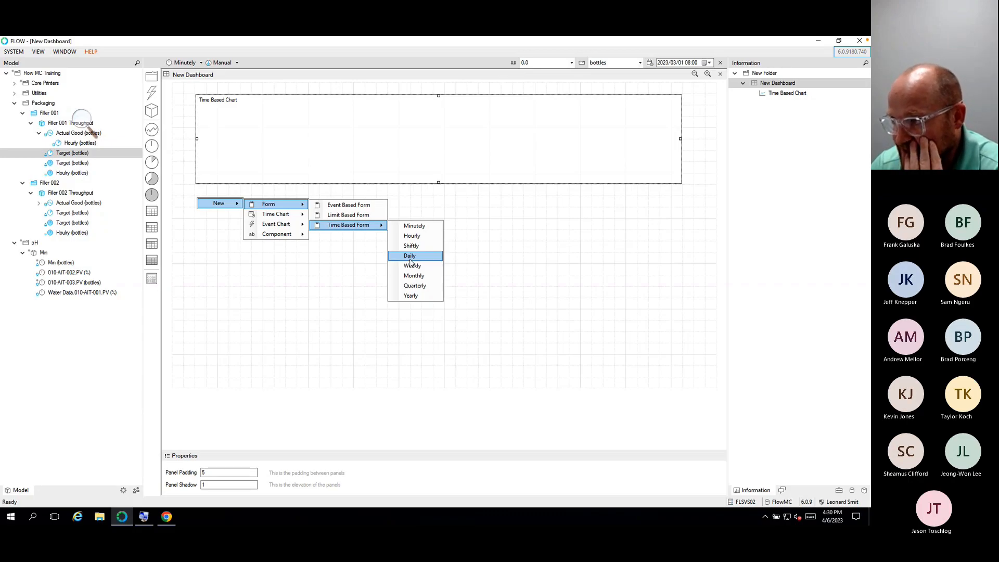
click(411, 259)
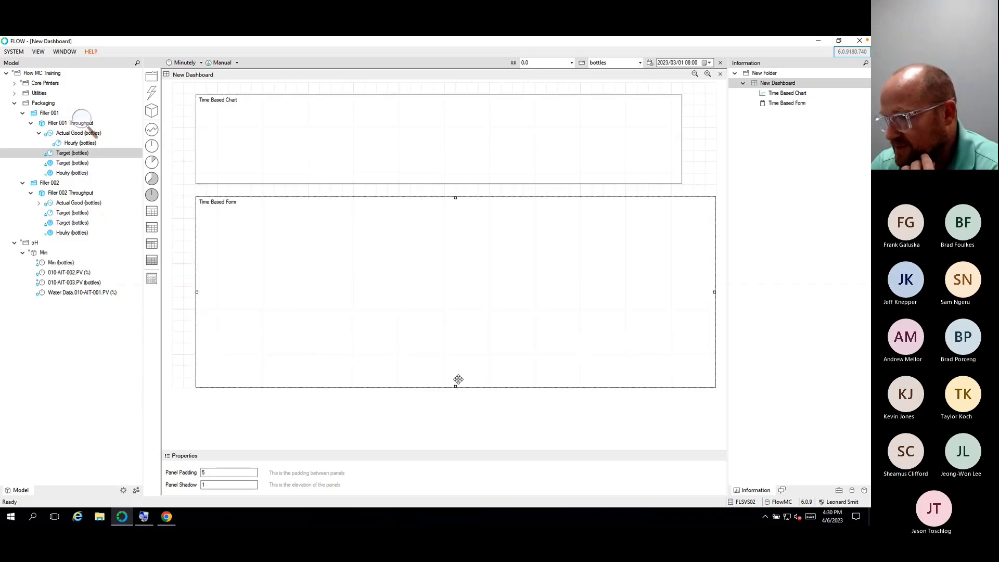
drag(455, 387, 455, 341)
drag(713, 269, 681, 270)
double_click(385, 249)
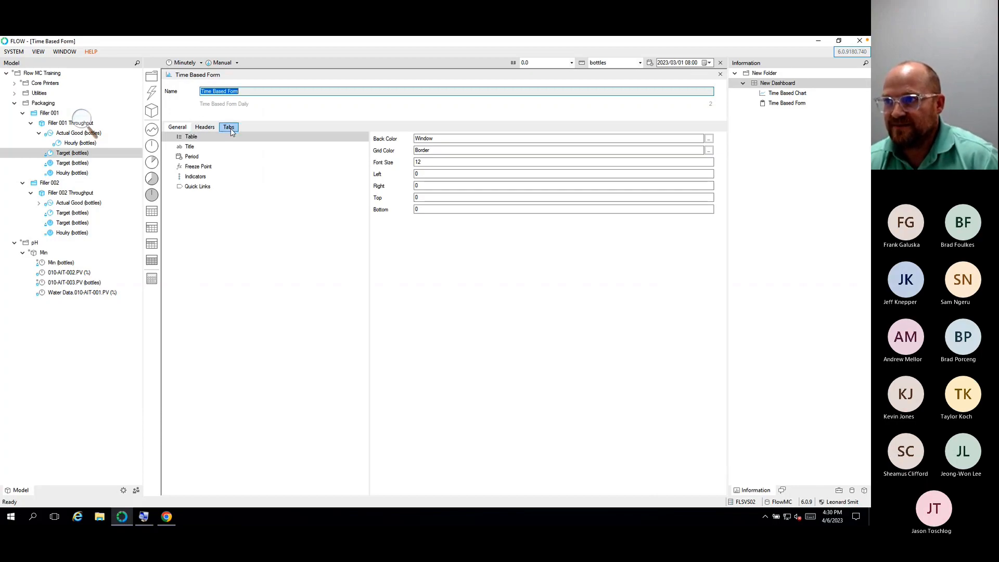
Step: Add a first tab to the form and title it Filler 1
click(230, 129)
right_click(184, 150)
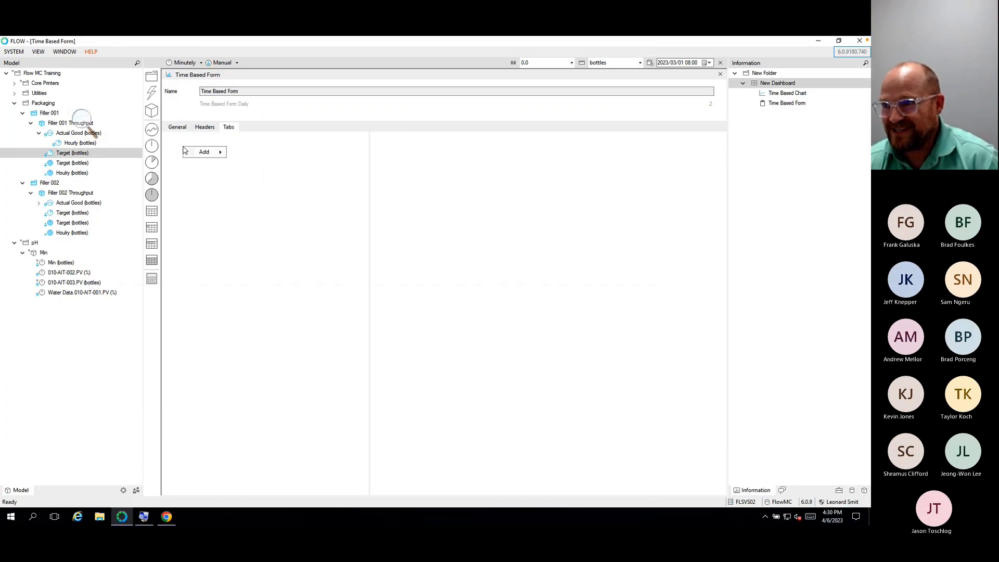
mouse_move(192, 154)
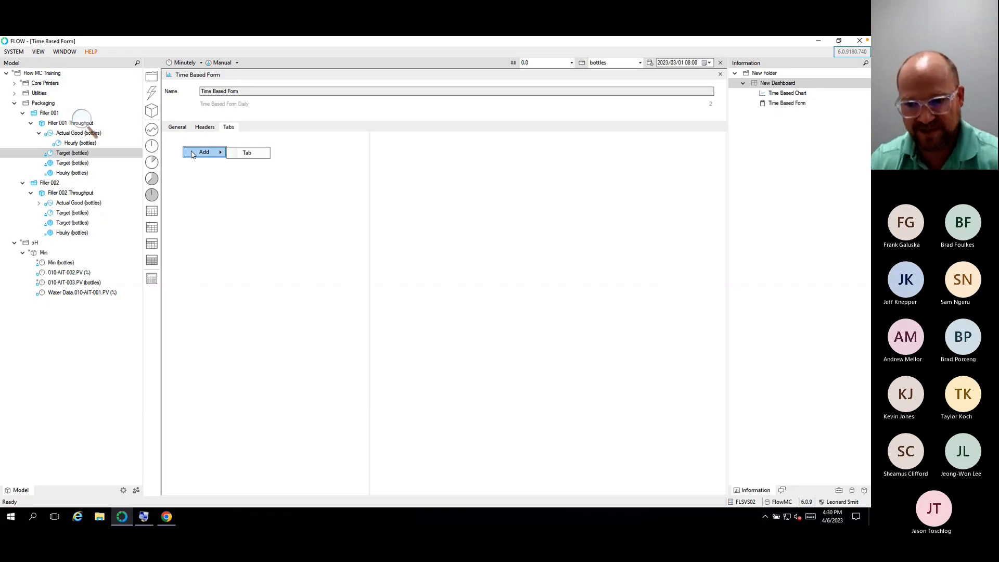
click(249, 159)
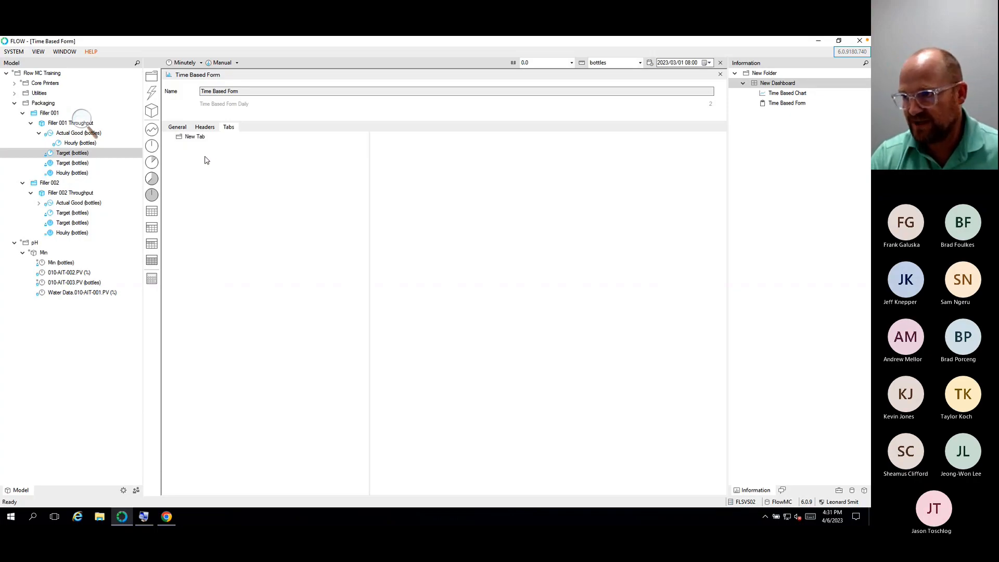
click(196, 137)
click(452, 138)
drag(451, 138, 385, 147)
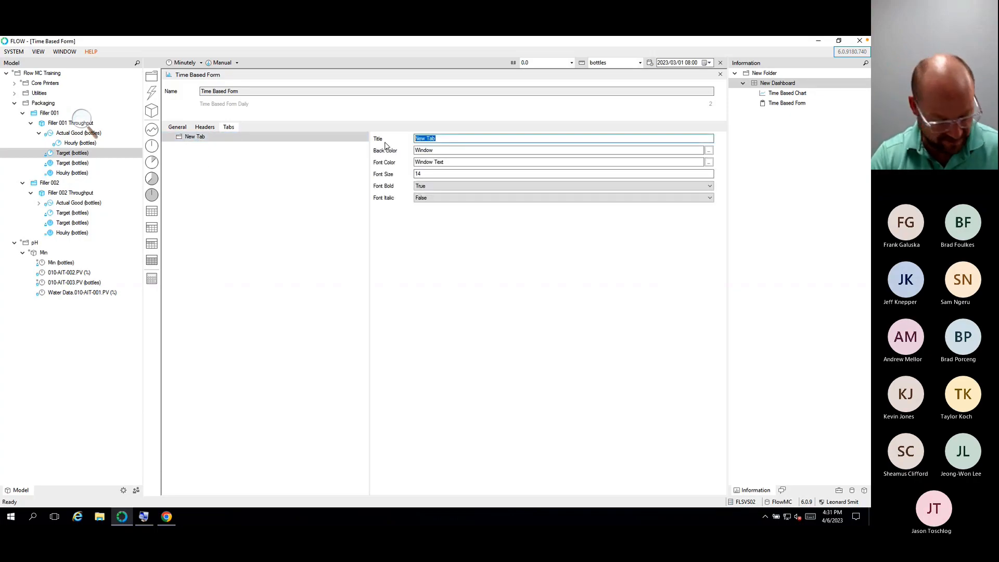
text(Filler 1)
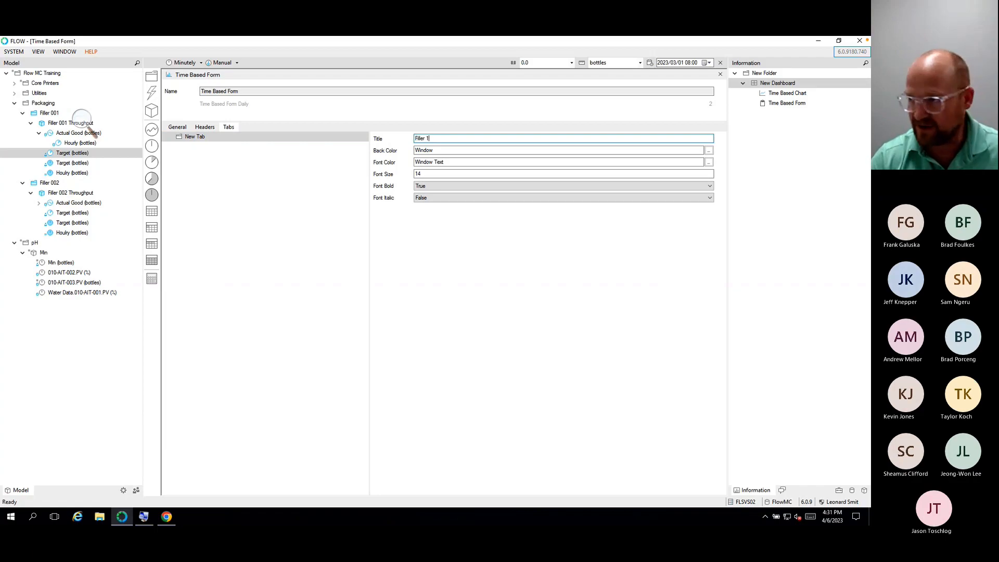
Step: Add a second tab titled Filler 2 and place Filler 001's Target under Filler 1
right_click(195, 153)
mouse_move(201, 157)
click(248, 161)
click(218, 147)
drag(454, 138, 417, 134)
text(Filler)
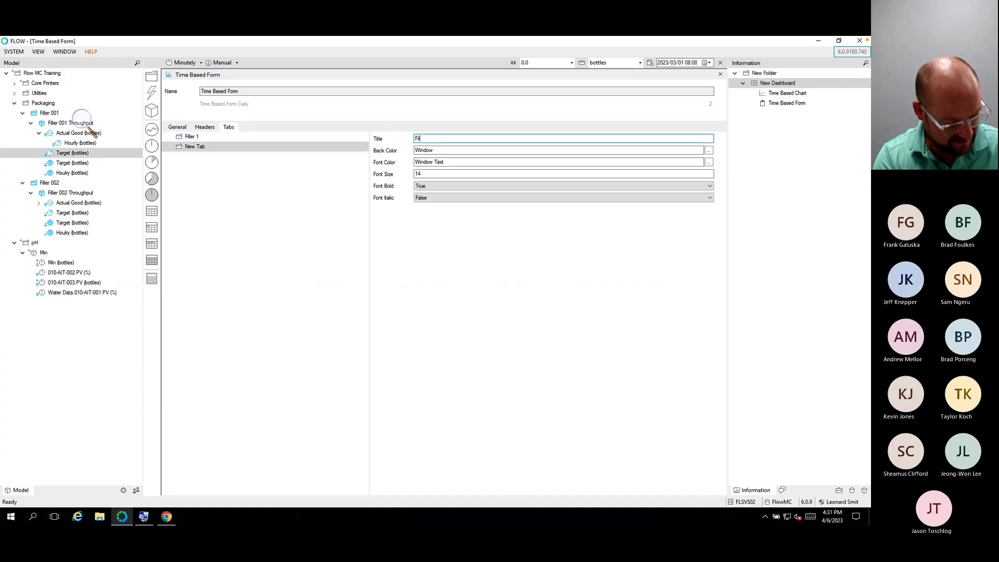
click(263, 267)
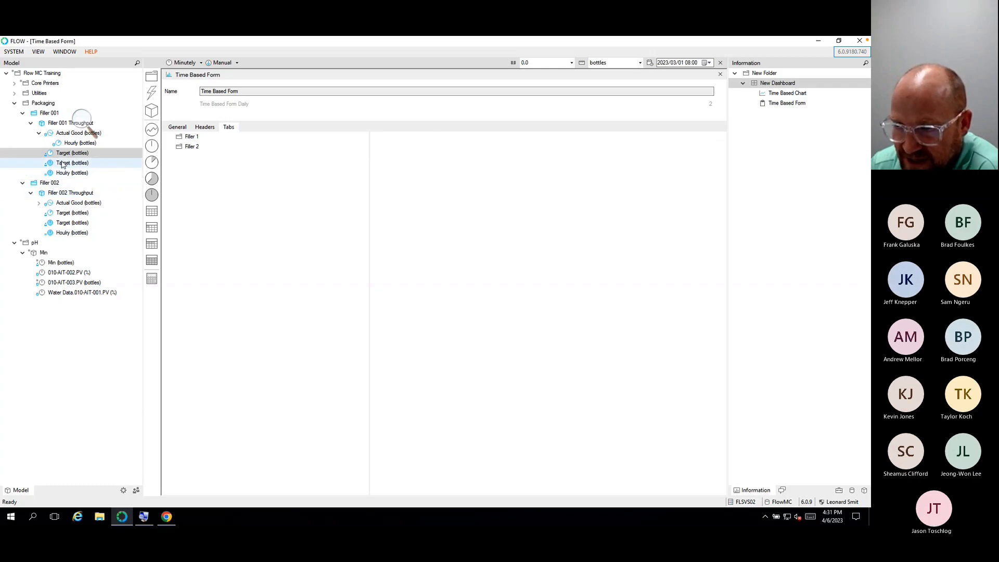
click(189, 137)
drag(188, 139, 189, 141)
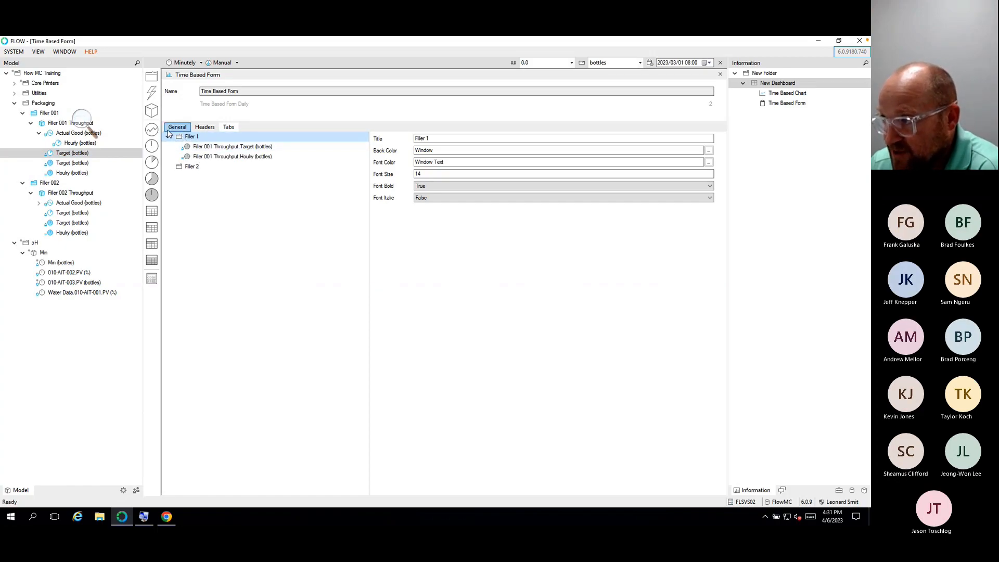
Step: Set the form's Interval Type to Month(s), Start to End of Interval, and refresh the browser dashboard
click(177, 127)
click(214, 156)
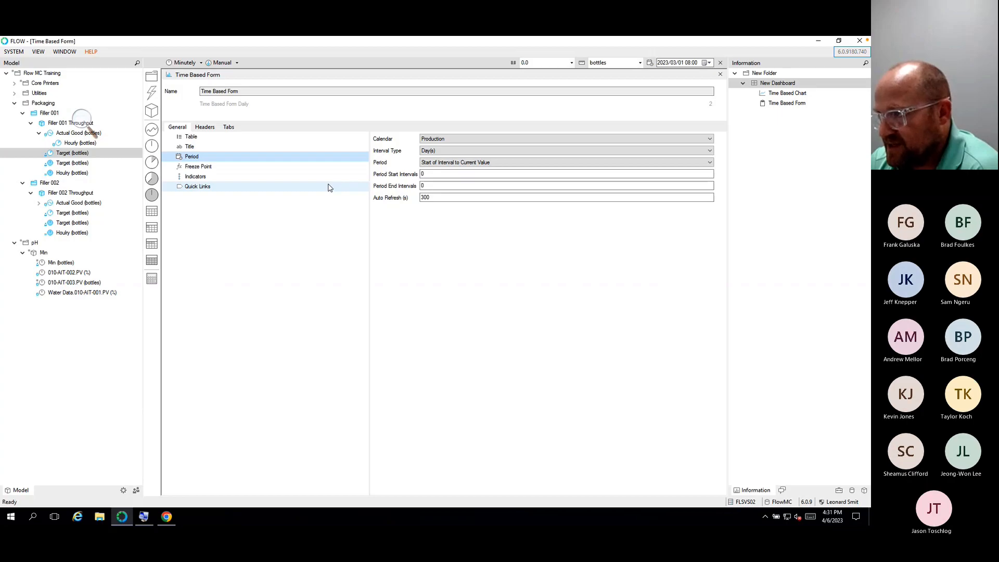
click(429, 150)
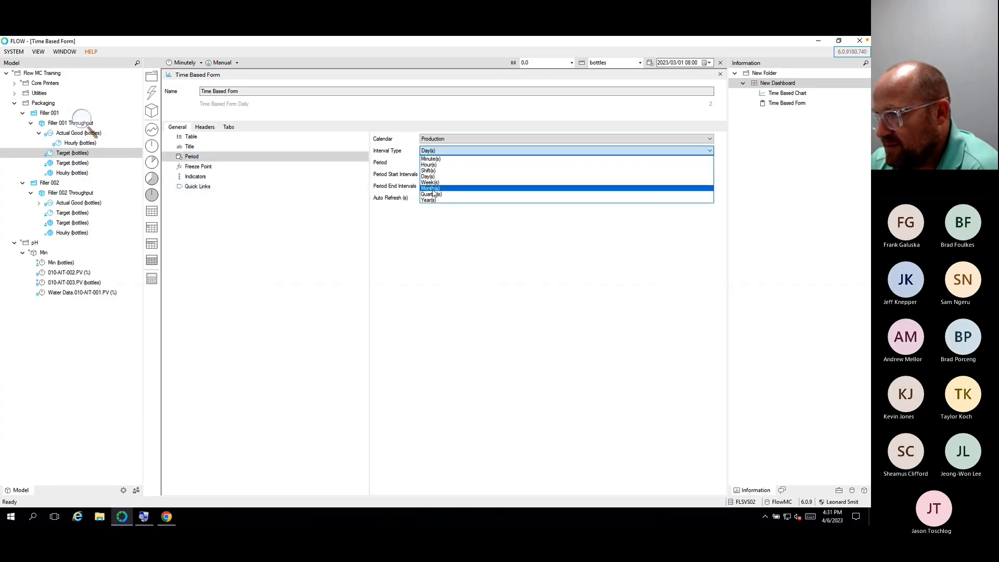
click(432, 188)
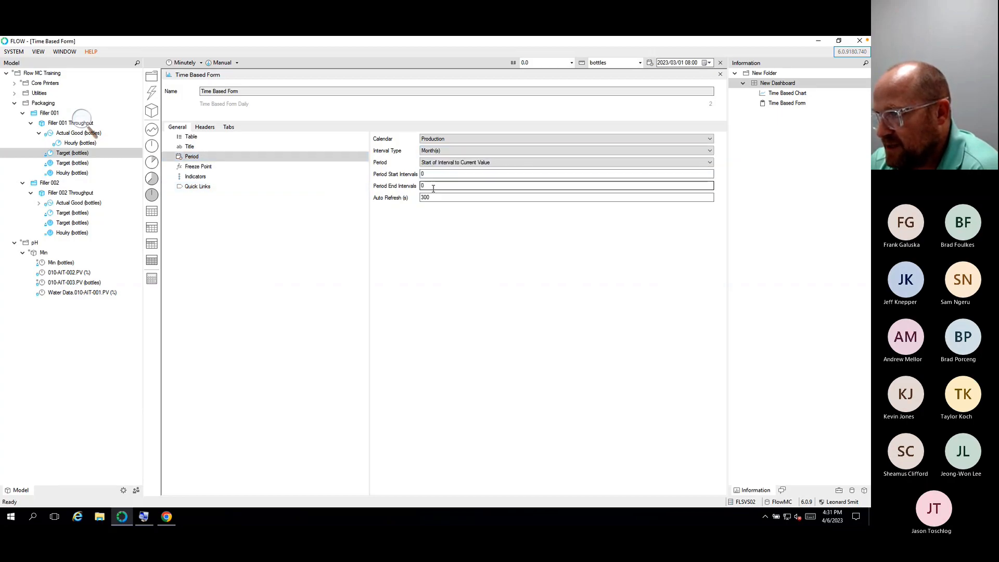
click(444, 164)
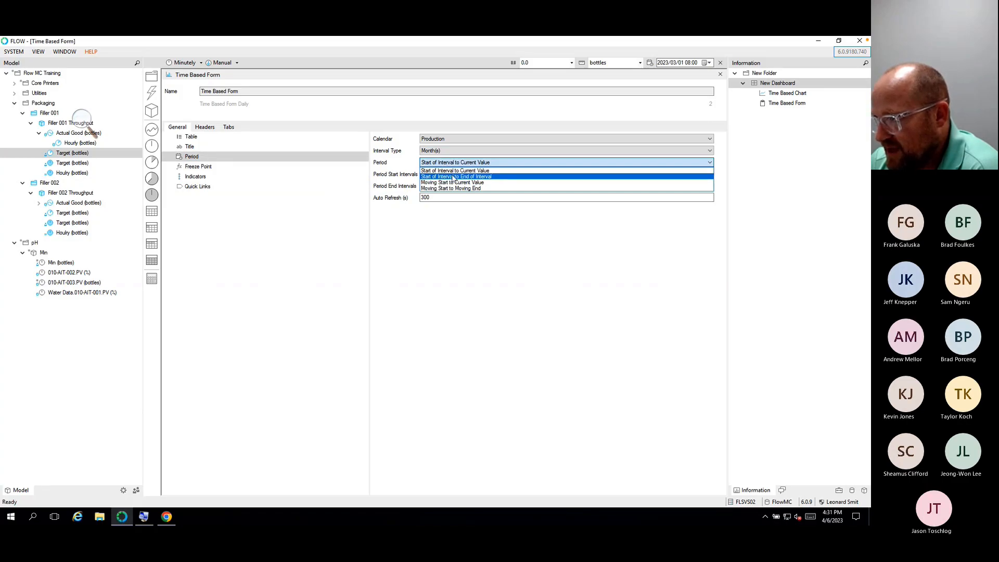
click(453, 177)
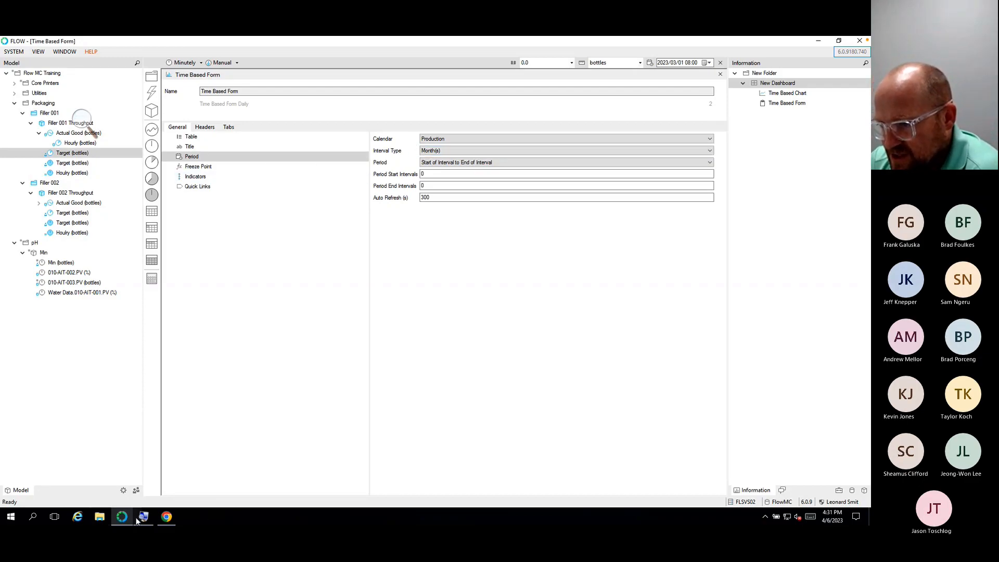
click(166, 516)
click(39, 59)
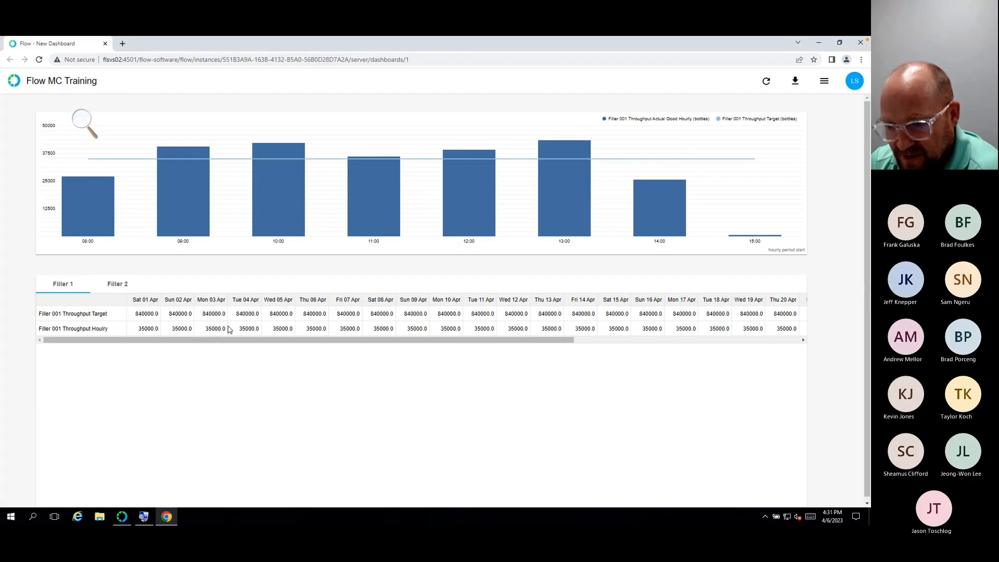
click(116, 290)
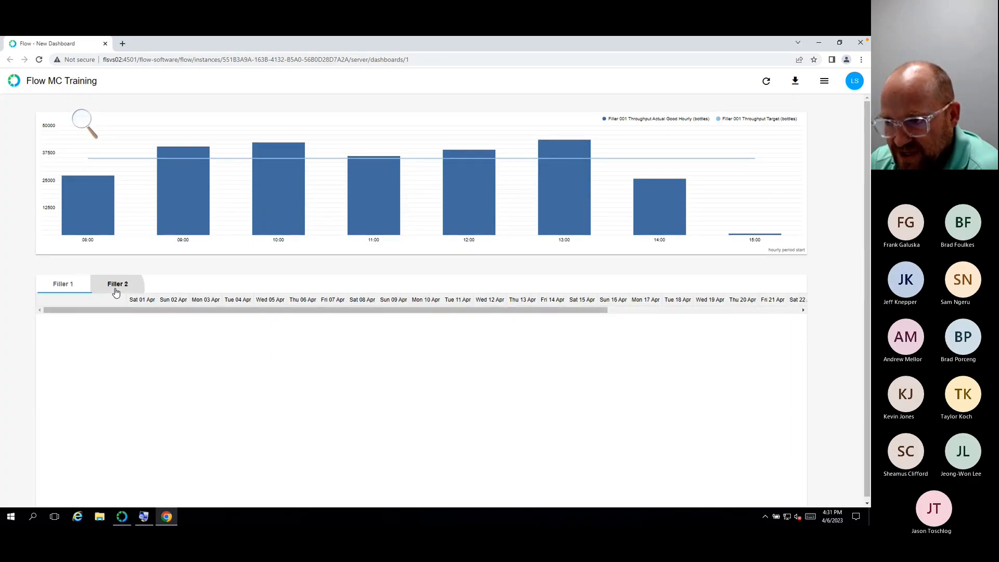
click(70, 289)
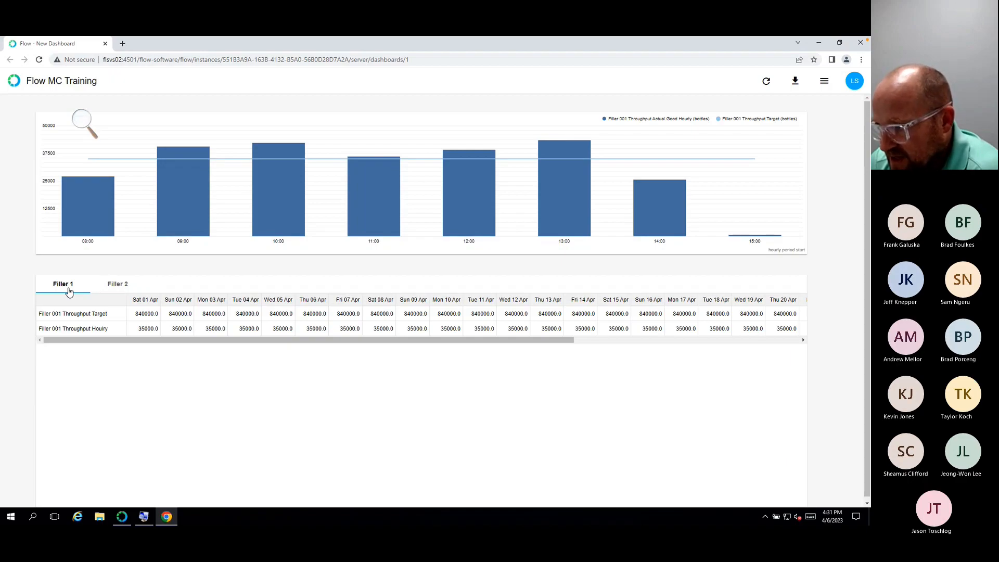
drag(89, 340, 358, 374)
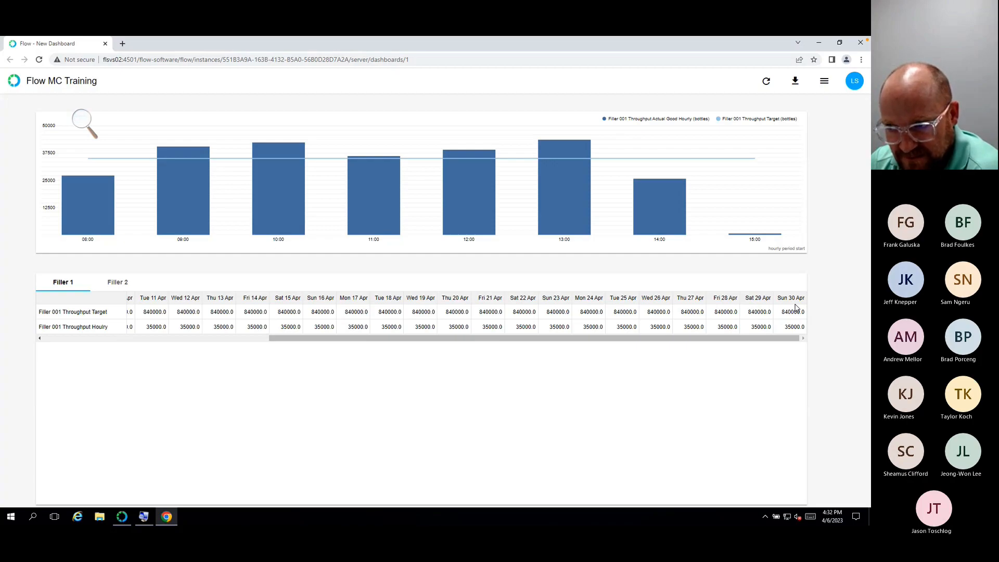
drag(497, 340, 217, 333)
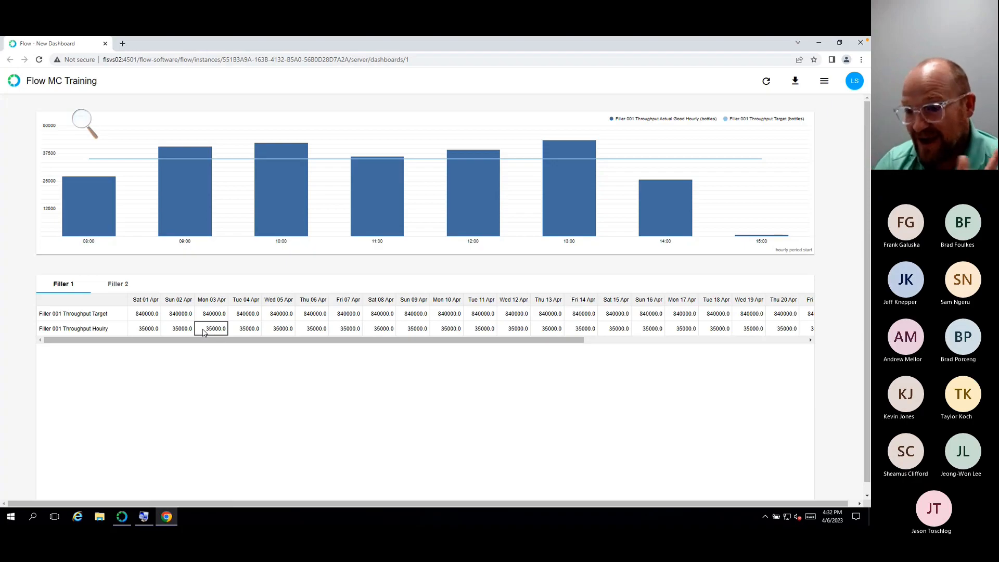
Step: Change Filler 1's Sun 30 Apr Target to 860000
drag(382, 341, 716, 343)
click(769, 310)
click(787, 315)
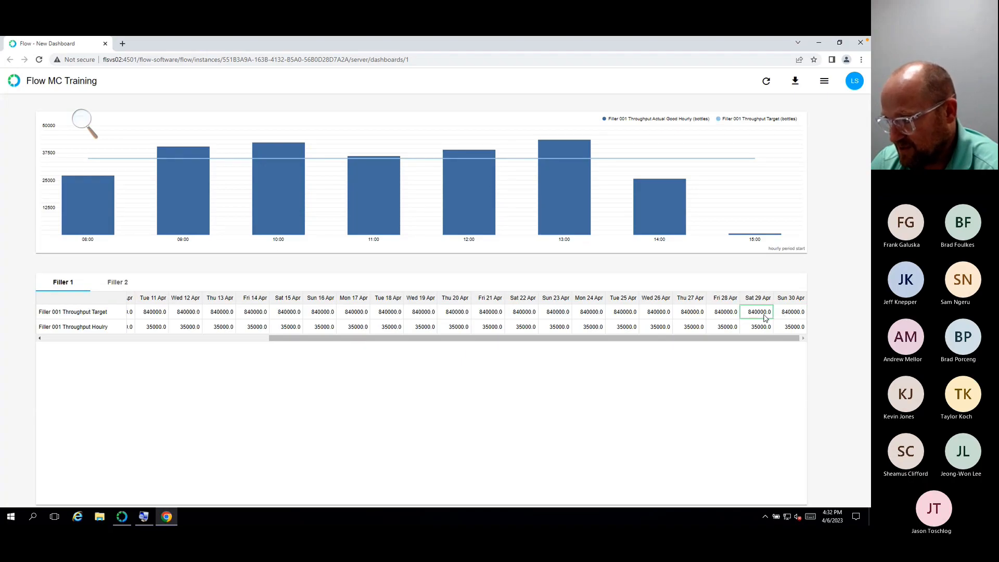
click(738, 315)
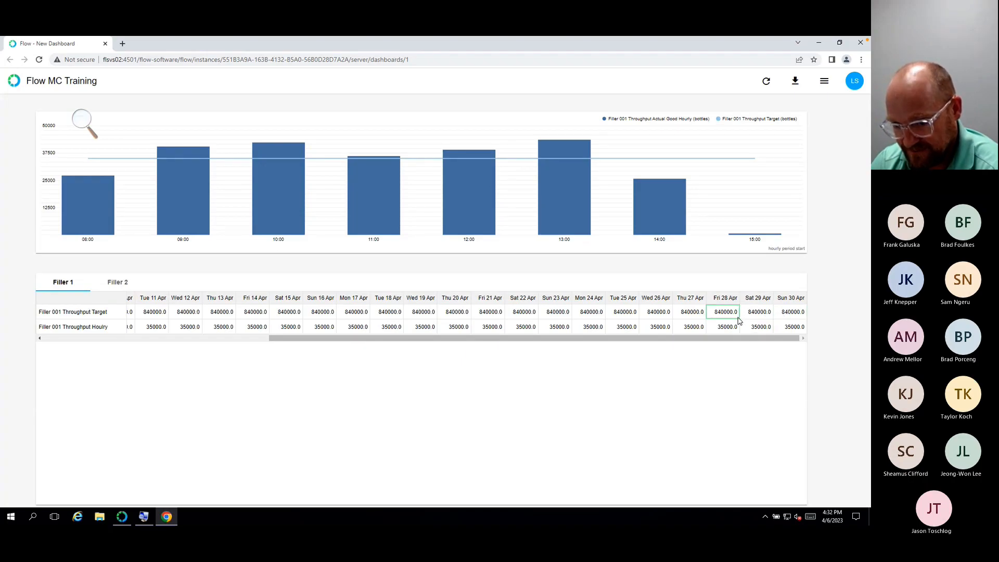
click(758, 317)
click(782, 315)
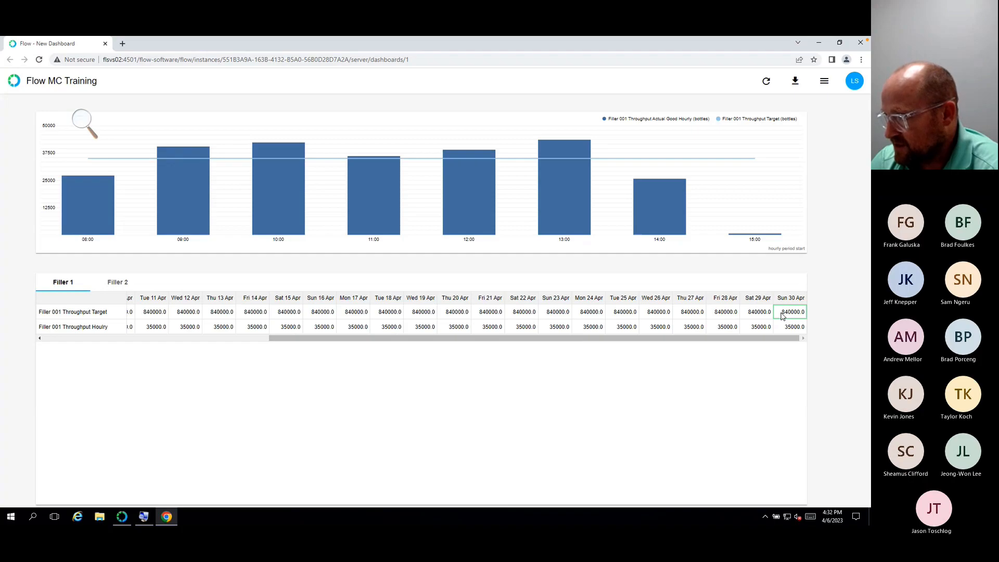
drag(785, 339, 795, 339)
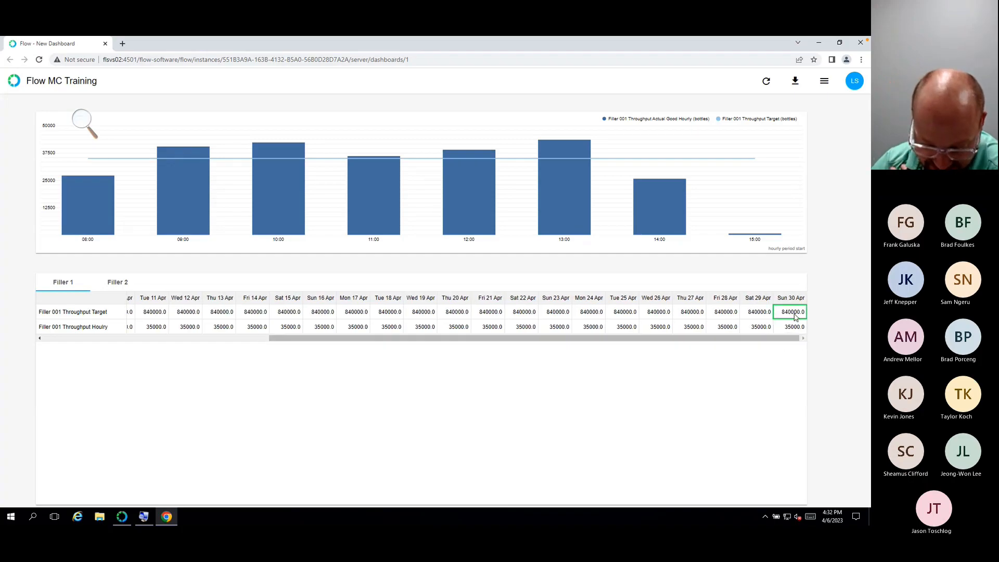
text(860000)
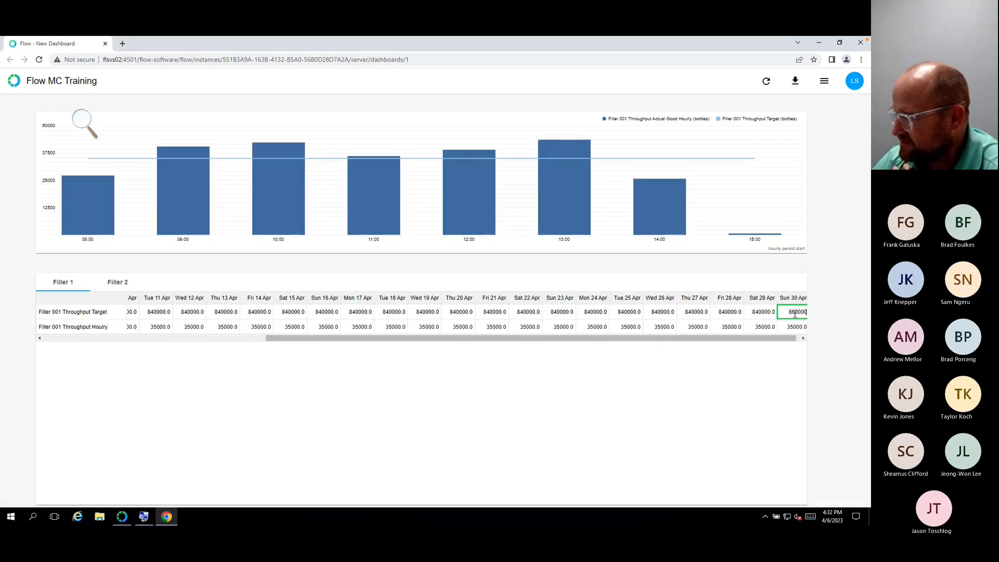
key(Return)
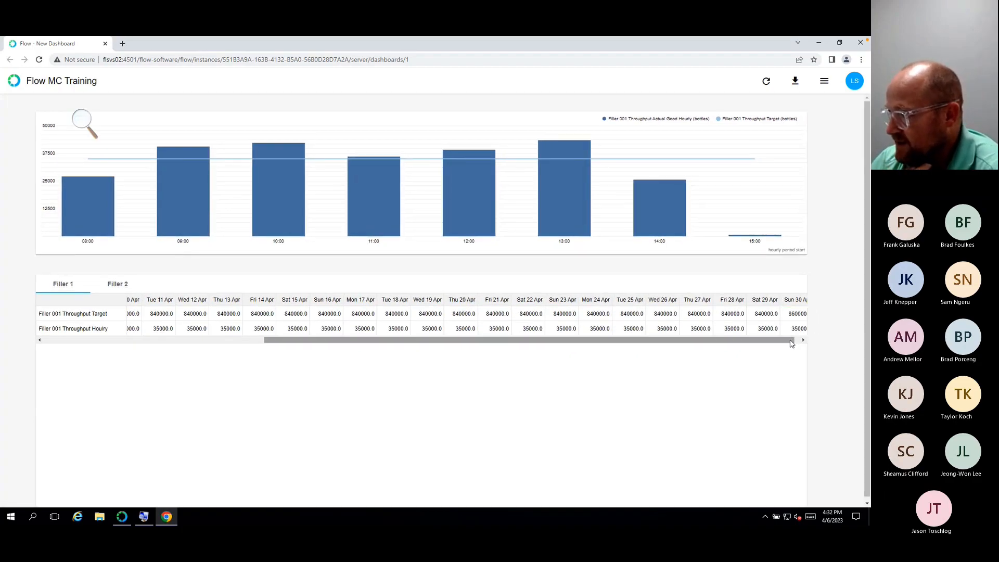
Step: Refresh, check the history of Sun 30 Apr's recalculated Hourly value 35833.3, then return to Flow desktop
drag(791, 339, 809, 341)
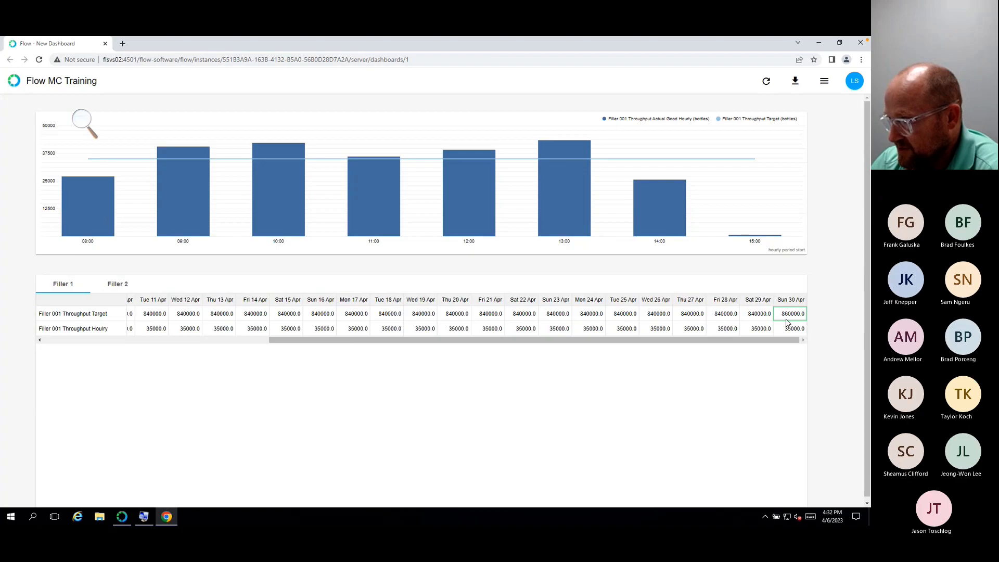
click(798, 328)
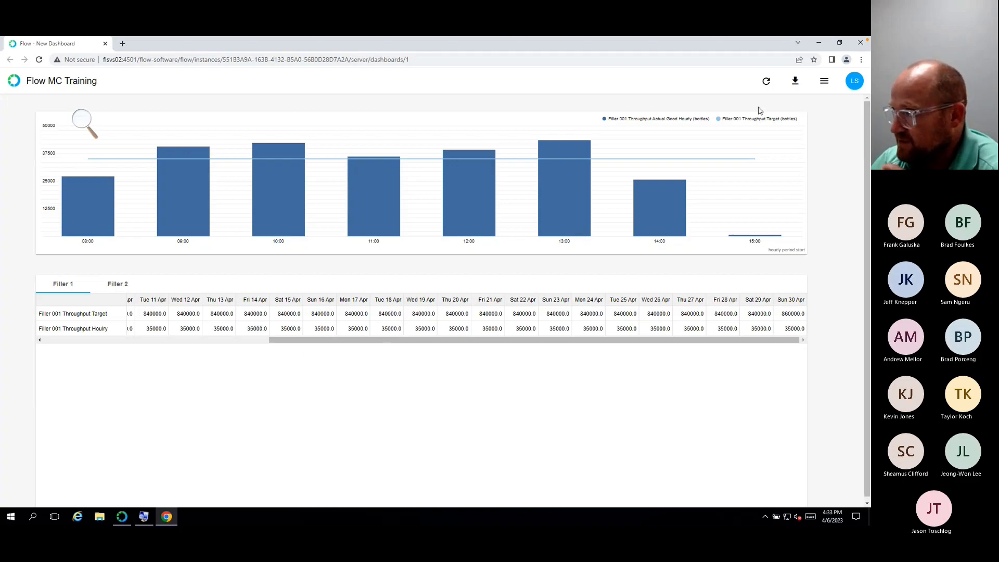
click(765, 84)
drag(791, 340, 796, 340)
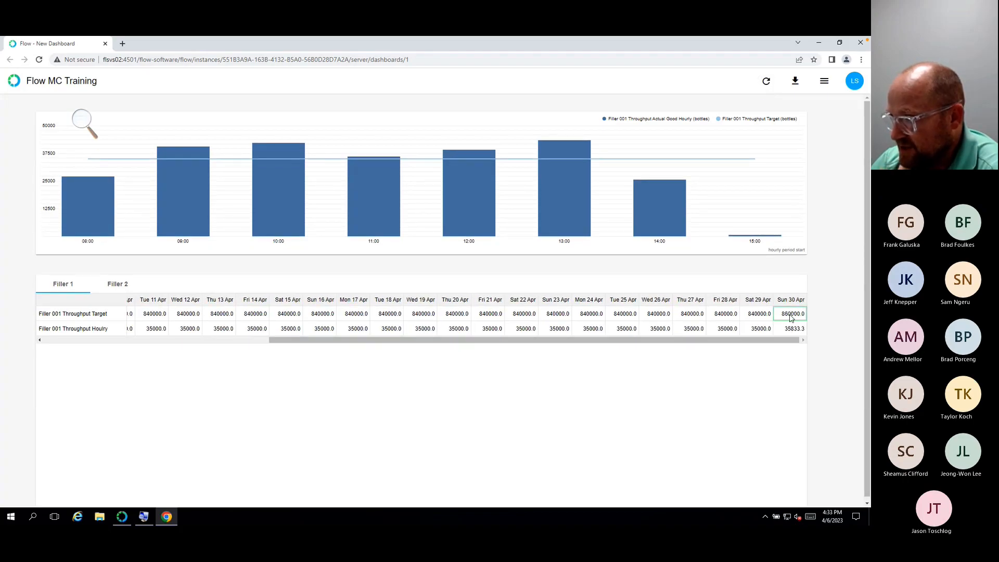
click(790, 328)
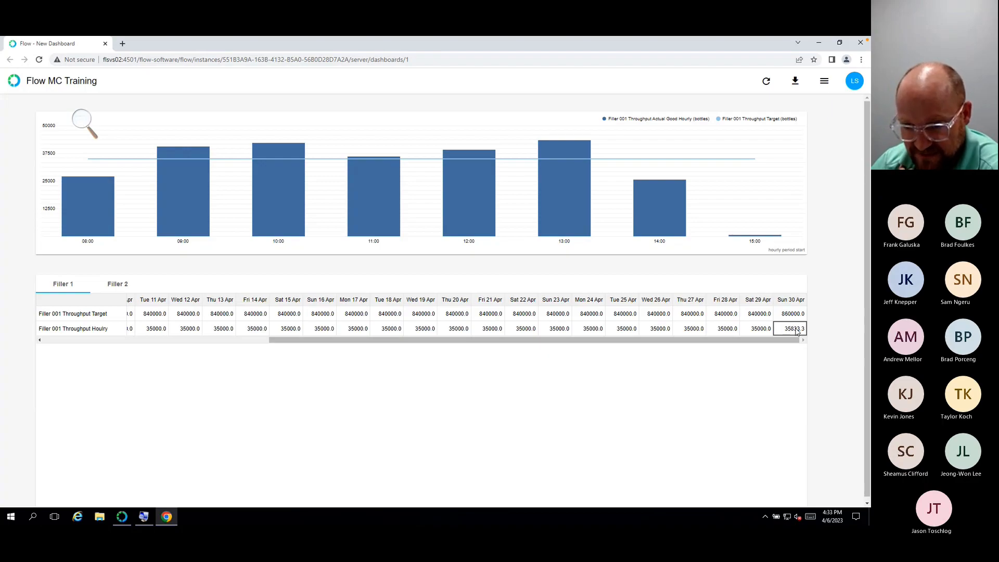
double_click(796, 332)
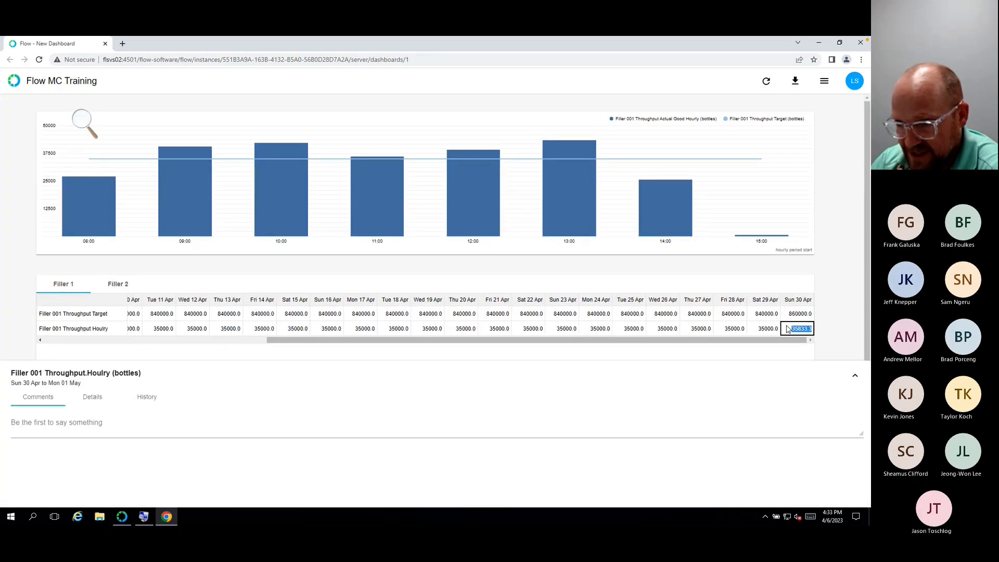
click(146, 397)
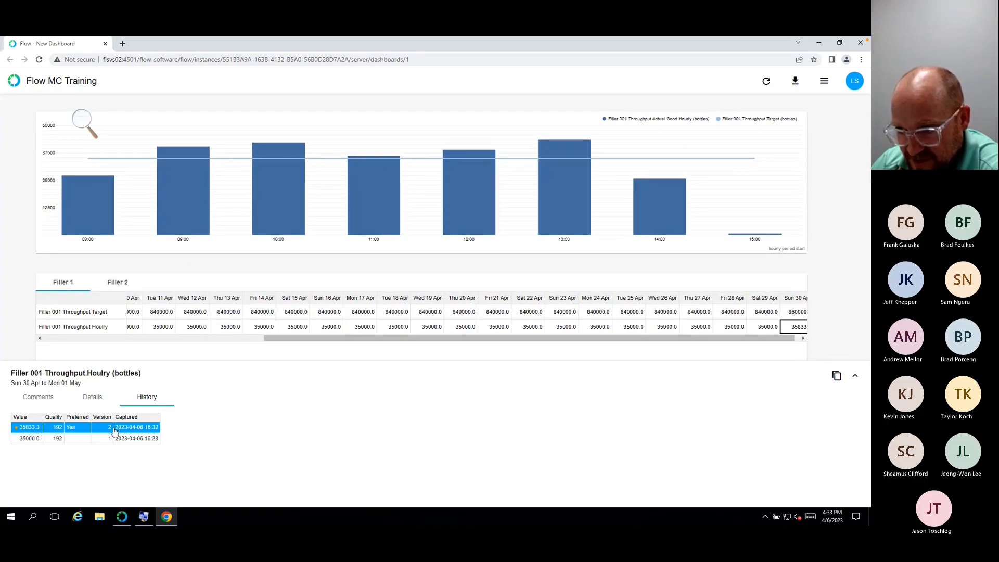
click(122, 516)
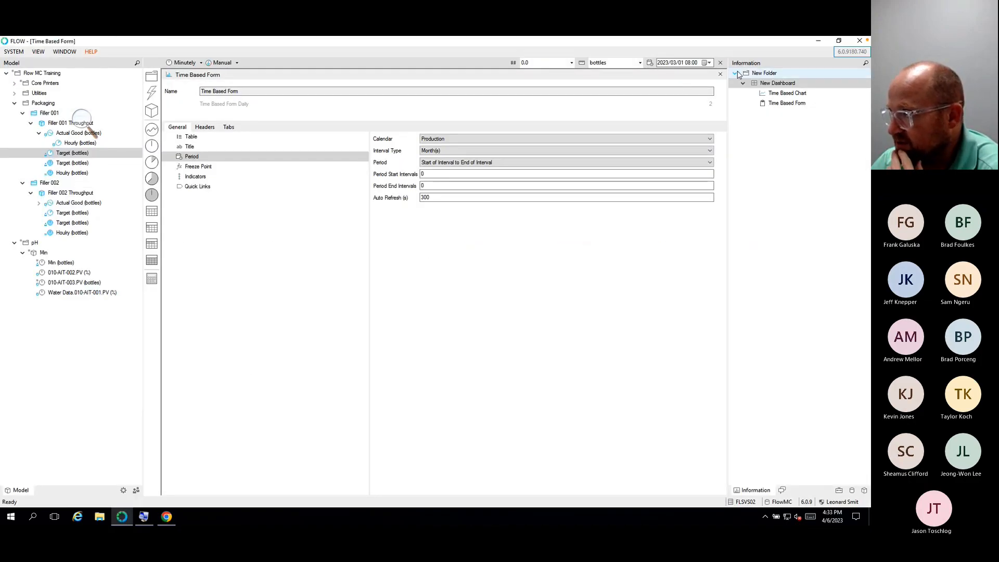
Step: Close the Time Based Form configuration, widen its panel left and right, then switch to Excel
click(720, 74)
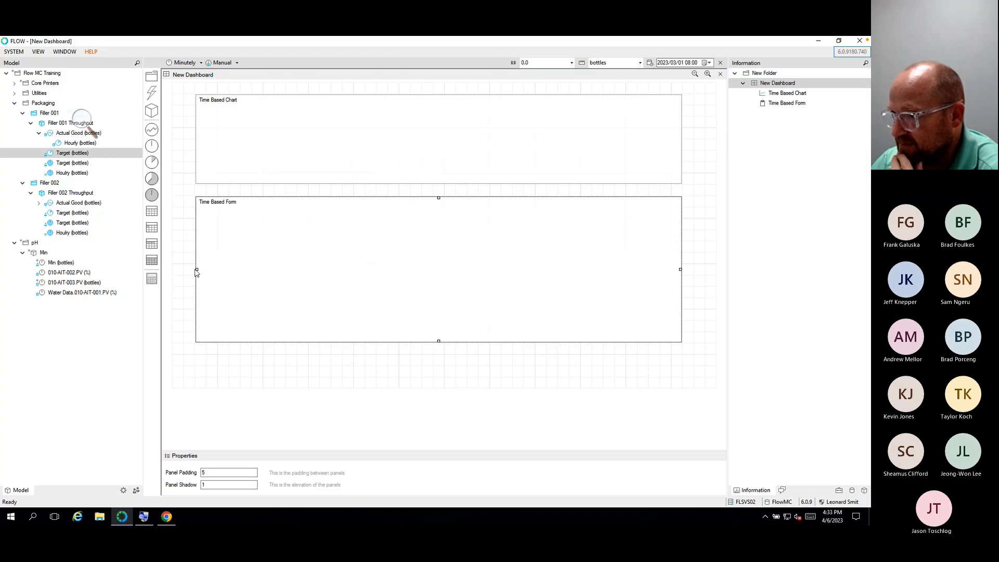
drag(198, 269, 179, 270)
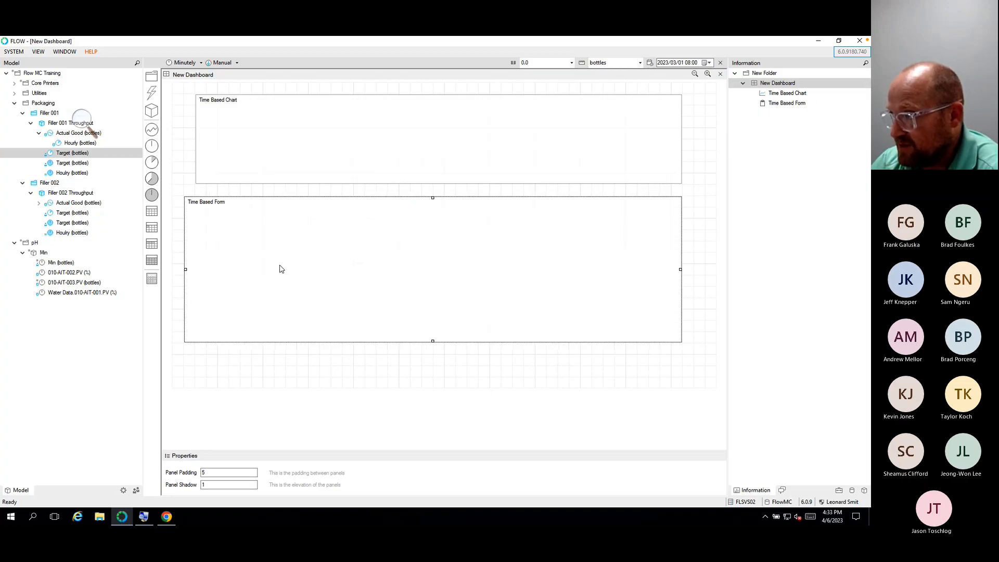
drag(682, 269, 693, 269)
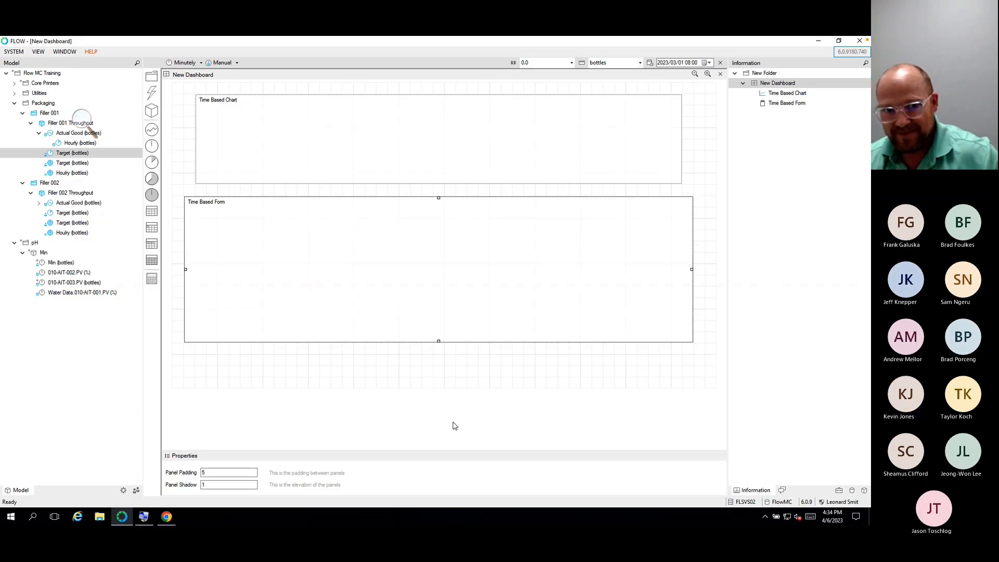
key(ctrl+Left)
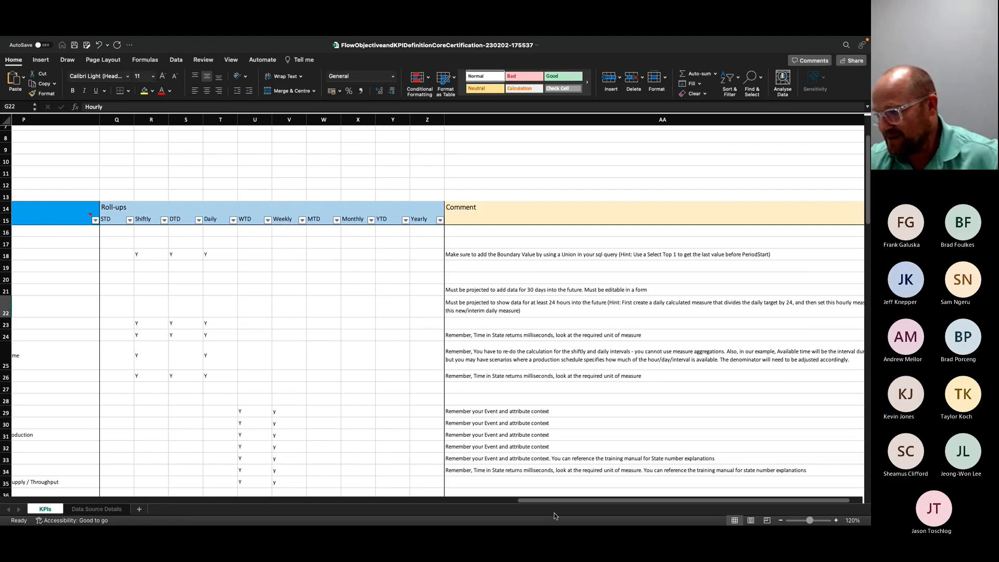
Step: Scroll the KPIs sheet to show columns G through R with target, retrieval and initial values
drag(555, 502, 275, 501)
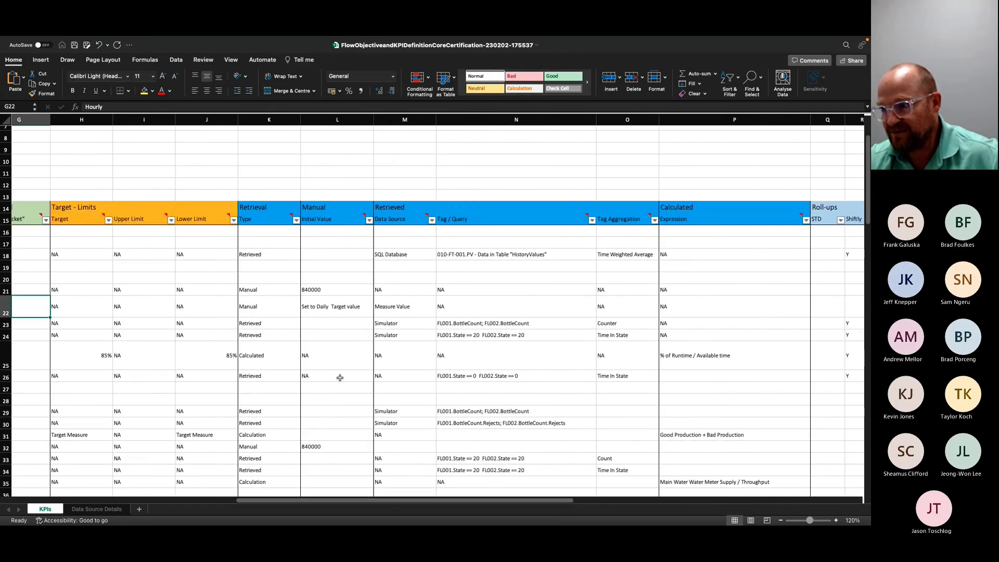
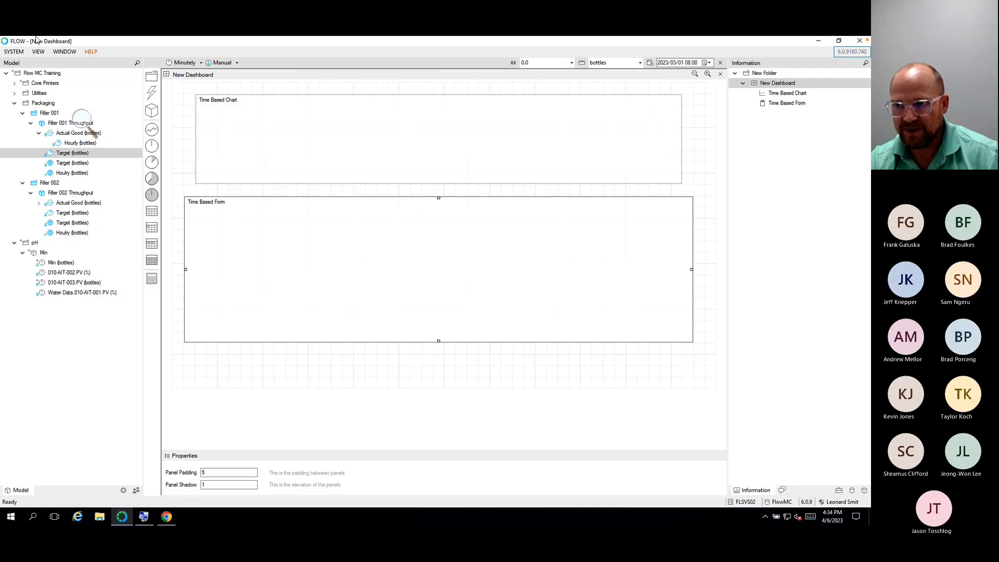
Step: Open the Flow Server settings from the Deployment tree and select its Port value 8083
click(123, 491)
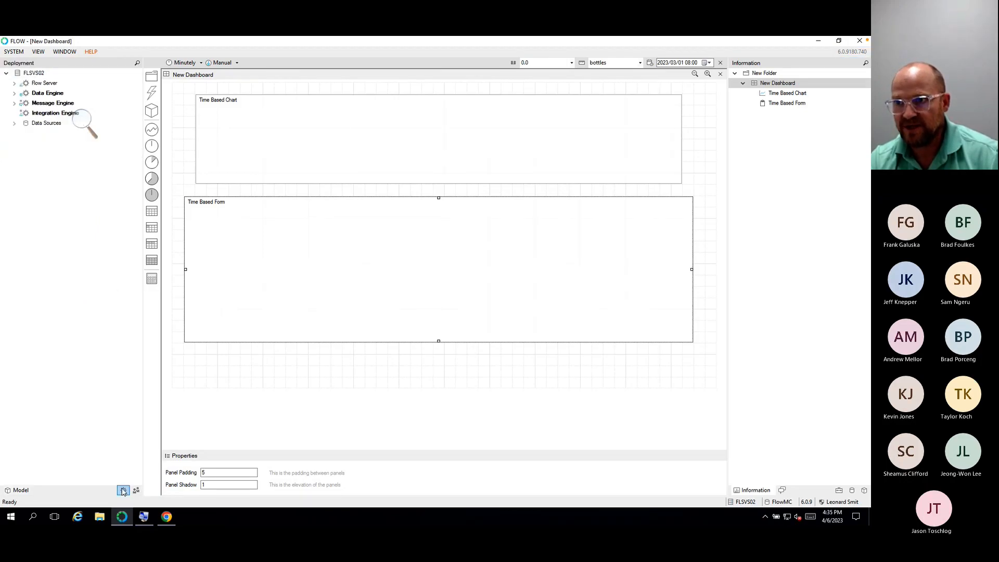
double_click(40, 84)
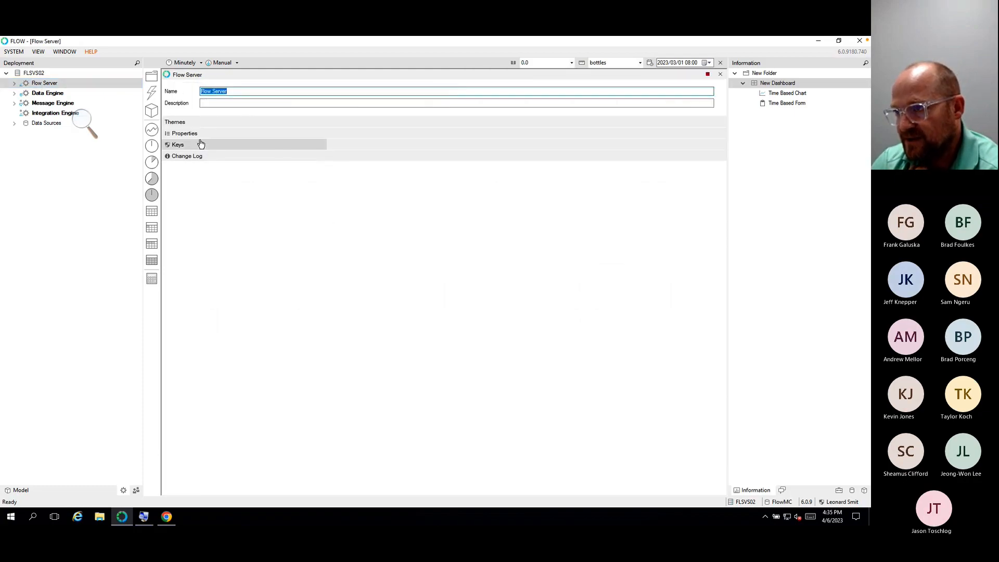
click(196, 139)
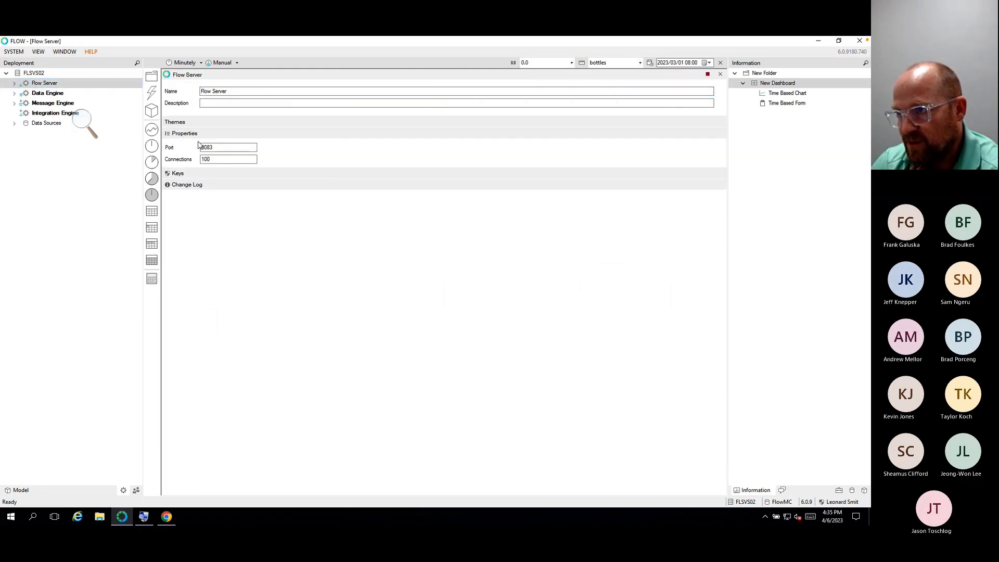
click(206, 149)
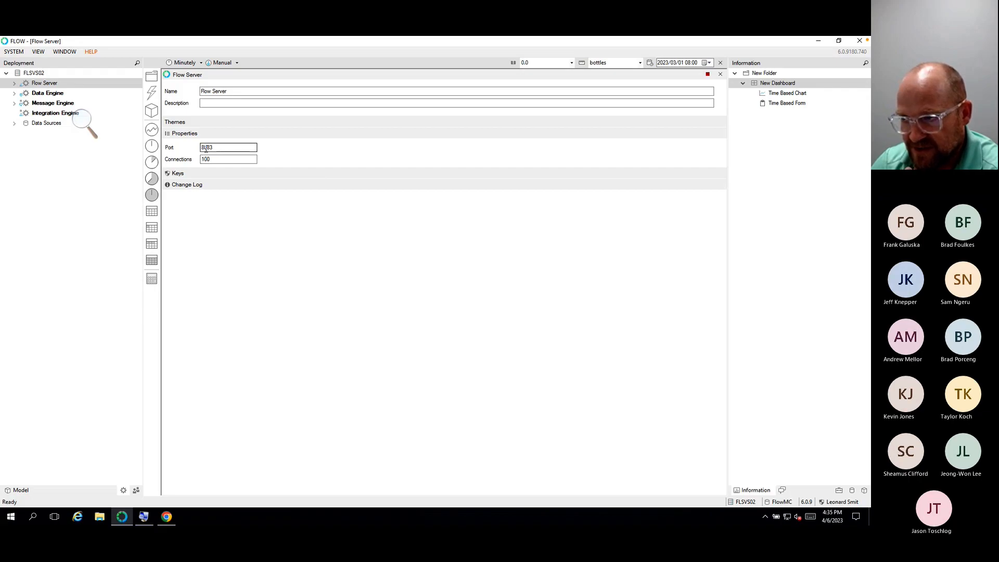
double_click(207, 149)
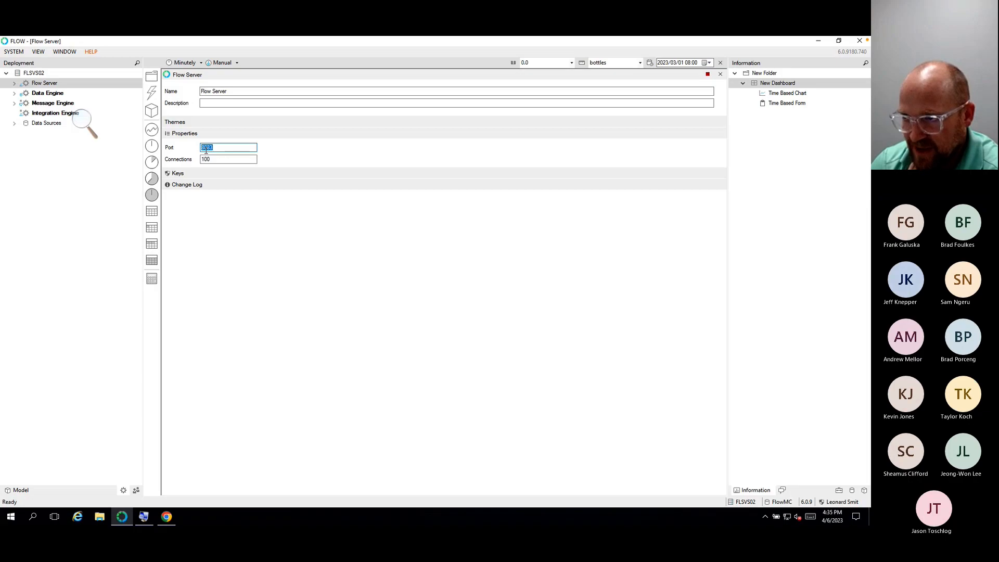
Step: Confirm the port reads 8083 and connections 100, then open a new Chrome tab
click(221, 146)
key(BackSpace)
key(BackSpace)
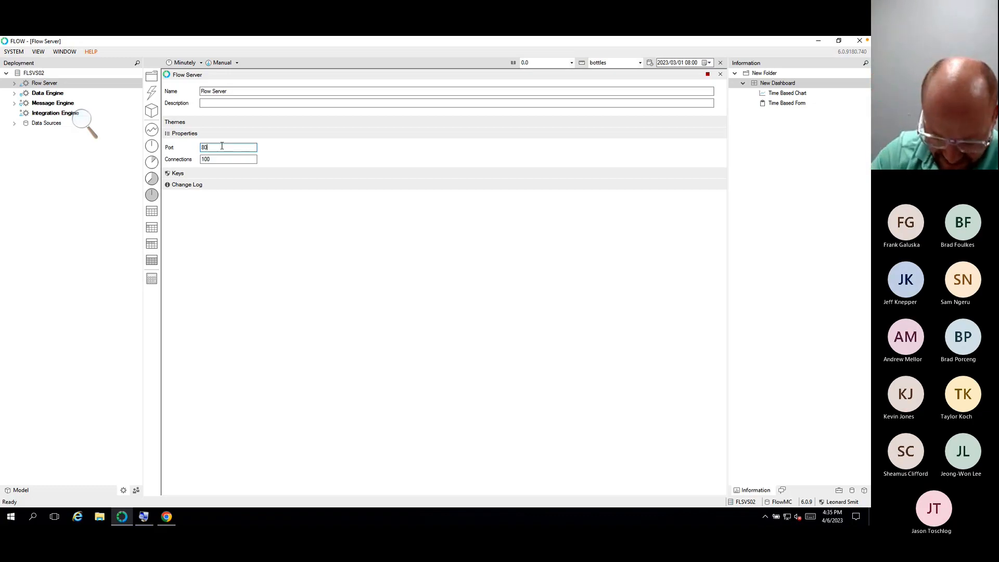
text(83)
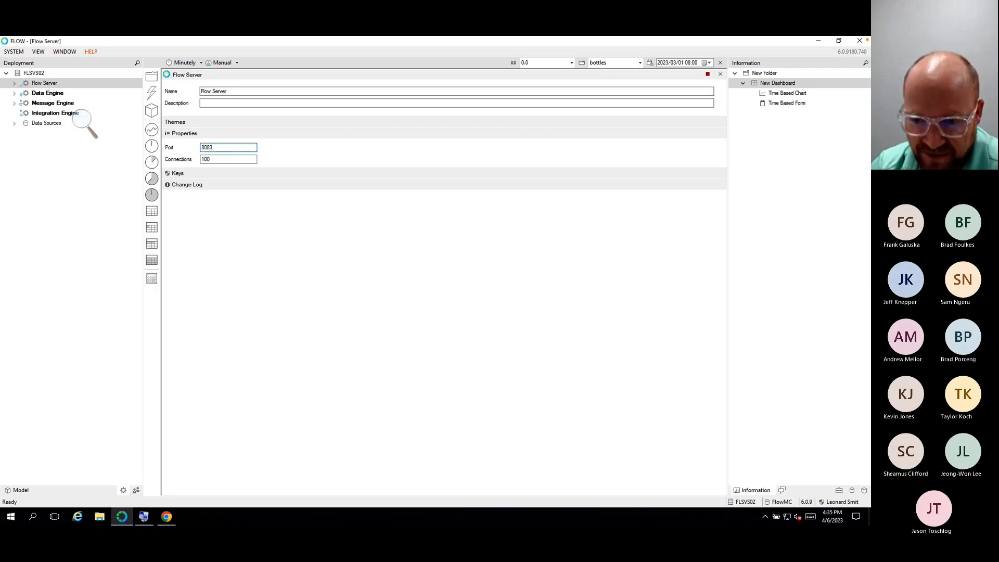
click(229, 159)
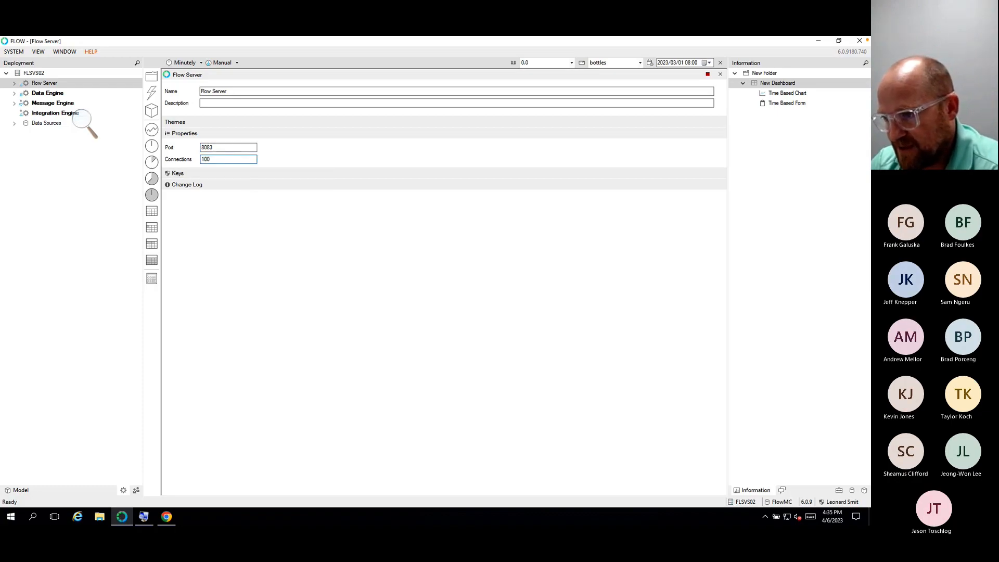
click(166, 517)
key(ctrl+t)
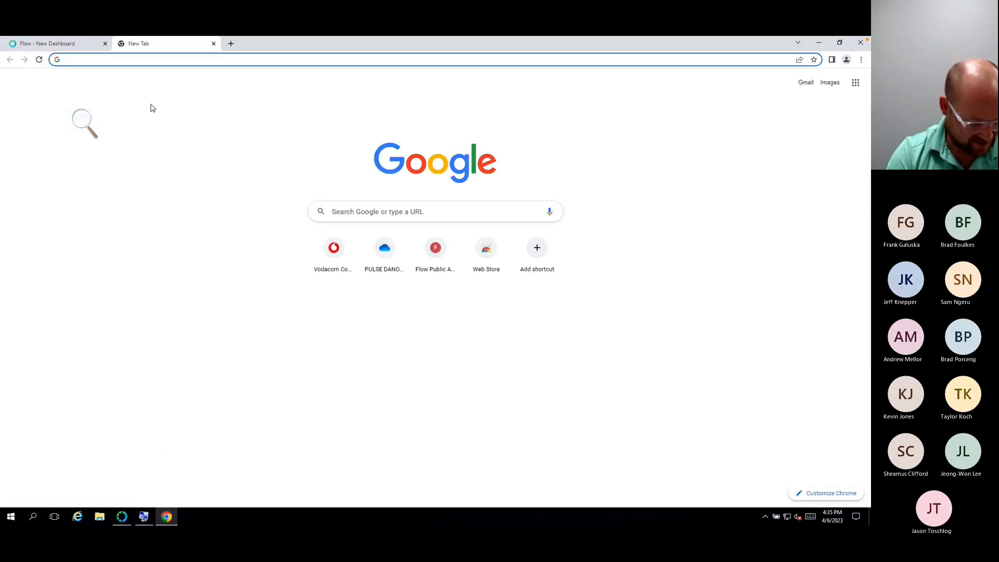
Step: Load localhost:8083 in Chrome and expand New Folder in the Information panel to show New Dashboard
text(localhos)
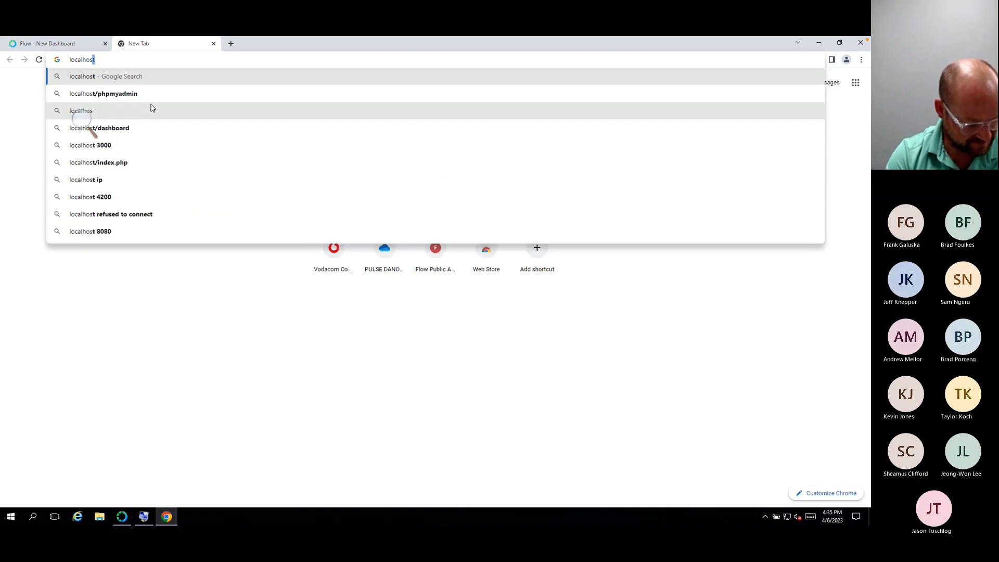
text(t:8083)
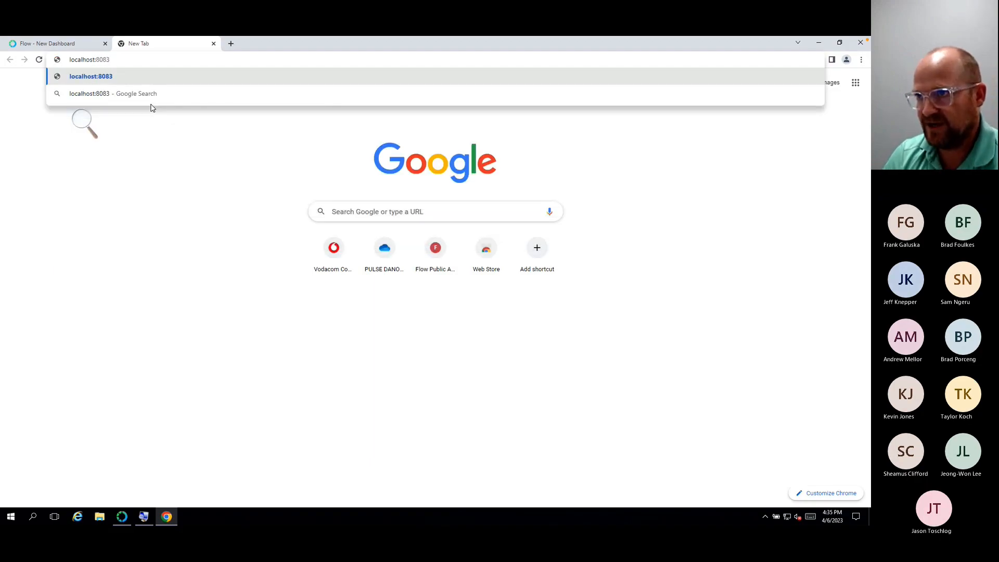
key(Return)
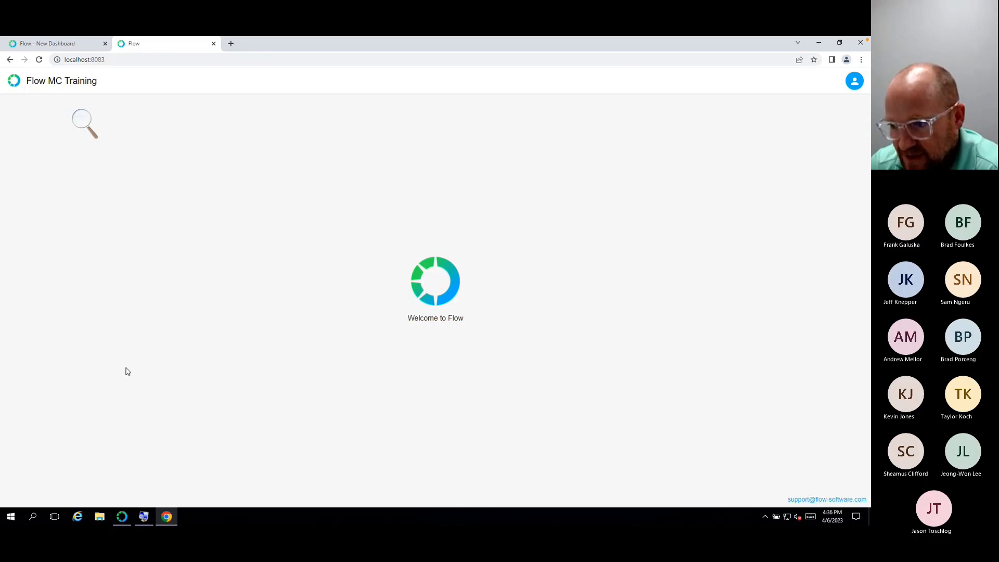
click(125, 518)
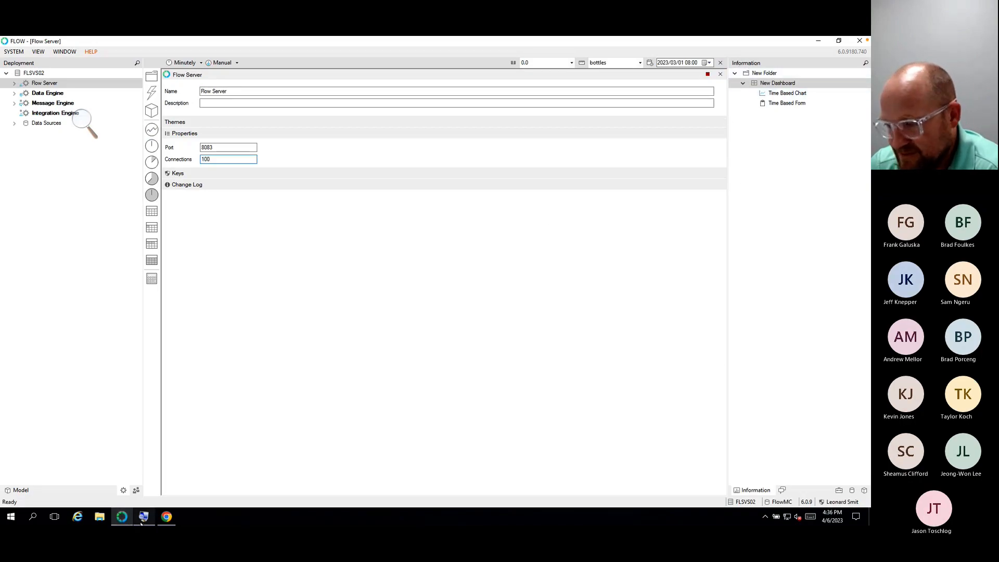
click(167, 516)
click(16, 81)
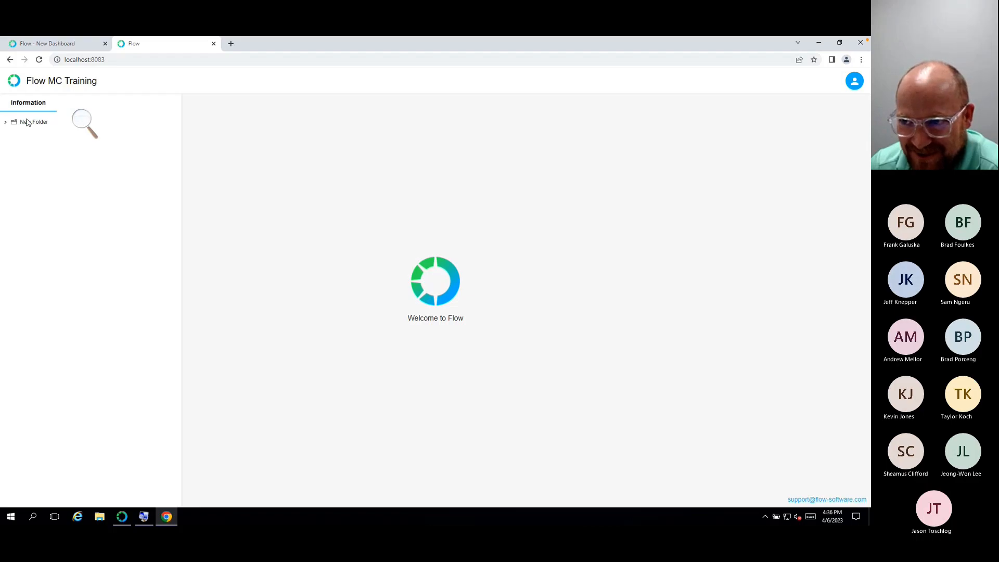
click(8, 121)
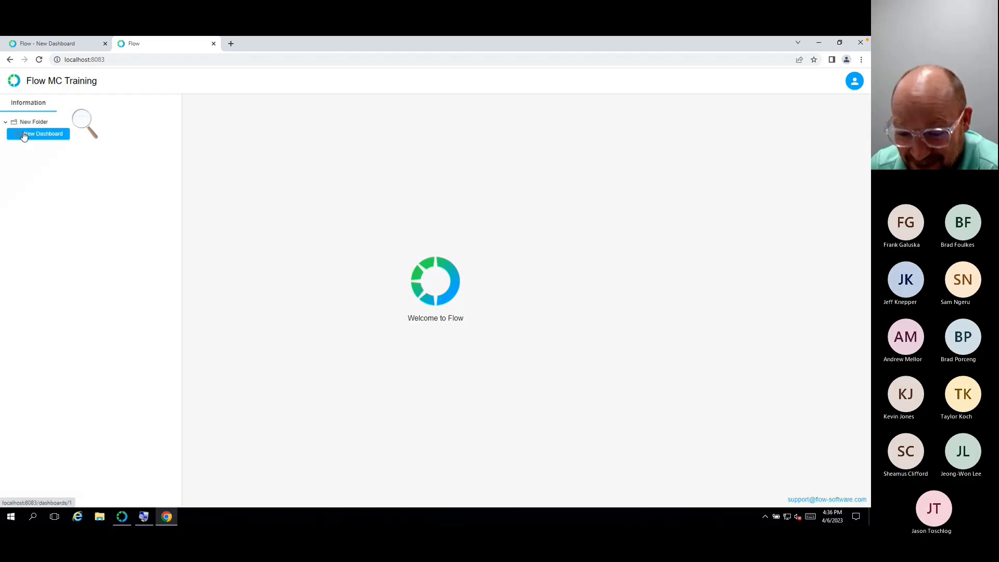
click(123, 517)
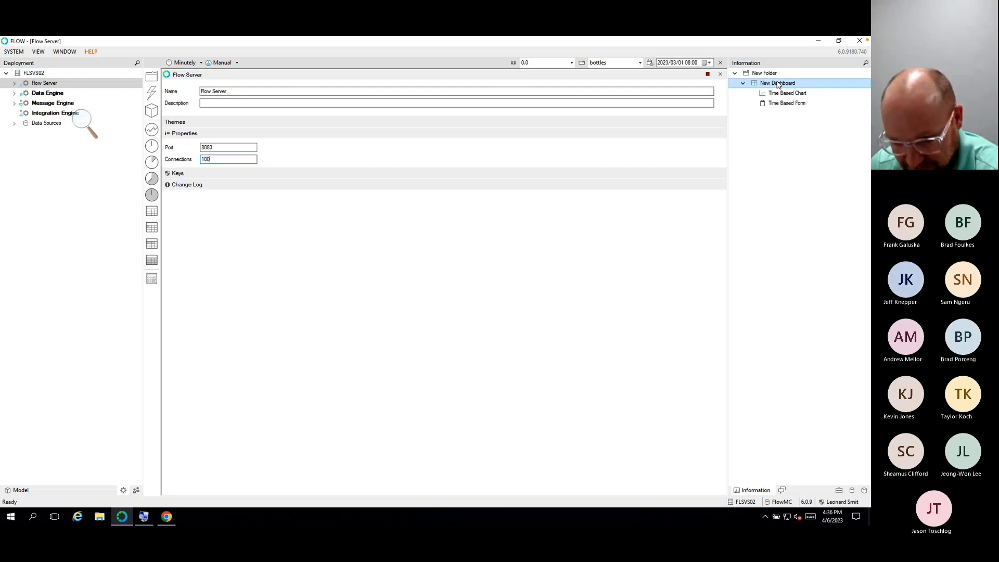
Step: Close the Flow Server settings and collapse New Dashboard under New Folder in the Information tree
click(721, 74)
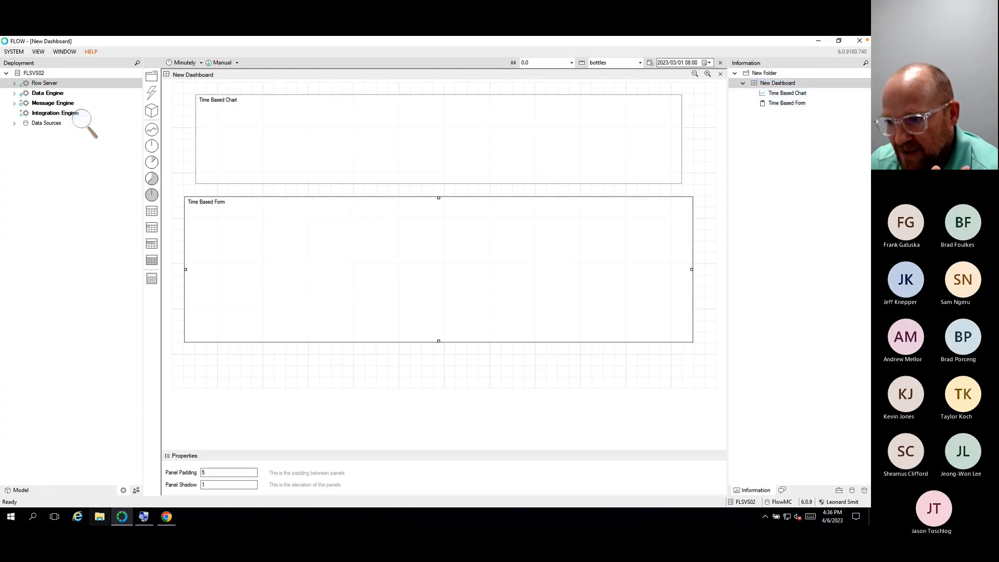
click(167, 516)
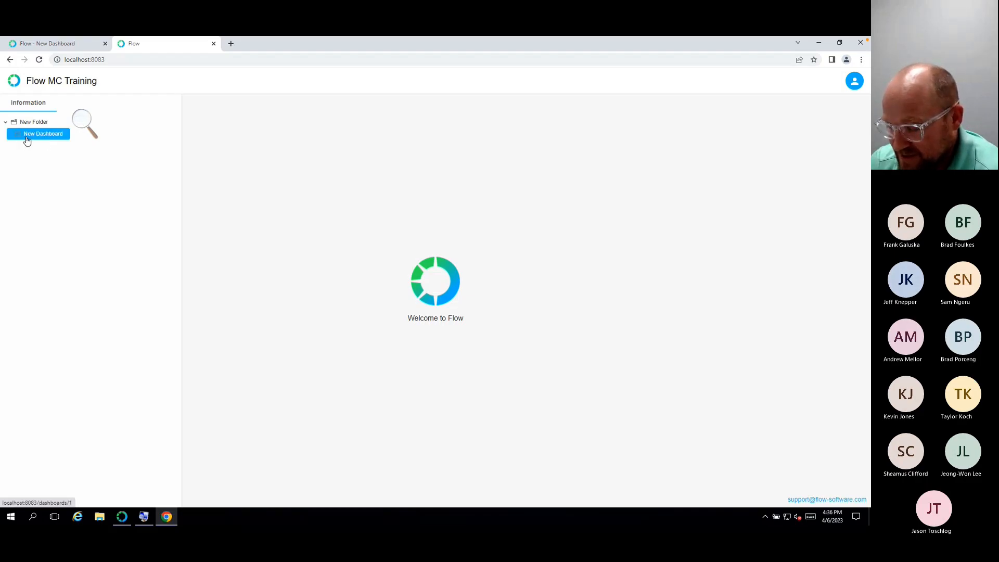
click(122, 516)
click(764, 83)
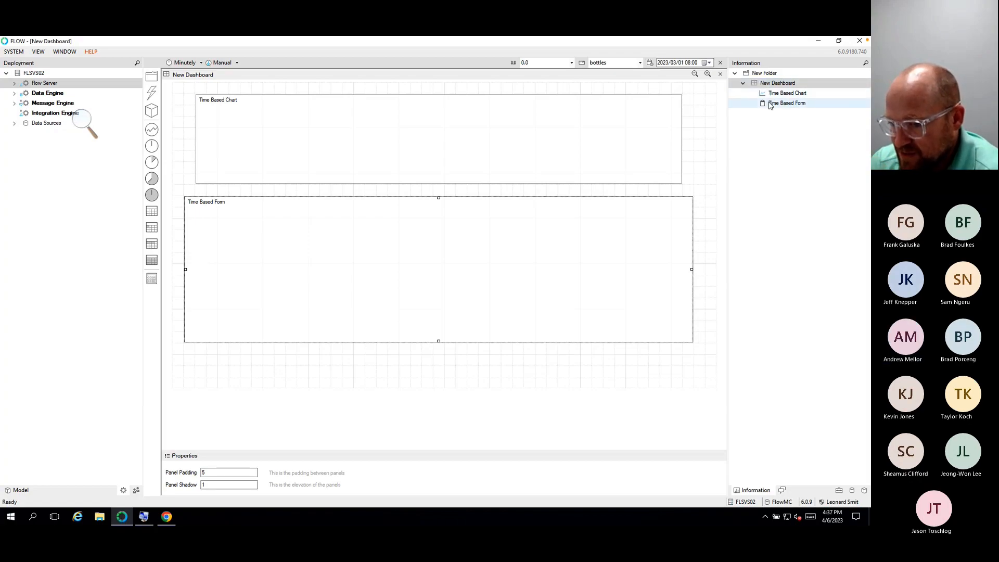
click(759, 73)
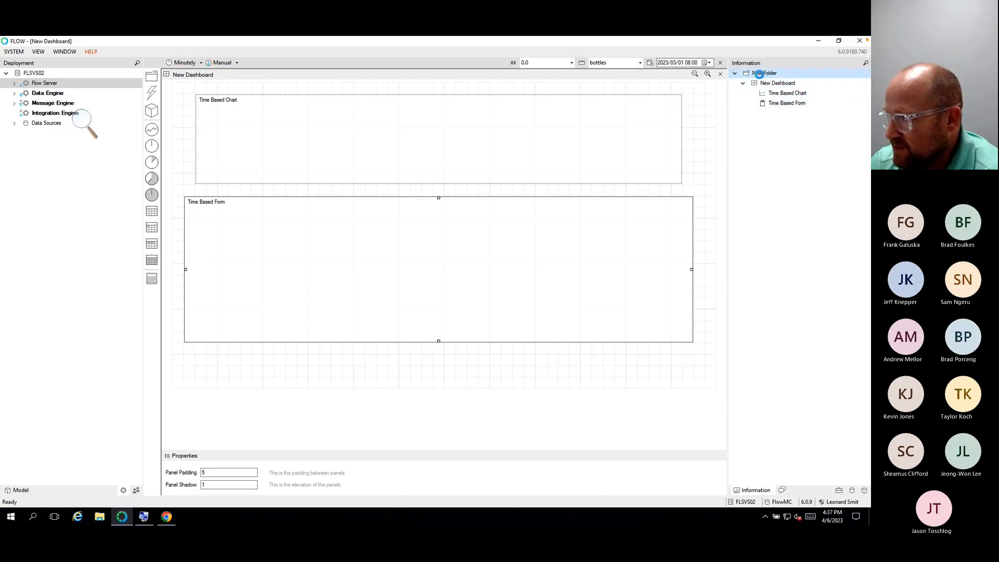
click(743, 84)
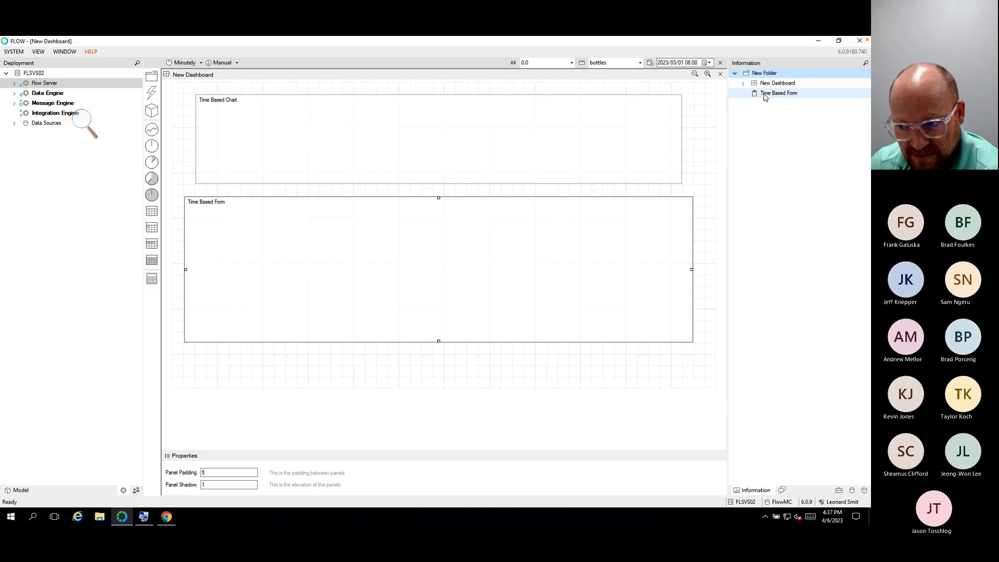
Step: Reload the web client, expand New Folder and open New Dashboard
click(167, 517)
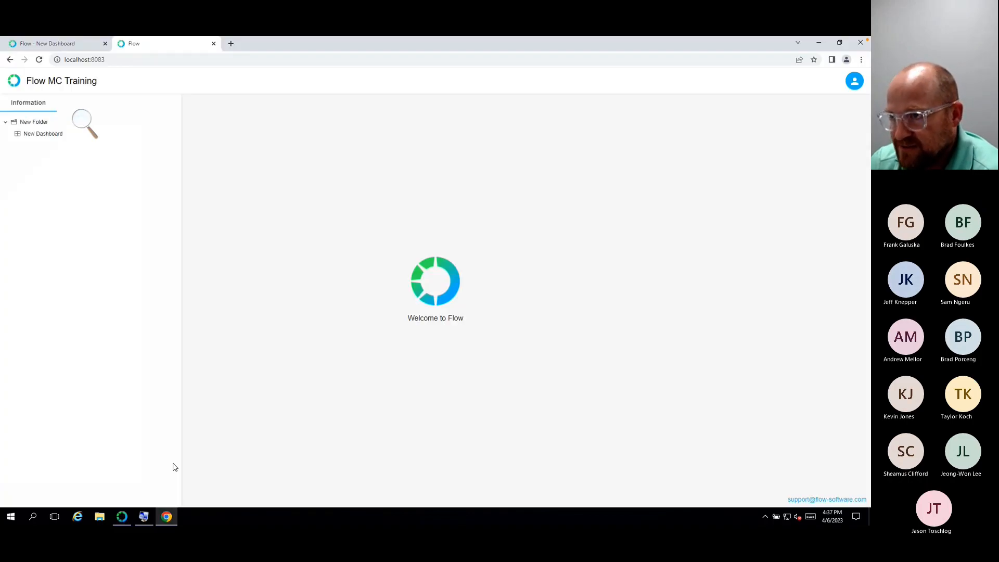
click(39, 60)
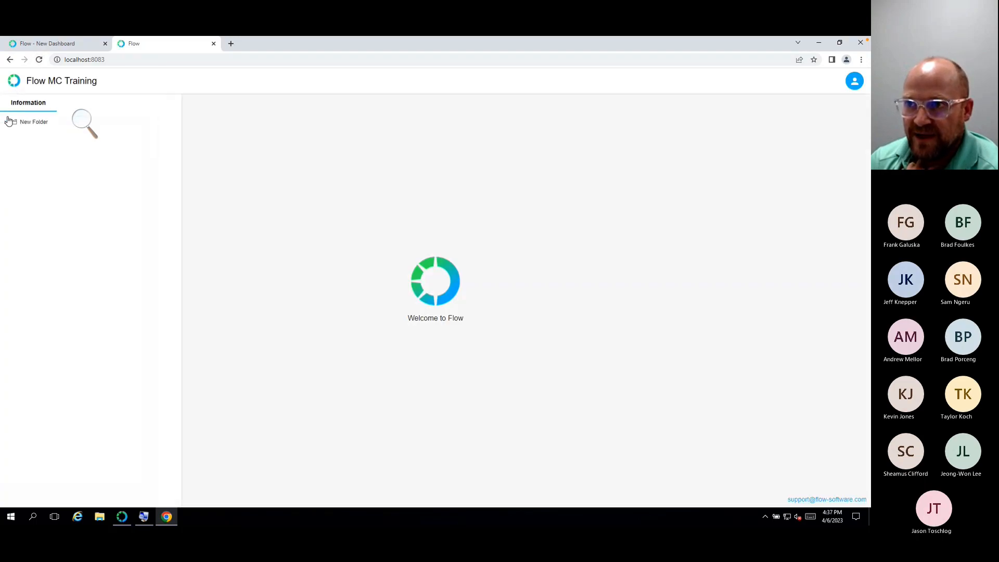
click(18, 136)
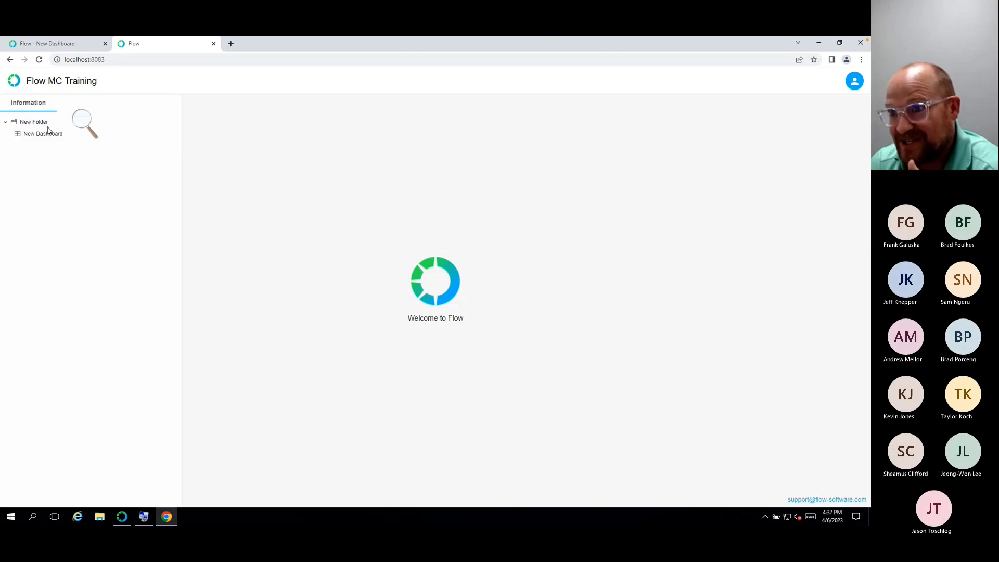
click(29, 135)
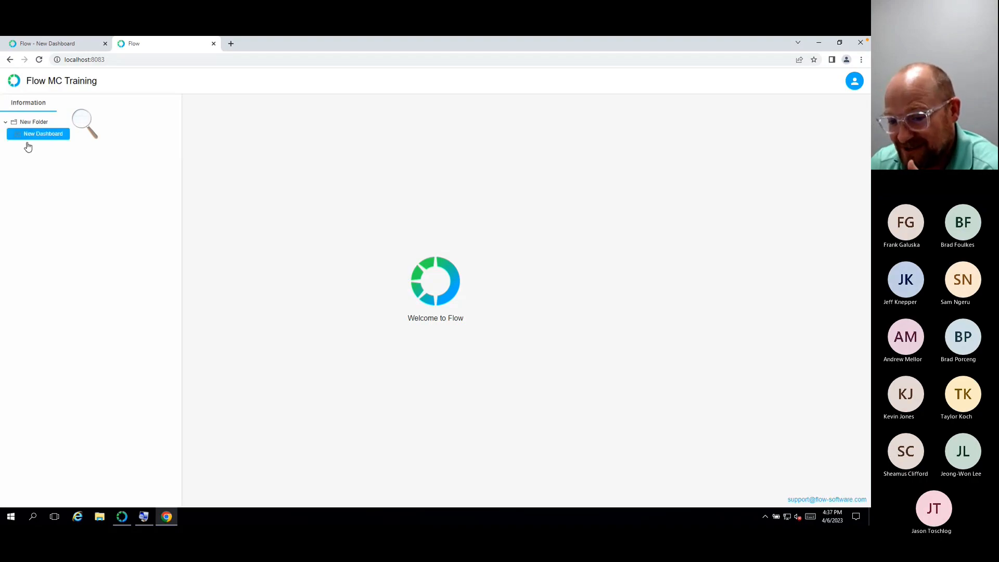
Step: Sign in with the user's domain username and password, declining Chrome's offer to save the password
click(861, 85)
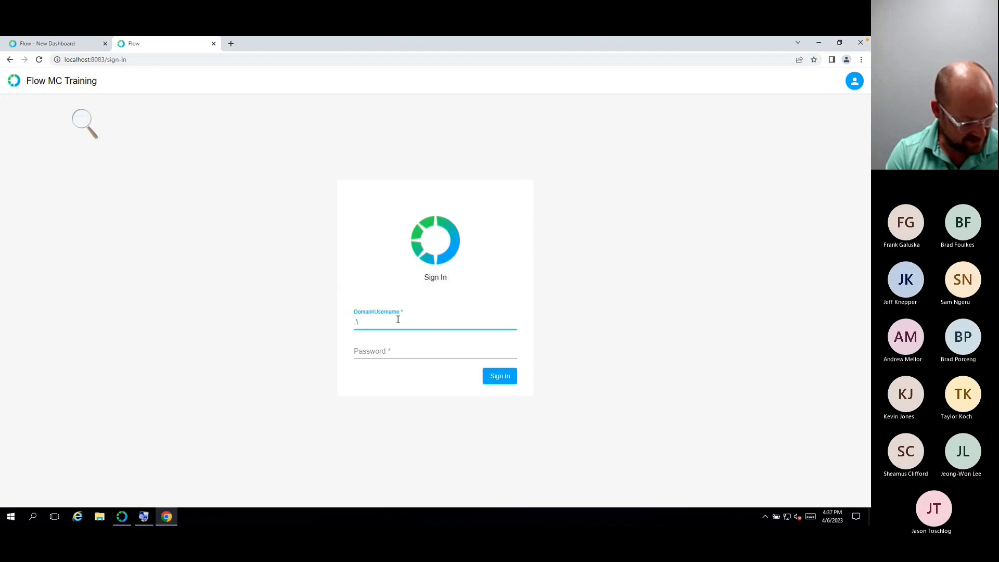
text(.\leonardsmit)
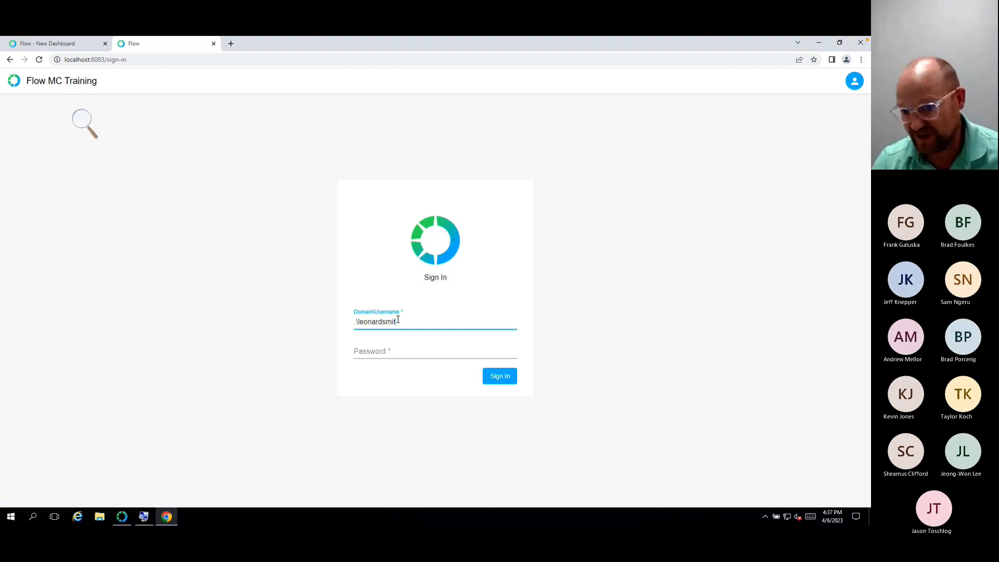
click(400, 355)
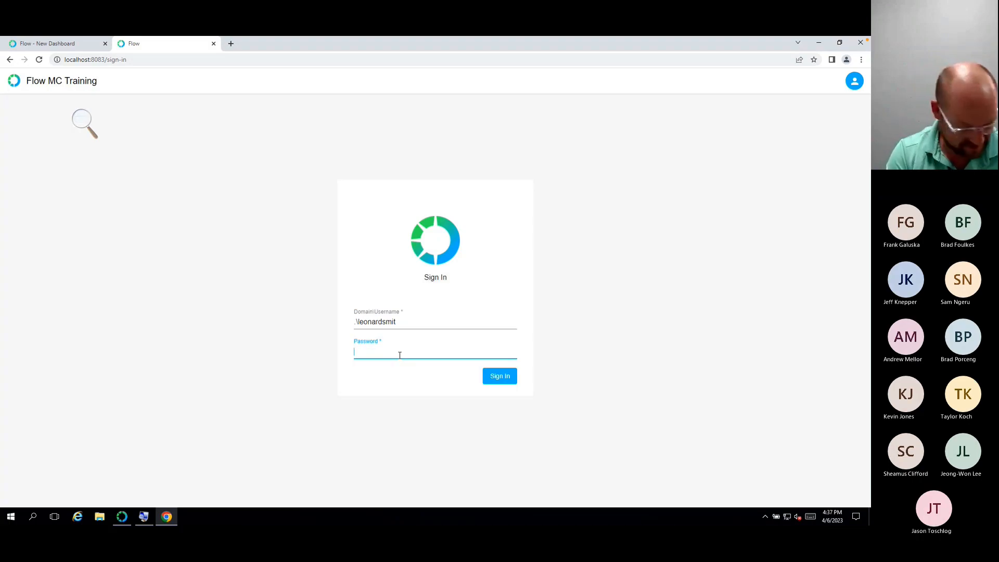
text(••••••••)
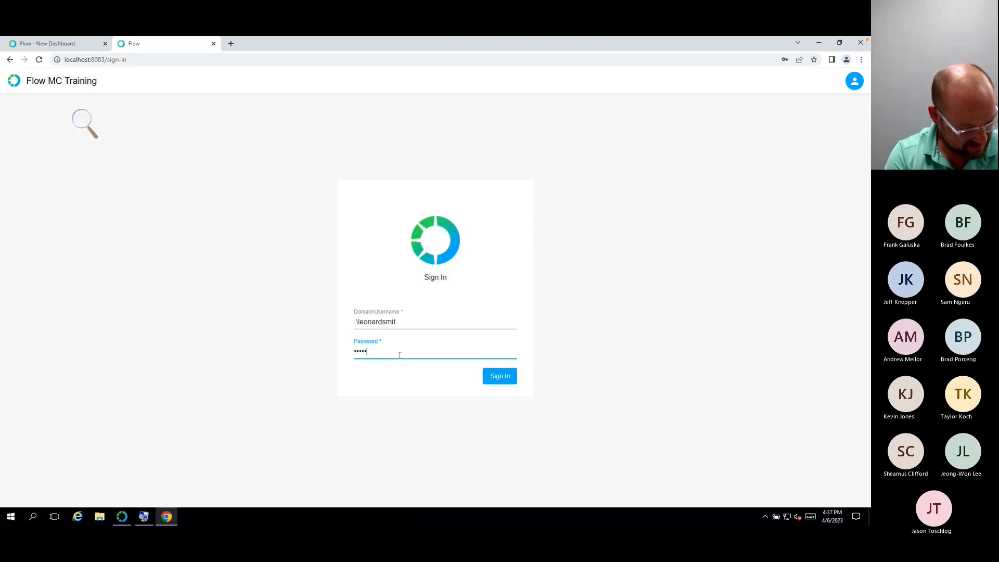
key(Return)
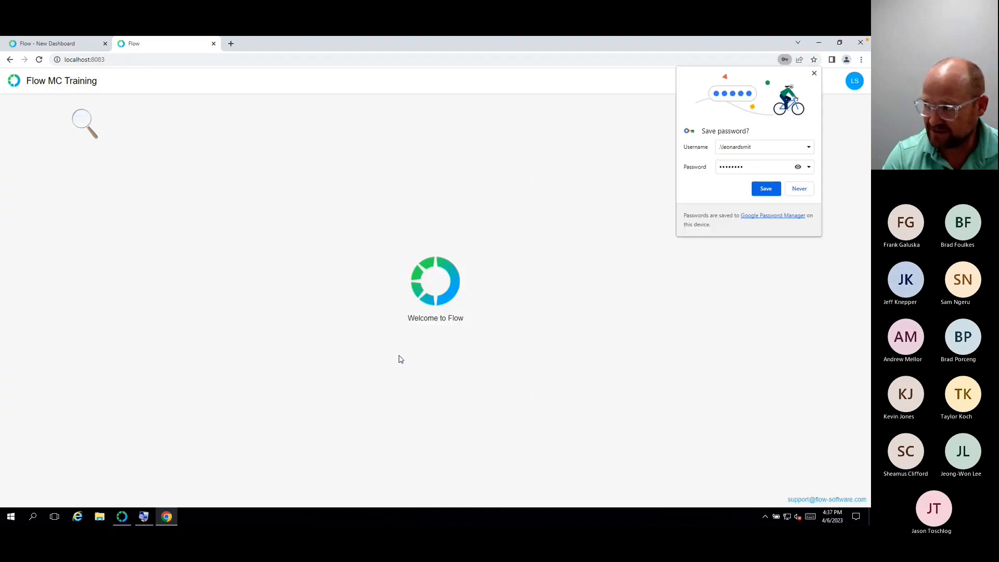
click(814, 74)
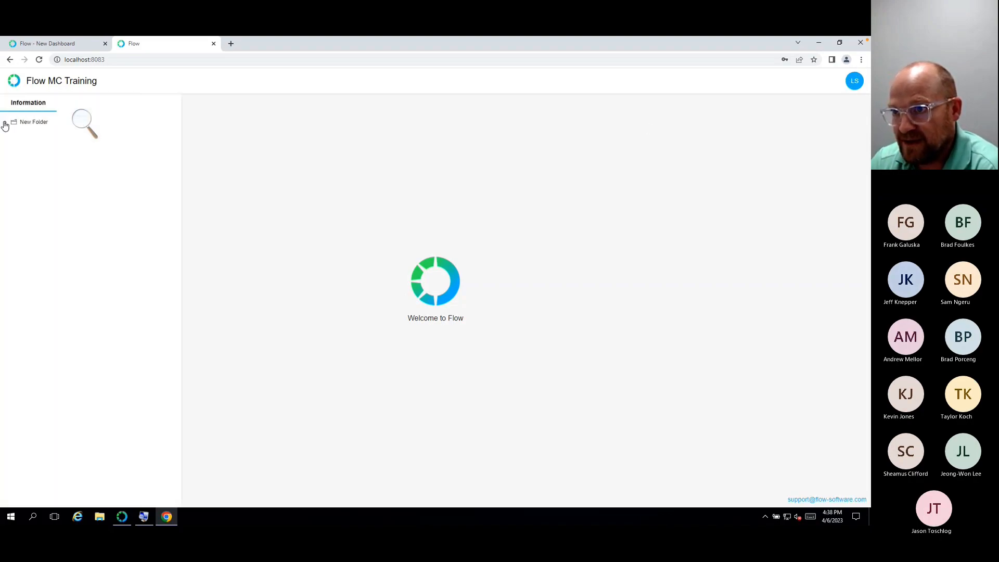
Step: Open Time Based Form under New Folder, select its URL localhost:8083/charts/2, and return to Flow
click(5, 123)
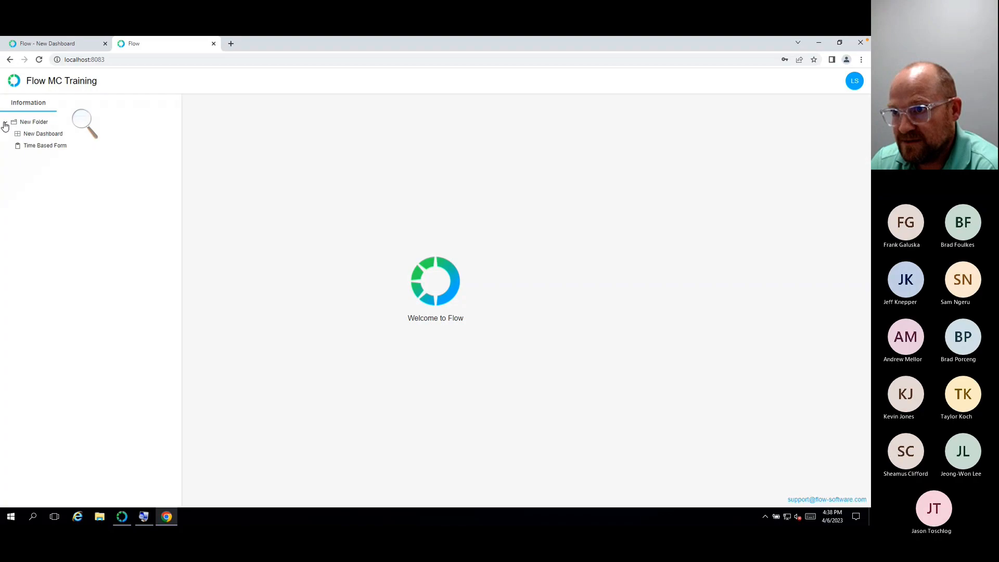
click(24, 147)
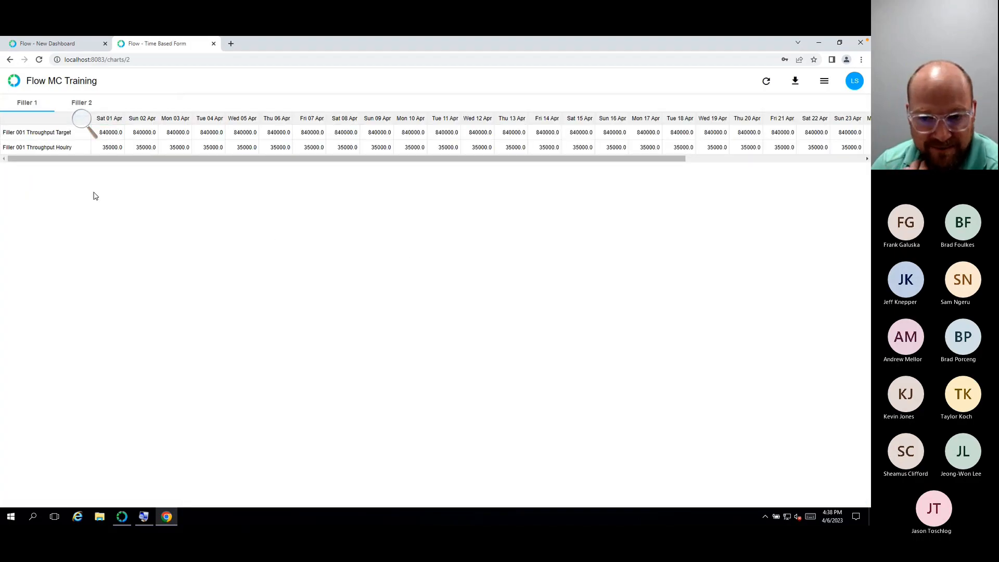
click(129, 59)
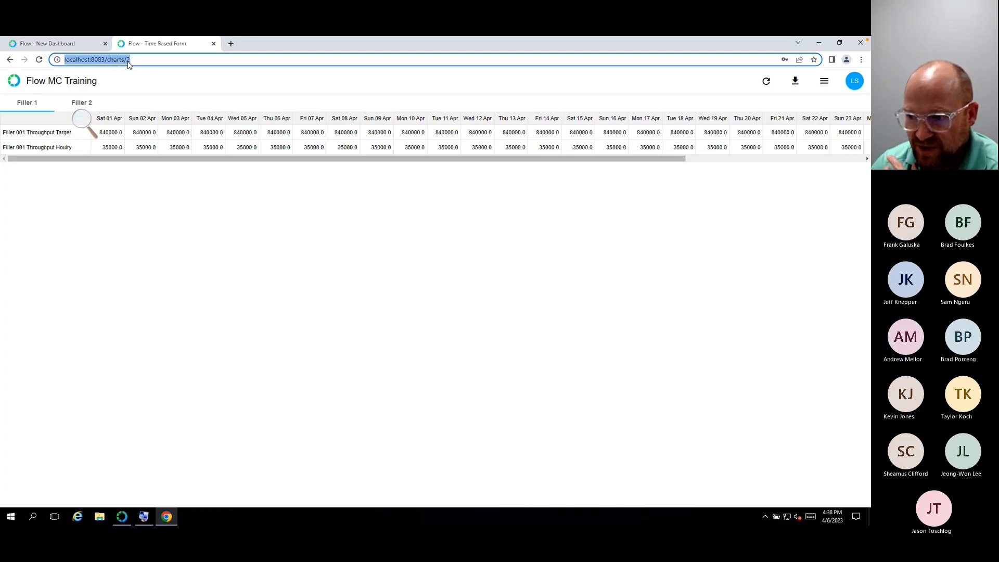
key(alt+Tab)
click(780, 94)
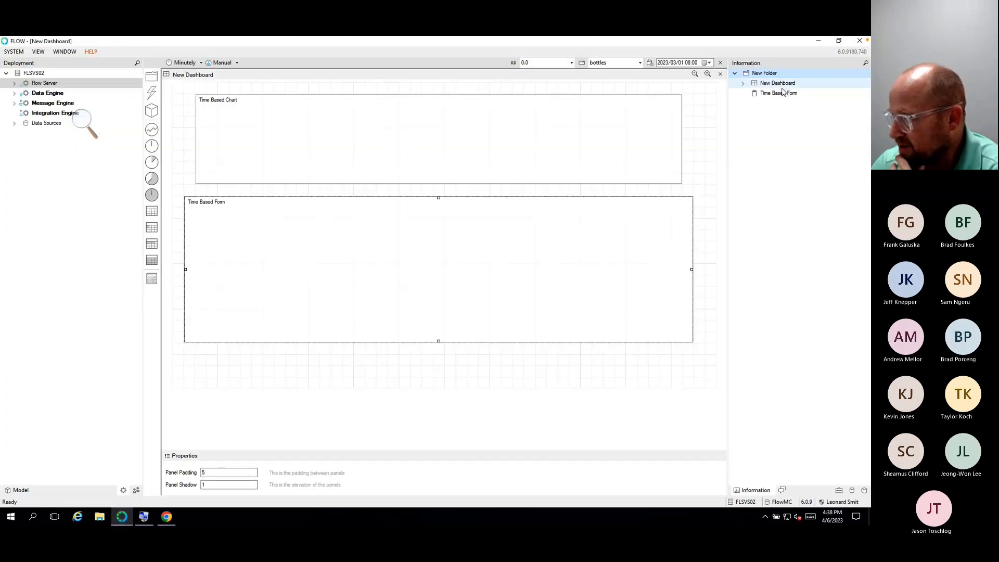
Step: Open the Time Based Form for editing and compare it with its web view in Chrome
double_click(781, 94)
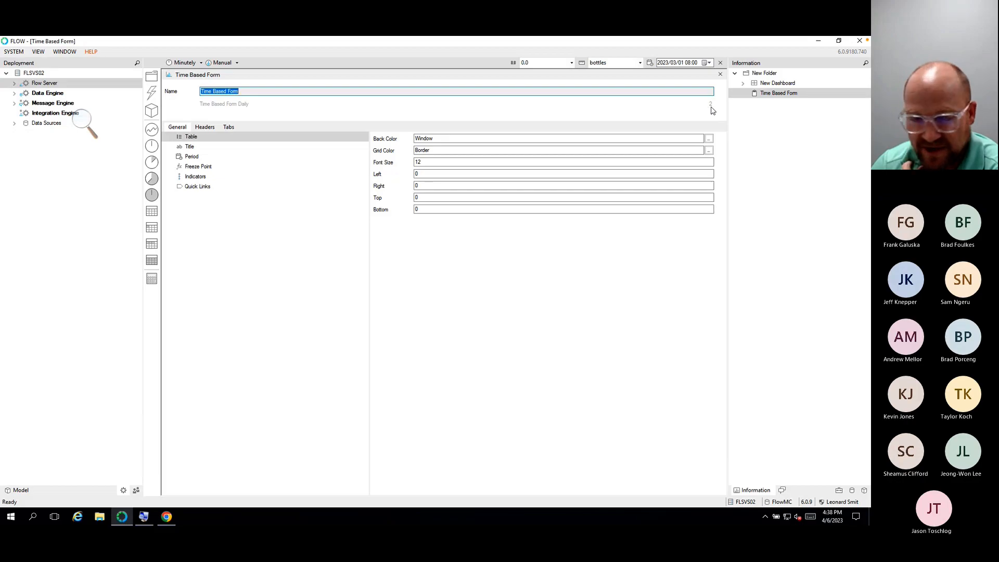
click(166, 521)
click(134, 61)
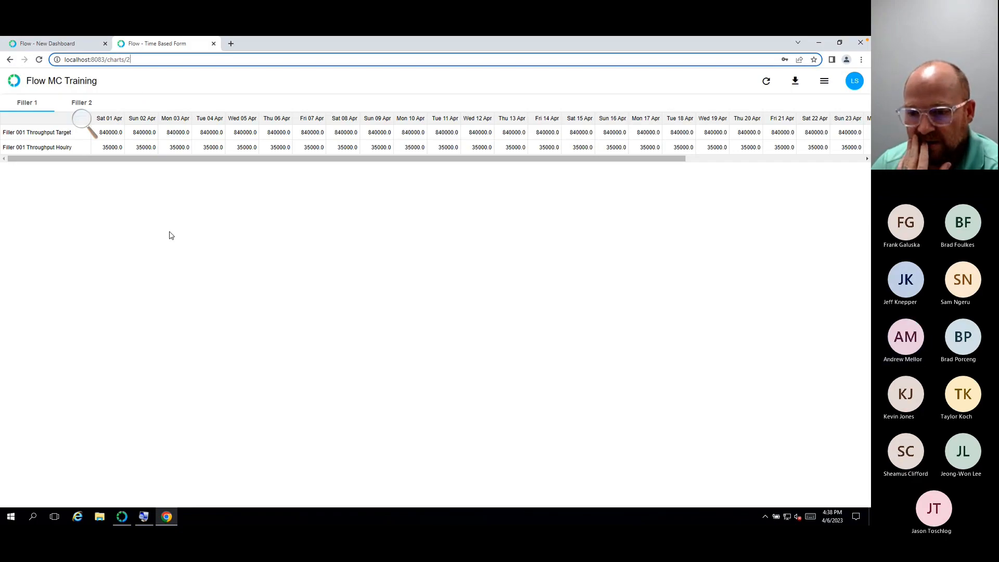
click(169, 517)
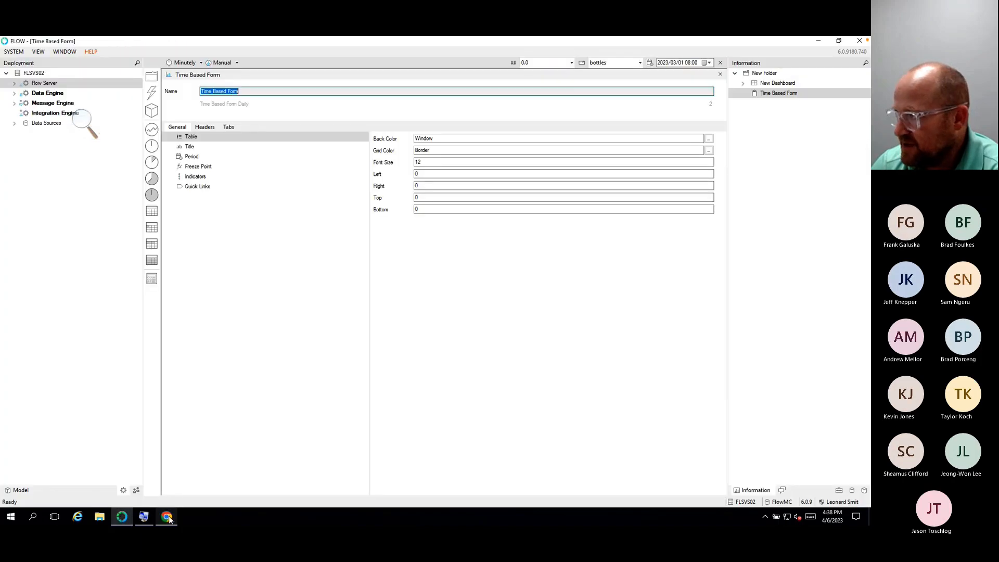
right_click(751, 97)
mouse_move(752, 100)
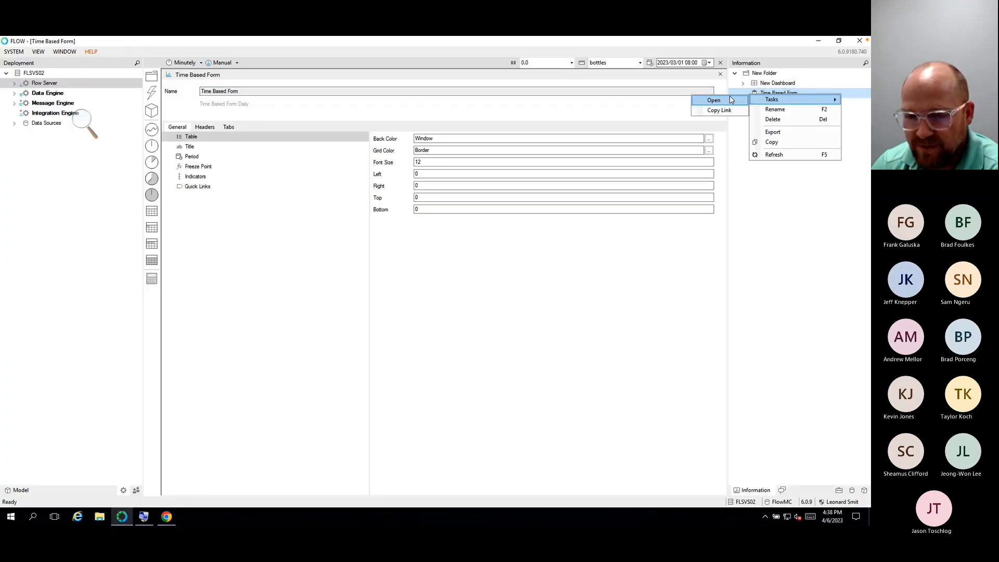
click(764, 211)
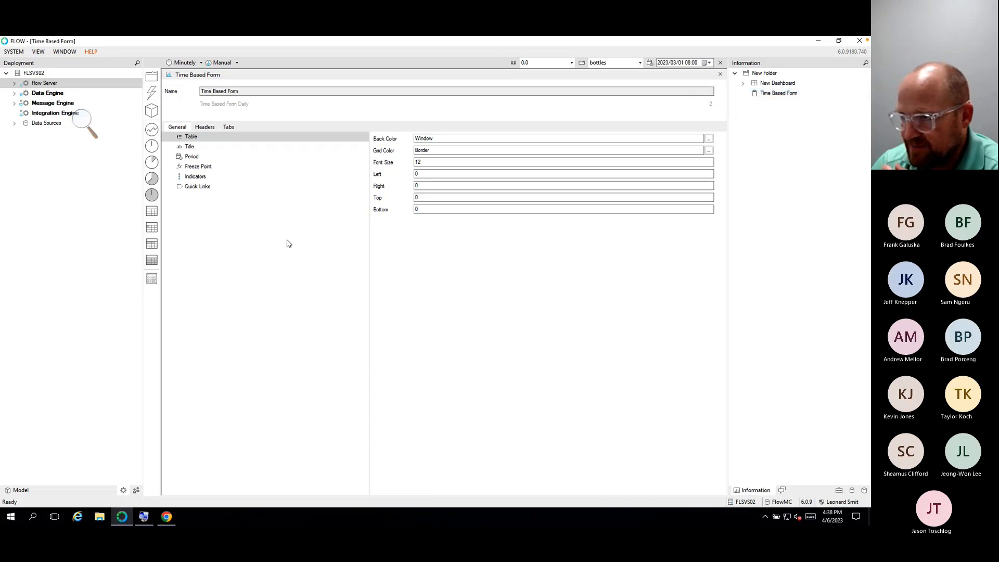
Step: Review the form in the browser once more, close the Time Based Form editor, and switch to Excel
click(167, 518)
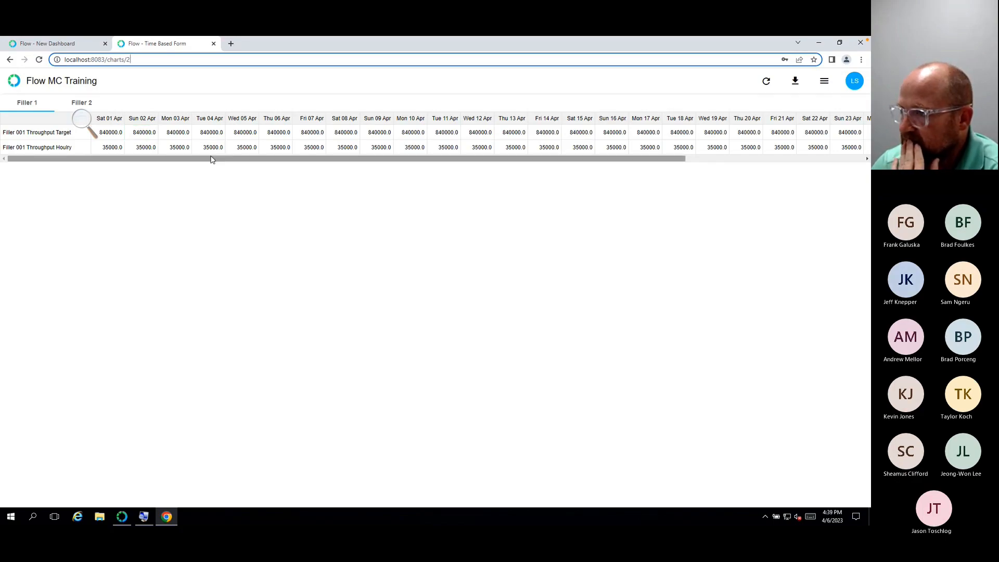
drag(211, 159, 389, 160)
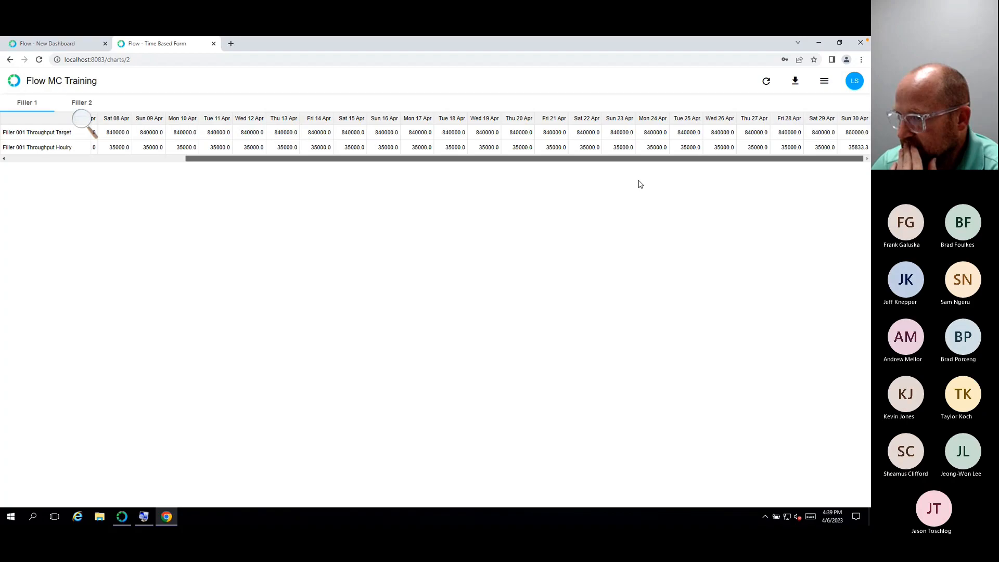
drag(640, 184, 22, 155)
click(121, 516)
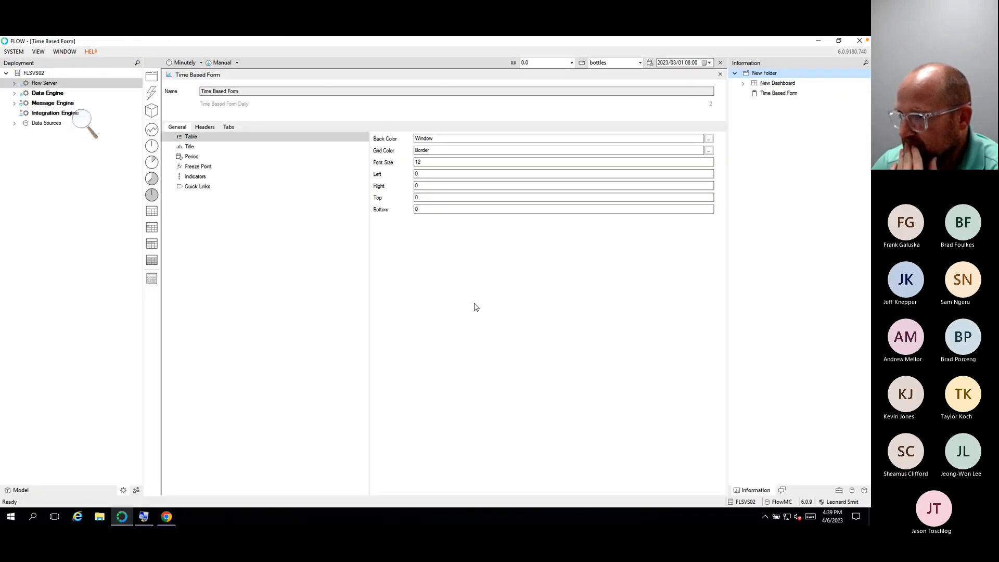
click(720, 74)
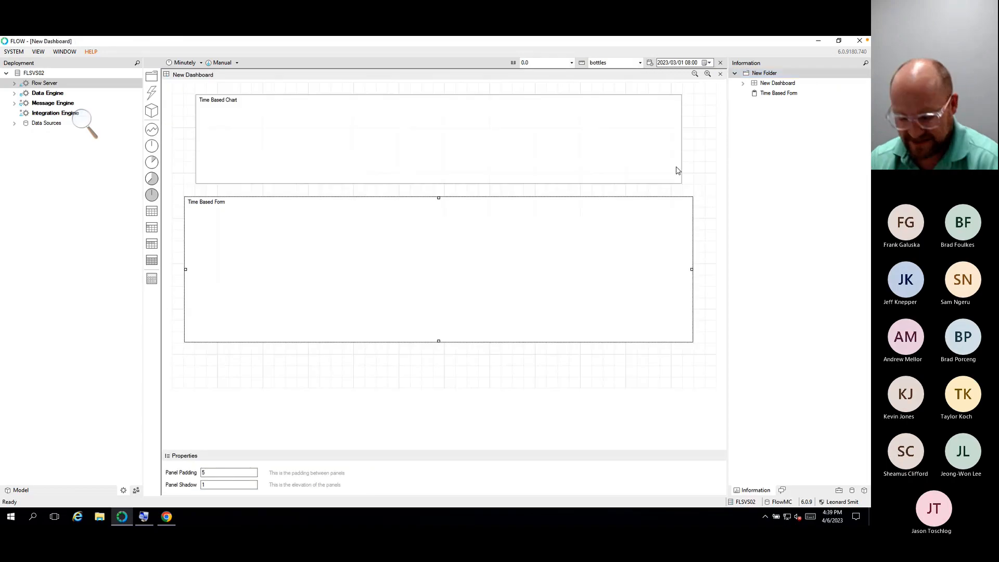
key(ctrl+Left)
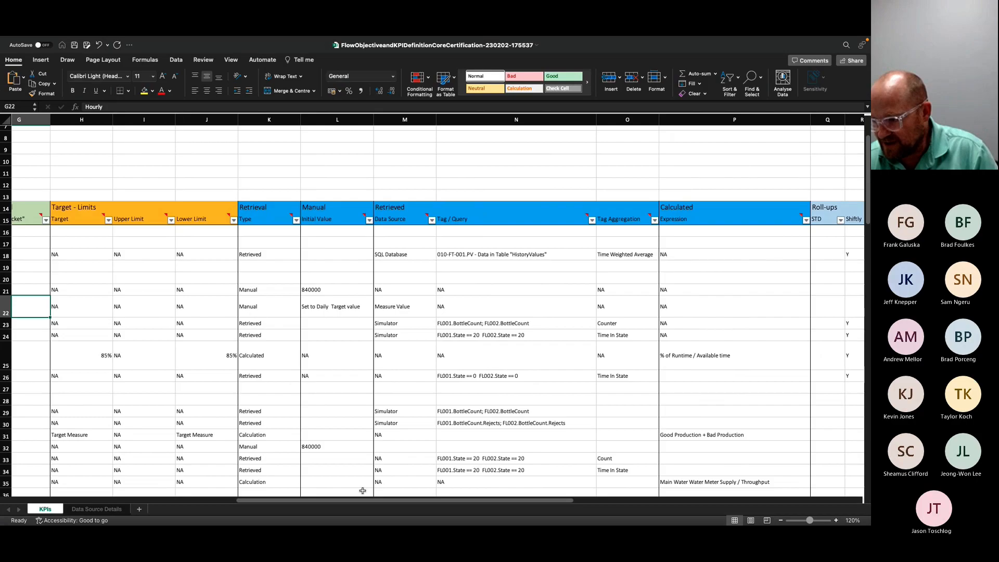
drag(362, 500, 192, 496)
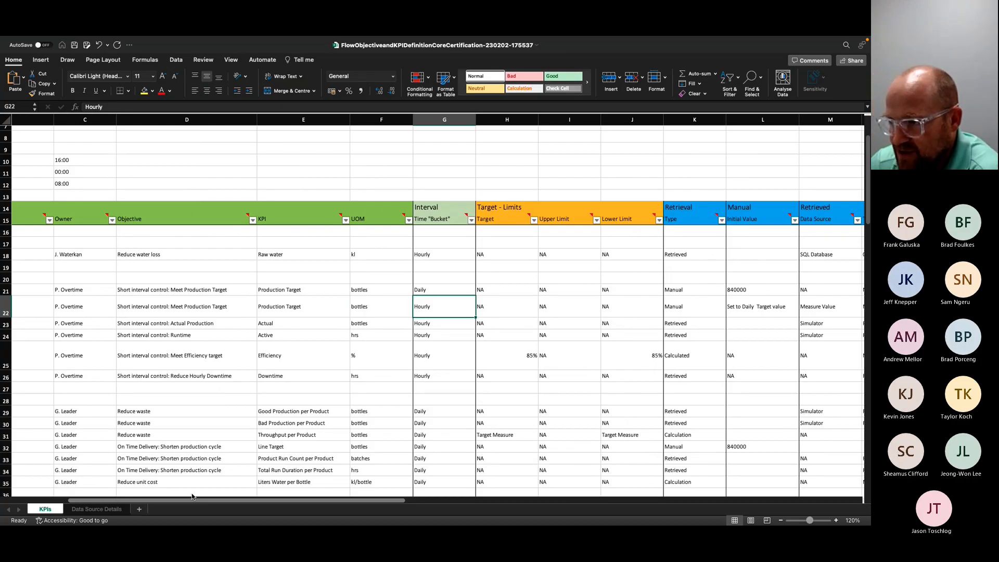
drag(192, 496, 170, 497)
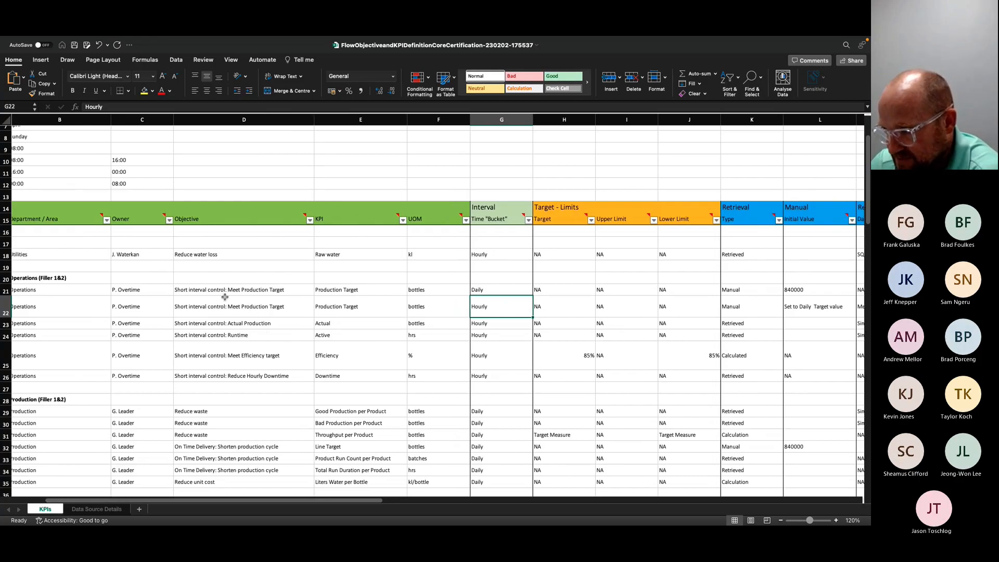
click(218, 323)
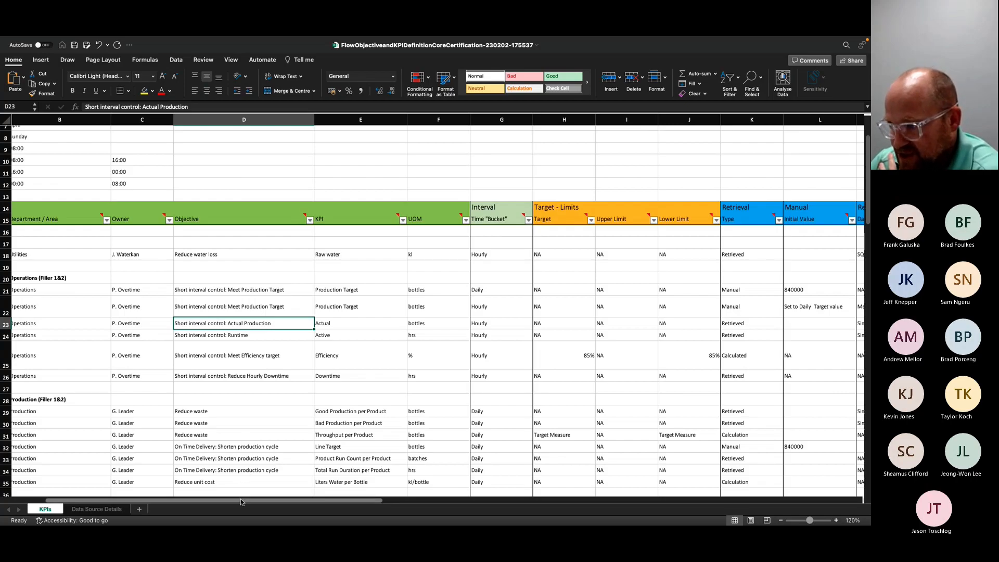
drag(243, 500, 304, 506)
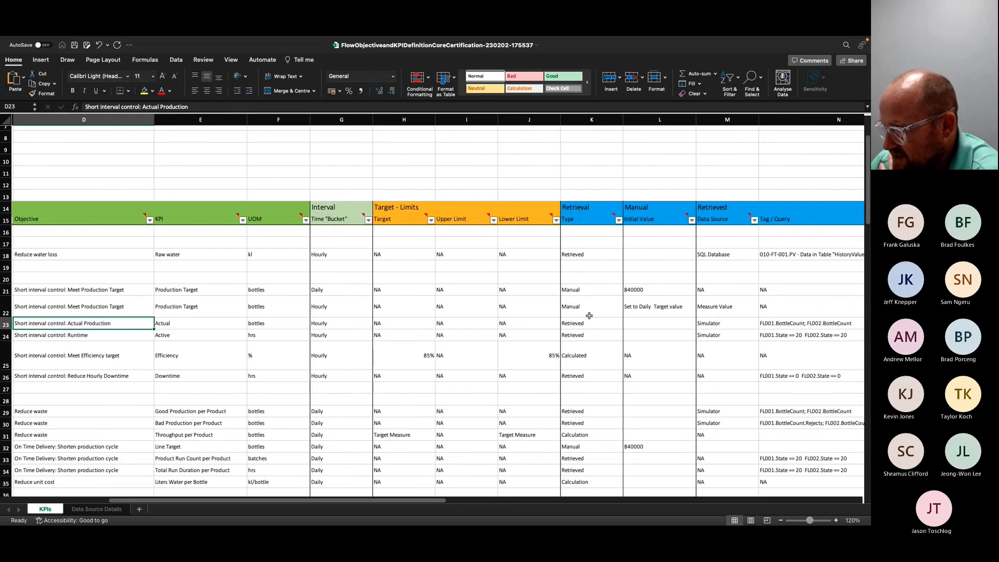
click(762, 323)
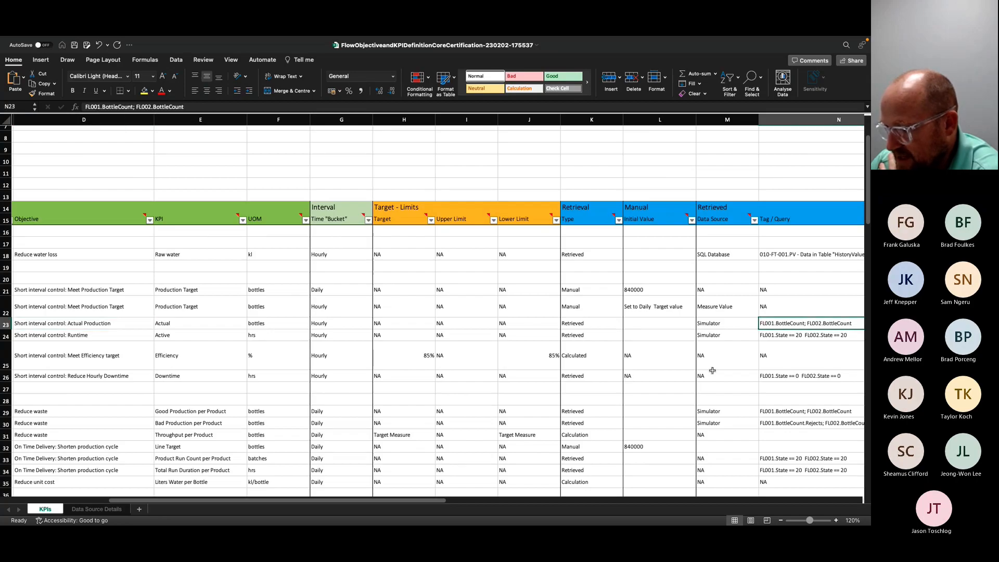
drag(434, 505, 464, 490)
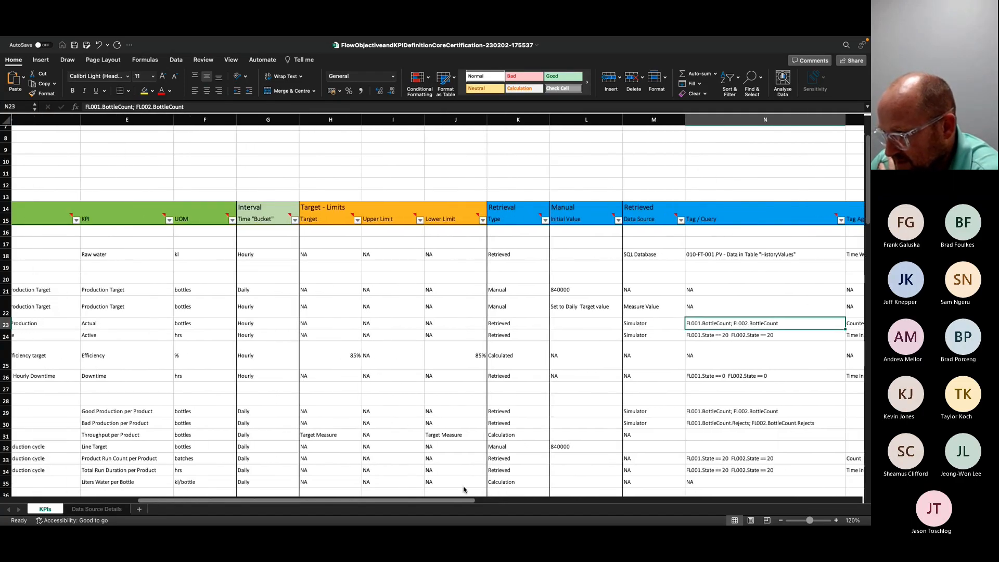
drag(463, 490, 314, 494)
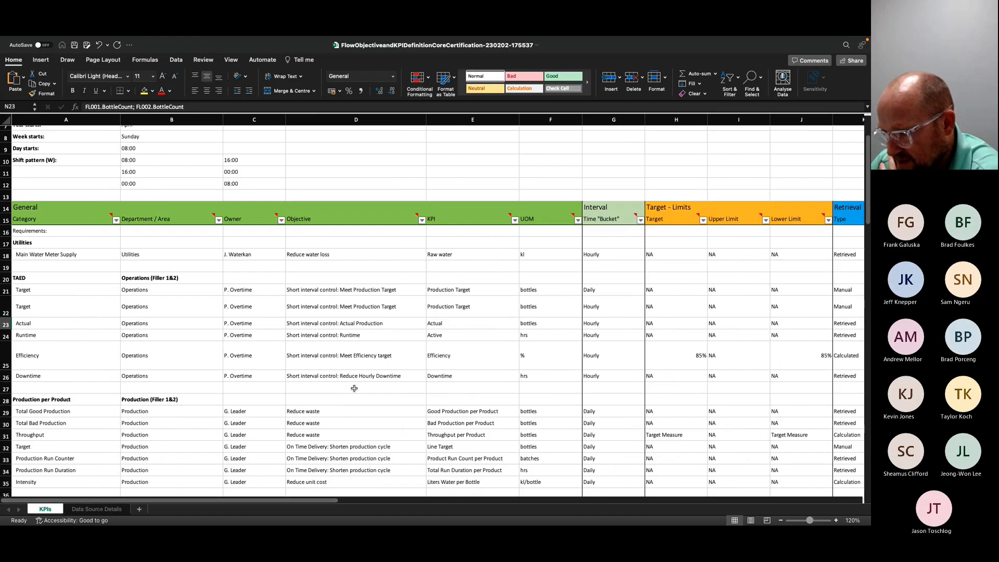
click(356, 360)
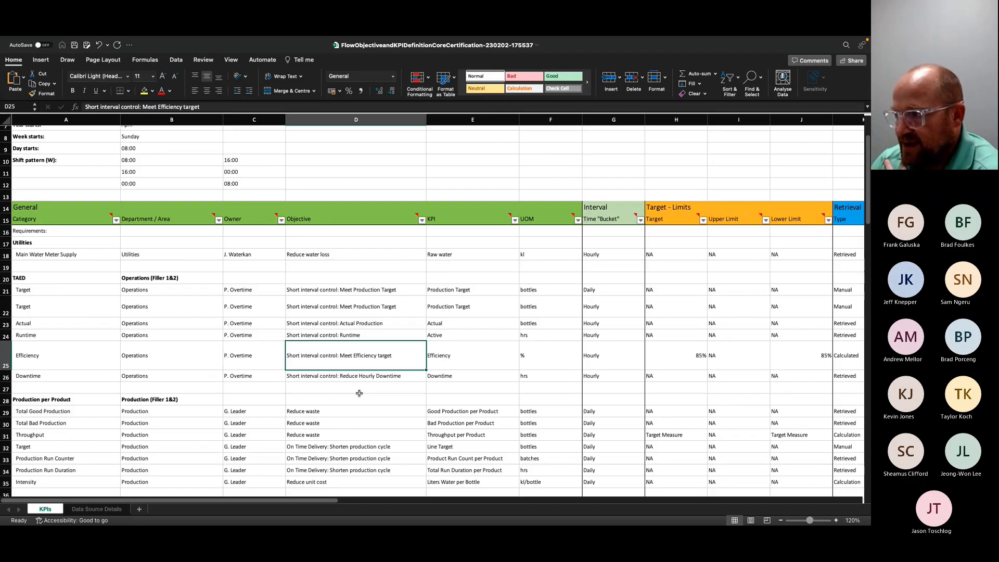
click(438, 363)
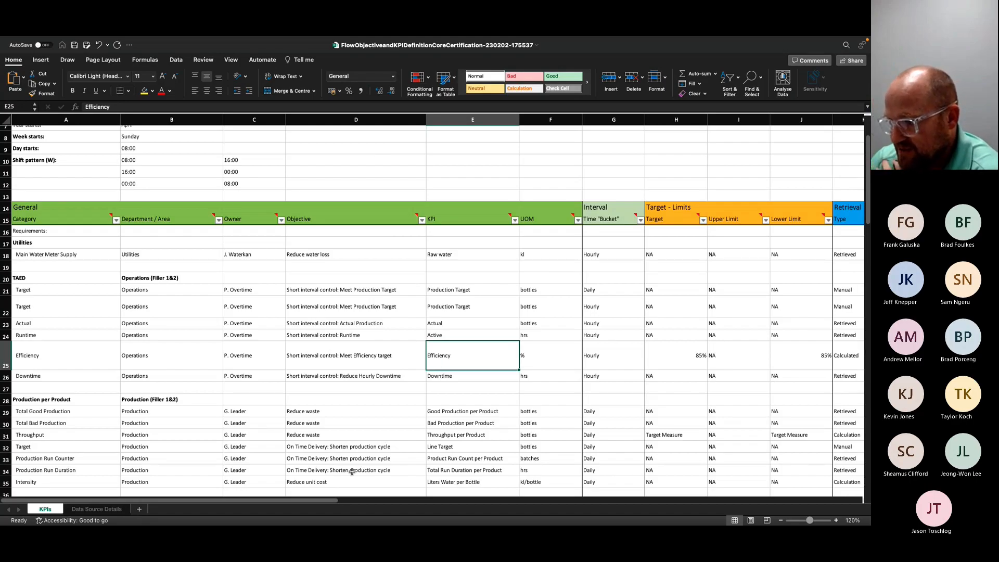
drag(324, 504, 605, 511)
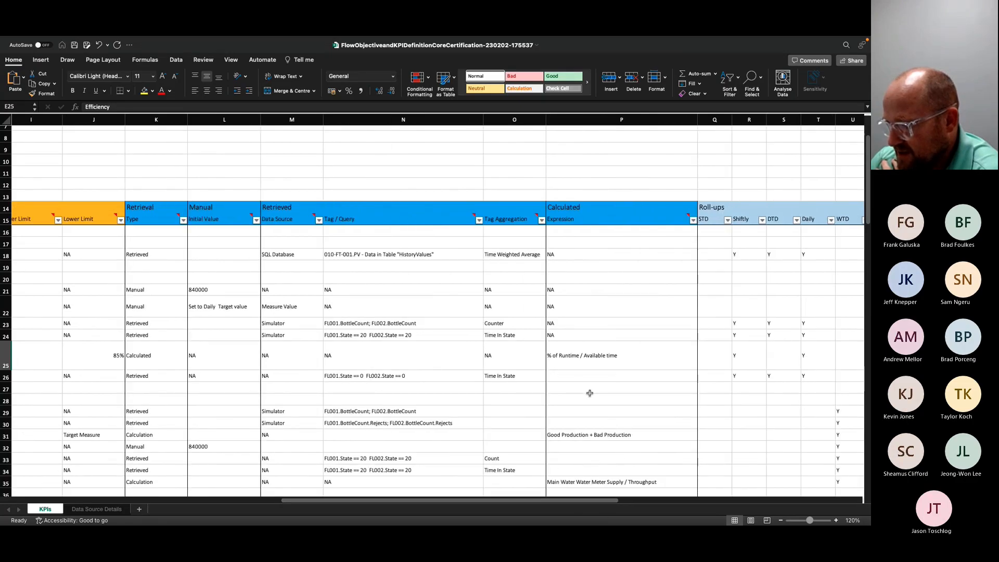
Step: Check the P25 efficiency expression and the Runtime row: Active KPI, hrs unit, Hourly interval, N24 state query
click(571, 359)
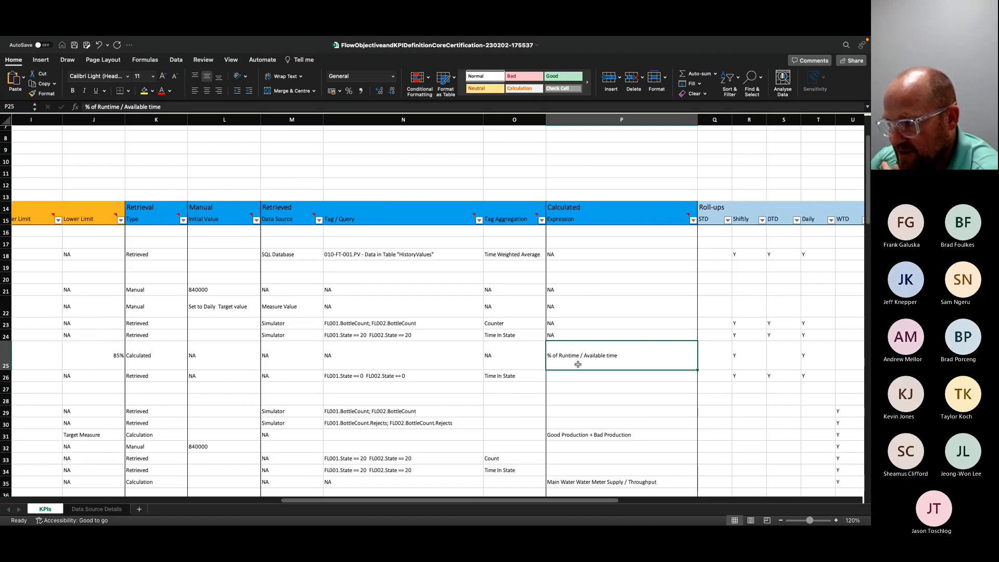
drag(548, 500, 496, 500)
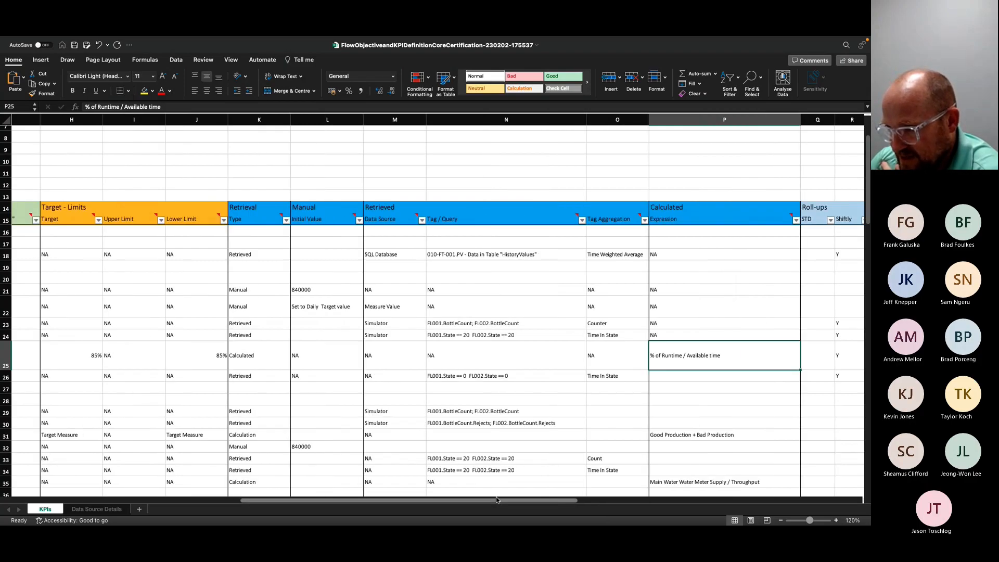
drag(496, 499, 262, 500)
click(346, 336)
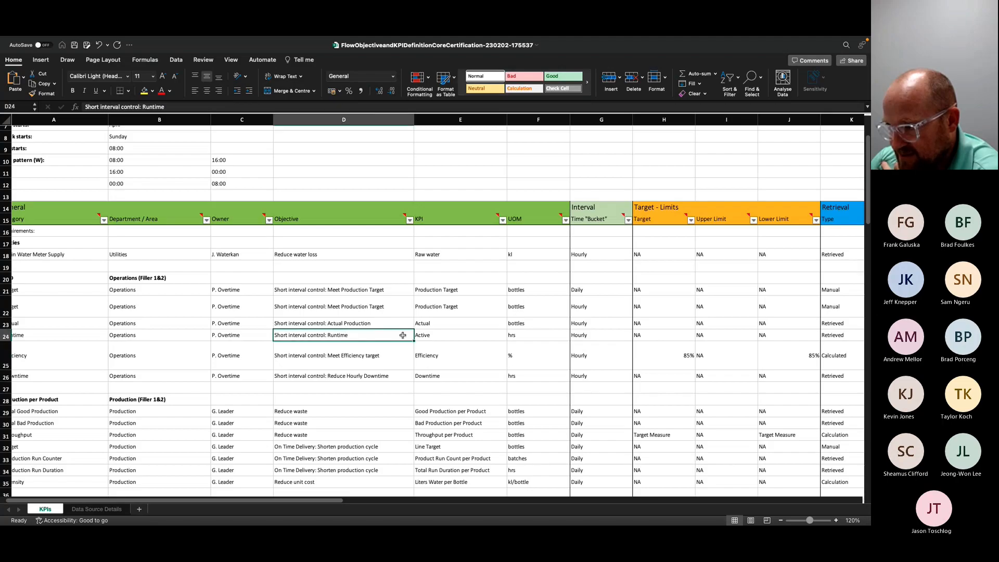
click(433, 335)
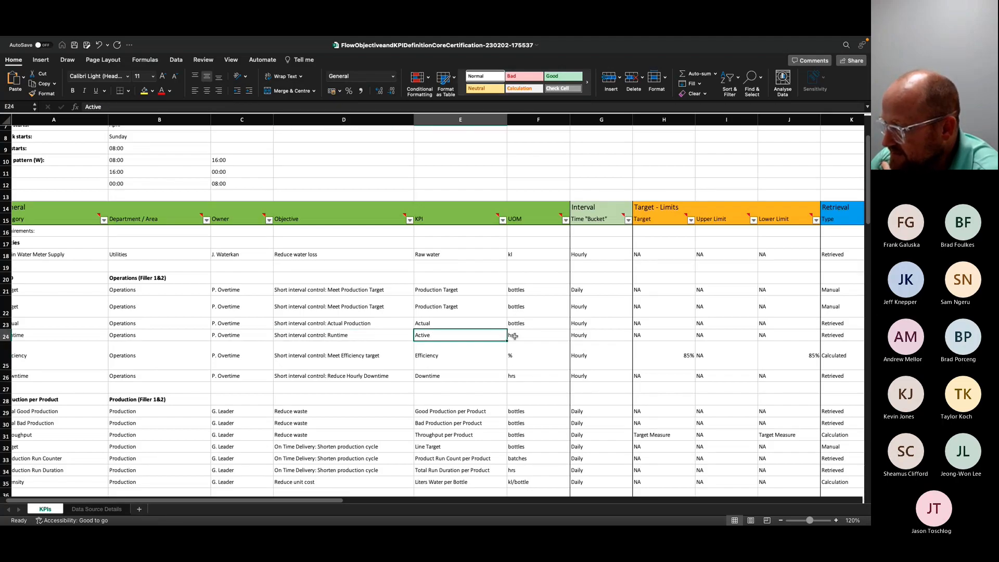
drag(513, 336, 626, 337)
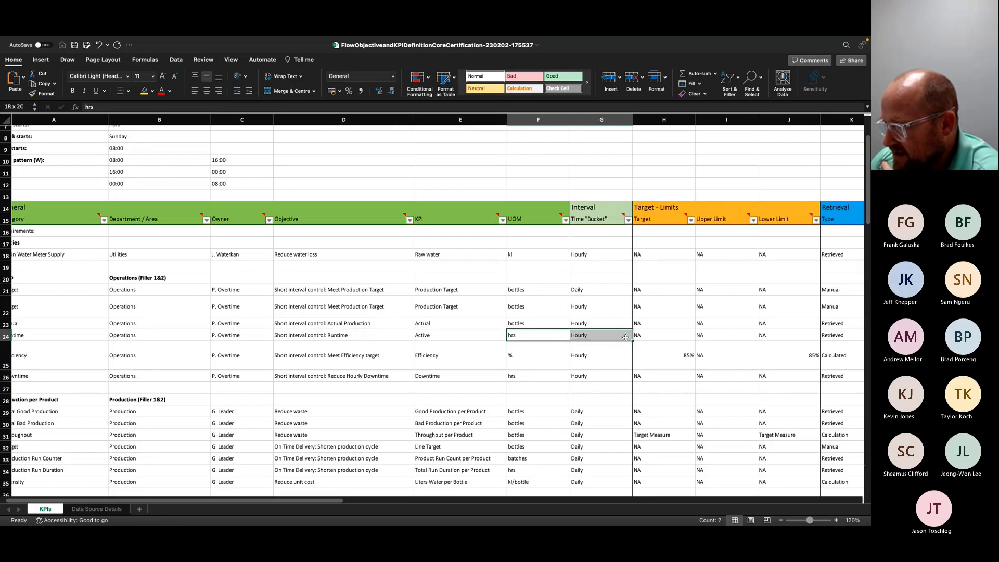
drag(334, 501, 505, 501)
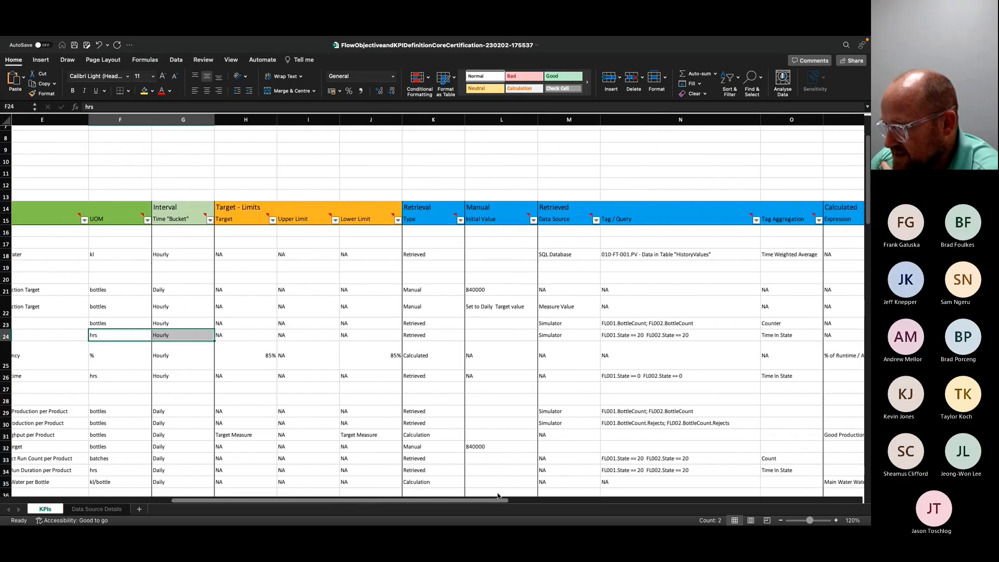
click(626, 336)
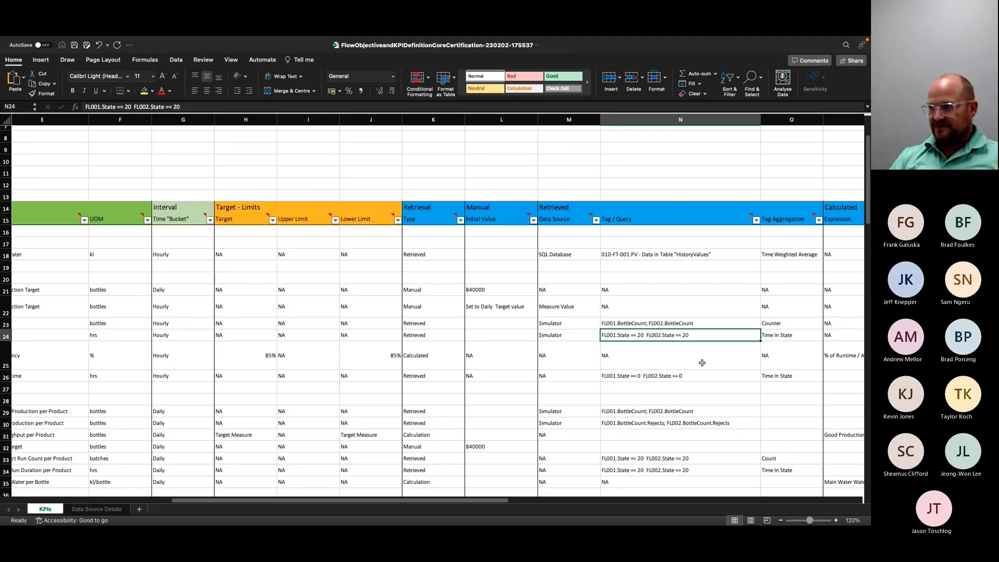
key(ctrl+Right)
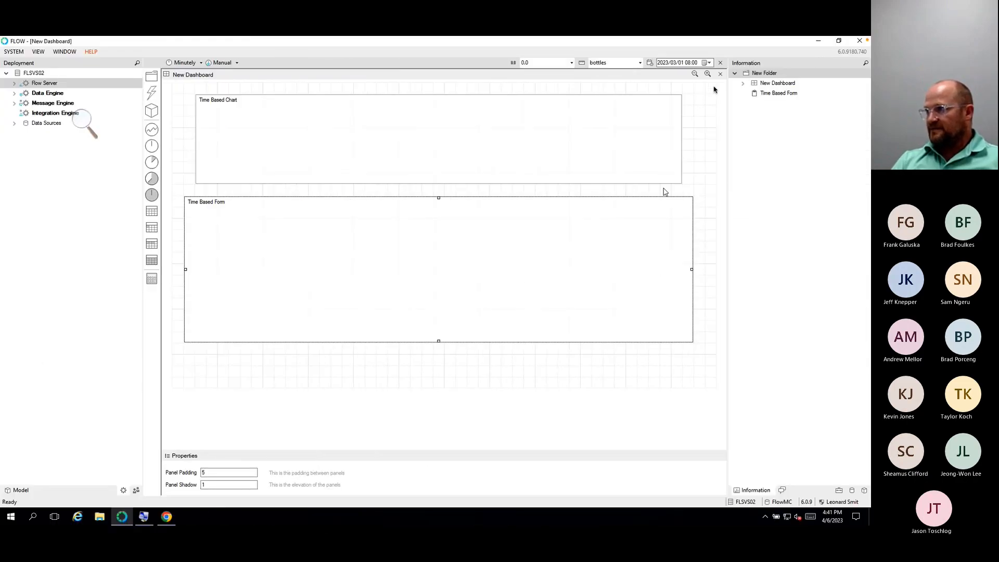
Step: Add a new metric named Availbility to the Filler template beside Throughput
click(864, 491)
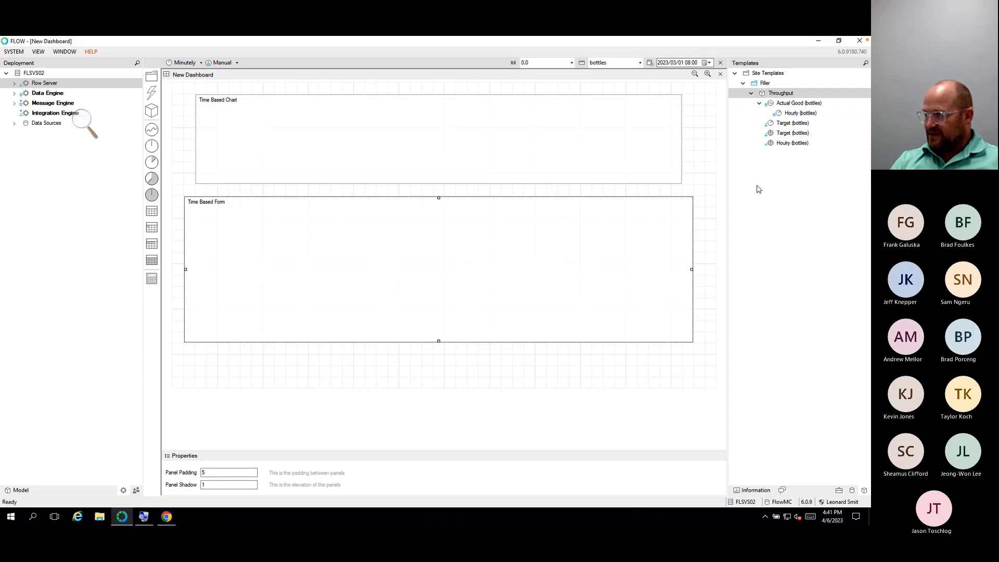
click(758, 104)
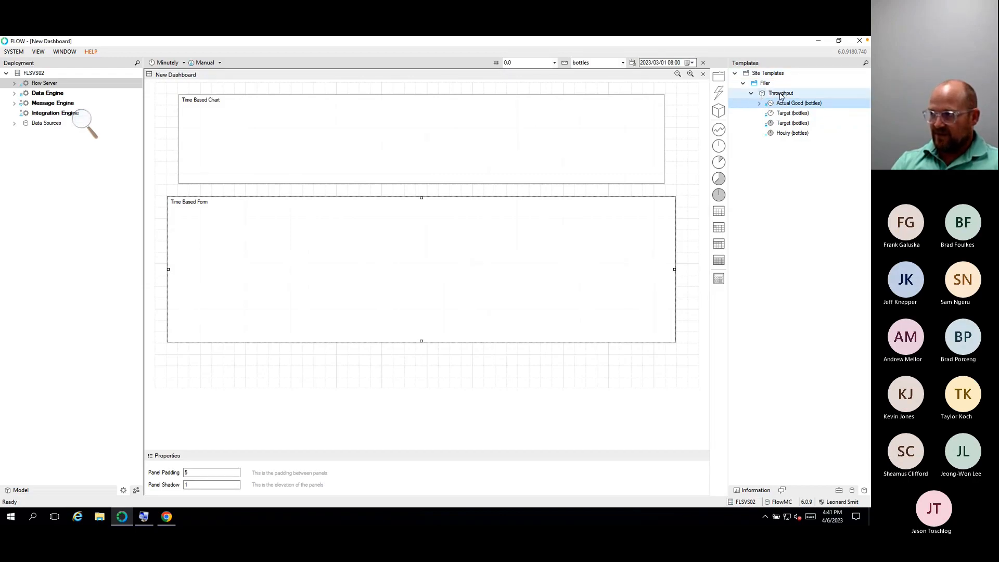
click(761, 95)
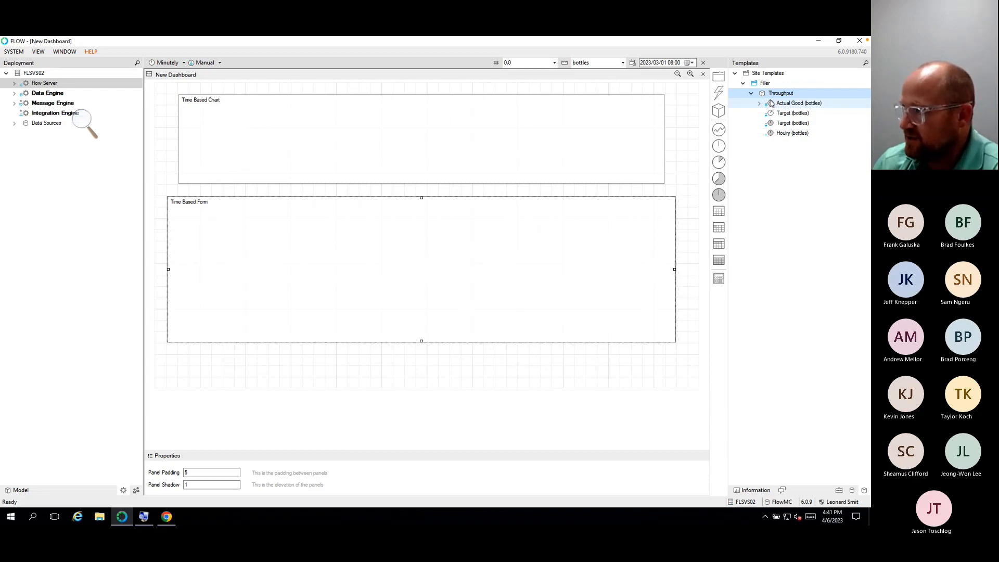
click(717, 116)
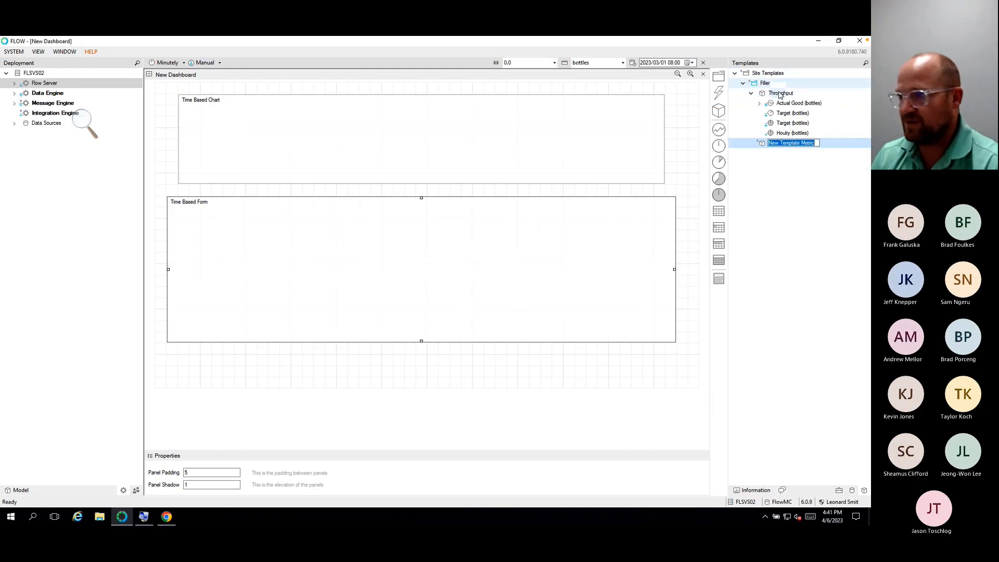
text(Avail)
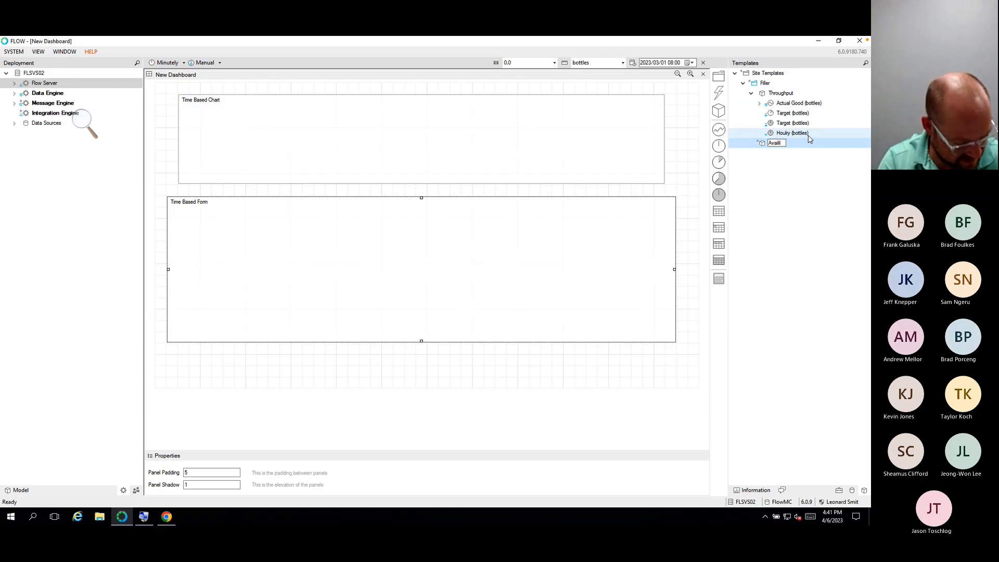
text(a)
key(BackSpace)
text(bil)
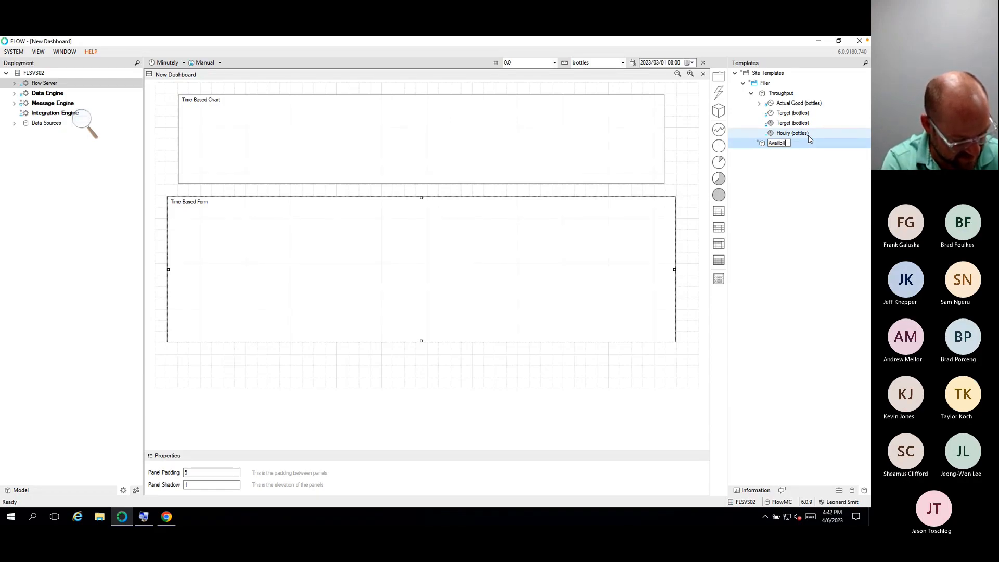
text(ity)
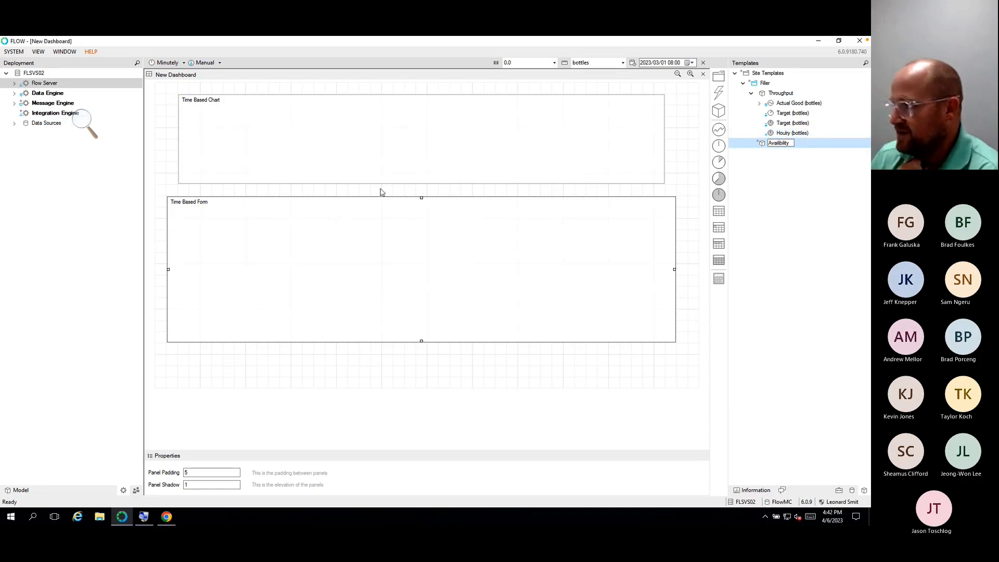
click(801, 197)
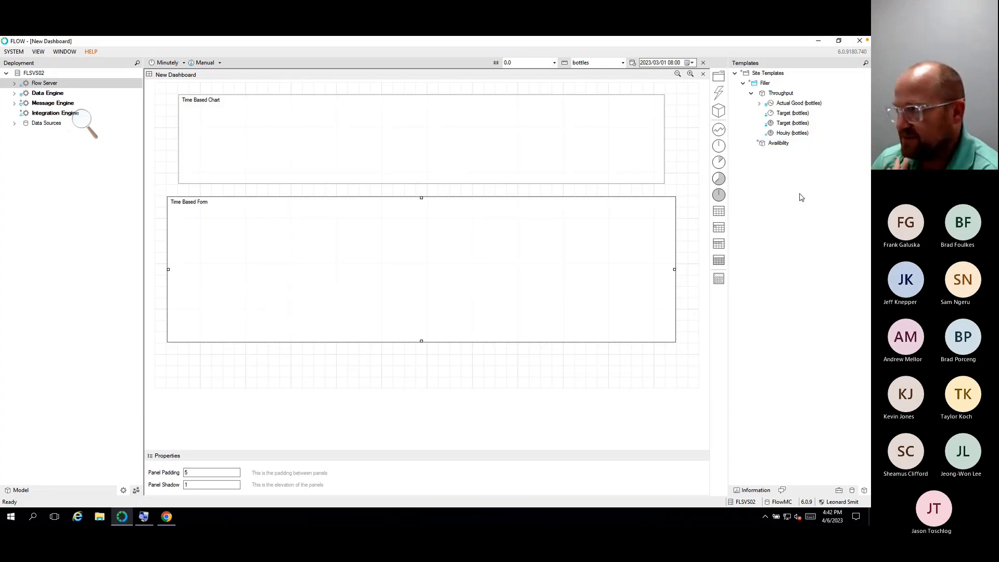
Step: Add an Actual measure under Availbility and open it for editing
drag(717, 131, 782, 148)
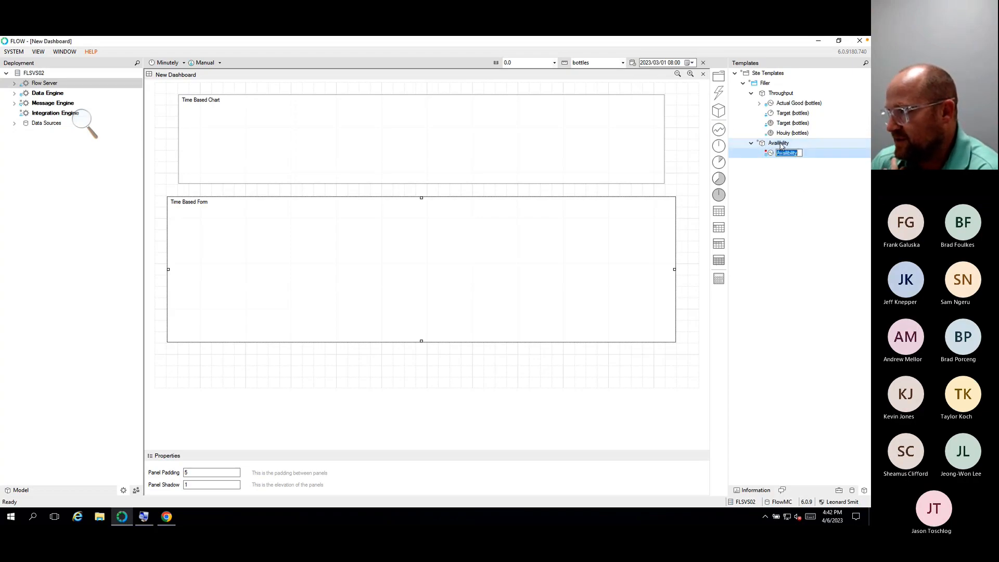
text(Actual)
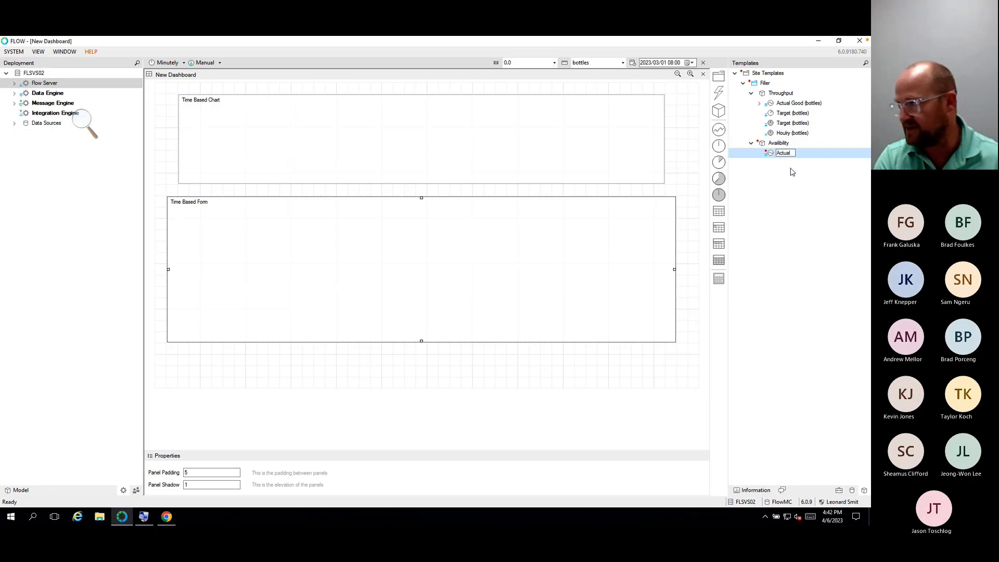
key(Return)
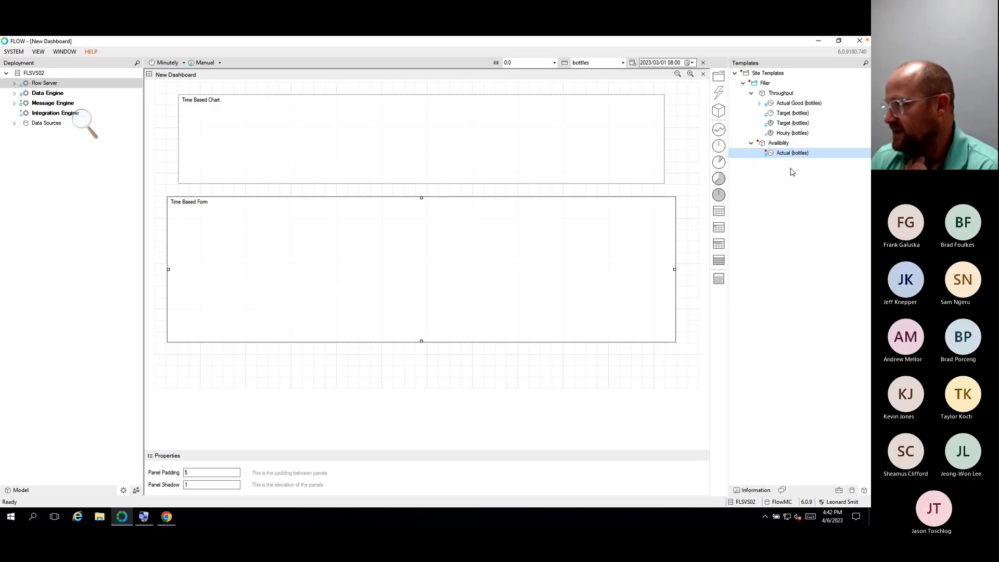
double_click(791, 156)
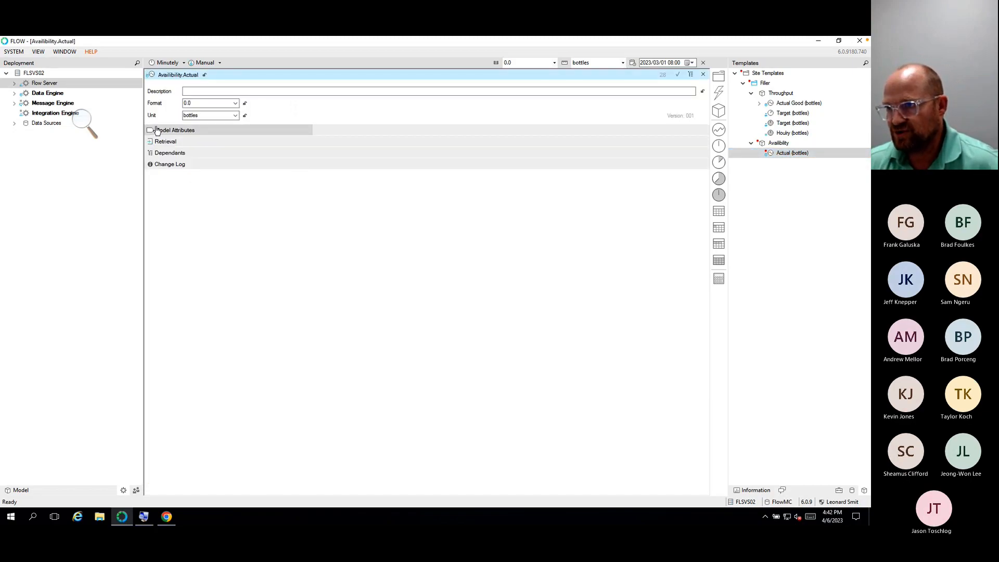
Step: Set the Actual measure's retrieval to Historian Simulator tag FL001.State under The Juice Factory > Packaging > Filler 1
click(852, 490)
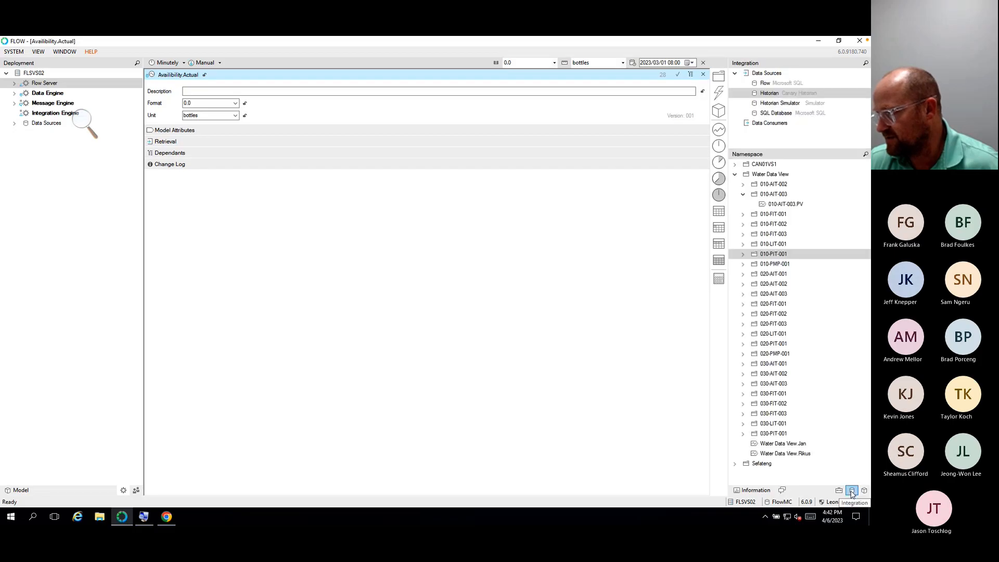
click(776, 103)
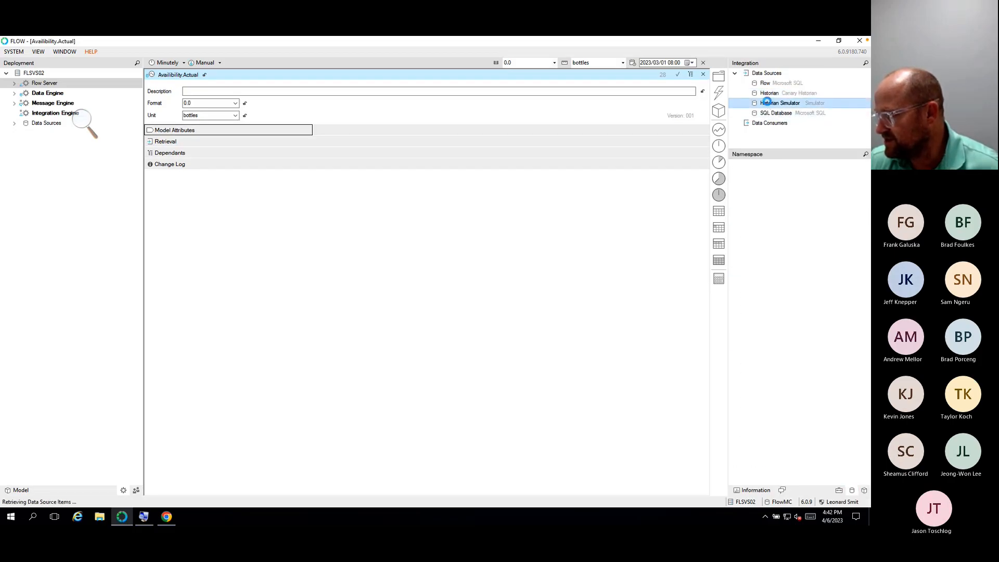
click(735, 164)
click(743, 174)
click(752, 185)
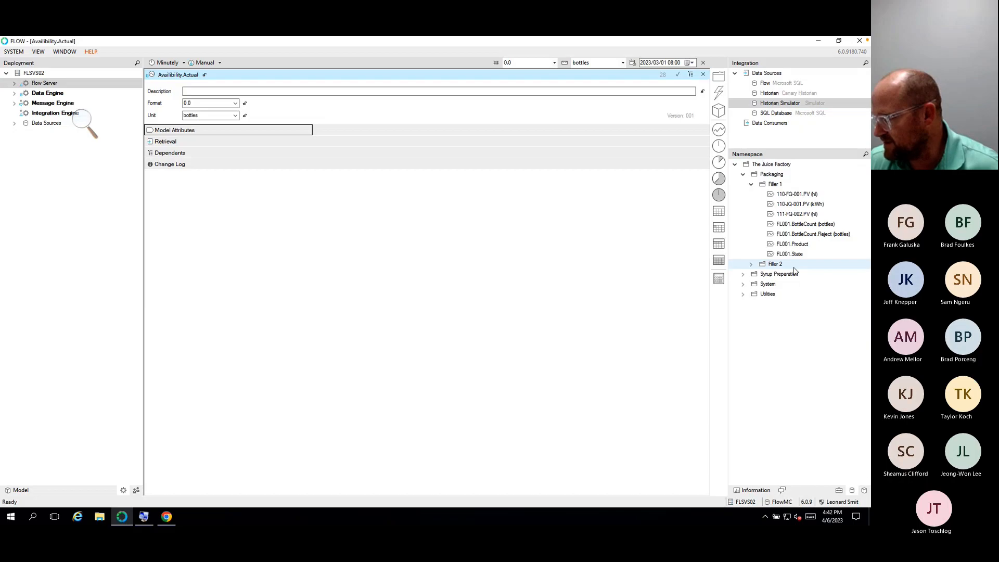
click(789, 254)
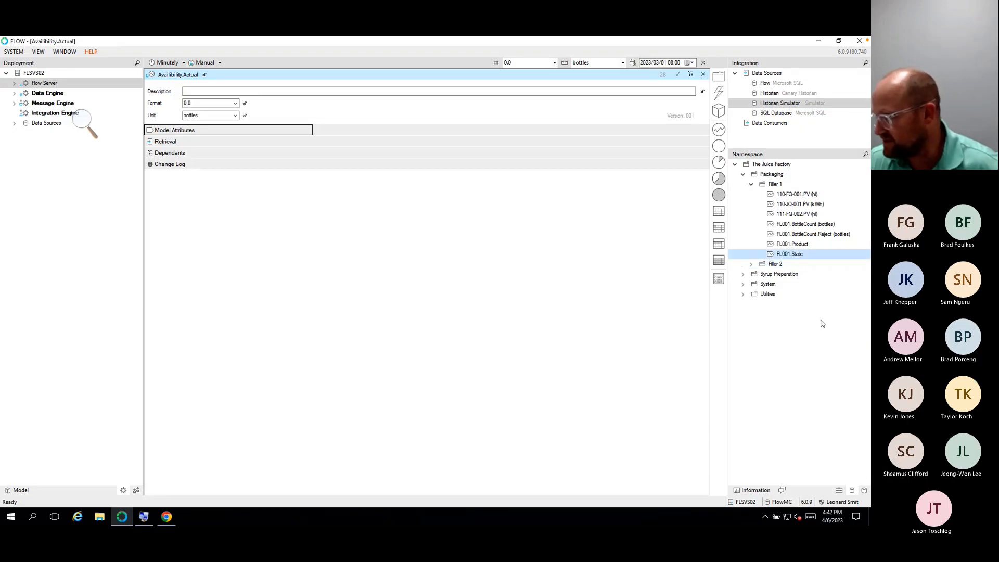
key(super+Tab)
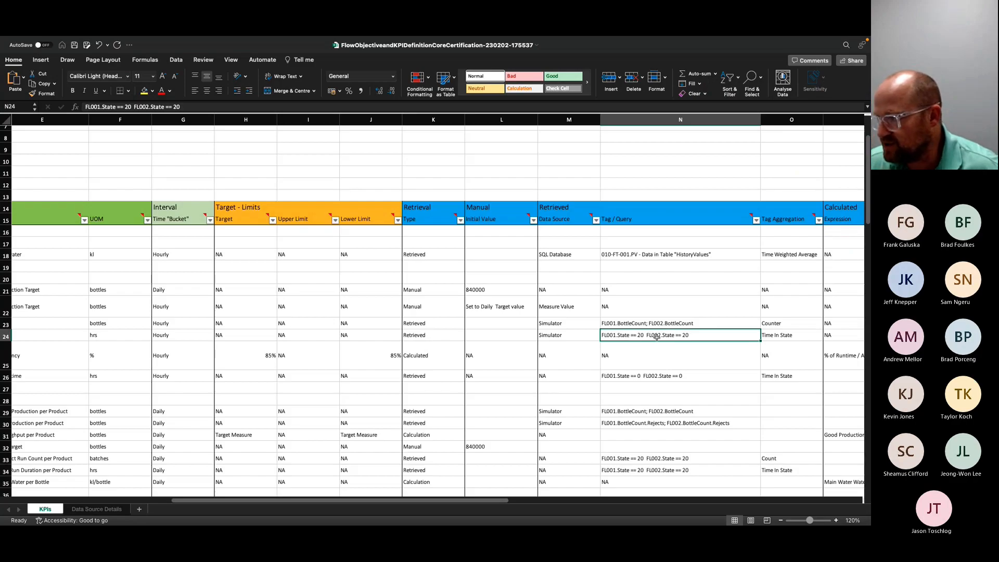
key(super+Tab)
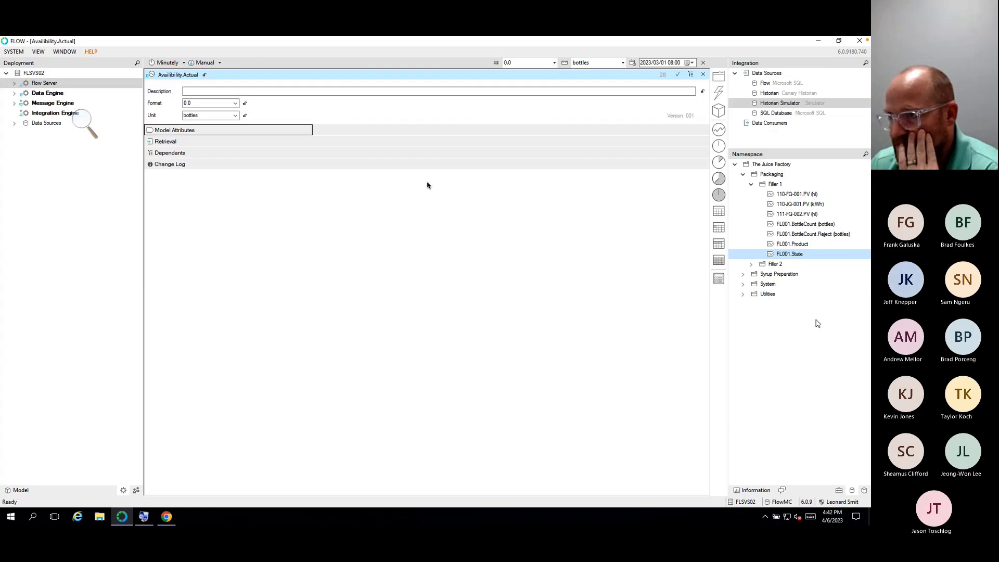
click(167, 143)
drag(804, 255, 191, 172)
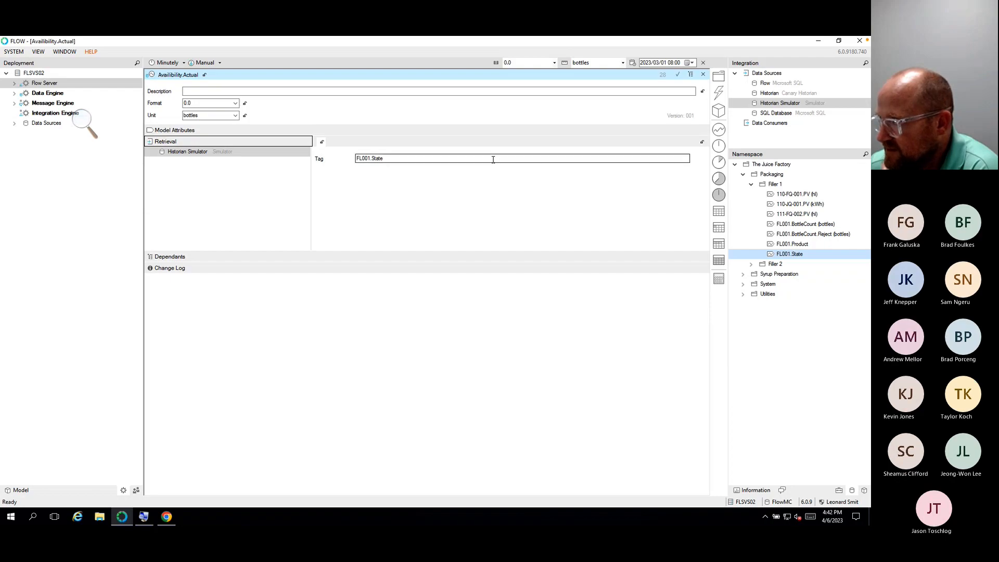
click(864, 490)
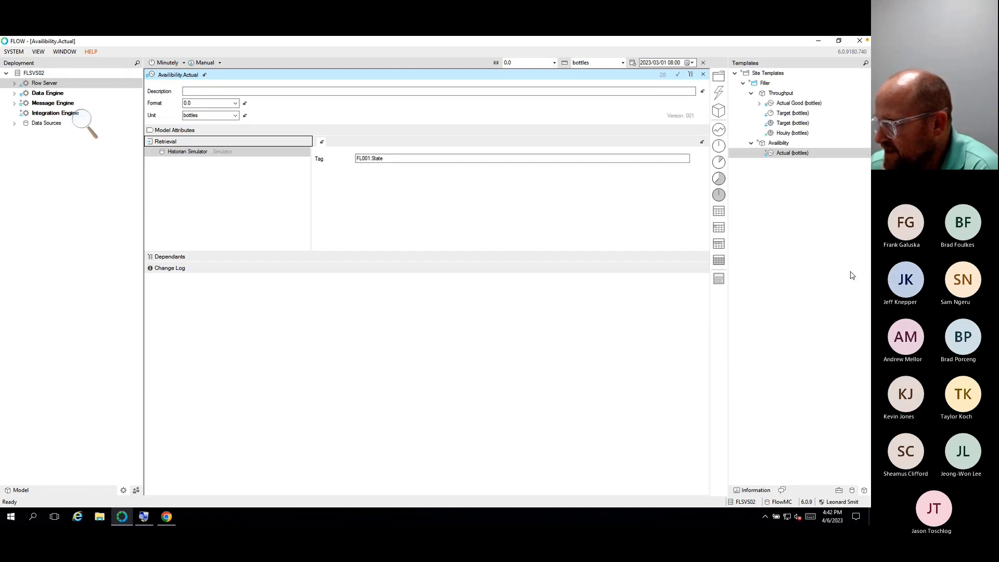
Step: Copy the ModelAttribute("Equipment Number") expression from Throughput Actual Good's retrieval tag
click(778, 103)
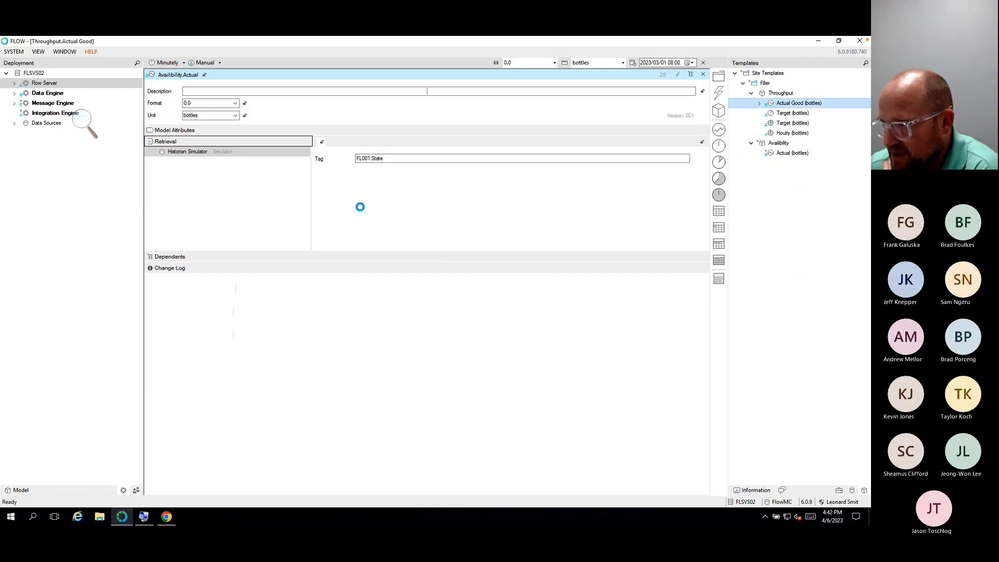
click(177, 133)
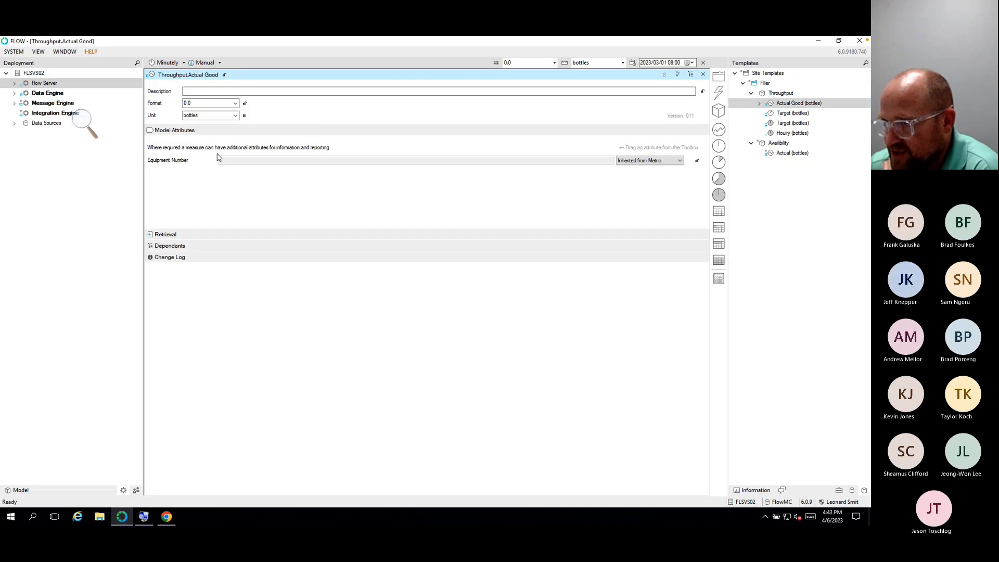
click(185, 131)
click(187, 142)
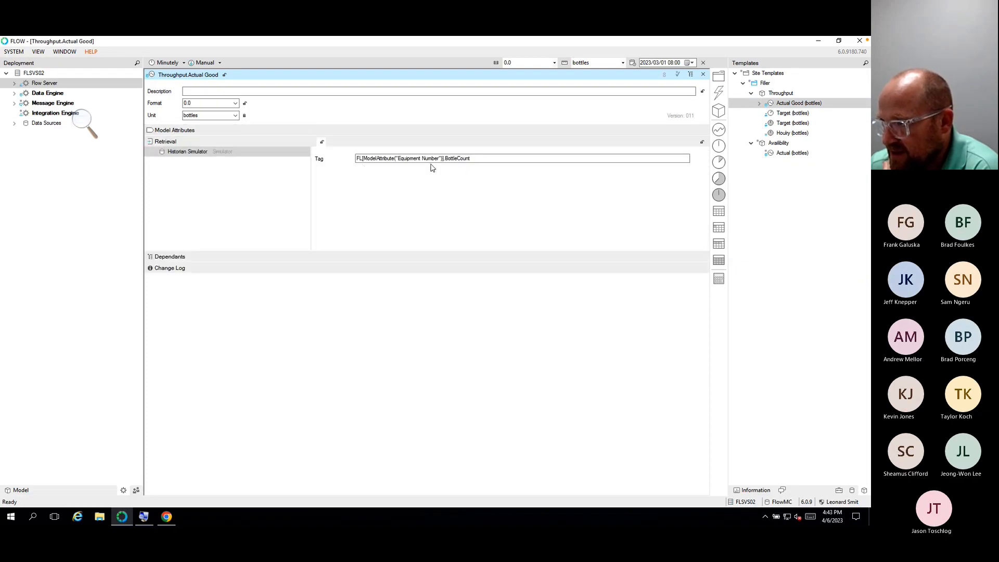
drag(443, 159, 364, 155)
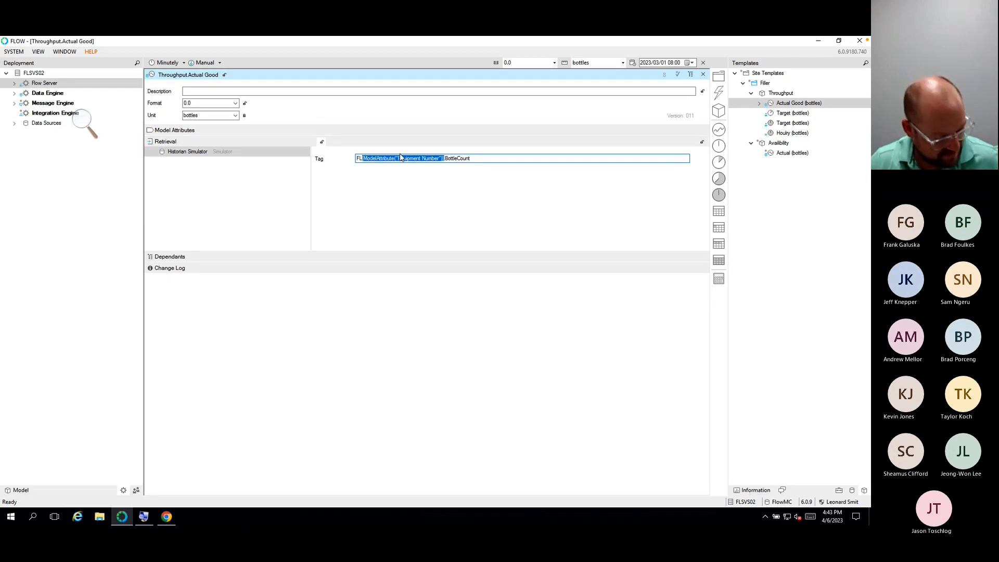
Step: Change Actual's tag to FL[ModelAttribute("Equipment Number")].State and release the site templates
click(703, 75)
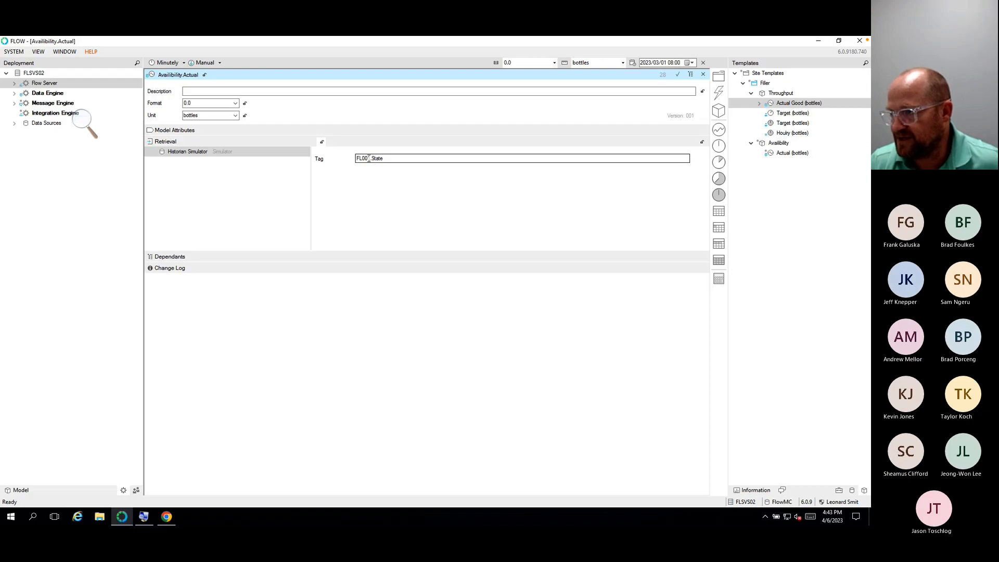
drag(369, 159, 363, 158)
text([ModelAttribute("Equipment Number")])
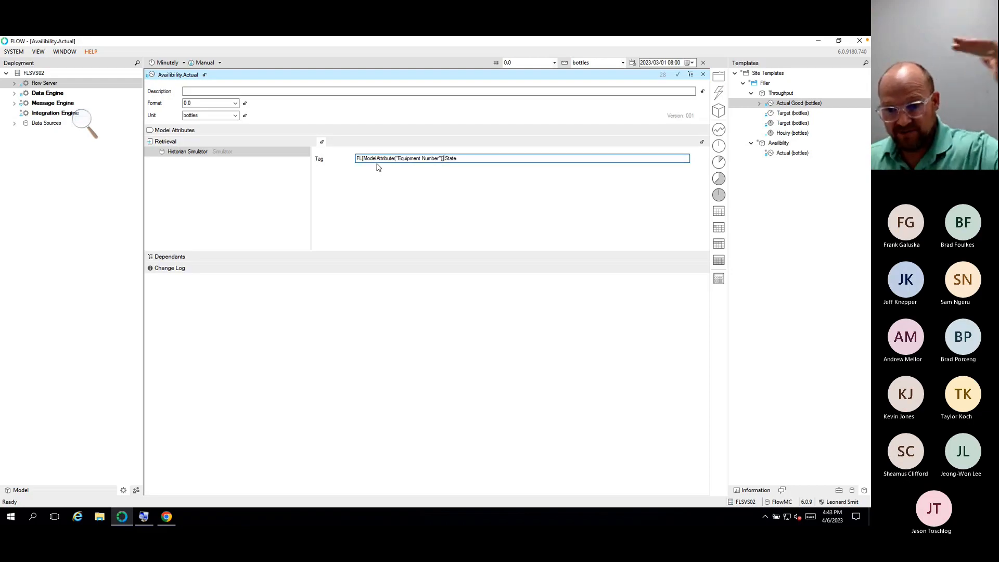
click(193, 131)
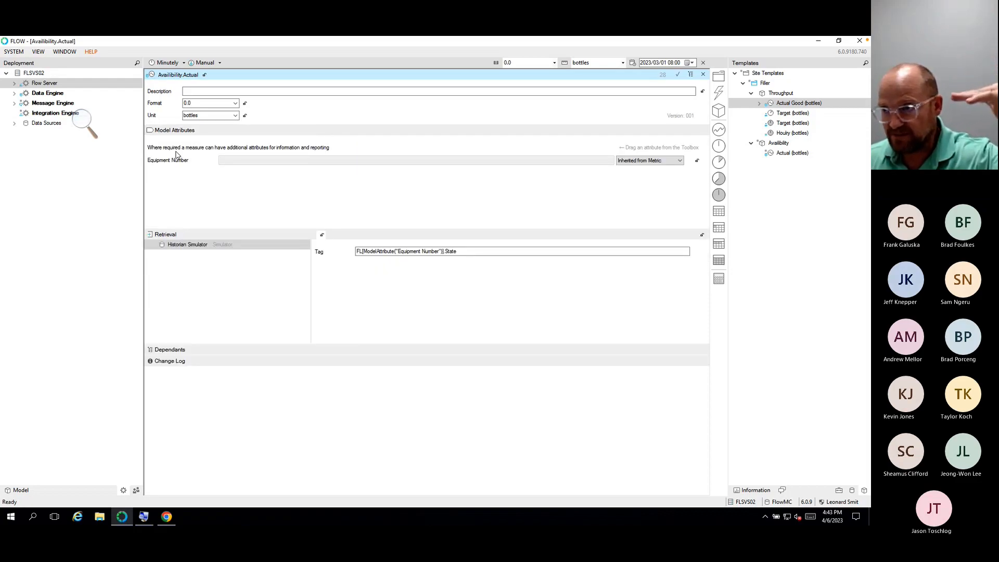
click(174, 131)
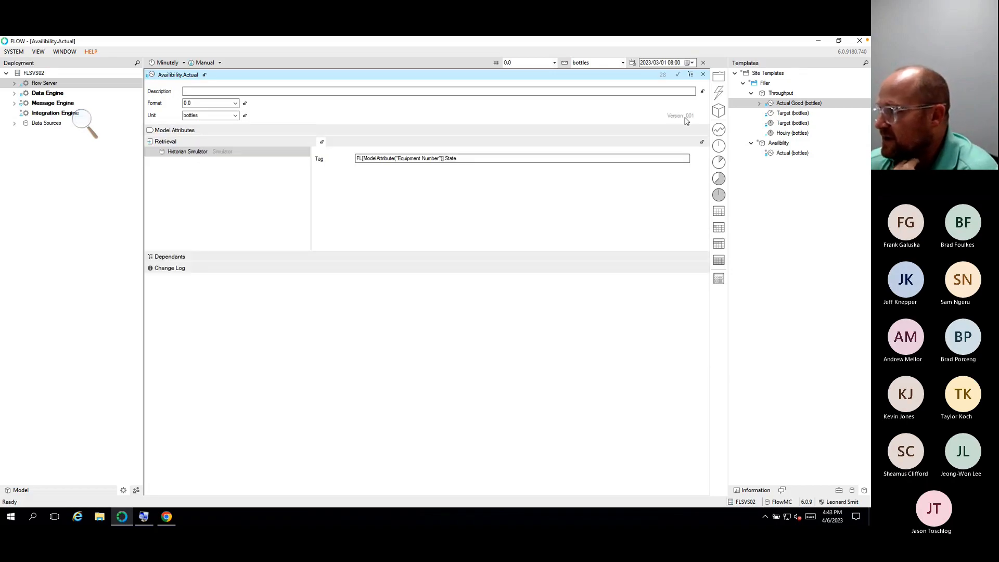
right_click(754, 76)
click(769, 81)
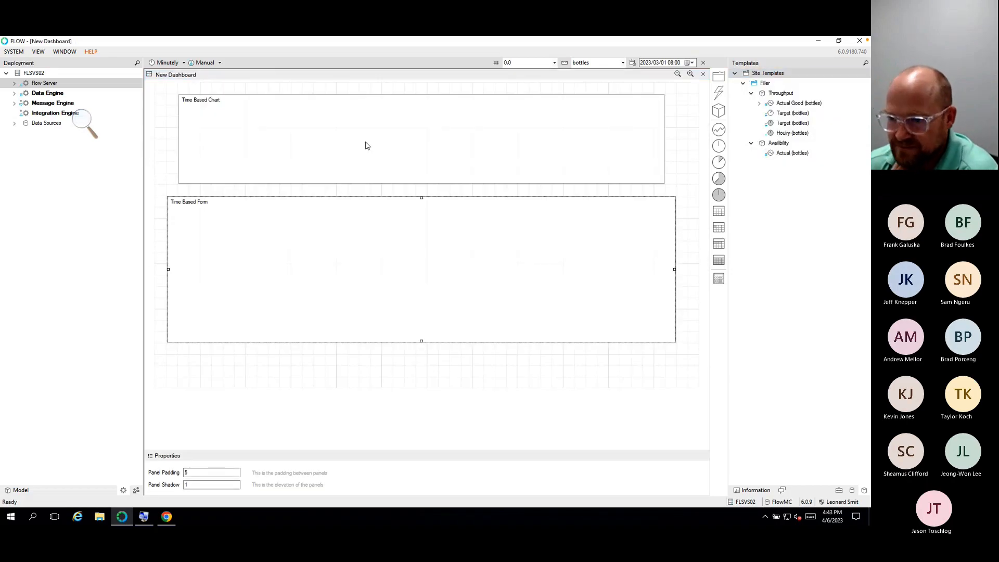
Step: Recursively update the Packaging area of the model from its templates
click(21, 491)
click(39, 102)
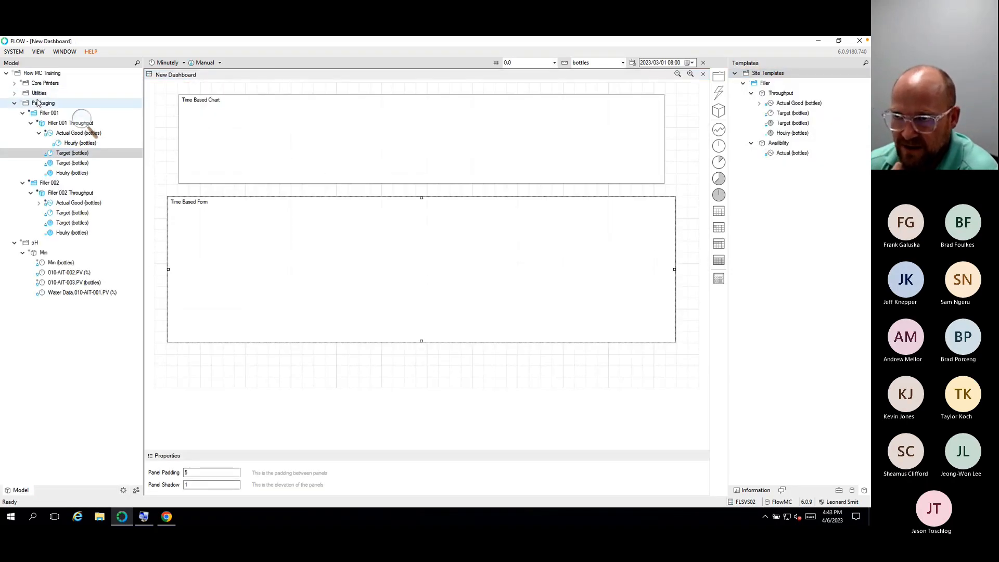
right_click(38, 103)
click(63, 208)
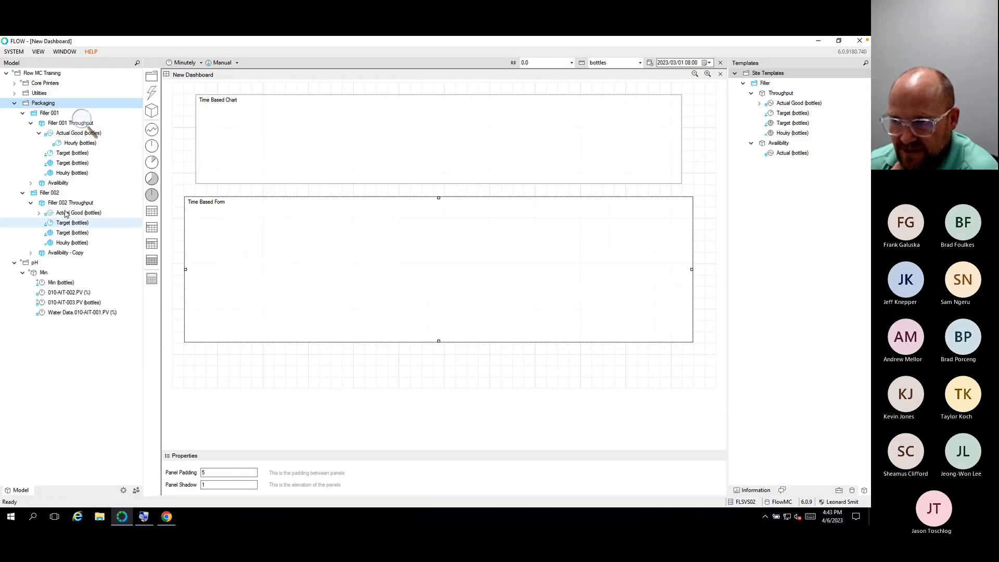
Step: Open Filler 001's Availability Actual measure, which previews 20.0 bottles
click(30, 184)
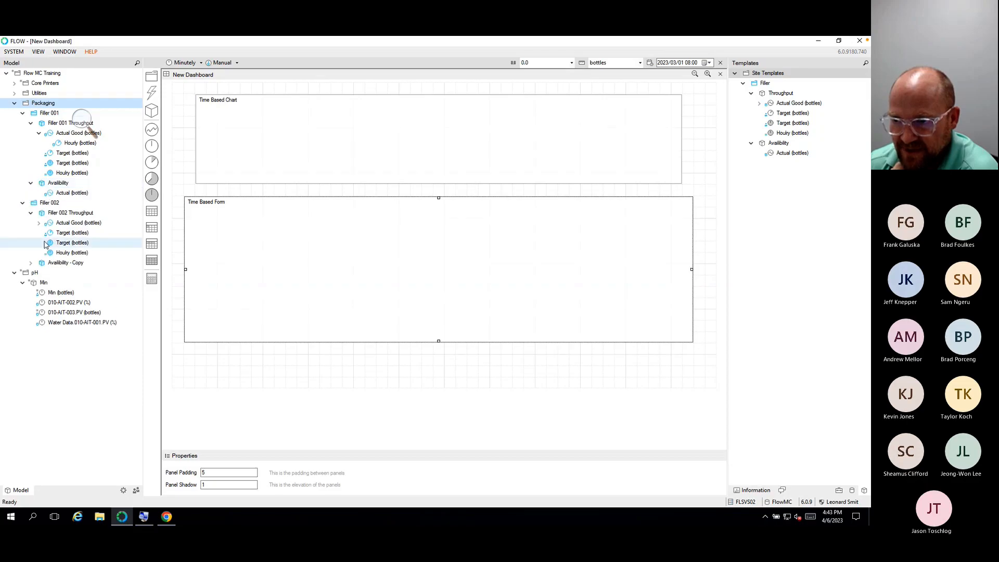
click(69, 196)
double_click(70, 198)
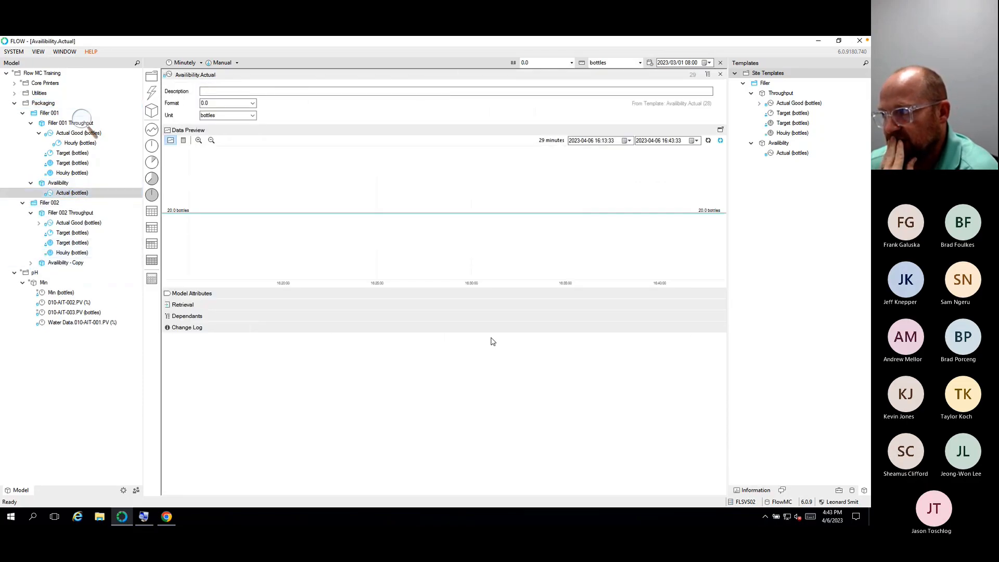
Step: Extend the Availability Actual preview to 24 hours, inspect it enlarged, then expand Availability - Copy
click(590, 140)
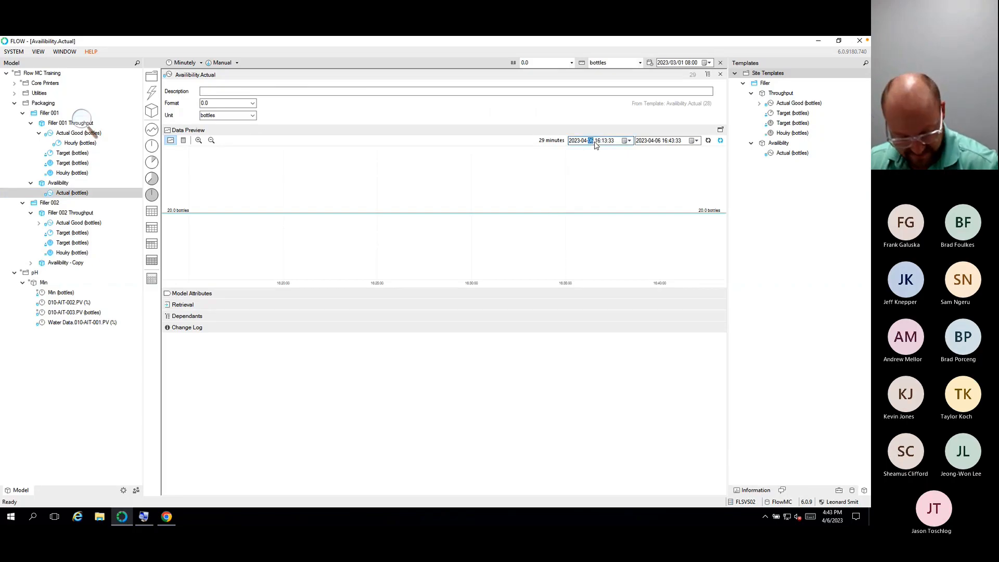
click(707, 141)
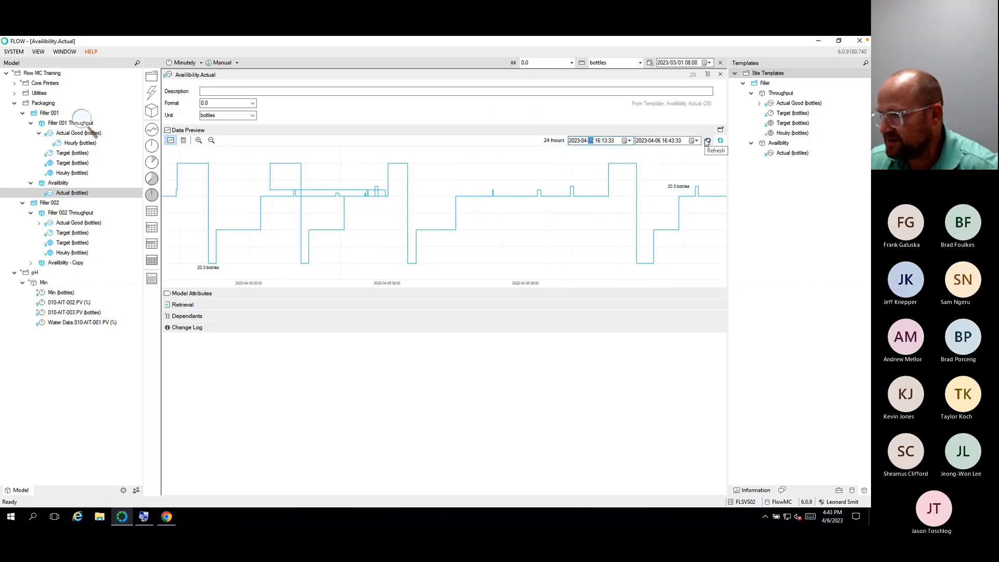
click(720, 130)
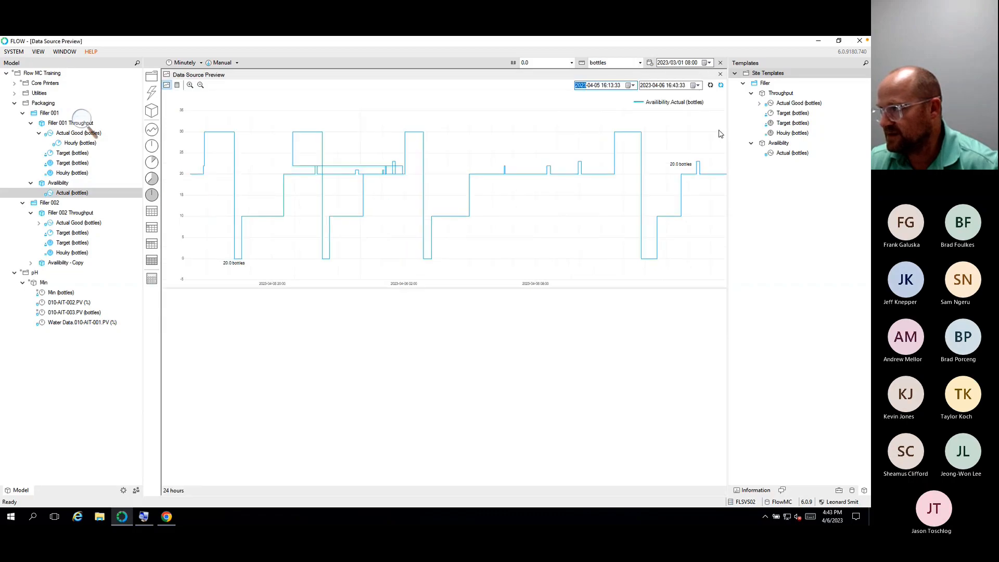
scroll(576, 167, up, 2)
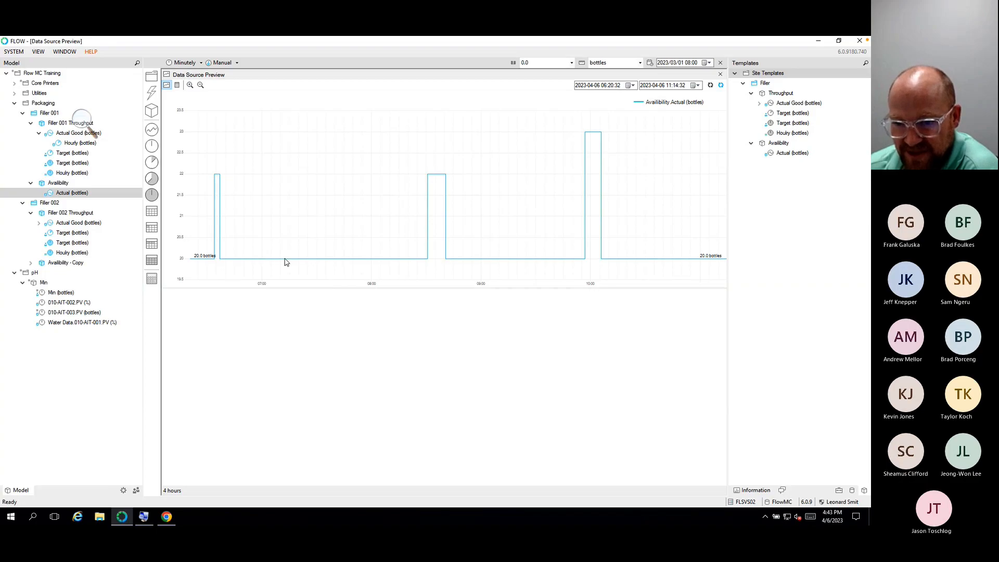
click(720, 74)
click(31, 262)
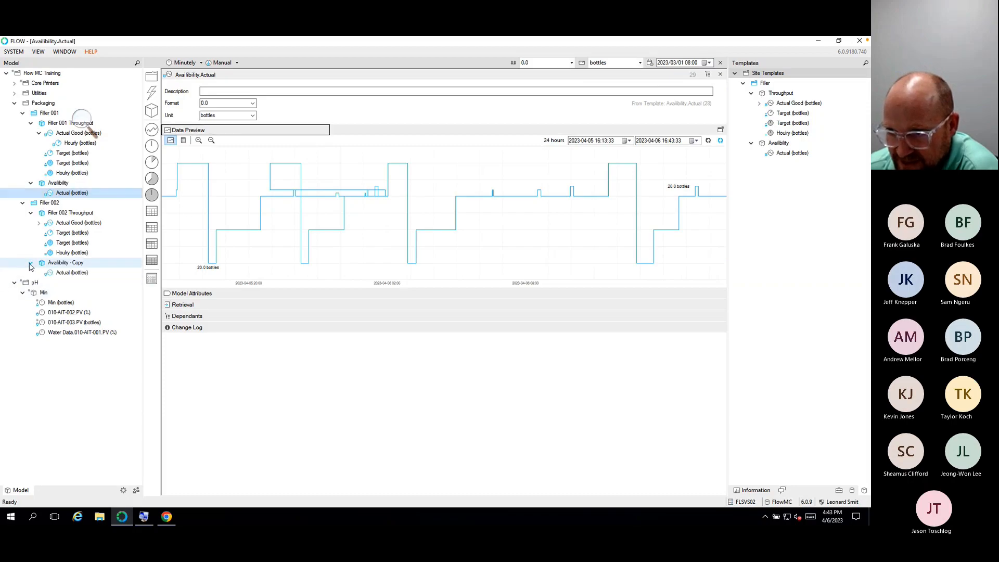
Step: Review Availability - Copy's Actual measure, its Equipment Number 002 attribute and one-day-earlier preview, then close it
click(65, 272)
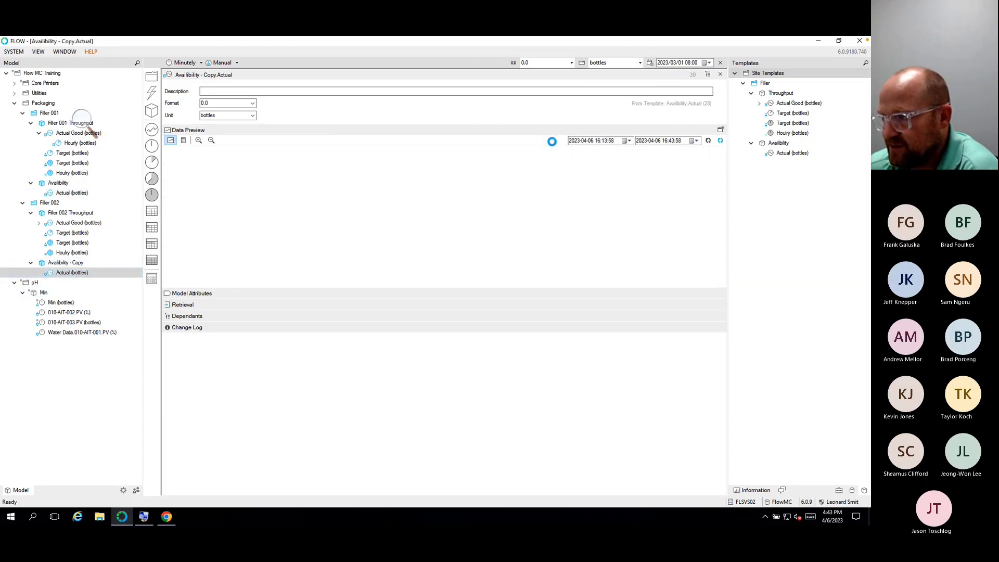
click(193, 294)
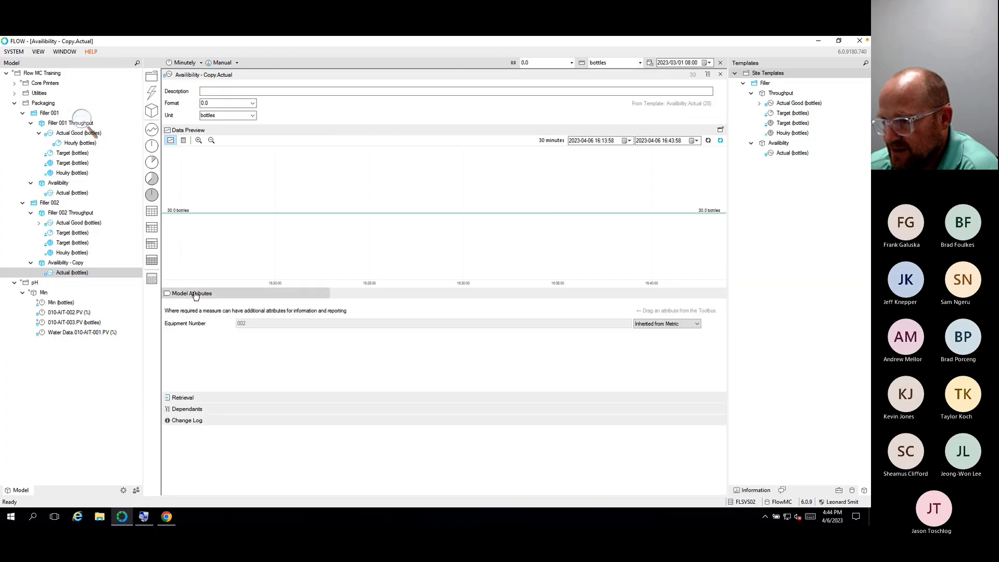
click(593, 141)
key(Down)
click(710, 142)
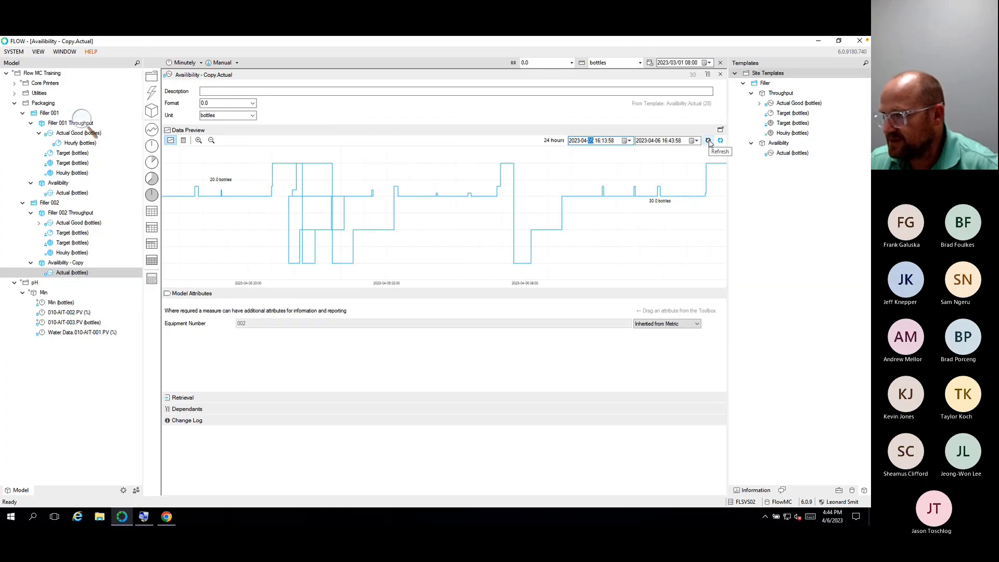
click(720, 74)
click(720, 74)
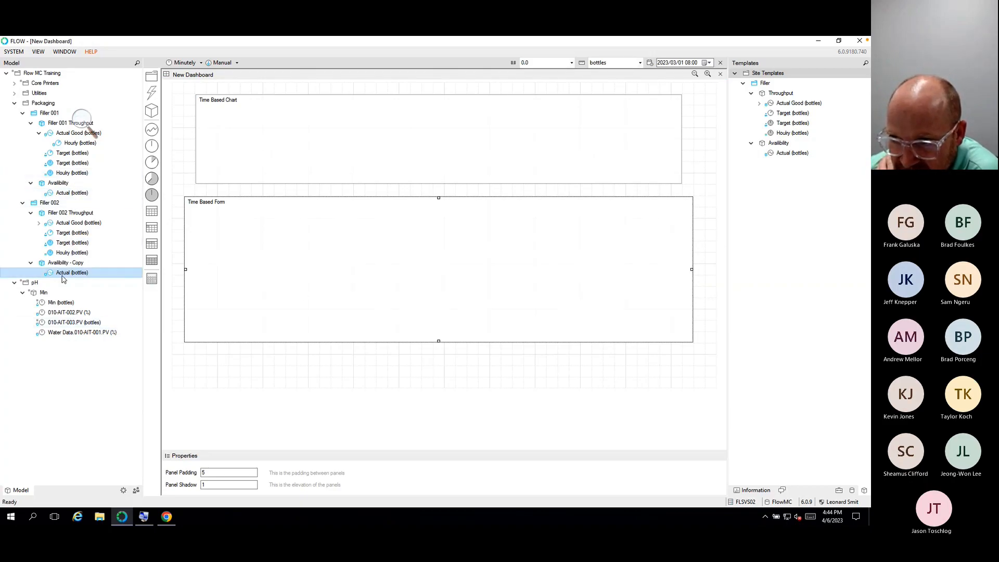
Step: Copy the Throughput template's Equipment Number based instantiated name pattern
click(58, 182)
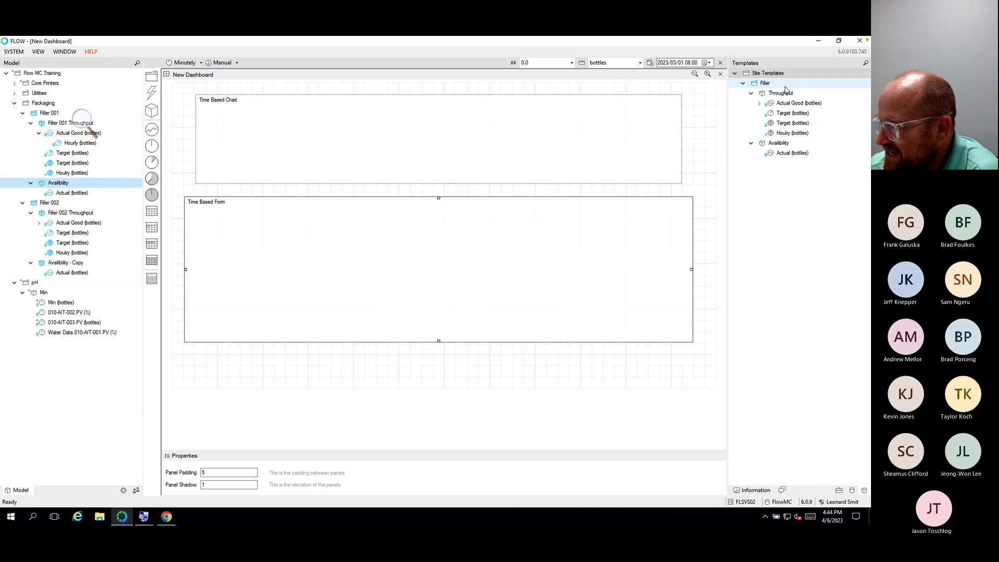
click(779, 145)
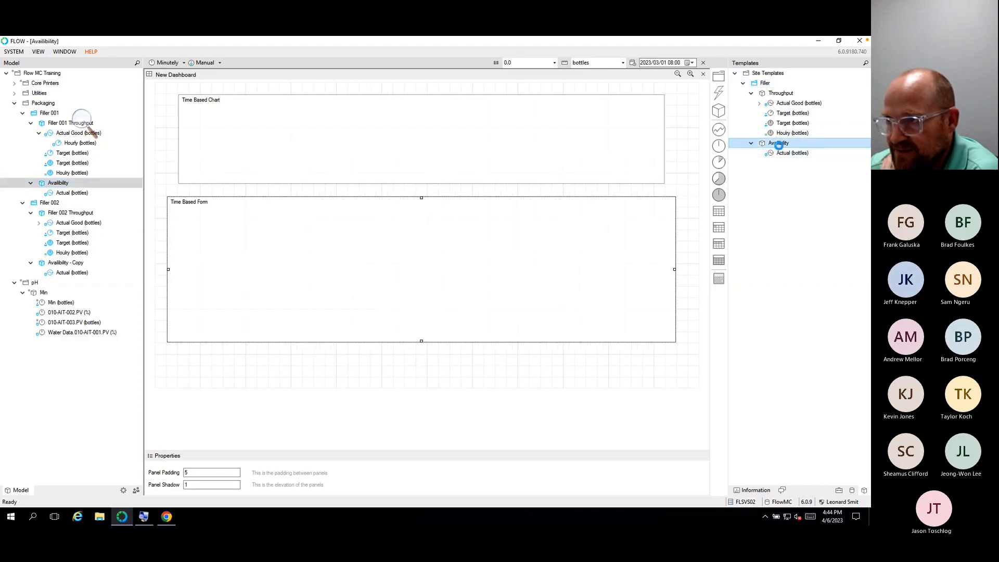
click(781, 94)
drag(318, 86, 179, 90)
key(ctrl+c)
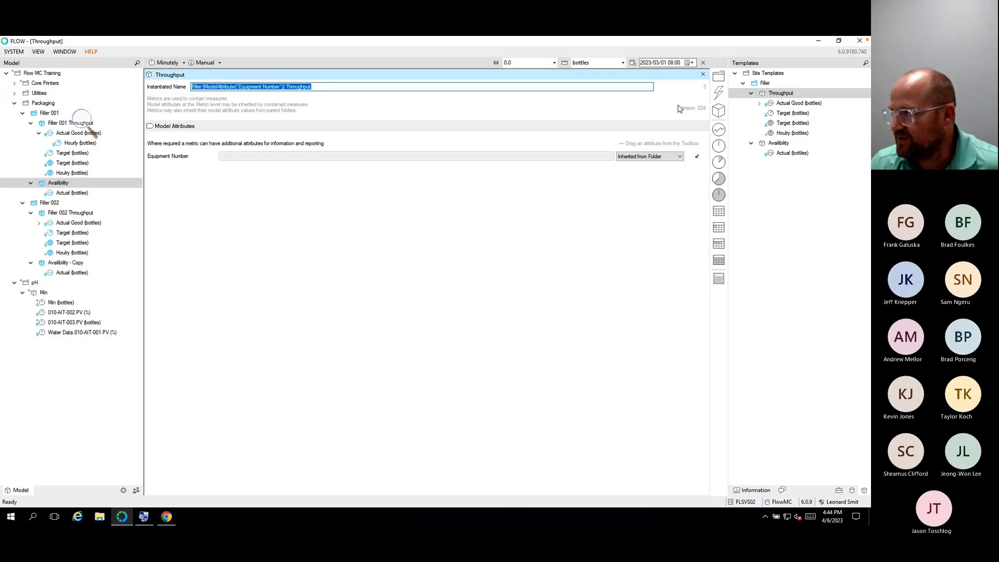
click(703, 74)
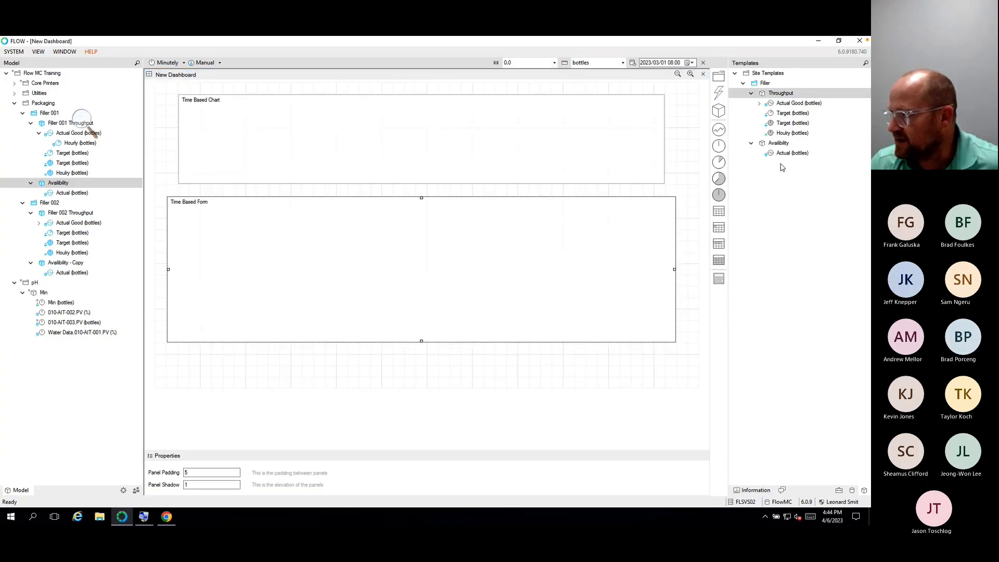
Step: Paste that pattern into the Availability template's instantiated name and close the New Dashboard
click(778, 143)
click(281, 86)
key(ctrl+v)
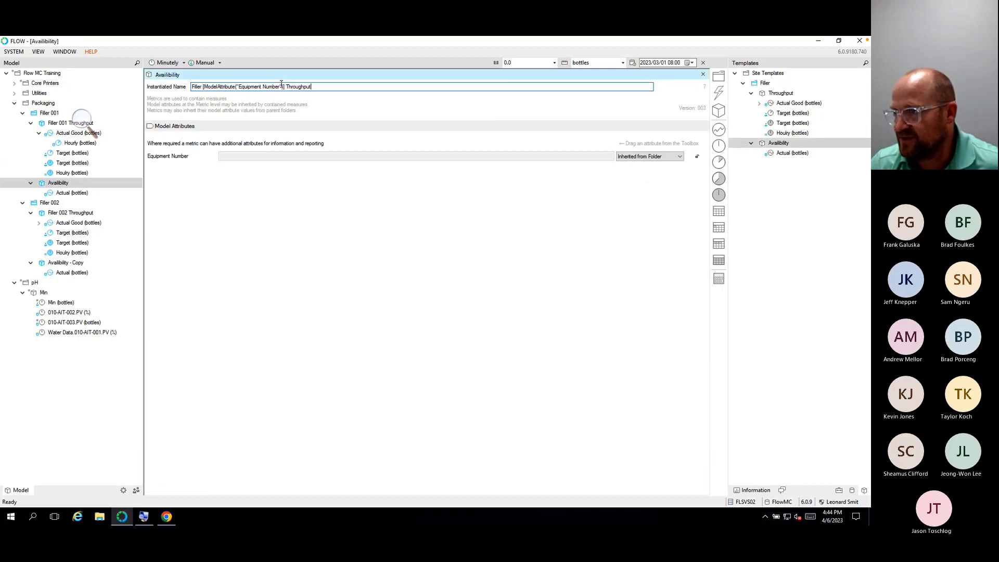
click(703, 74)
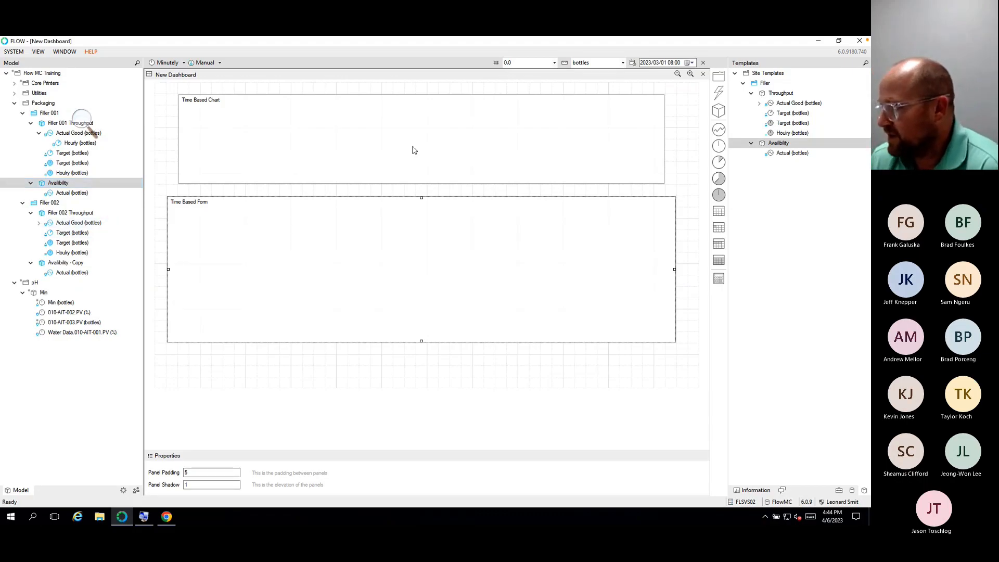
click(702, 74)
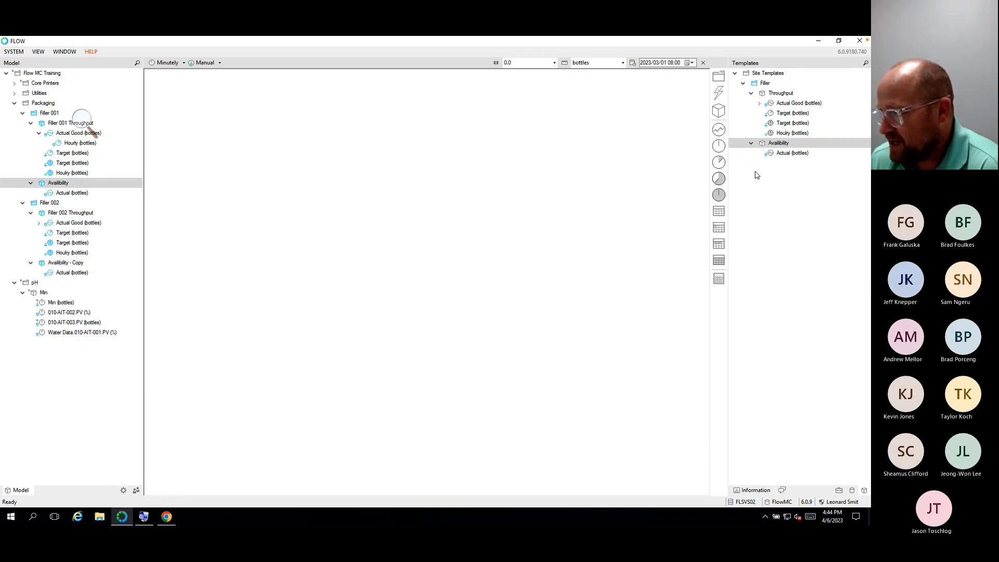
Step: Add a Running measure under the template's Actual measure and give Actual the unit hrs
drag(774, 156, 716, 166)
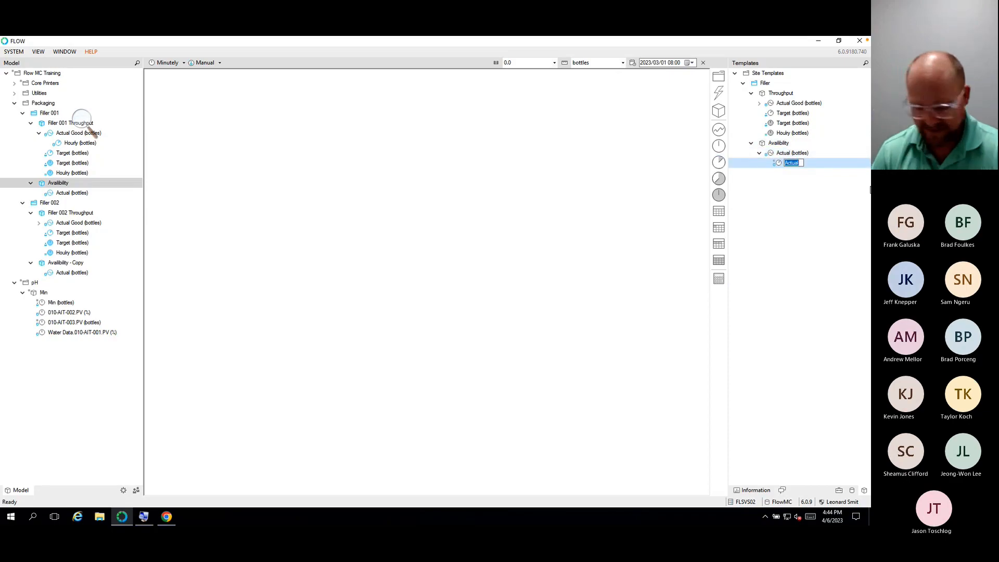
text(Ti)
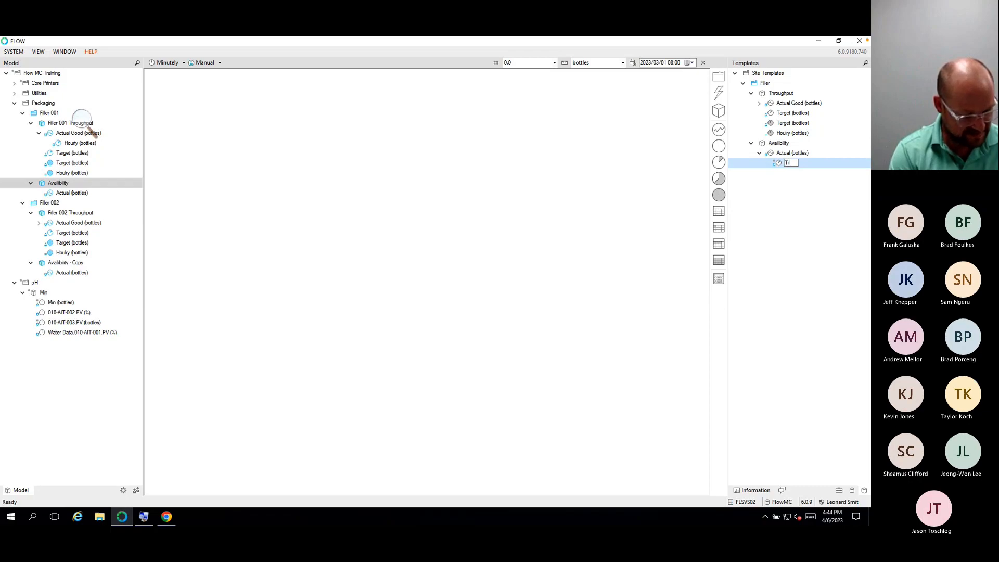
text(me in state)
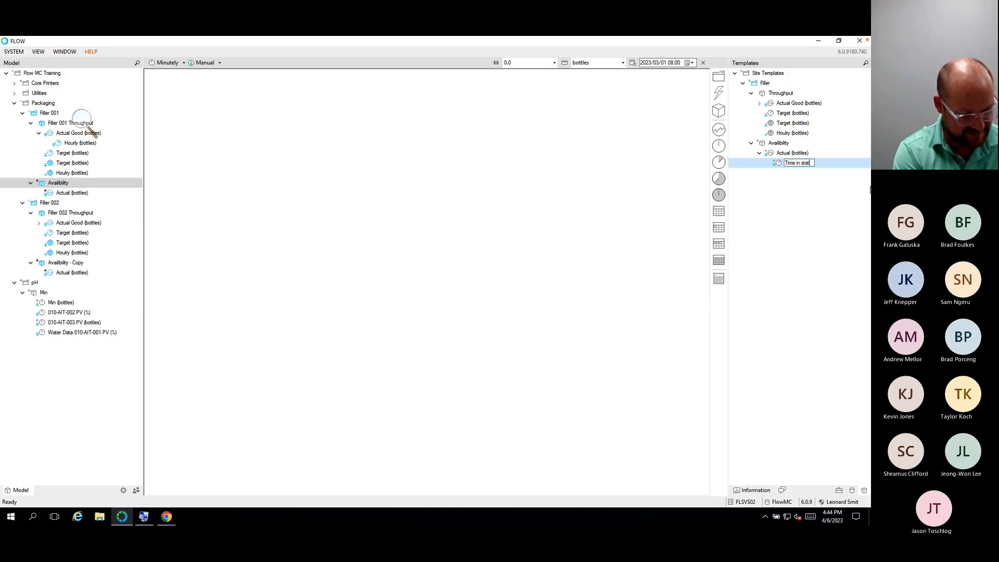
key(BackSpace)
key(BackSpace)
key(BackSpace)
key(BackSpace)
key(BackSpace)
key(BackSpace)
key(BackSpace)
key(BackSpace)
key(BackSpace)
key(BackSpace)
key(BackSpace)
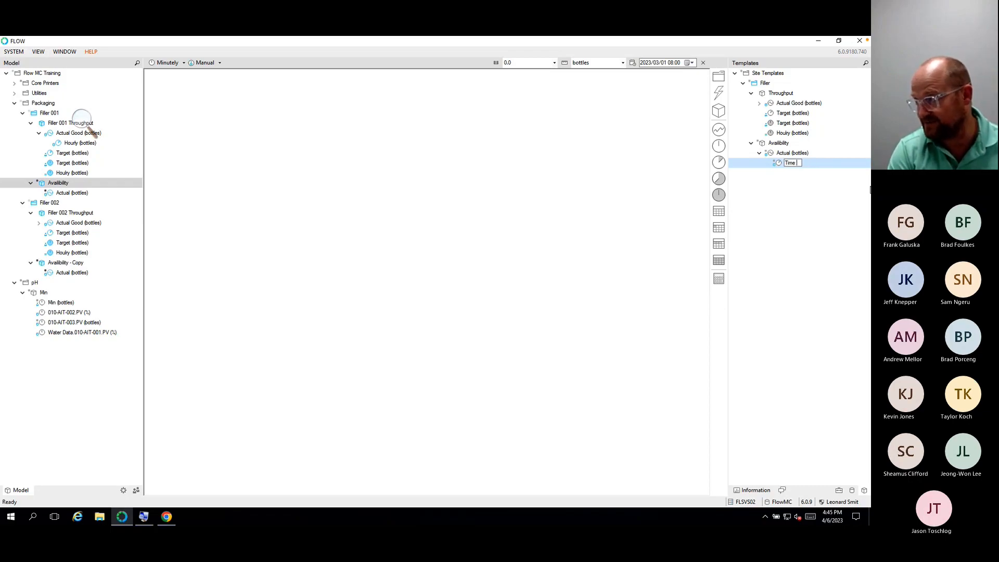
text(Running)
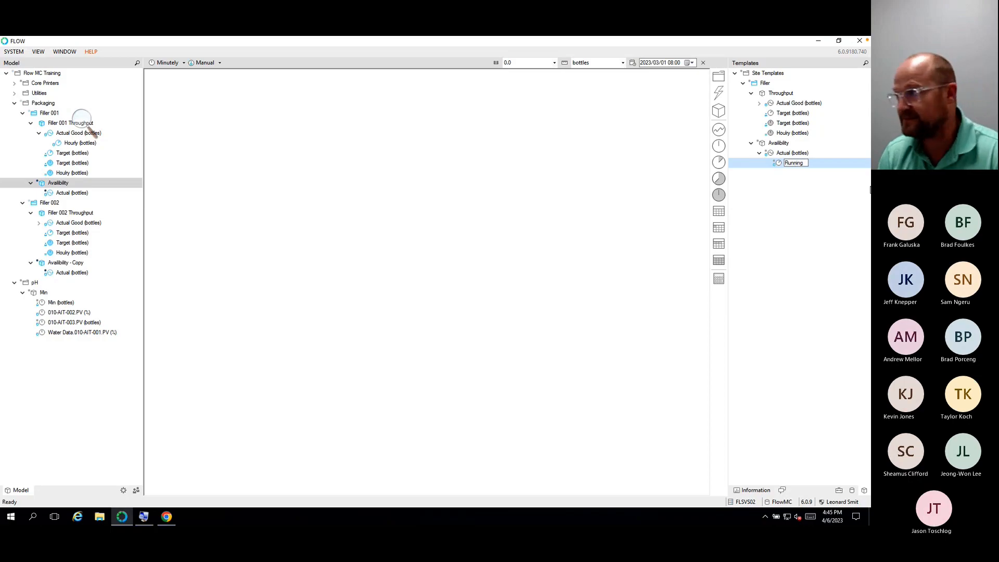
key(Return)
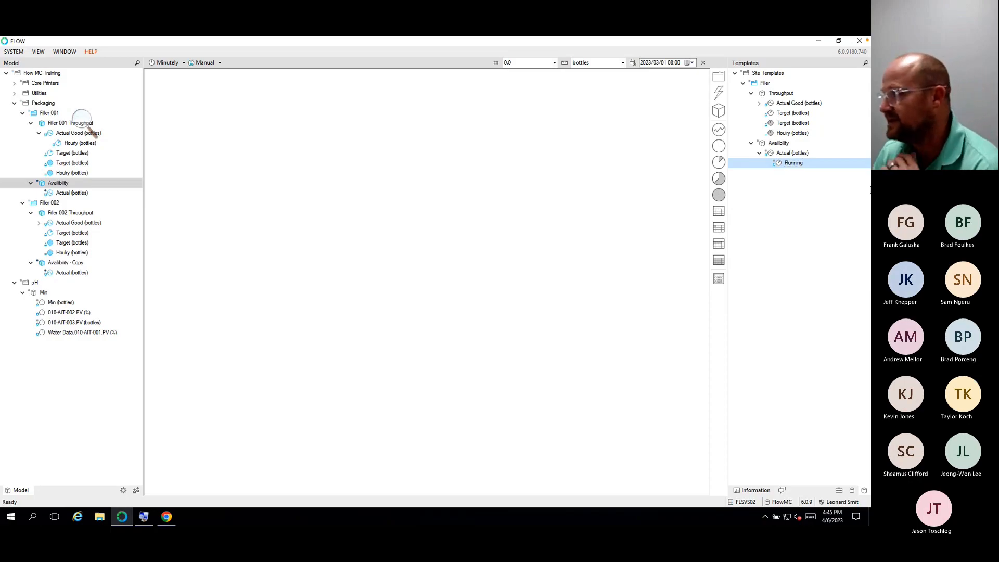
double_click(792, 153)
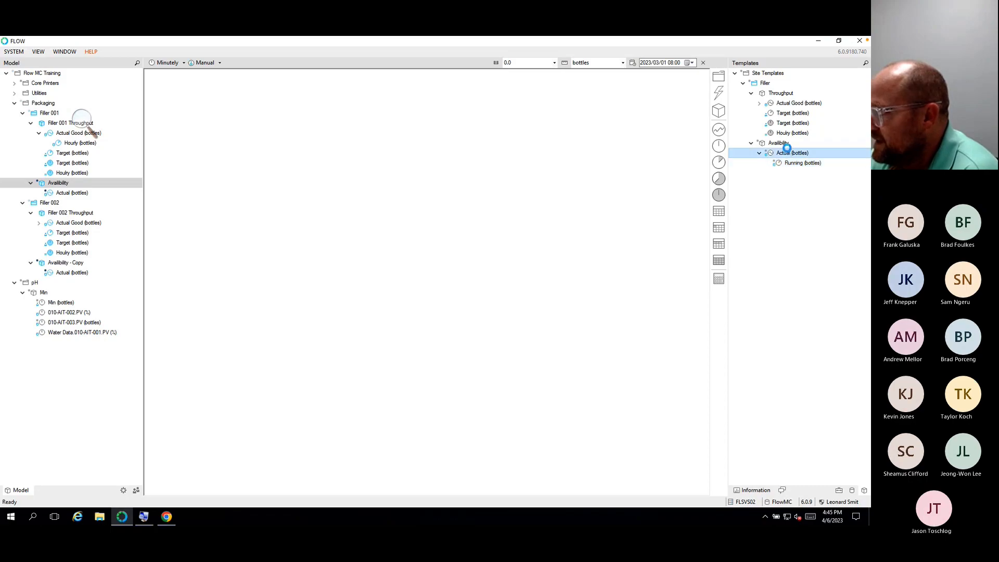
double_click(213, 115)
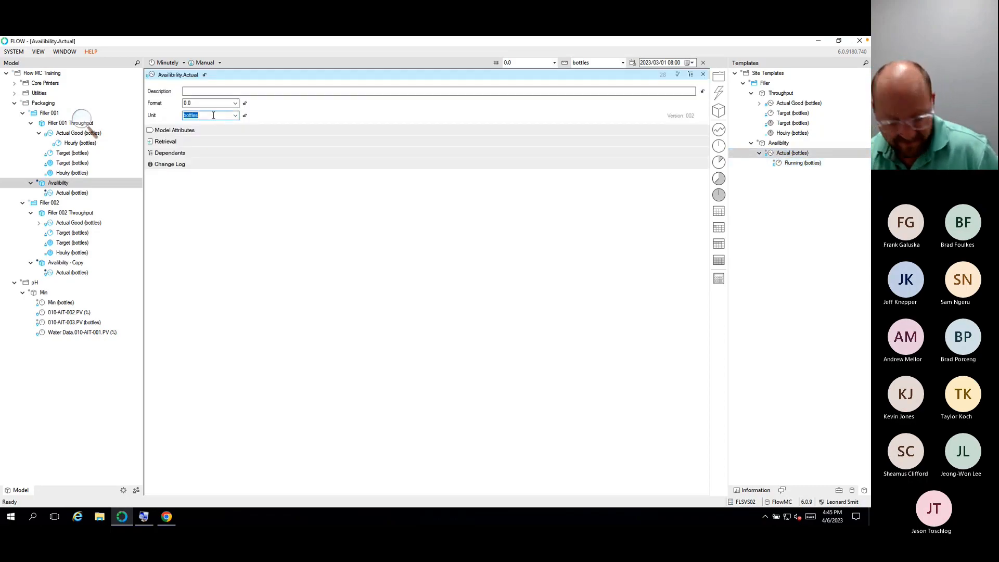
text(hrs)
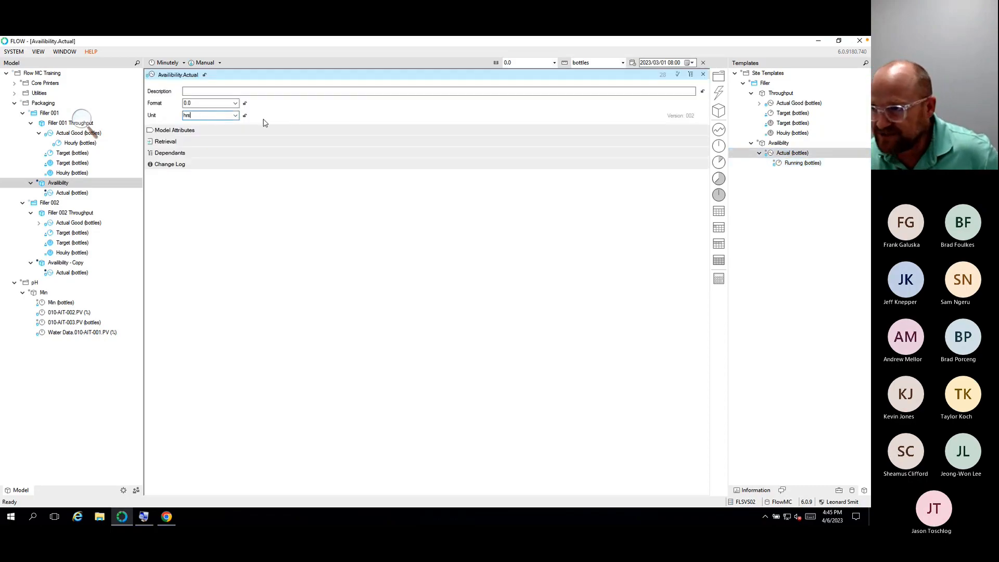
click(703, 75)
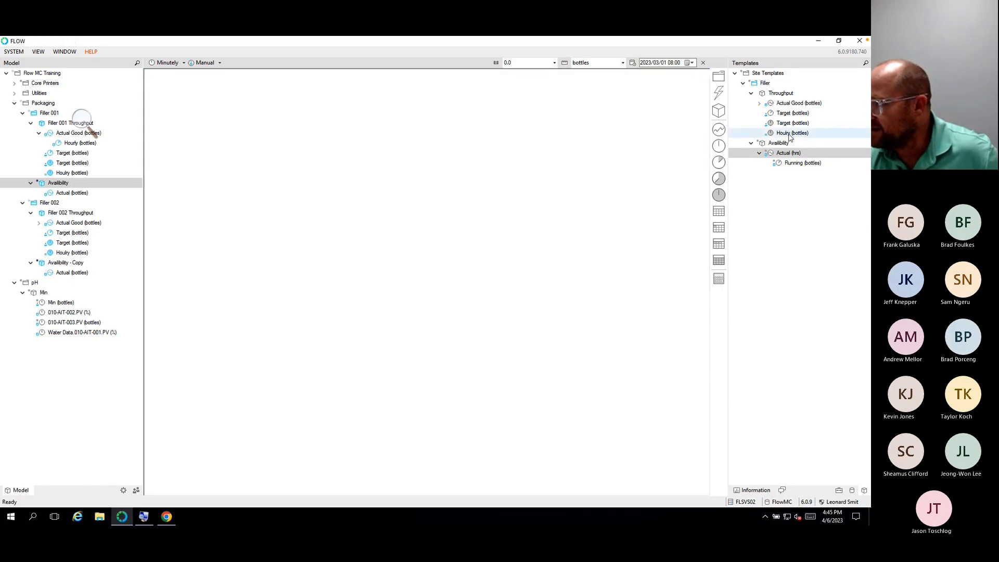
Step: Set Running to hrs, aggregating Time in State for state 20 with scaling factor 1
double_click(796, 163)
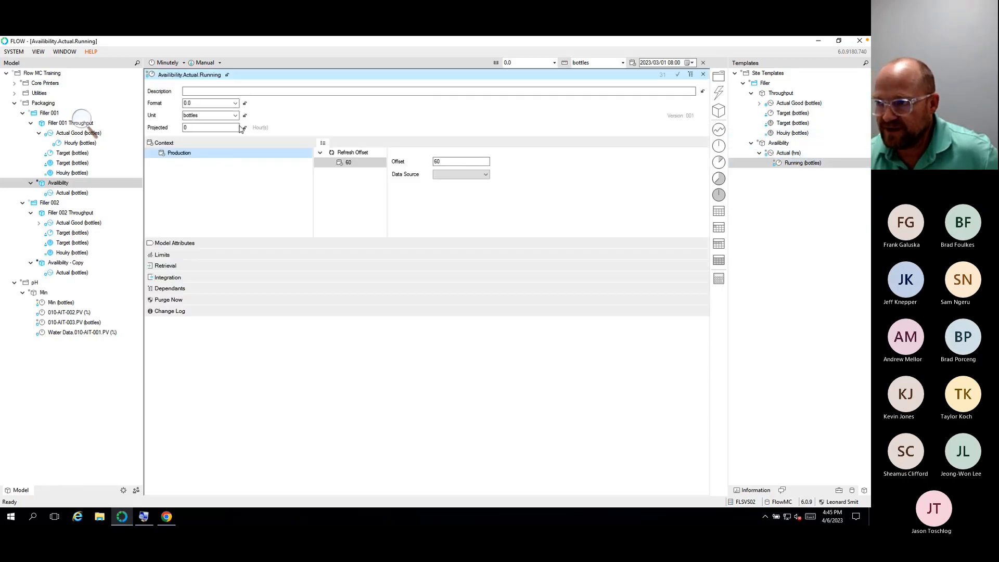
click(235, 115)
click(190, 143)
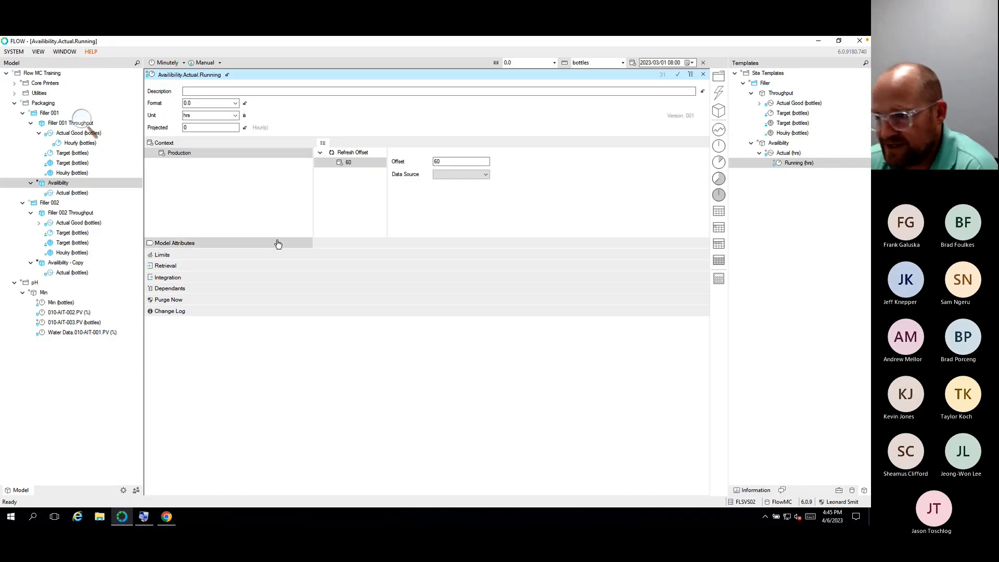
click(182, 271)
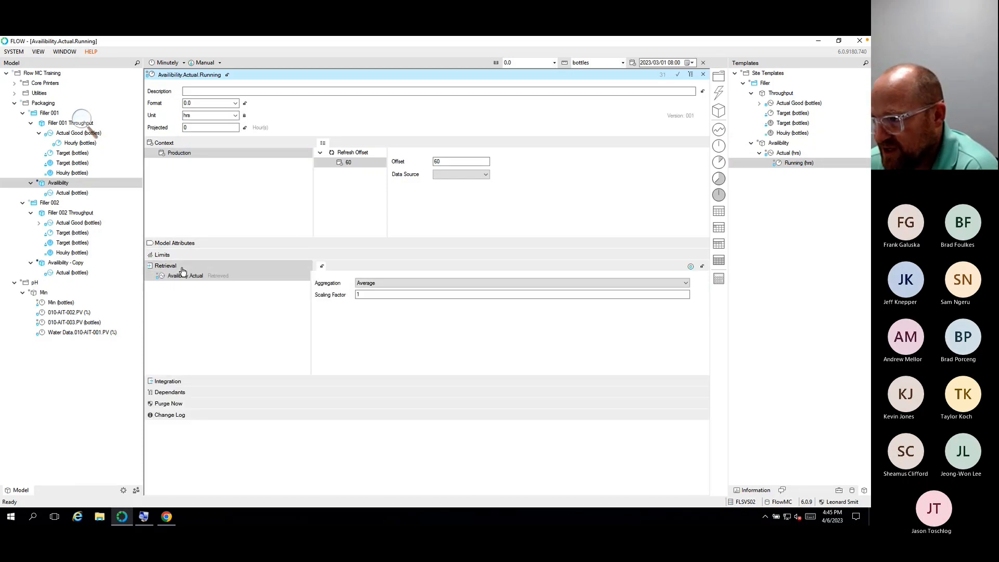
click(389, 288)
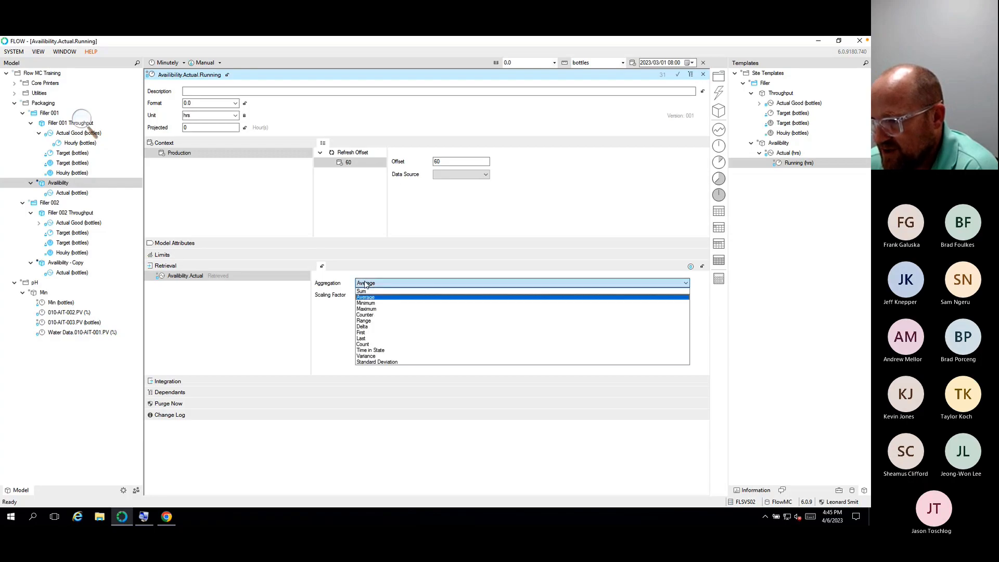
click(362, 350)
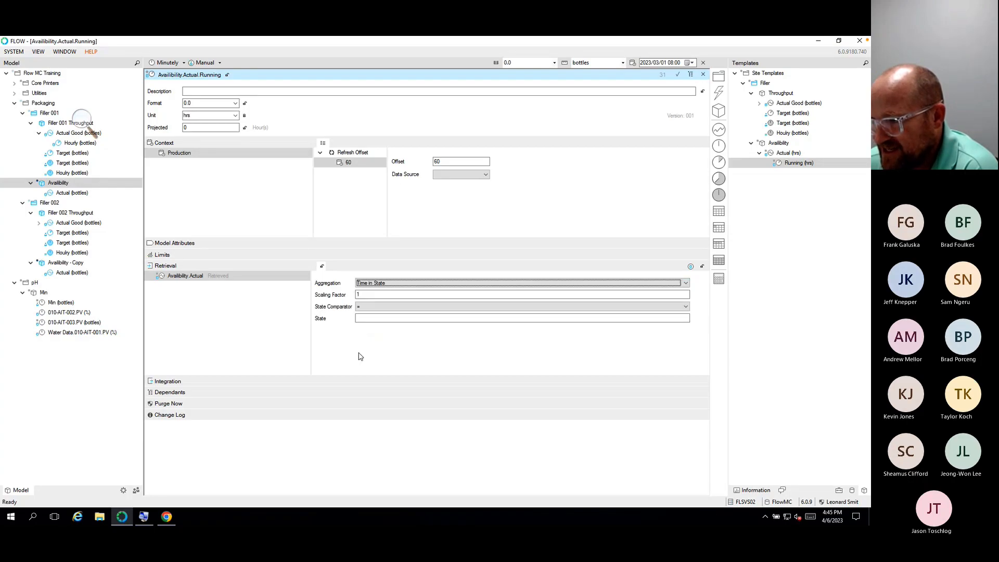
click(362, 318)
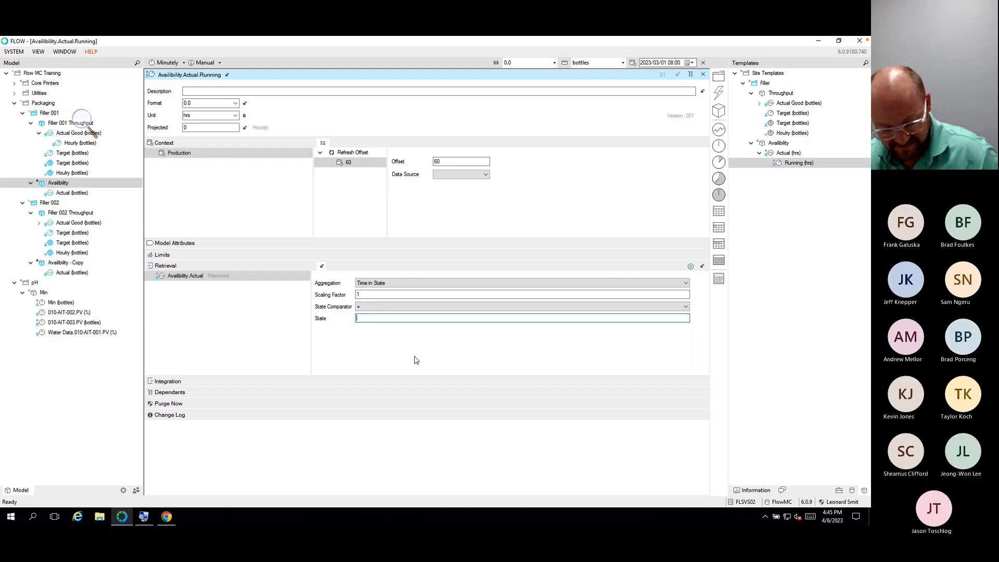
text(20)
click(385, 294)
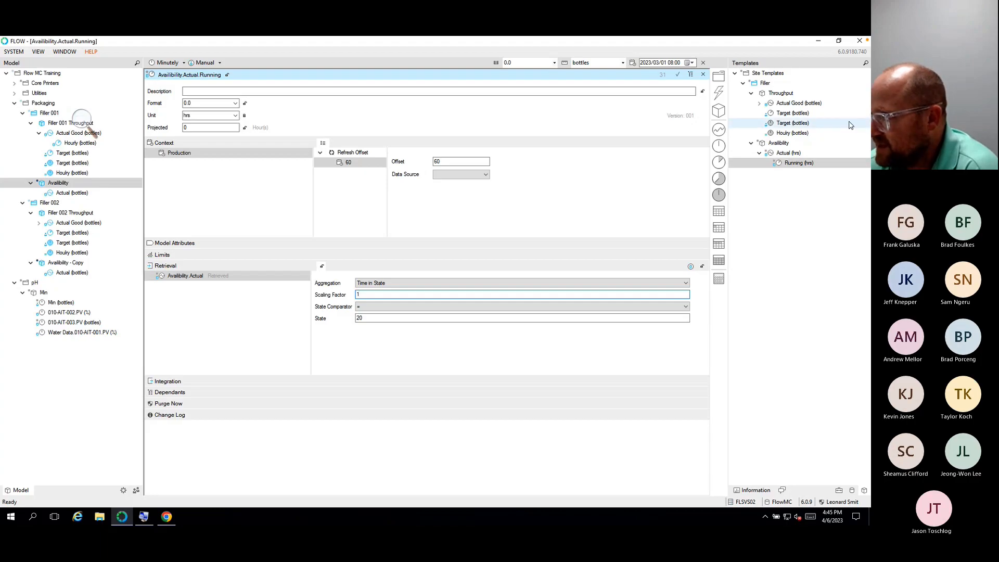
click(703, 75)
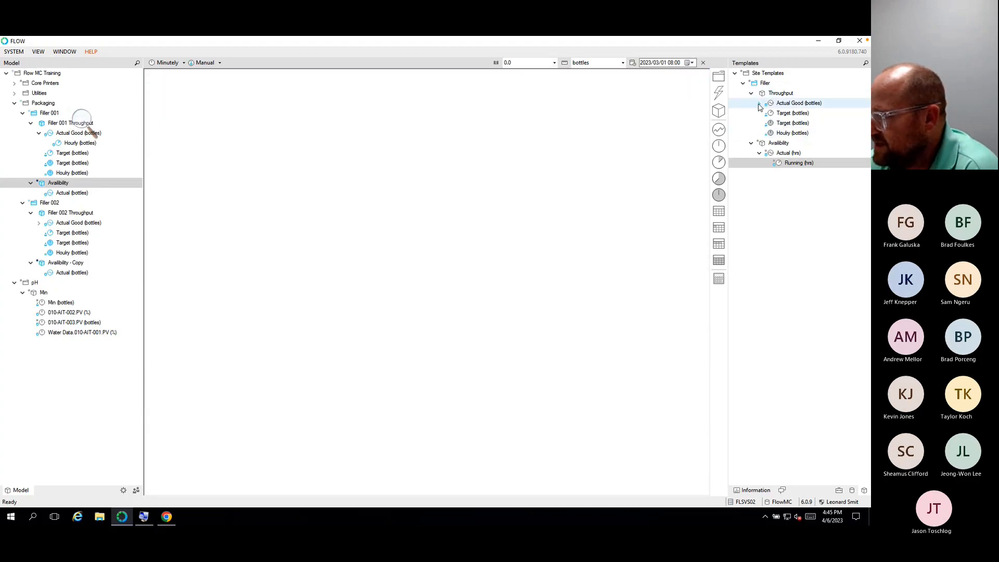
Step: Recursively update the Packaging model, then deploy it and all its contents
right_click(765, 82)
click(757, 92)
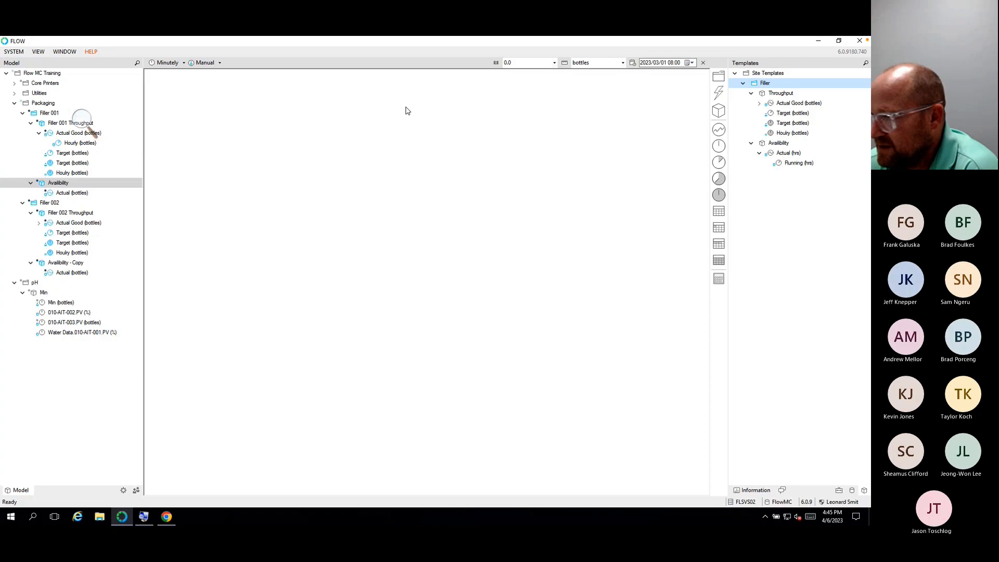
right_click(18, 106)
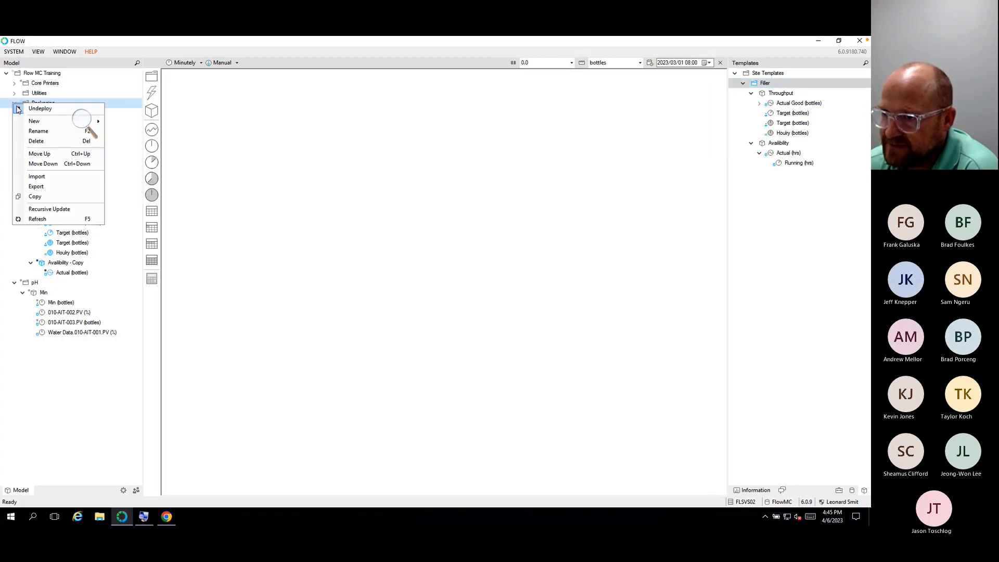
click(43, 209)
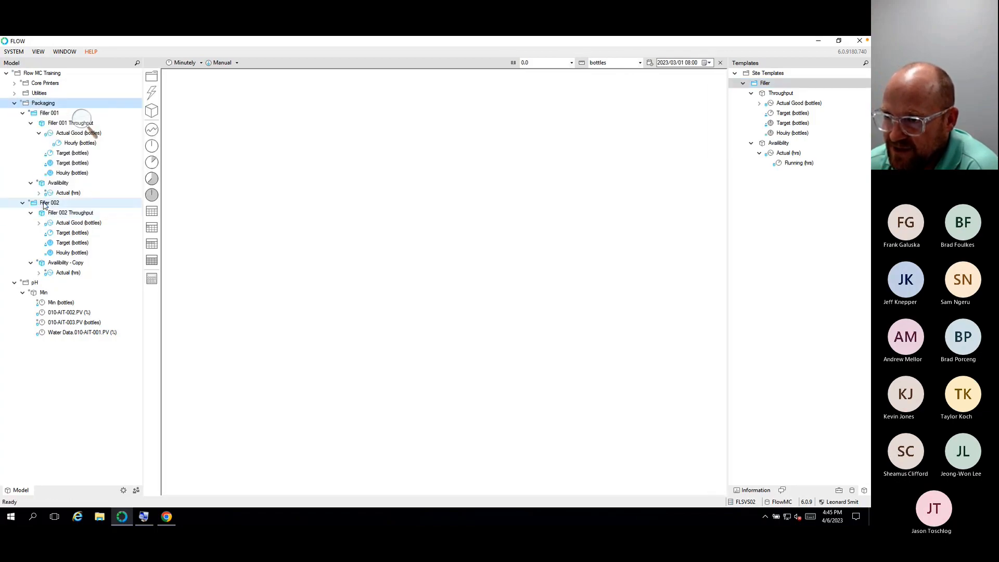
right_click(41, 103)
click(49, 114)
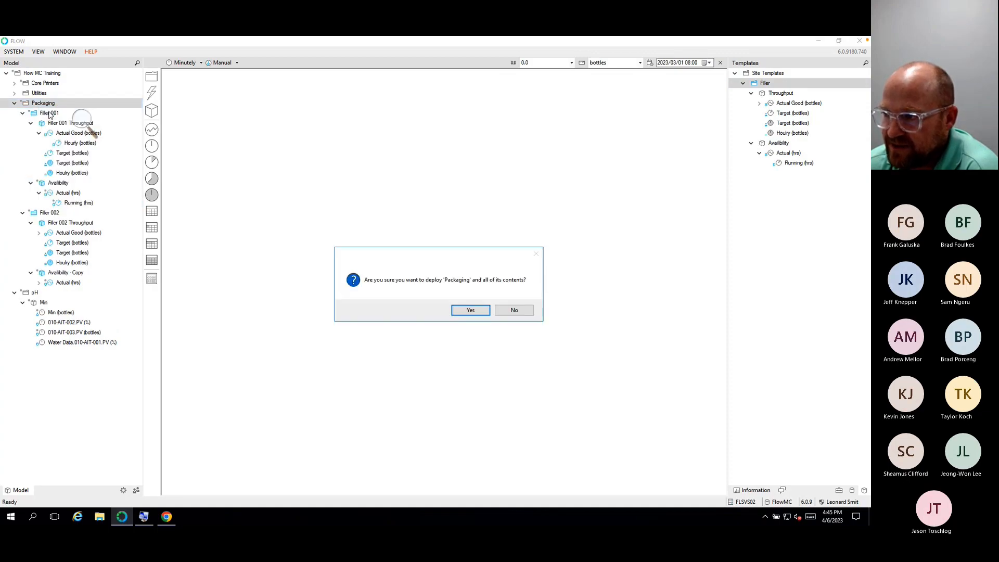
click(462, 310)
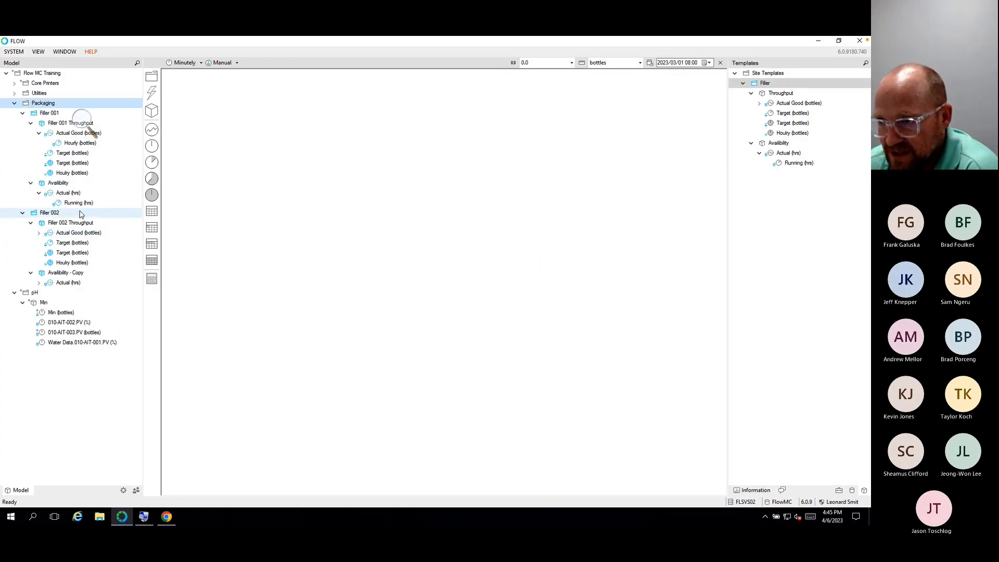
Step: Review Filler 001's Running (hrs) hourly values in table view
double_click(72, 204)
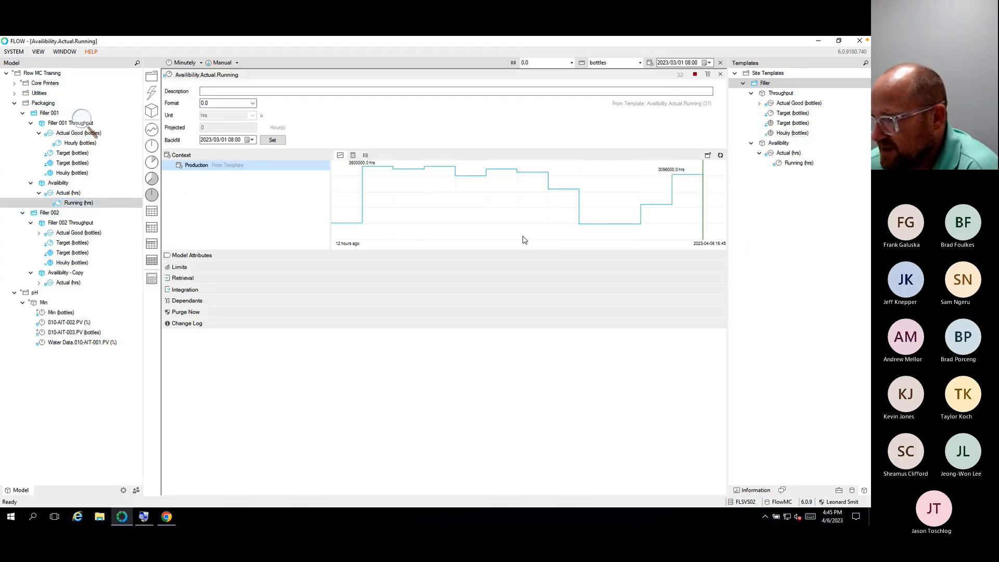
click(353, 155)
drag(420, 213, 367, 233)
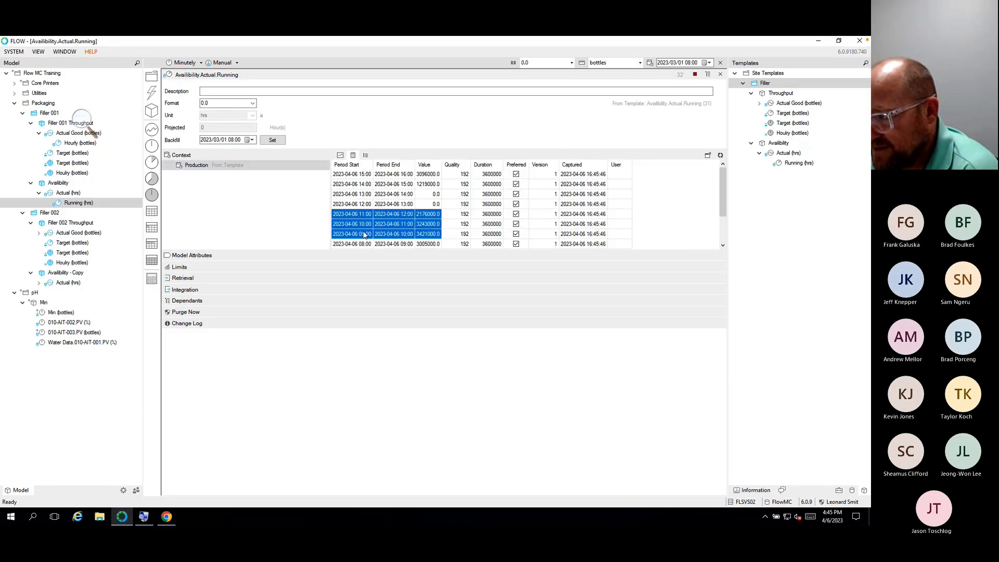
scroll(364, 235, down, 1)
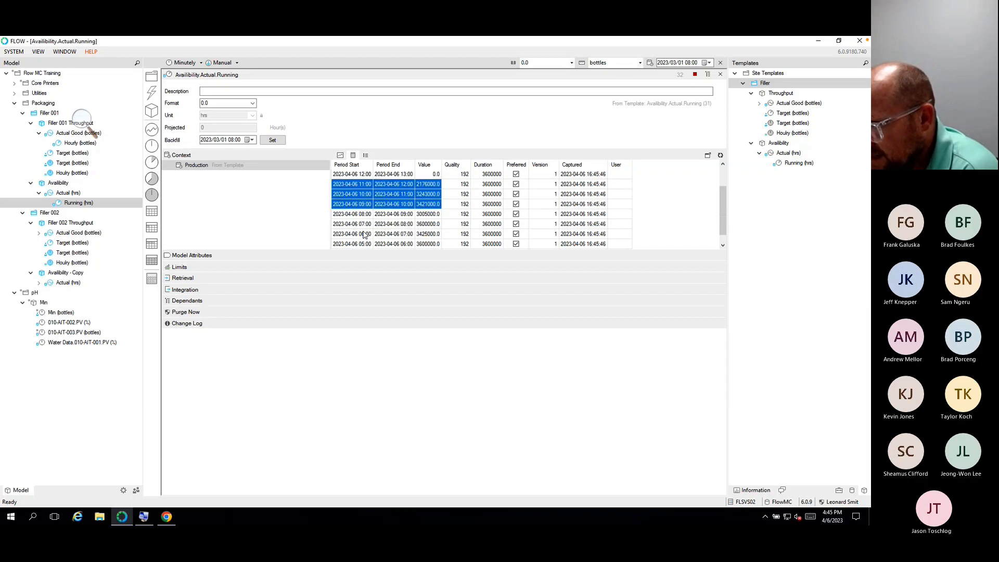
scroll(365, 234, down, 1)
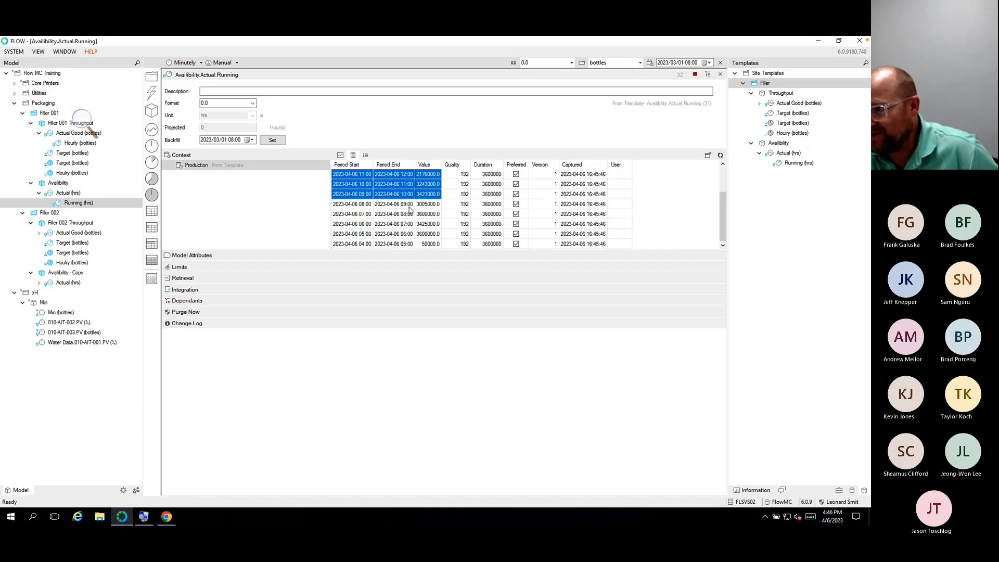
key(ctrl+Left)
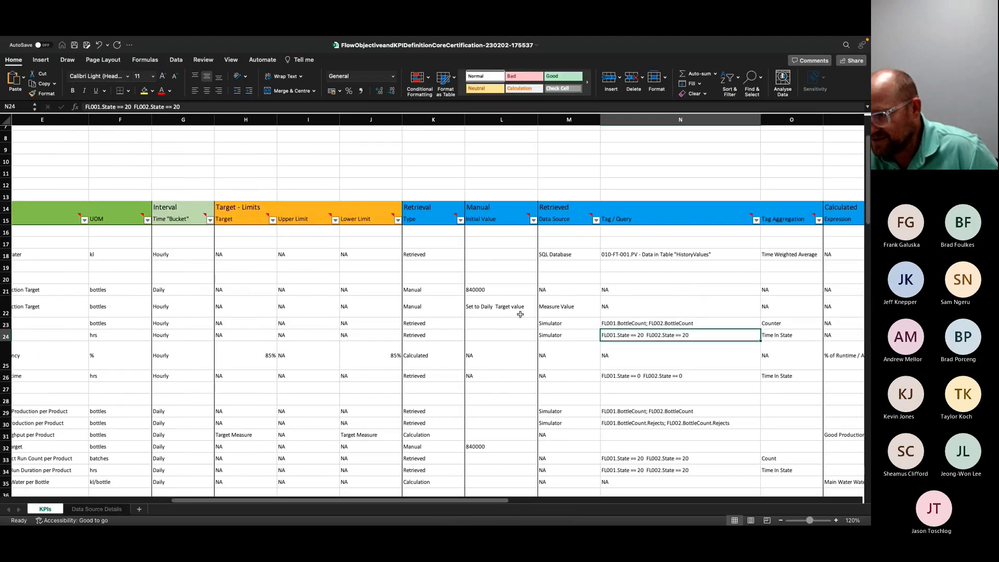
Step: Read the Active KPI's comment that Time in State returns milliseconds and check its hrs unit
drag(326, 503, 637, 523)
scroll(645, 484, right, 2)
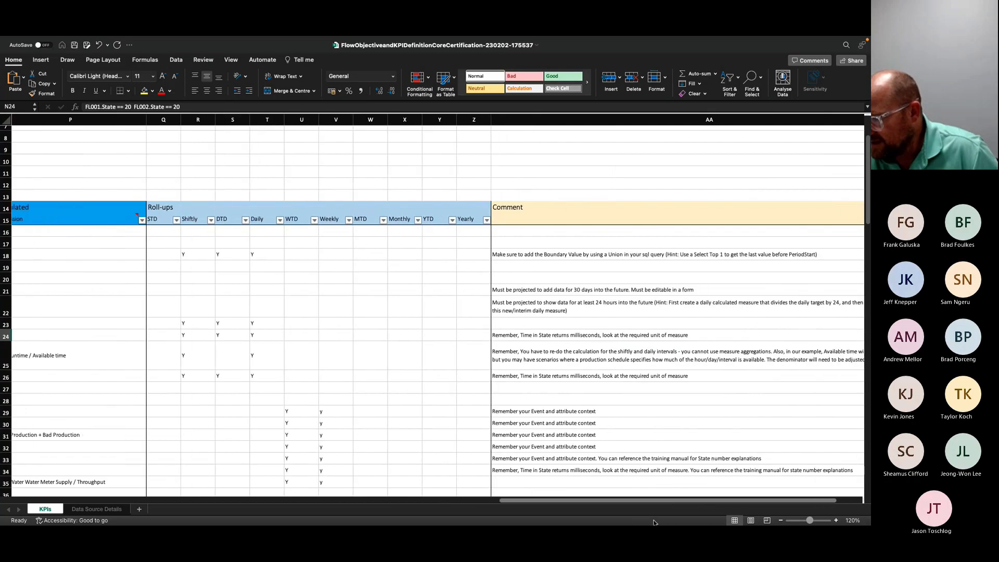
click(575, 336)
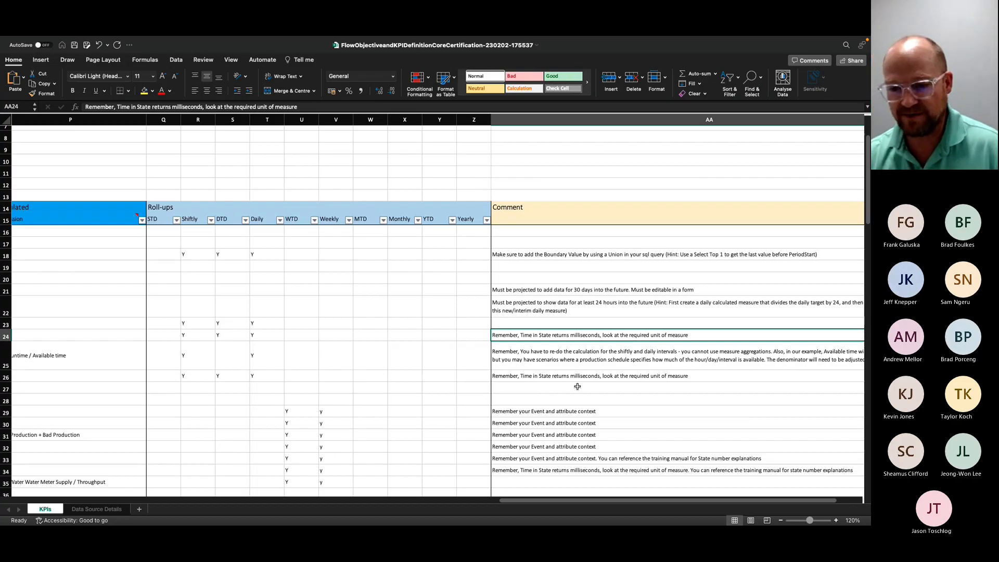
key(super+Tab)
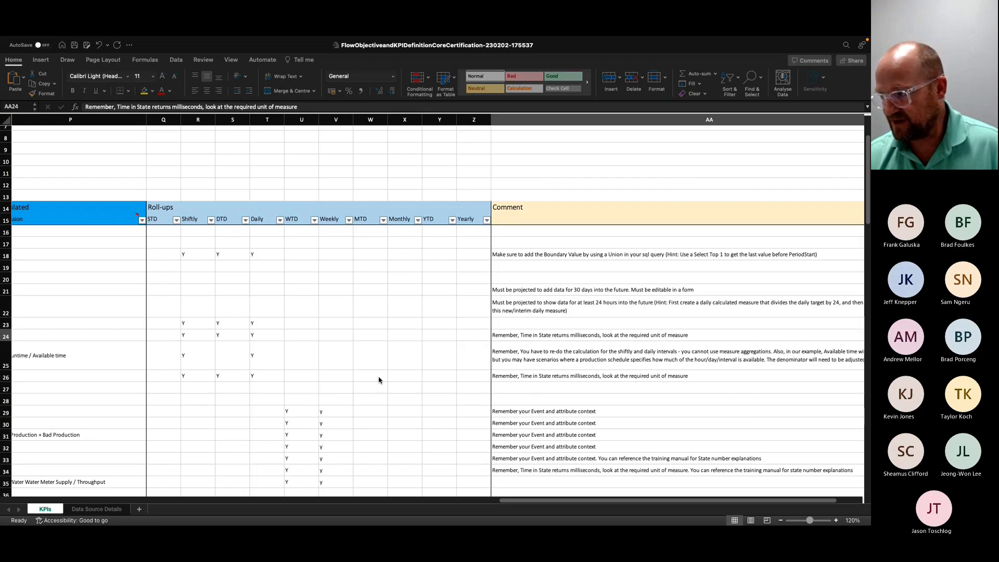
click(624, 336)
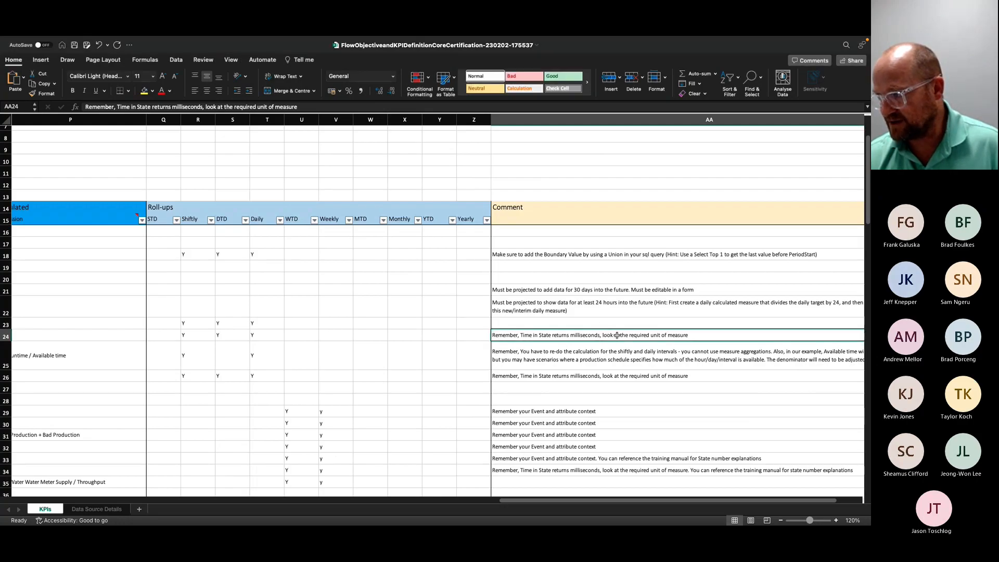
drag(570, 501, 428, 503)
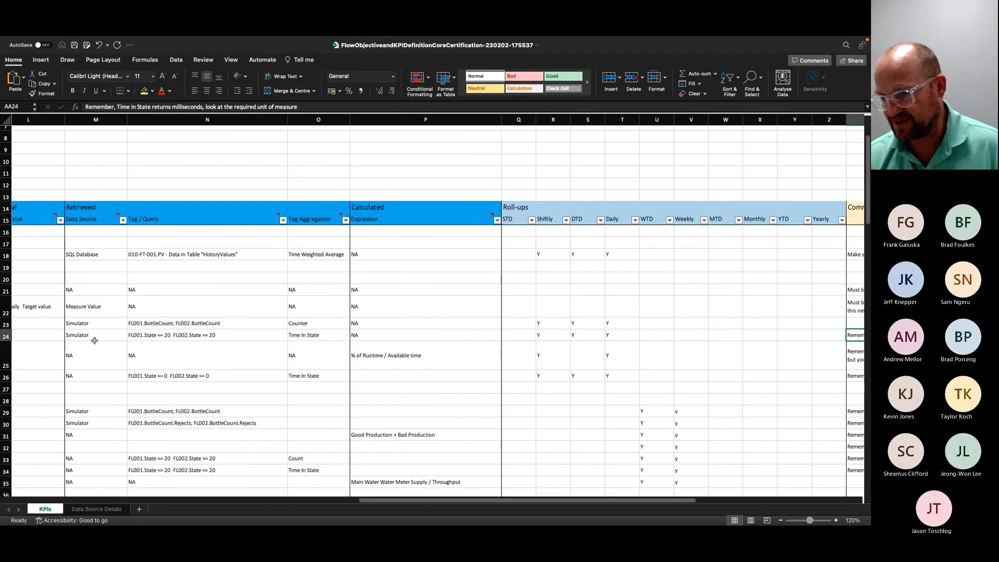
drag(367, 500, 219, 492)
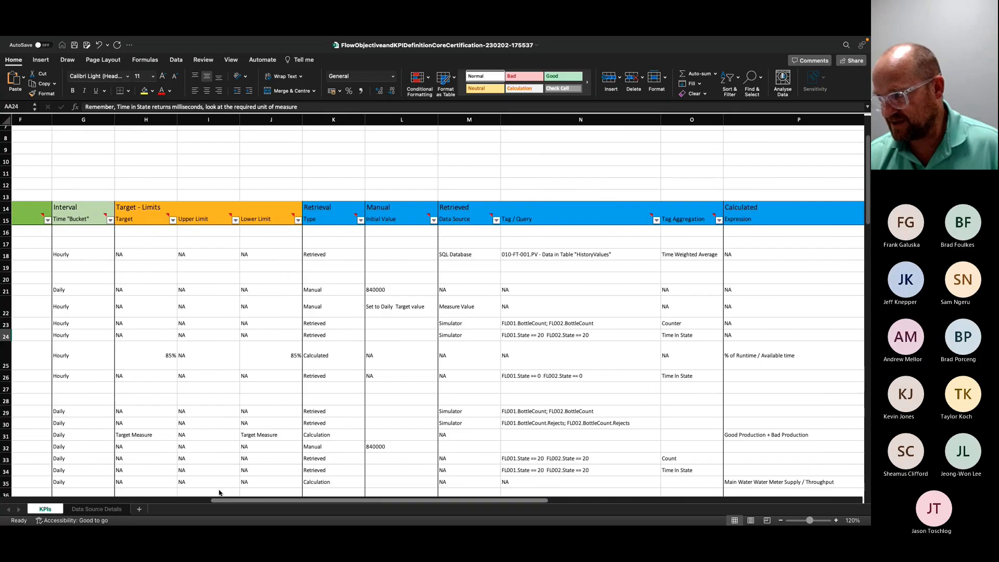
scroll(220, 493, left, 2)
click(144, 338)
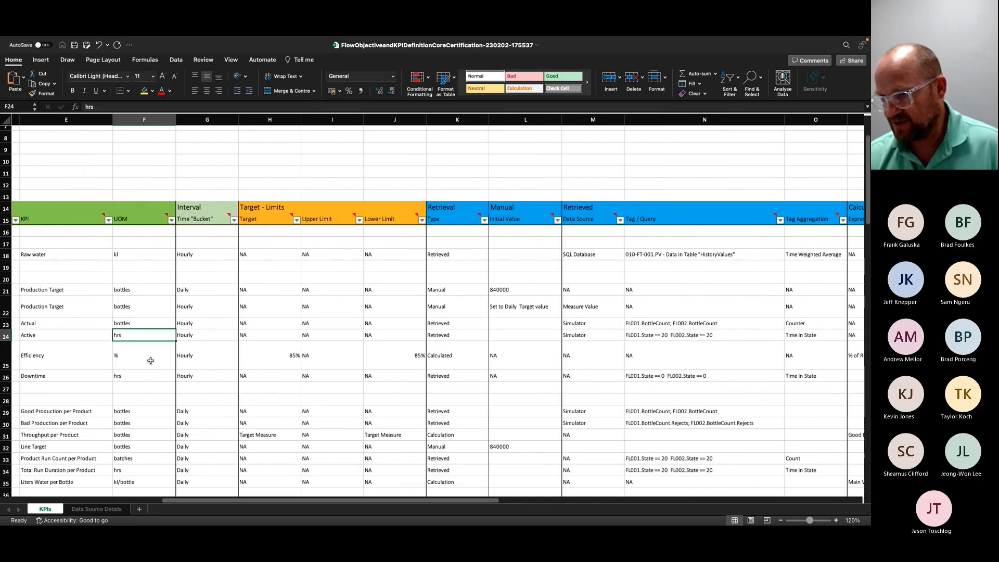
key(ctrl+Right)
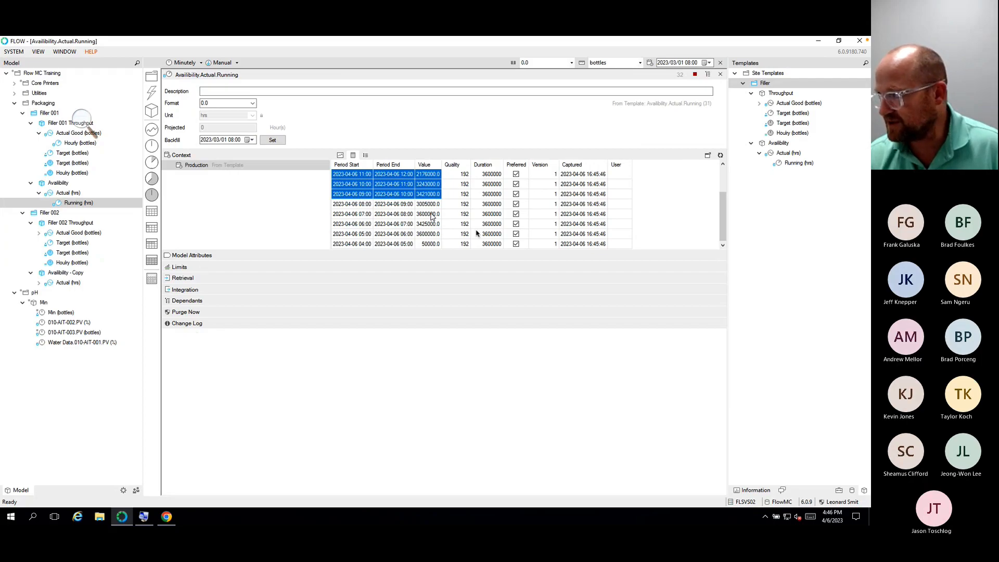
Step: Reopen the Running (hrs) template's retrieval settings, still Time in State with scaling factor 1
click(787, 166)
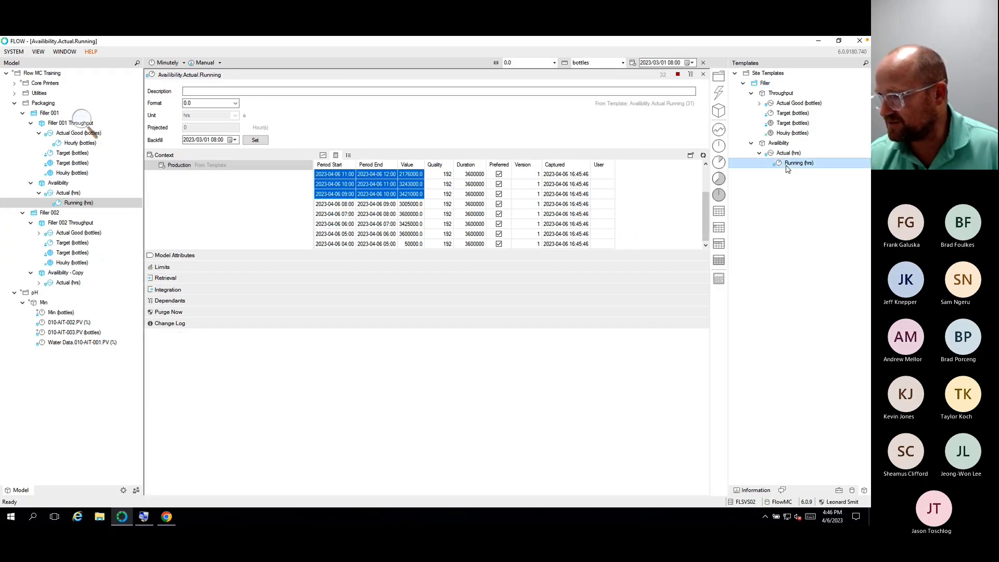
double_click(788, 166)
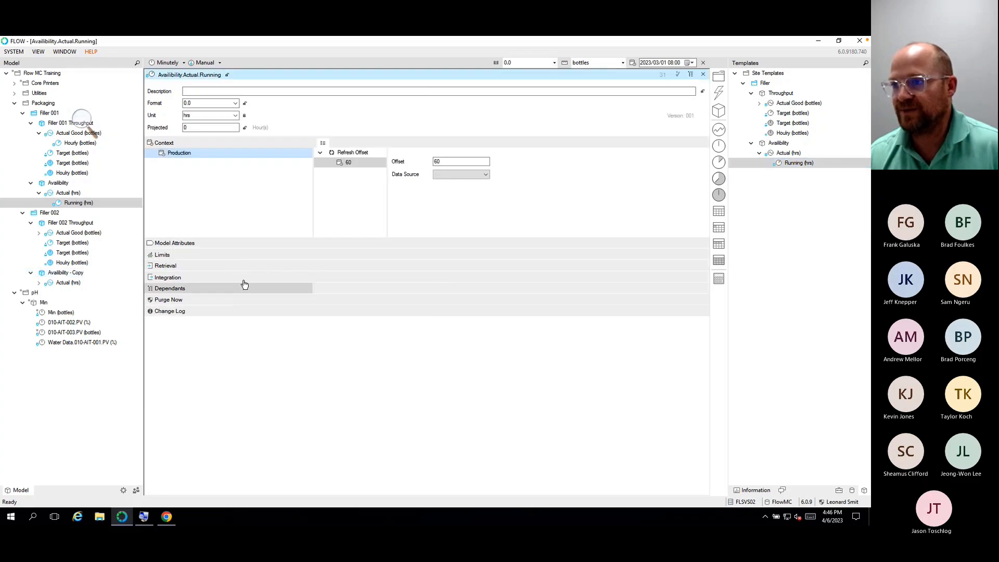
click(162, 255)
click(163, 255)
click(162, 265)
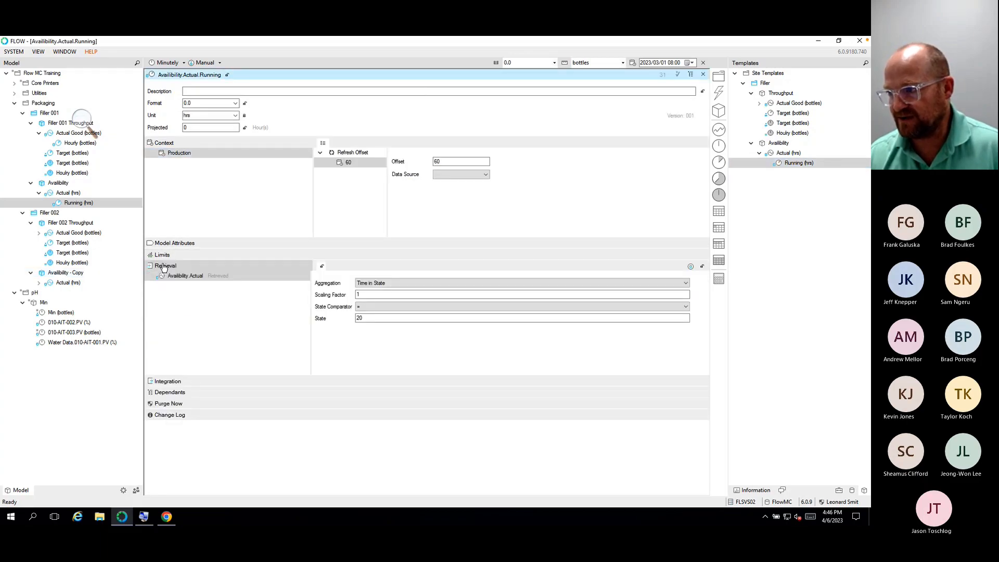
click(374, 293)
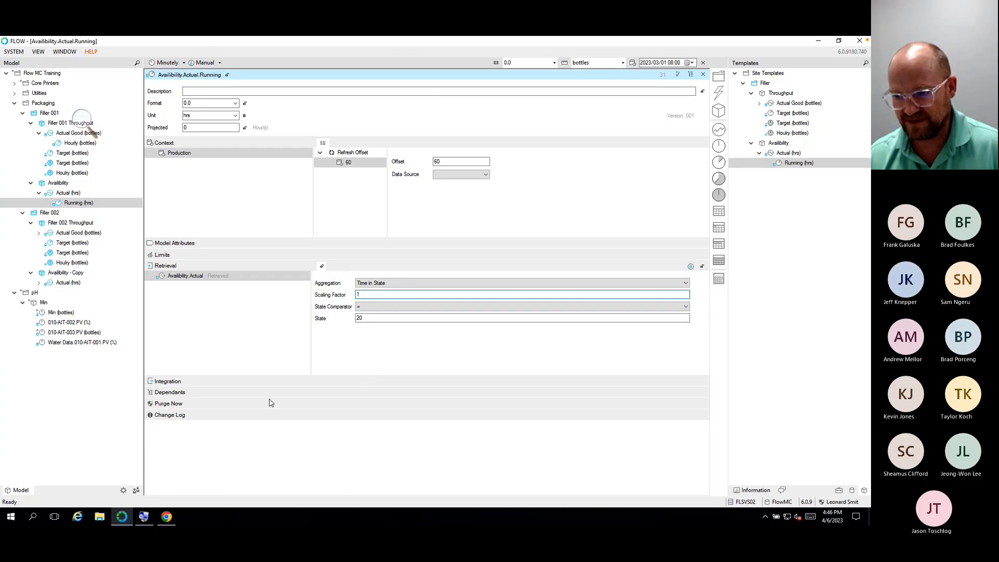
Step: Search for and launch Calculator with 'cal'
click(9, 514)
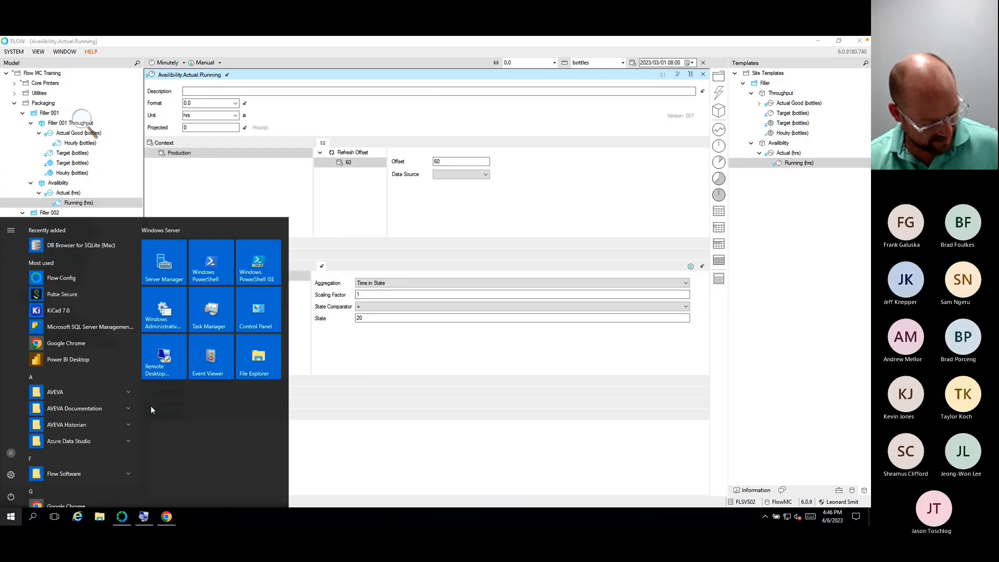
text(cal)
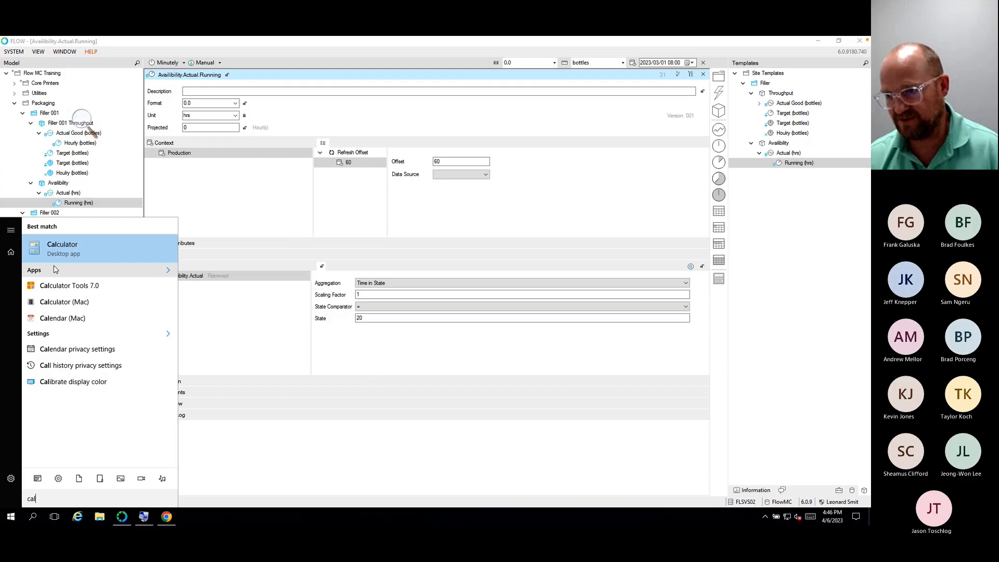
key(Return)
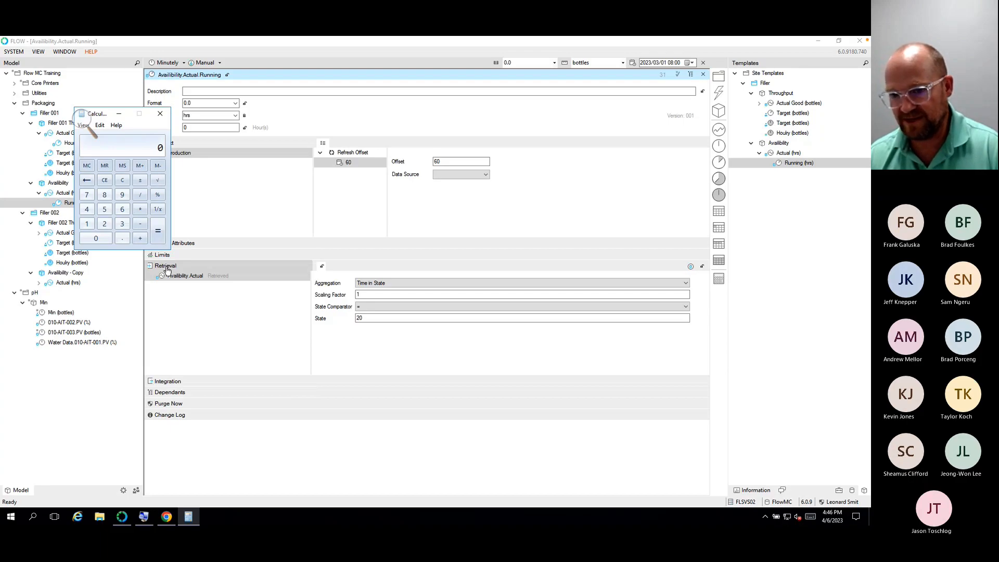
Step: Compute 1 / 60 / 1000, giving 1.66666666666667e-5
click(87, 224)
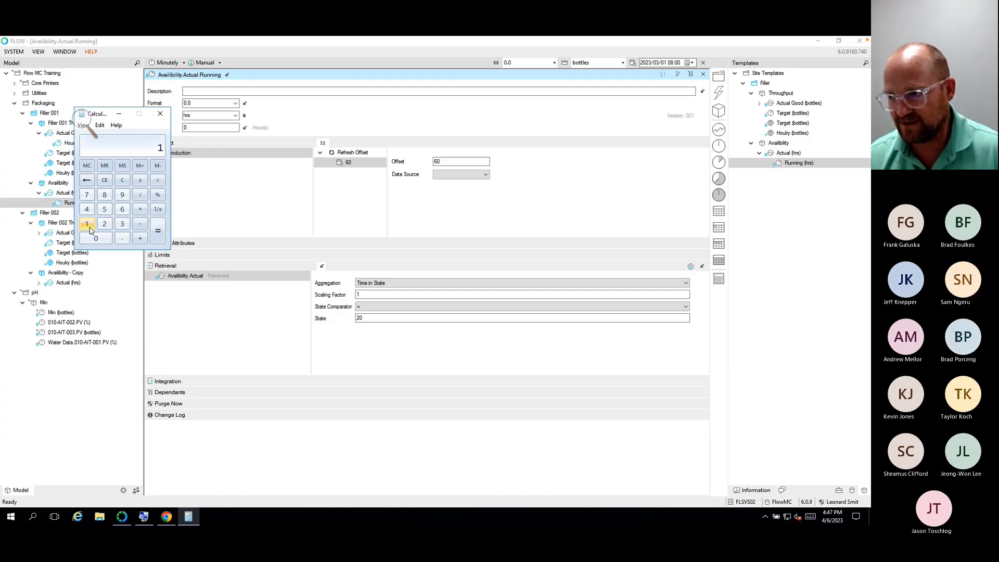
click(141, 195)
click(122, 209)
click(96, 239)
click(157, 231)
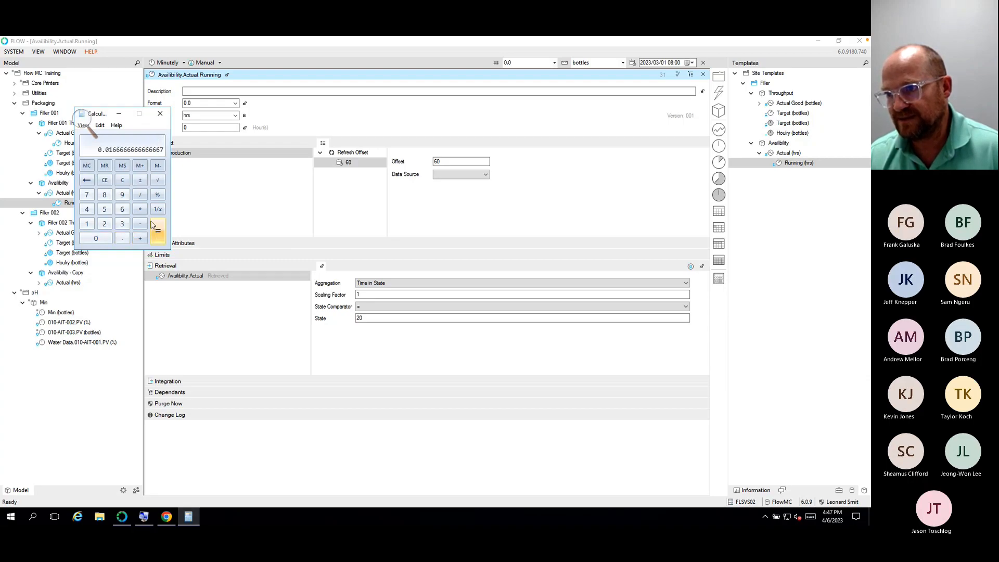
click(141, 196)
click(87, 223)
click(95, 238)
click(96, 239)
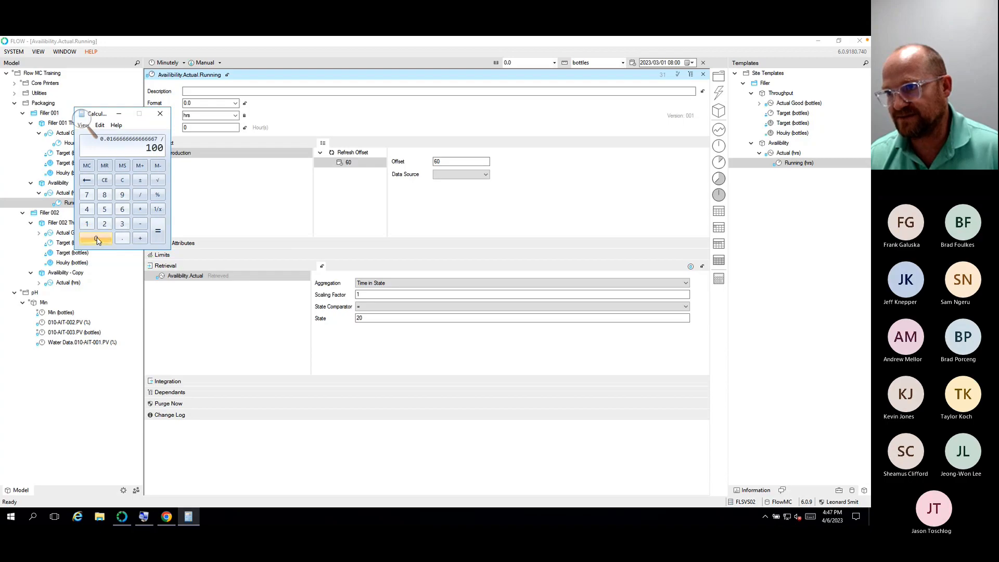
click(159, 238)
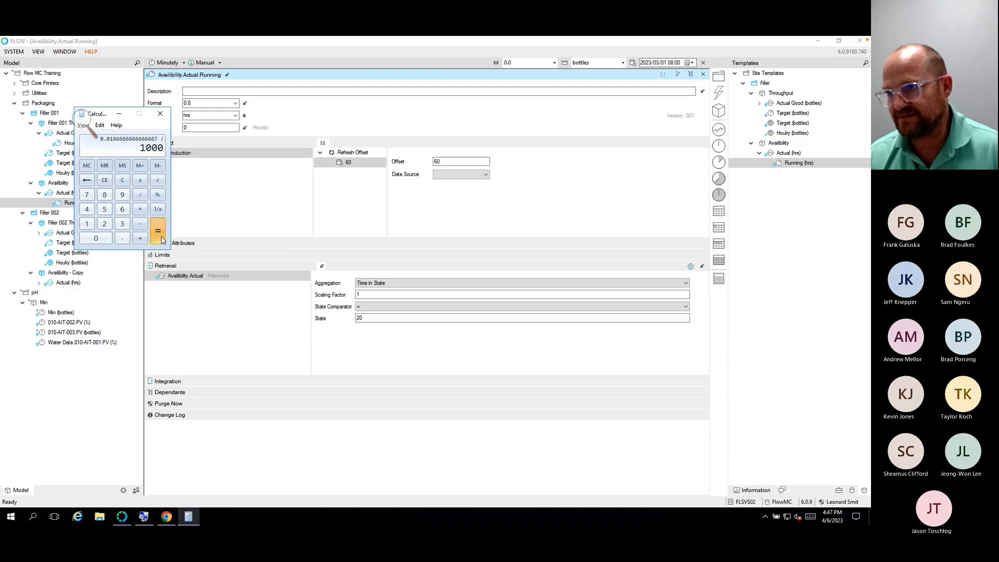
Step: Copy the result and bring up the edit options on Flow's Scaling Factor field
right_click(126, 151)
click(137, 155)
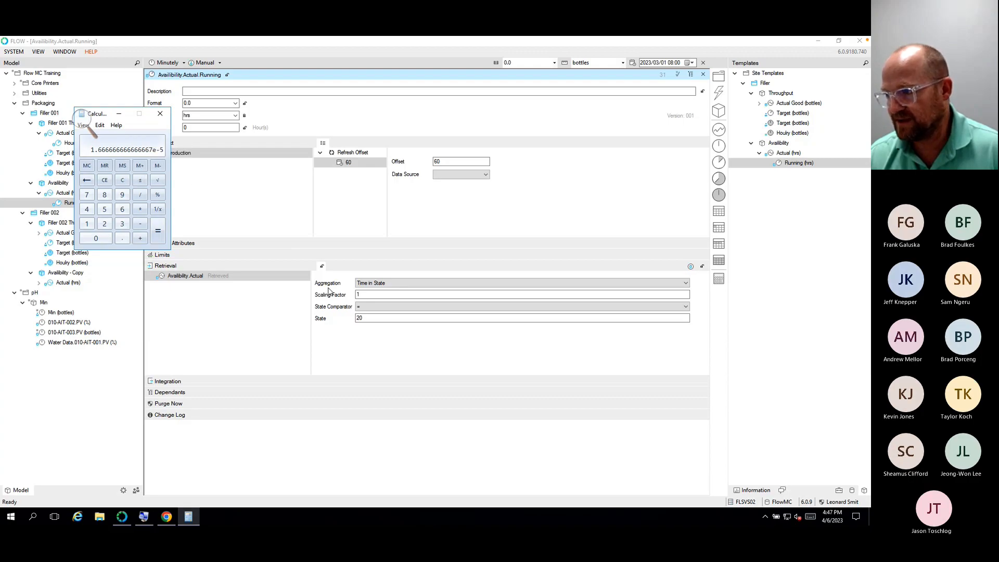
click(363, 295)
right_click(364, 294)
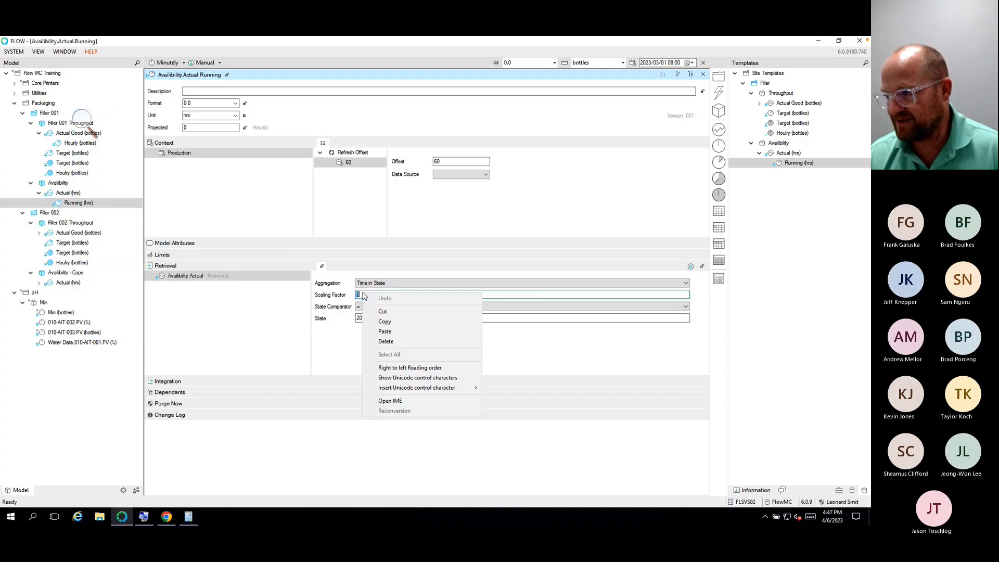
Step: Set the Running template's Scaling Factor to 1.66666666666667E-05 and save it
click(391, 336)
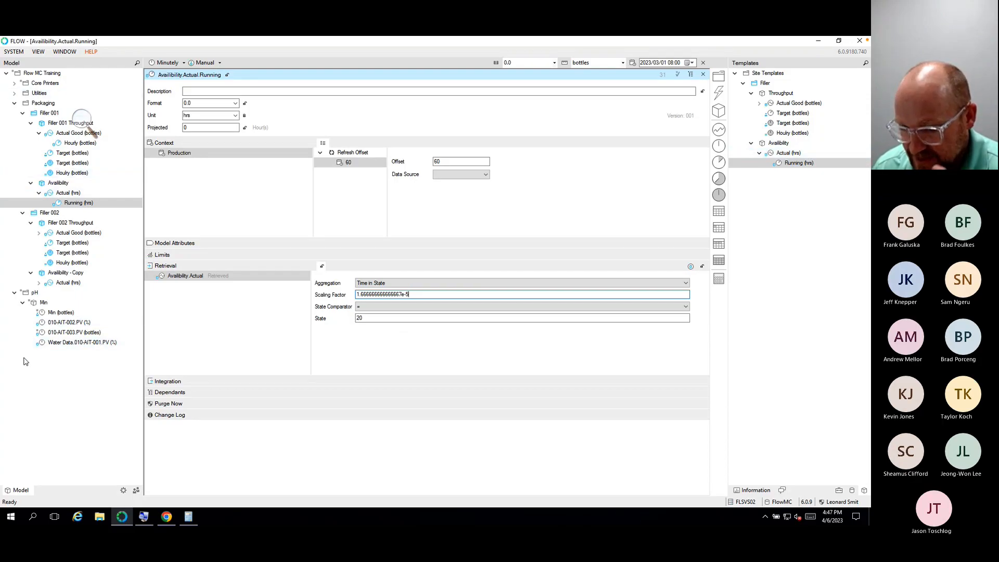
click(413, 318)
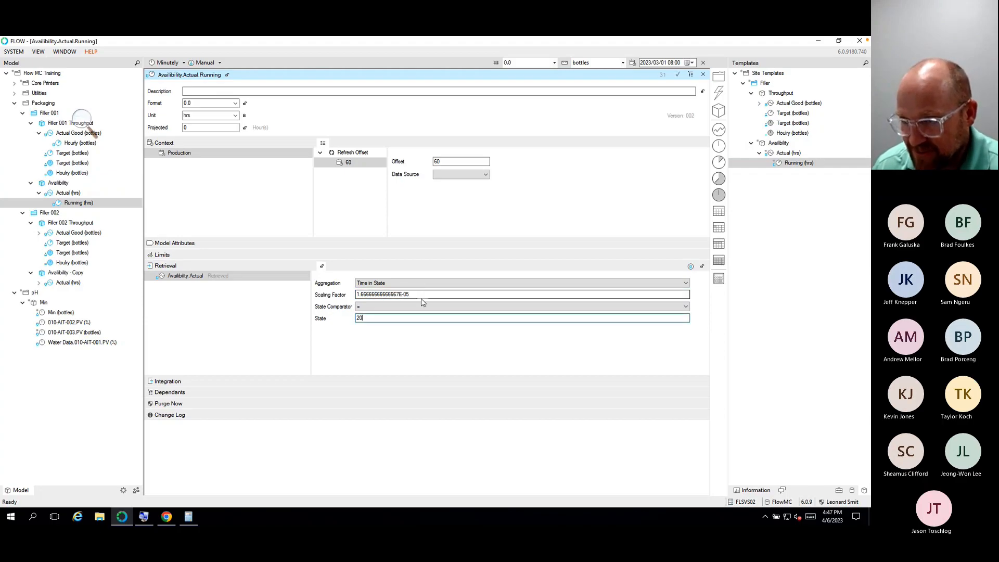
click(320, 269)
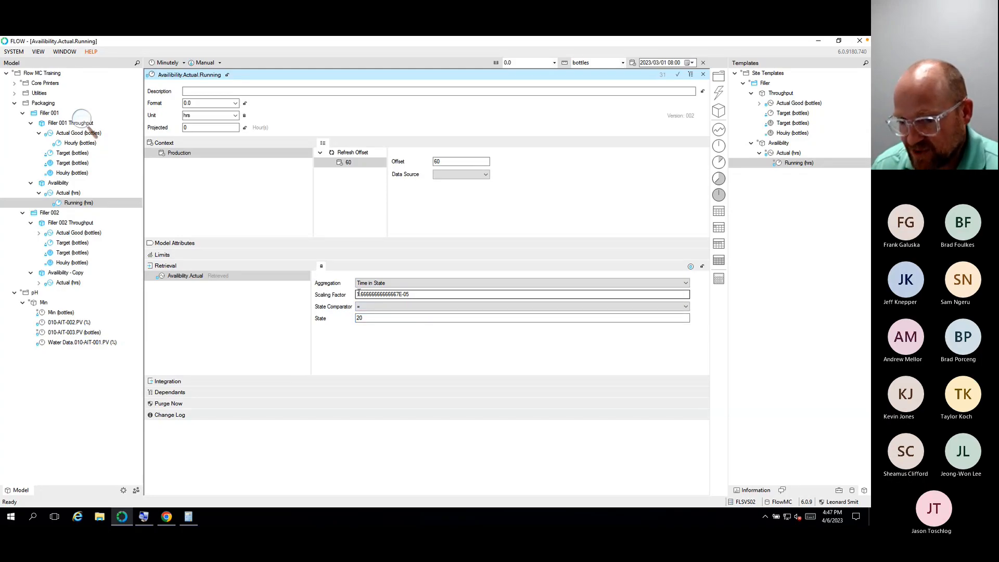
Step: Release the Filler template and recursively update Packaging with the changes
right_click(761, 82)
click(773, 86)
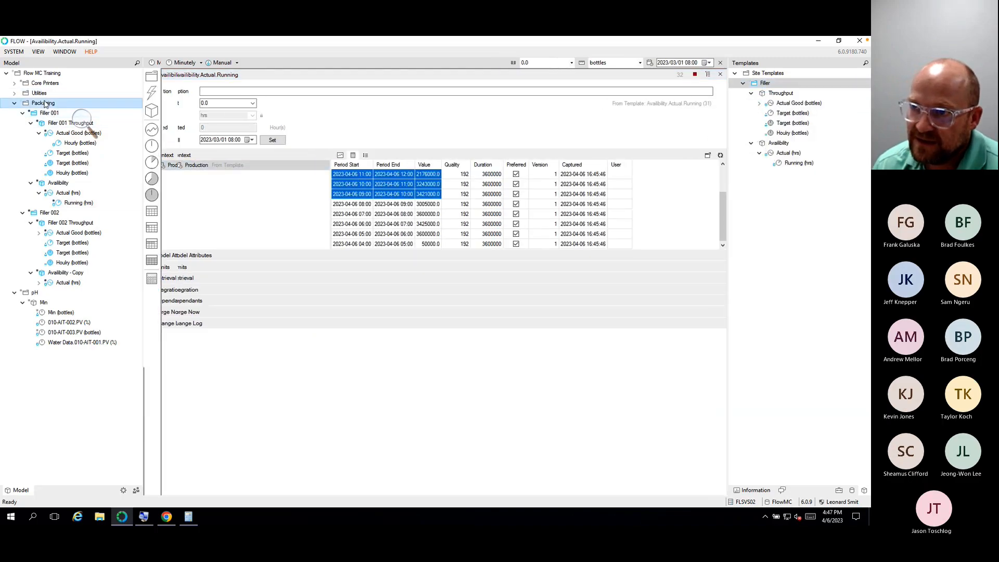
right_click(46, 103)
click(79, 208)
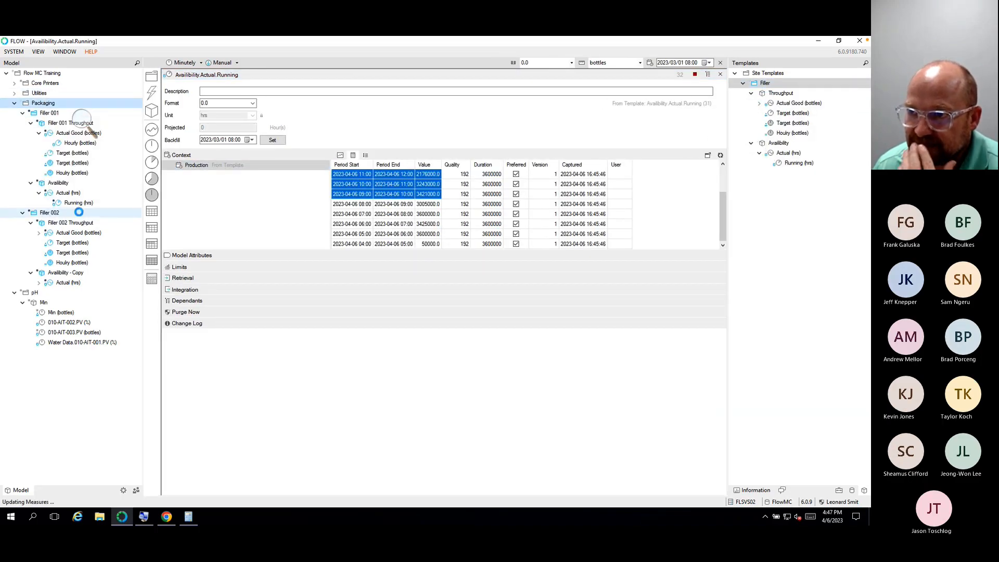
Step: Backfill Filler 001's Running (hrs) measure from 2023/03/01 08:00 and refresh its trend to show 60.0 and 51.6 hrs
double_click(63, 204)
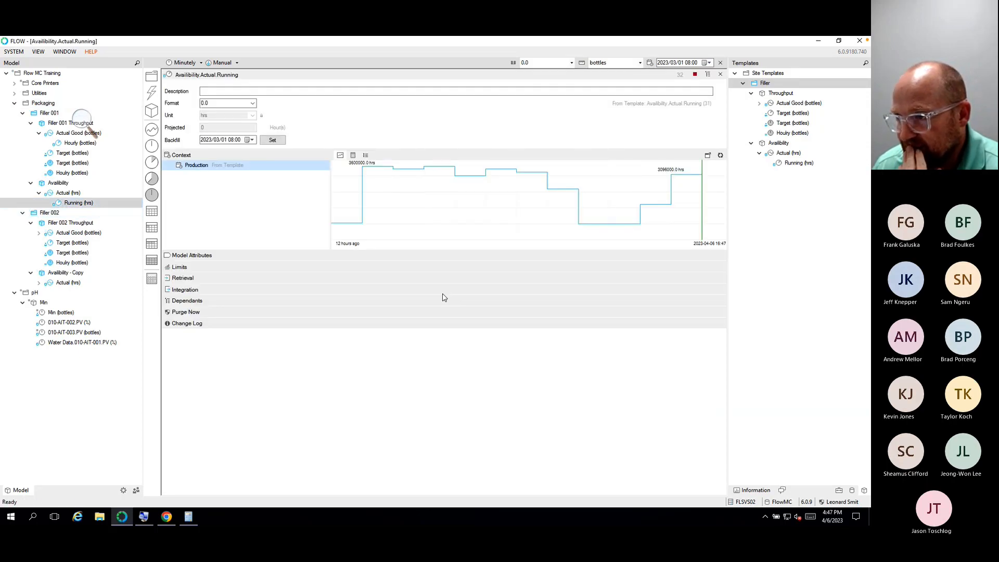
click(213, 278)
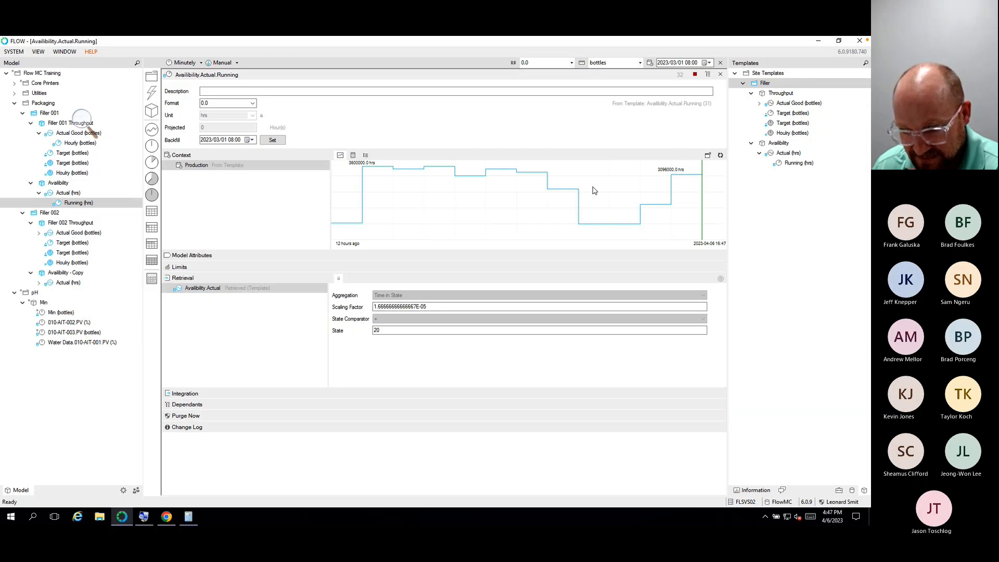
click(353, 155)
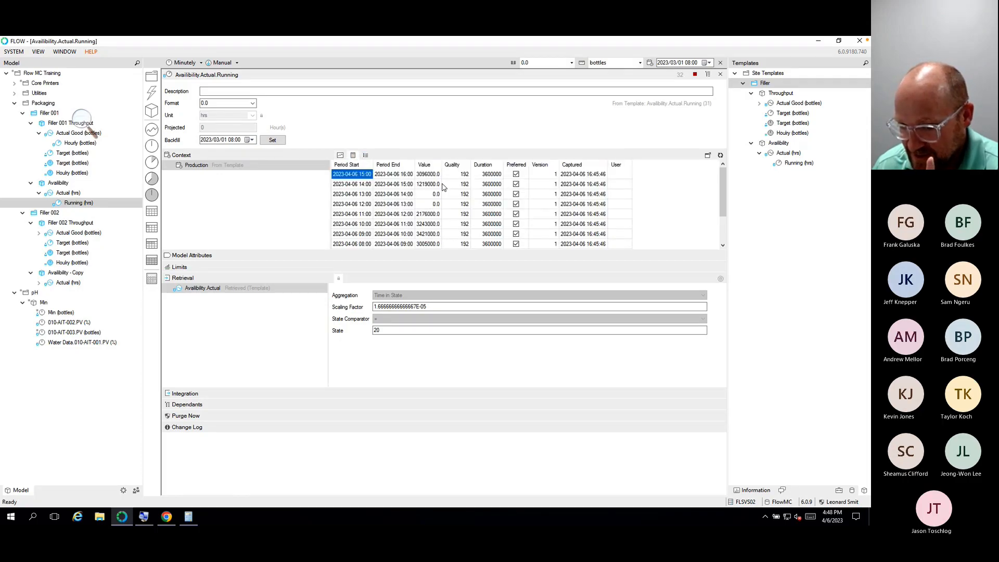
drag(424, 176, 367, 183)
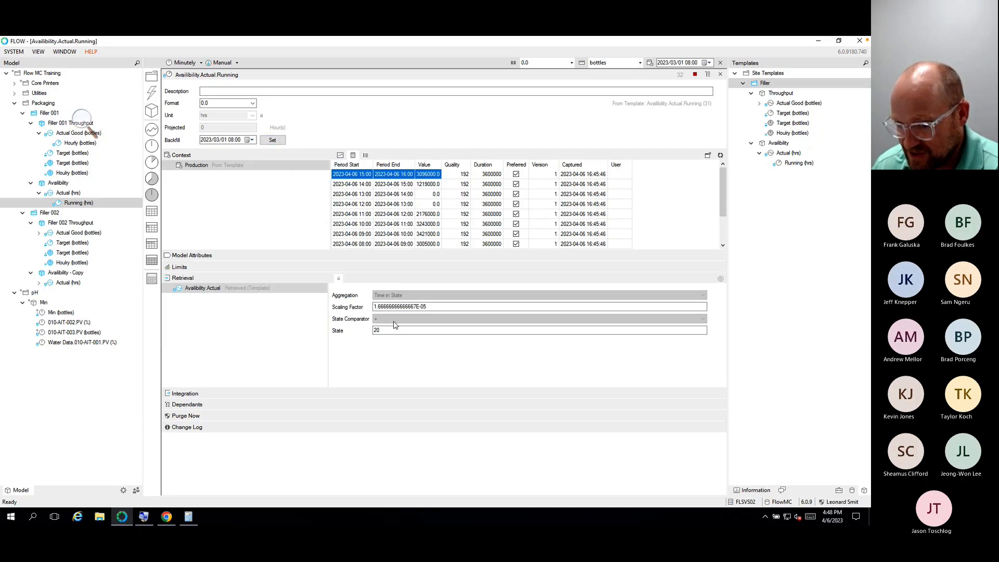
click(271, 140)
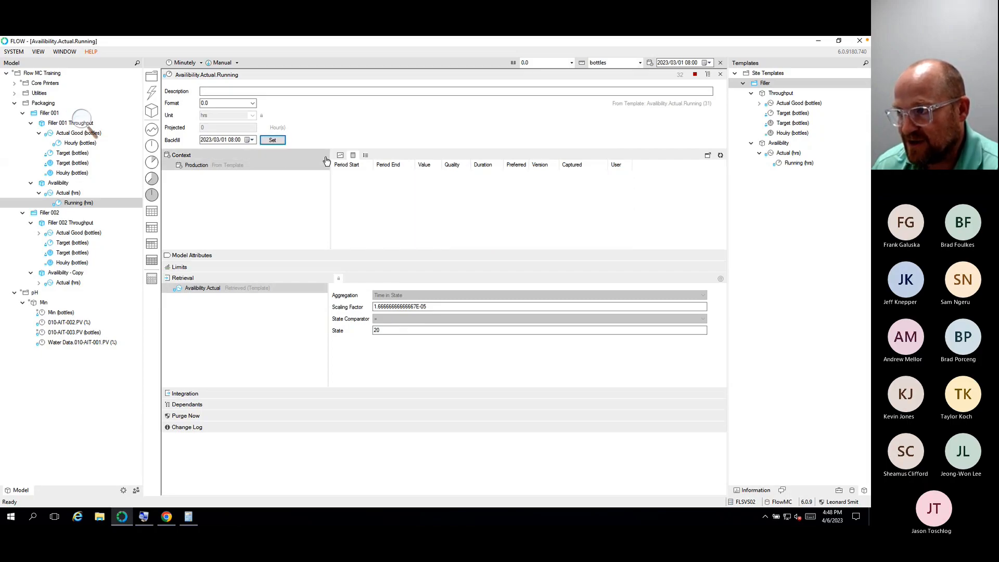
click(340, 156)
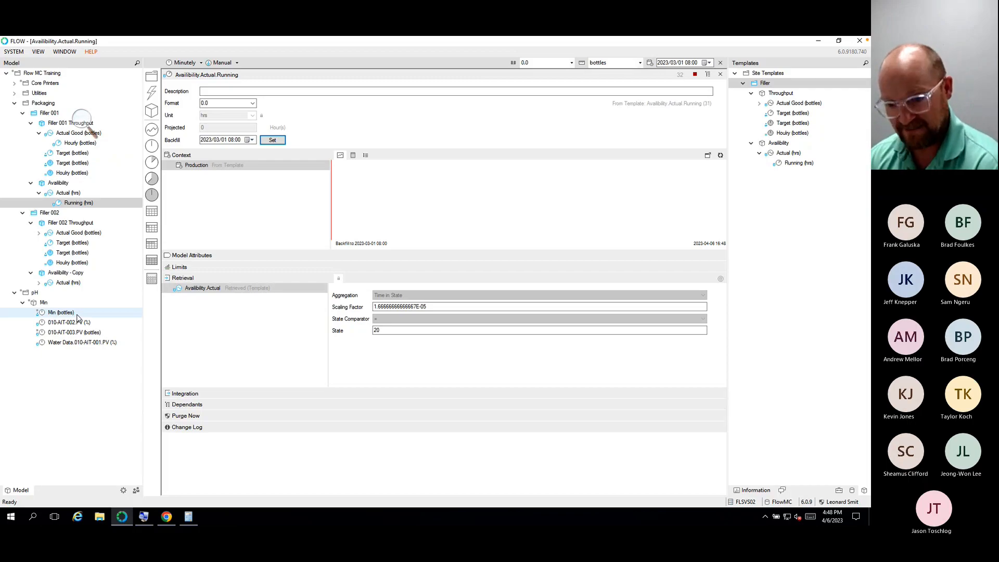
click(721, 156)
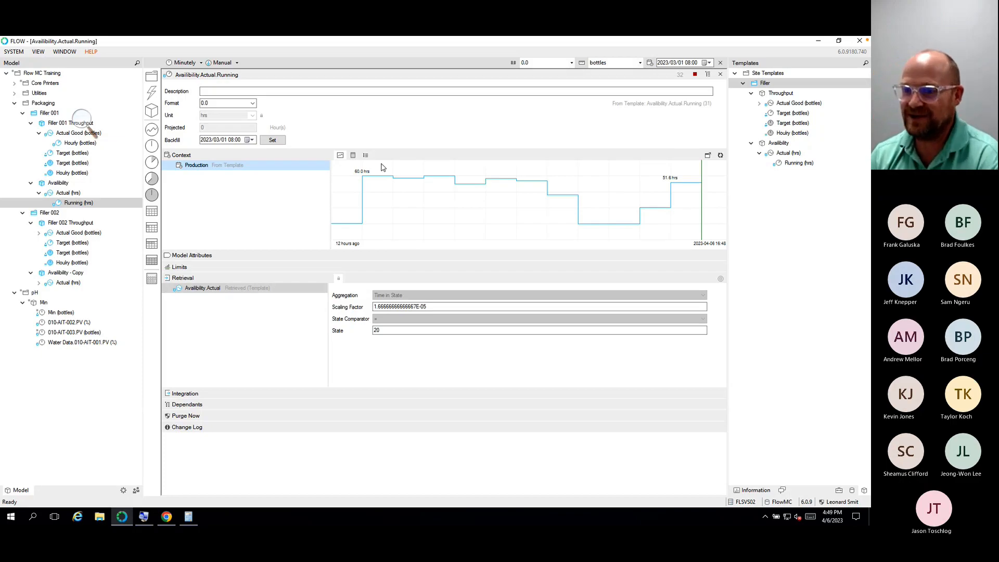
Step: In system properties, keep Auto Backfill False and set the default backfill date to 2023/04/06 08:00, then switch to Excel
click(13, 51)
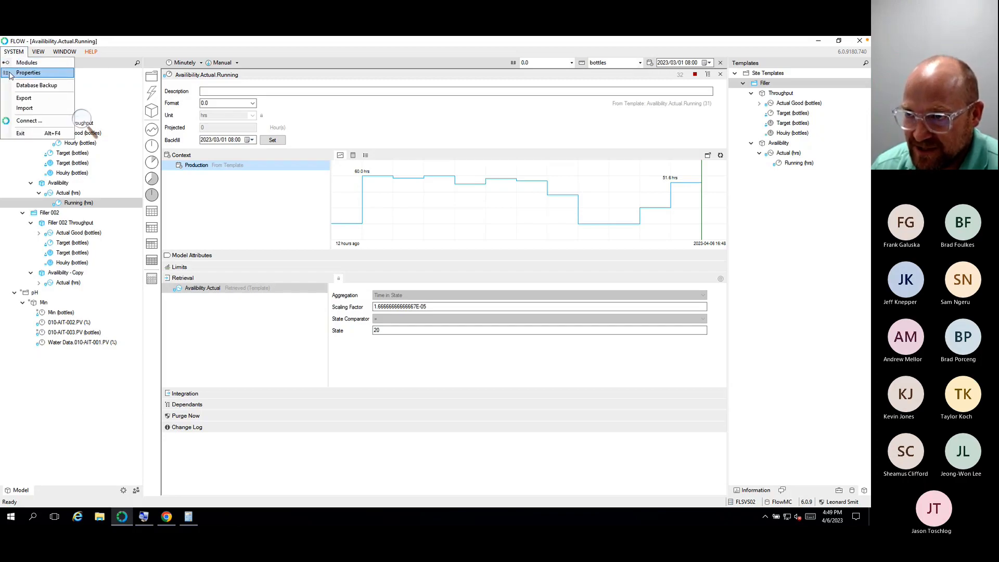
click(9, 75)
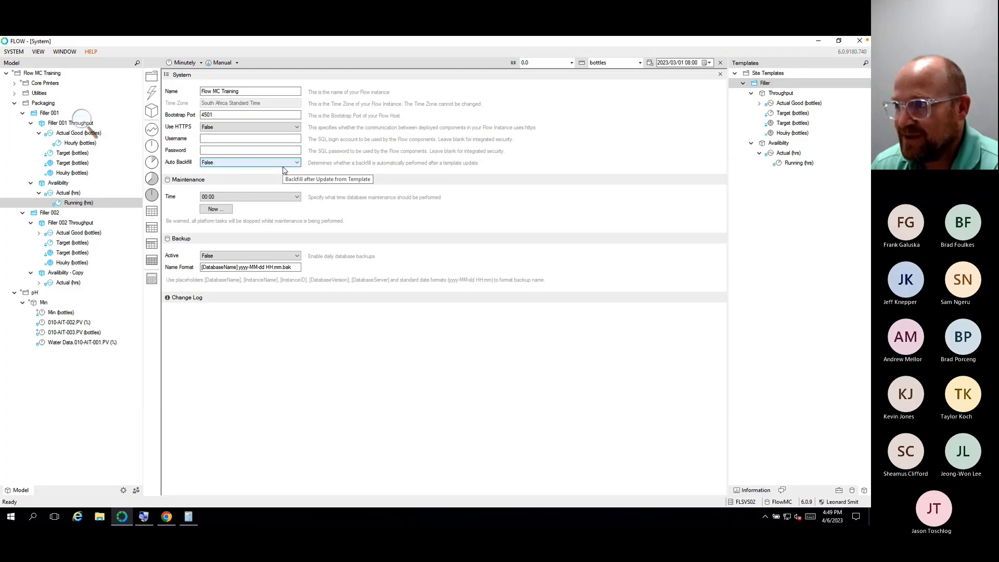
click(247, 163)
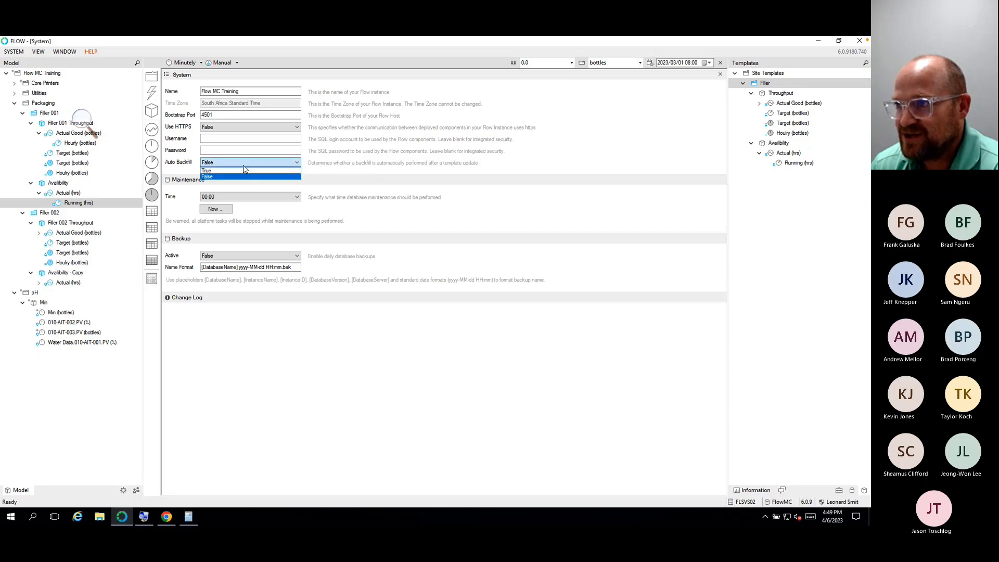
click(243, 166)
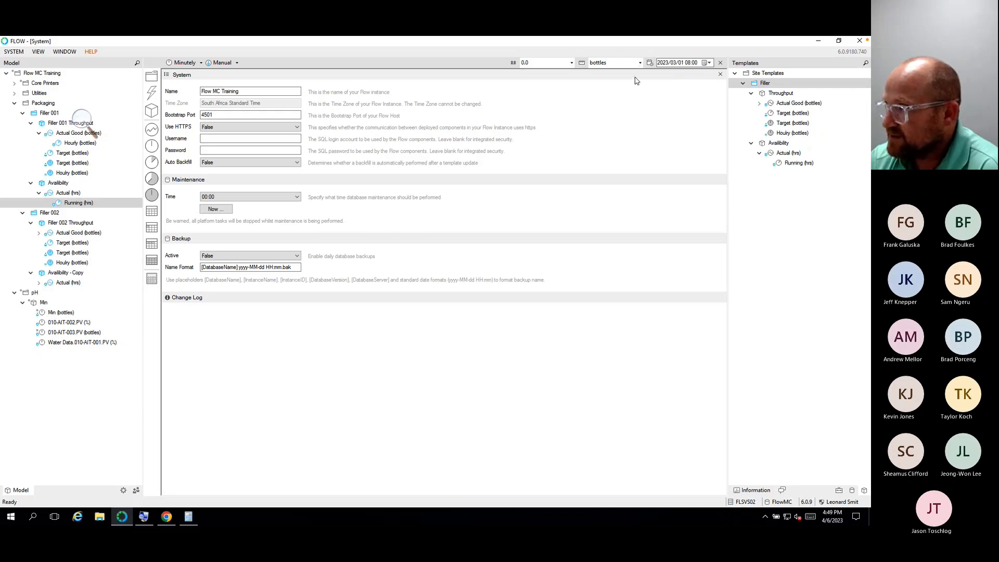
click(708, 63)
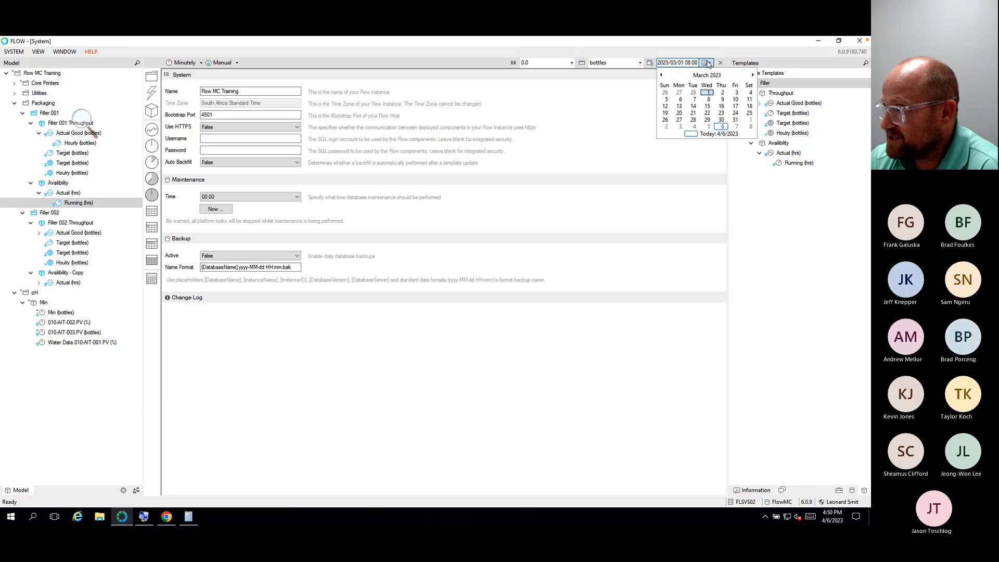
click(730, 135)
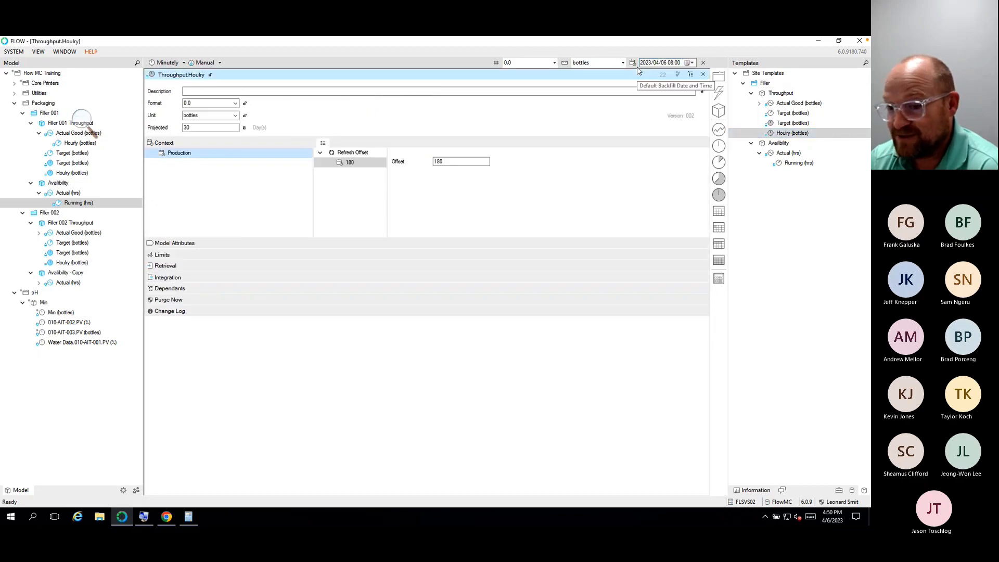
click(703, 74)
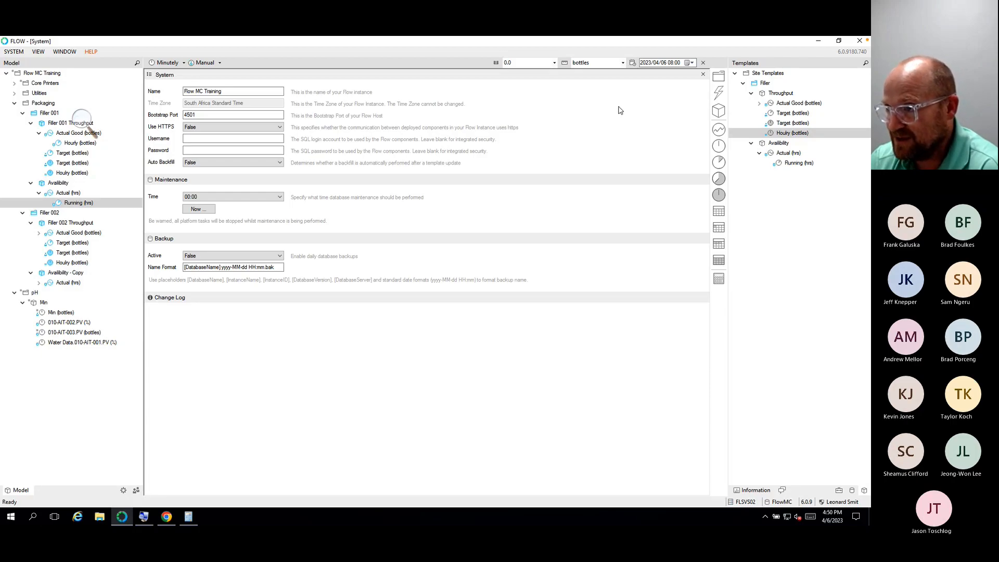
click(703, 75)
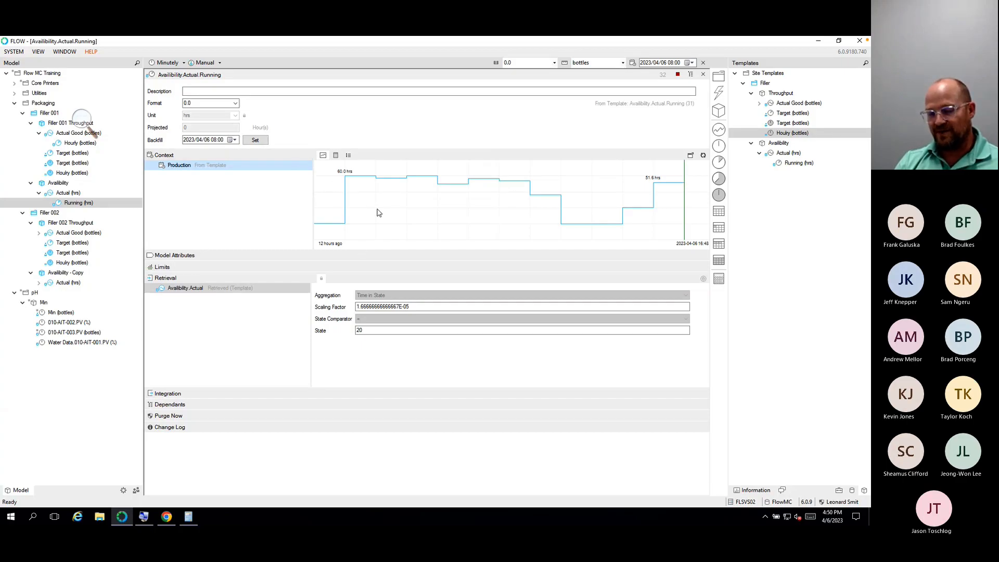
key(ctrl+Left)
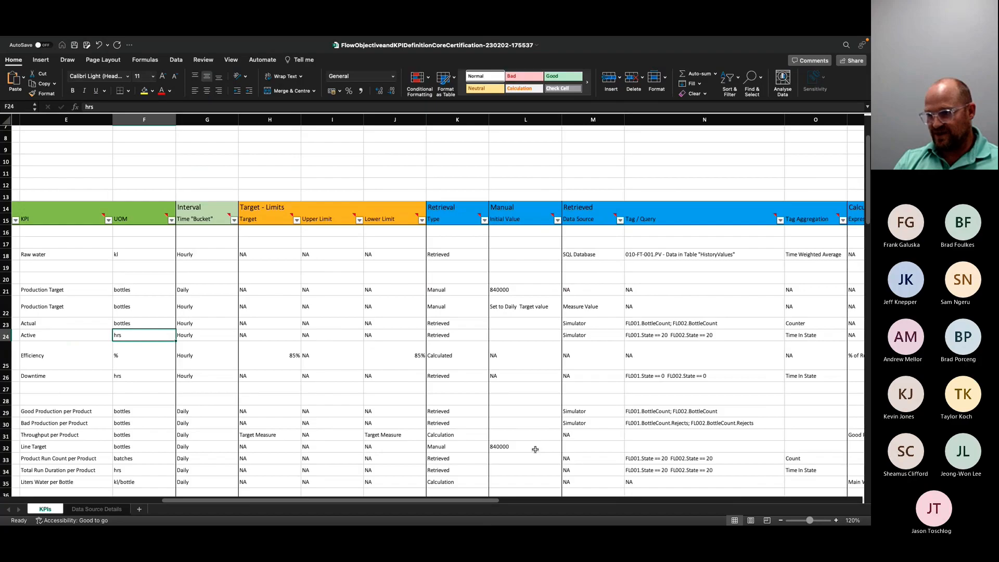
Step: Scroll the KPIs sheet to the roll-up and Comment columns, select R25, and return to Flow
drag(259, 502, 411, 504)
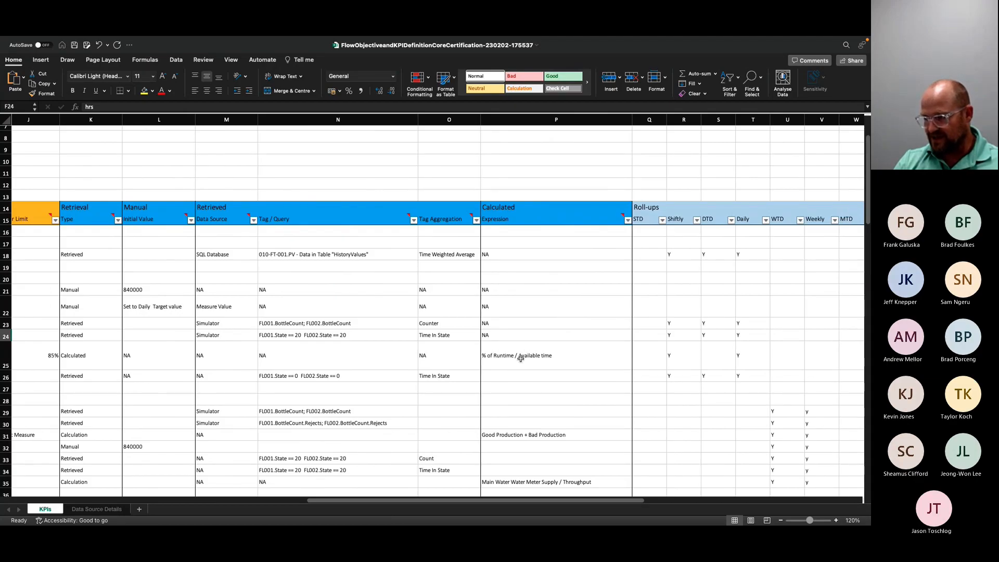
drag(445, 501, 677, 513)
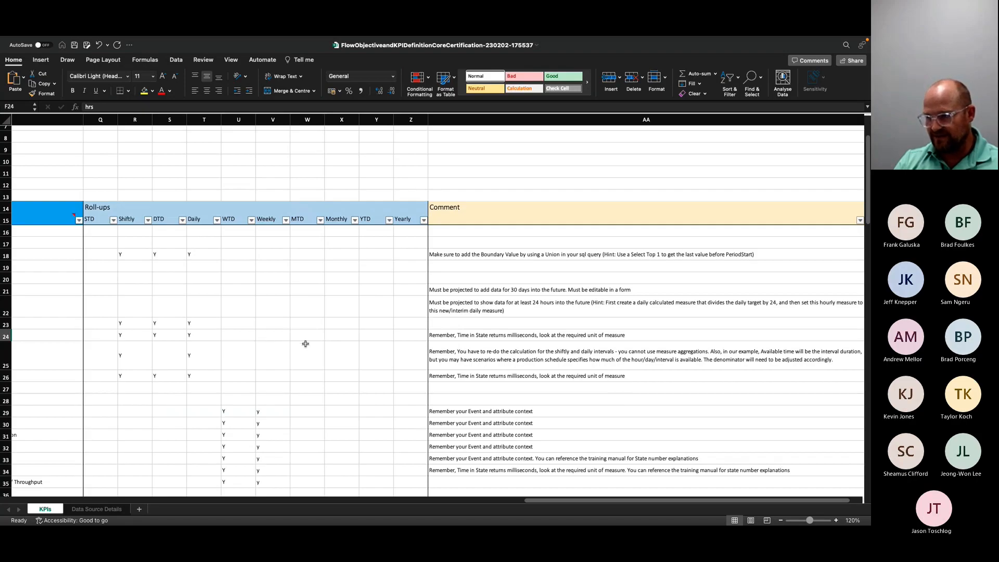
click(133, 354)
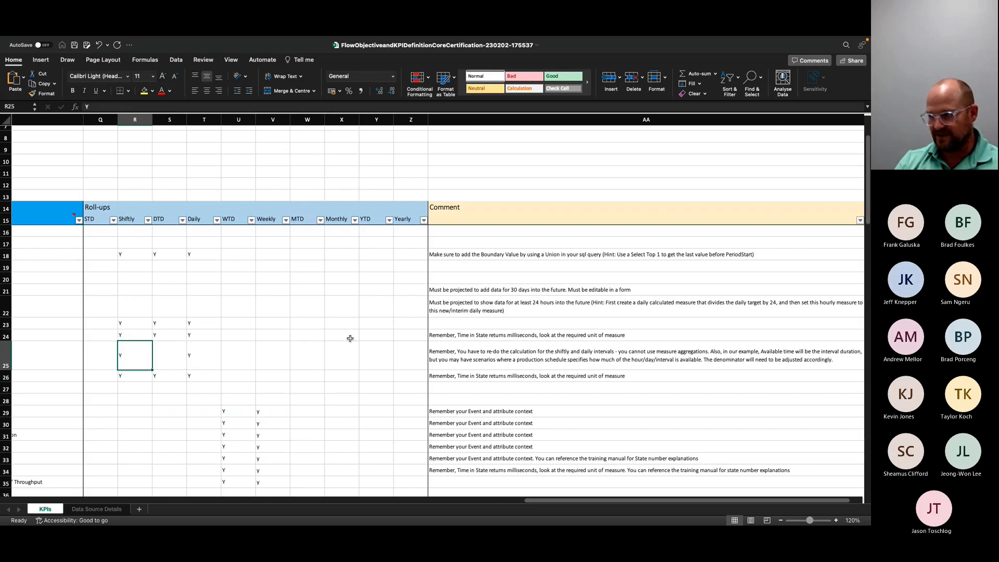
key(ctrl+Right)
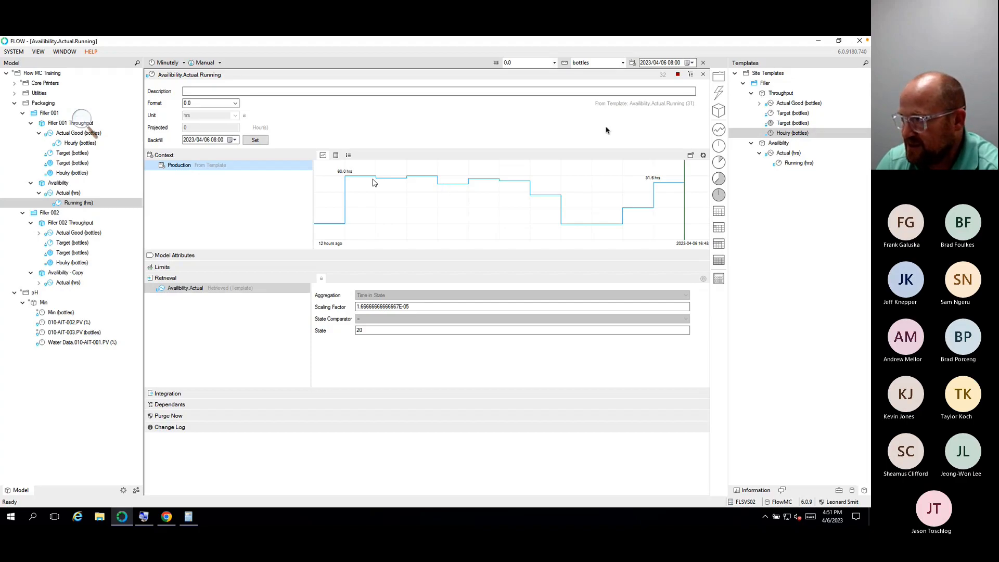
Step: Create an Availability (hrs) calculation from the Running (hrs) template measure
click(703, 75)
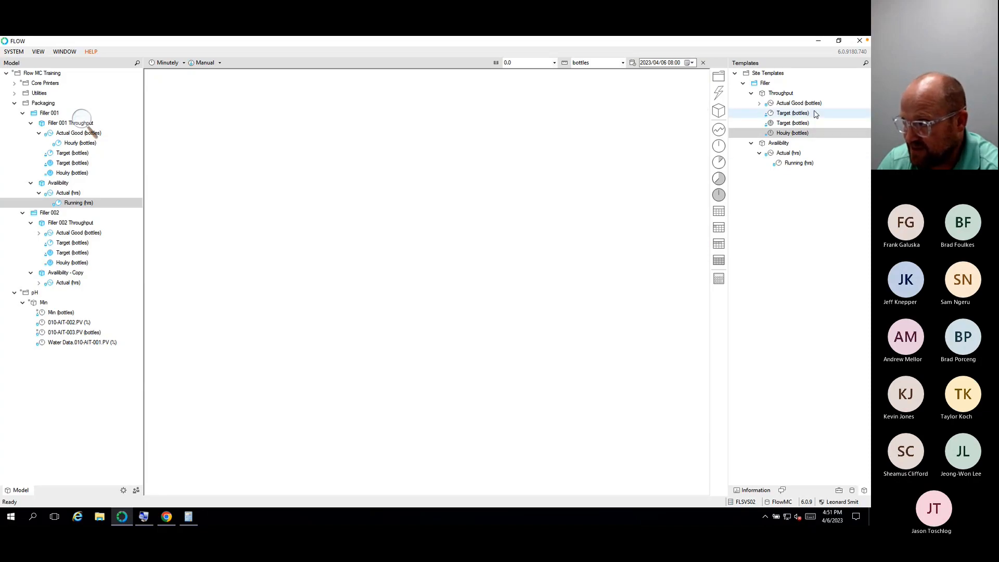
click(792, 164)
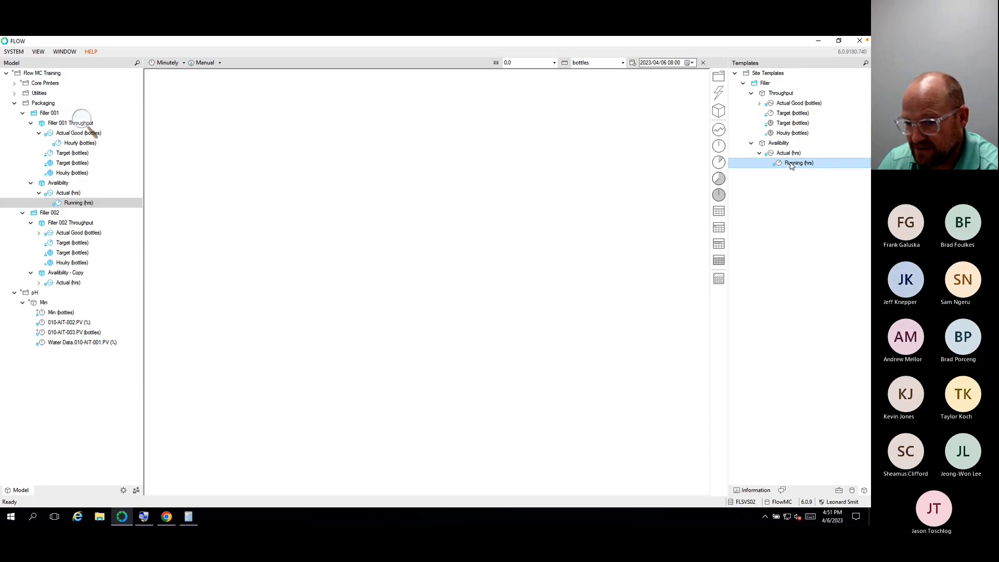
drag(796, 165, 719, 282)
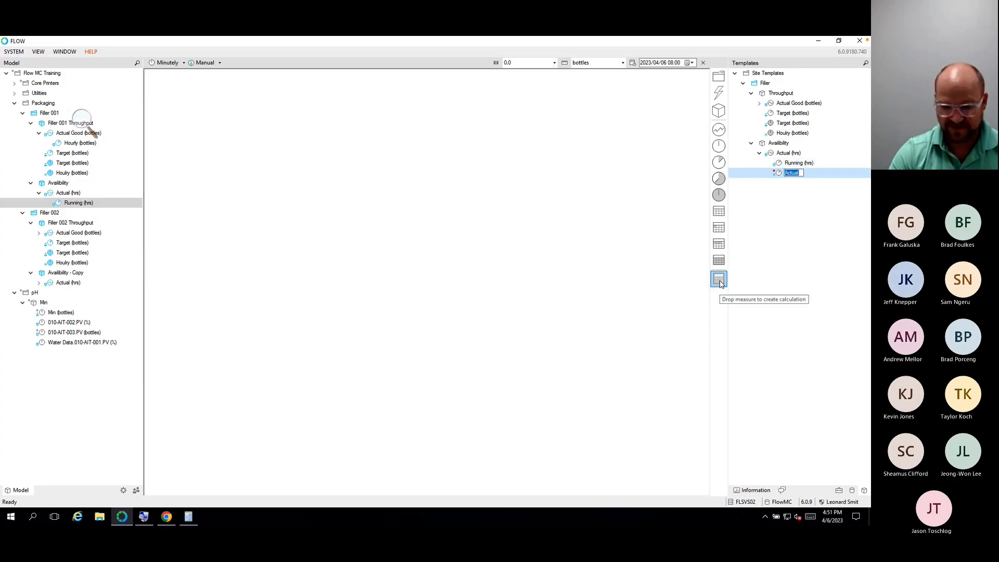
text(Av)
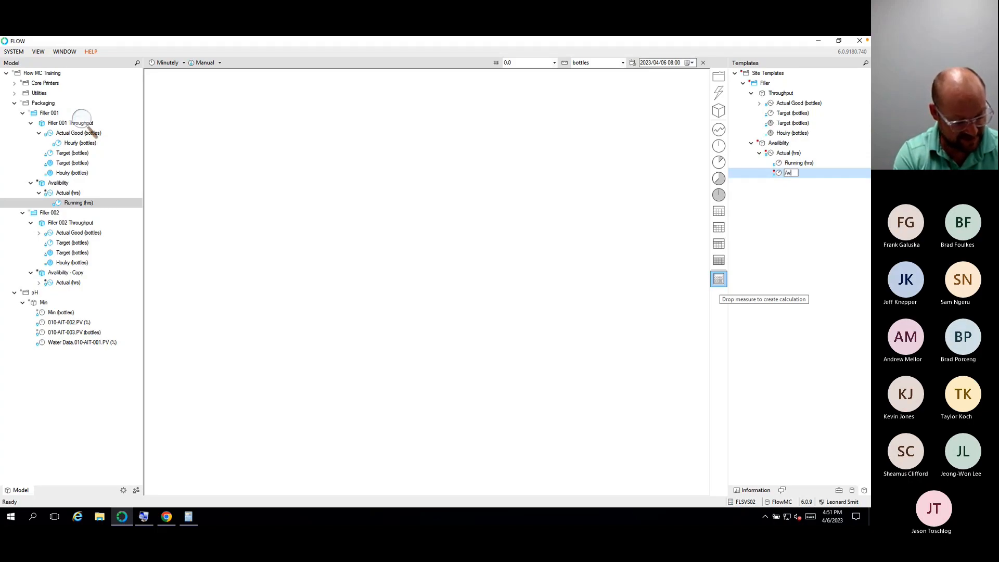
text(ailability)
key(Return)
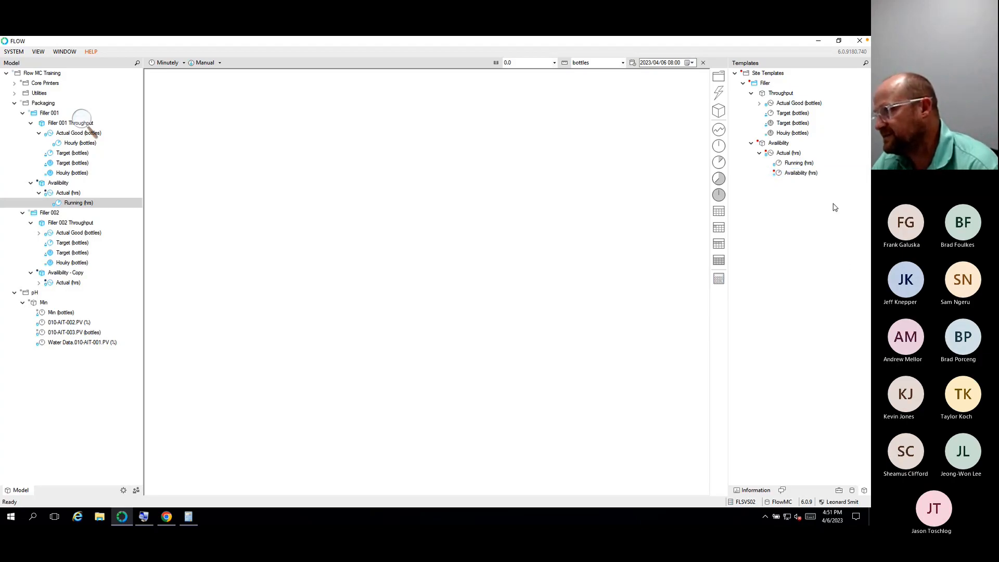
click(809, 173)
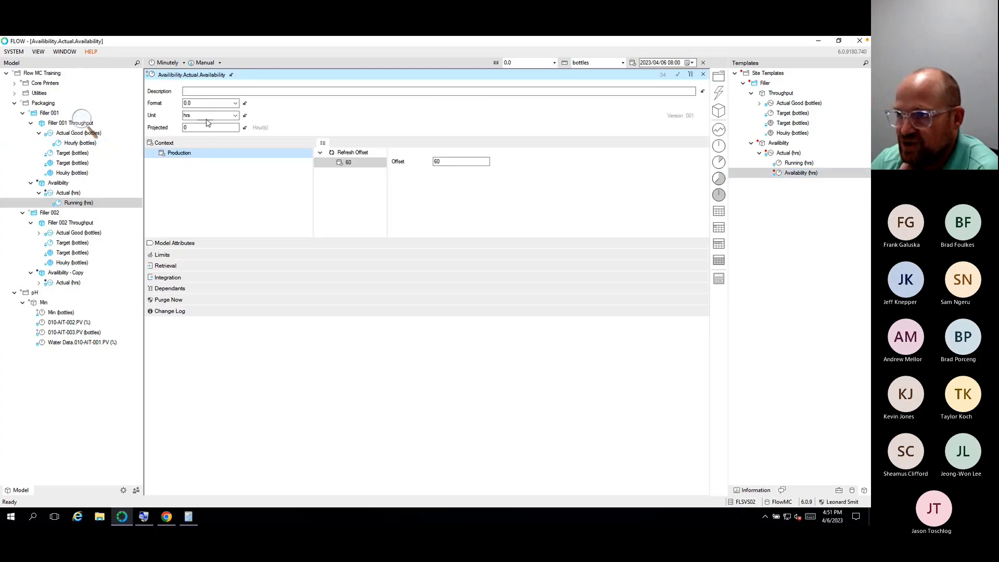
Step: Set Availability's unit to % and its formula to 100* (Running (hrs).Value / 60), then apply it
click(214, 116)
click(212, 129)
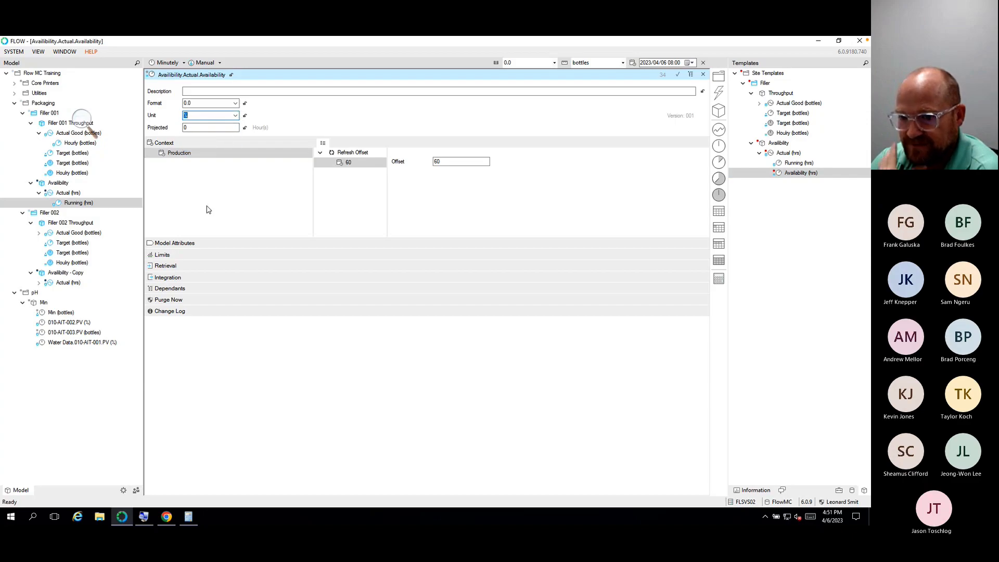
click(164, 266)
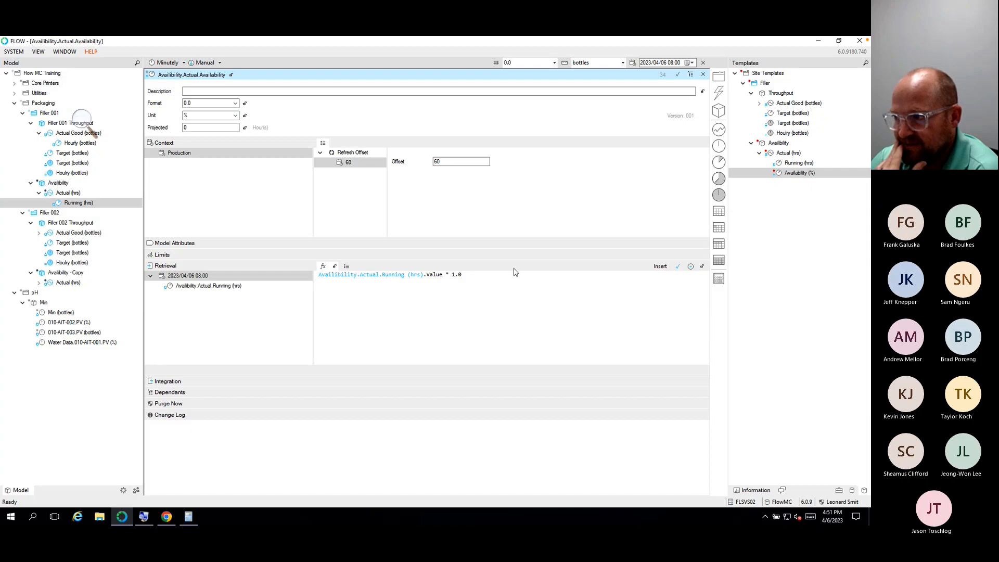
drag(465, 276, 450, 276)
text(/ 60)
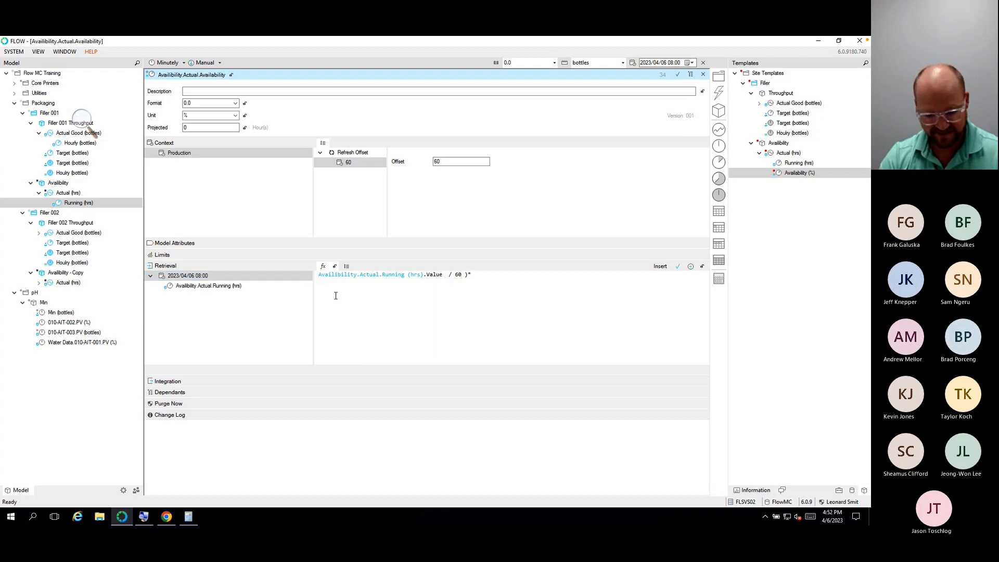
key(Home)
text(()
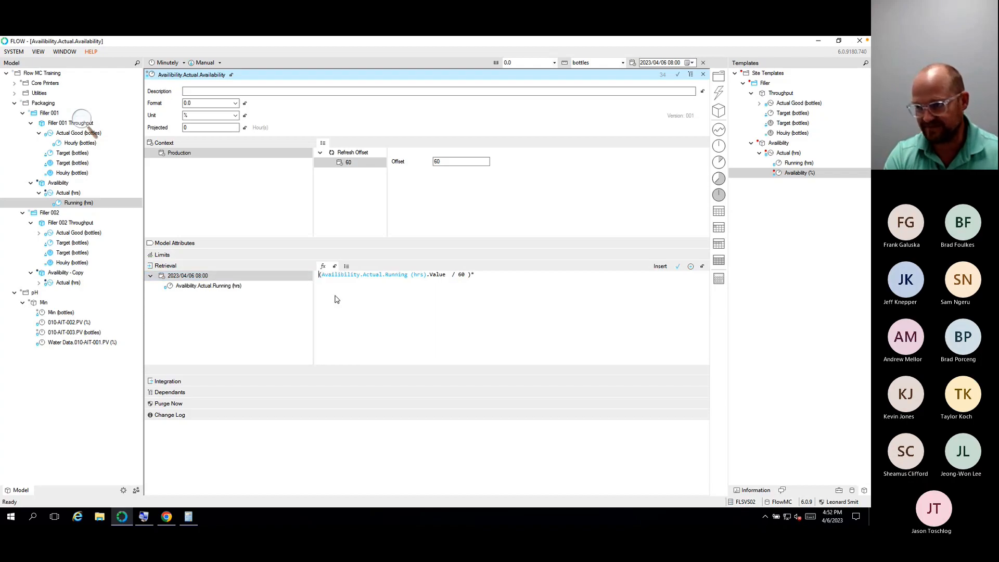
key(Home)
text(100*)
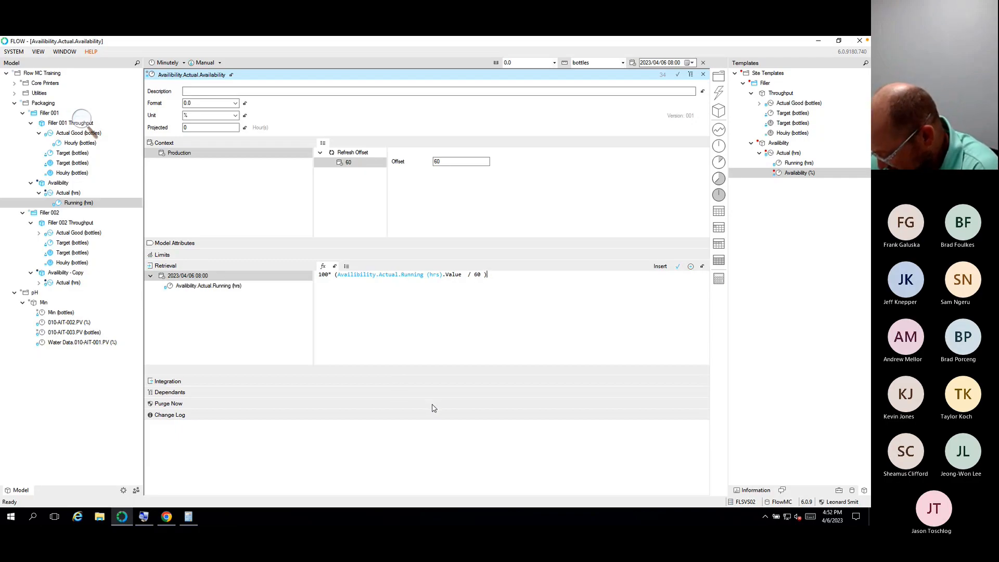
click(677, 266)
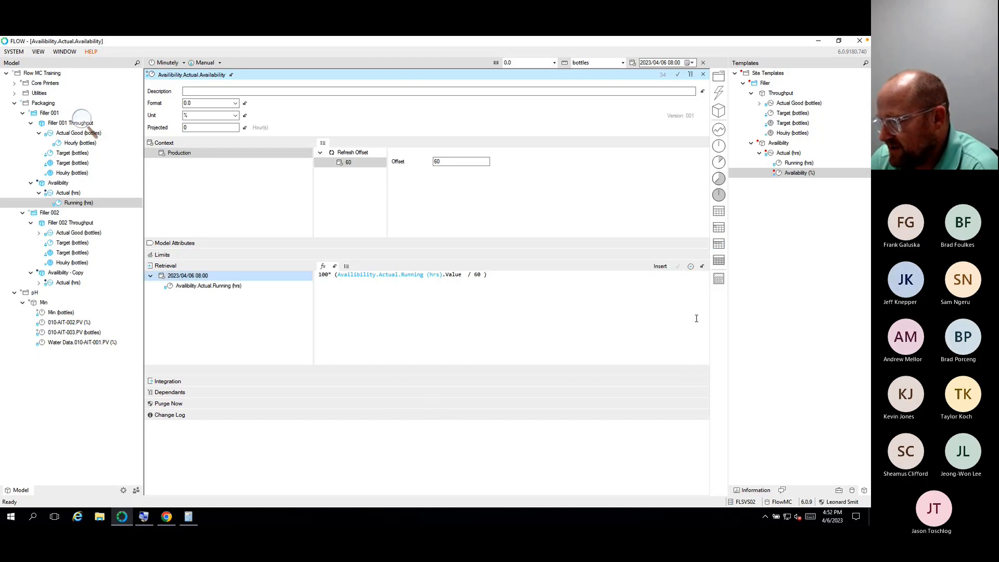
Step: Commit the Availability template changes and recursively update the Packaging folder from templates
right_click(775, 144)
click(795, 152)
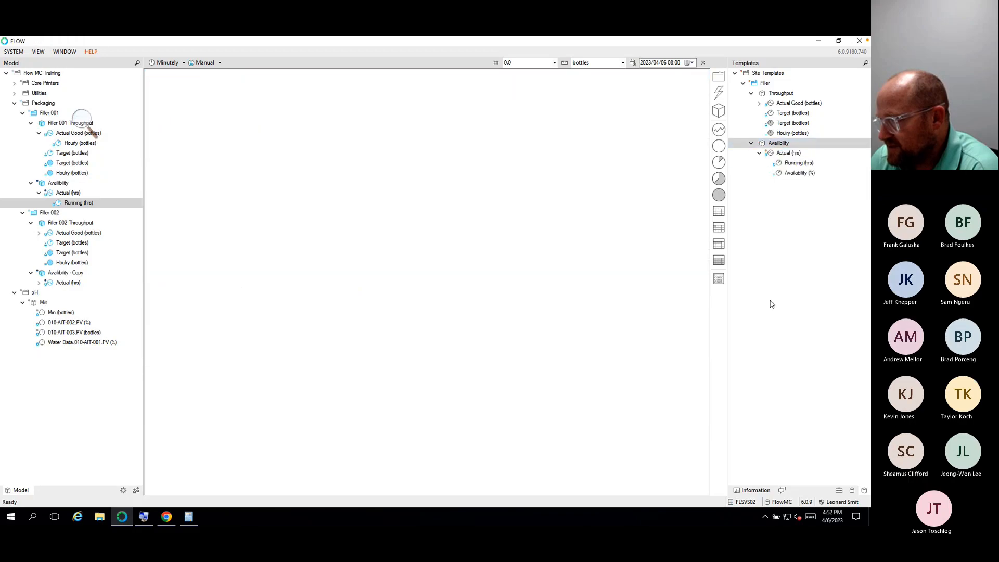
right_click(25, 110)
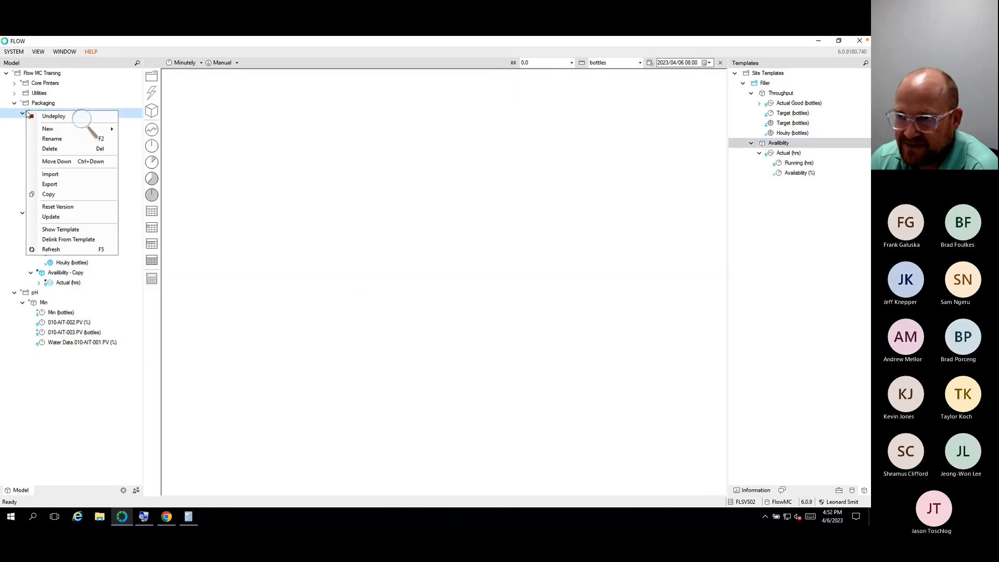
click(34, 97)
right_click(34, 97)
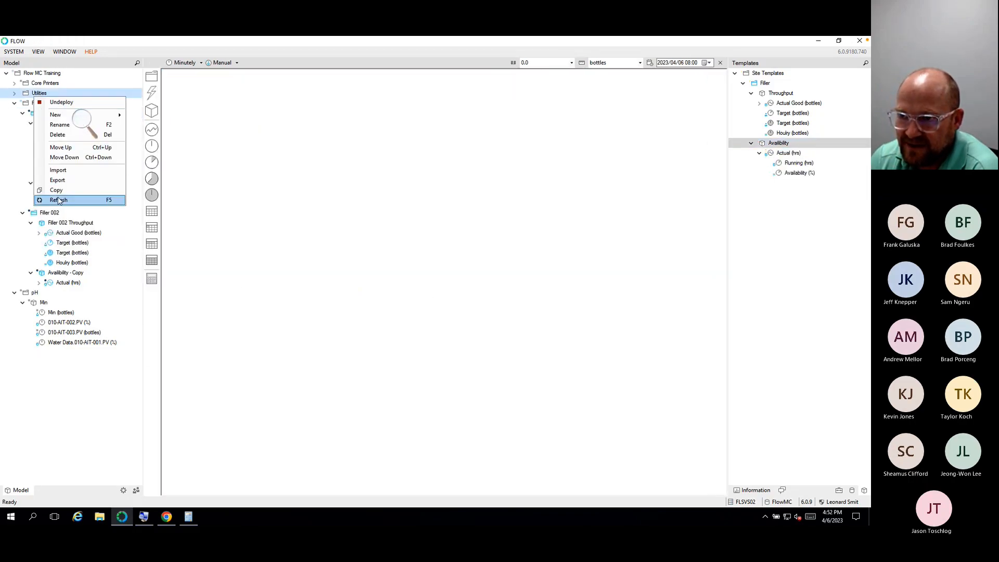
right_click(27, 106)
click(46, 209)
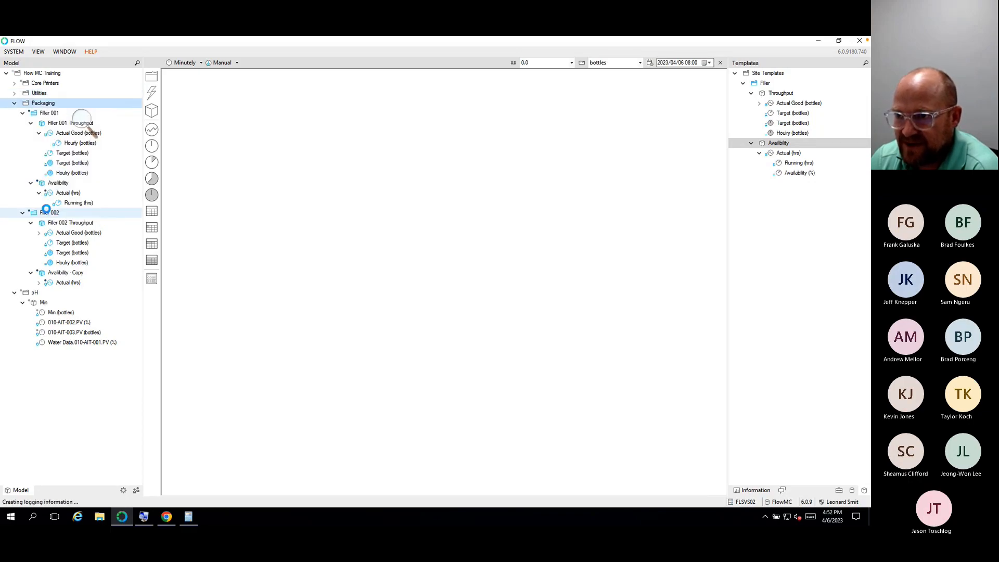
Step: Deploy Filler 001 and open its new Availability (%) measure
right_click(44, 115)
click(58, 118)
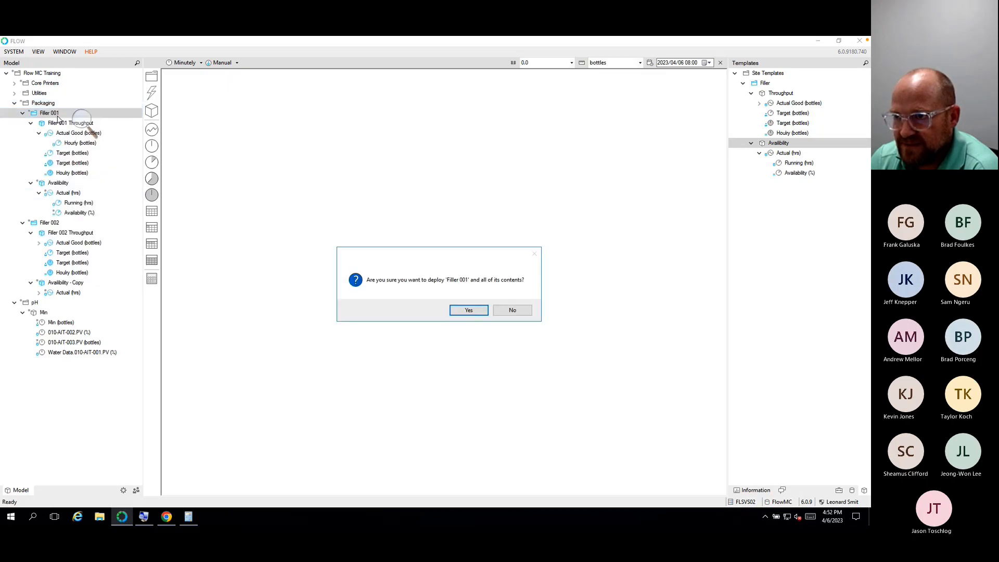
click(470, 313)
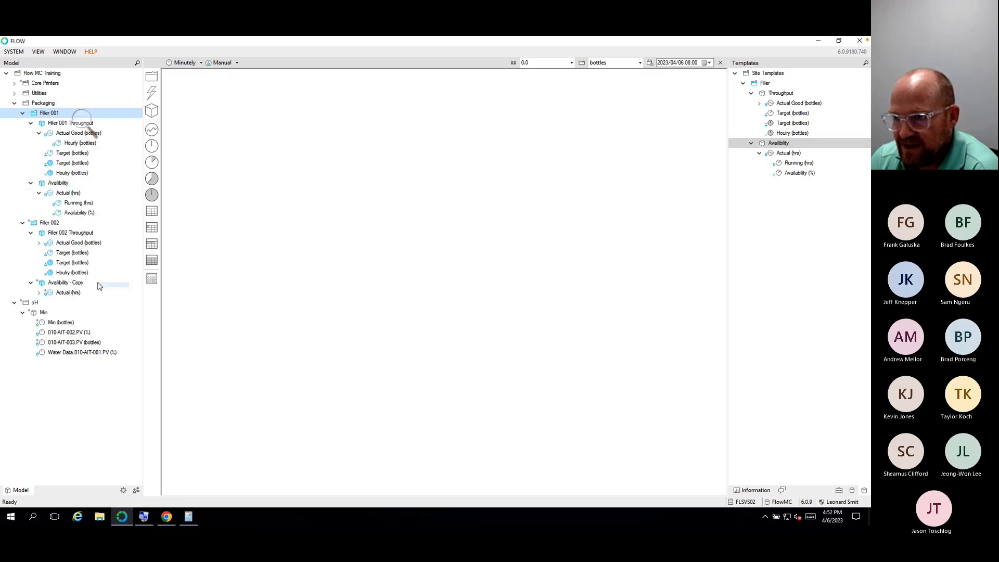
double_click(71, 215)
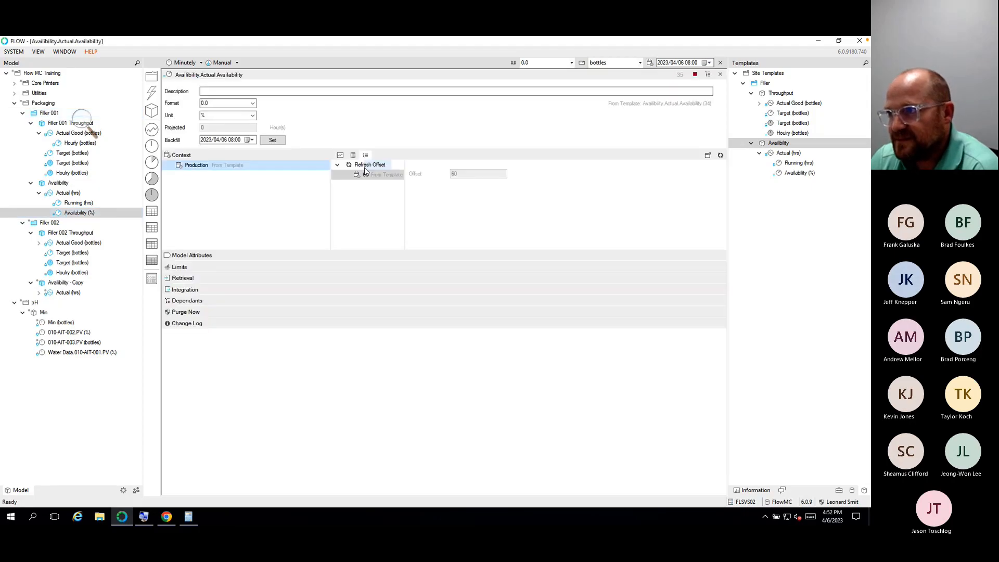
Step: Inspect Availability (%) hourly values (86.0, 33.9, 0.0, 60.4, 90.1), then close the measure and switch to Excel
click(341, 157)
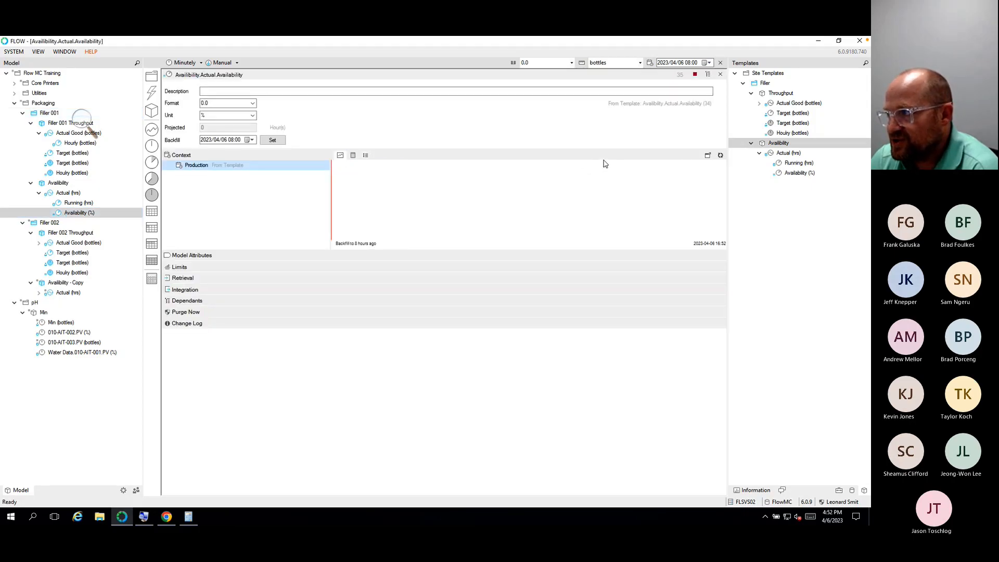
click(723, 156)
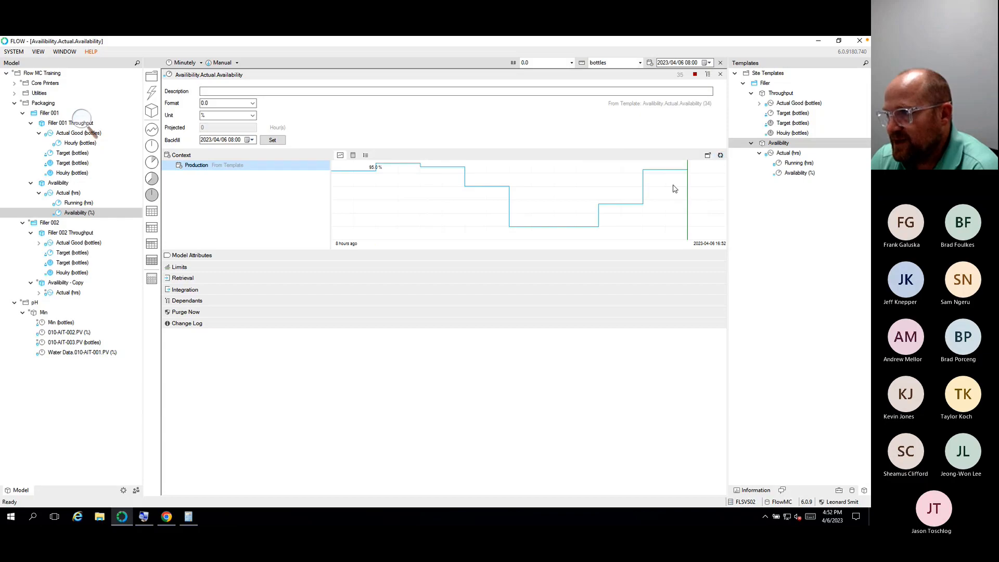
click(365, 156)
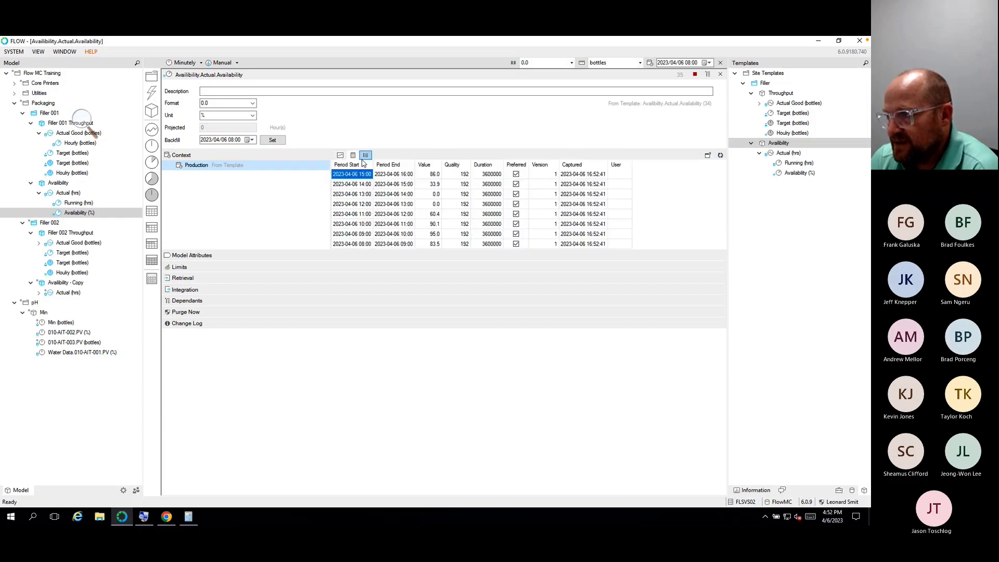
click(439, 185)
drag(438, 194, 351, 206)
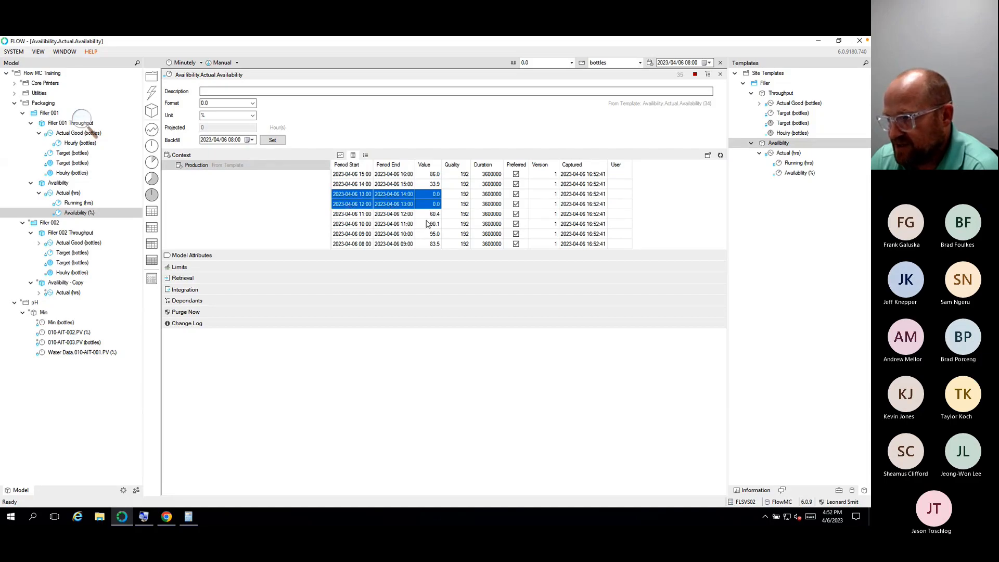
click(438, 218)
drag(440, 222, 342, 227)
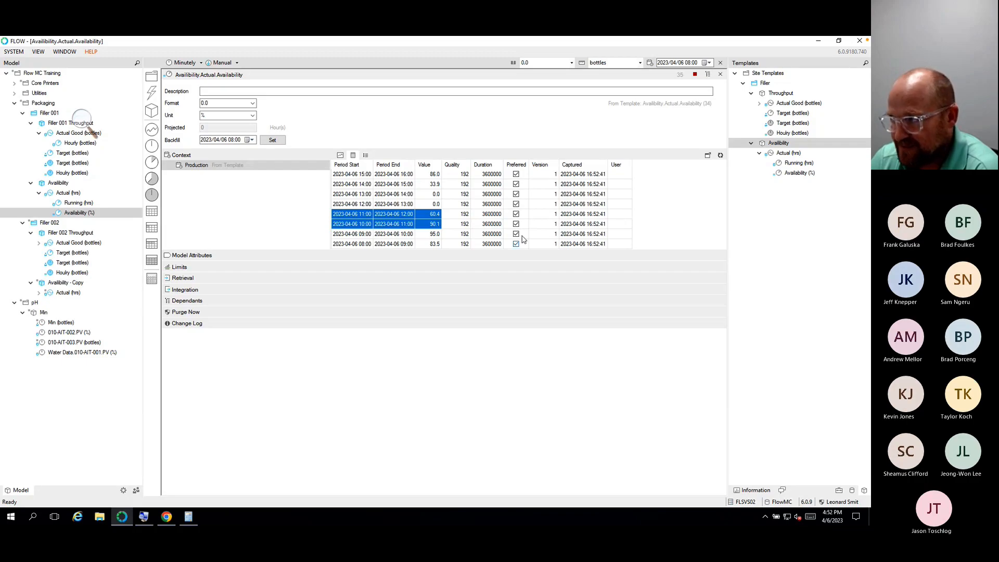
click(720, 75)
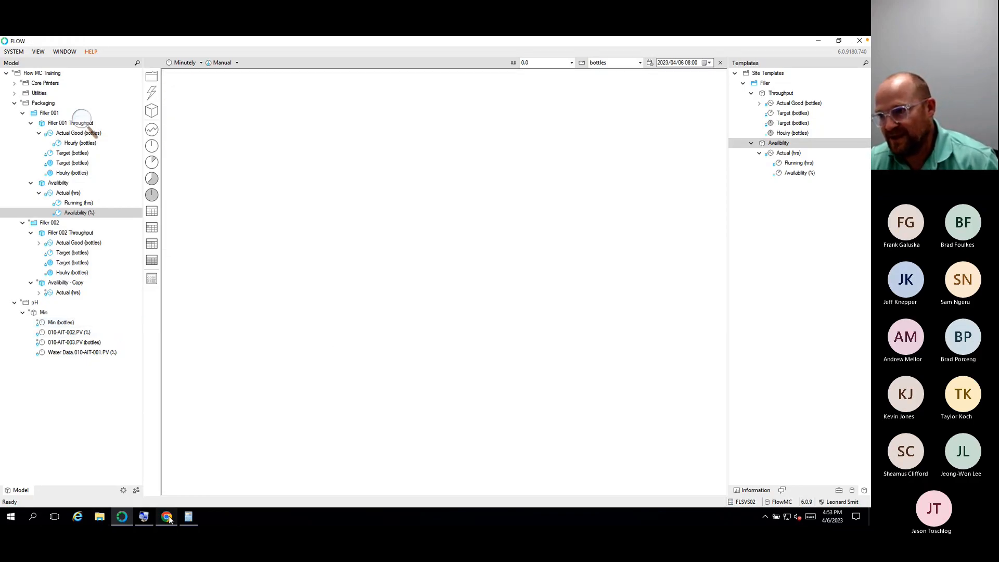
key(ctrl+Left)
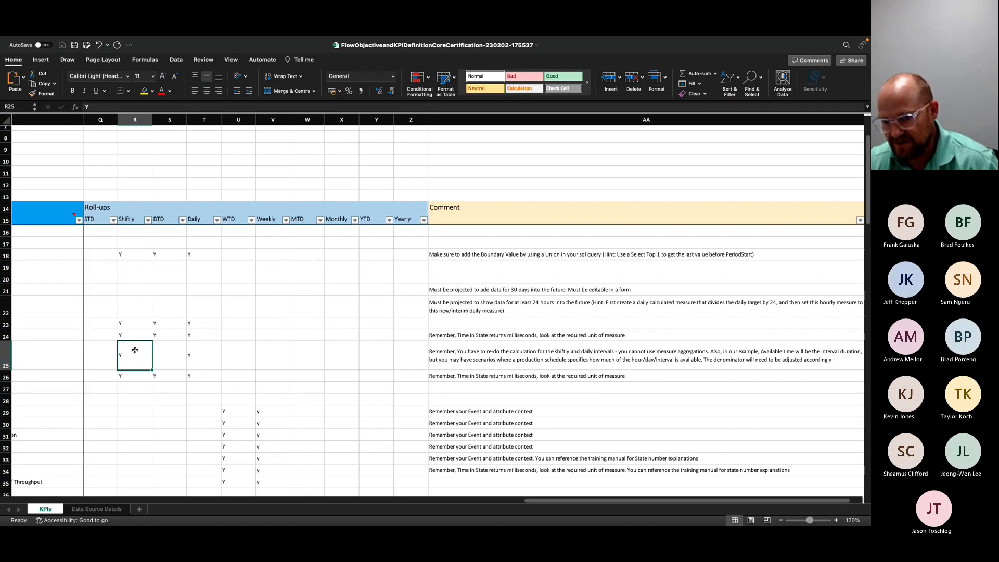
key(ctrl+Right)
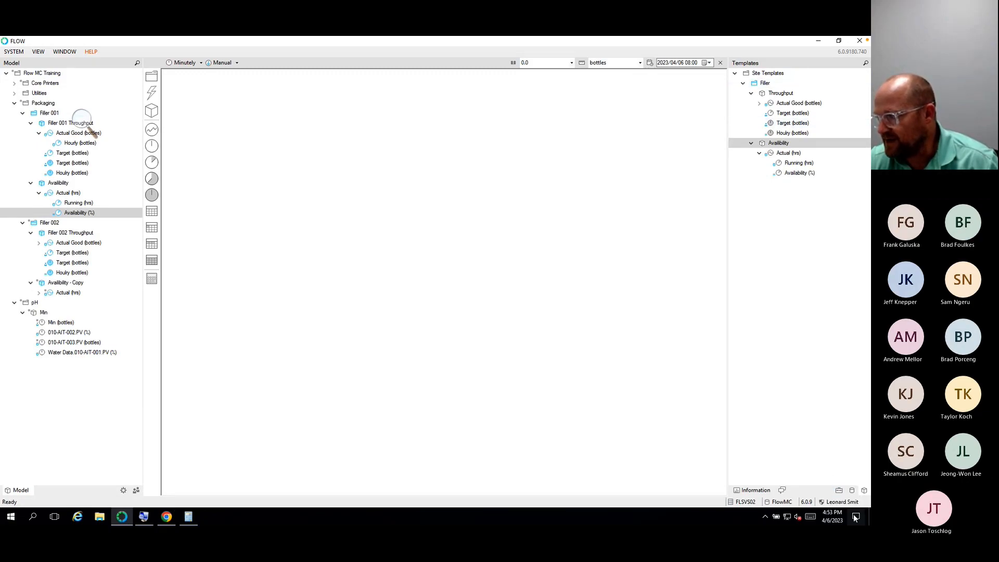
click(838, 491)
click(734, 84)
click(735, 73)
click(742, 84)
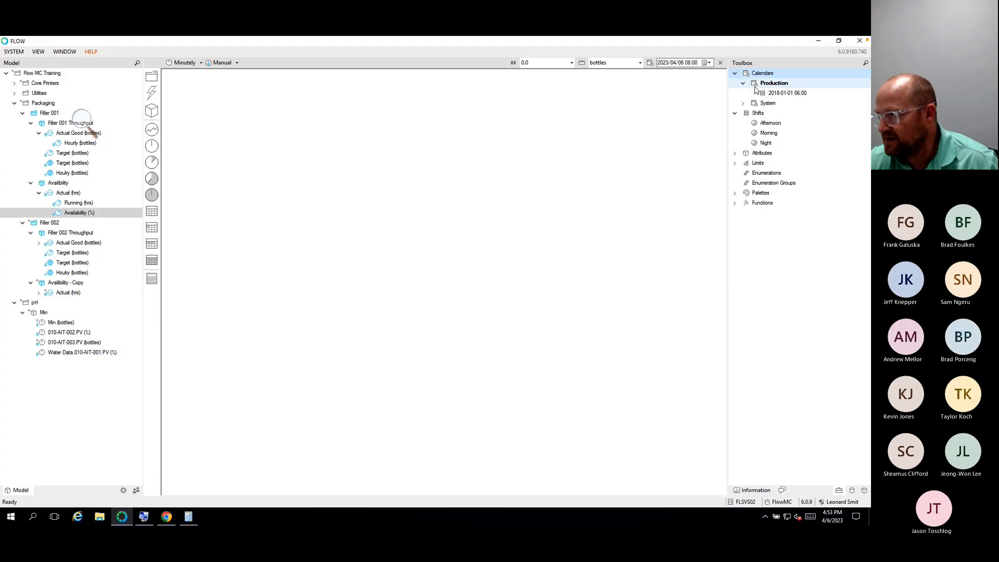
double_click(786, 92)
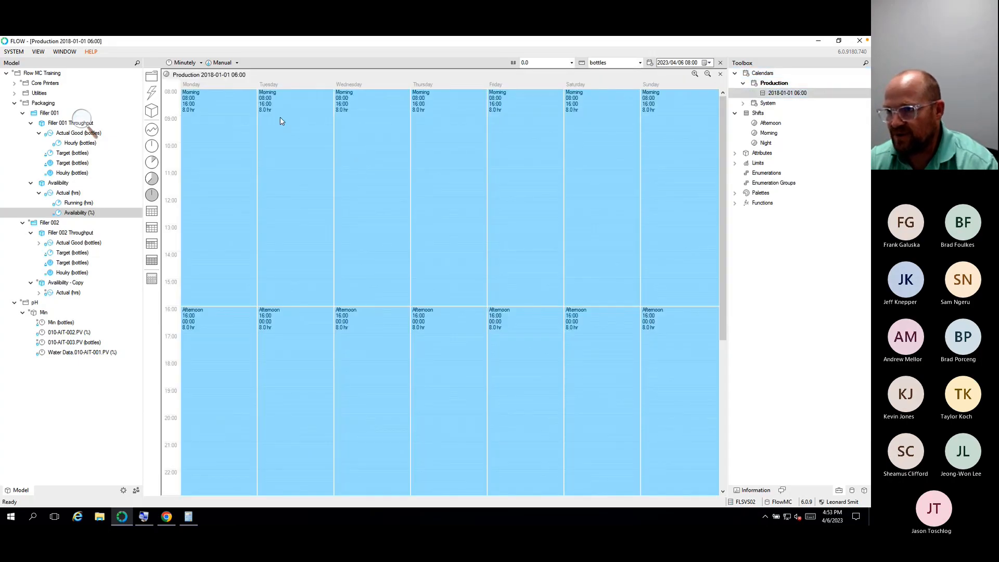
scroll(196, 250, down, 5)
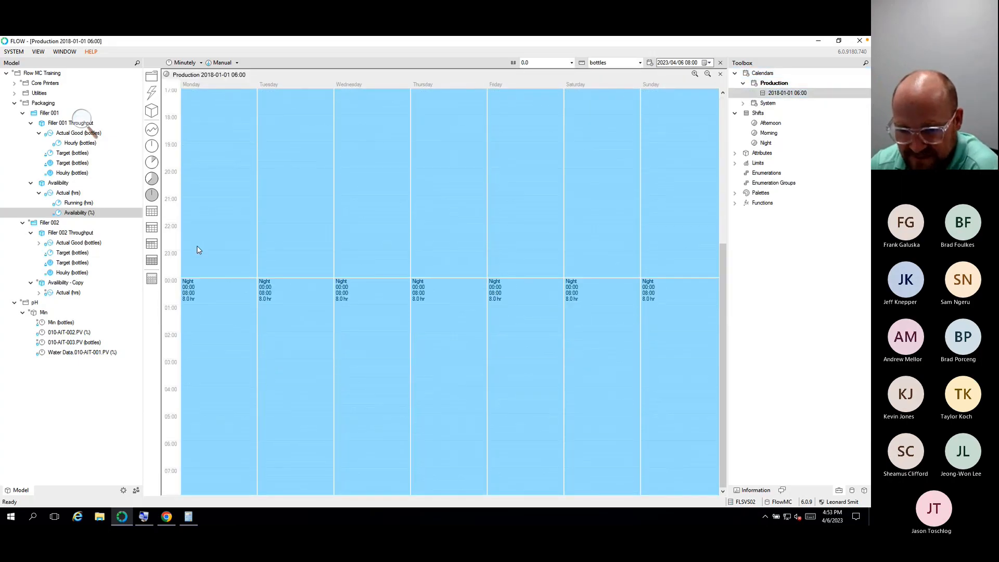
scroll(197, 248, up, 5)
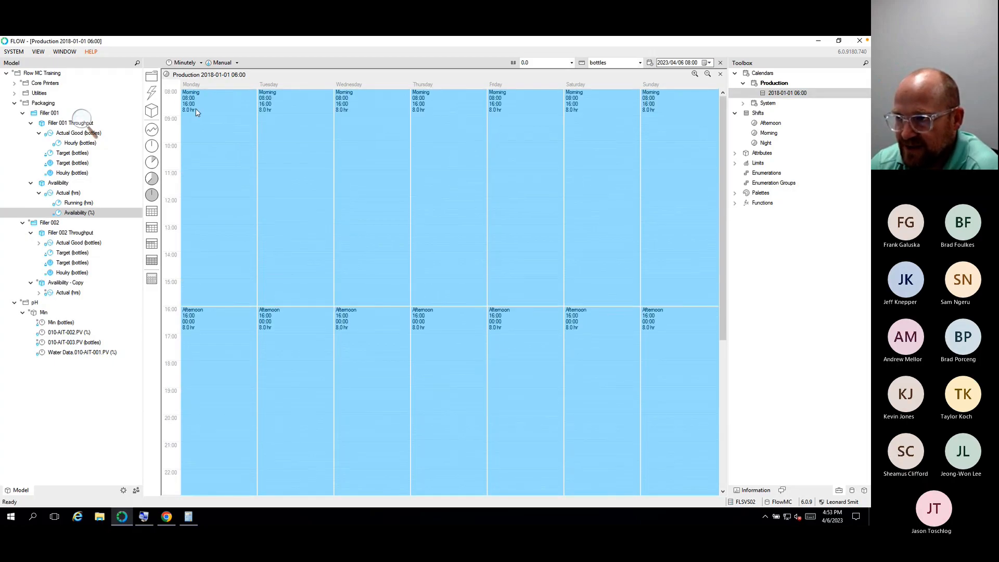
scroll(200, 367, down, 5)
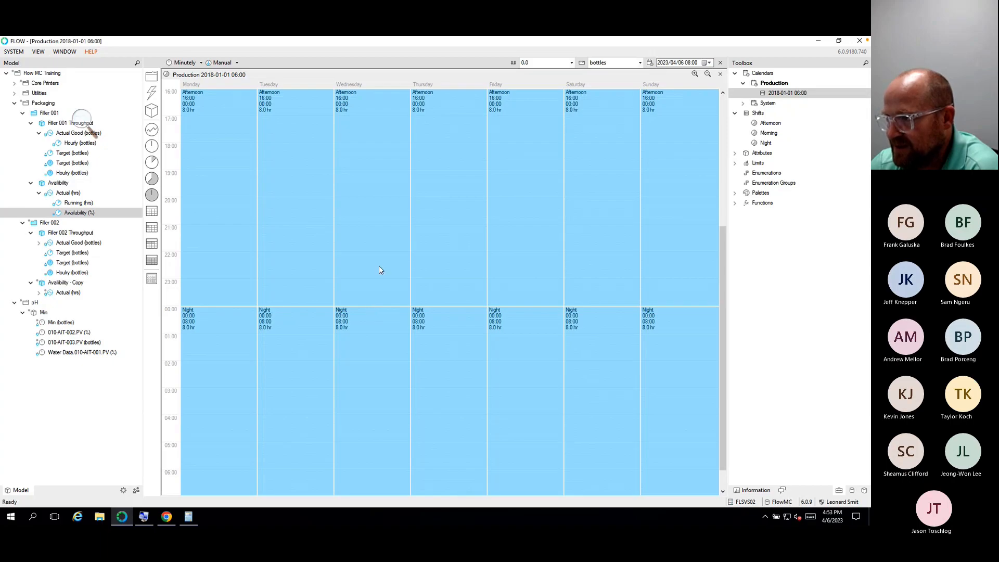
scroll(379, 269, up, 3)
scroll(379, 269, down, 3)
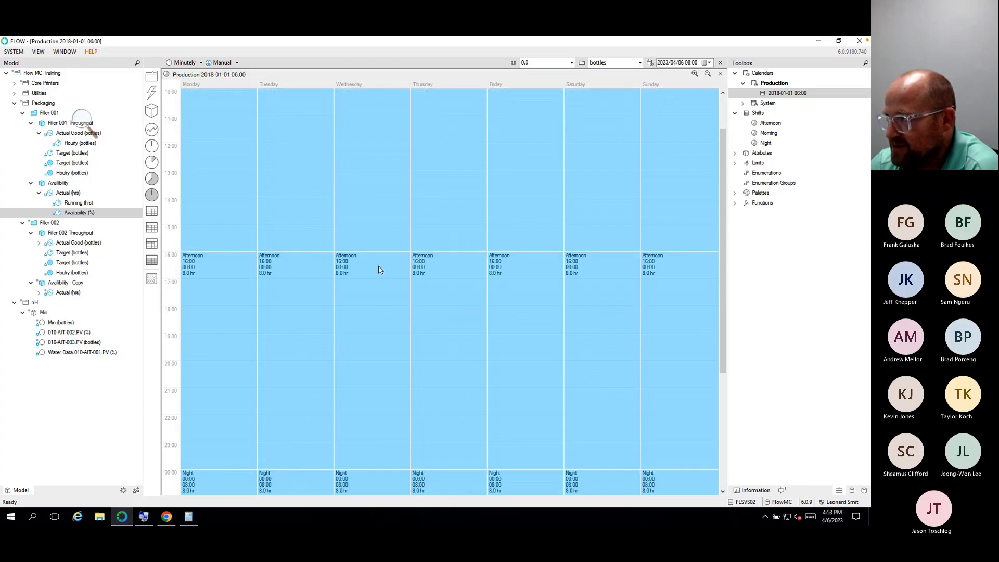
right_click(770, 84)
click(751, 90)
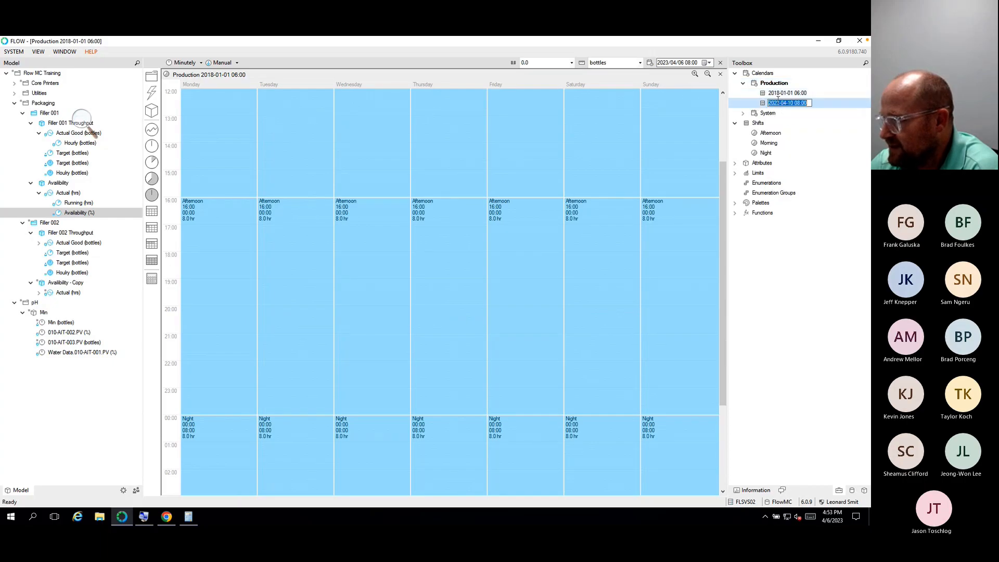
click(790, 104)
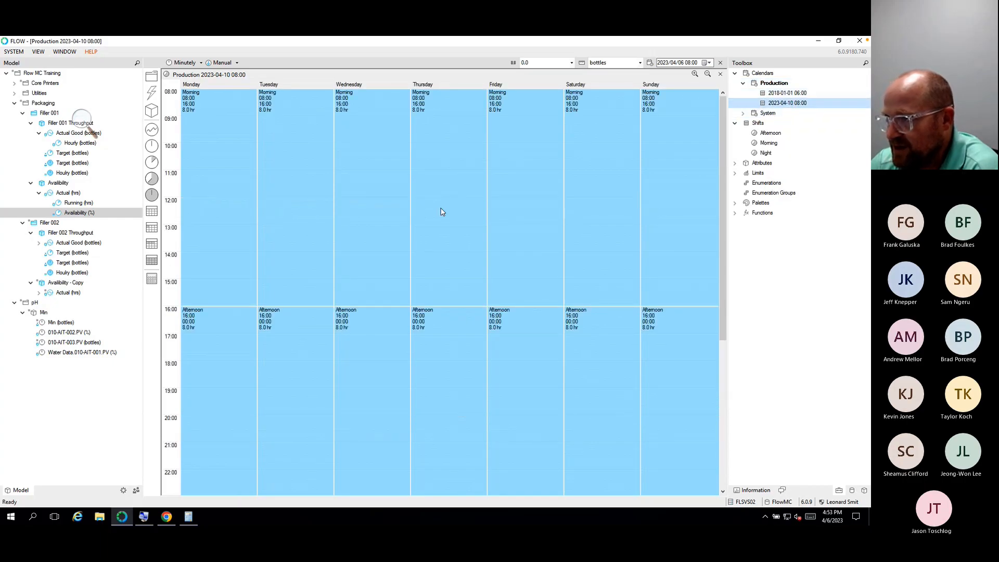
click(387, 204)
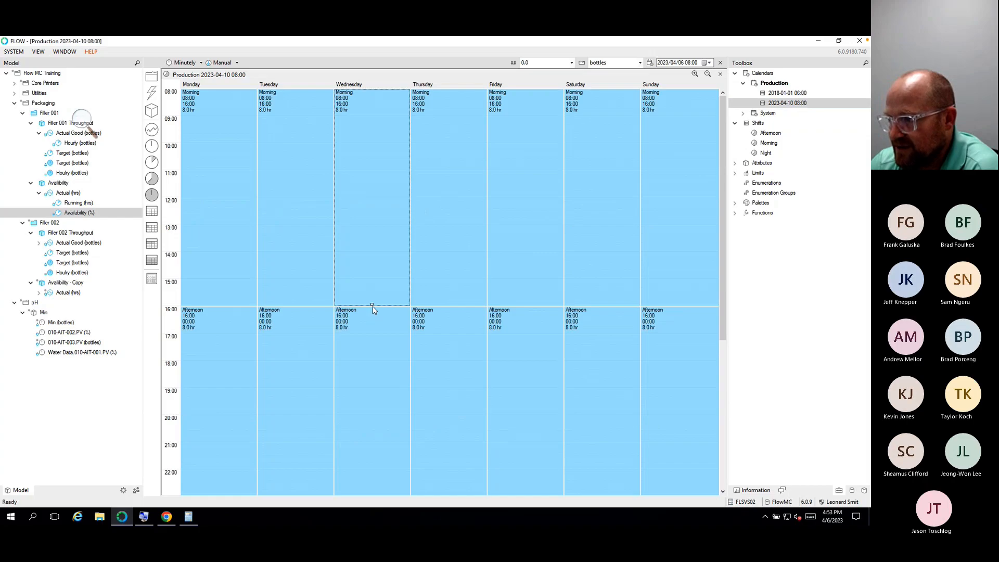
drag(373, 306, 391, 199)
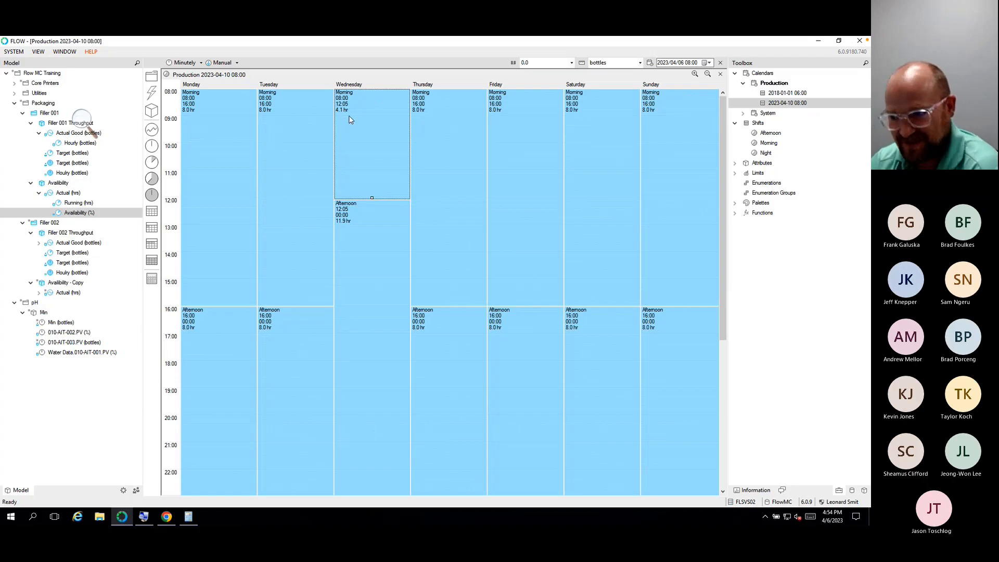
click(721, 75)
click(720, 75)
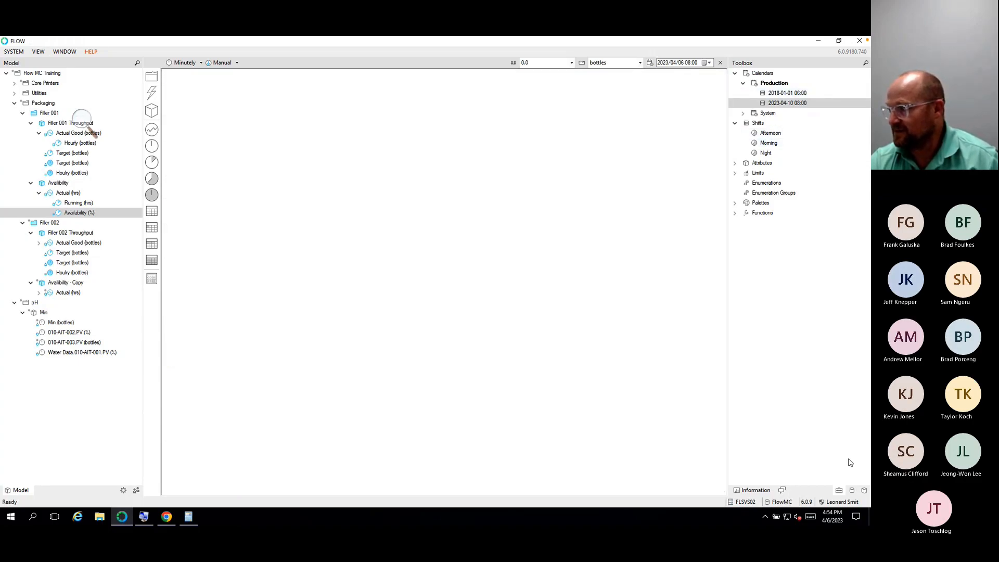
Step: Copy Running (hrs) under the Availability template's Actual (hrs), rename it Duration (hrs), and open it
click(864, 490)
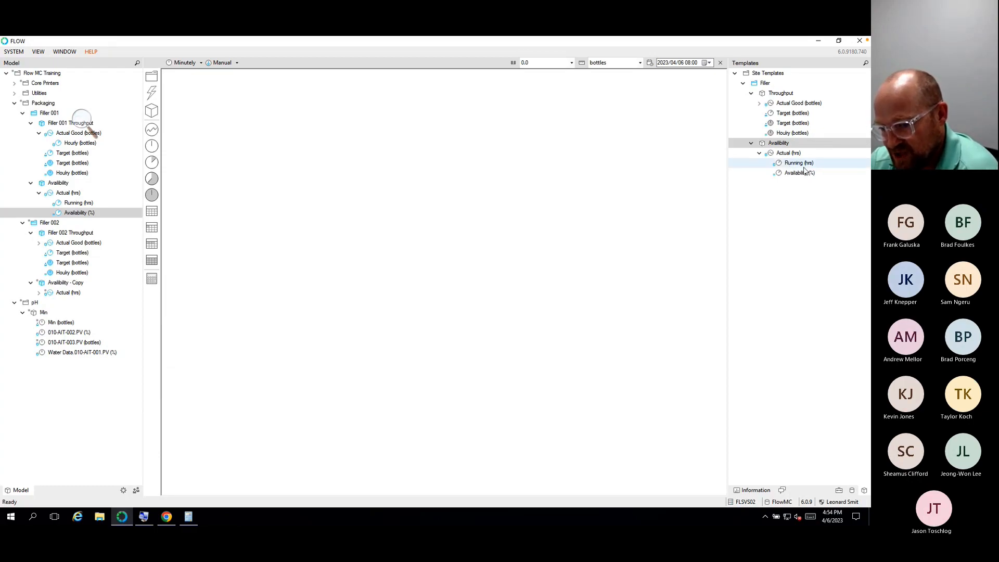
click(754, 262)
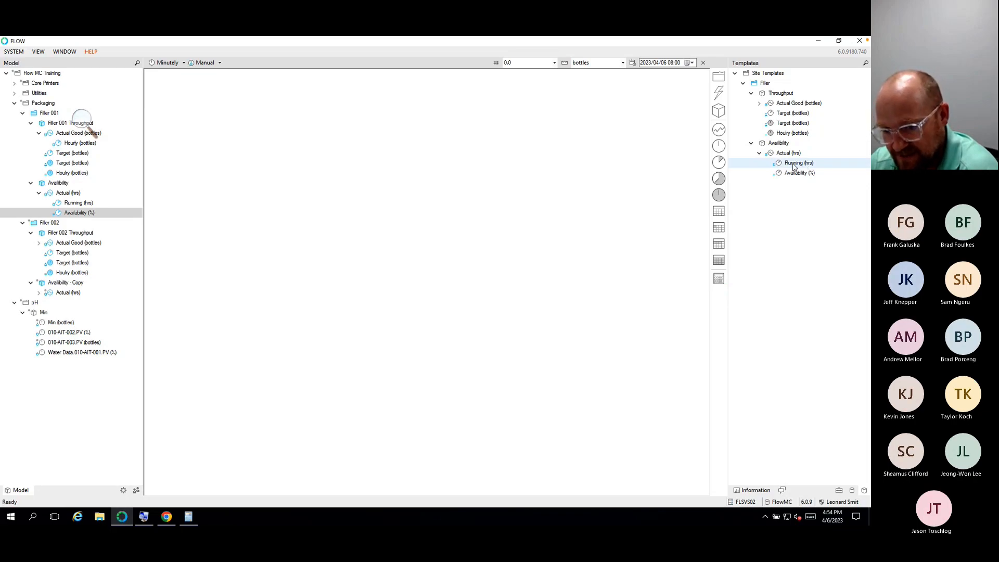
drag(796, 172, 719, 285)
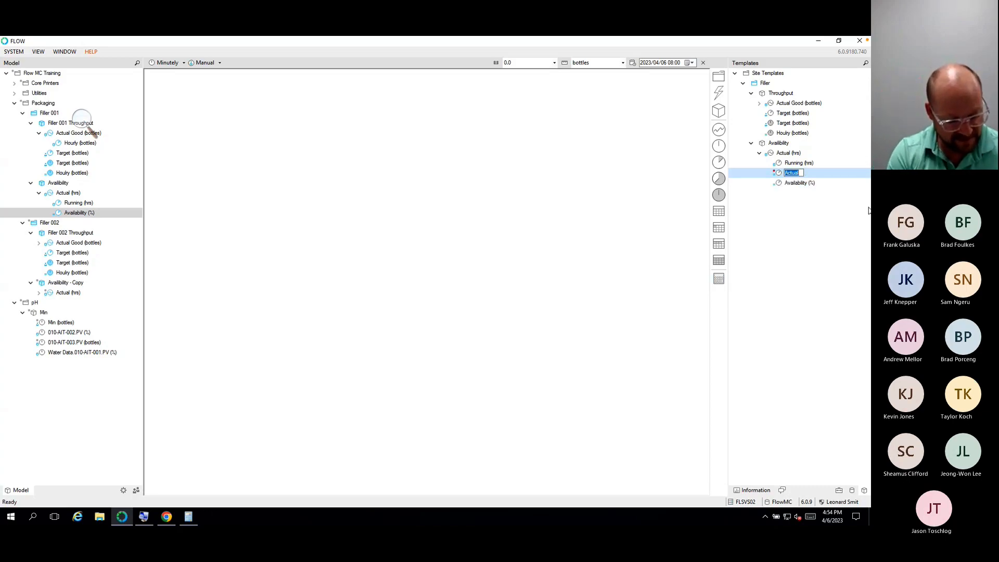
text(Du)
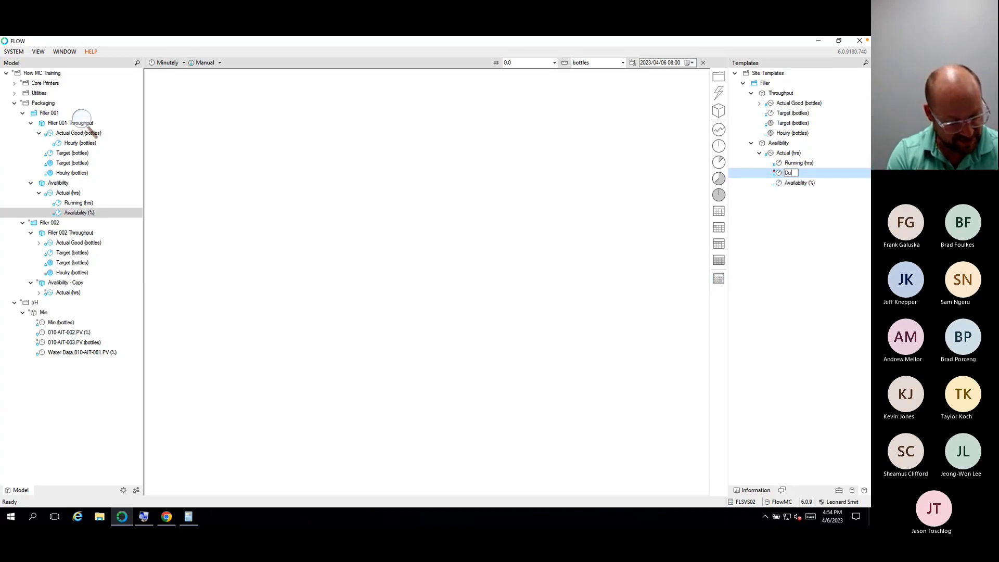
text(ration)
key(Return)
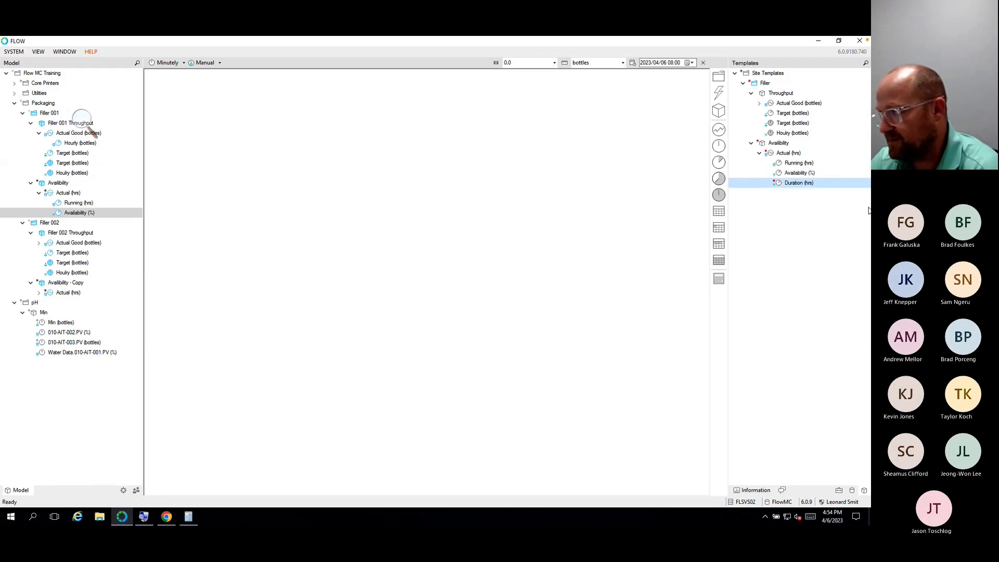
double_click(789, 183)
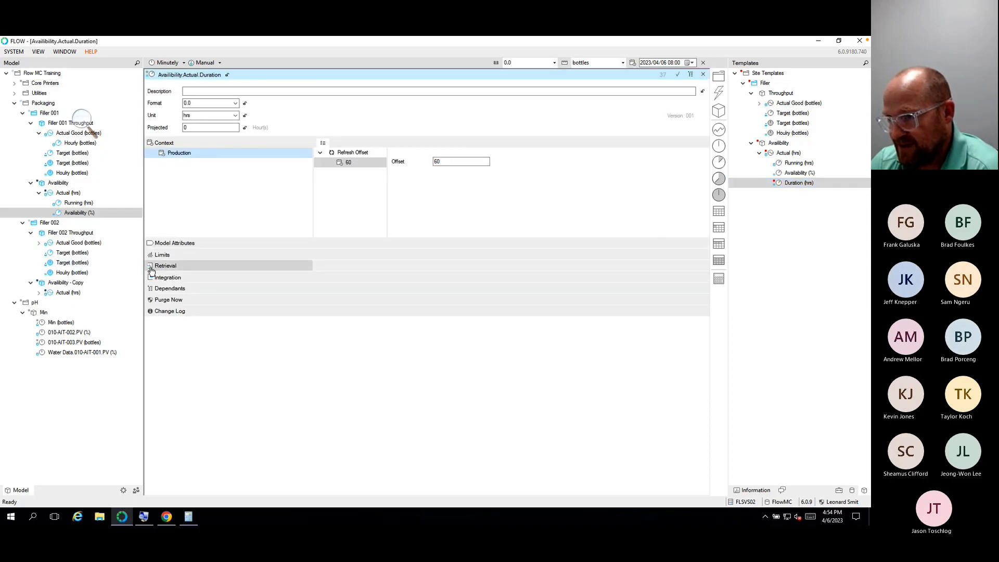
Step: Delete '* 1.0' from the Duration formula so it takes Running (hrs).Value, then open Filler 001's Running (hrs)
click(151, 269)
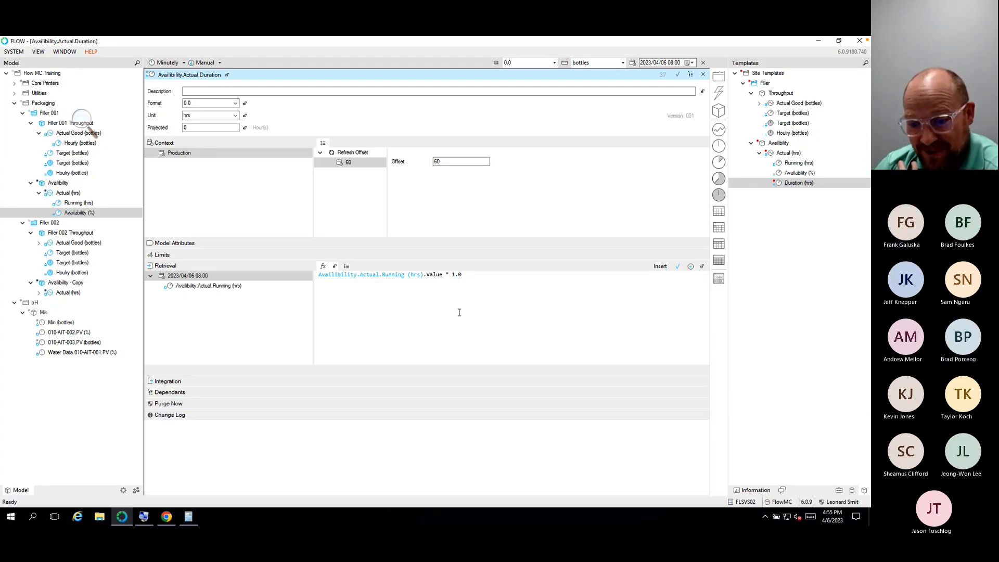
drag(462, 275, 447, 276)
key(BackSpace)
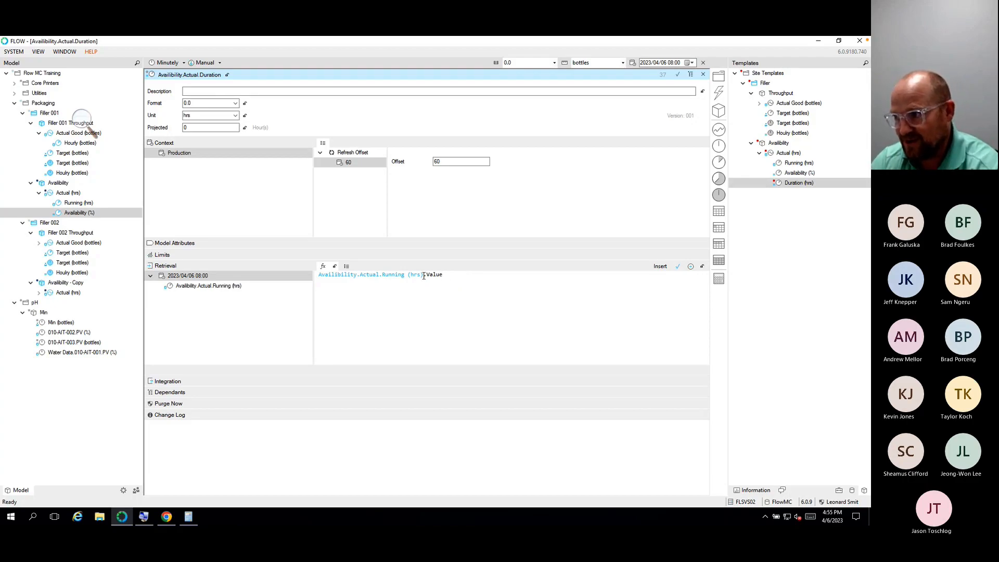
drag(452, 276, 421, 276)
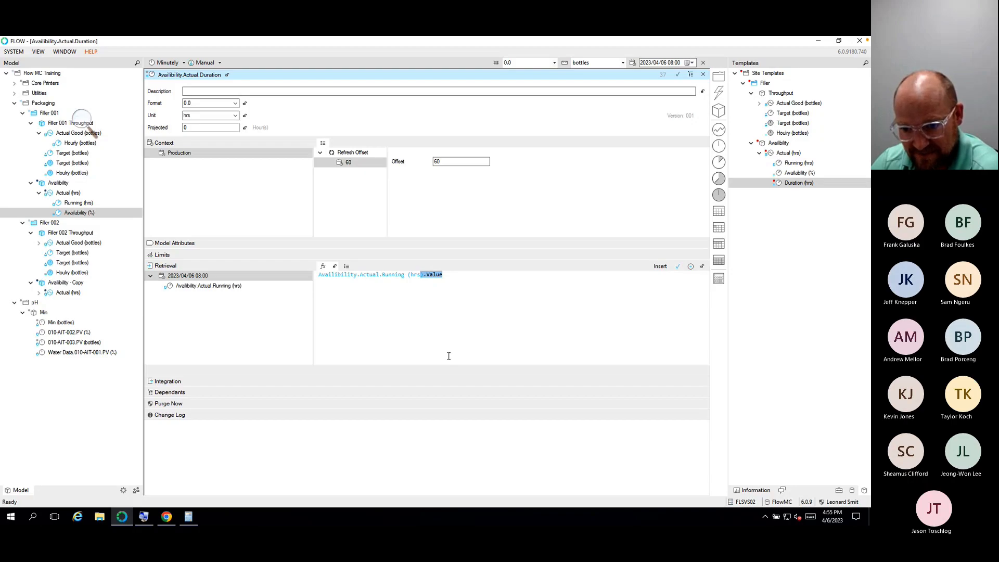
click(62, 203)
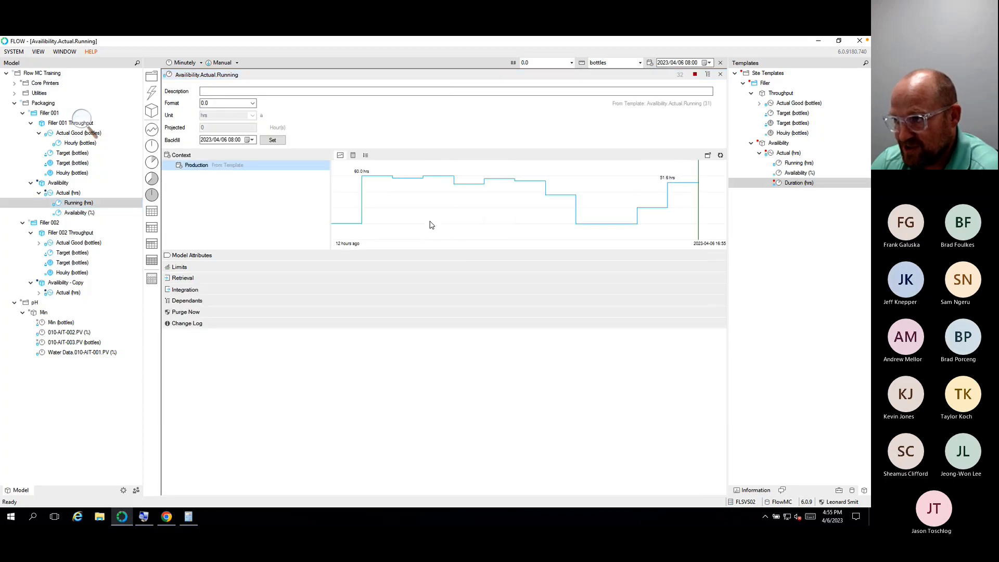
click(352, 155)
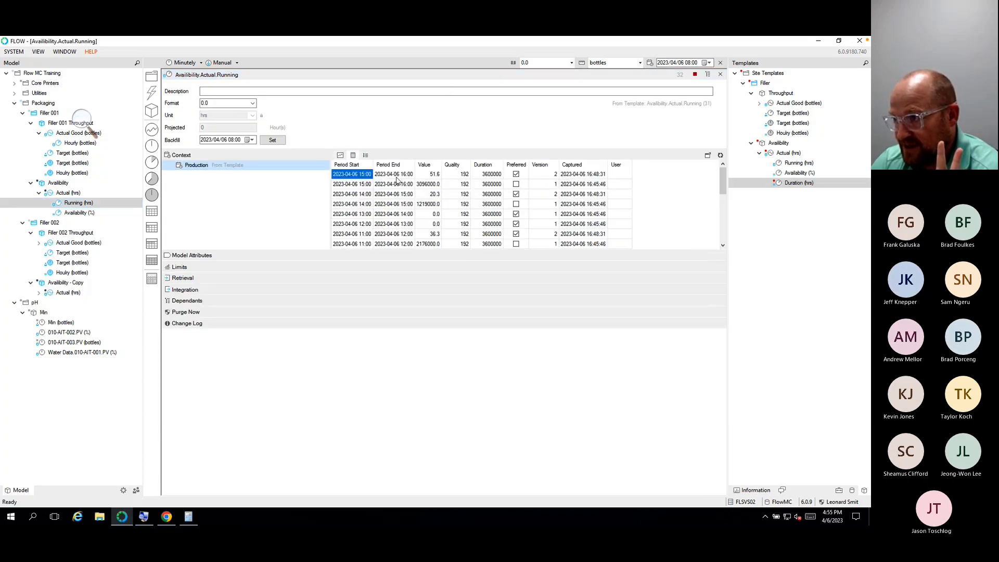
drag(430, 178, 436, 239)
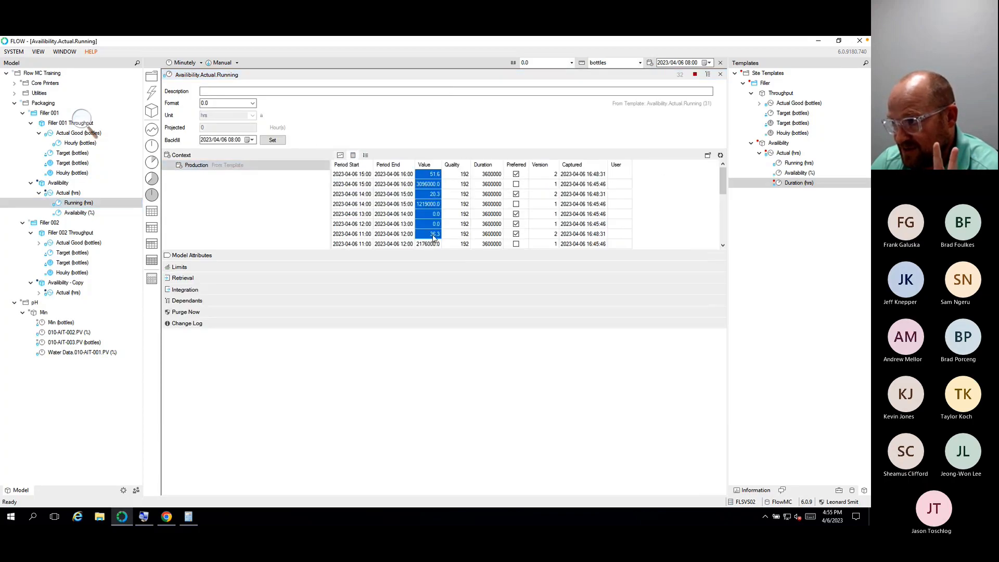
click(451, 174)
drag(450, 175, 449, 227)
drag(486, 174, 487, 210)
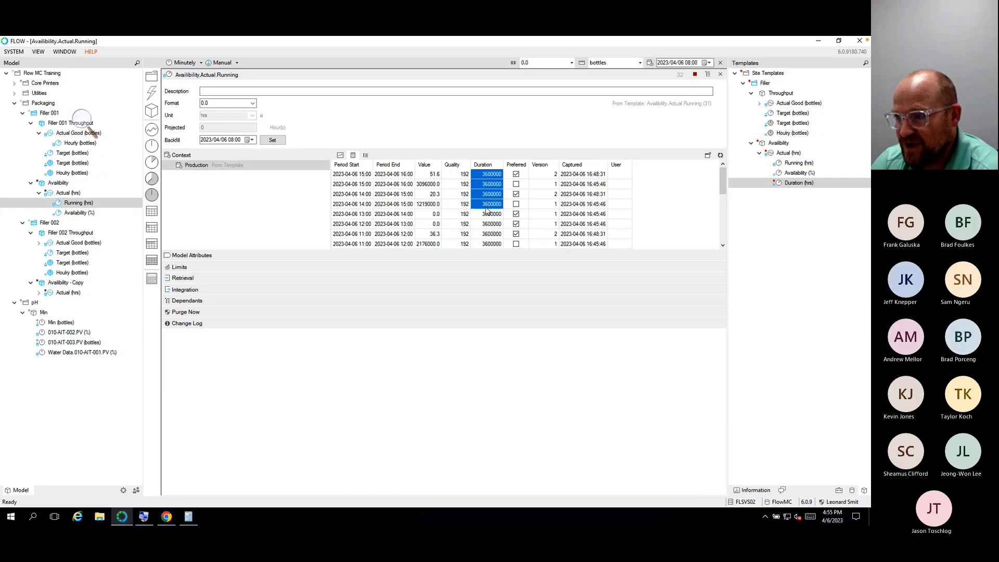
drag(433, 178, 460, 225)
drag(481, 175, 478, 218)
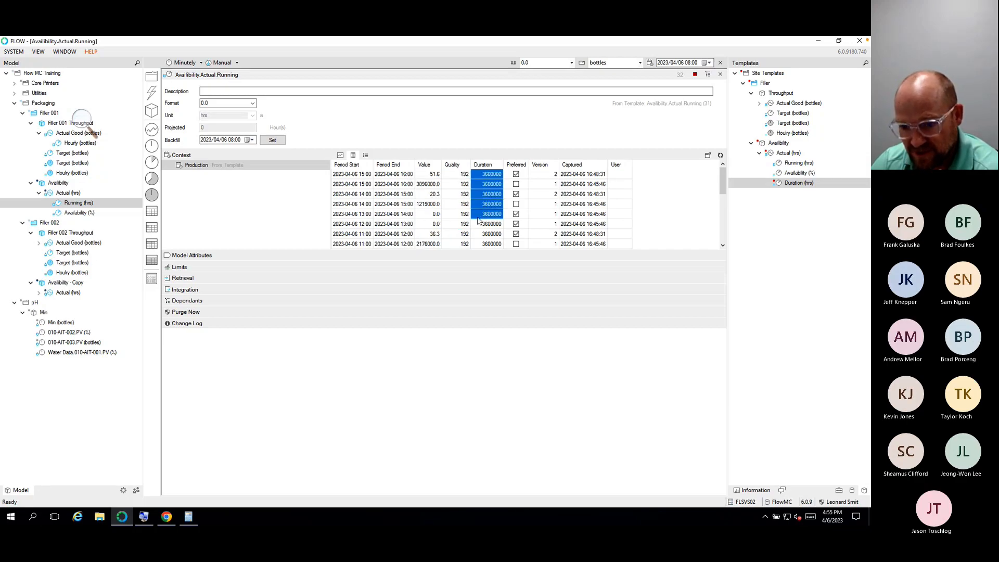
click(720, 74)
click(444, 275)
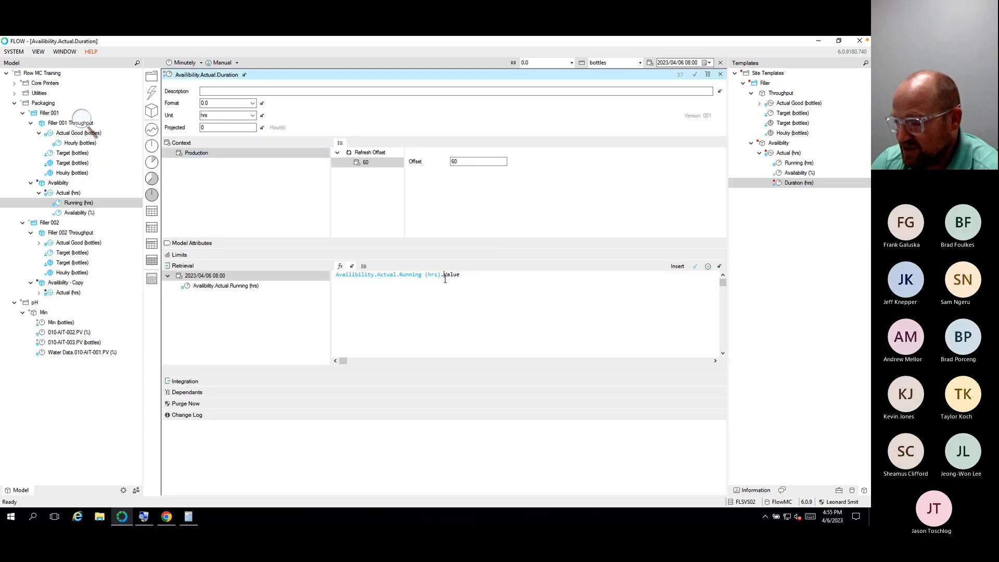
Step: Replace 'Value' with 'Duration' in the Duration retrieval formula
double_click(457, 274)
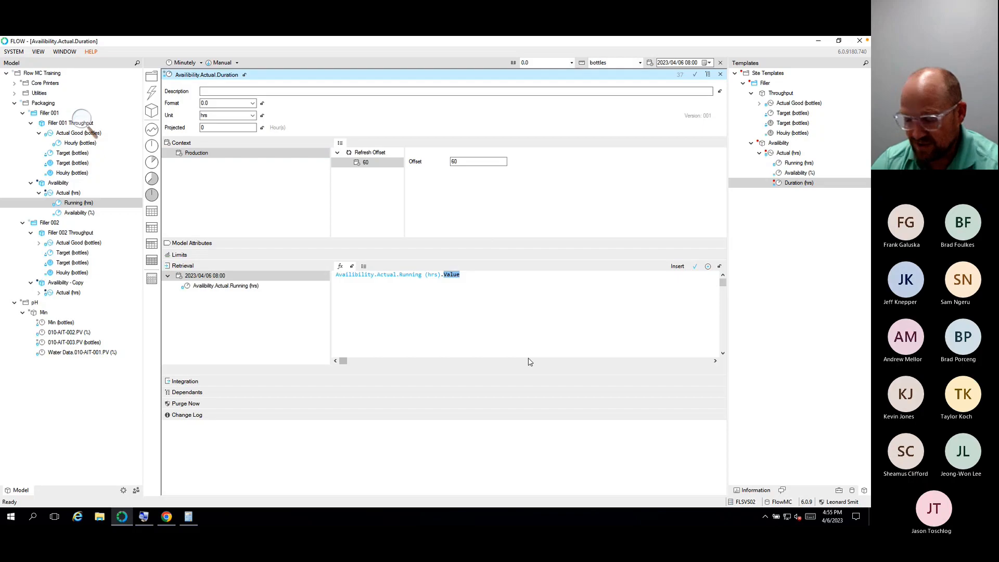
text(Duration)
click(458, 295)
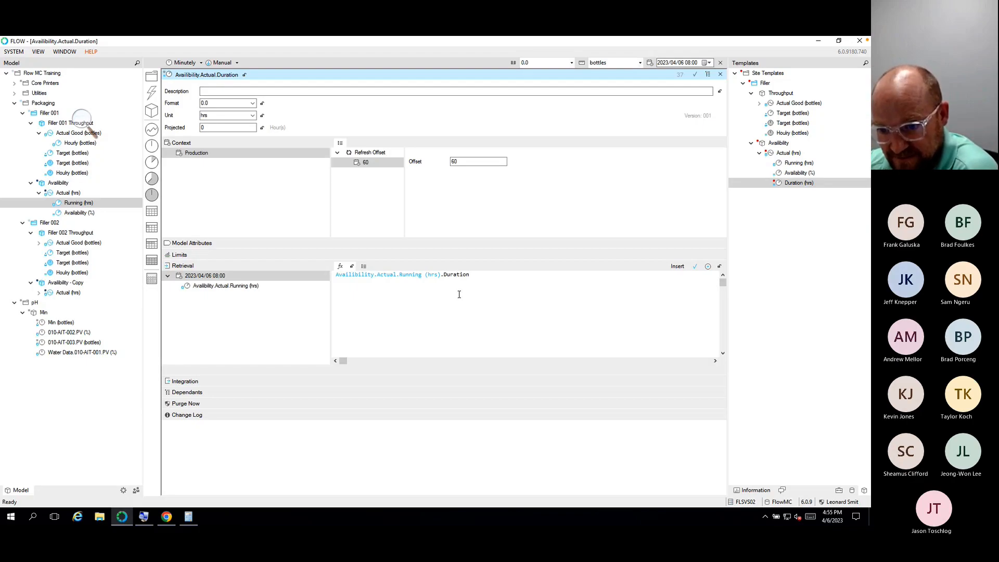
drag(470, 274, 445, 277)
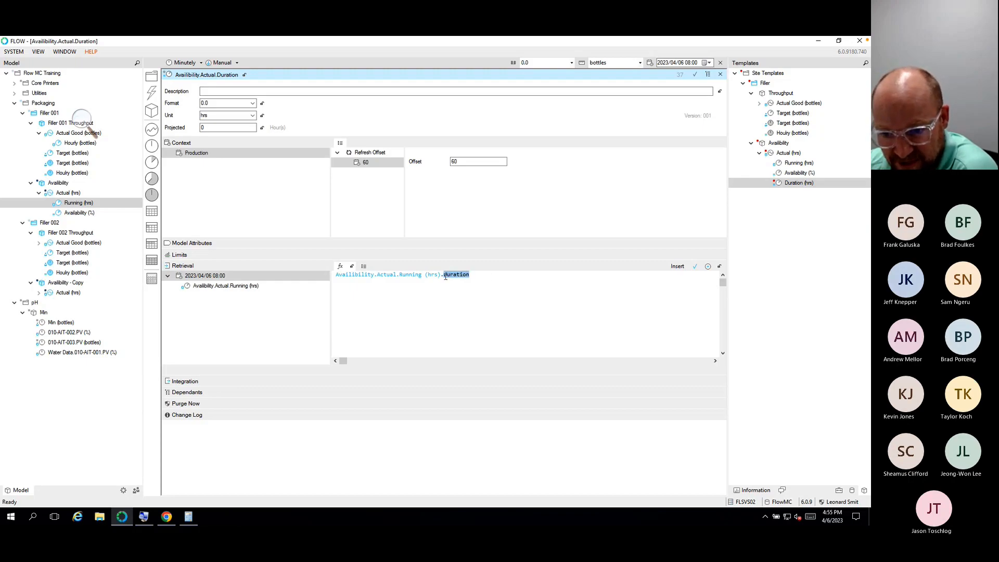
click(623, 317)
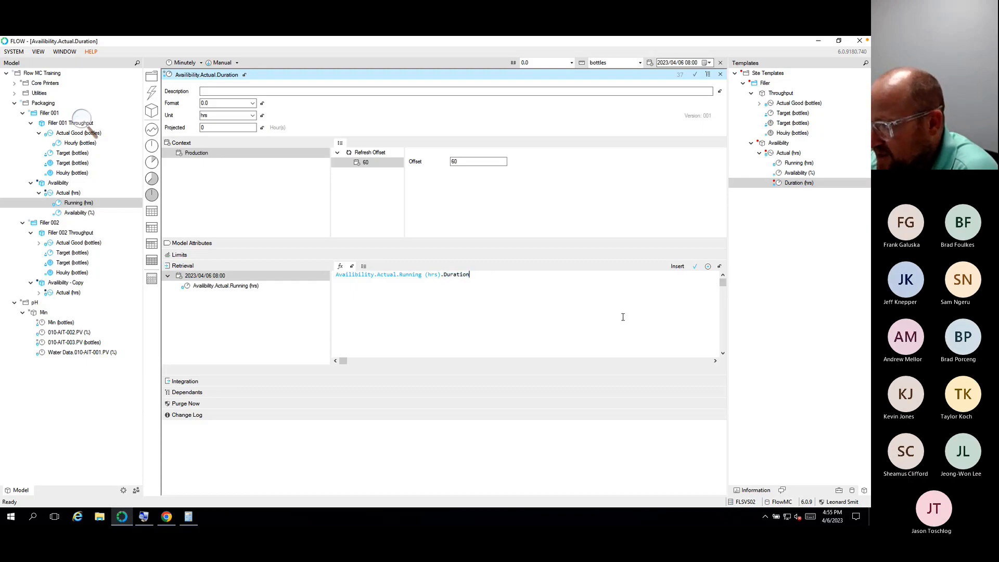
Step: Check the Insert > Measure list without adding anything, then save the formula as Running (hrs).Duration
click(678, 266)
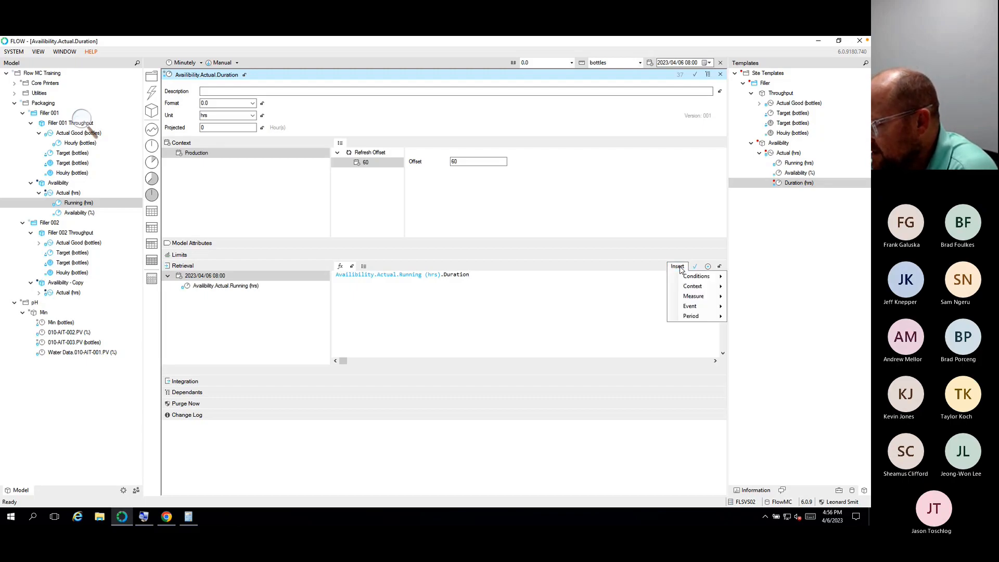
mouse_move(697, 296)
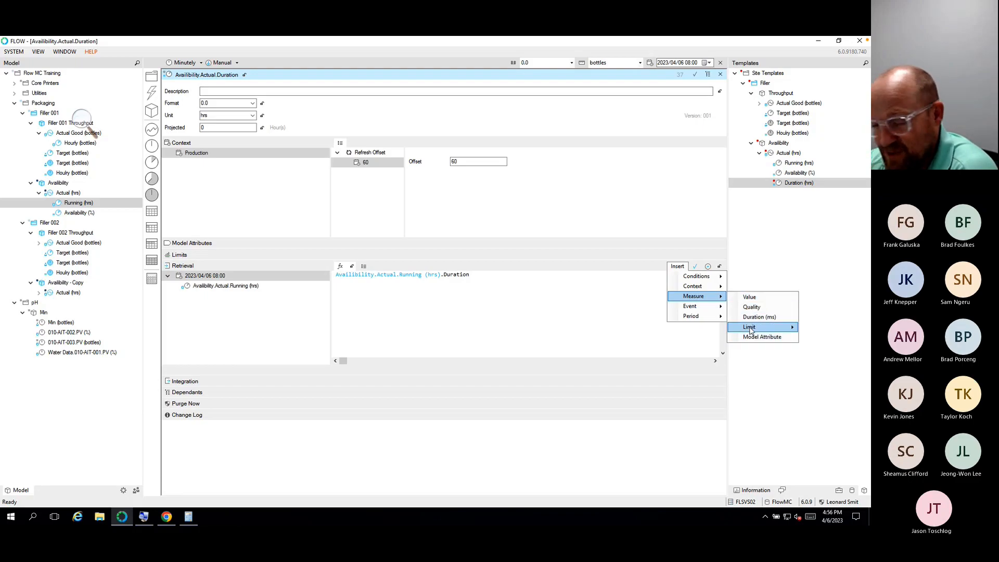
mouse_move(751, 331)
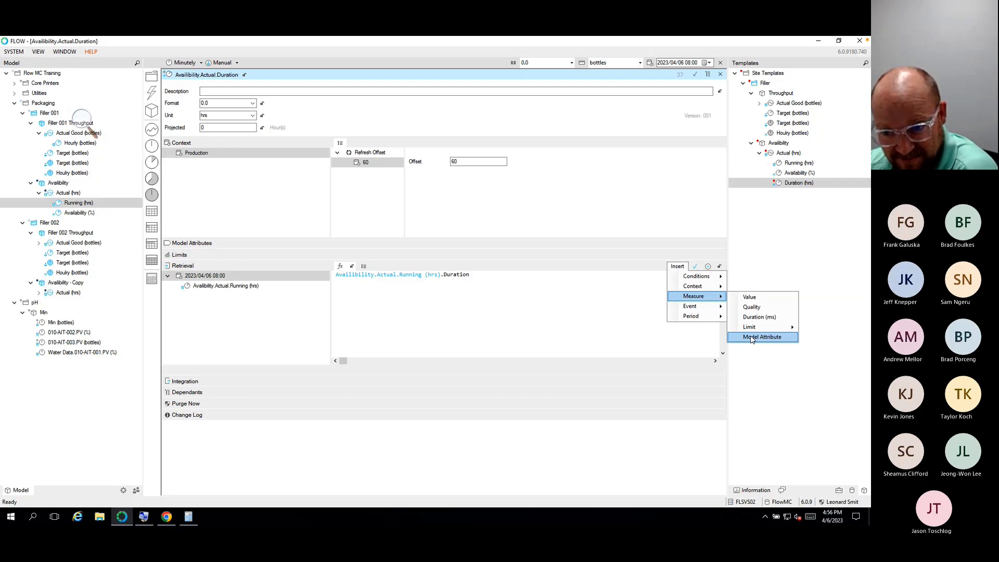
click(772, 318)
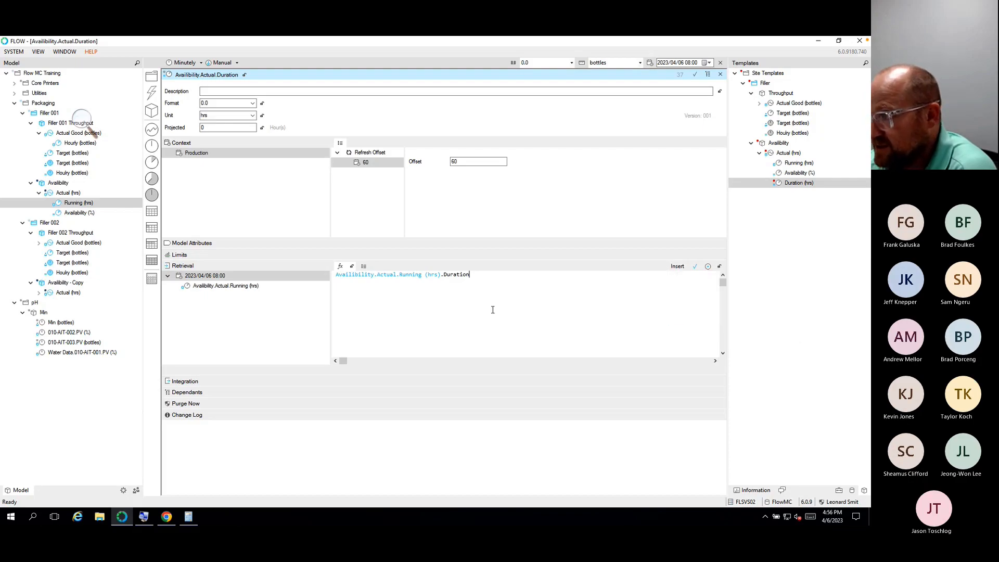
click(695, 270)
Step: Update the Filler template's instances and deploy the Packaging model with all its contents
right_click(763, 83)
click(780, 87)
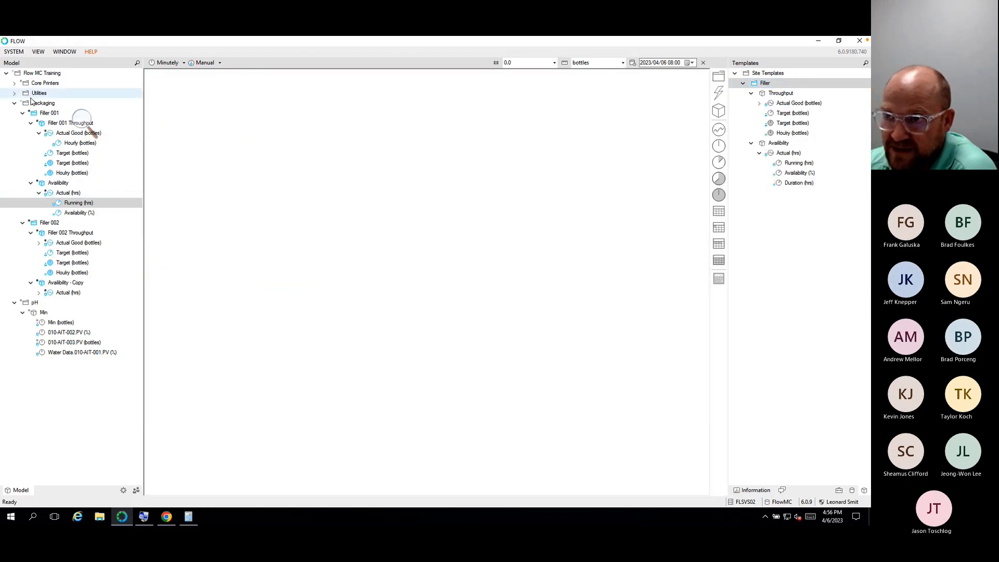
right_click(31, 97)
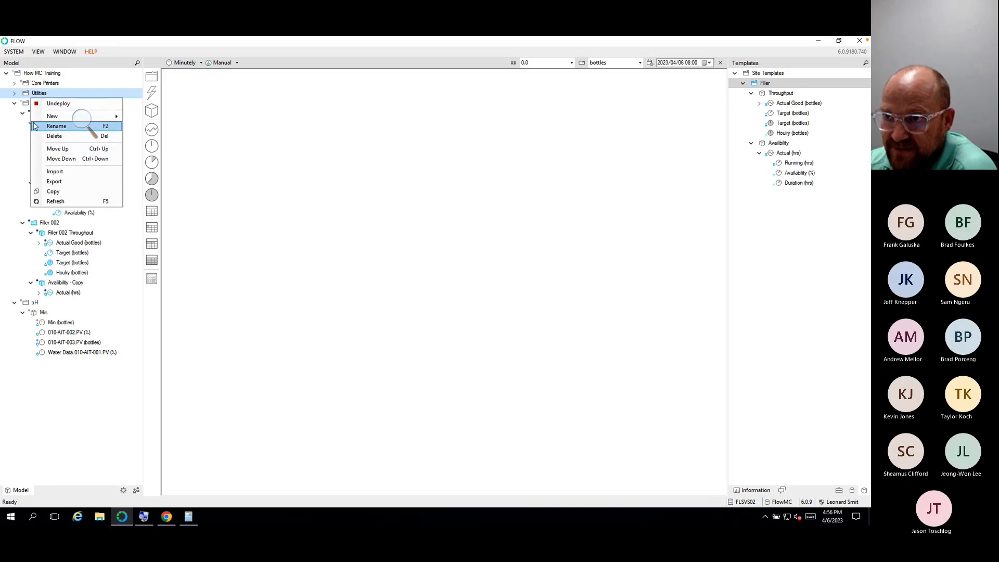
right_click(19, 102)
click(41, 106)
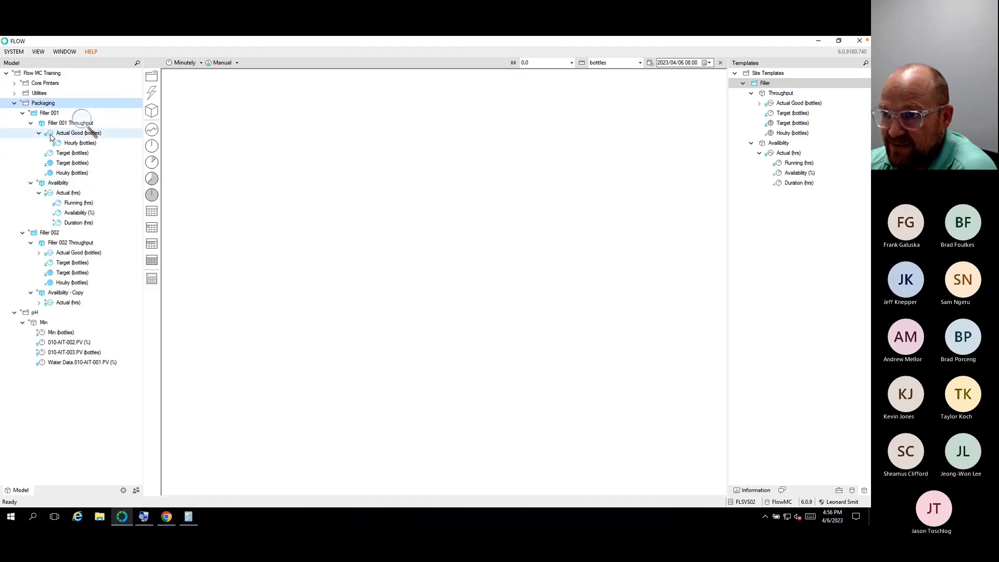
right_click(44, 103)
click(60, 111)
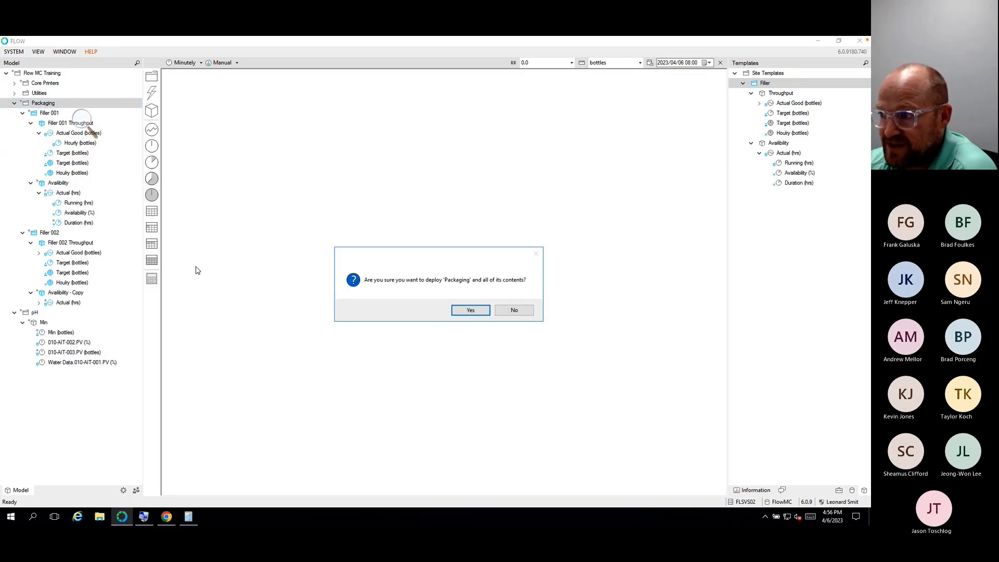
click(469, 310)
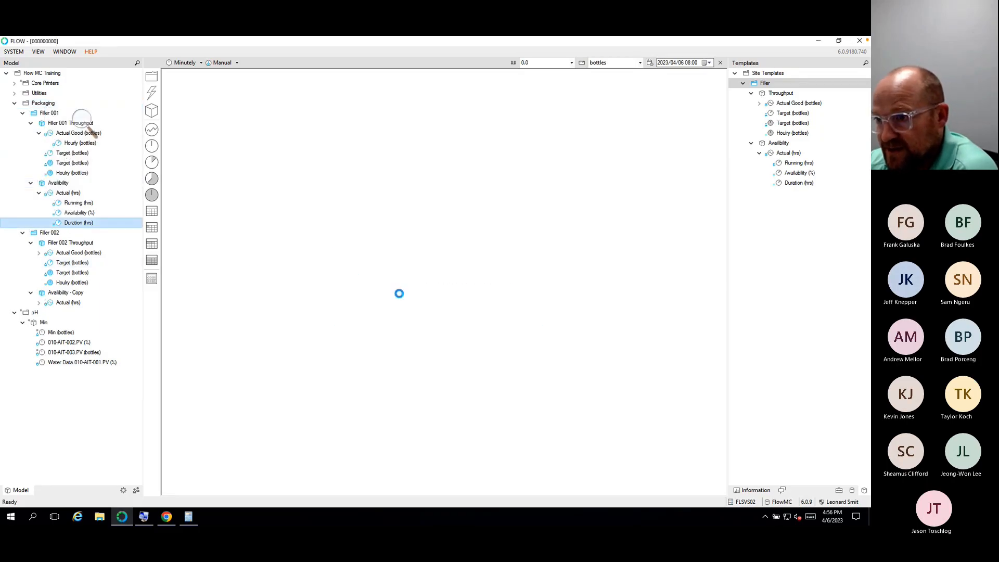
Step: Backfill Filler 001's Duration (hrs) and review its 3600000.0 hourly values in table view
click(340, 156)
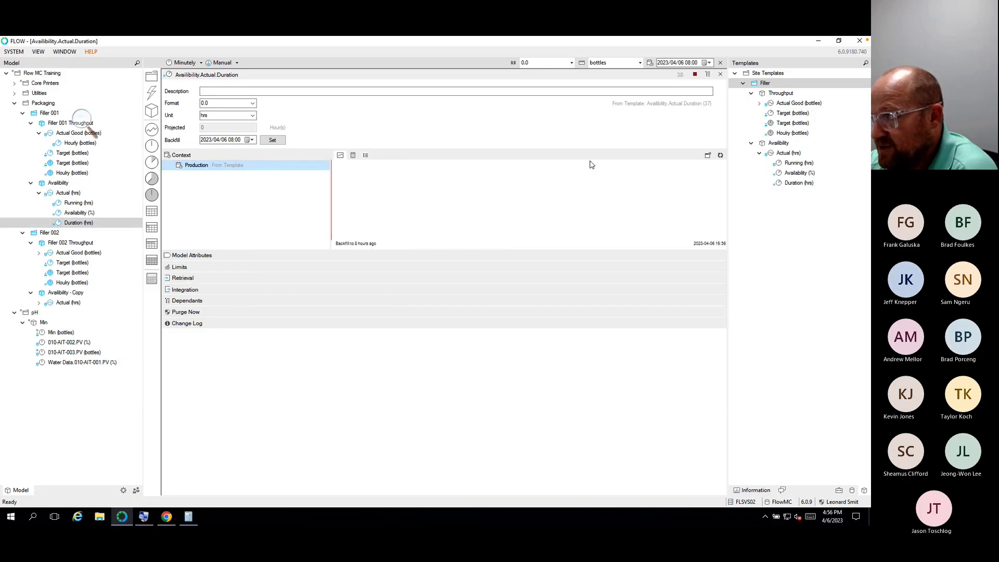
click(721, 156)
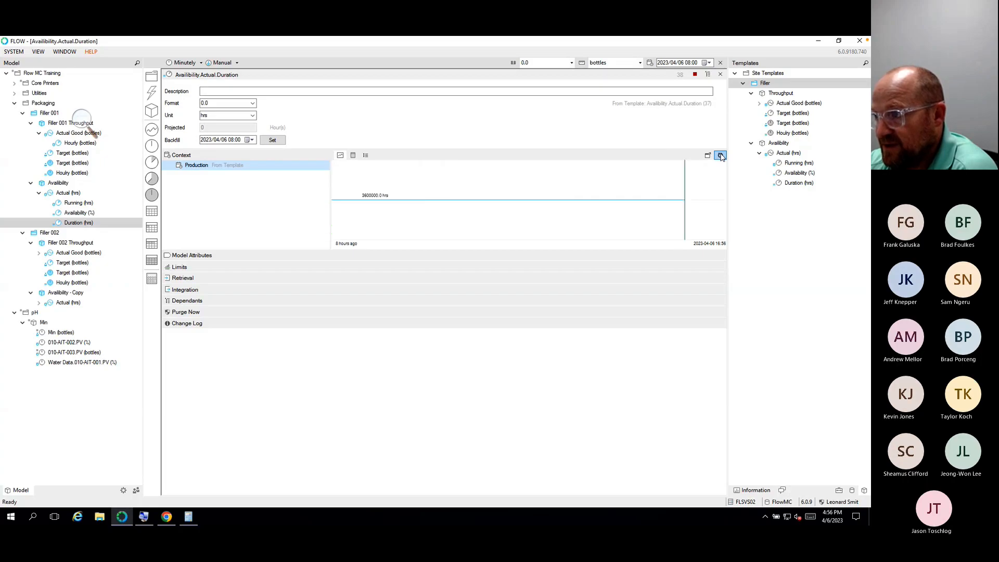
click(721, 156)
drag(428, 174, 302, 239)
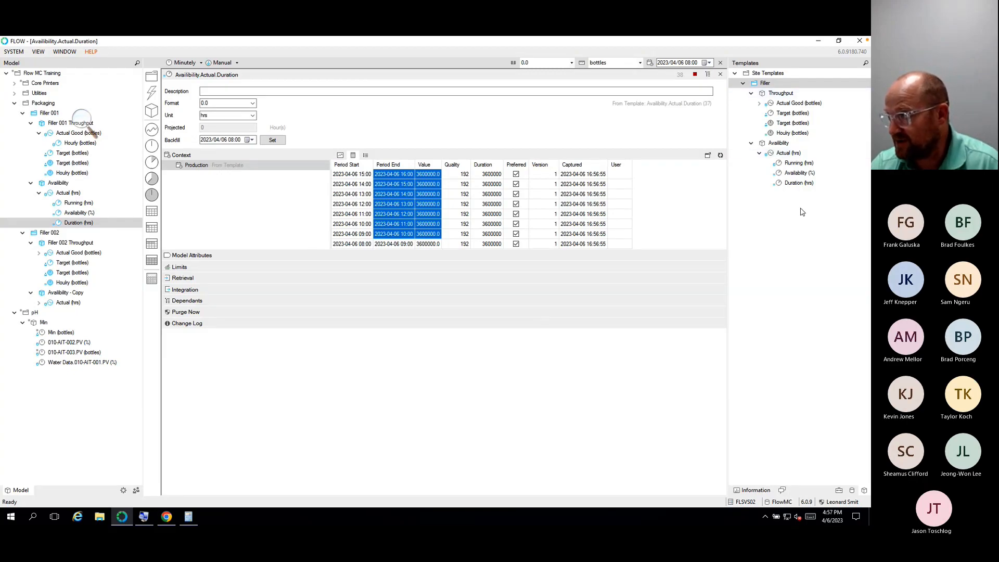
click(799, 176)
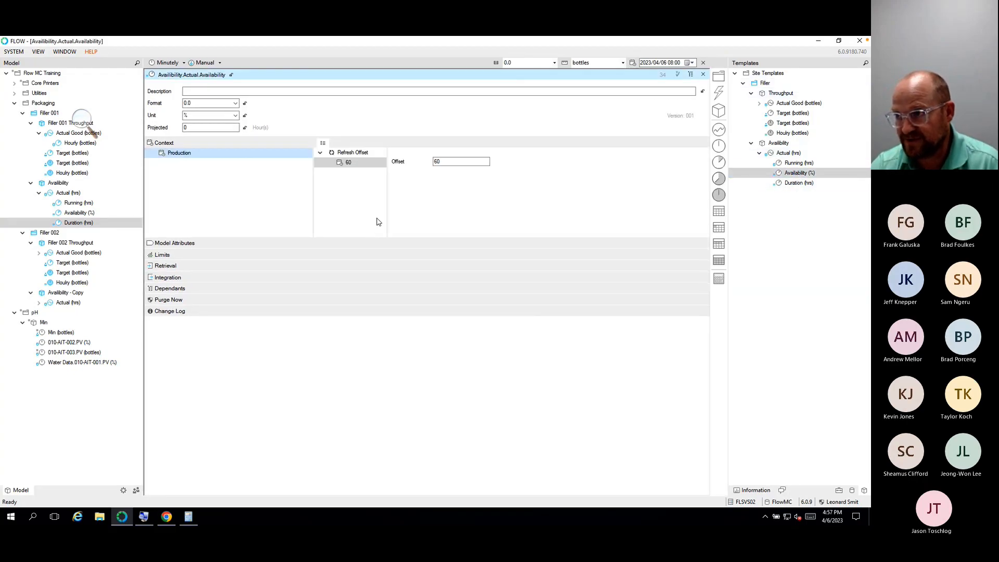
Step: Make the Availability formula divide Running by the Duration (hrs) input instead of 60
click(177, 266)
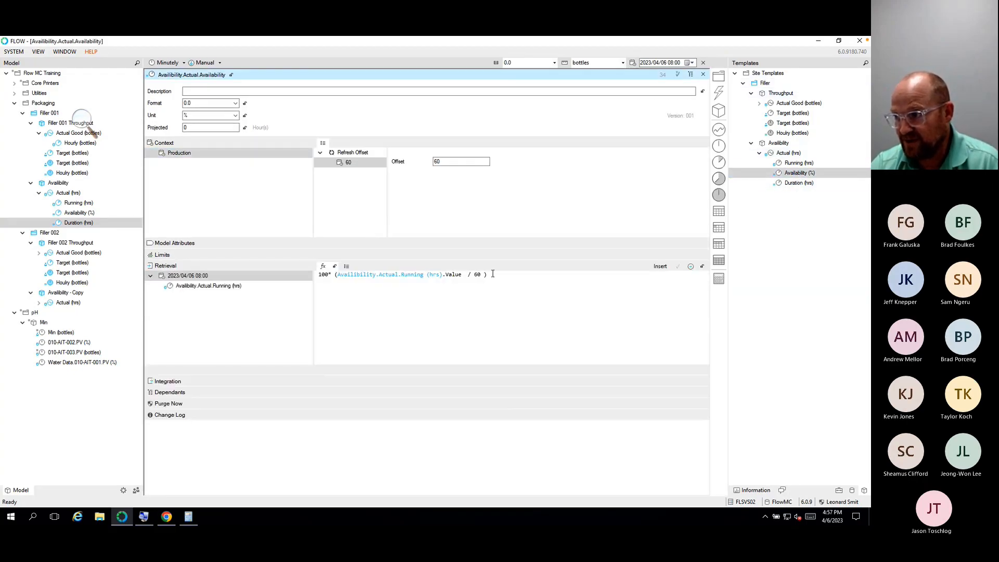
drag(481, 274, 475, 275)
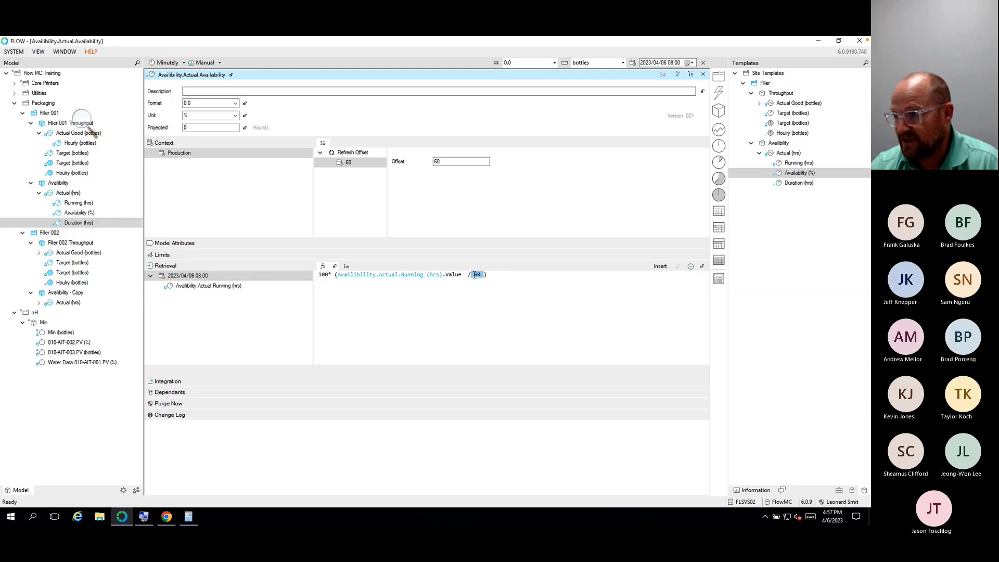
click(790, 185)
drag(789, 183, 186, 277)
drag(483, 274, 470, 276)
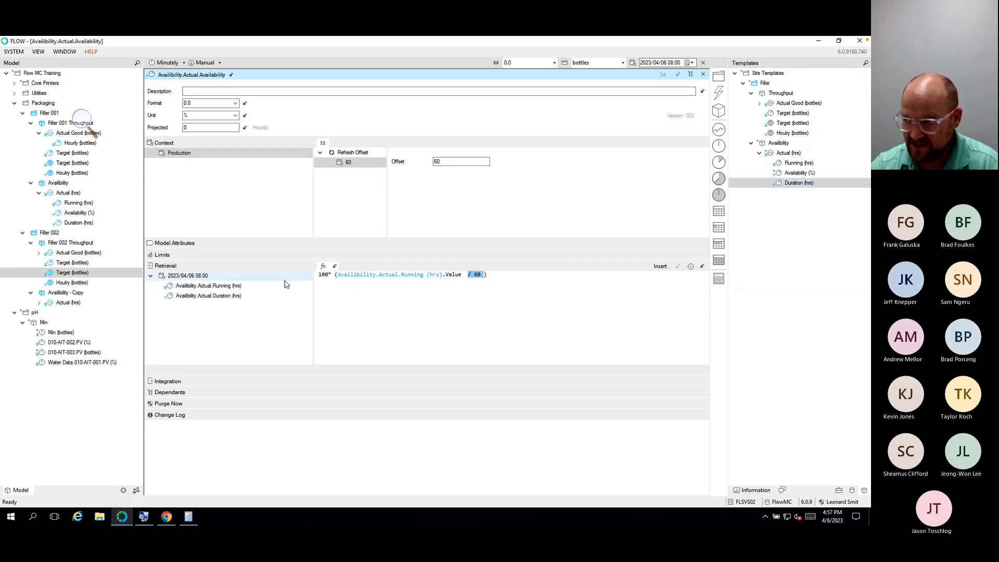
double_click(211, 295)
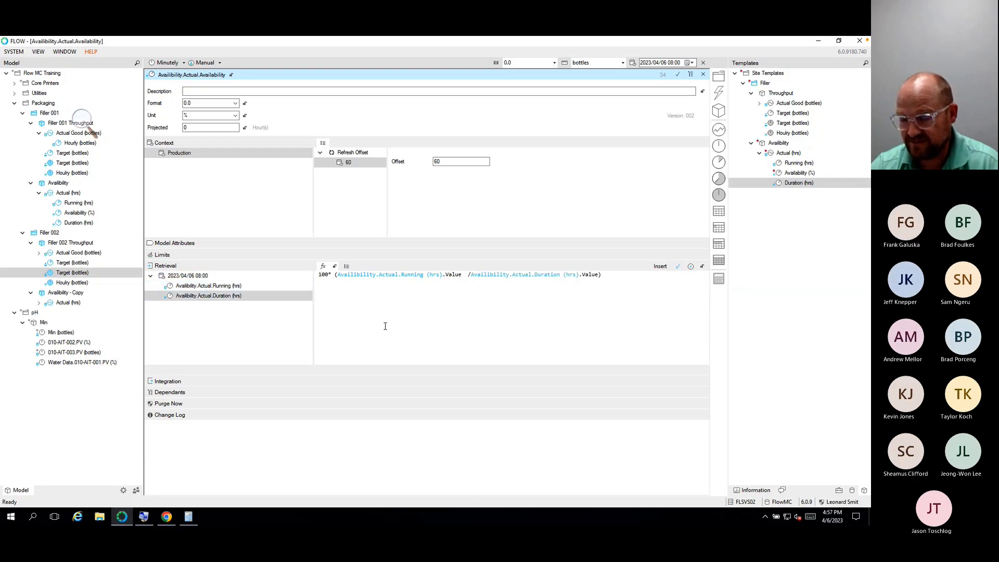
text())
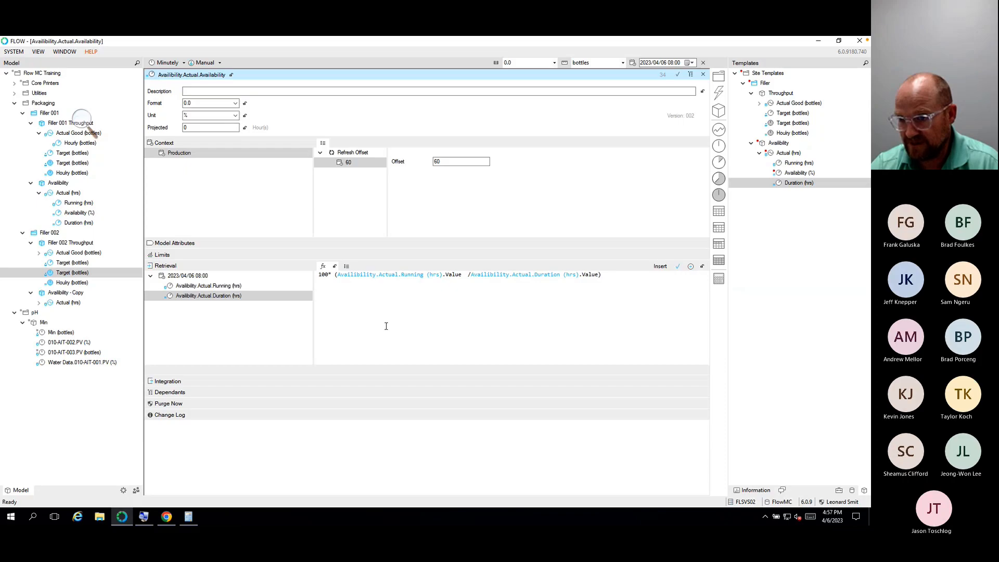
click(678, 266)
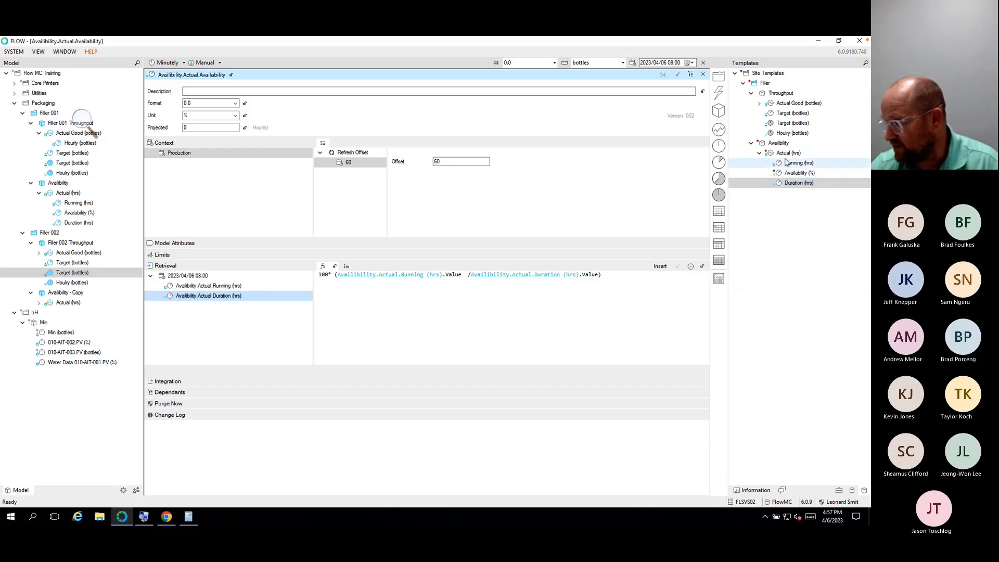
Step: Copy the Scaling Factor from the Running (hrs) template's aggregation settings
click(791, 182)
click(788, 166)
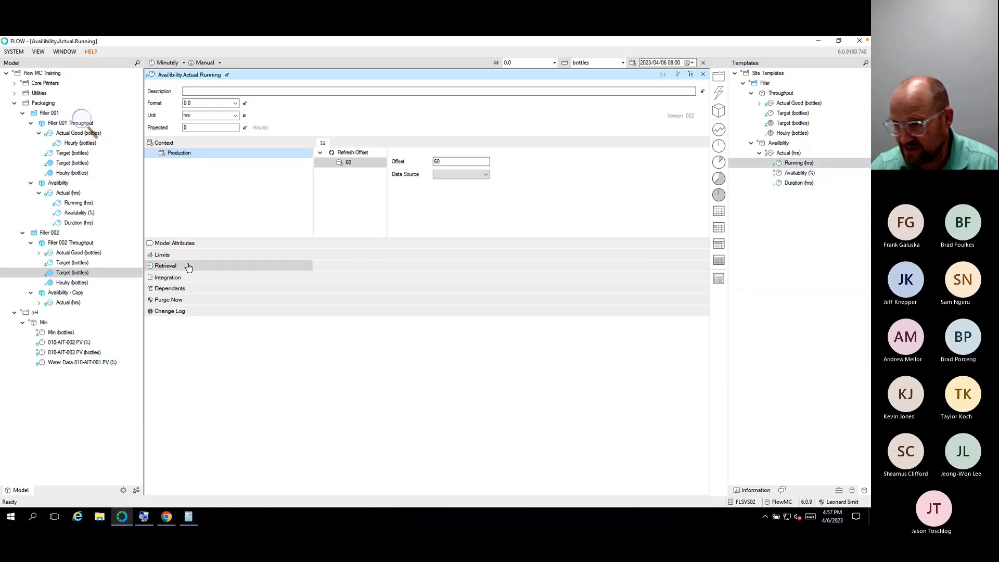
click(188, 265)
double_click(370, 294)
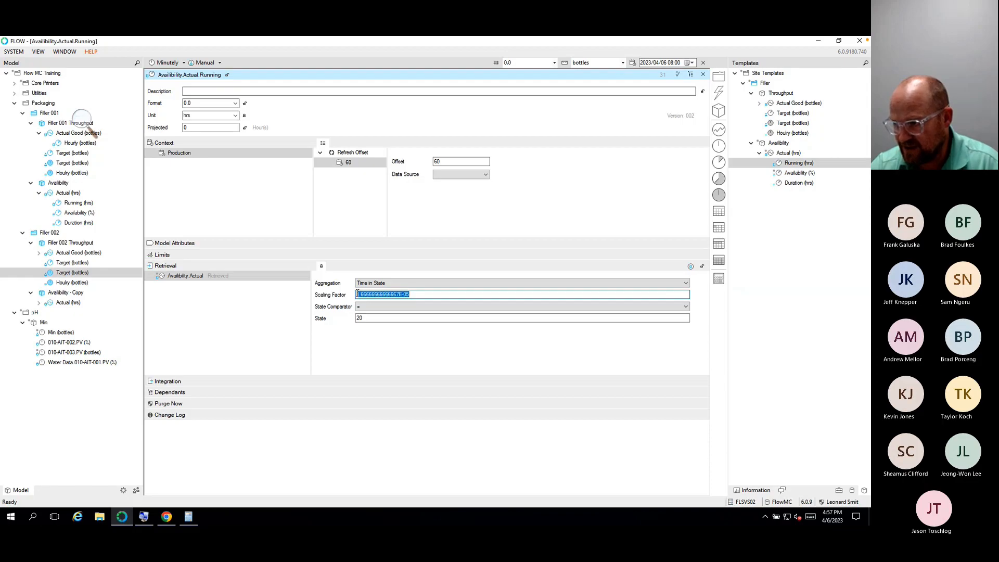
right_click(370, 295)
click(400, 322)
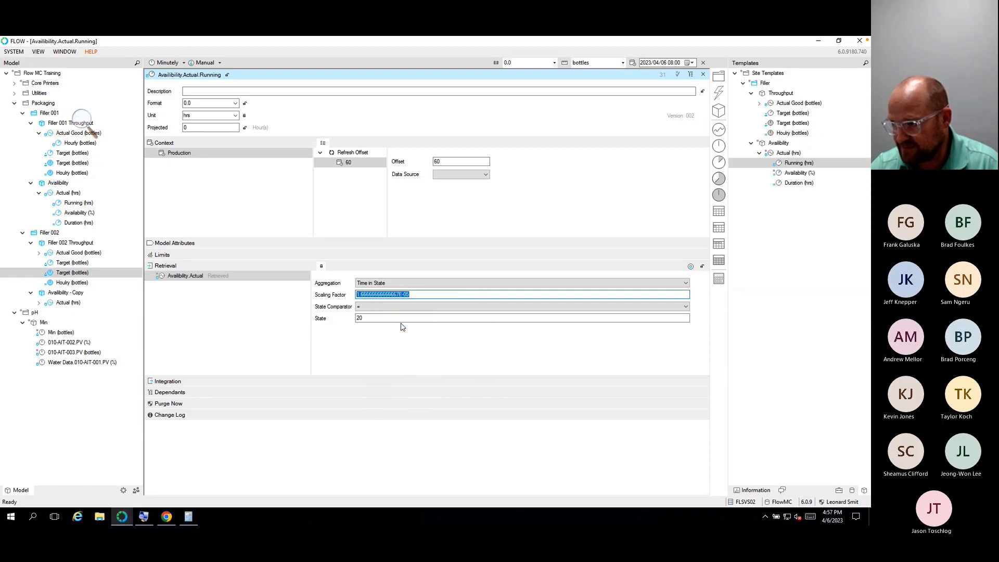
Step: Multiply the Duration (hrs) formula by the scaling factor 1.66666666666667E-05 and commit it
click(703, 74)
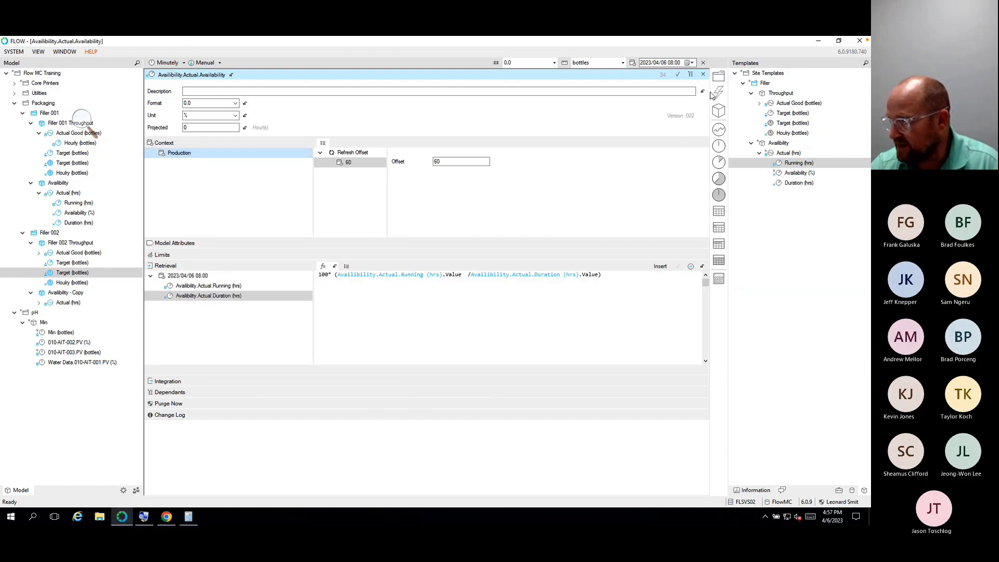
click(794, 183)
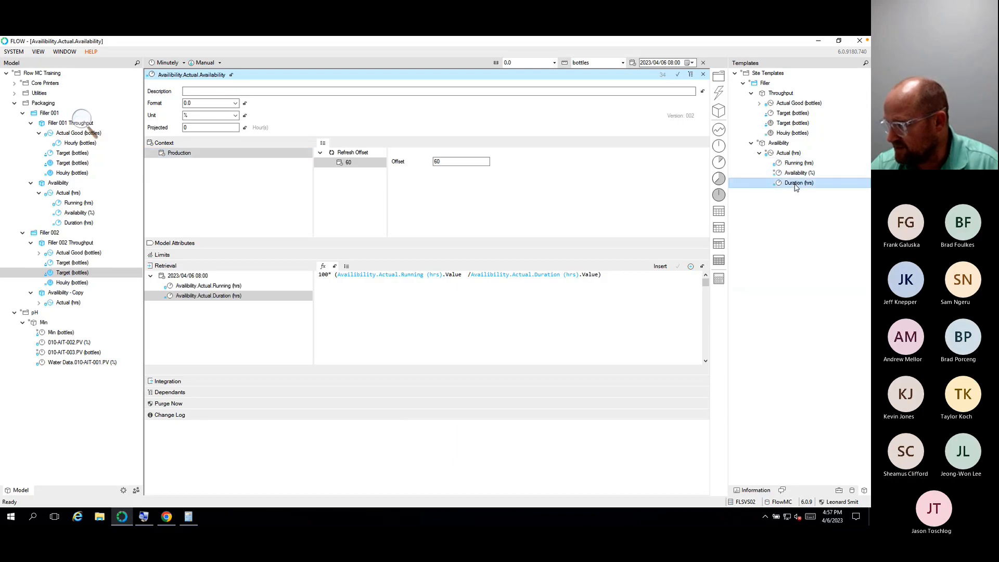
click(691, 263)
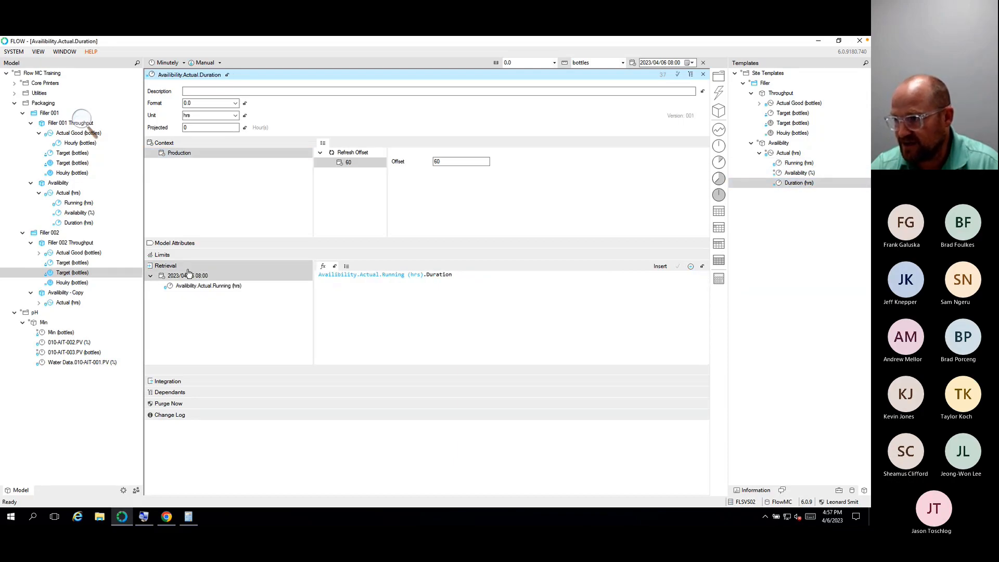
click(475, 279)
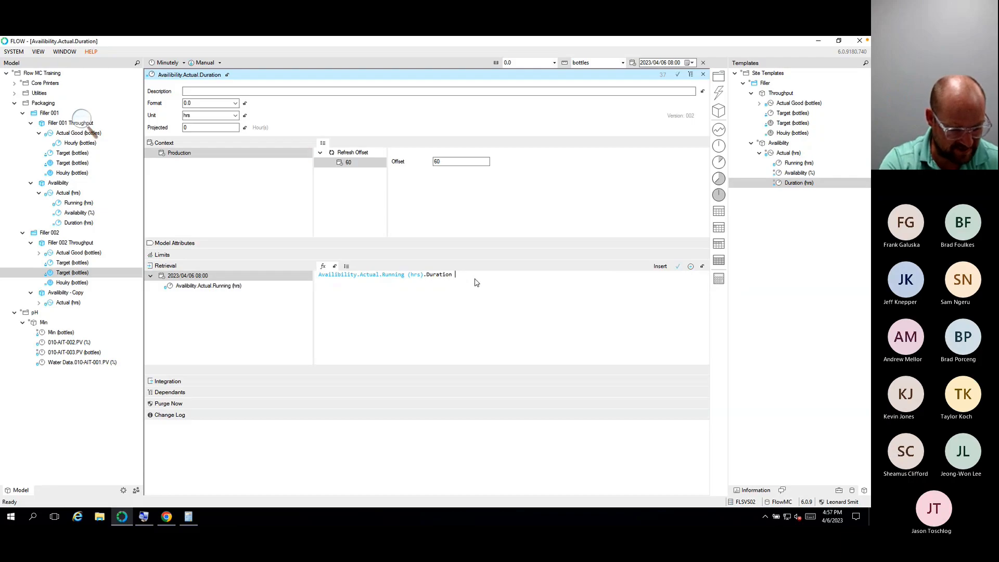
key(ctrl+v)
click(678, 266)
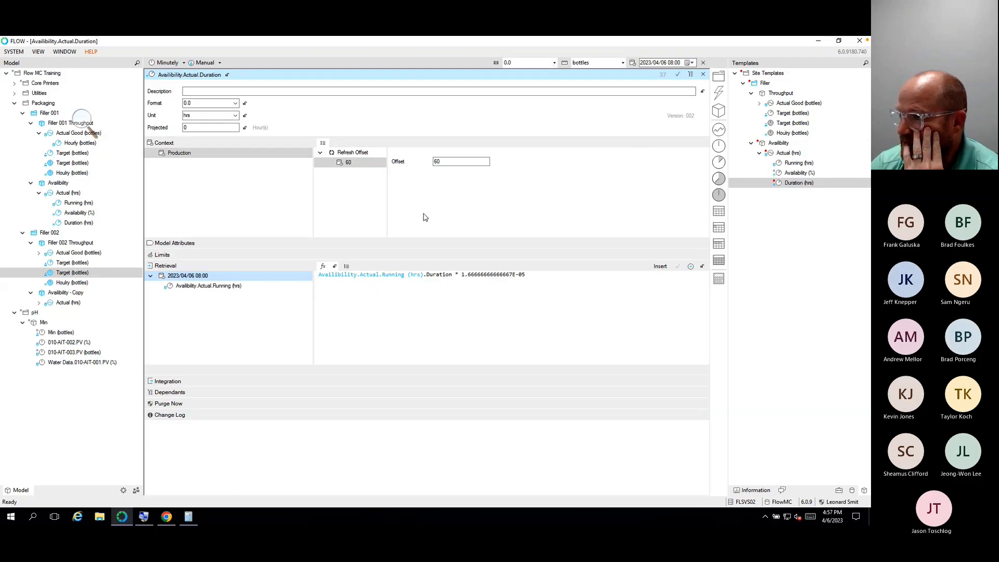
Step: Lock the Duration and Availability retrieval formulas and close both template definitions
click(335, 266)
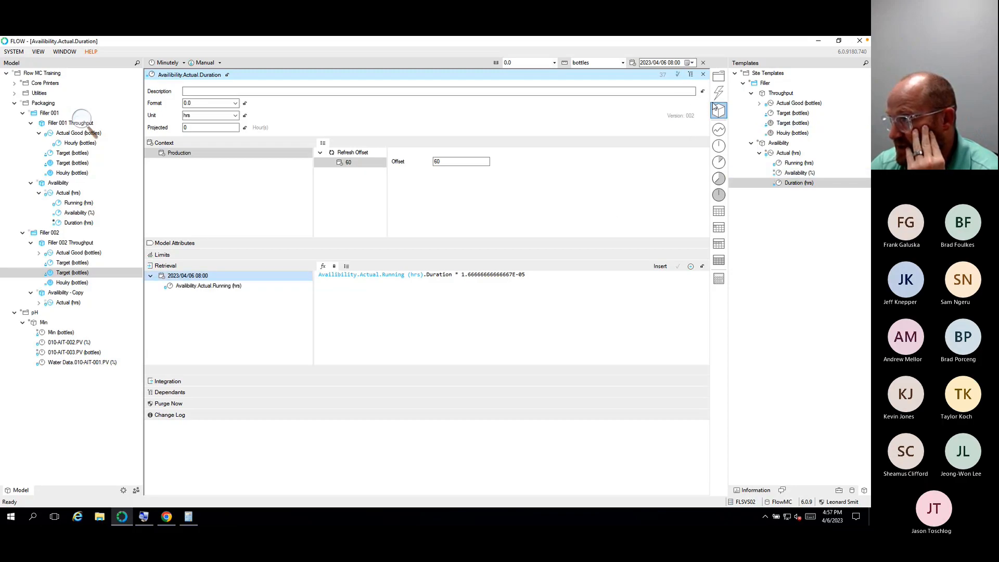
click(703, 75)
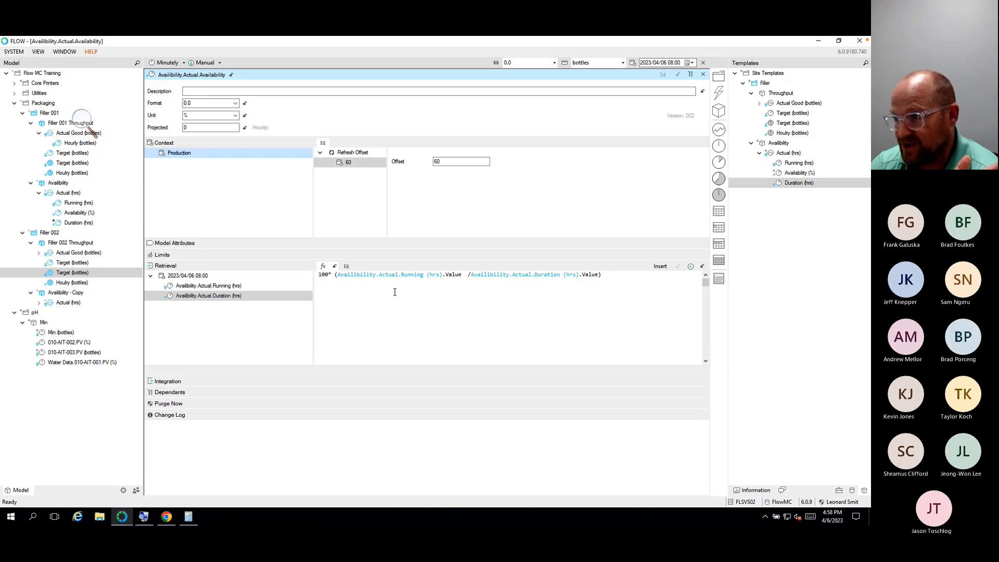
click(334, 267)
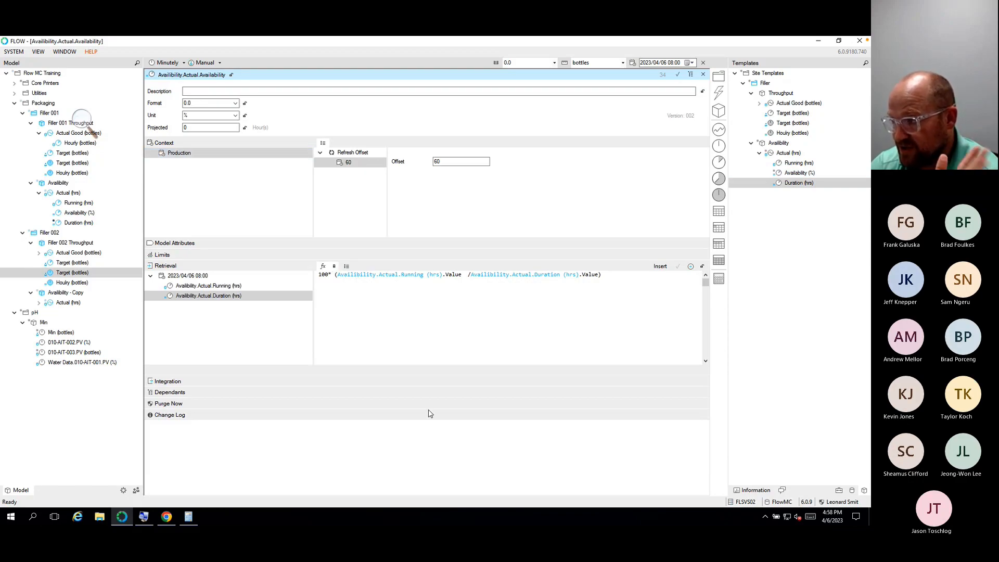
click(703, 75)
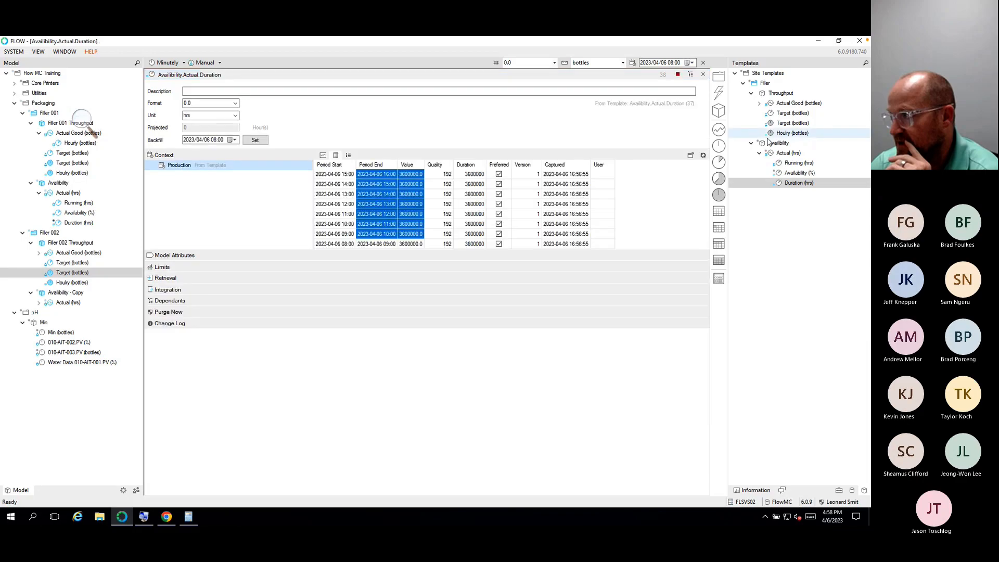
Step: Deploy the updated templates to the Packaging model
right_click(768, 141)
key(Escape)
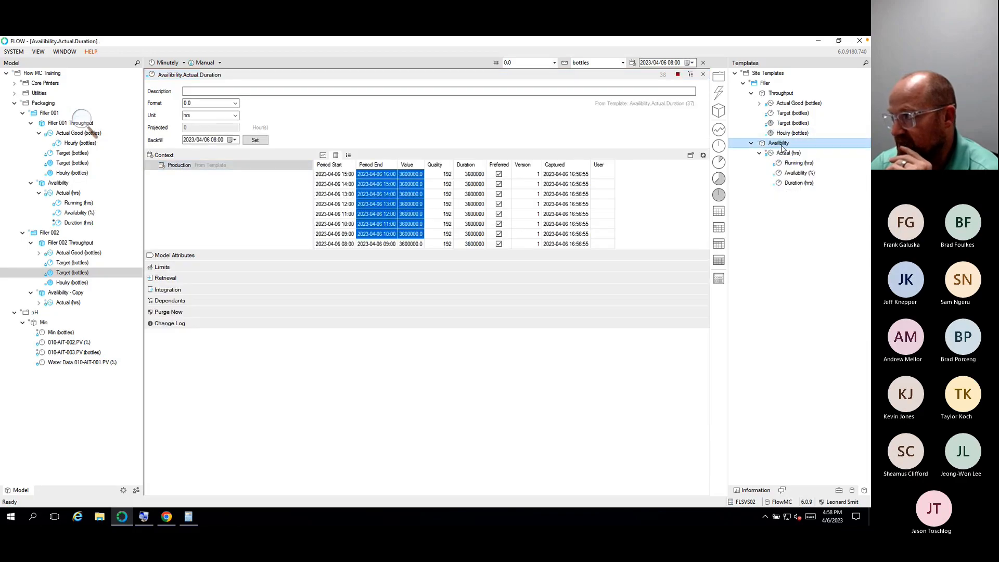
right_click(40, 105)
click(88, 210)
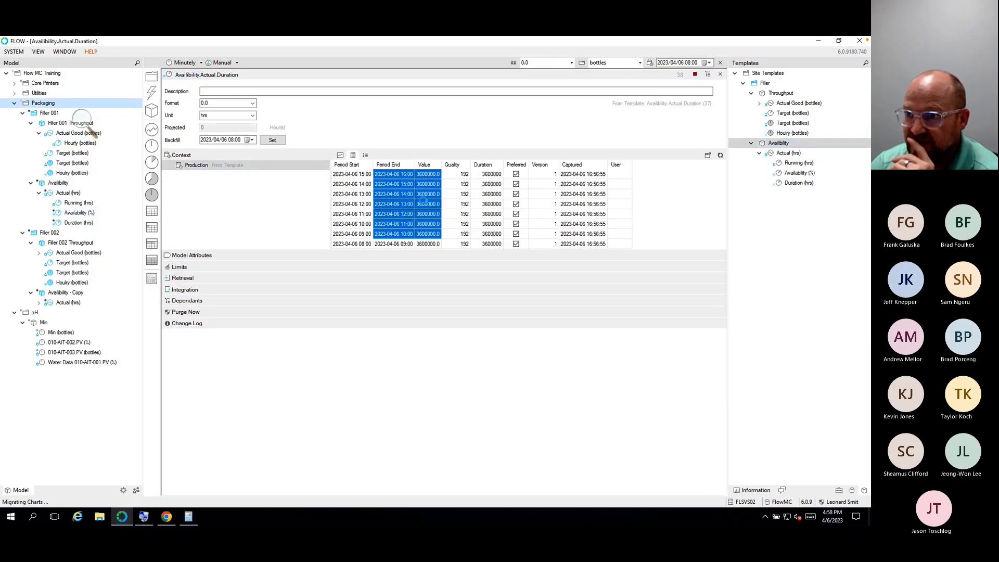
Step: Set Auto Backfill to True in the system properties
click(20, 53)
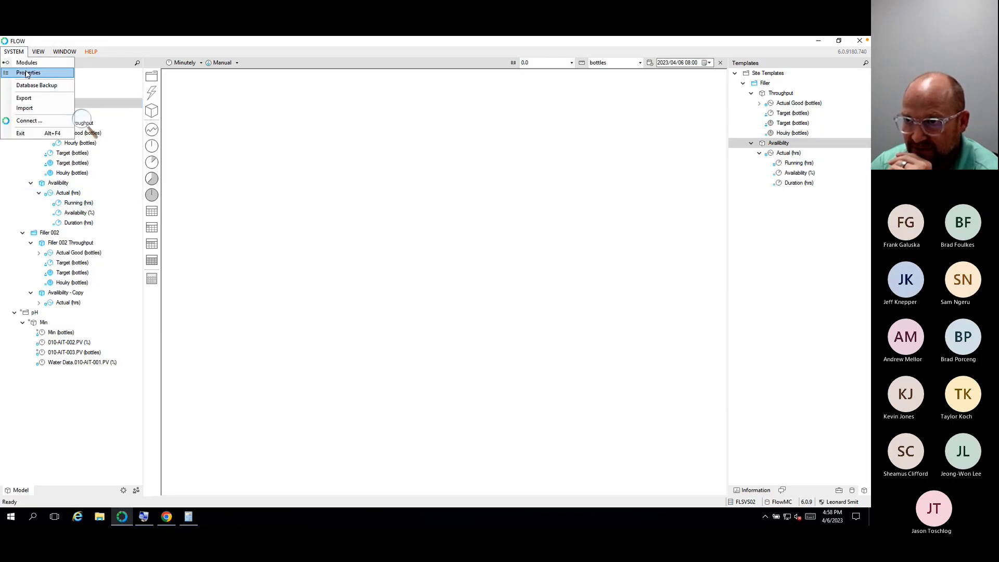
click(27, 73)
click(247, 163)
click(232, 165)
click(218, 164)
click(212, 171)
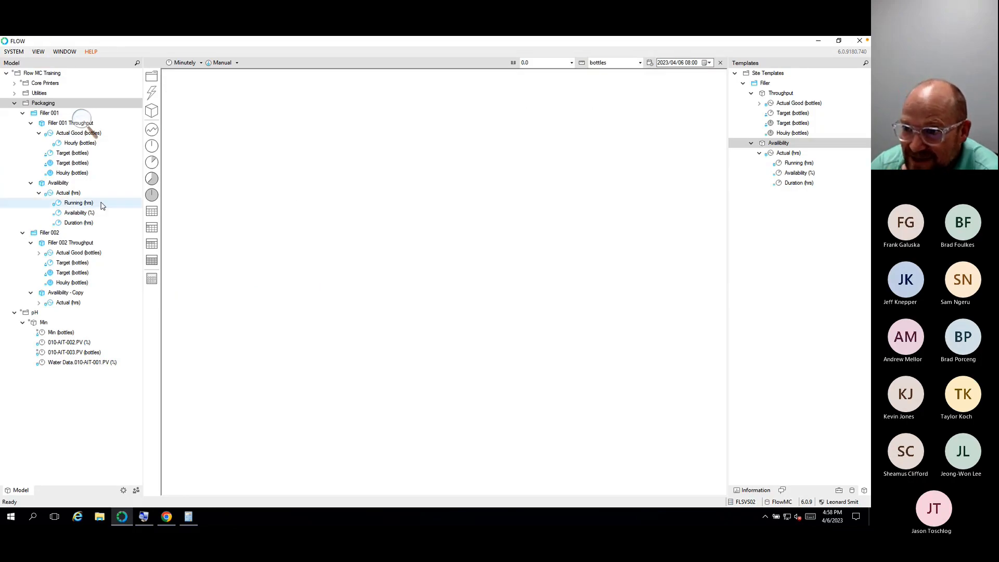
Step: Check Filler 001's refreshed Availability (%) values in table view, then close the measure
click(76, 212)
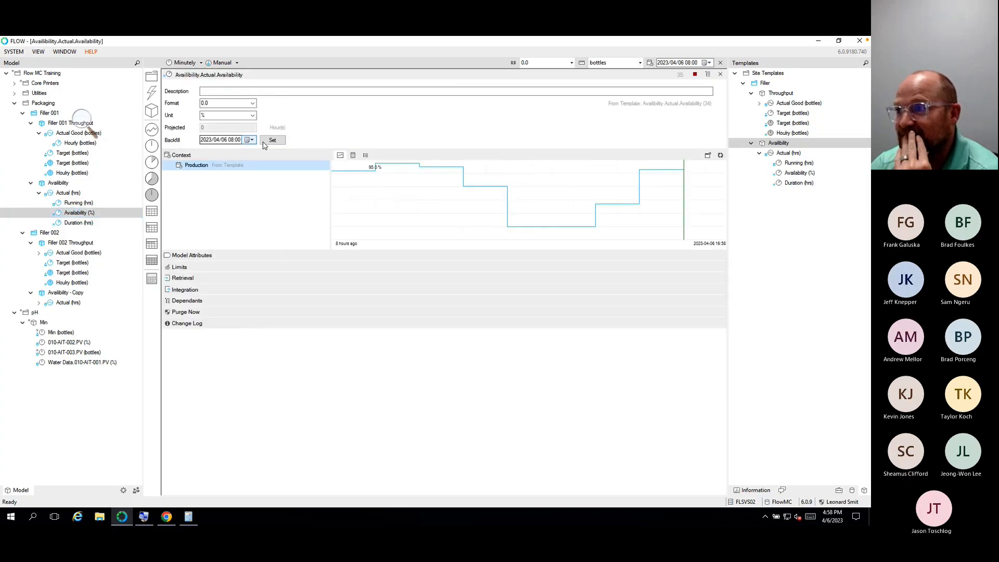
click(182, 278)
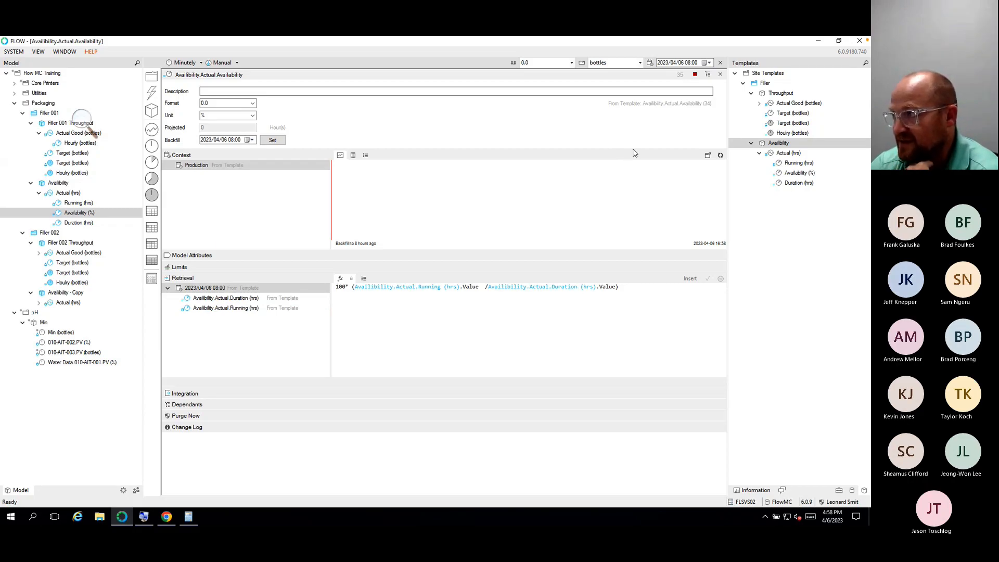
click(720, 156)
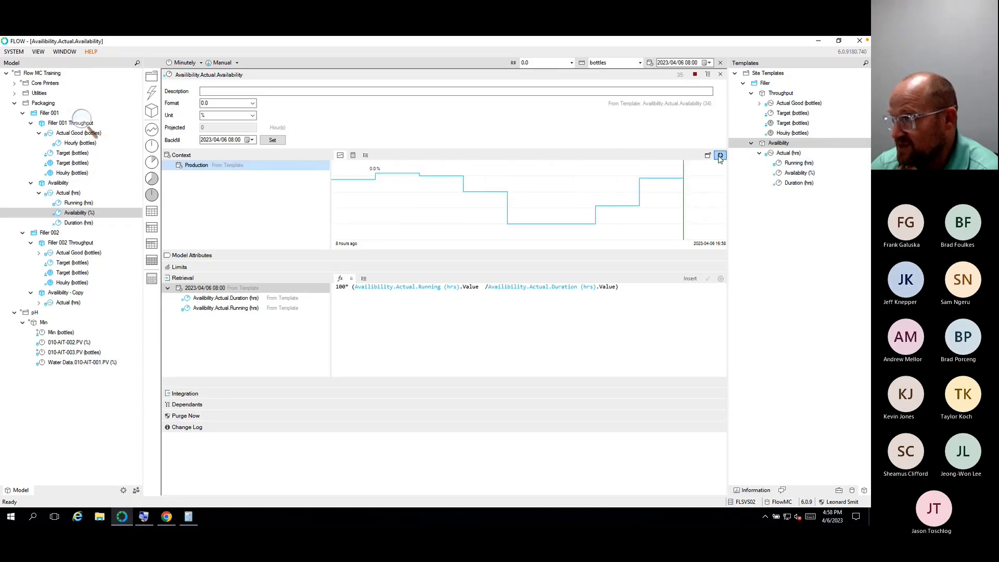
click(353, 155)
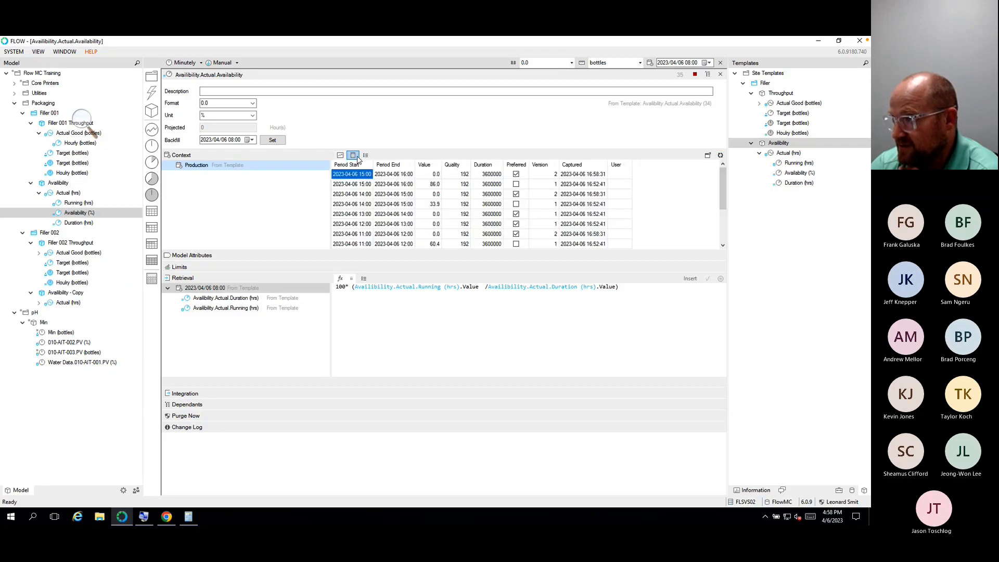
click(721, 76)
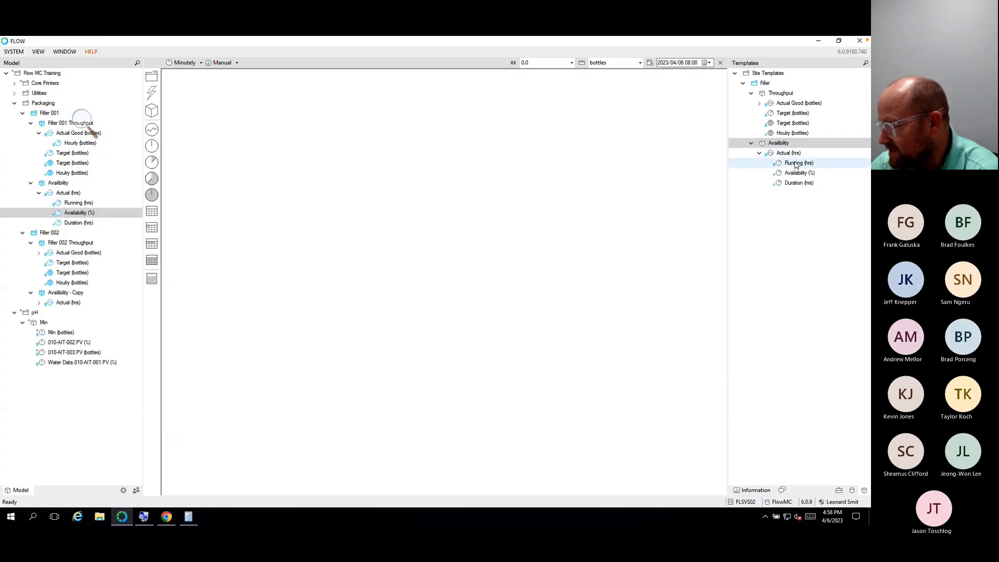
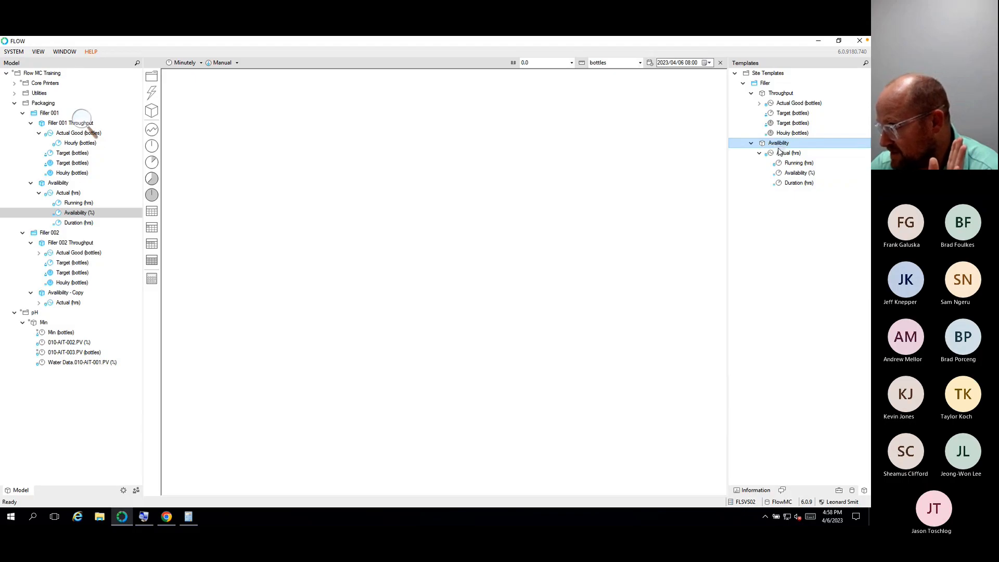
Step: Review the Availability (%) template's calculation formula in its settings
double_click(794, 173)
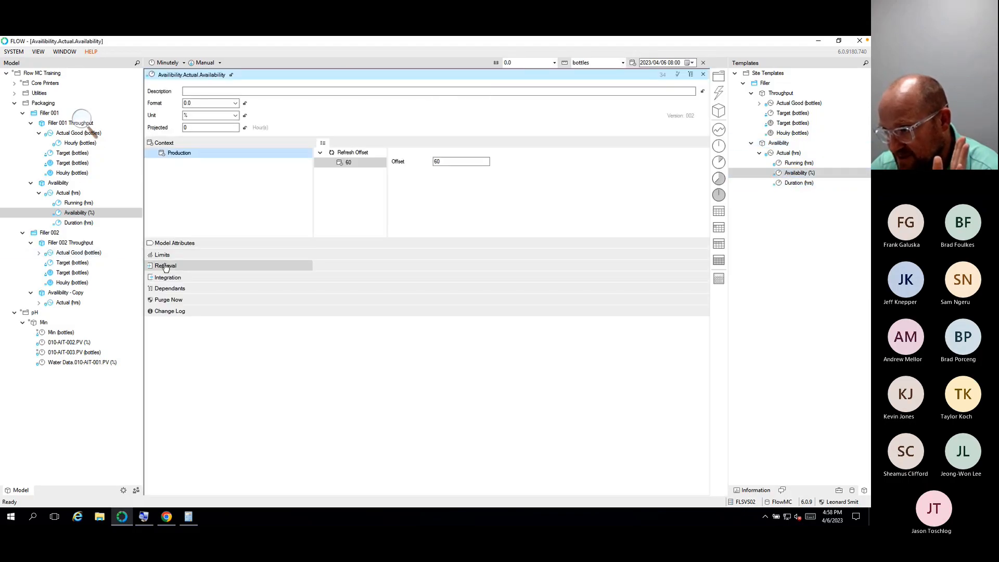
click(281, 266)
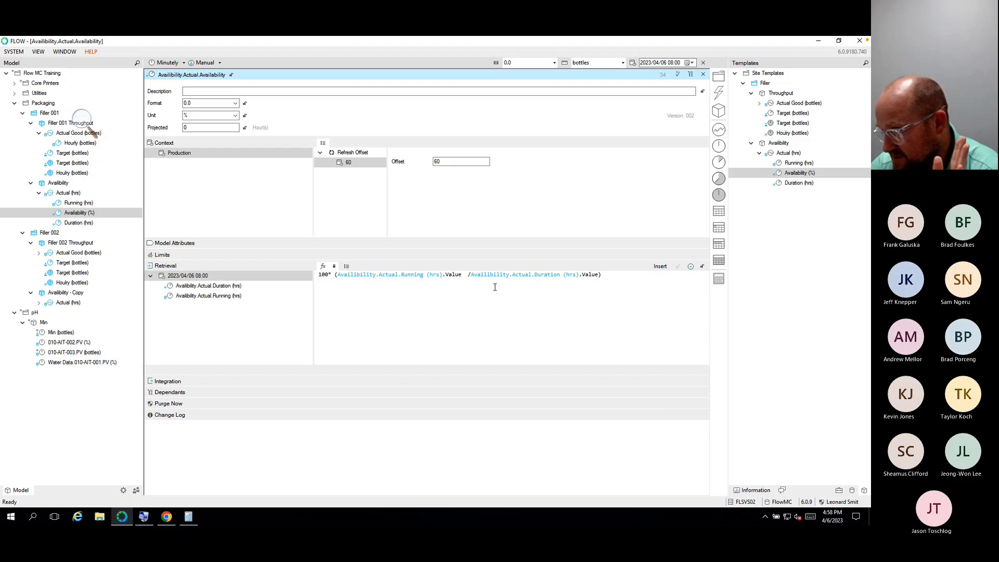
click(703, 63)
click(703, 63)
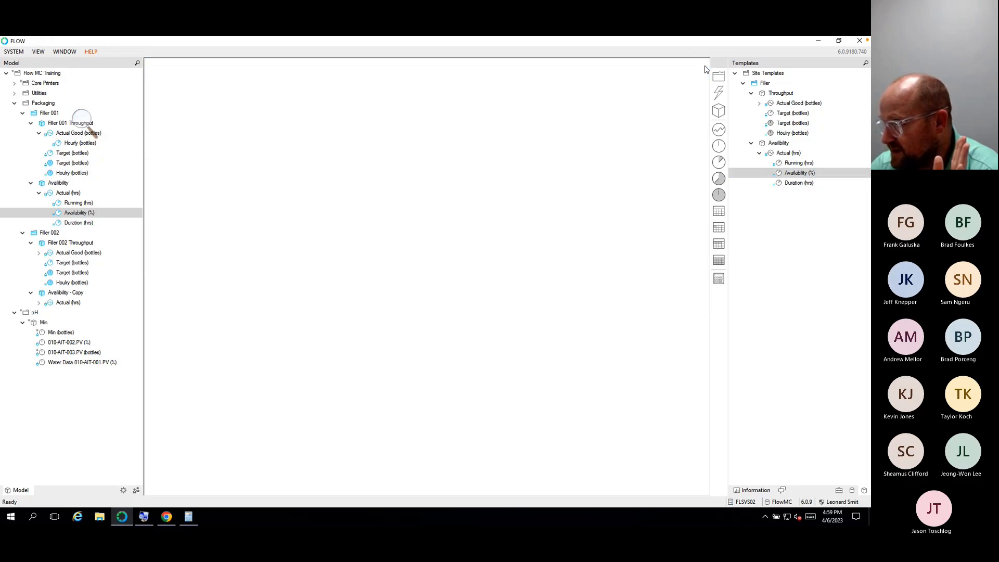
Step: Backfill Filler 001's Duration (hrs) measure and view its values as a table
double_click(73, 223)
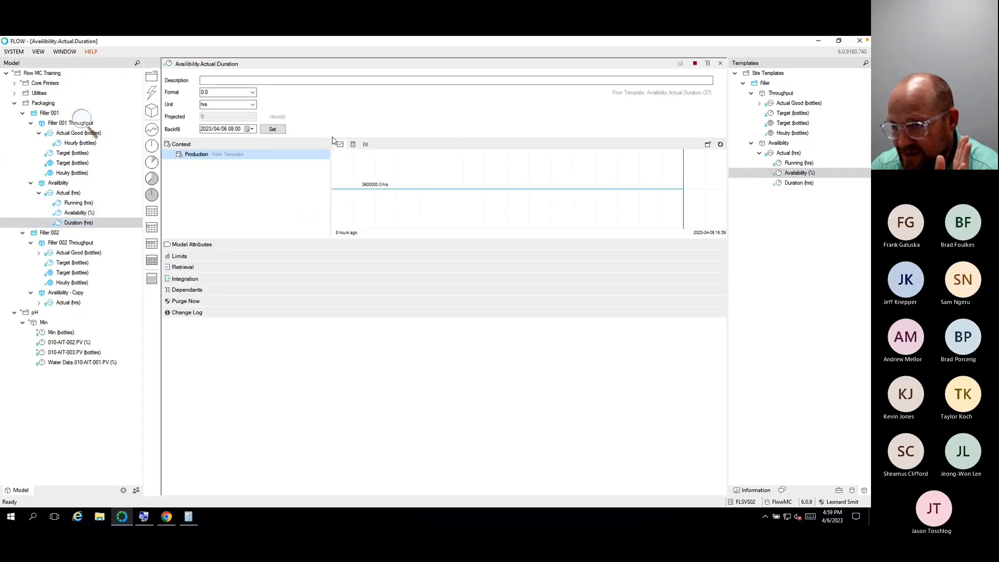
click(271, 129)
click(720, 64)
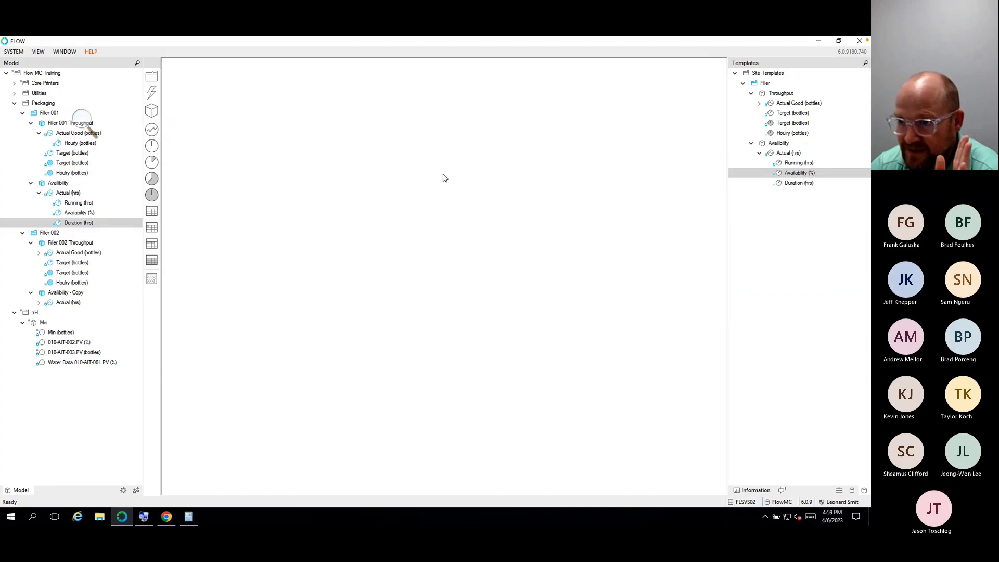
double_click(73, 222)
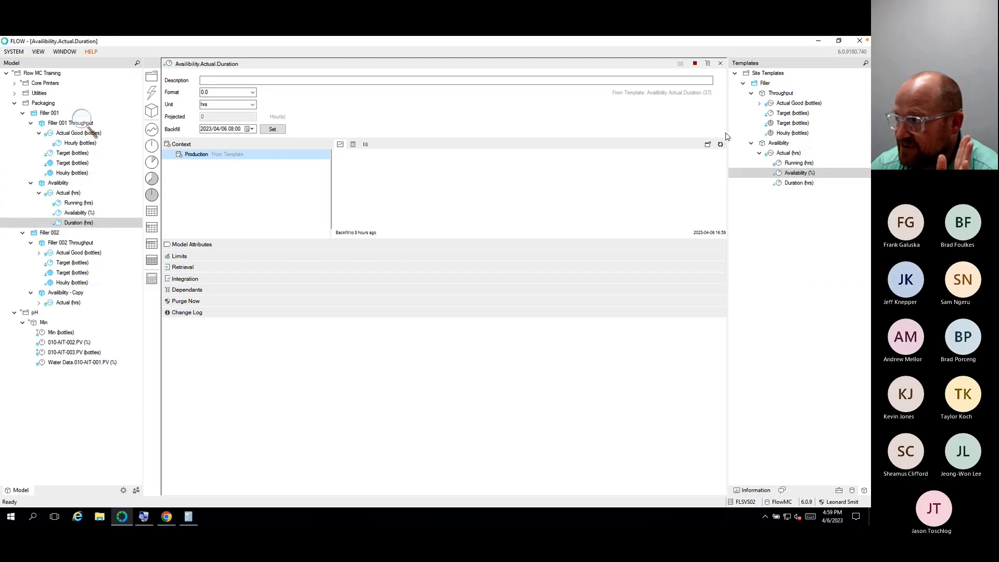
click(353, 146)
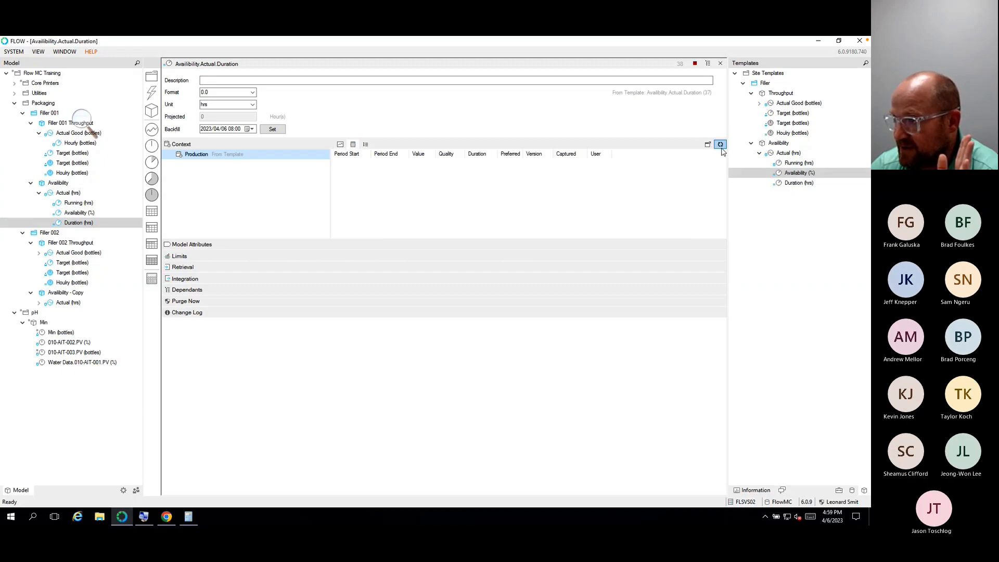
click(720, 63)
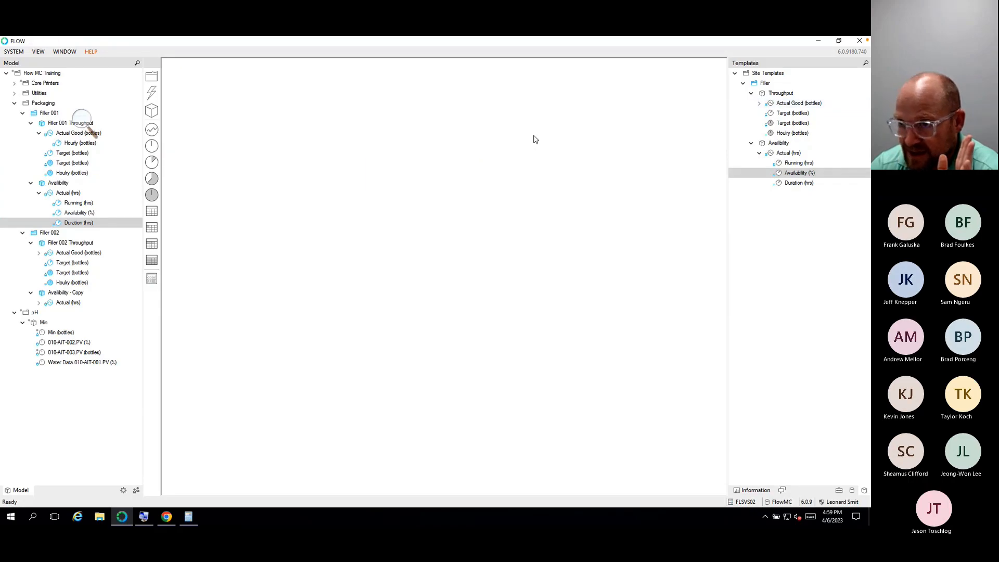
Step: Show Filler 001's hourly Availability (%) values as a table and select the latest rows, then switch to Excel
double_click(59, 213)
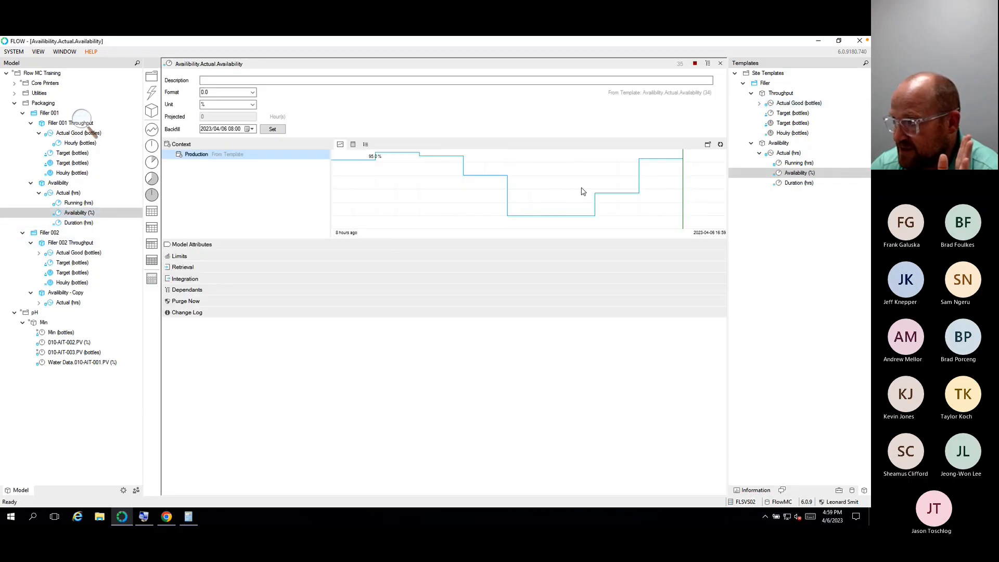
click(353, 145)
drag(359, 164, 360, 167)
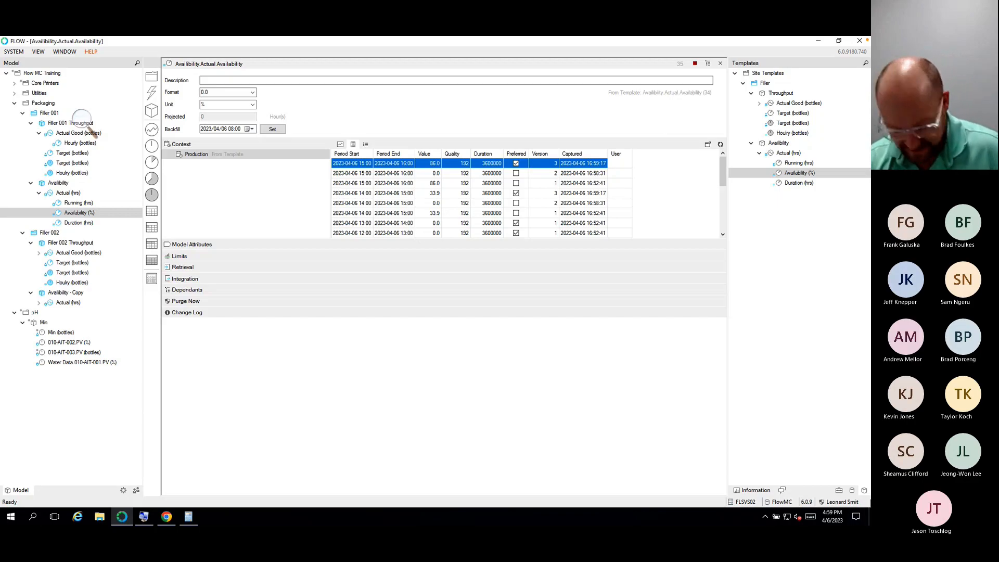
key(ctrl+Left)
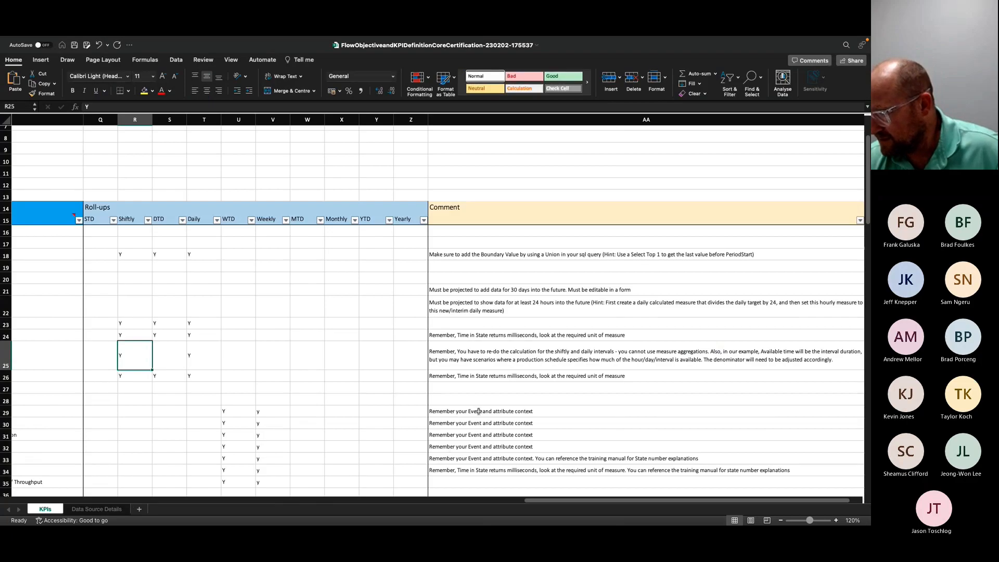
Step: Scroll across the KPIs sheet to review the Roll-ups columns
drag(534, 501, 295, 475)
scroll(295, 476, left, 3)
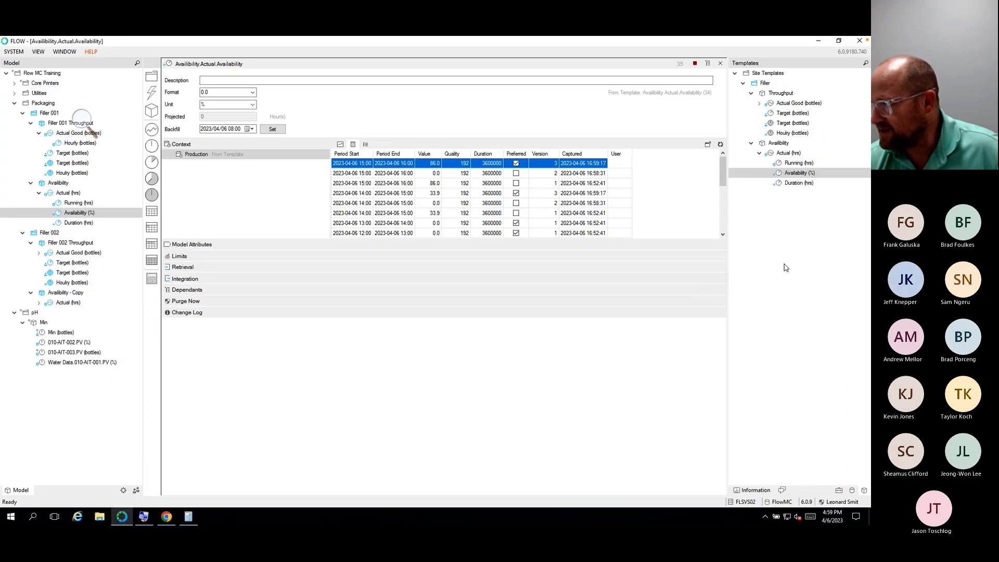
Step: Create a child Availability (%) measure under the template and check its Sum, Shiftly retrieval
click(720, 63)
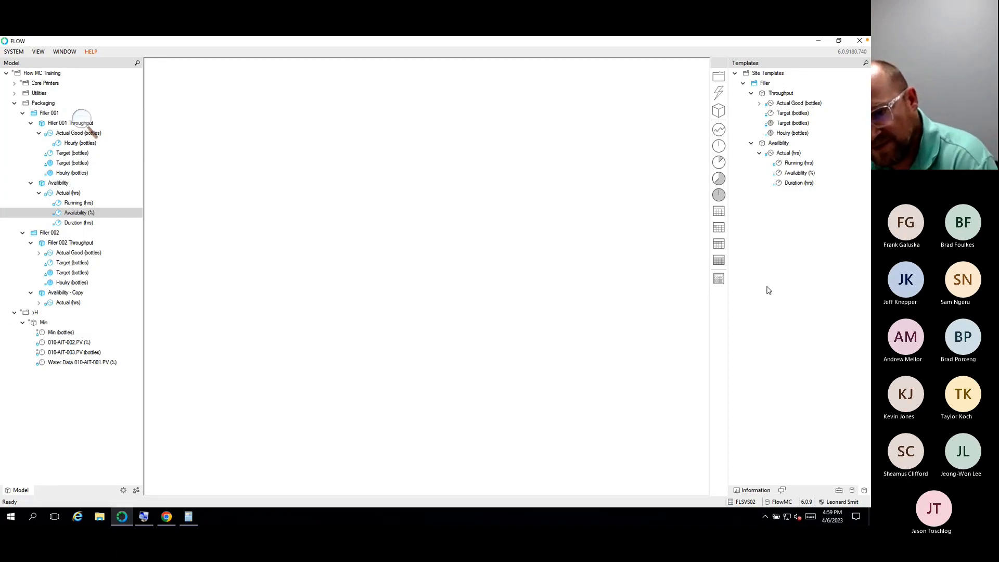
click(800, 173)
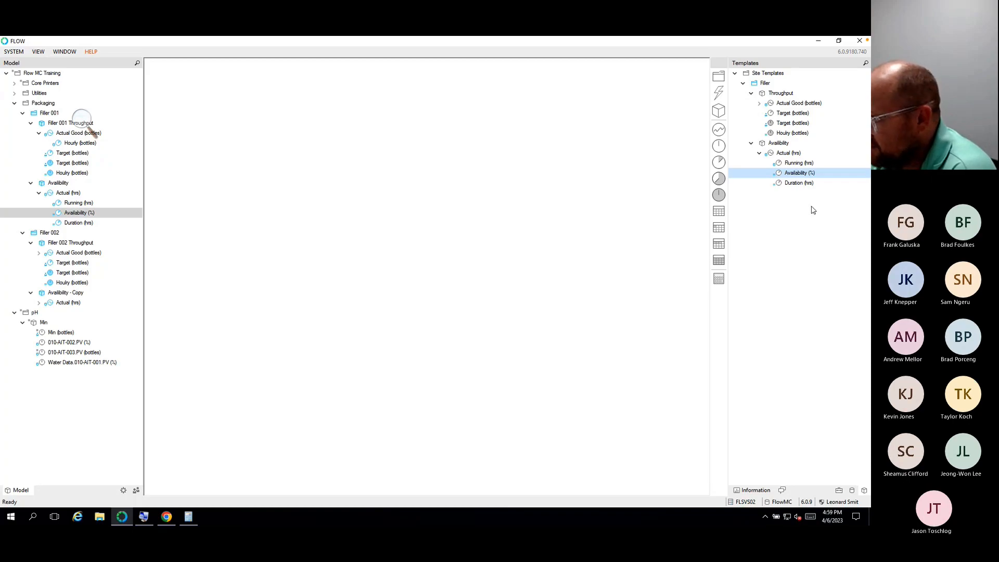
drag(788, 173, 718, 181)
key(Return)
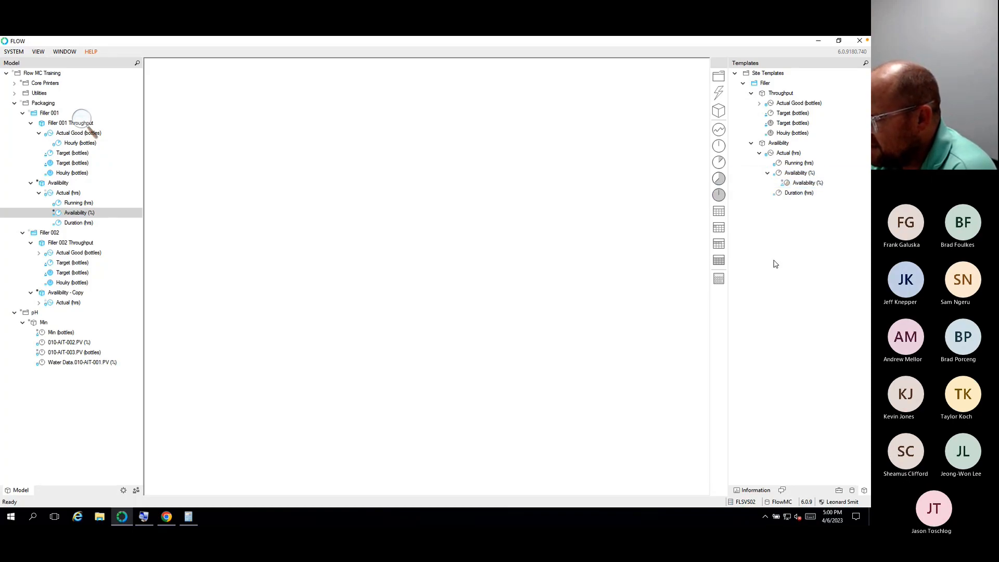
double_click(803, 184)
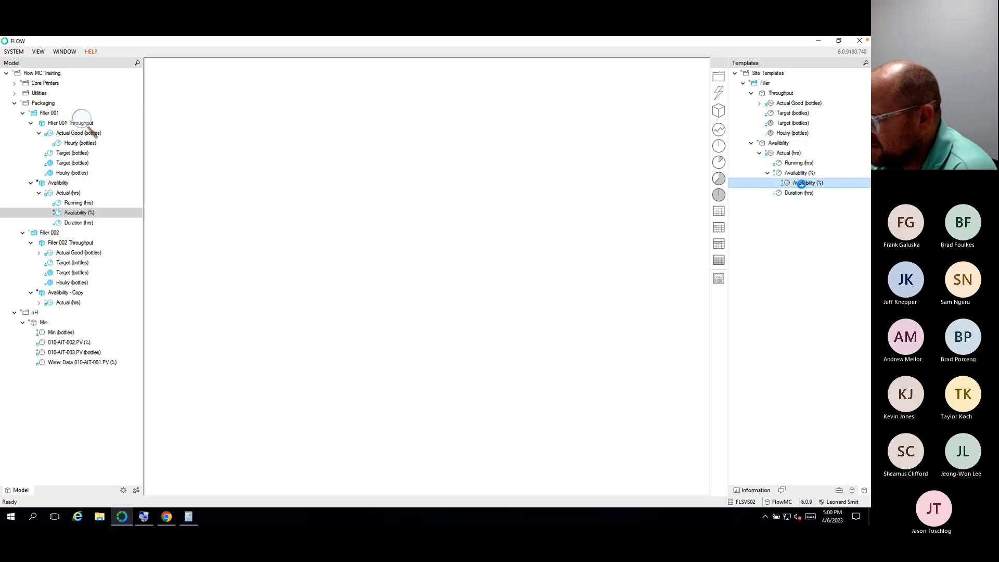
click(167, 255)
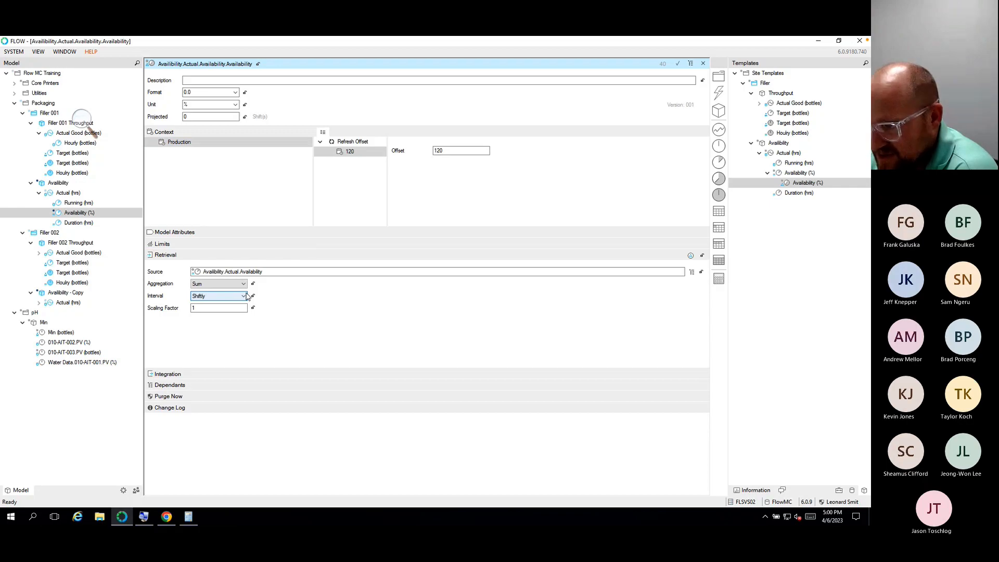
click(703, 64)
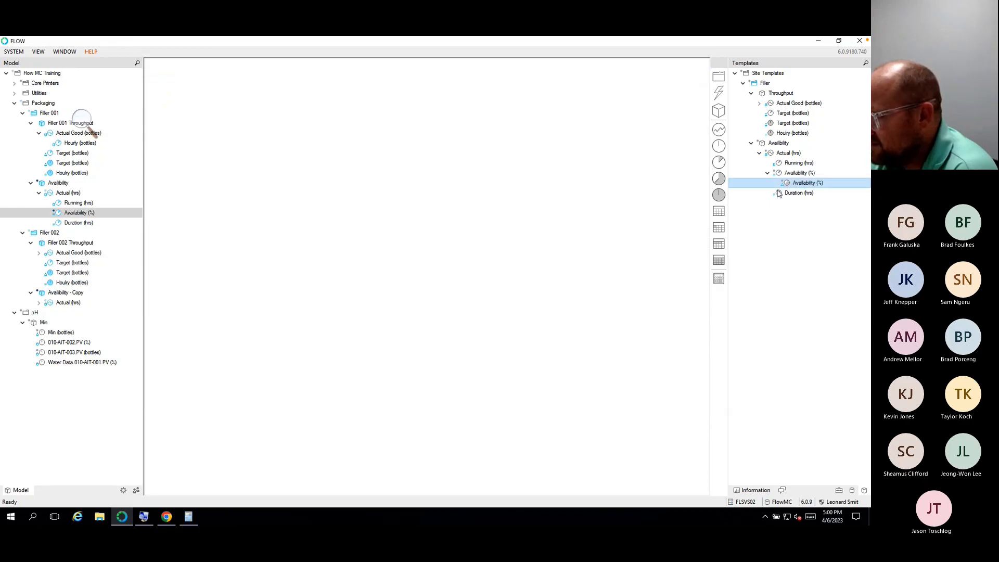
Step: Release the Availability template and recursively update the Packaging models
right_click(784, 136)
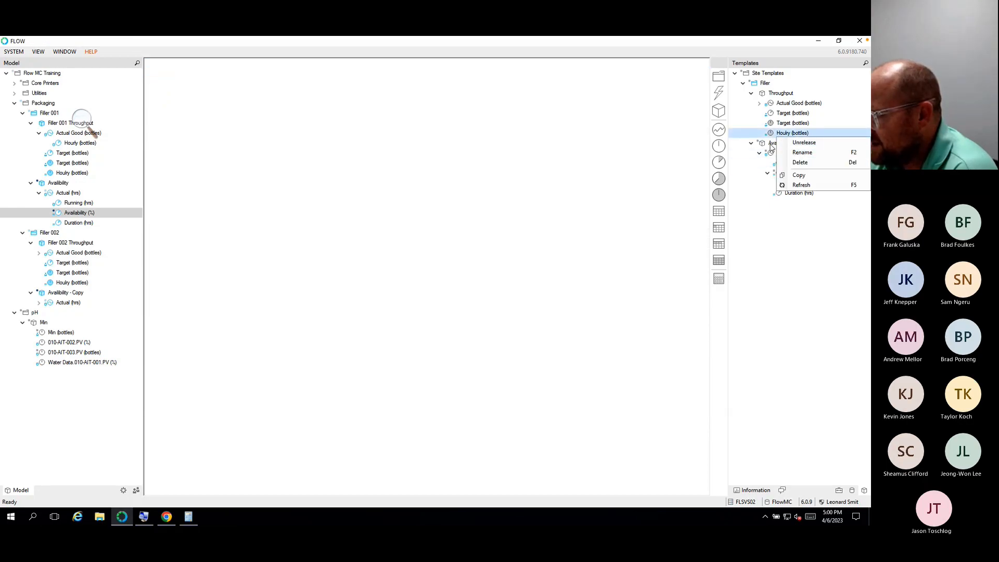
right_click(767, 140)
click(780, 144)
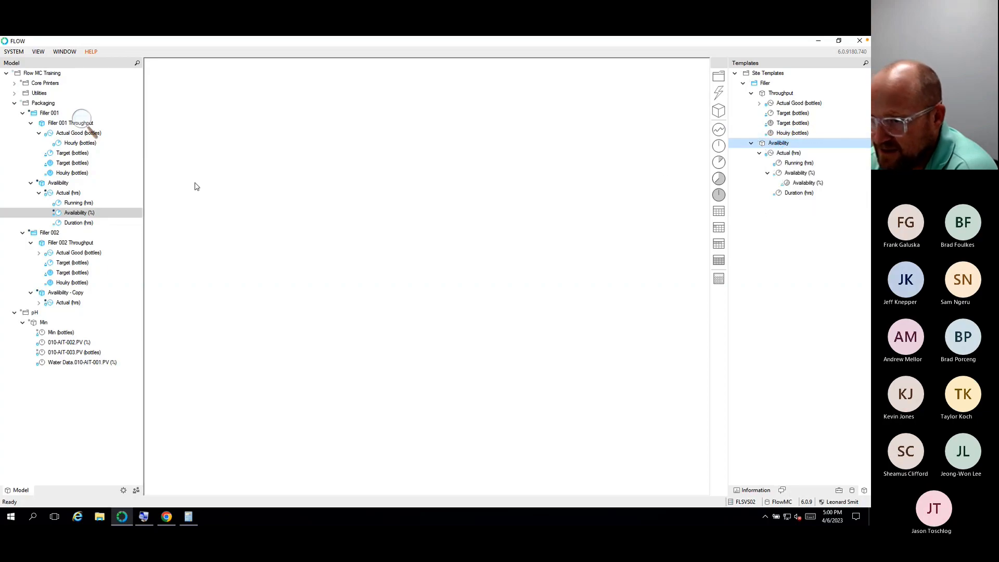
right_click(40, 104)
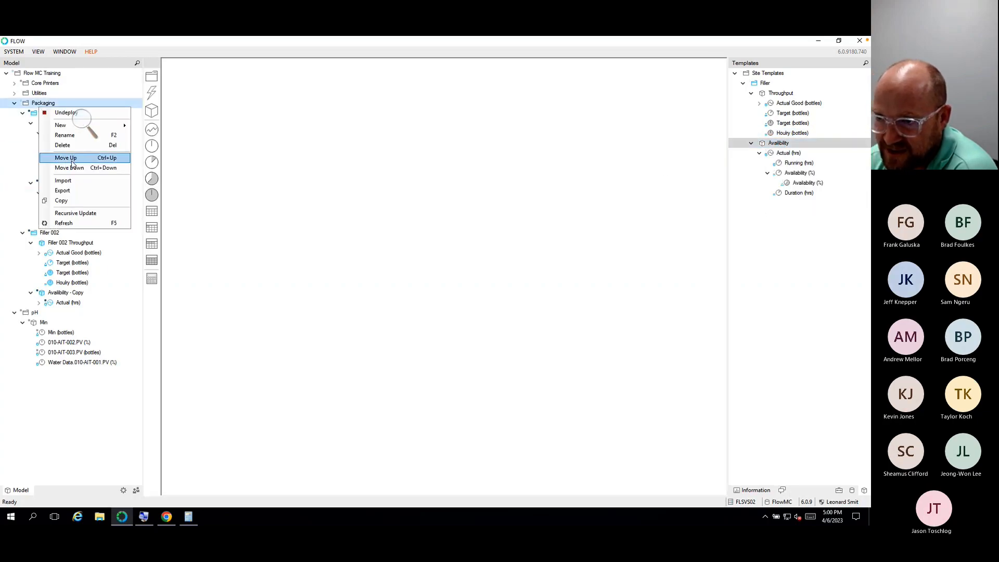
click(80, 213)
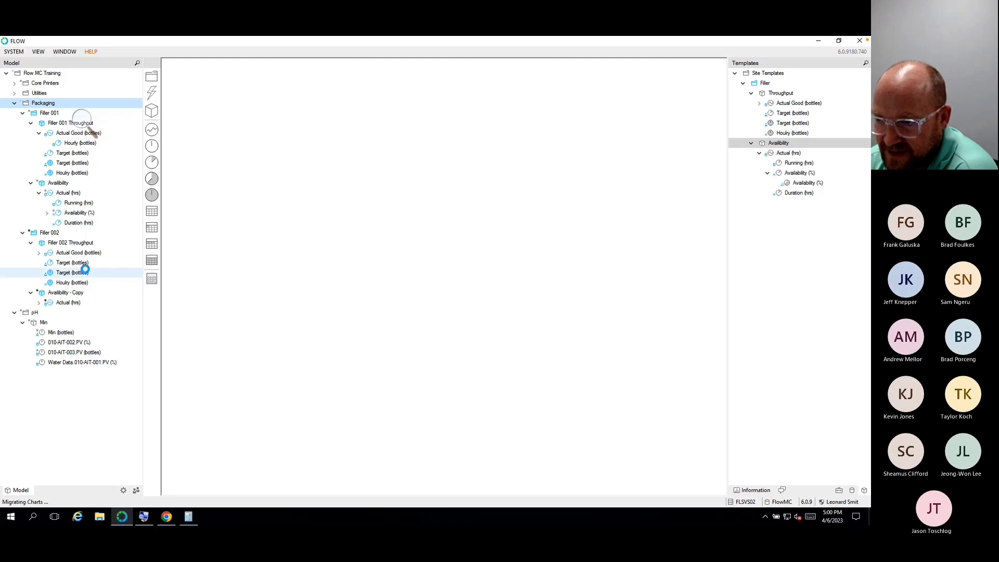
Step: Deploy Filler 001's new Availability (%) measure, confirm the replacement, and open it
right_click(86, 227)
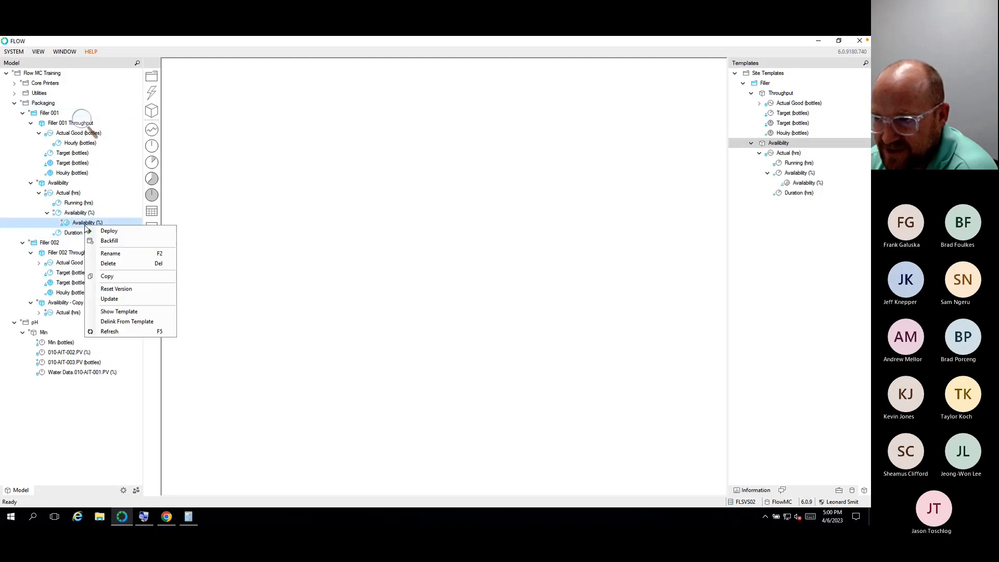
click(52, 117)
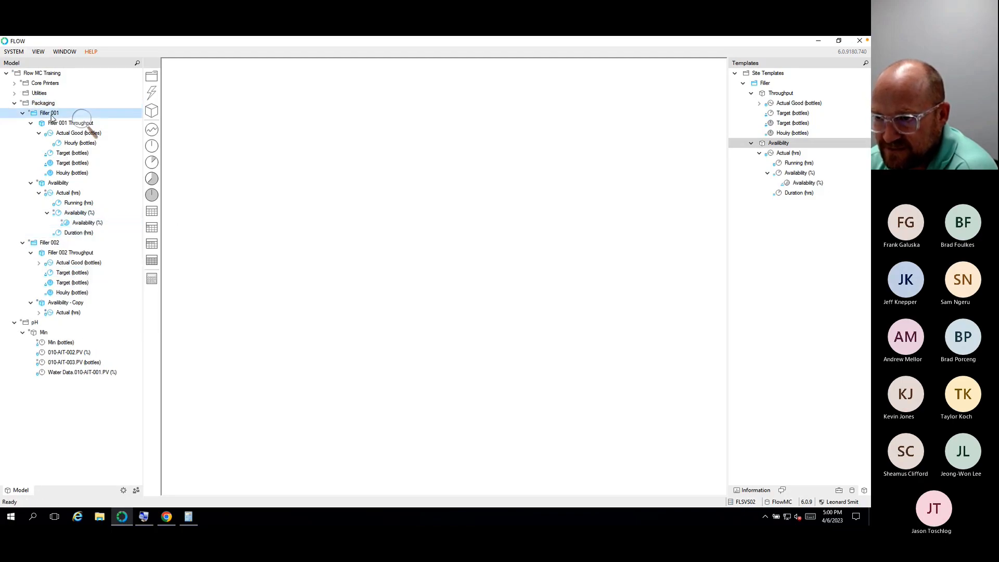
key(ctrl+v)
click(468, 311)
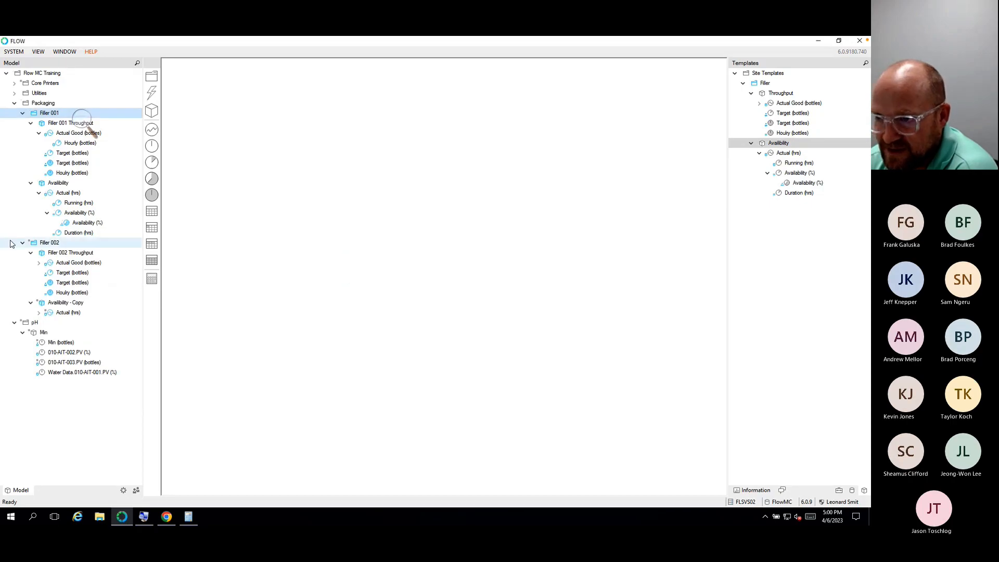
double_click(84, 225)
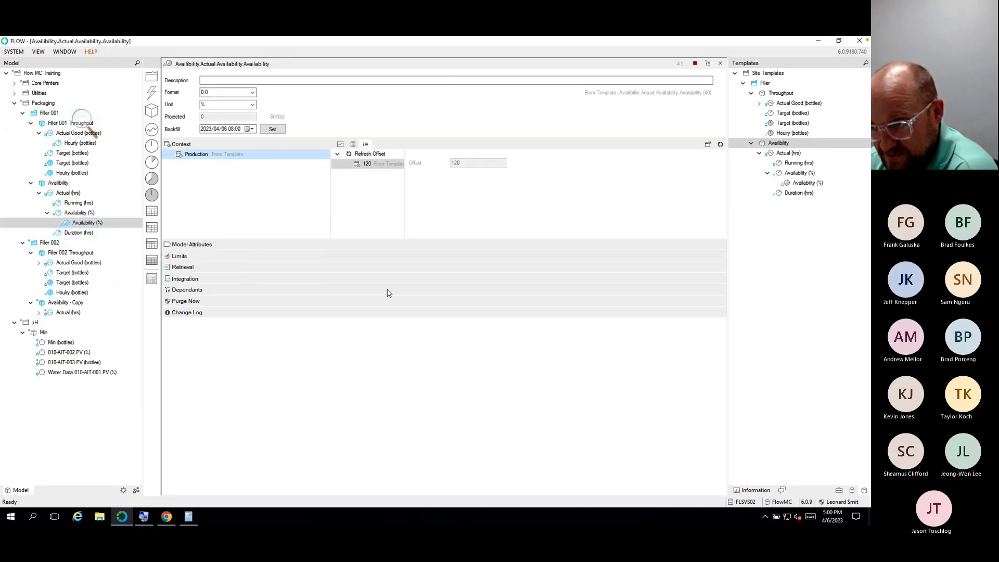
Step: View the new measure as a table showing 56.1 for the 08:00–16:00 shift
click(195, 267)
click(195, 267)
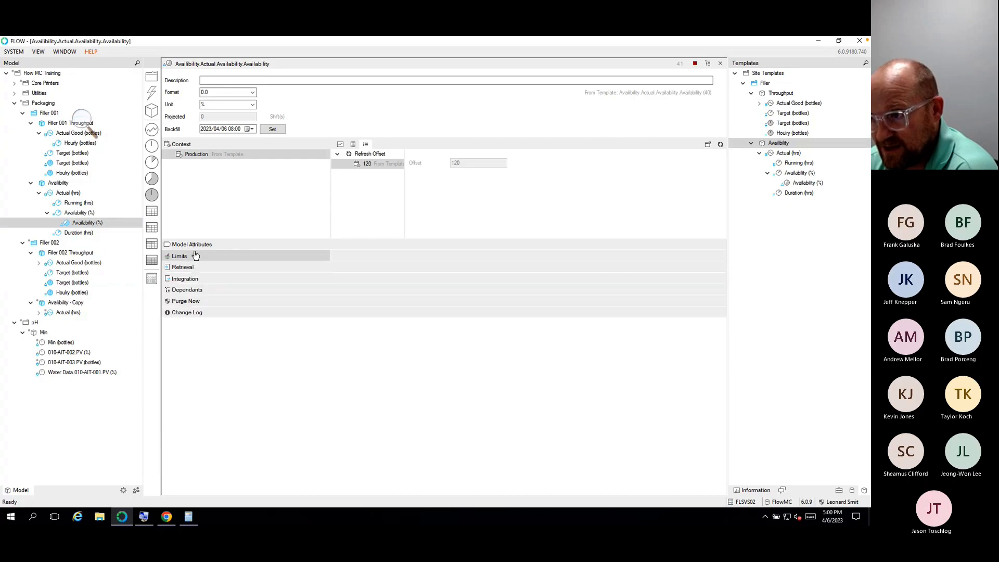
click(353, 144)
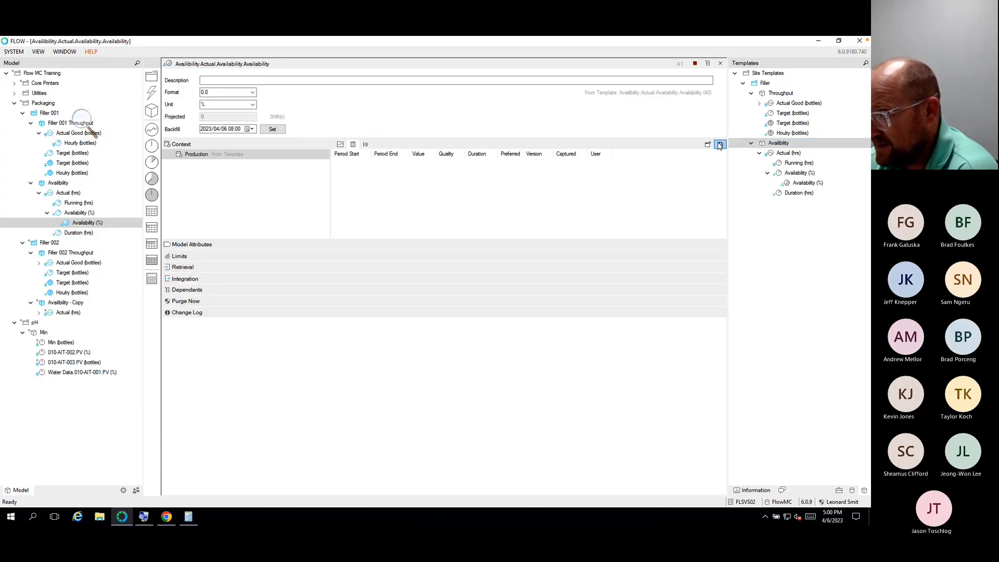
click(719, 145)
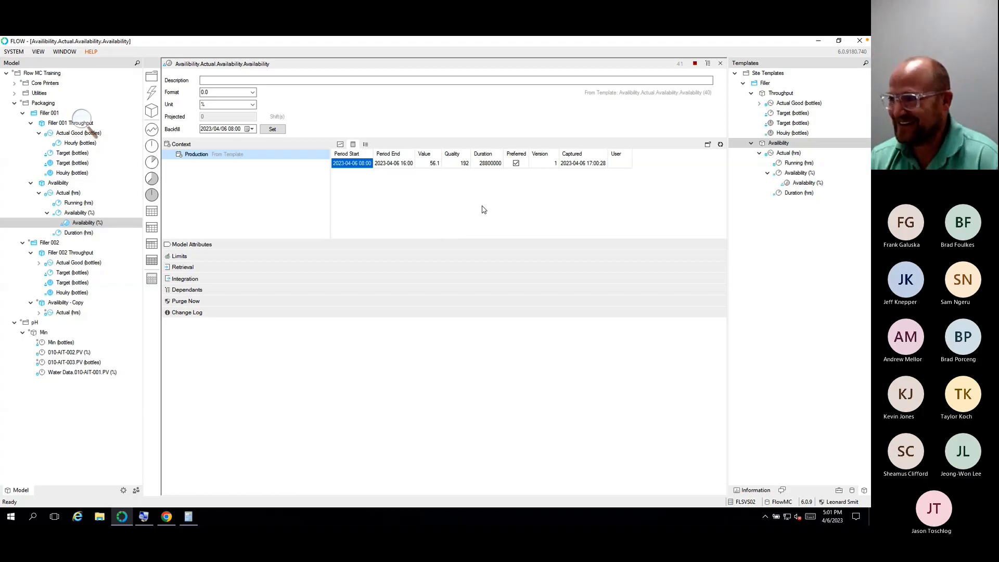
Step: Select the child shiftly Availability (%) template, then the Running (hrs) template measure
click(787, 175)
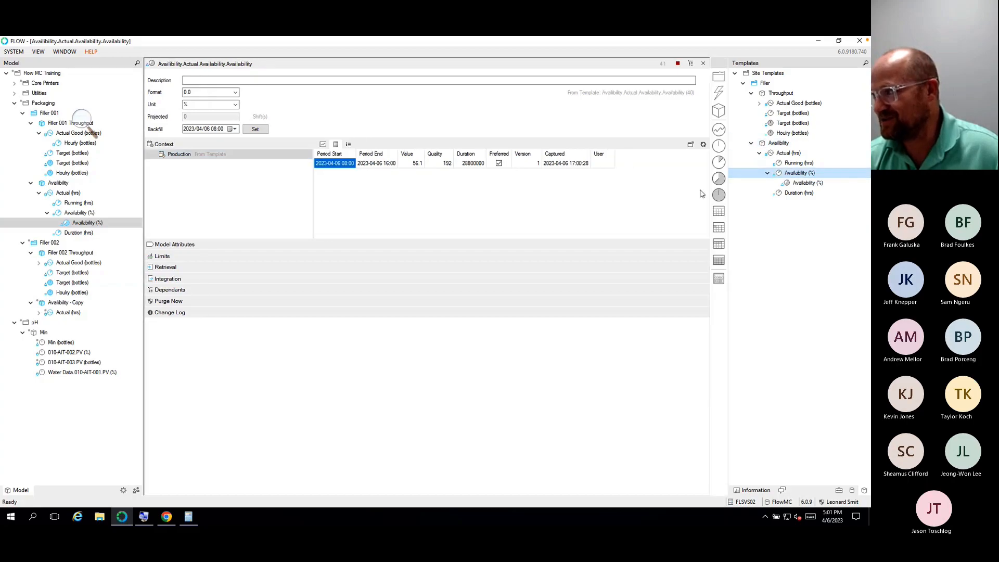
click(798, 185)
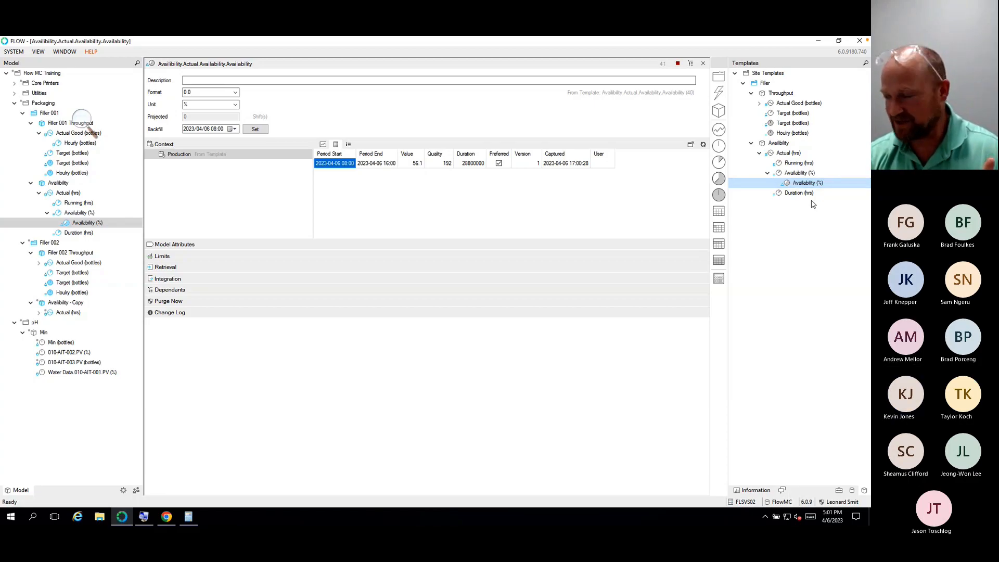
click(795, 164)
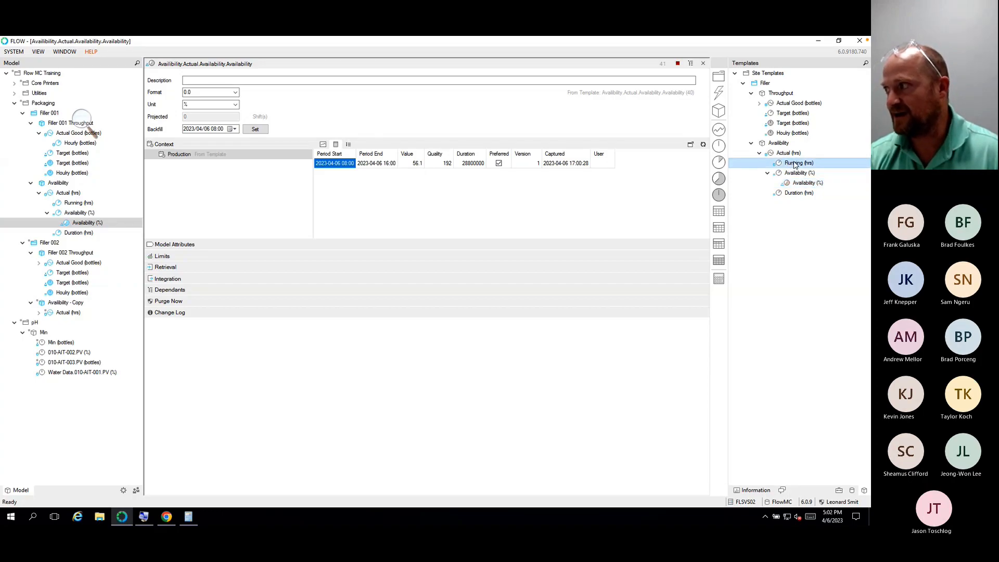
Step: Create a Running (hrs) calculation under the Running (hrs) template with its default name and release it
drag(769, 182, 721, 185)
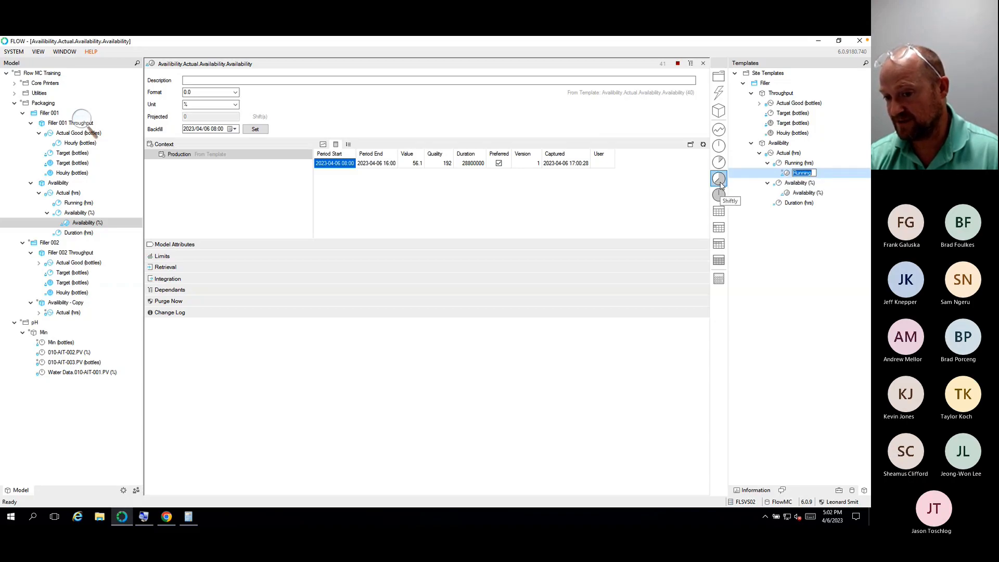
click(814, 257)
right_click(798, 173)
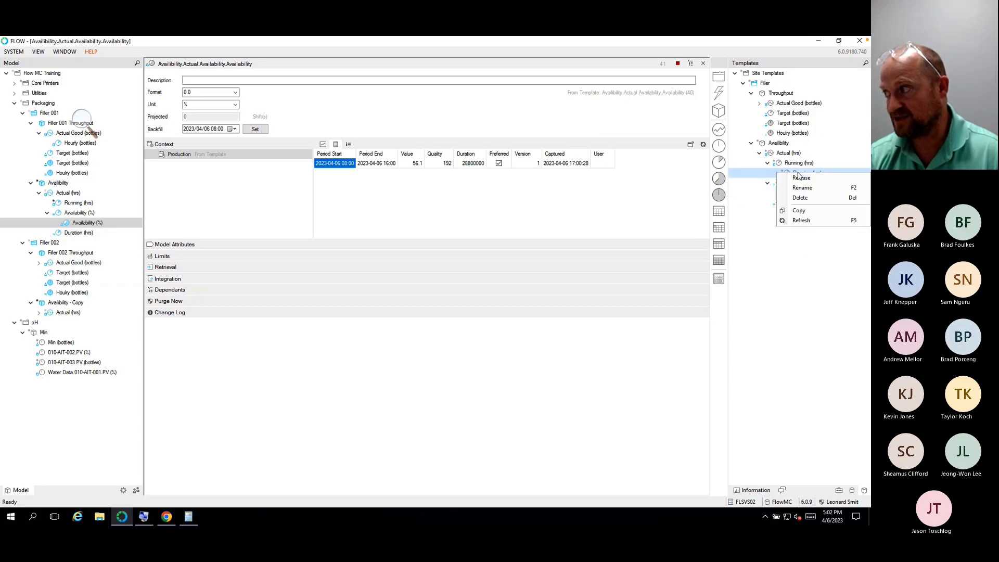
click(800, 178)
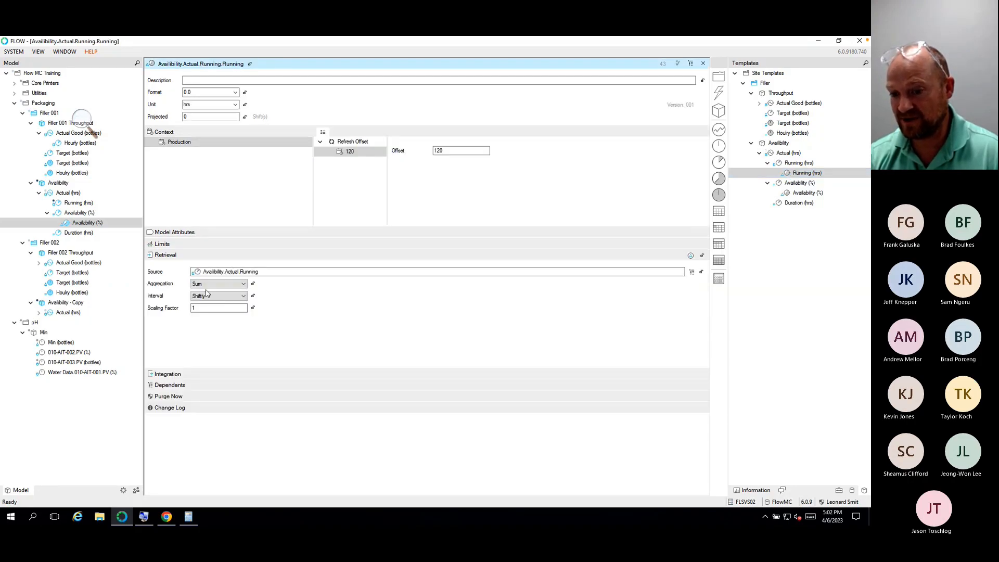
click(703, 63)
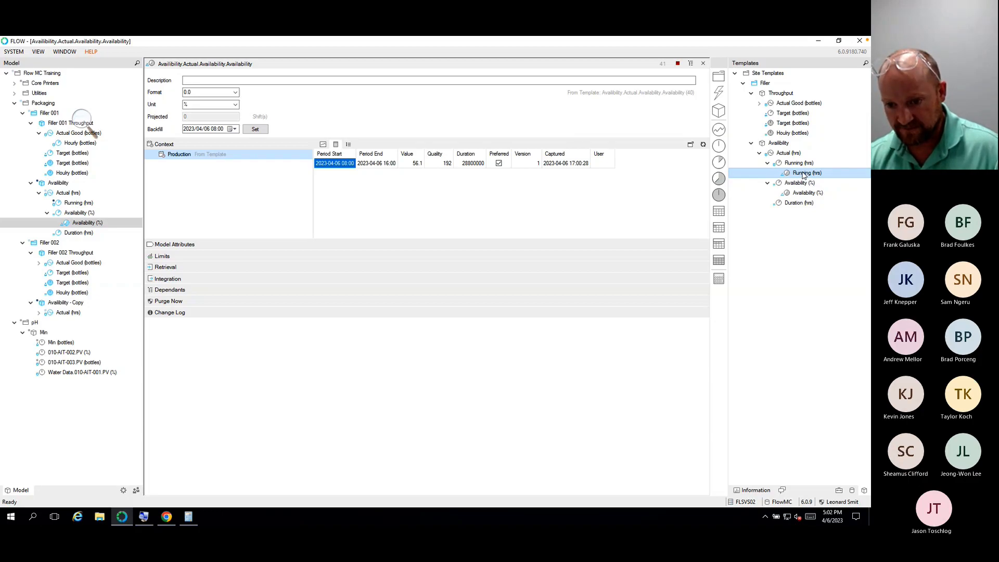
Step: Create a Duration (hrs) calculation under Running (hrs)
drag(804, 172, 720, 258)
text(Duration)
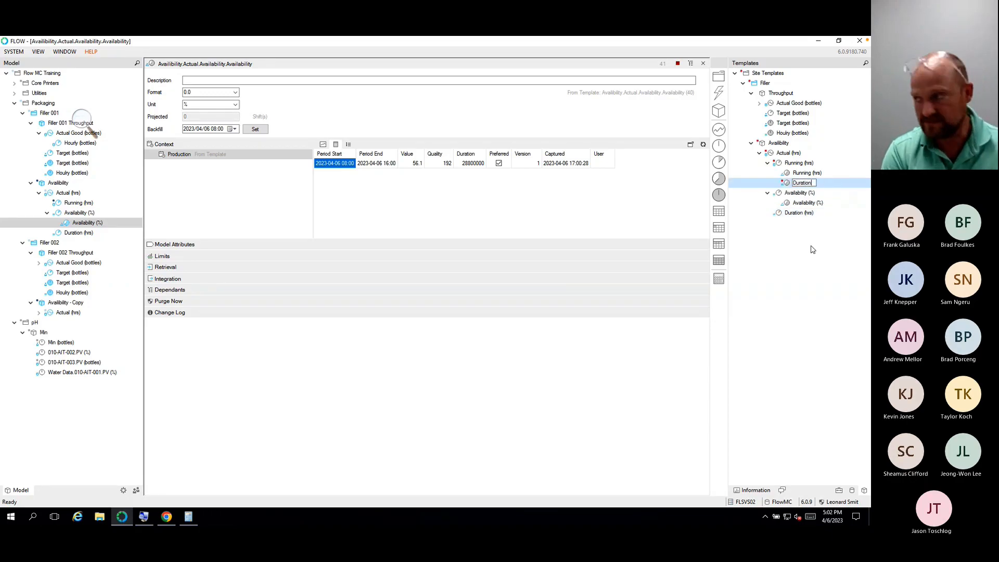
key(Return)
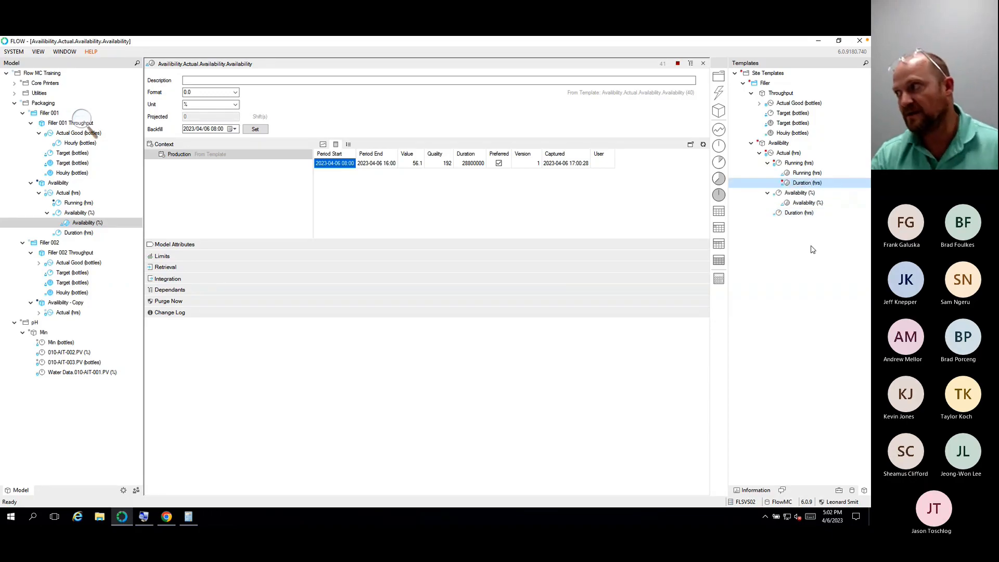
click(807, 183)
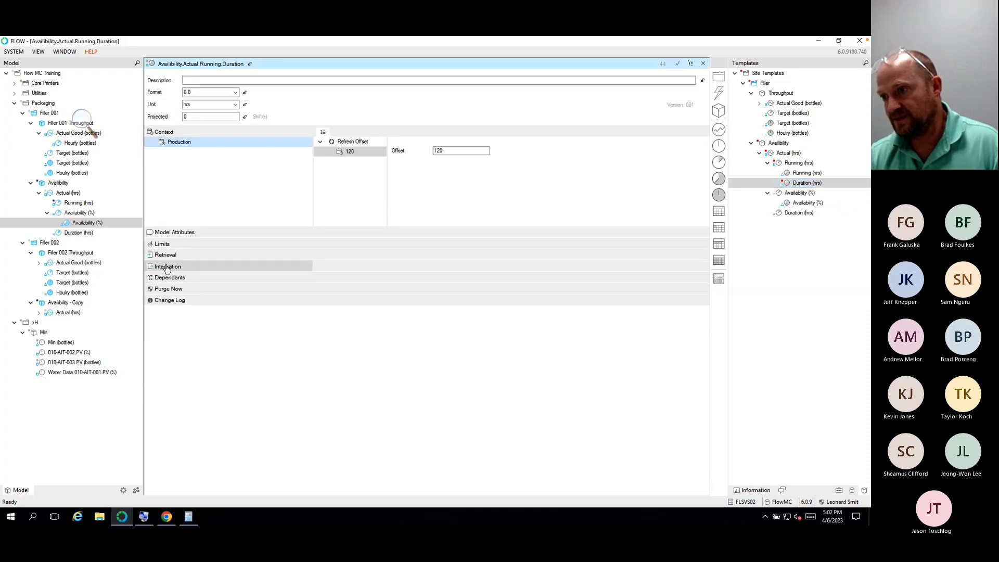
Step: Replace Value * 1.0 with the Running measure's Duration in the formula, save, and close the editors
drag(501, 266, 461, 265)
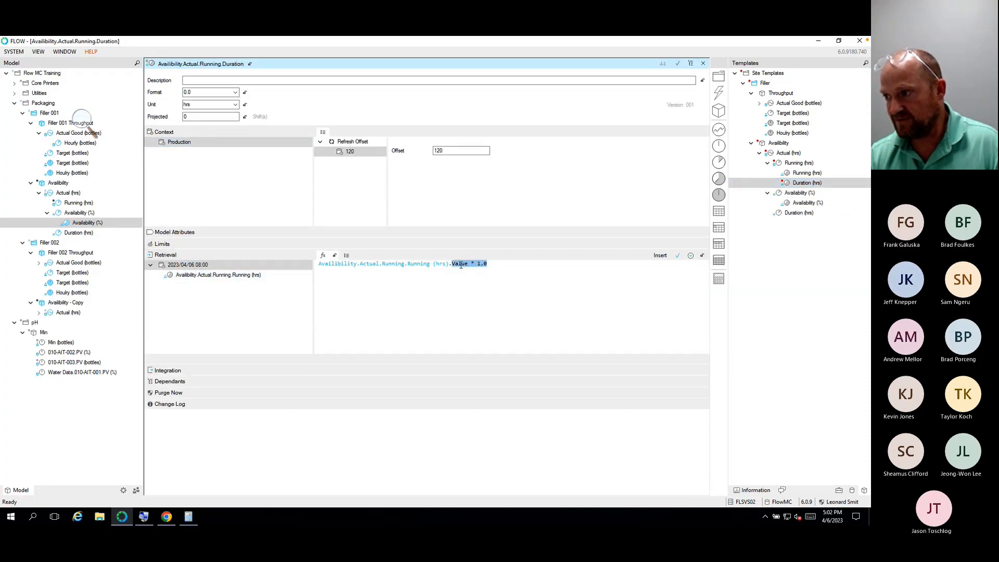
key(Delete)
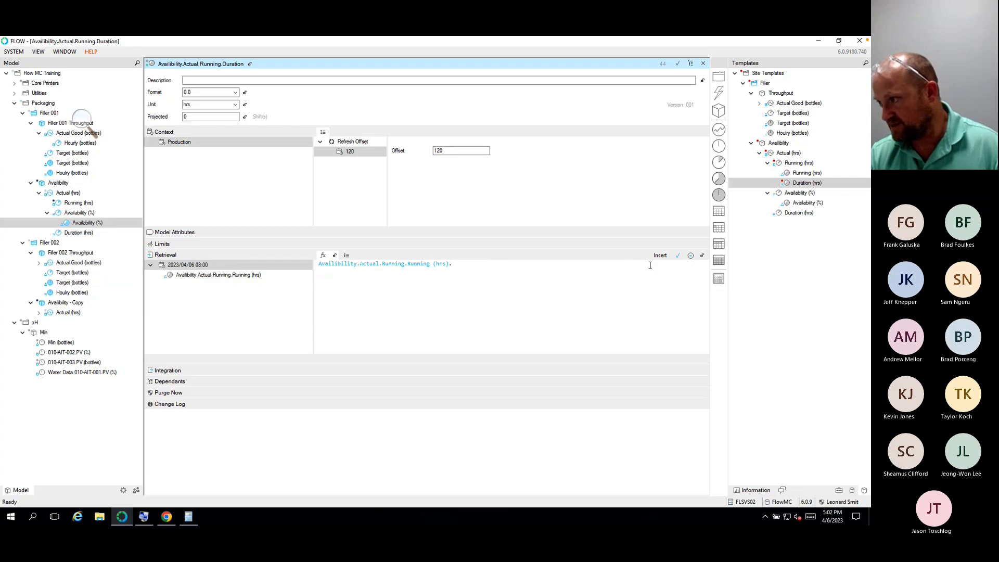
click(666, 257)
mouse_move(677, 287)
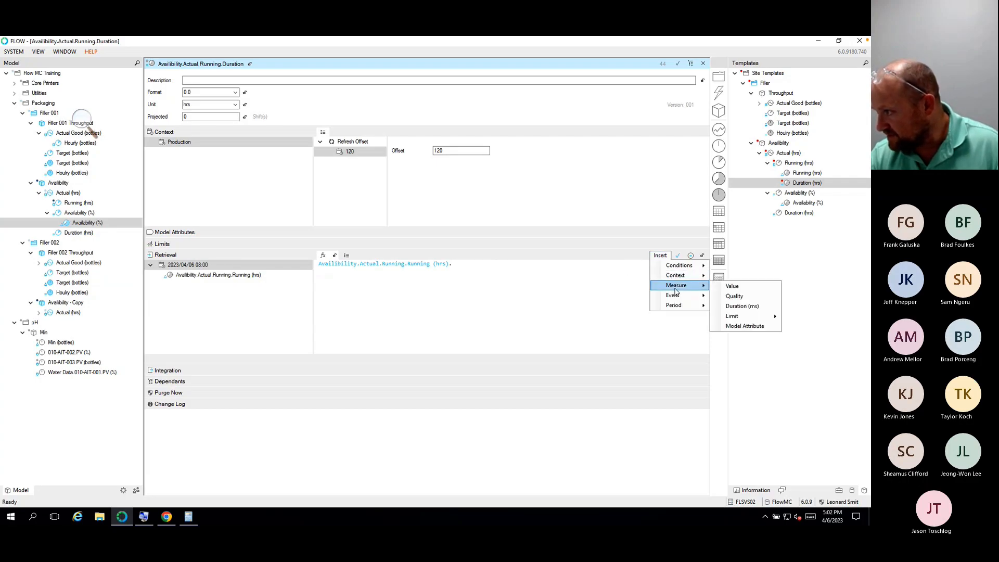
click(741, 307)
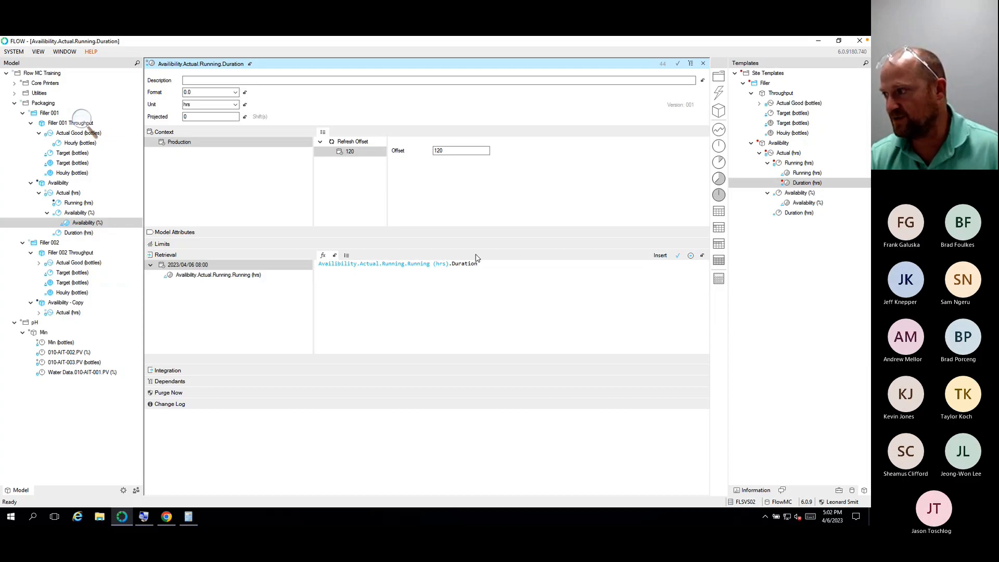
click(677, 255)
click(704, 63)
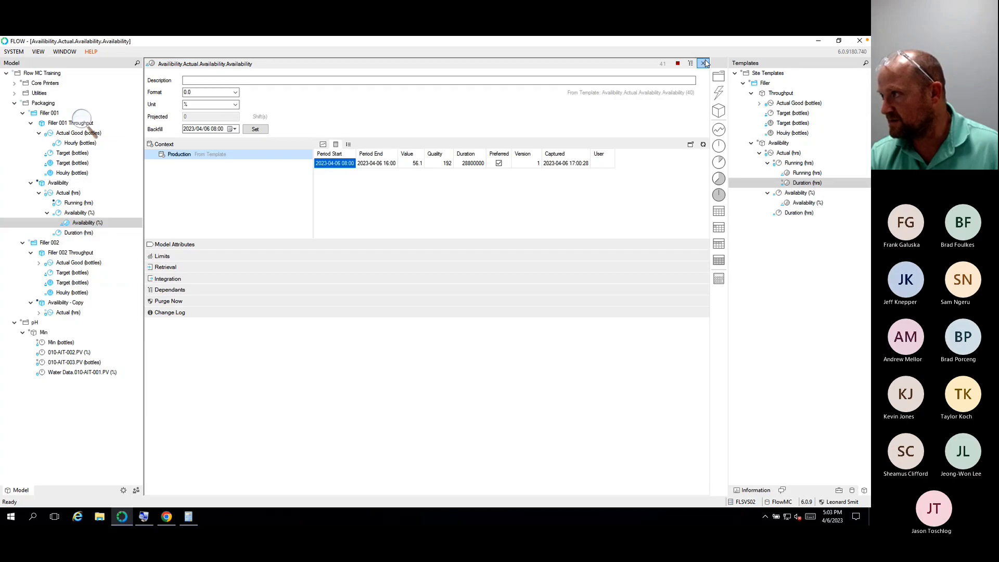
click(704, 63)
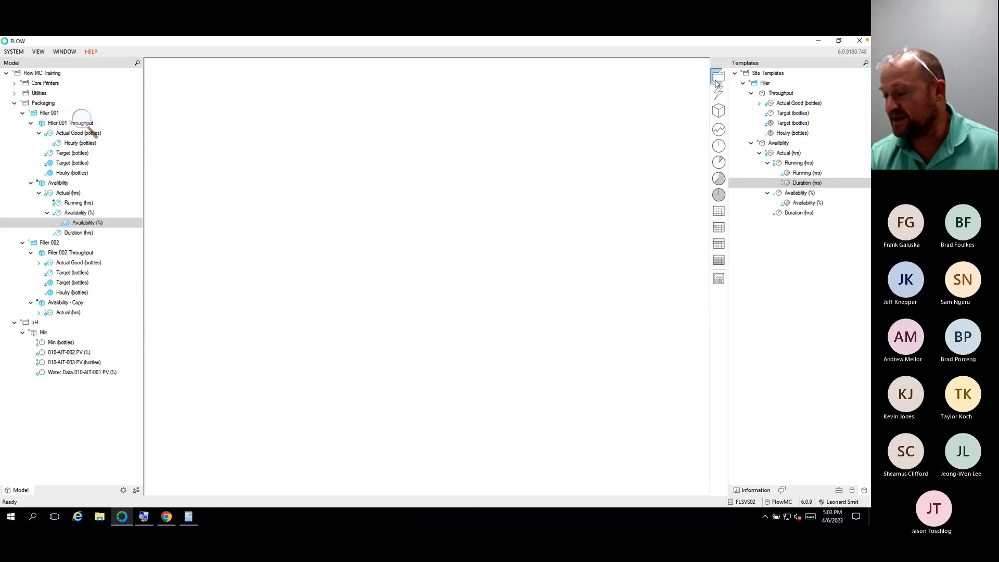
click(807, 204)
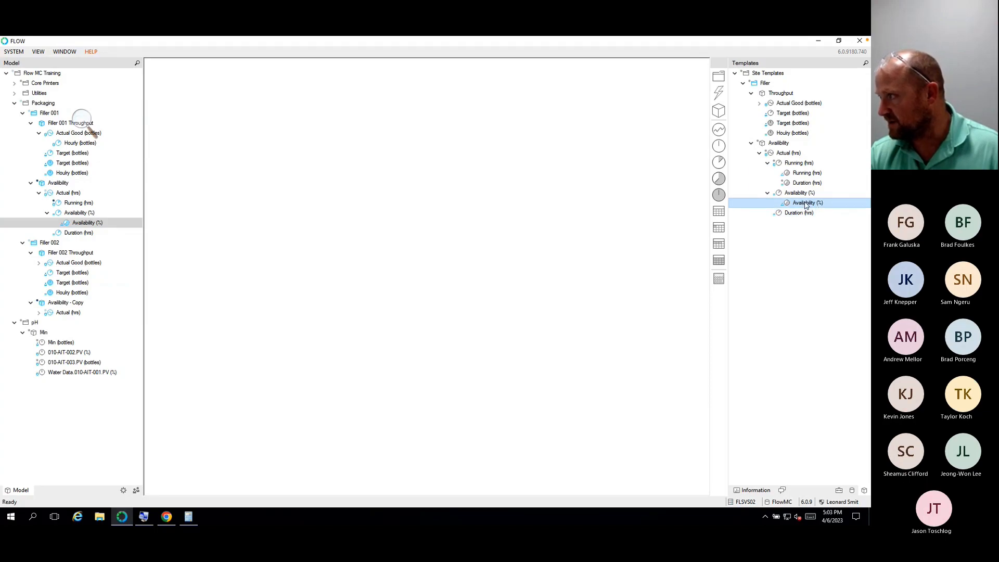
Step: Delete the old Availability (%) template calculation, accepting the delinking of linked measures
right_click(805, 205)
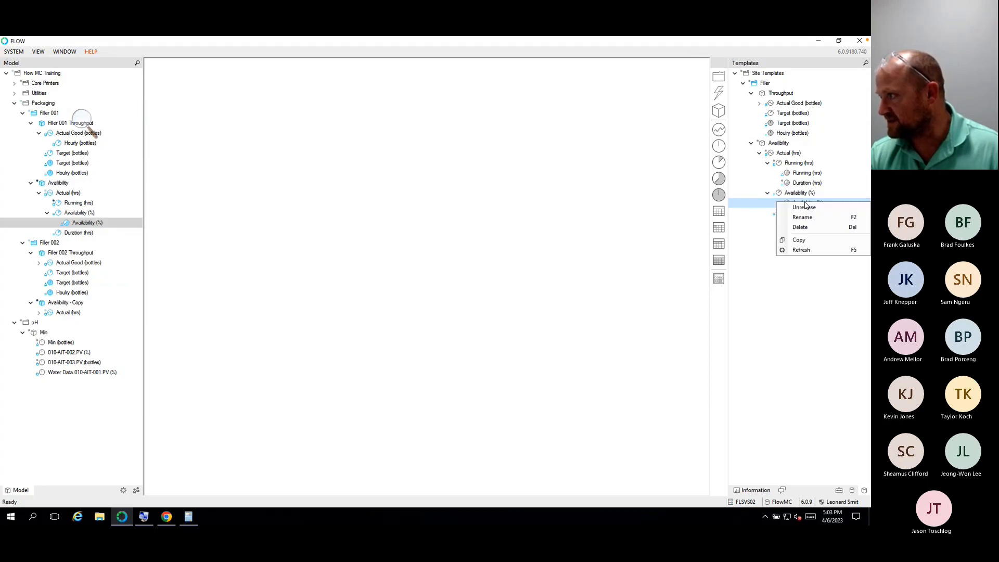
click(812, 229)
click(471, 311)
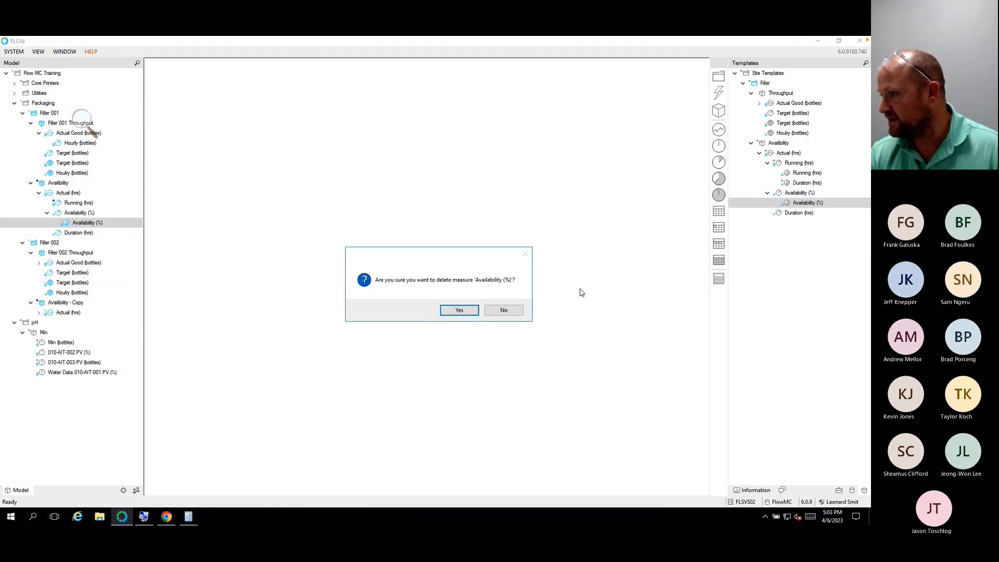
click(478, 315)
Step: Add a calculation named 'Availability (hrs)' under the Running (hrs) template
click(801, 174)
drag(801, 175, 722, 284)
text(Av)
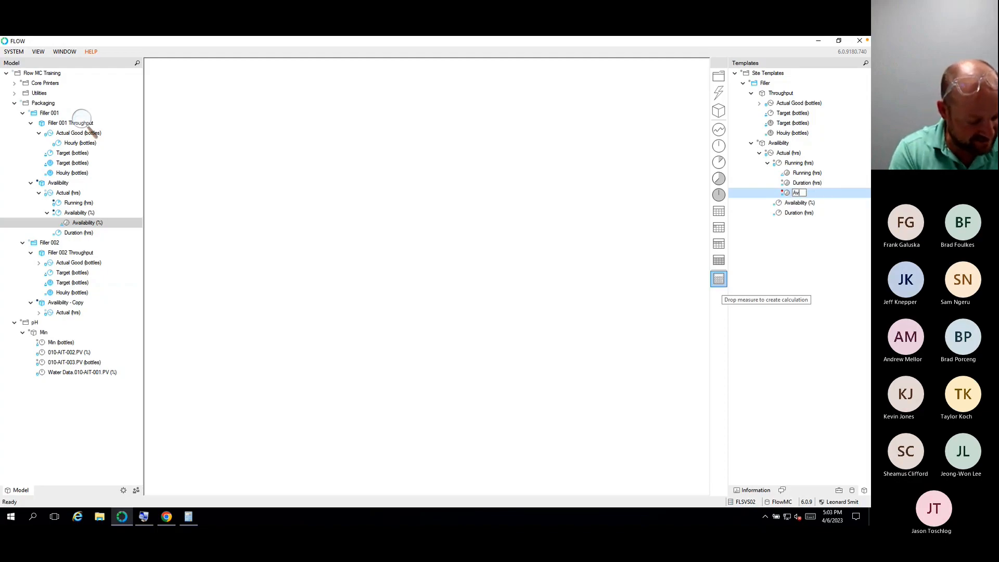
text(ailability (hrs))
key(Return)
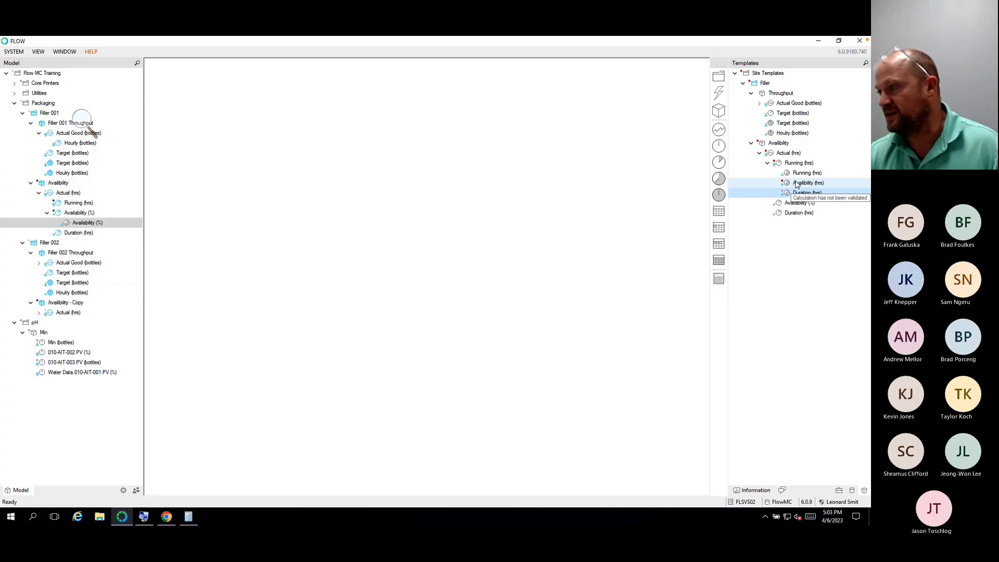
Step: Set the Availability calculation's unit to % and add Duration (hrs) as a formula input
double_click(796, 185)
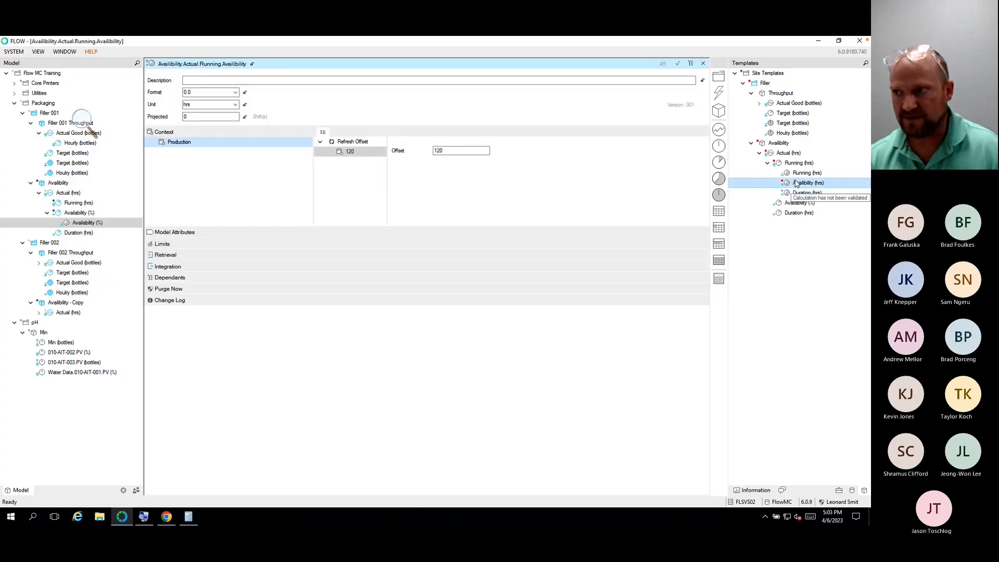
click(234, 106)
click(208, 121)
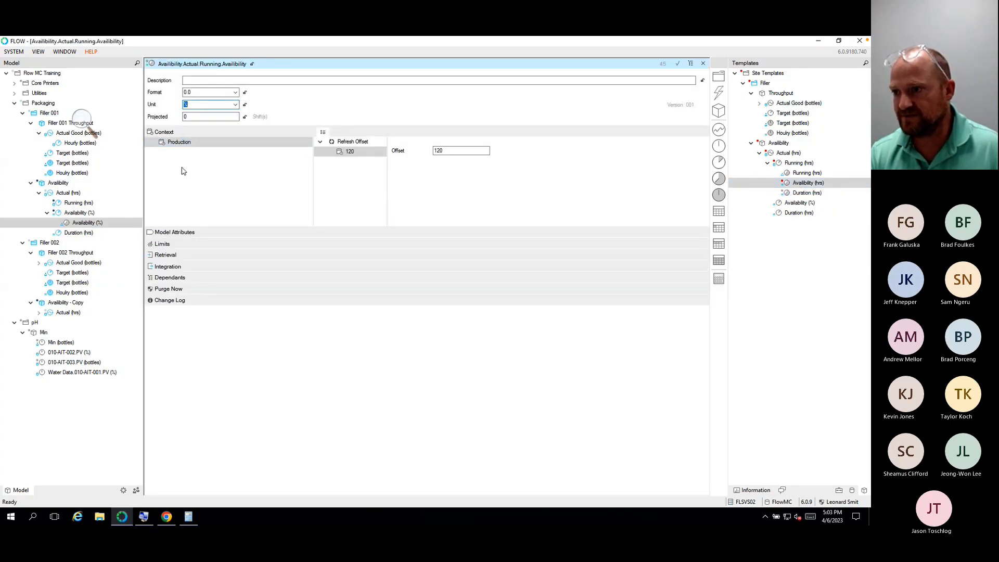
click(165, 255)
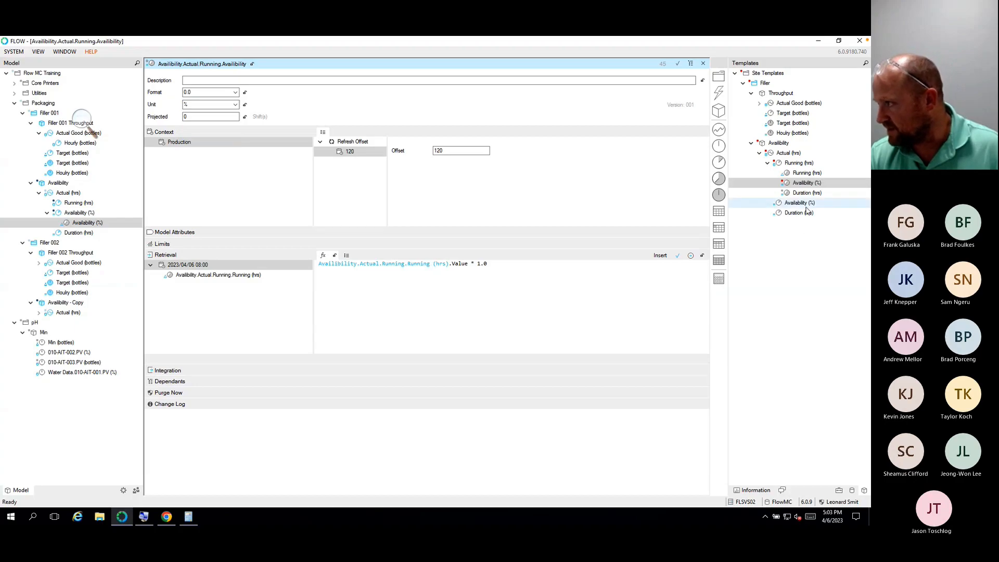
drag(798, 195, 224, 278)
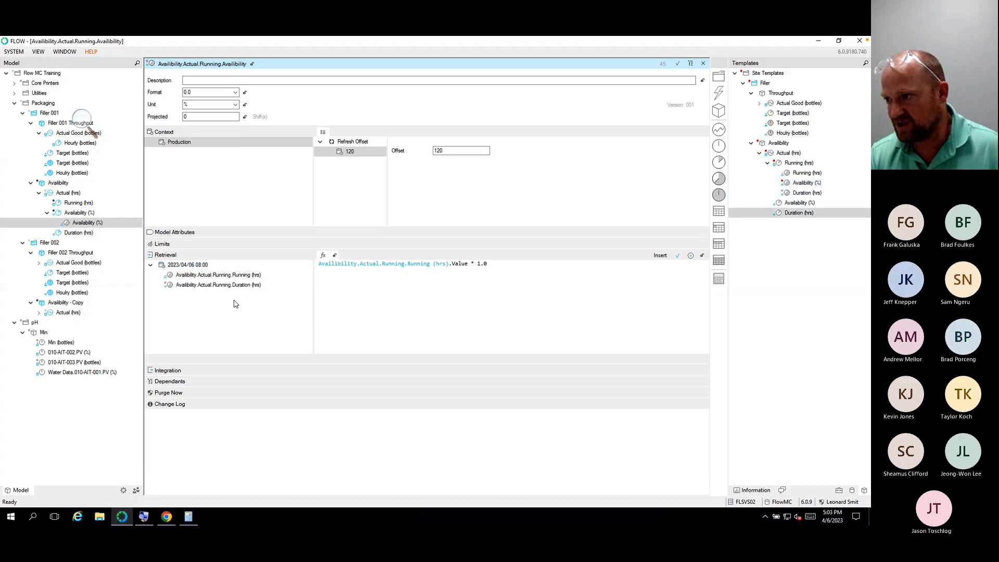
Step: Write the formula 100*(Running (hrs).Value / Duration (hrs).Value), validate it and save
drag(531, 272, 215, 271)
key(Delete)
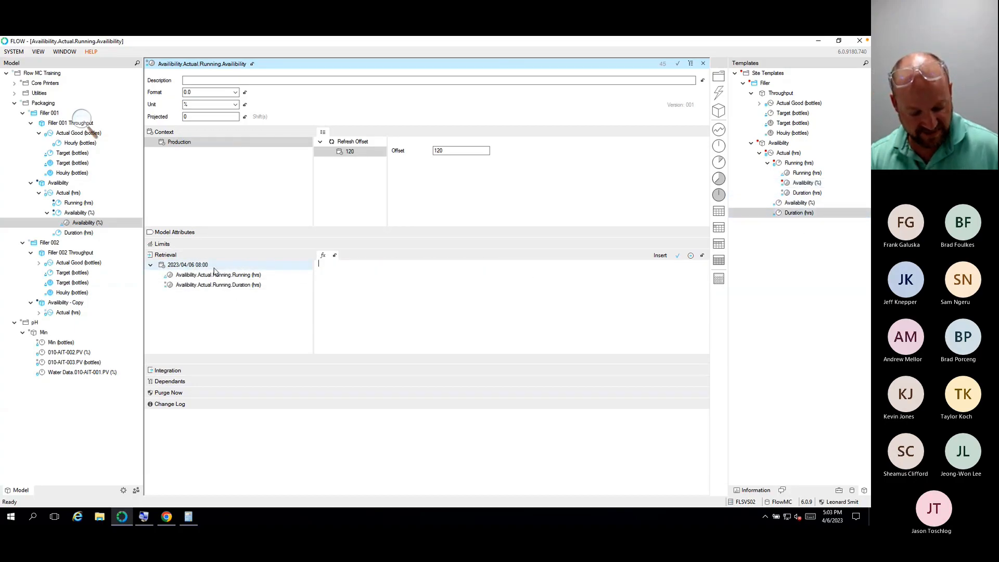
text(())
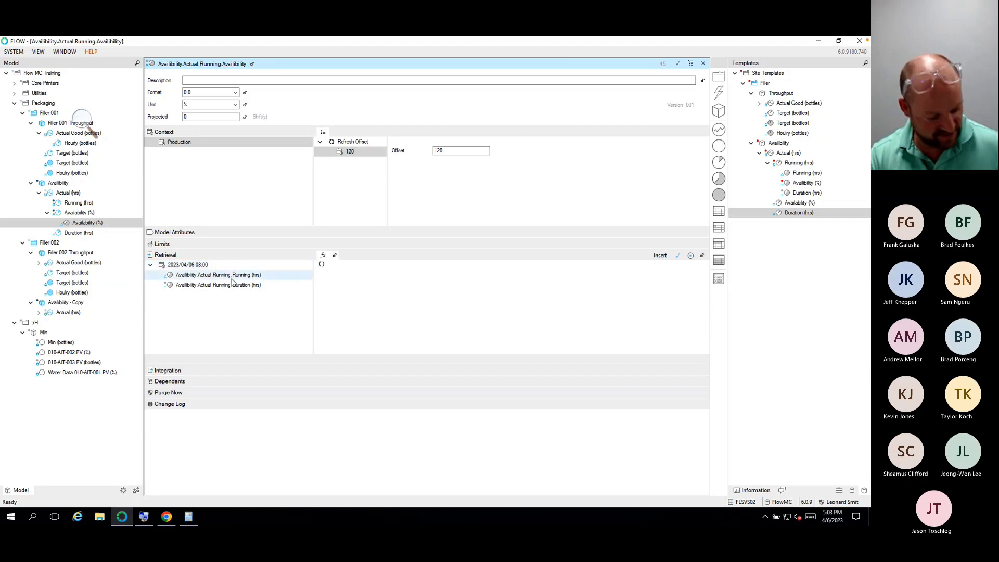
text(100*)
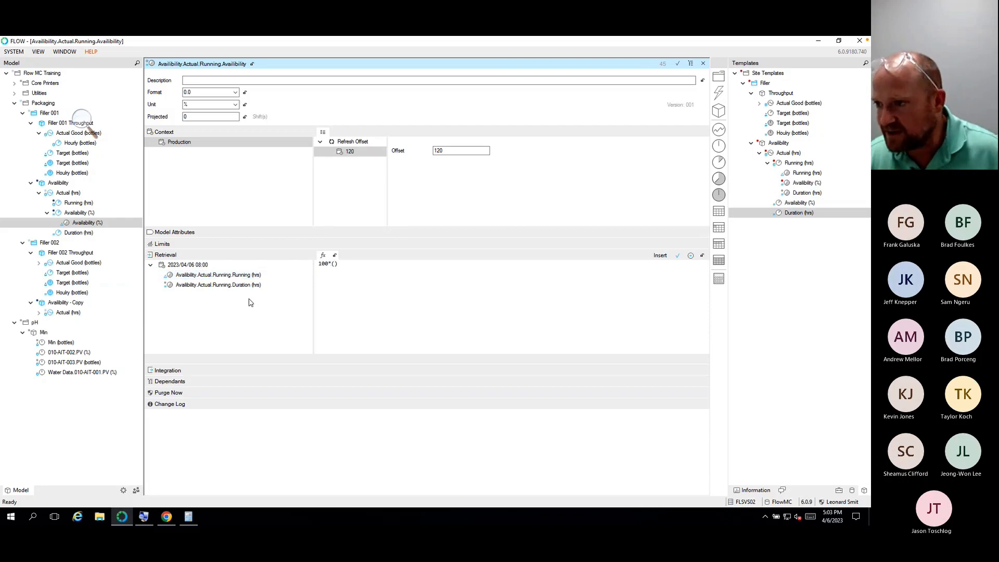
double_click(227, 276)
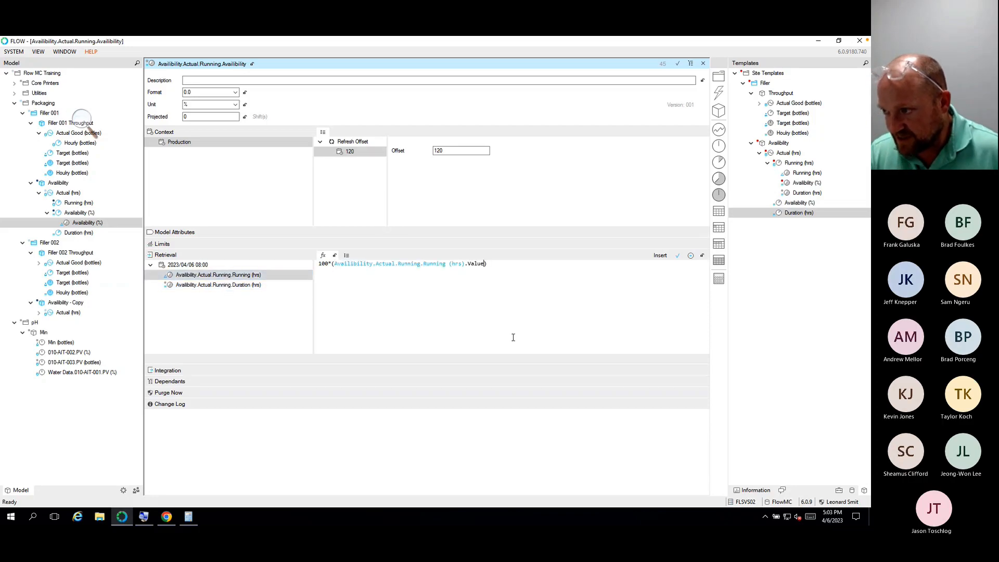
text(/)
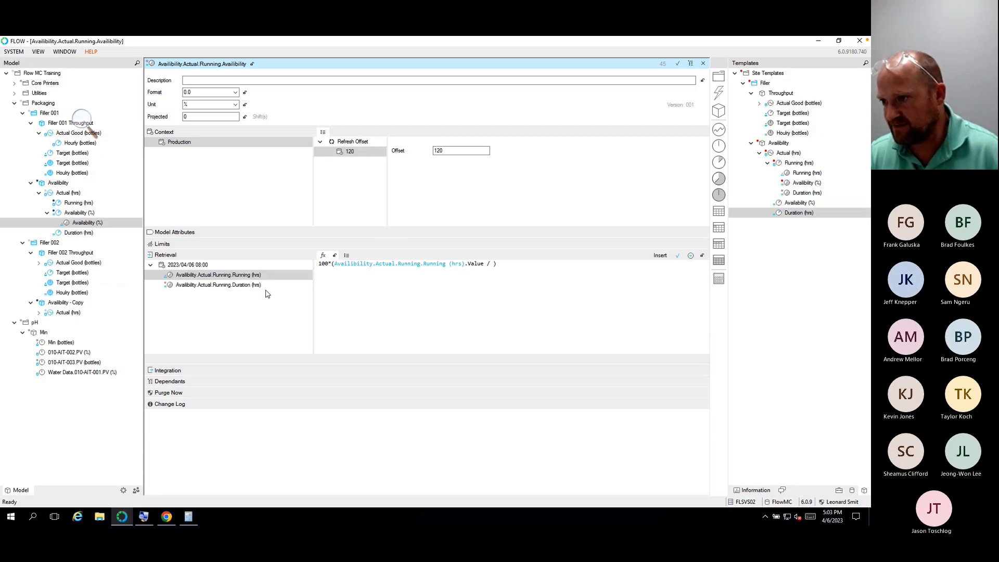
double_click(248, 286)
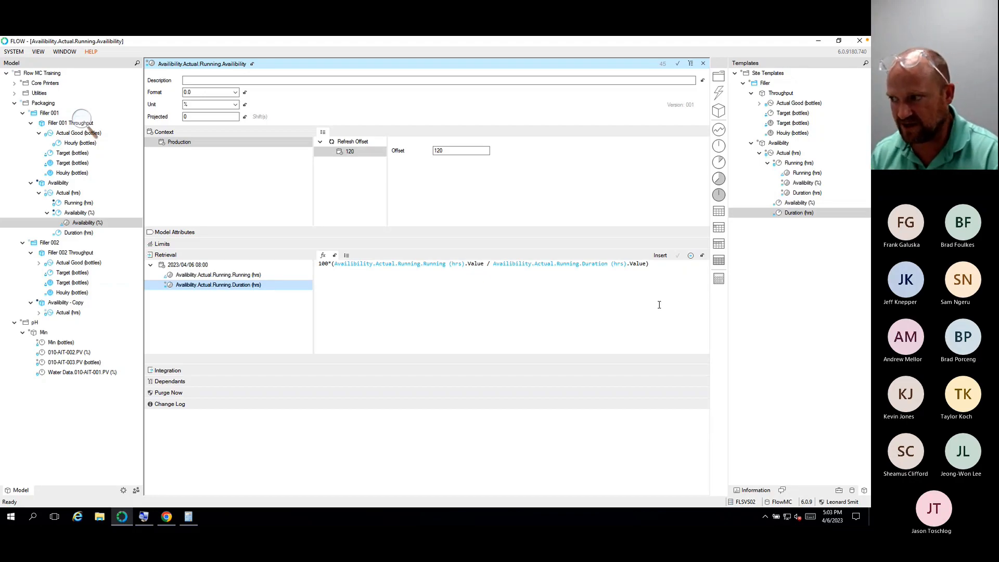
click(678, 256)
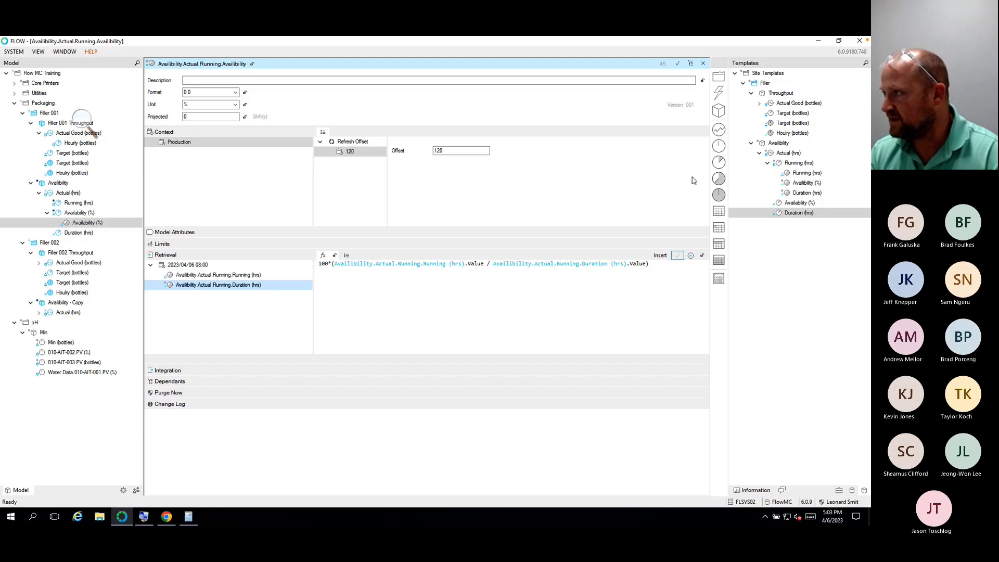
click(677, 64)
Step: Release the Availability template, then recursively update and deploy the Packaging folder
right_click(772, 147)
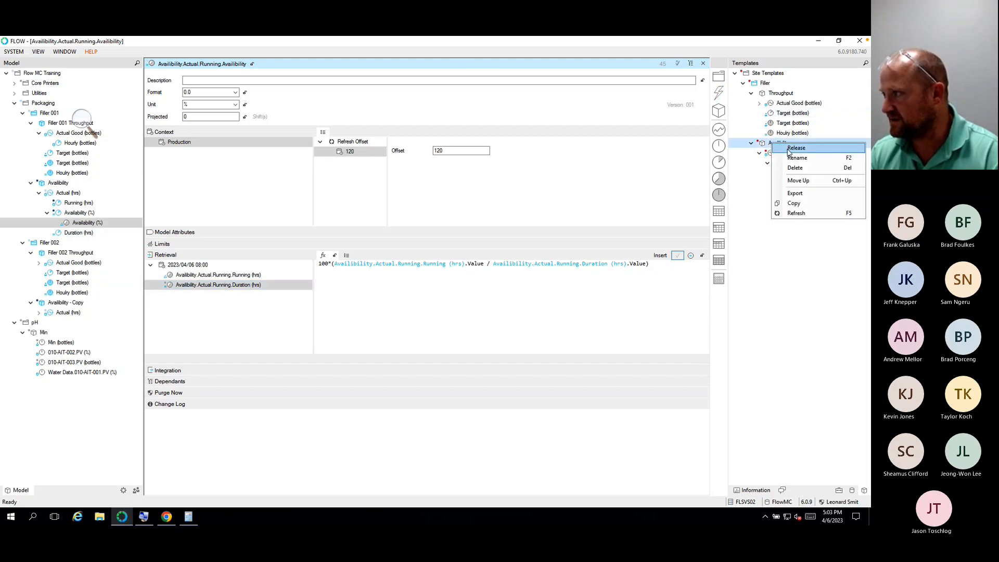
click(788, 152)
right_click(37, 93)
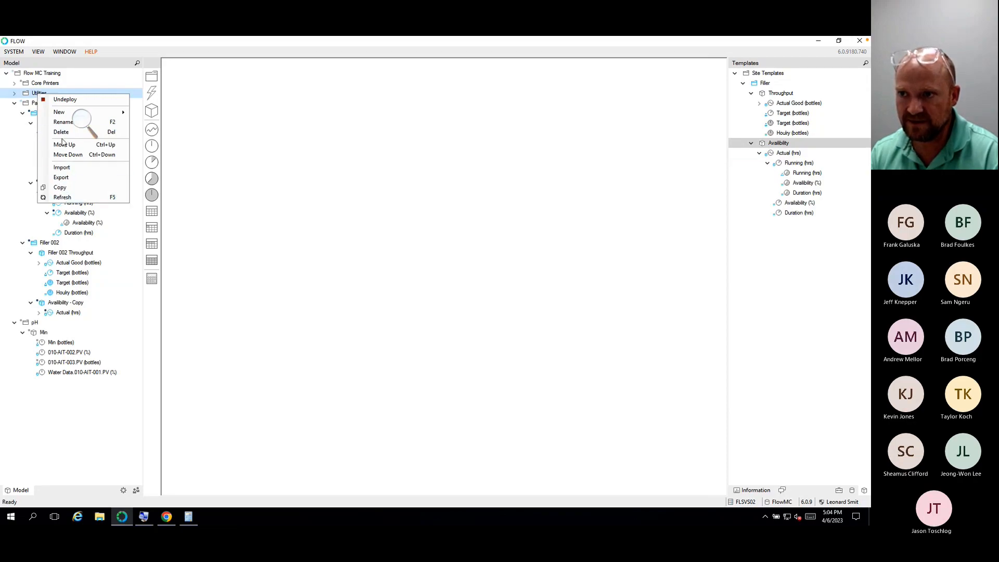
right_click(27, 103)
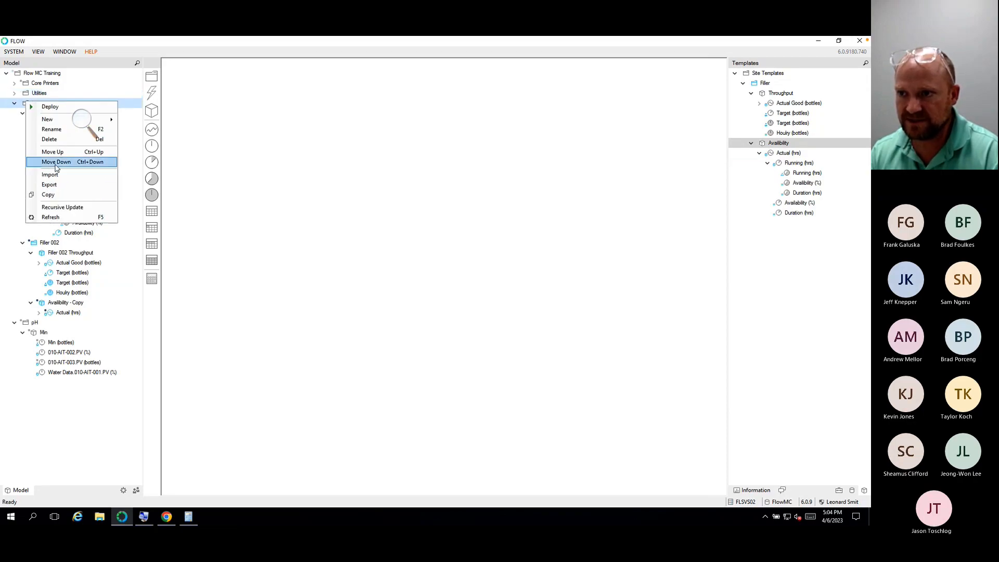
click(62, 207)
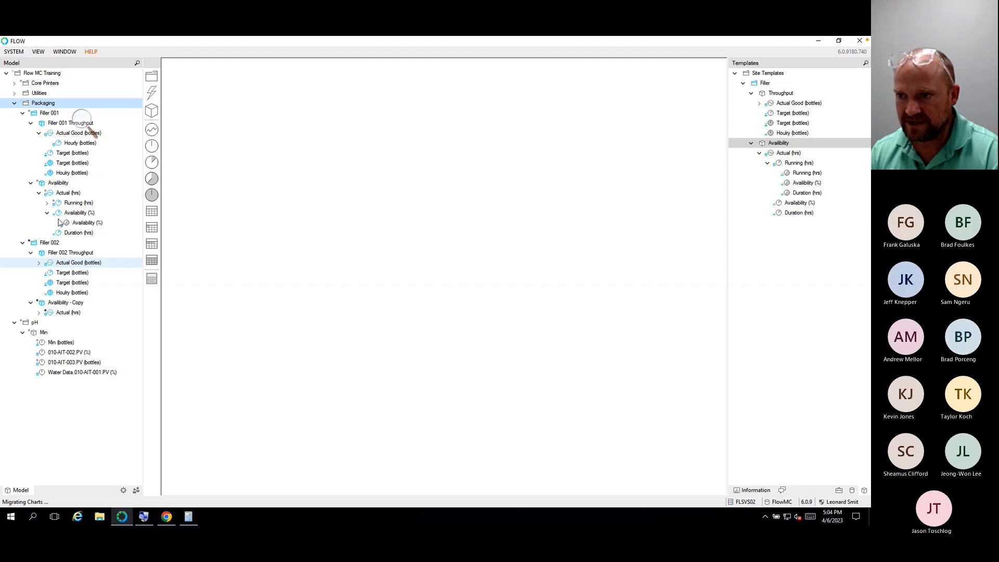
right_click(28, 105)
click(35, 114)
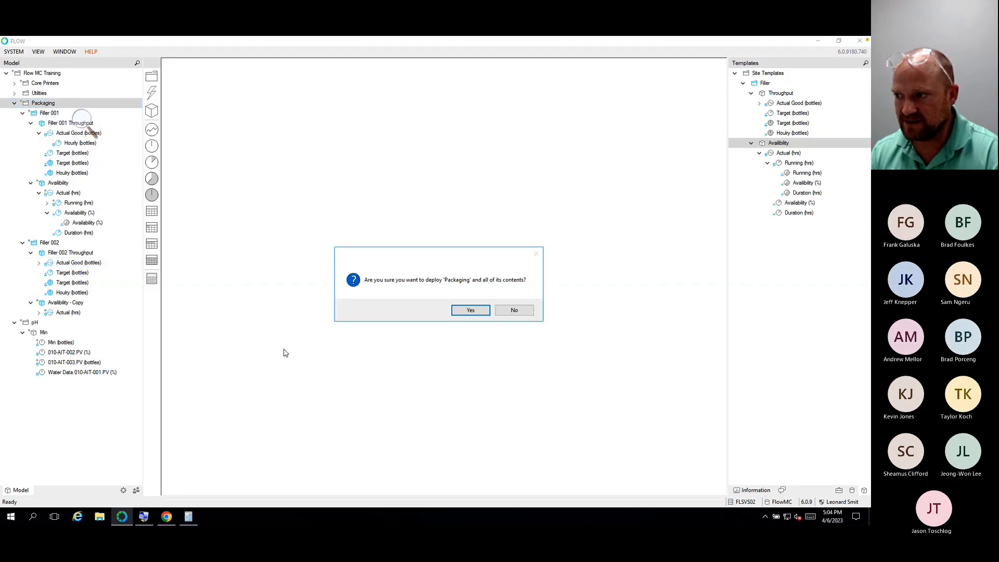
click(471, 310)
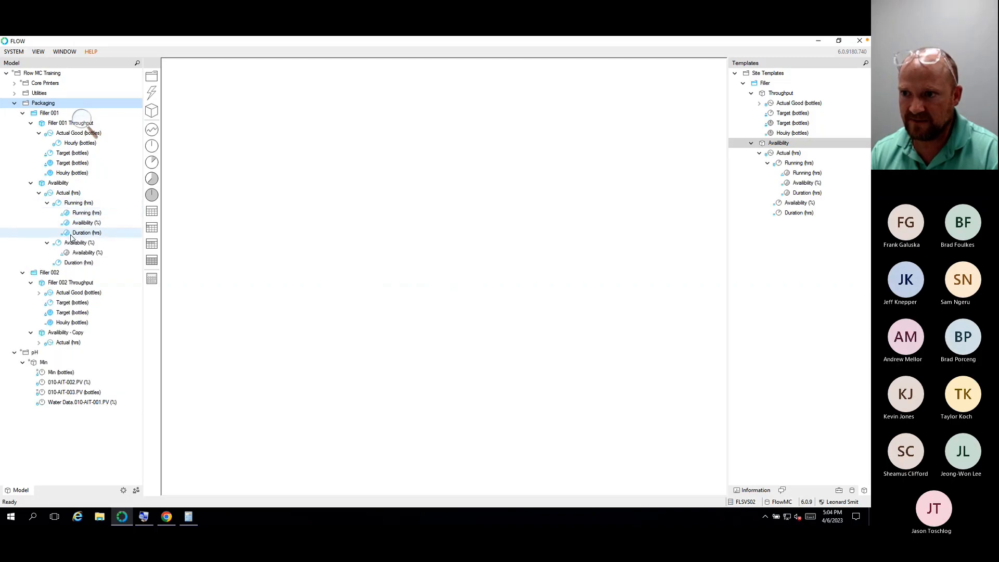
Step: View the new availability measure under Running as a refreshed chart, then close it
click(79, 223)
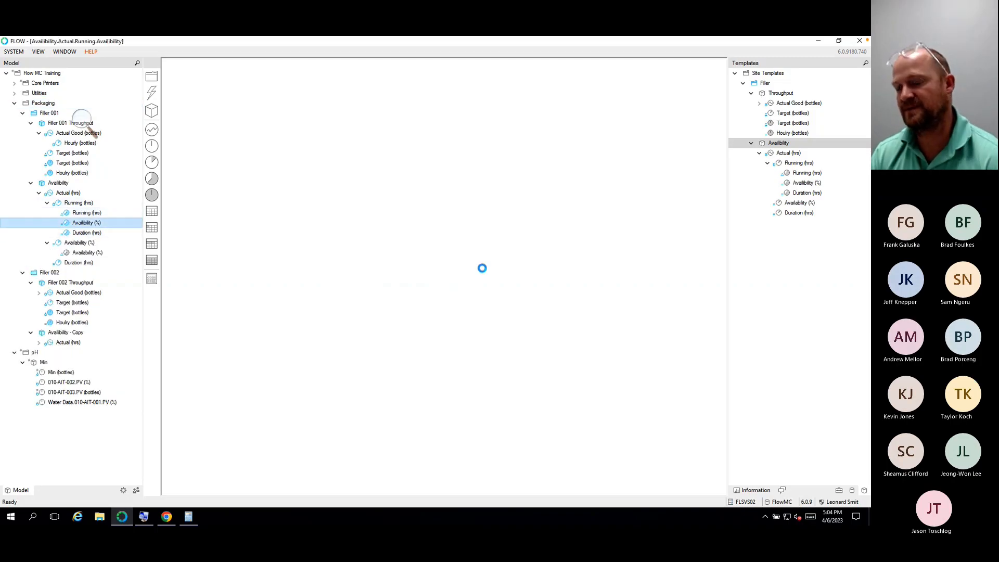
click(339, 145)
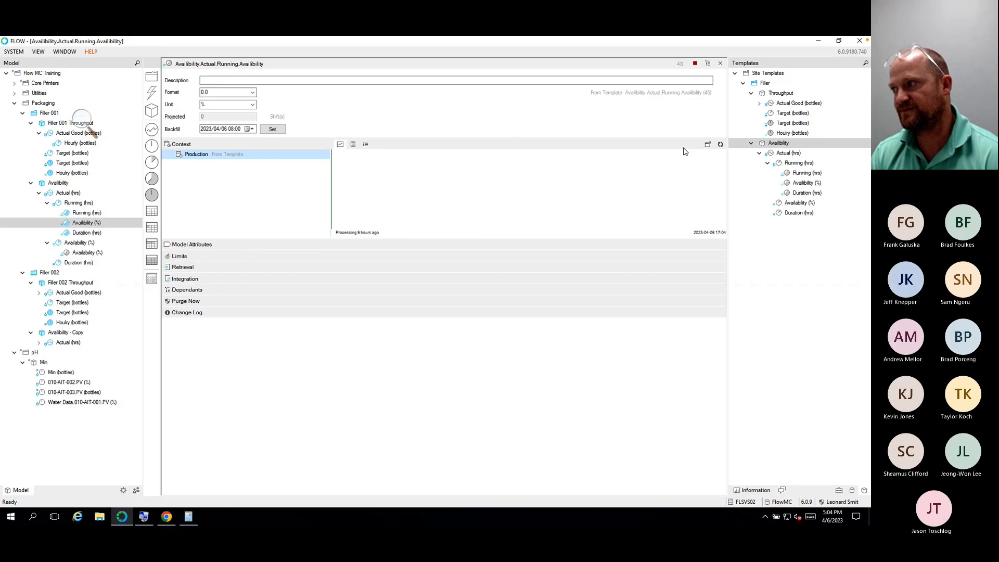
click(720, 145)
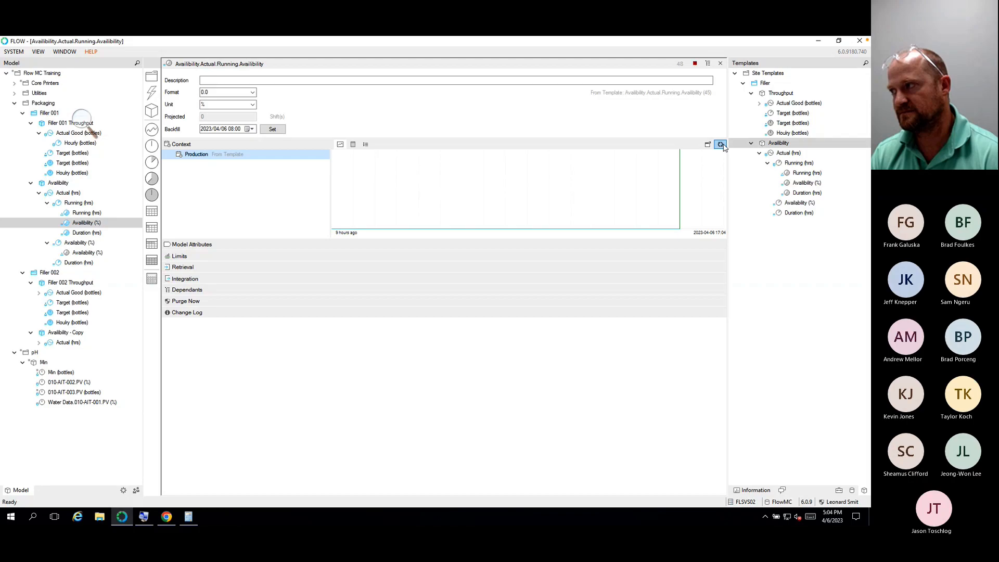
click(719, 63)
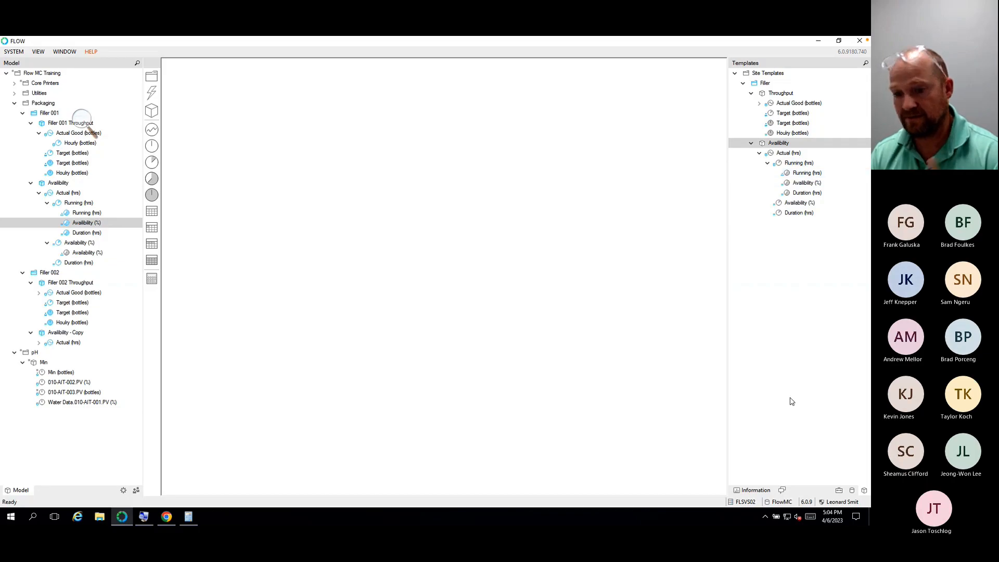
click(799, 213)
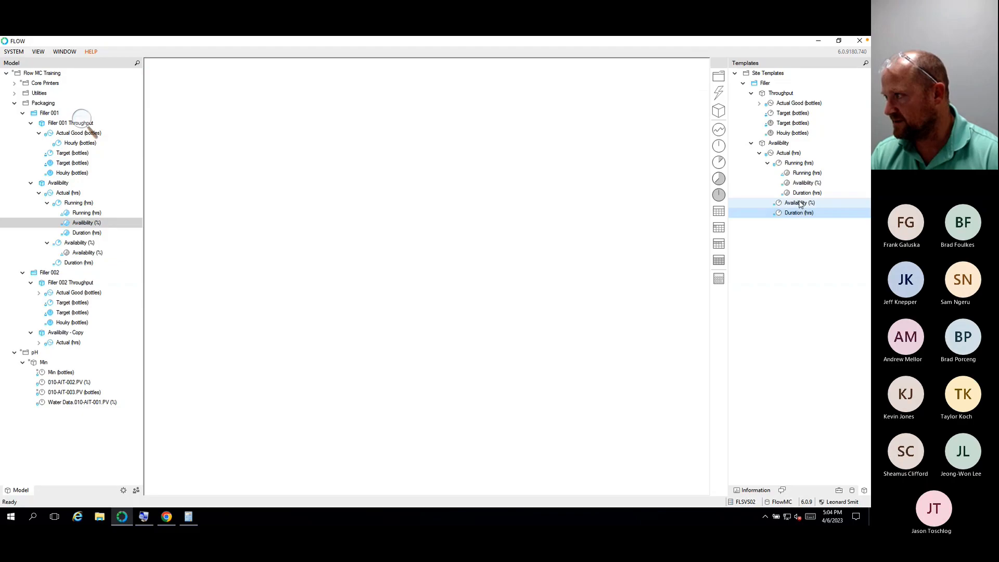
Step: Compare the top-level Availability (%) template's limits and retrieval with the one under Running (hrs)
click(796, 203)
click(180, 266)
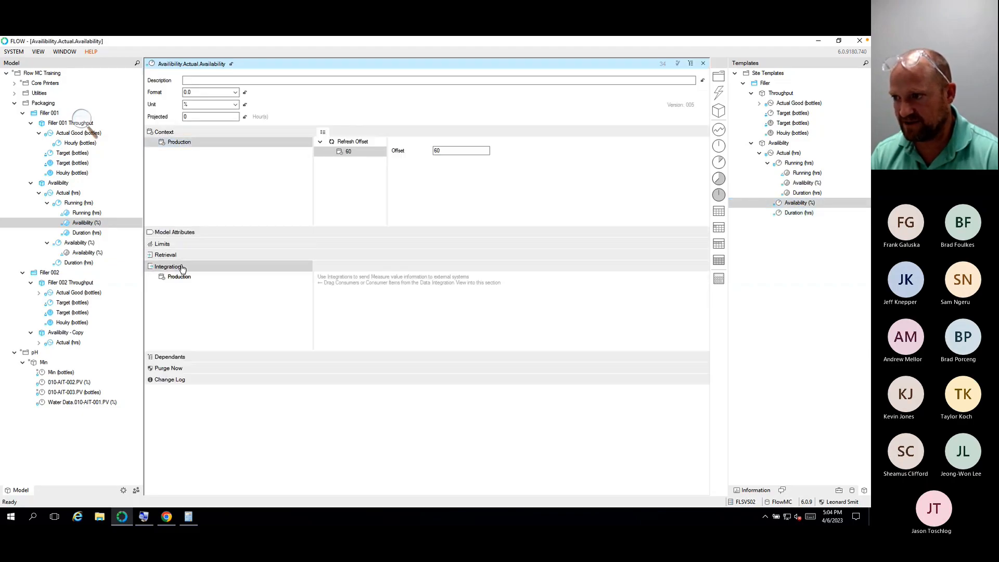
click(164, 243)
click(174, 255)
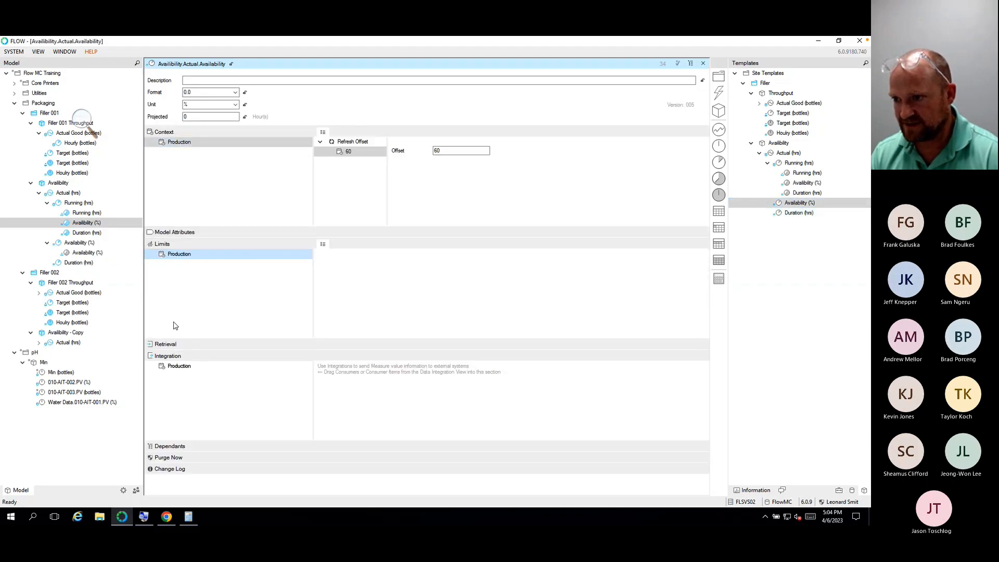
click(169, 346)
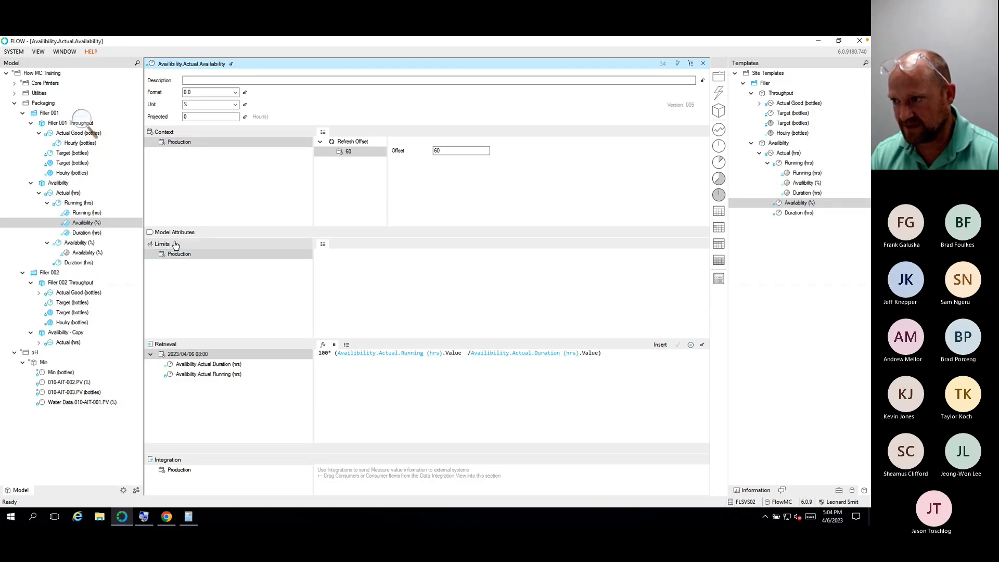
click(176, 244)
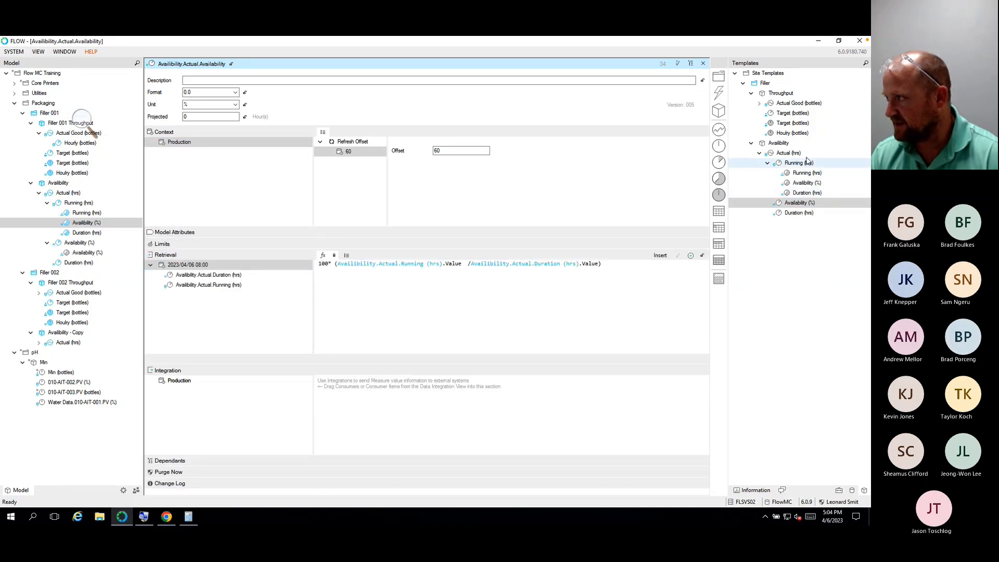
click(805, 185)
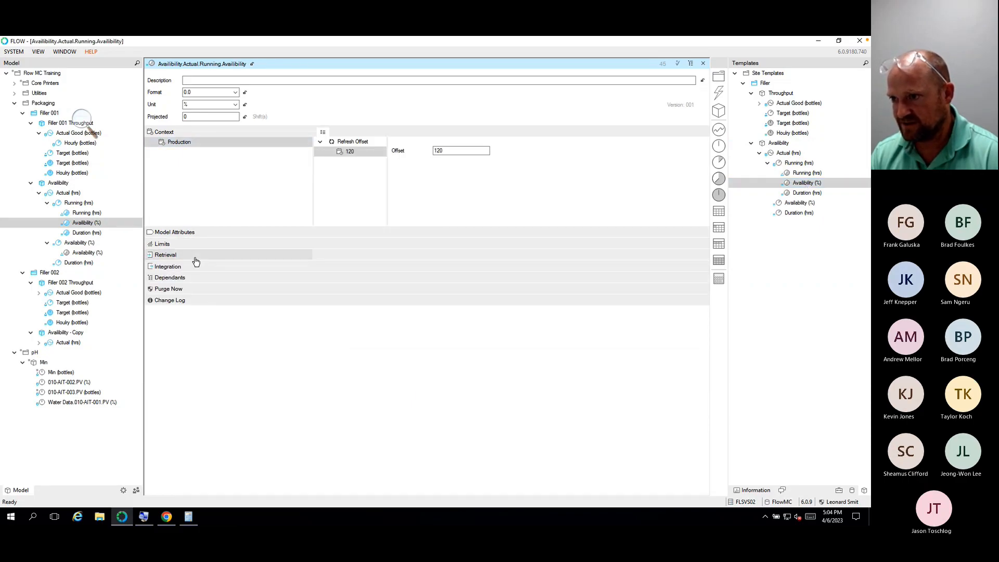
click(196, 258)
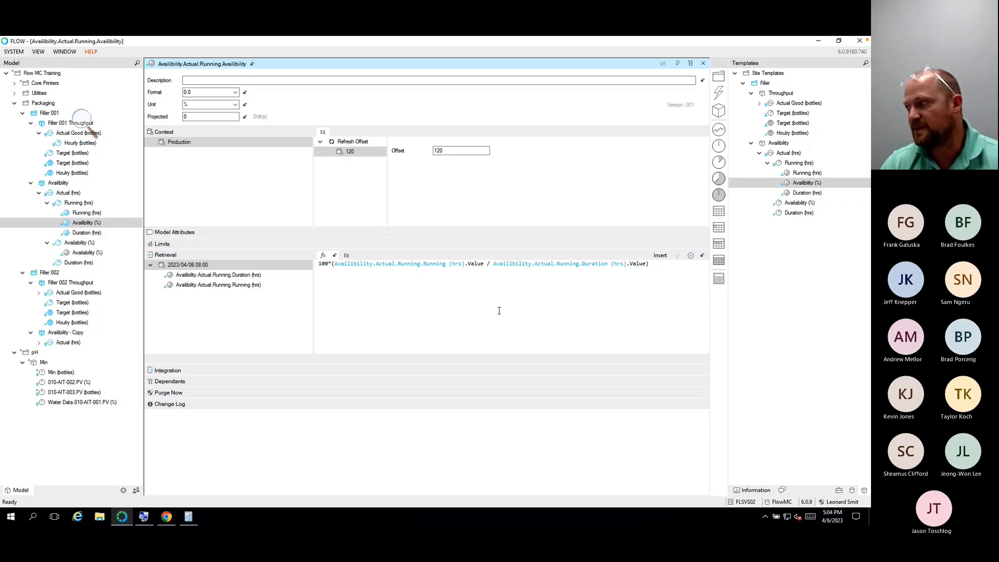
Step: Show the Toolbox with Calendars and Shifts collapsed and the Functions group expanded
click(839, 490)
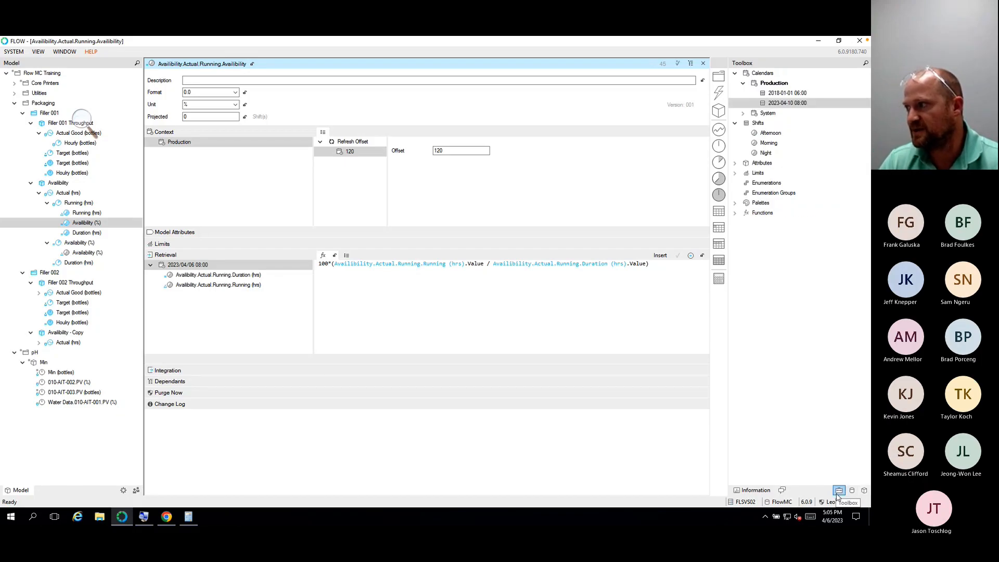
click(735, 74)
click(735, 83)
click(735, 143)
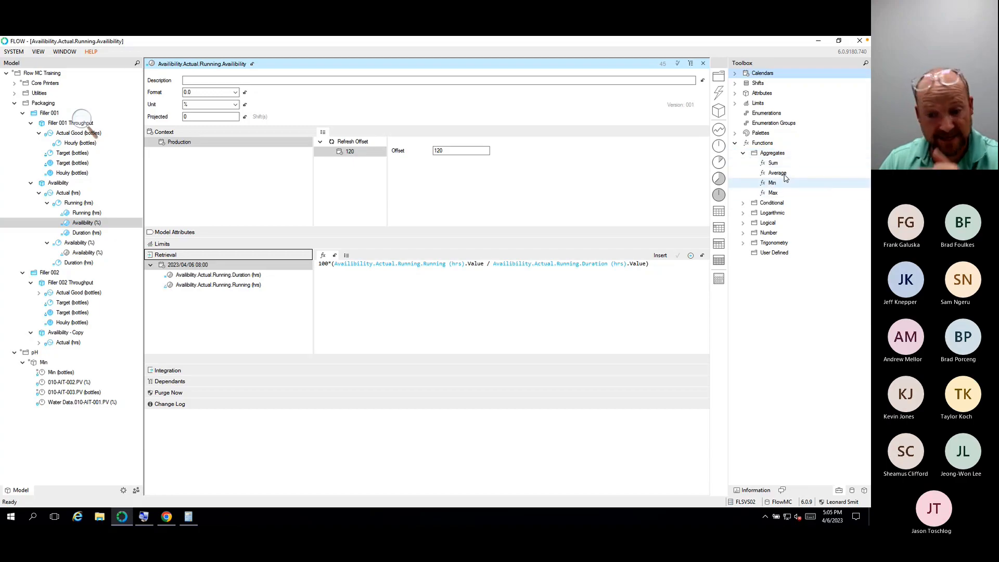
Step: Browse the Aggregates, Conditional, Logarithmic, Logical, Number and Trigonometry function categories in turn
click(743, 153)
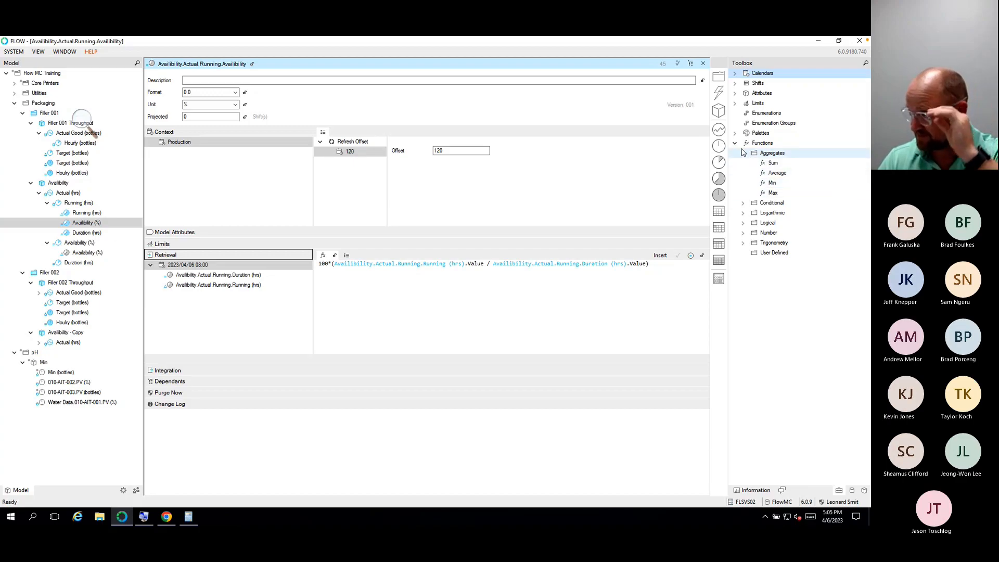
click(743, 163)
click(743, 164)
click(743, 173)
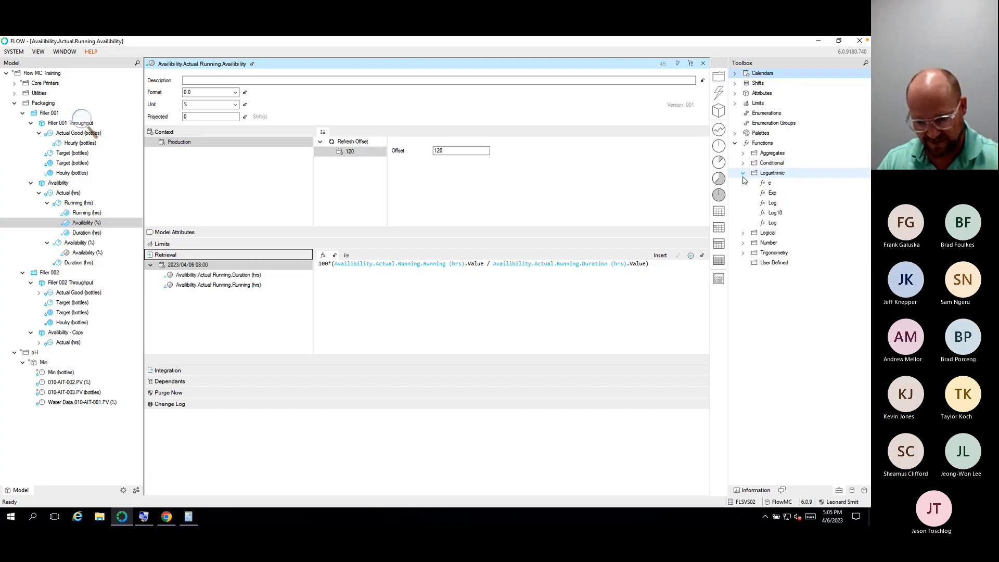
click(743, 173)
click(743, 184)
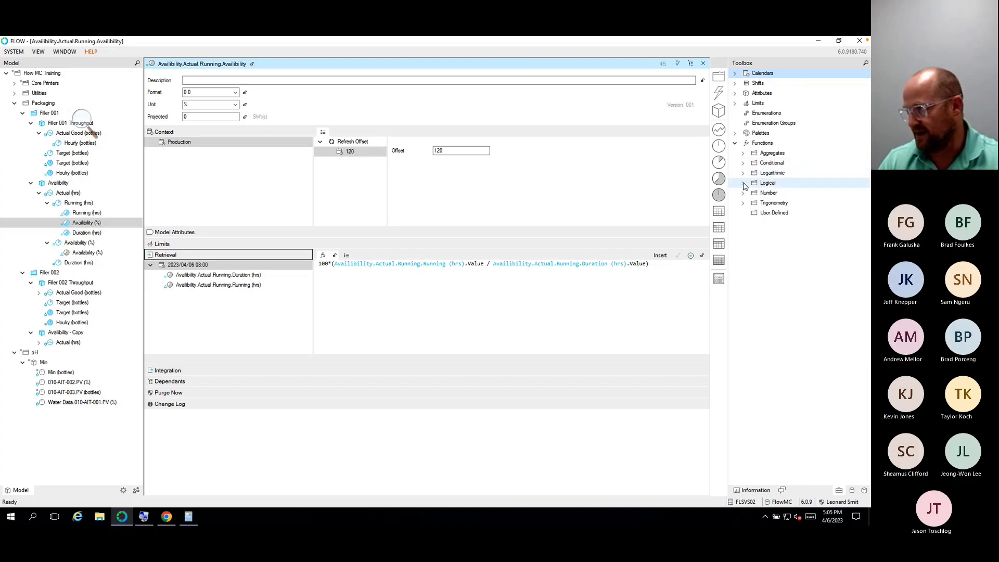
click(743, 183)
click(743, 193)
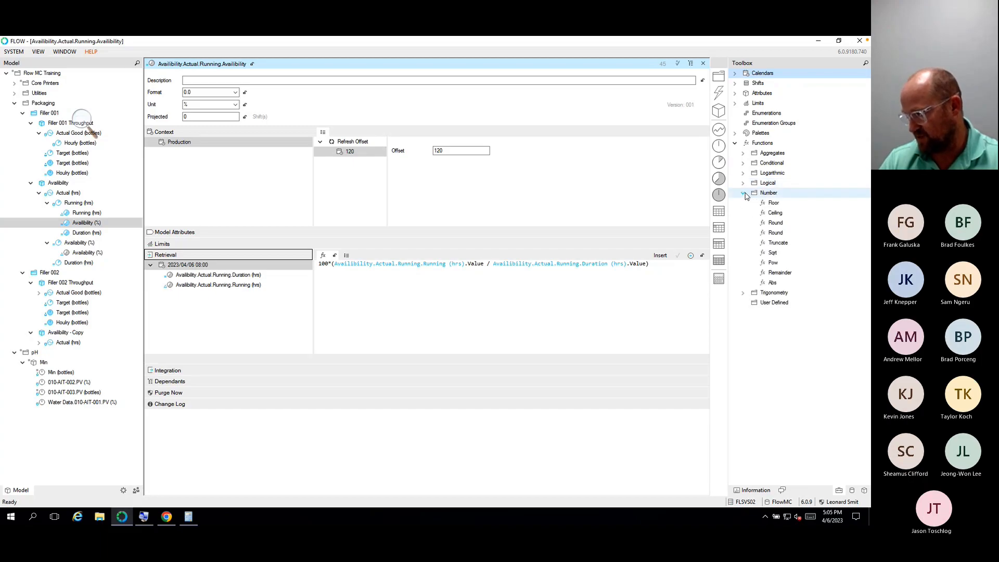
click(743, 193)
click(743, 203)
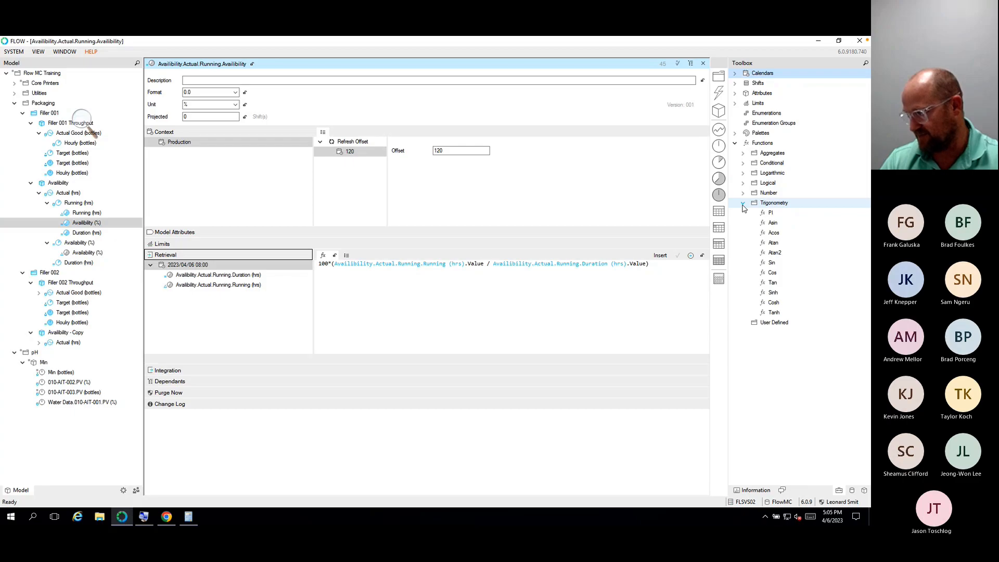
click(743, 204)
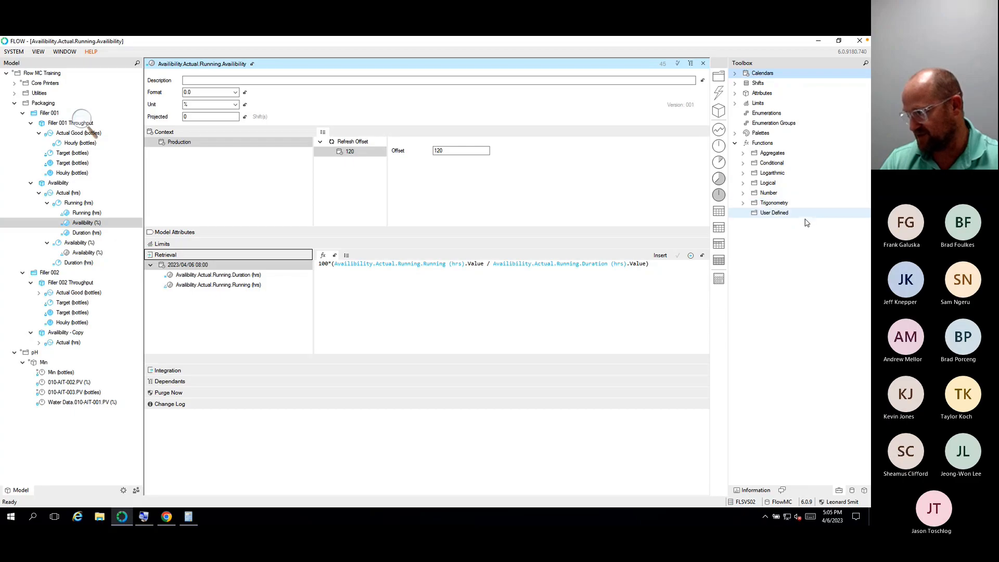
Step: Create a new user-defined function named RatiotoPercent
right_click(775, 215)
click(717, 227)
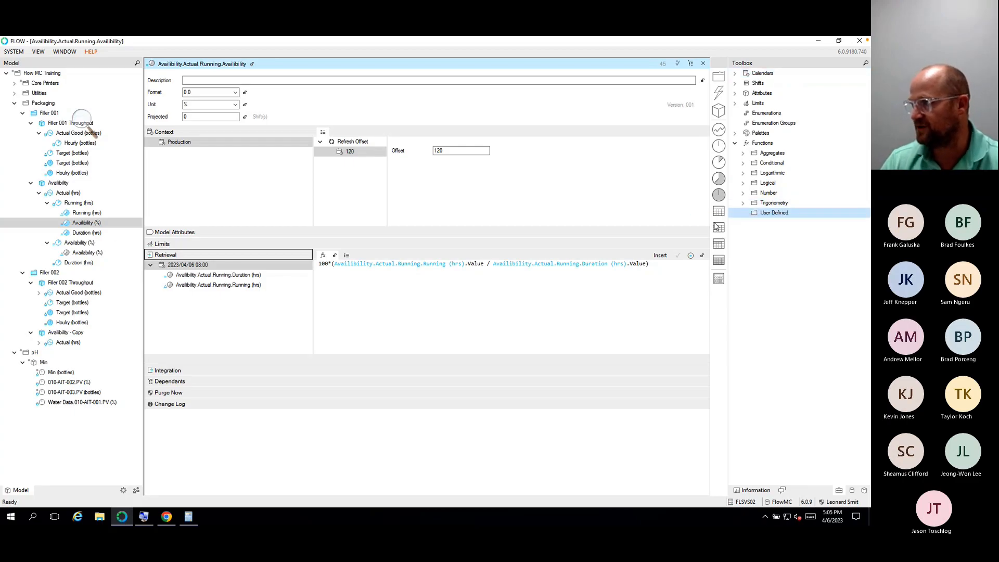
text(Ratio)
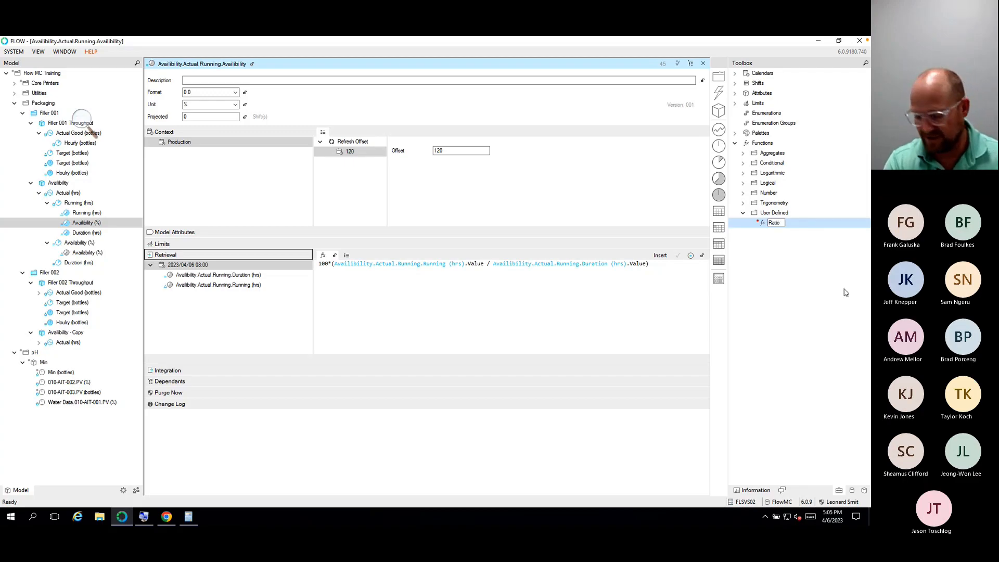
text(toPercen)
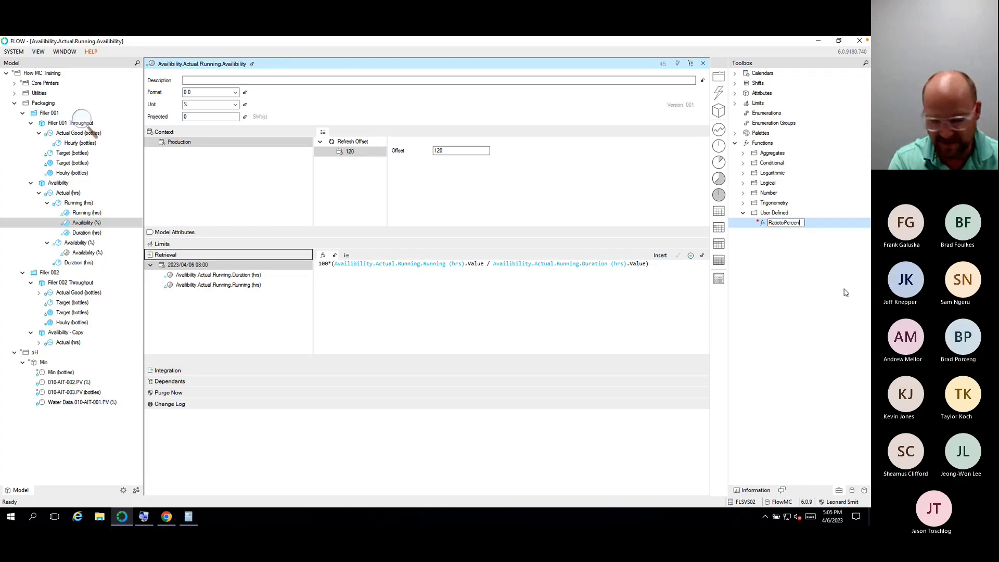
text(t)
key(Return)
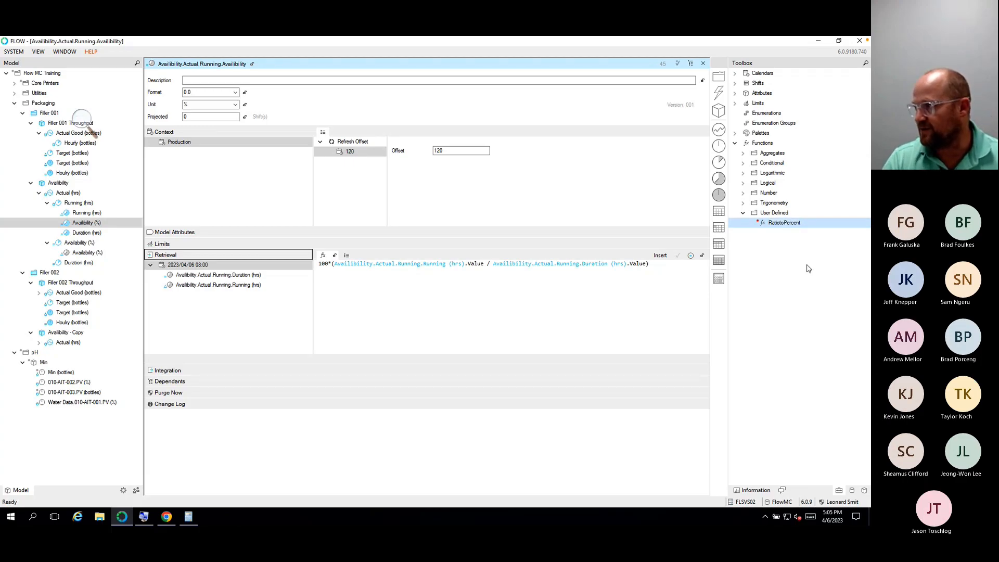
Step: Give RatiotoPercent the parameters actual and target (double)
double_click(781, 222)
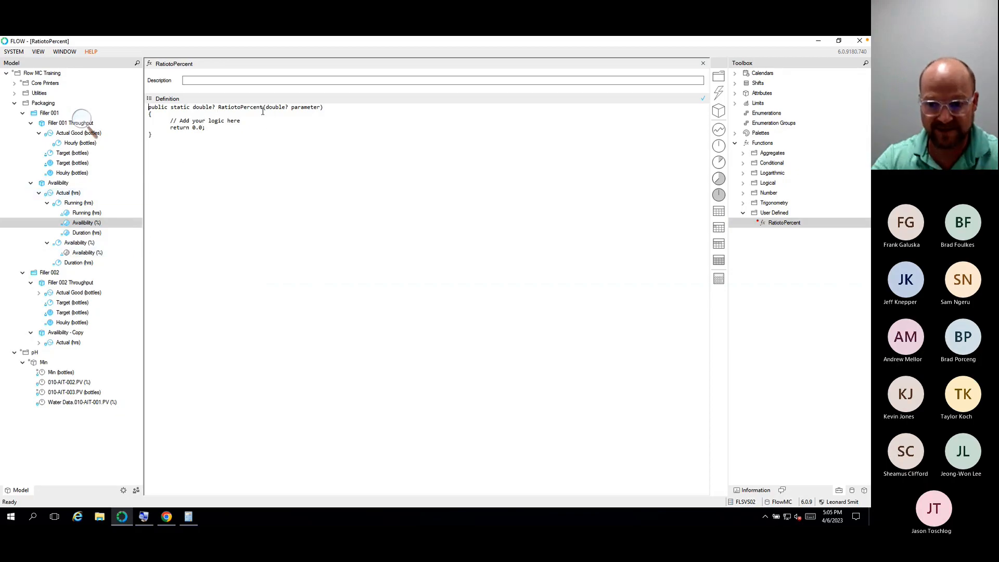
double_click(319, 108)
text(avtual)
key(BackSpace)
key(BackSpace)
key(BackSpace)
key(BackSpace)
key(BackSpace)
text(ctual,)
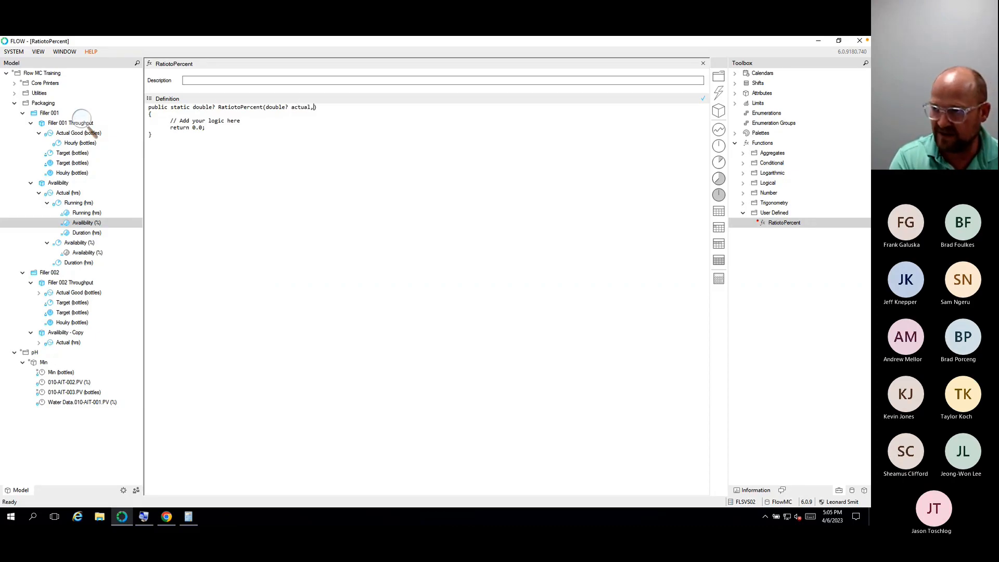
text( double?)
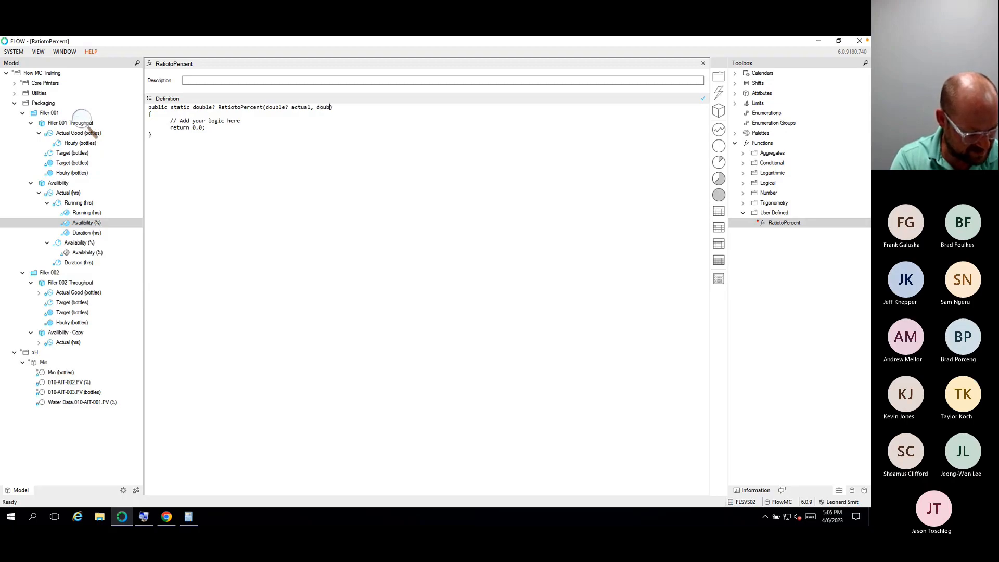
text( targ)
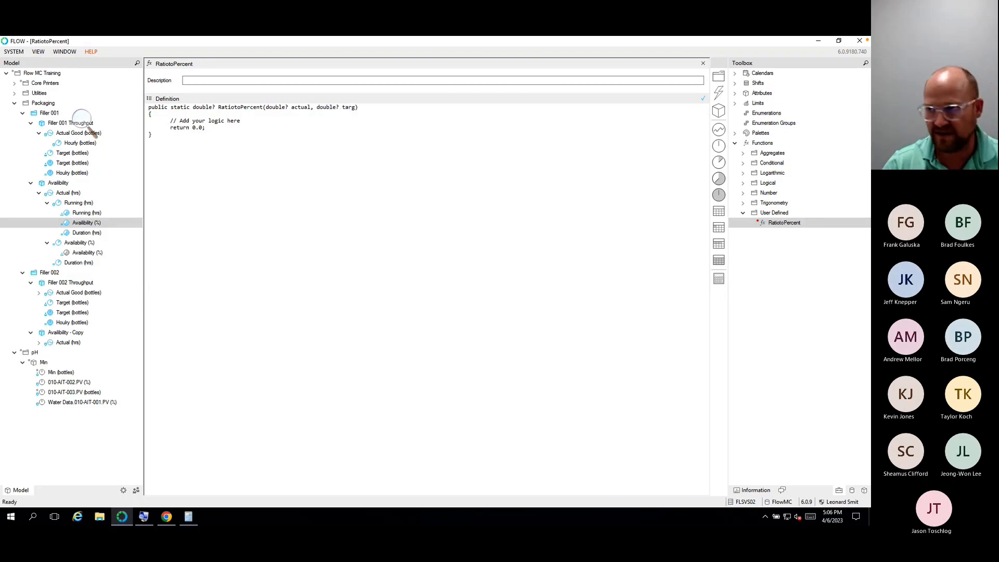
text(et)
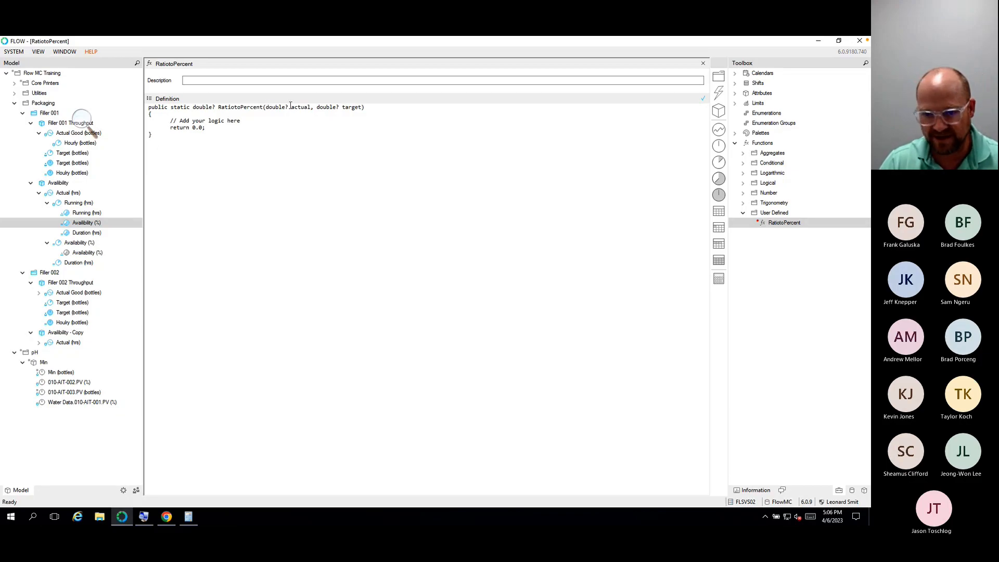
Step: Replace the placeholder 0.0 return value with 100 * (actual / target)
mouse_move(203, 128)
mouse_down()
mouse_move(171, 129)
mouse_move(201, 134)
mouse_move(196, 127)
mouse_up()
click(194, 127)
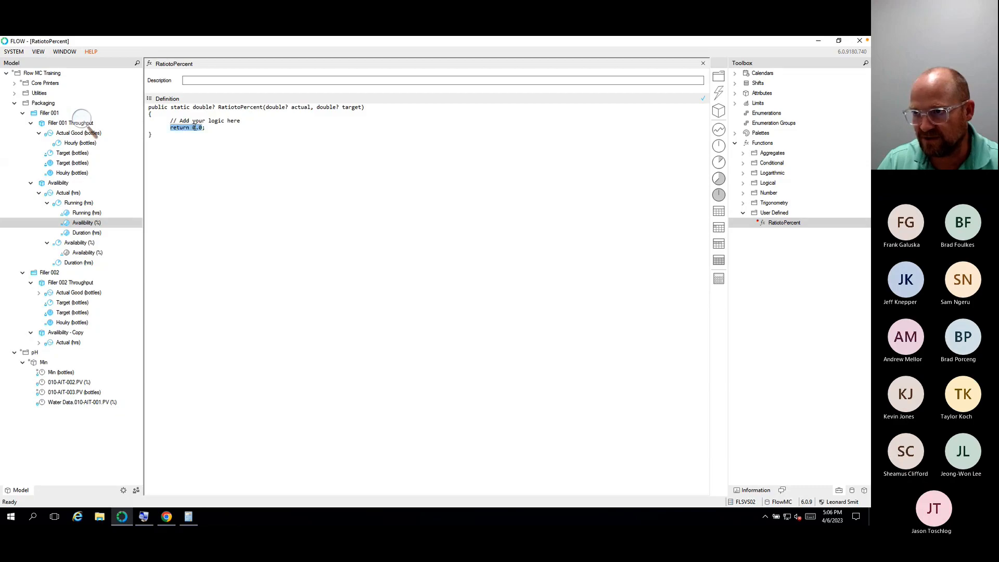
click(200, 130)
key(BackSpace)
key(BackSpace)
key(BackSpace)
text(100 *)
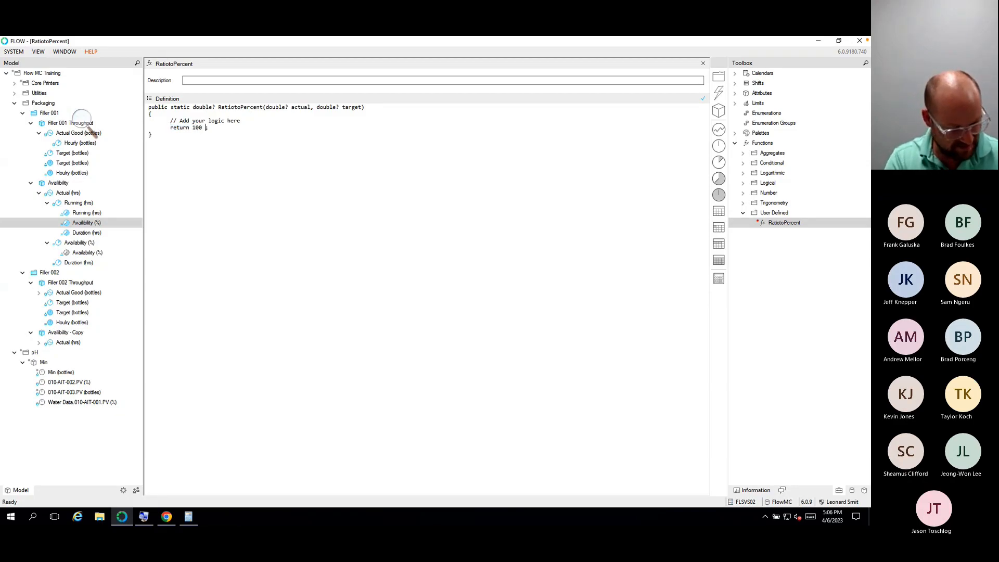
text(())
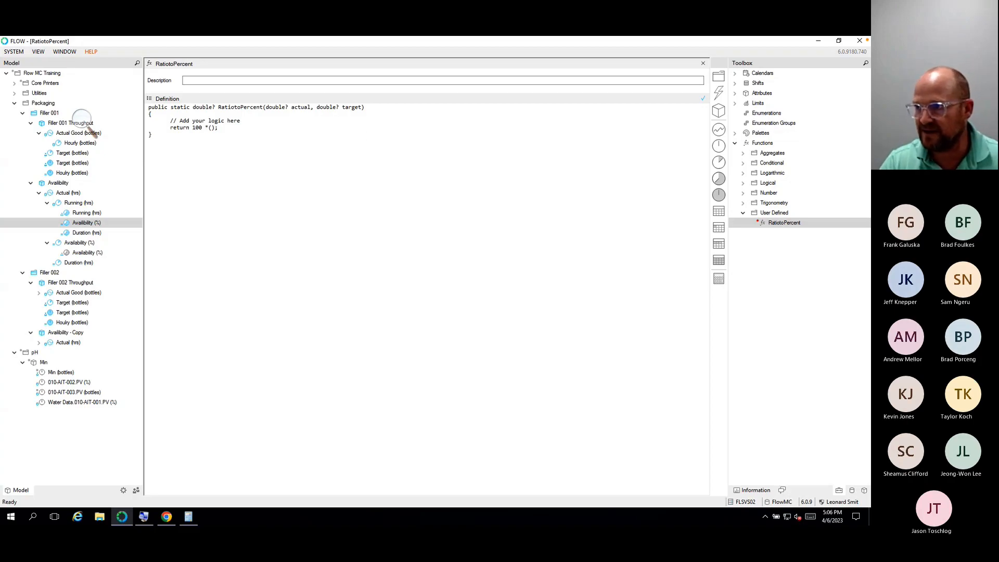
click(212, 132)
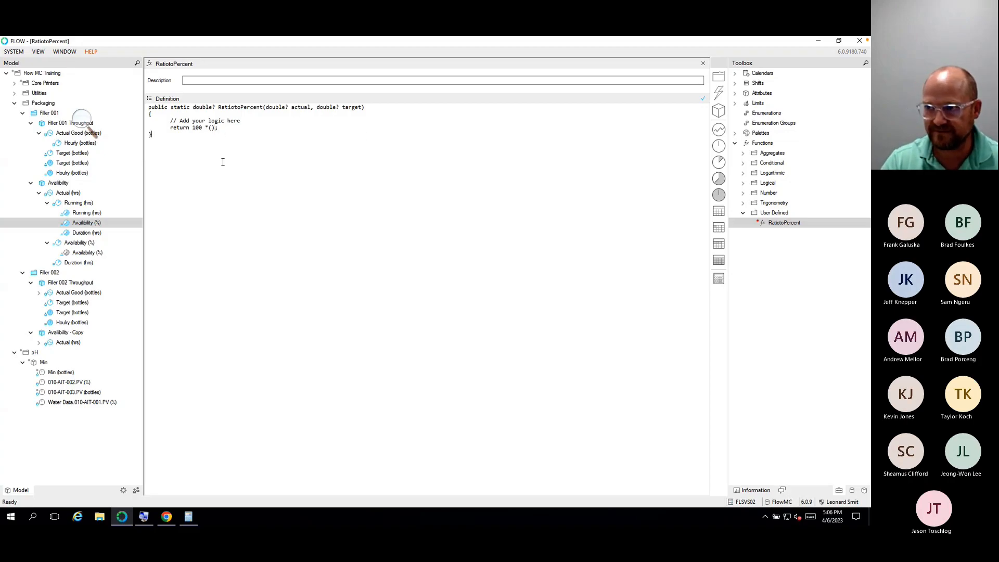
click(211, 128)
text(actual / )
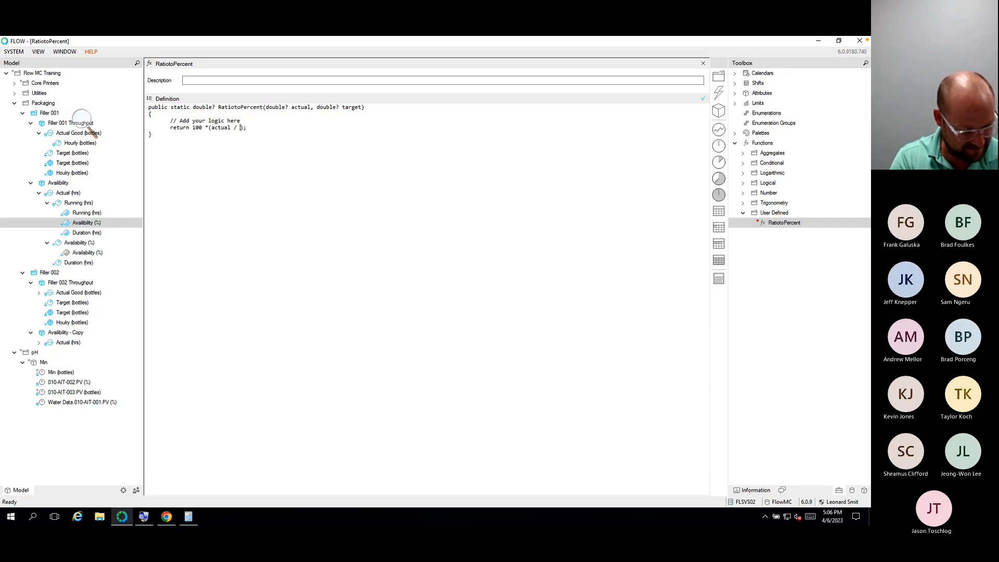
text(target)
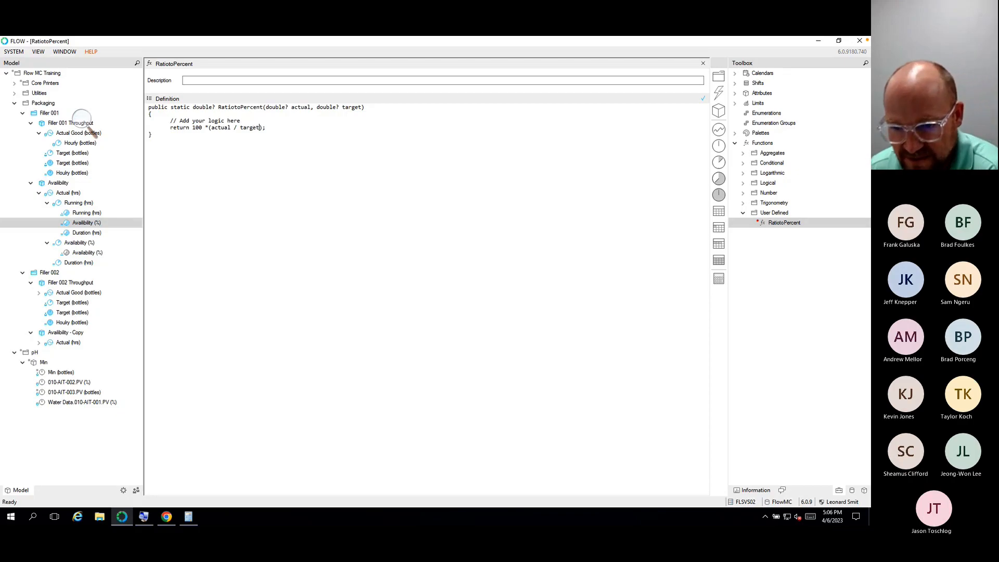
Step: Apply the function definition and close the RatiotoPercent editor
click(702, 99)
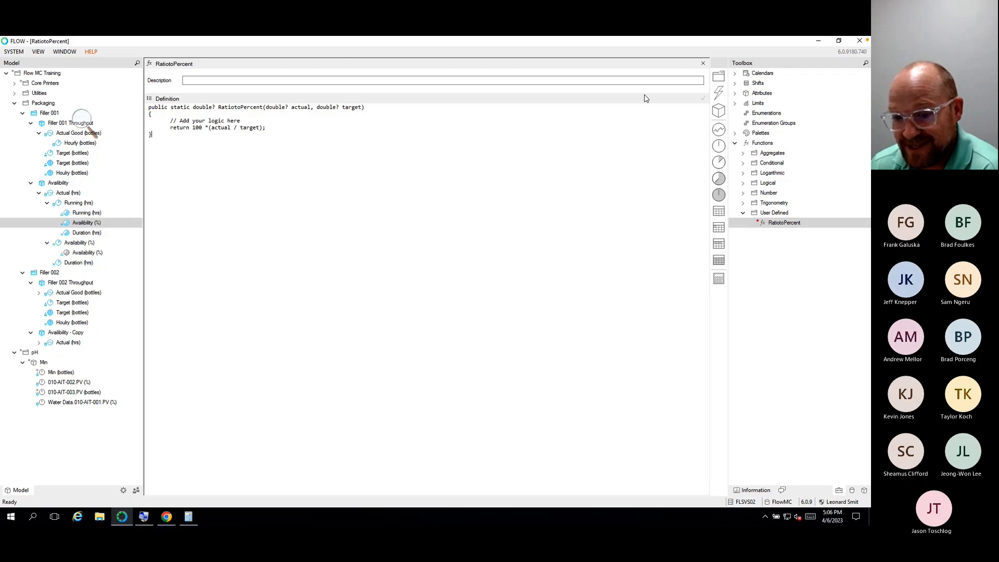
click(215, 188)
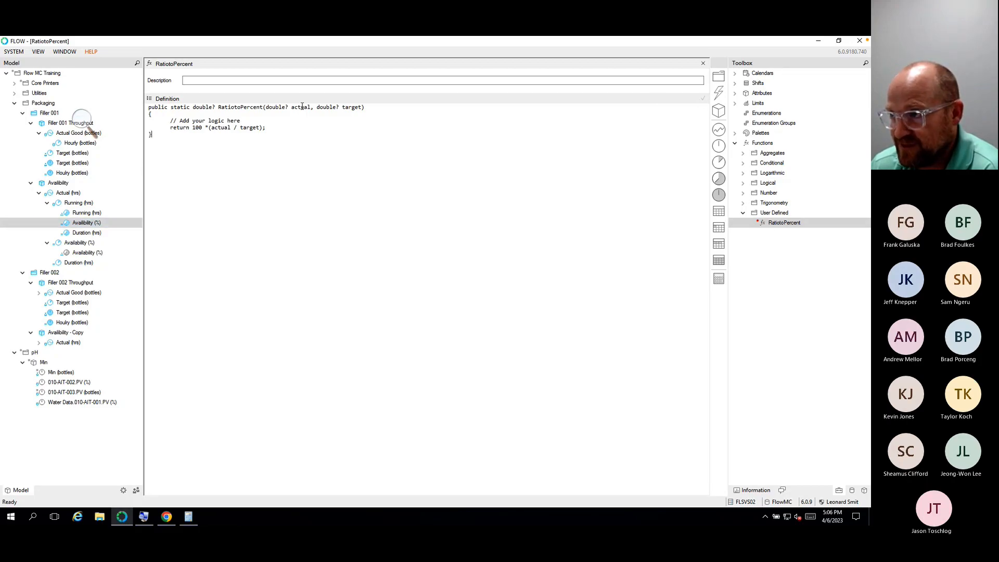
click(213, 126)
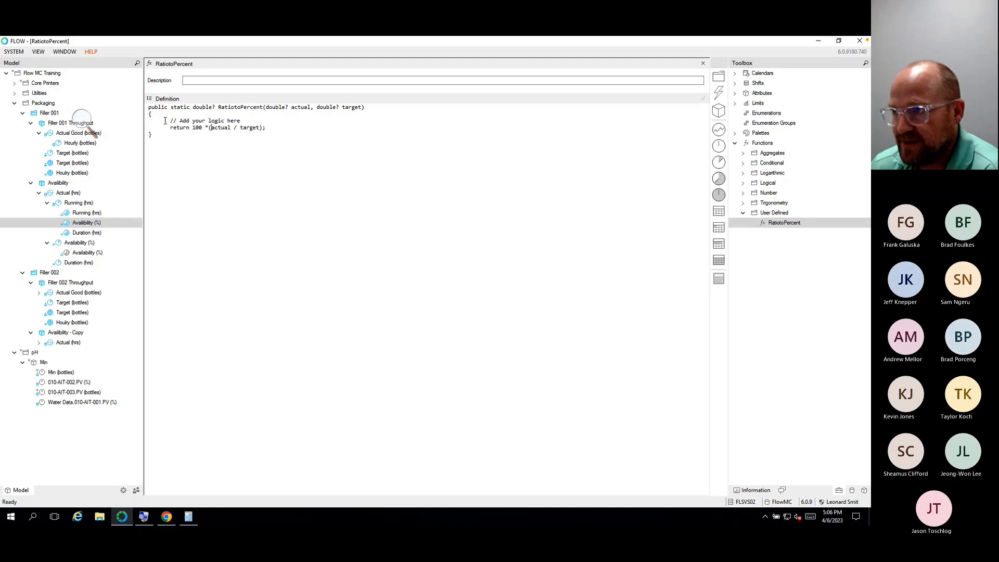
click(702, 64)
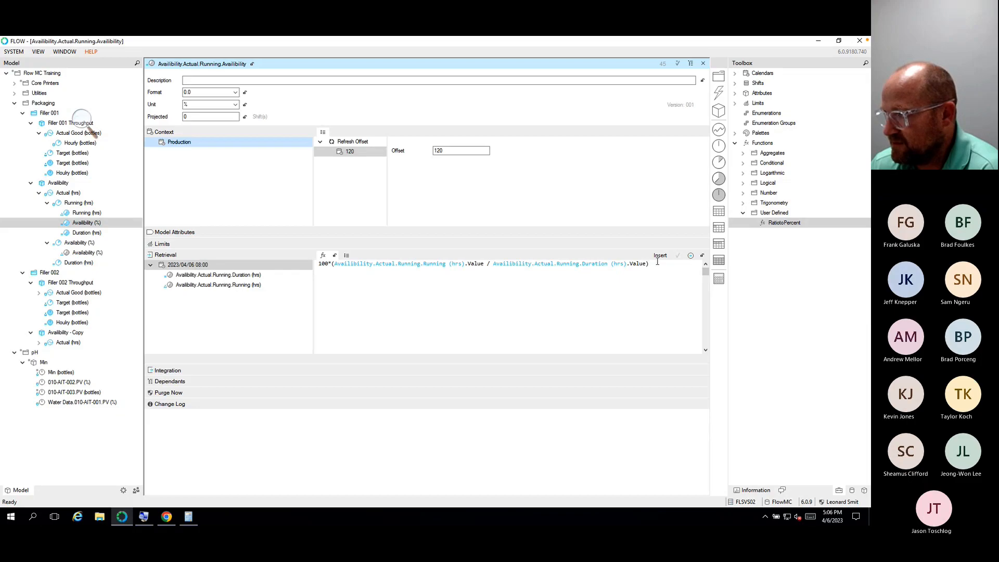
Step: Replace the old Availability formula with the RatiotoPercent function
double_click(610, 264)
drag(610, 264, 320, 269)
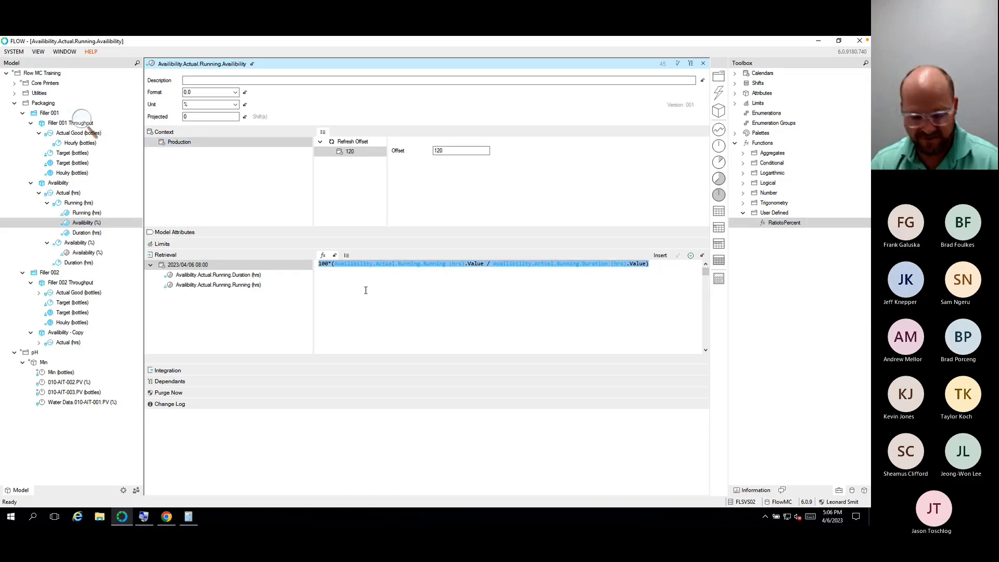
key(Delete)
drag(784, 223, 474, 307)
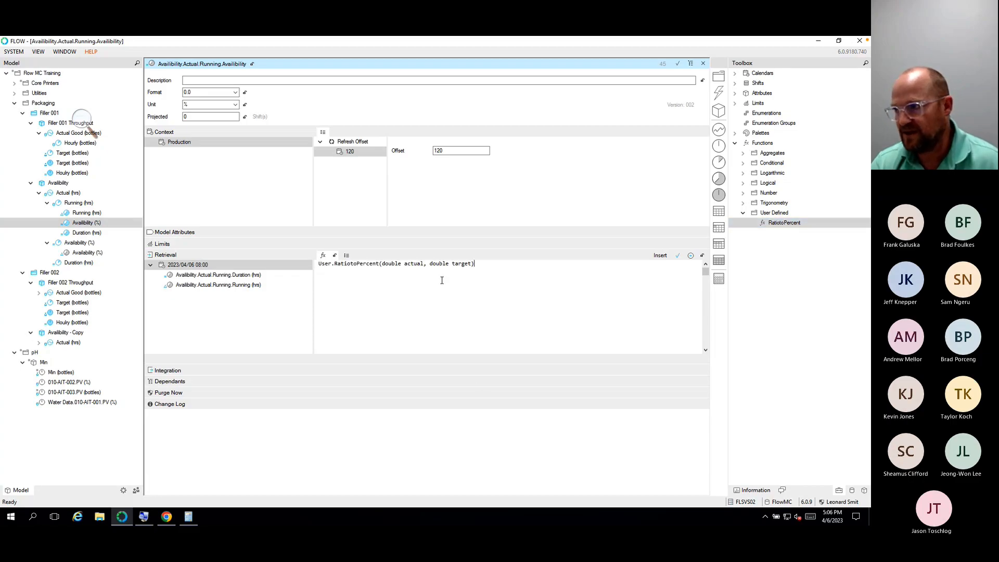
Step: Use Running (hrs) and Duration (hrs) as its arguments, apply, and switch to Excel
drag(424, 264, 382, 265)
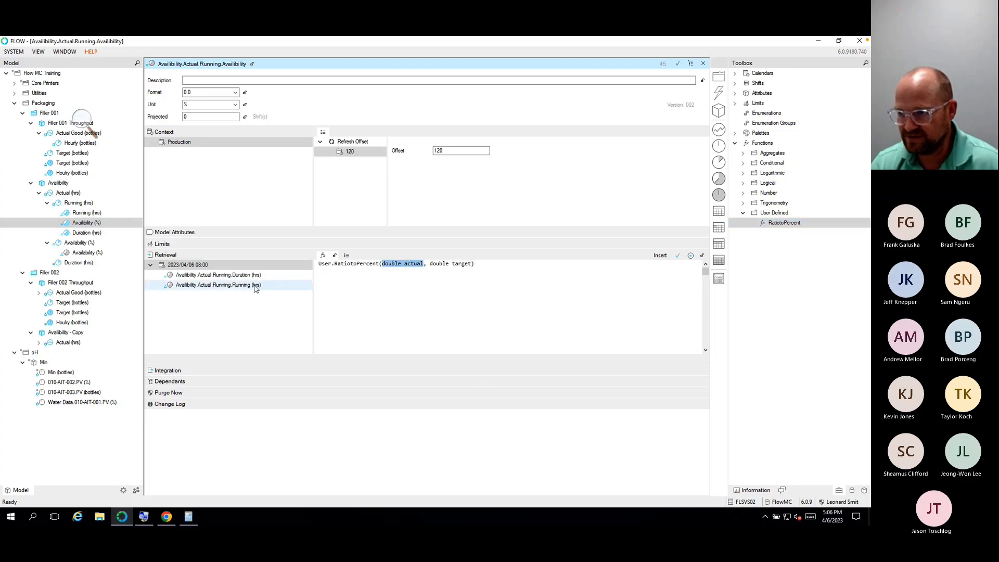
drag(255, 289, 432, 294)
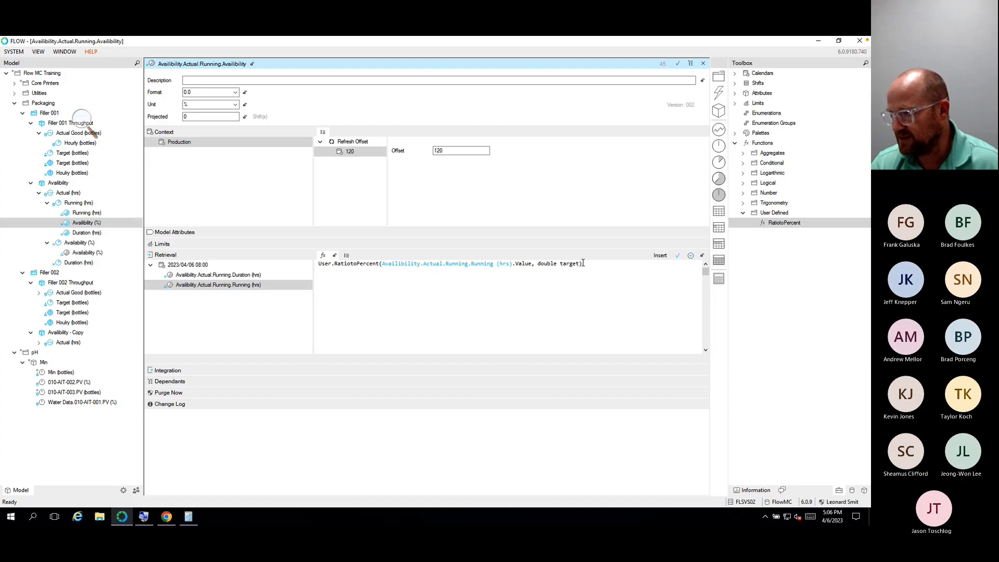
drag(579, 263, 538, 264)
drag(260, 275, 611, 318)
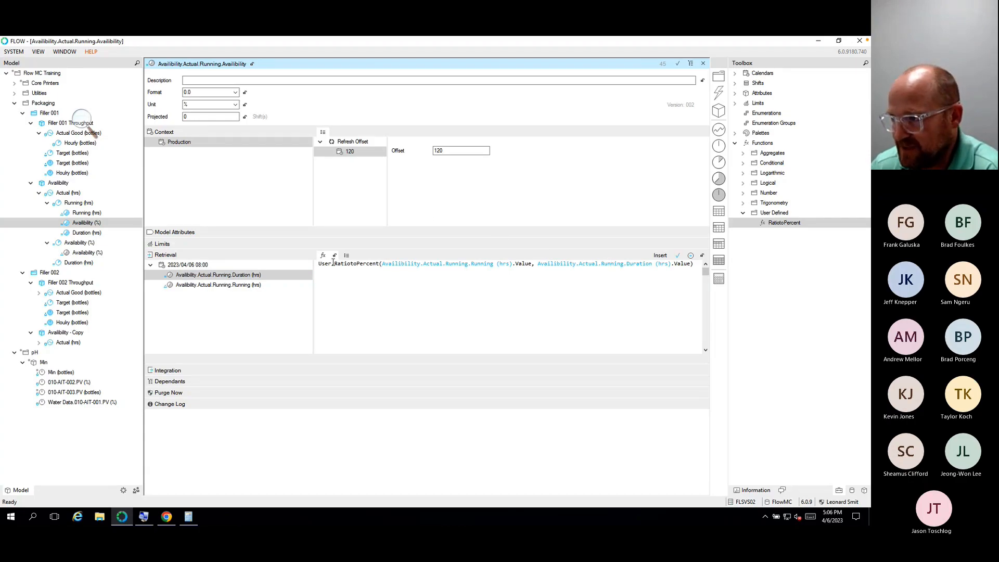
click(677, 255)
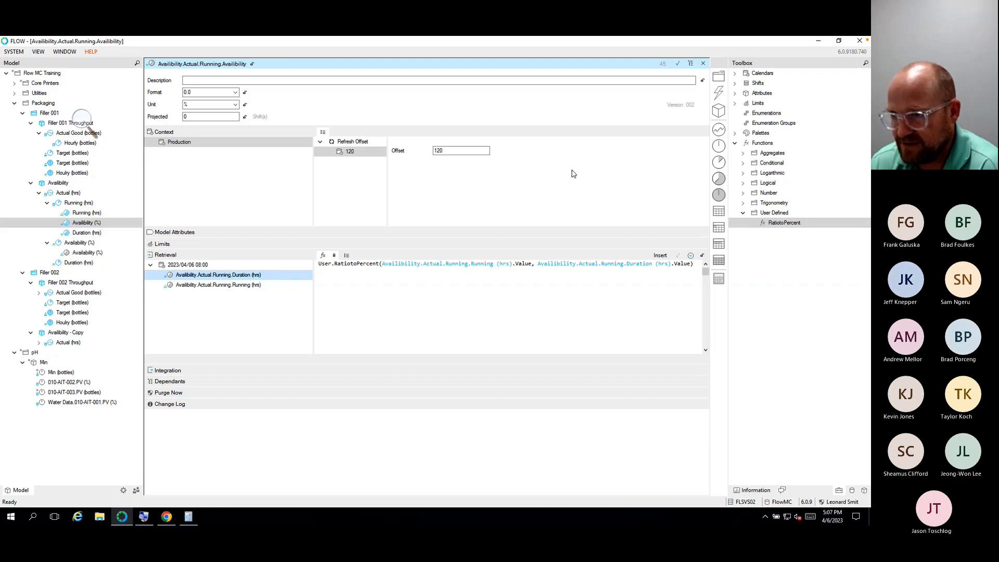
key(ctrl+Left)
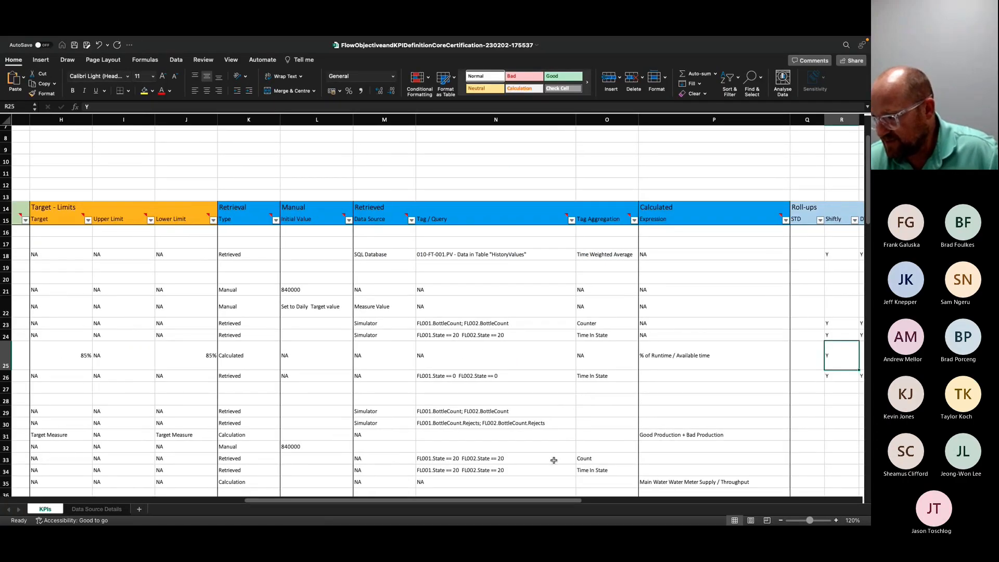
Step: Review the Actual, Active runtime and Efficiency KPI rows, including the 85% target
drag(541, 503, 326, 471)
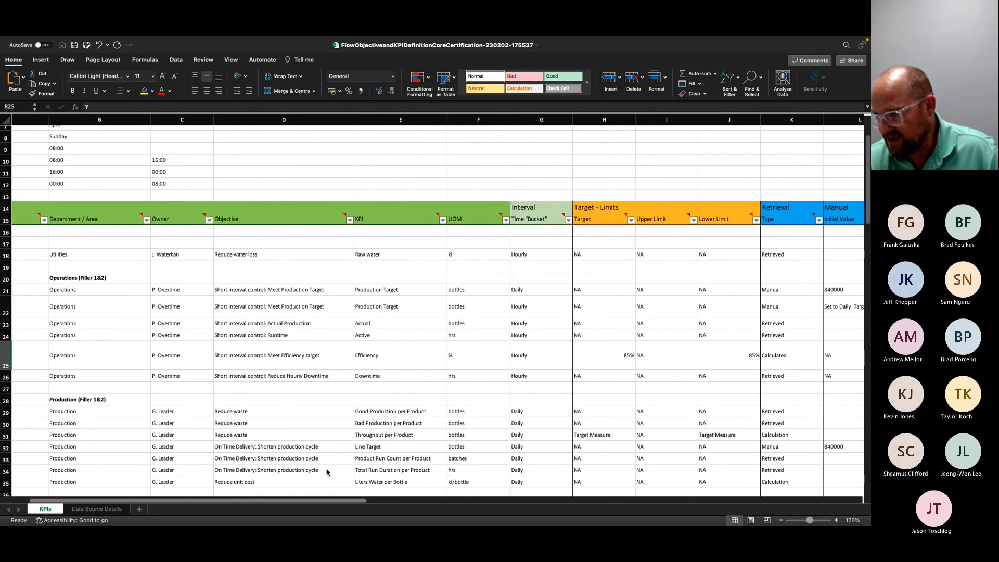
click(381, 328)
click(382, 333)
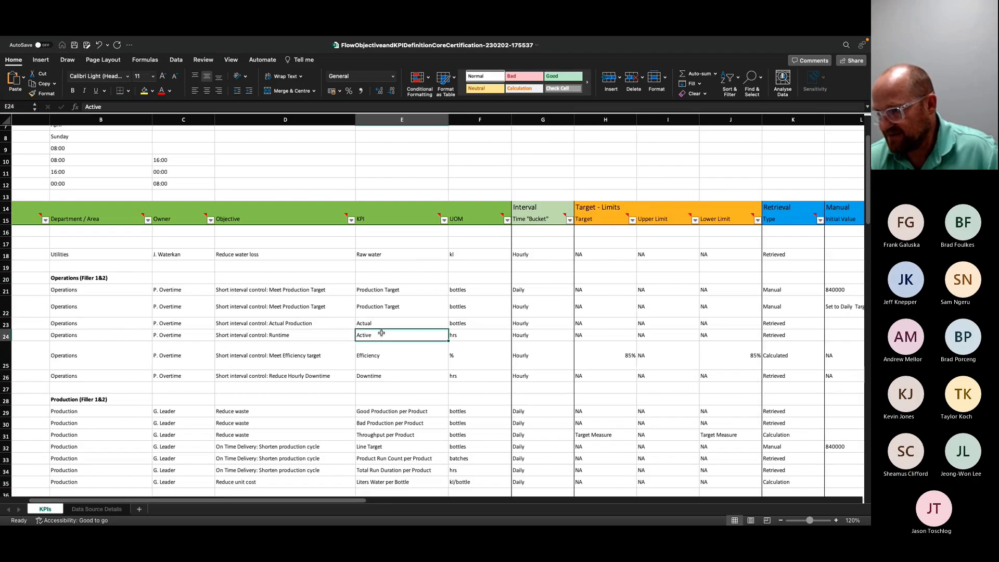
click(378, 356)
drag(378, 356, 624, 361)
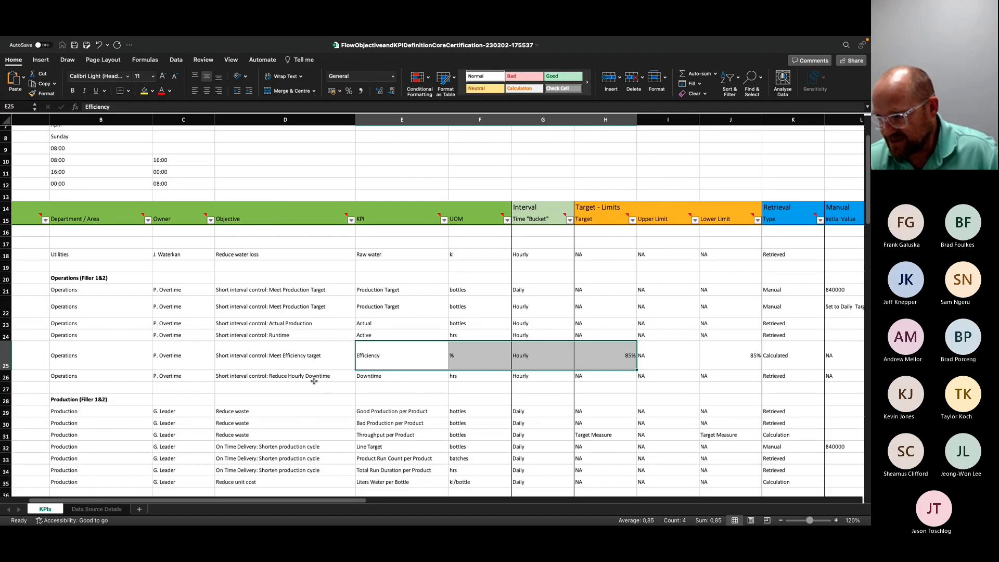
Step: Read the Downtime KPI's query, aggregation and comment, then return to Flow
drag(253, 501, 511, 494)
drag(546, 338, 451, 333)
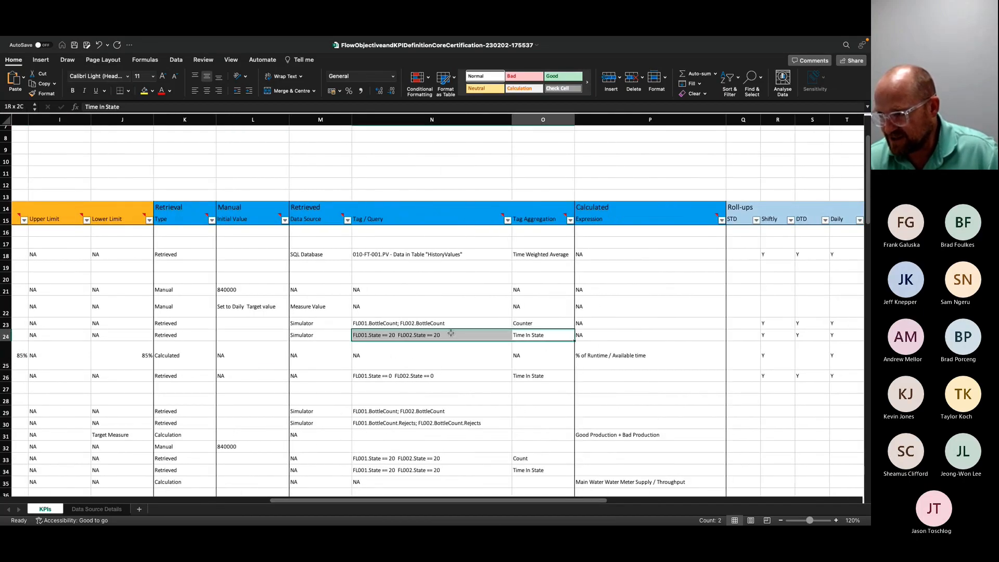
drag(531, 376, 442, 374)
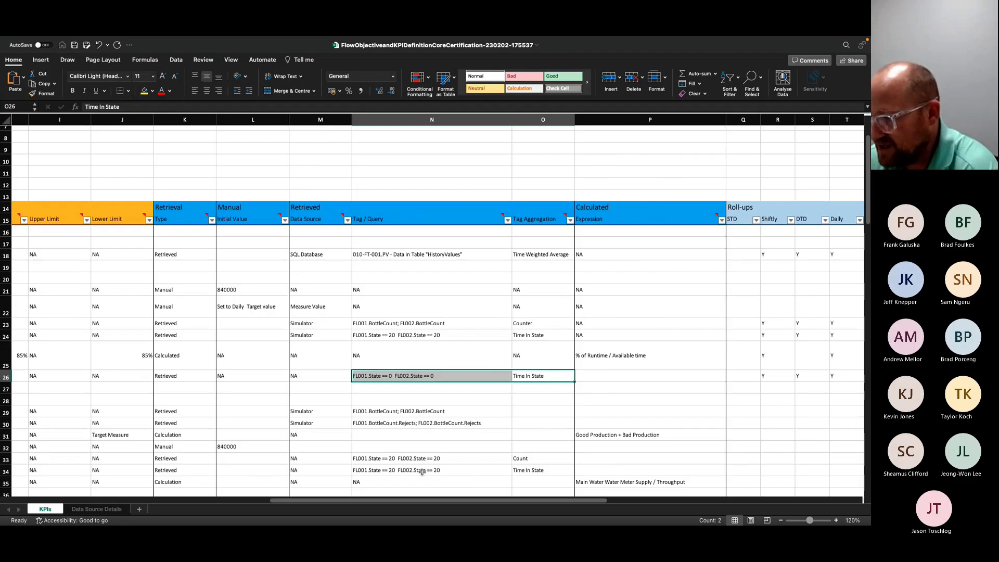
drag(402, 501, 584, 513)
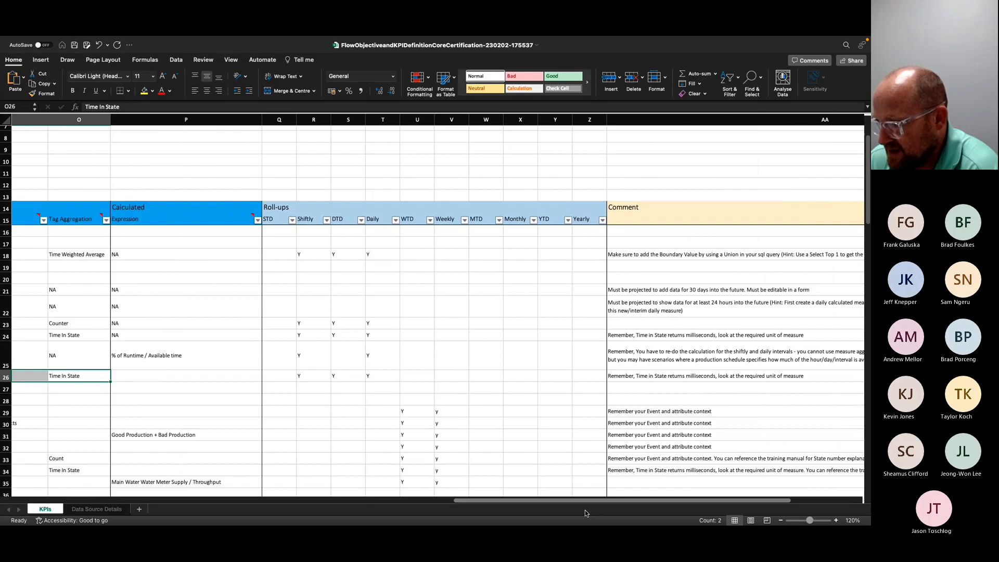
click(685, 377)
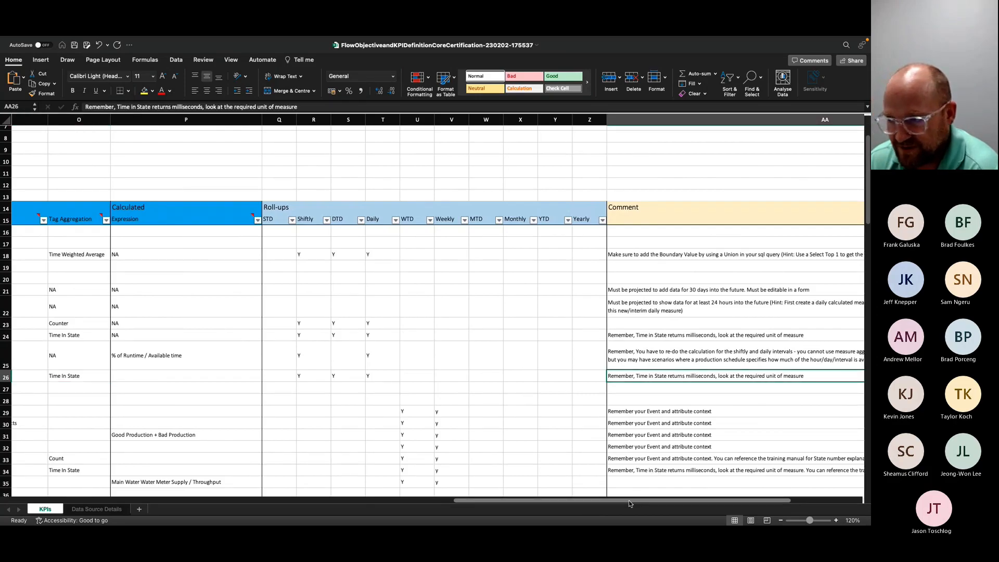
drag(629, 504, 193, 384)
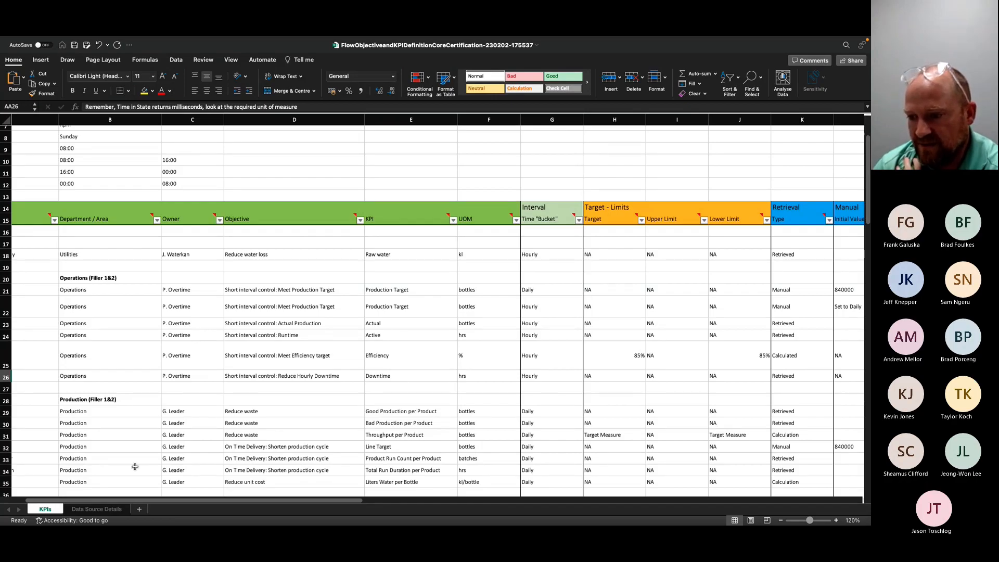
drag(115, 502, 65, 490)
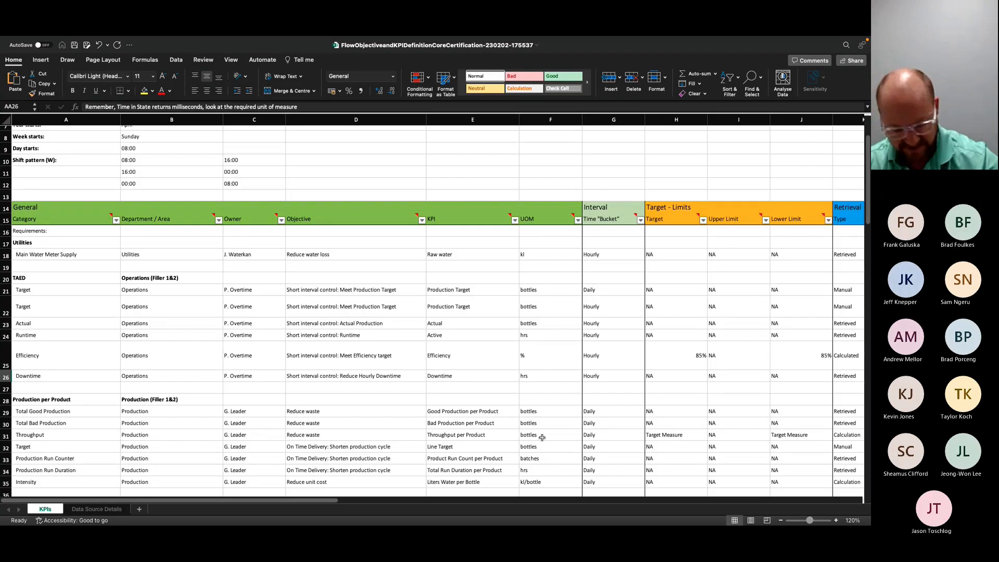
key(ctrl+Right)
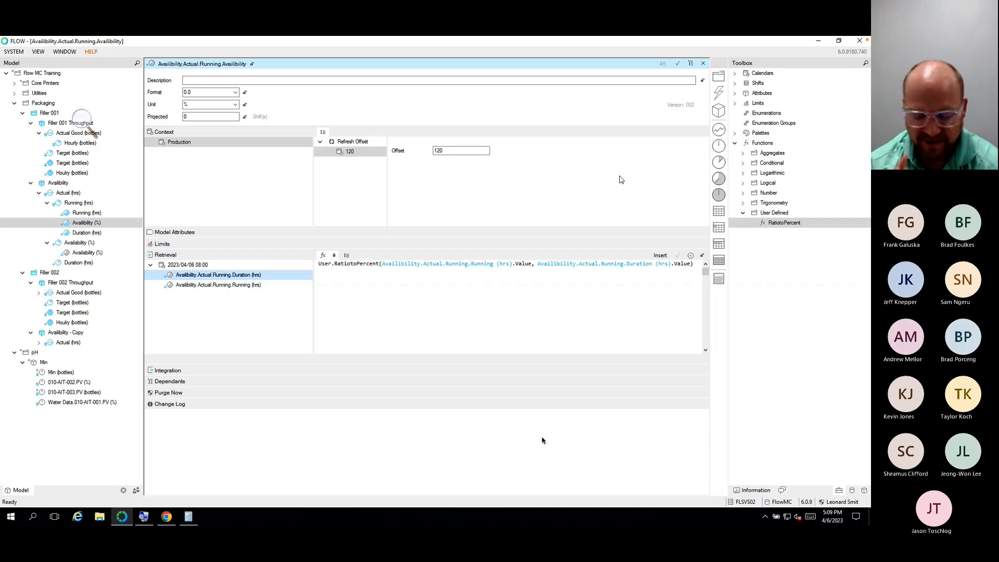
Step: In the Excel KPI workbook, scroll to Production per Product and the Product Run Event rows
key(ctrl+Left)
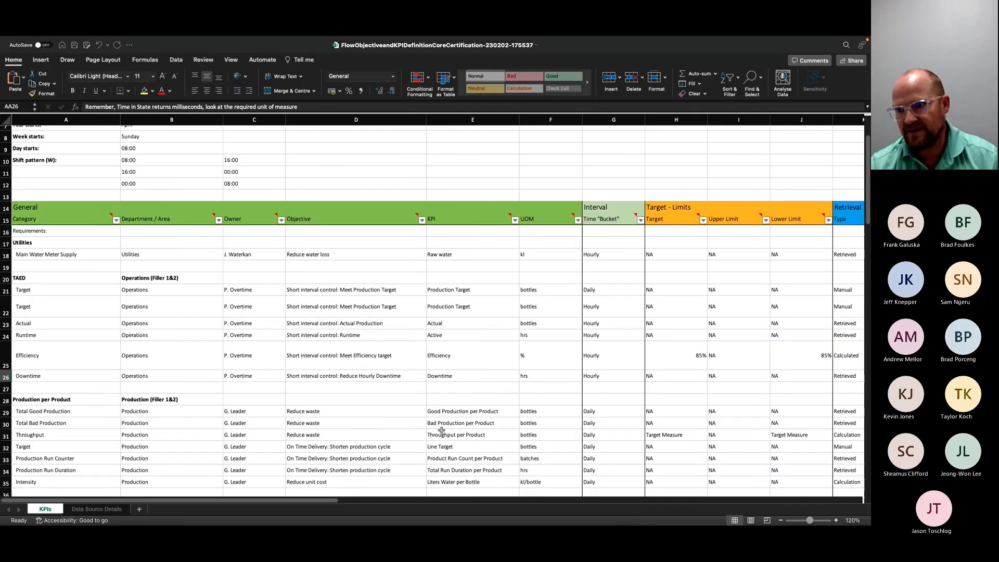
scroll(284, 432, down, 3)
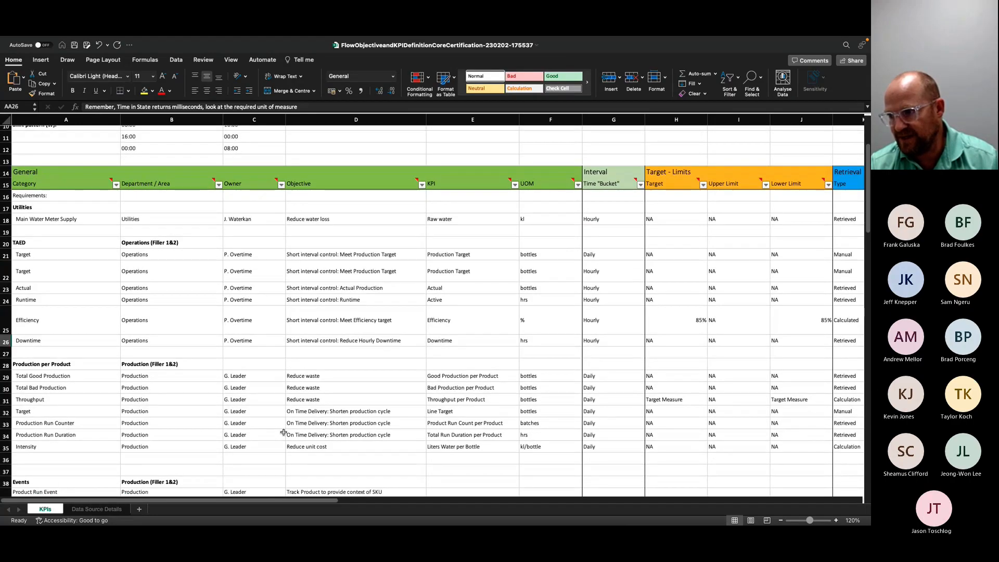
scroll(283, 432, down, 2)
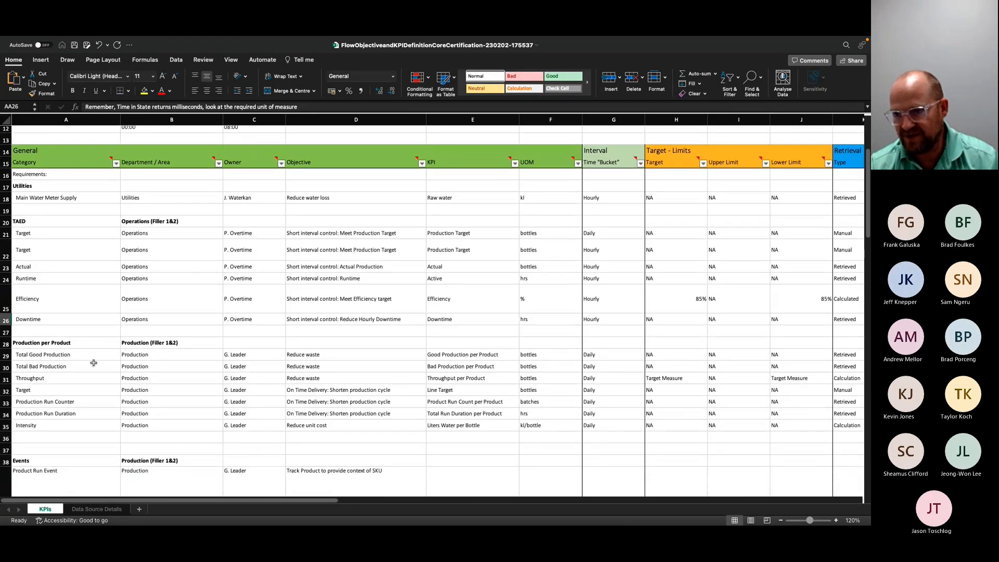
click(50, 344)
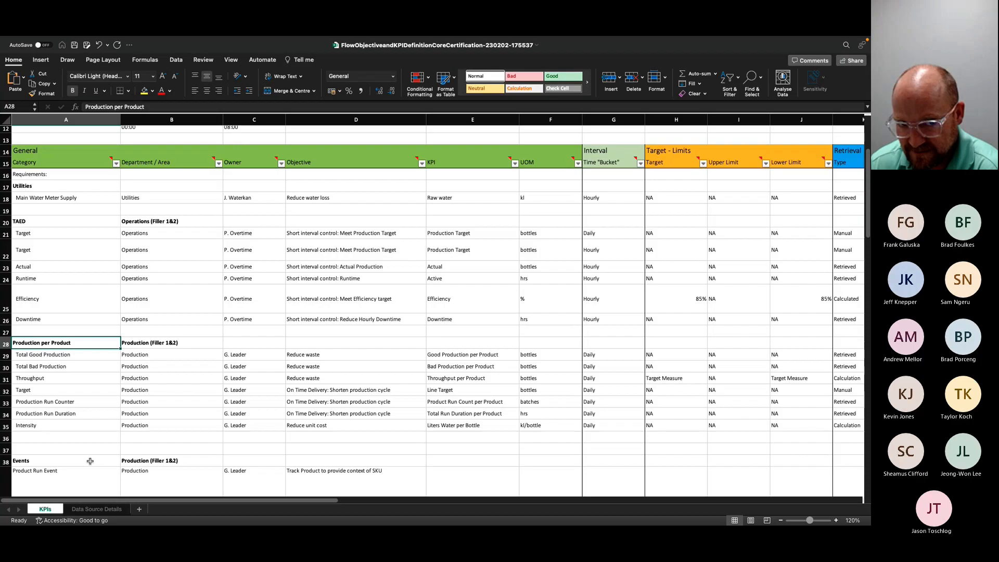
drag(140, 500, 397, 509)
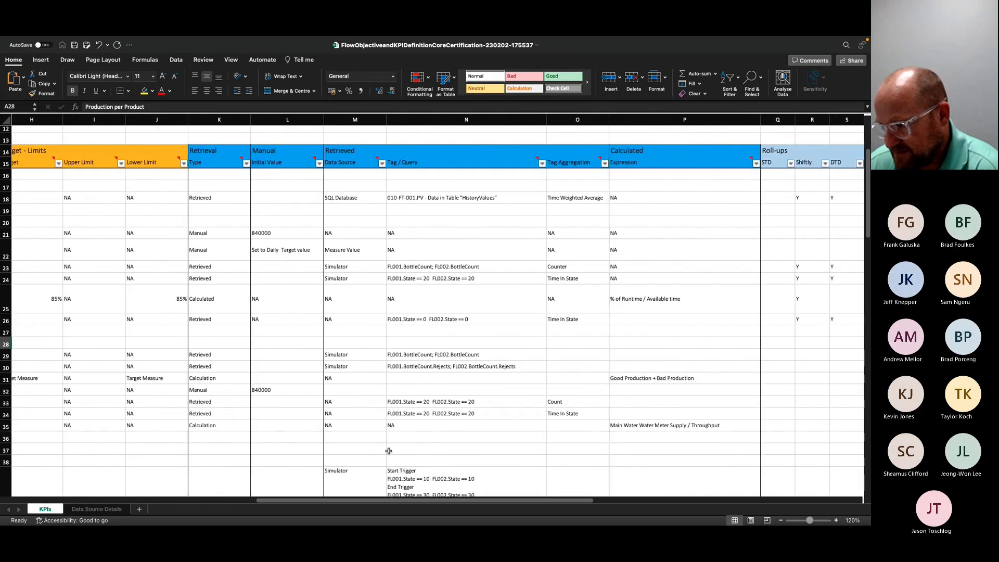
scroll(408, 453, down, 1)
scroll(407, 453, down, 3)
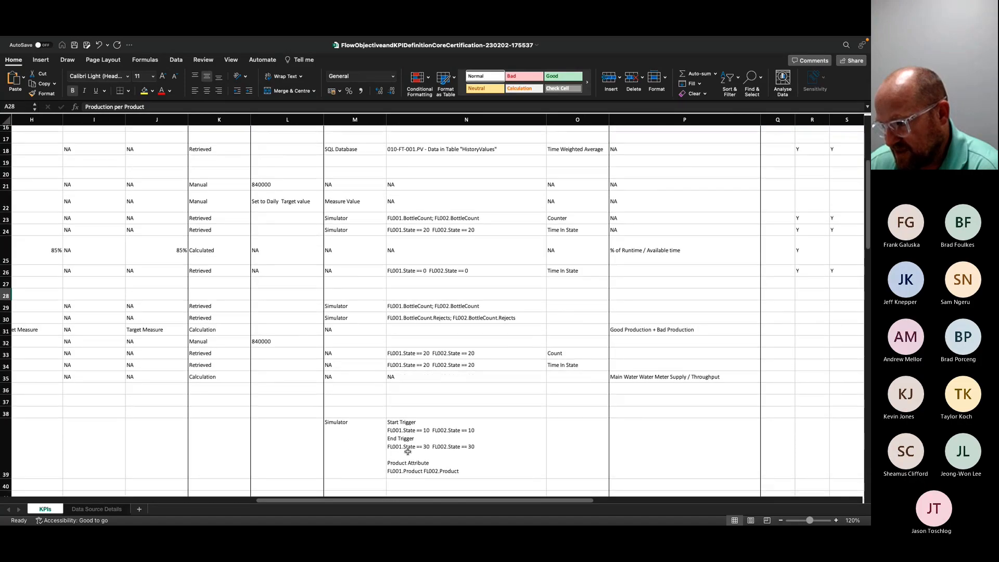
scroll(408, 453, down, 1)
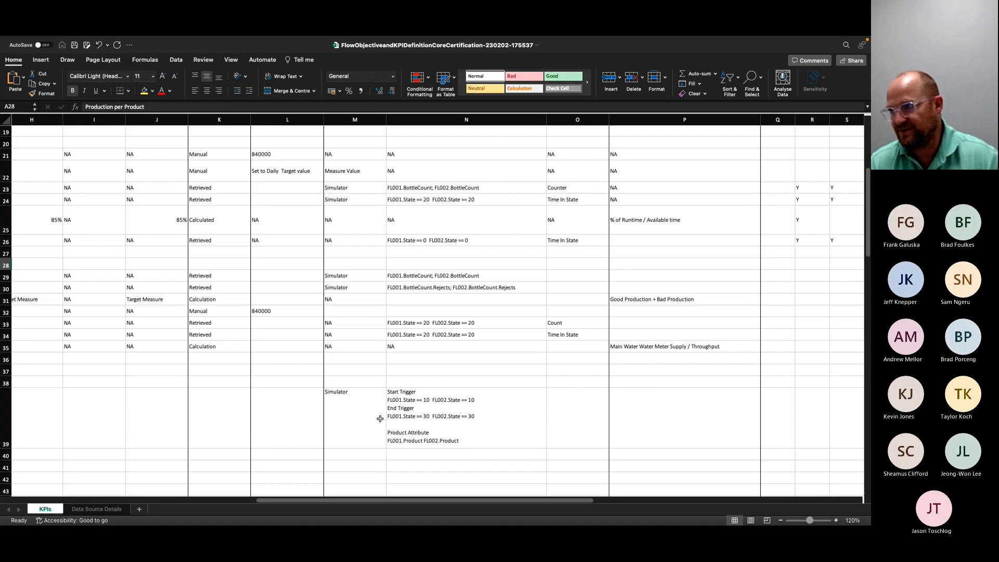
Step: Back in Flow, close both Availability editors and show the data sources namespace
key(ctrl+Right)
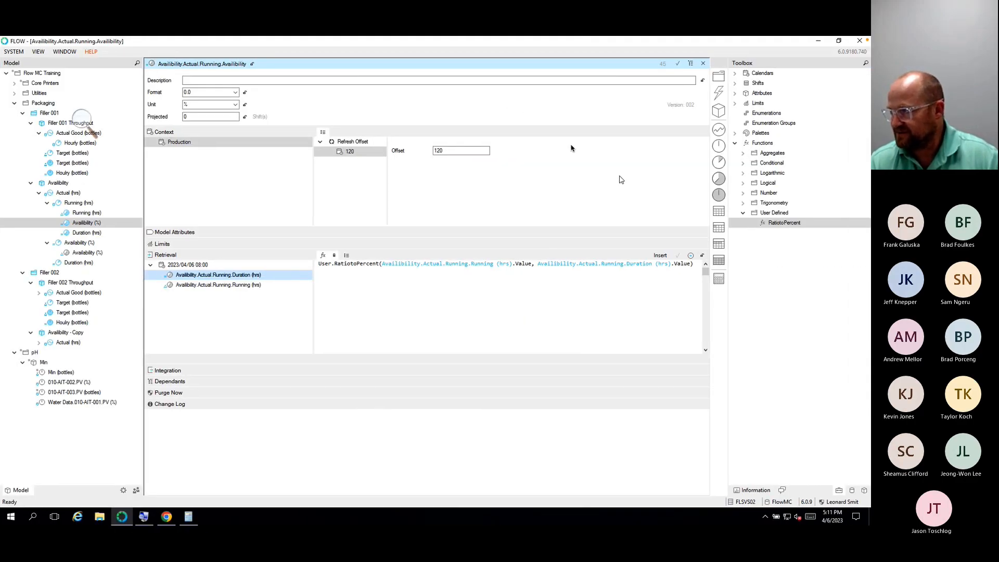
click(702, 63)
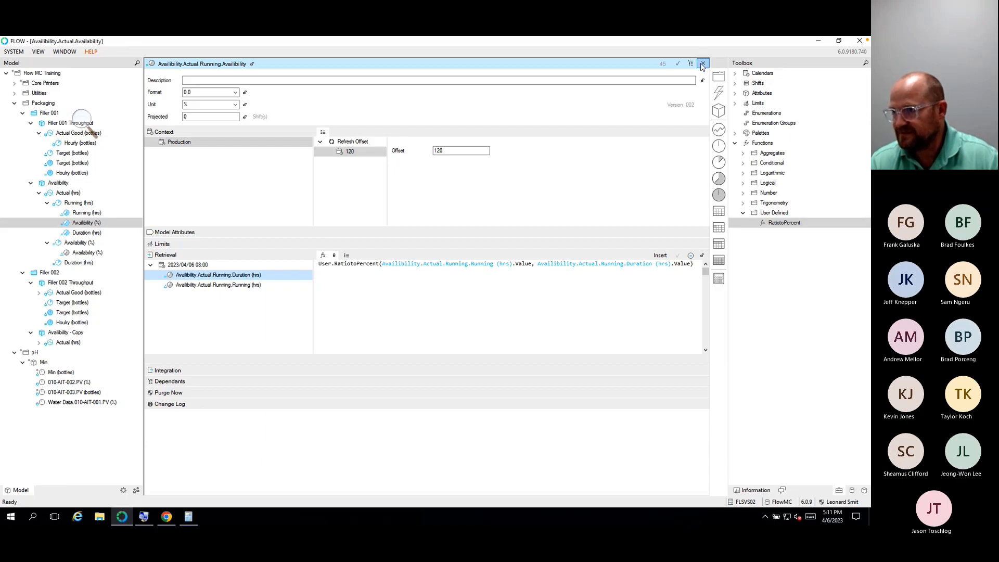
click(703, 64)
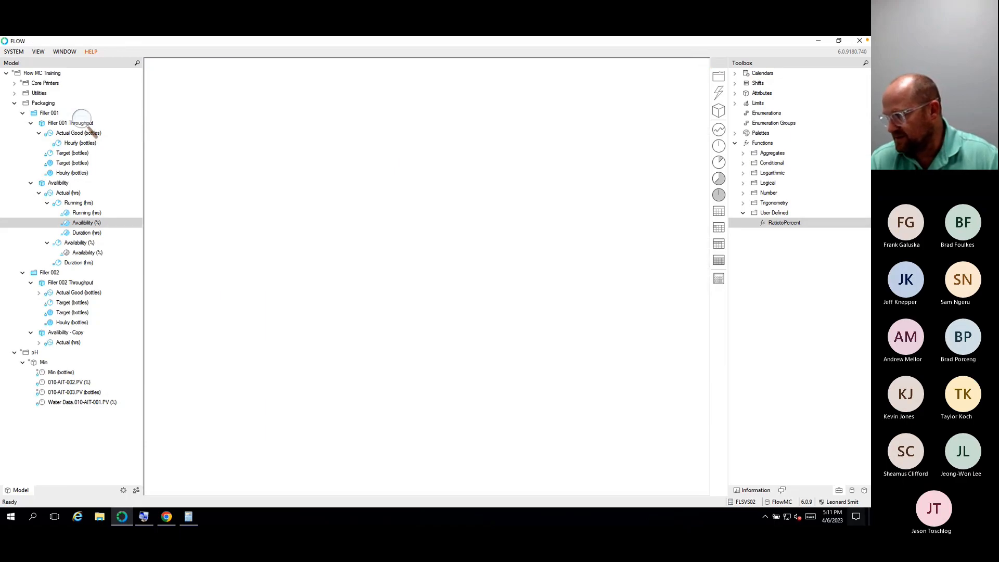
click(852, 490)
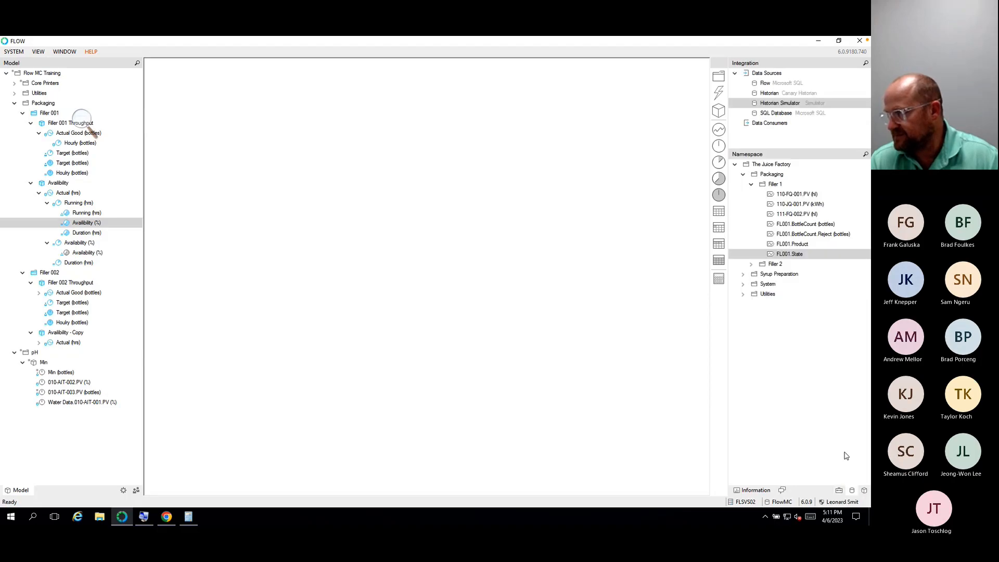
Step: Open a Data Source Preview of the FL001.State tag and move its start hour earlier
click(795, 255)
double_click(795, 254)
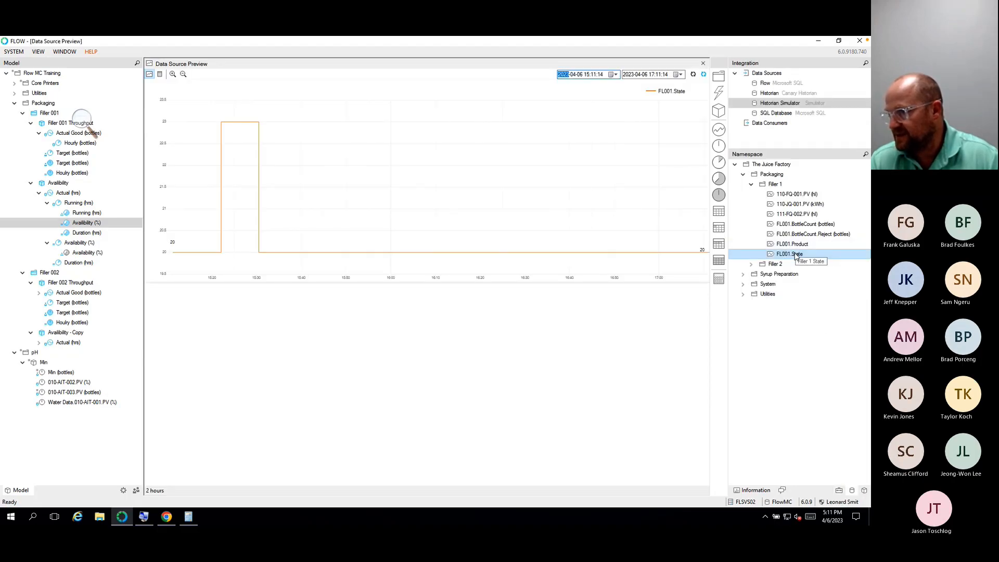
click(588, 76)
key(Down)
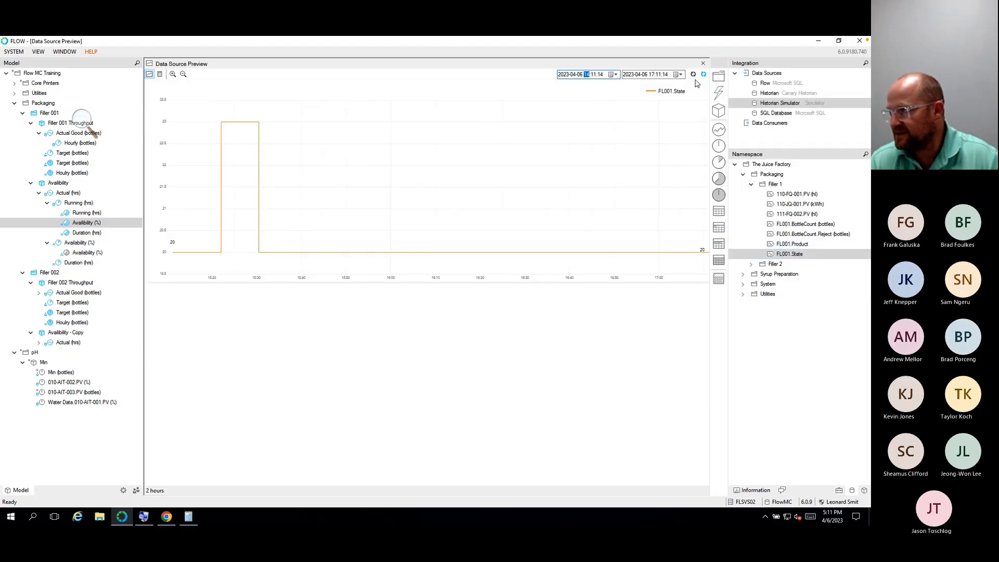
click(693, 74)
click(693, 74)
Step: Step the start back hour by hour to 02:11 so the preview spans 15 hours
key(Down)
click(693, 75)
click(693, 74)
key(Down)
click(693, 74)
key(Down)
click(693, 74)
key(Down)
click(693, 75)
key(Down)
click(693, 74)
key(Down)
click(693, 75)
key(Down)
click(693, 75)
key(Down)
click(693, 75)
key(Down)
click(693, 75)
key(Down)
click(693, 75)
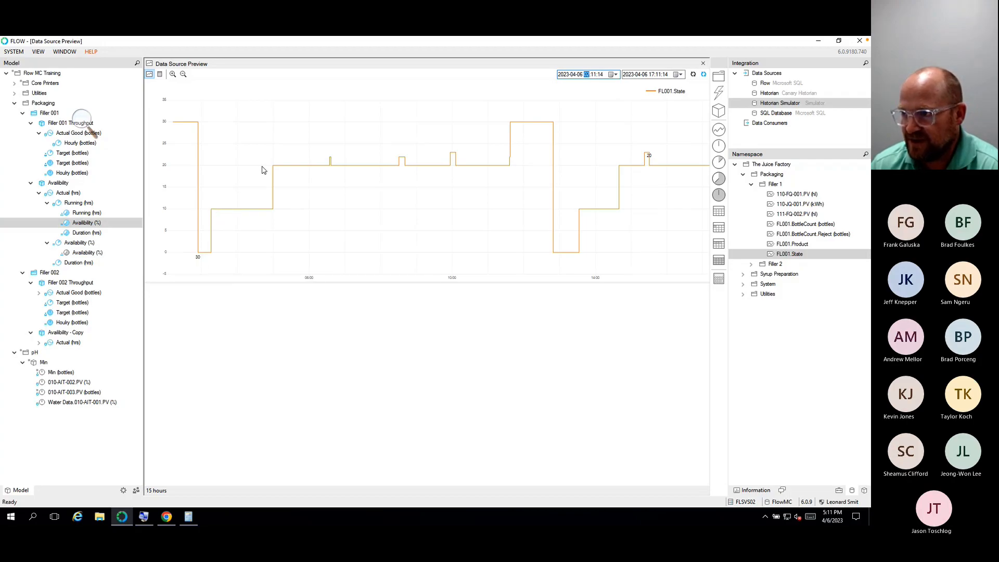
mouse_move(280, 170)
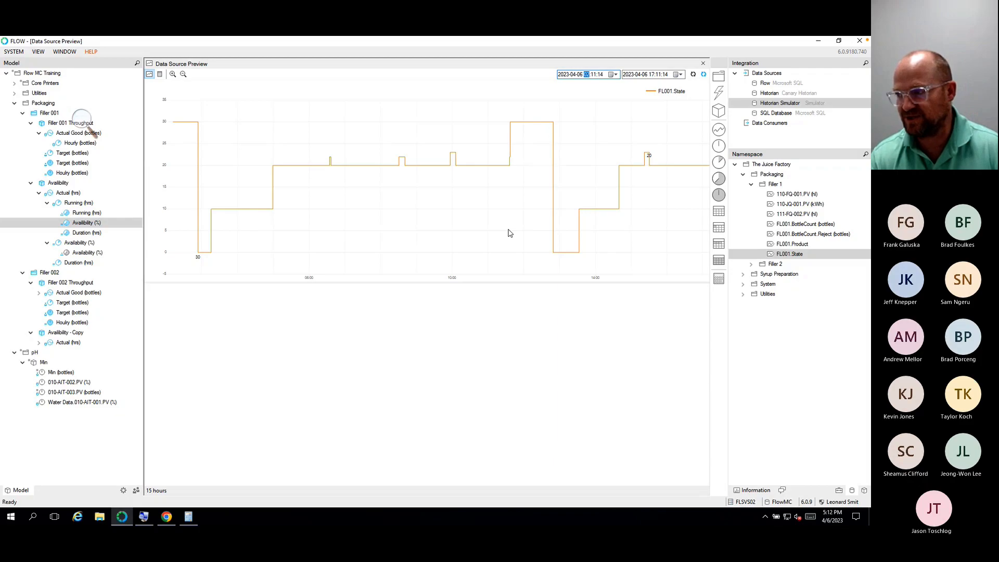
click(864, 491)
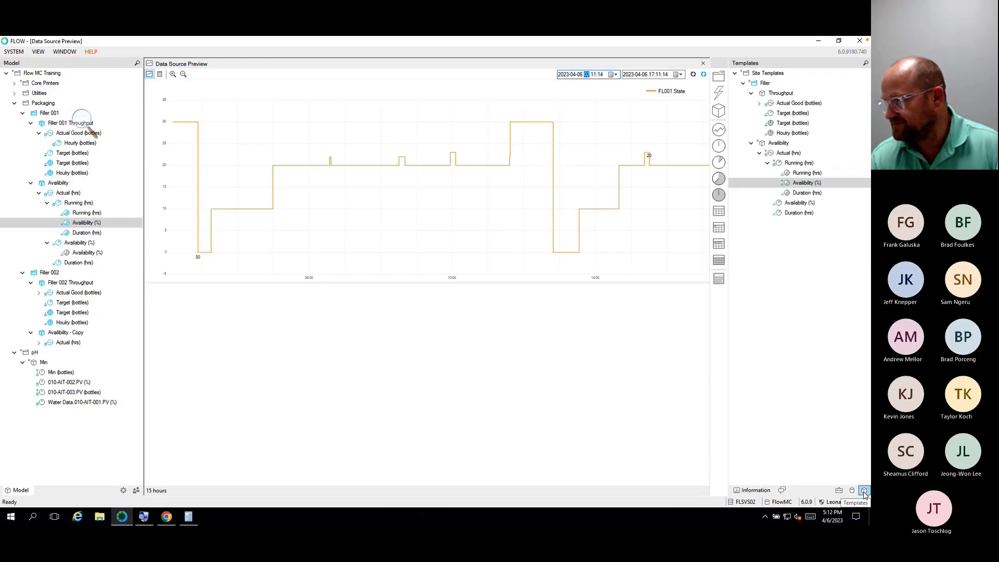
Step: Collapse the open template branches and add a new template named State under Filler
click(759, 153)
click(751, 144)
click(751, 93)
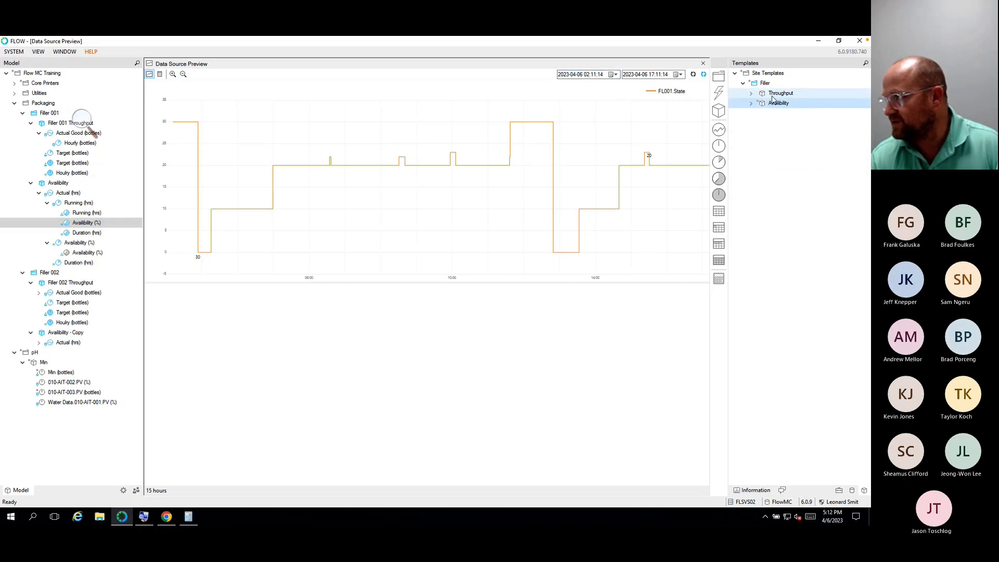
drag(771, 103, 754, 89)
text(State)
key(Return)
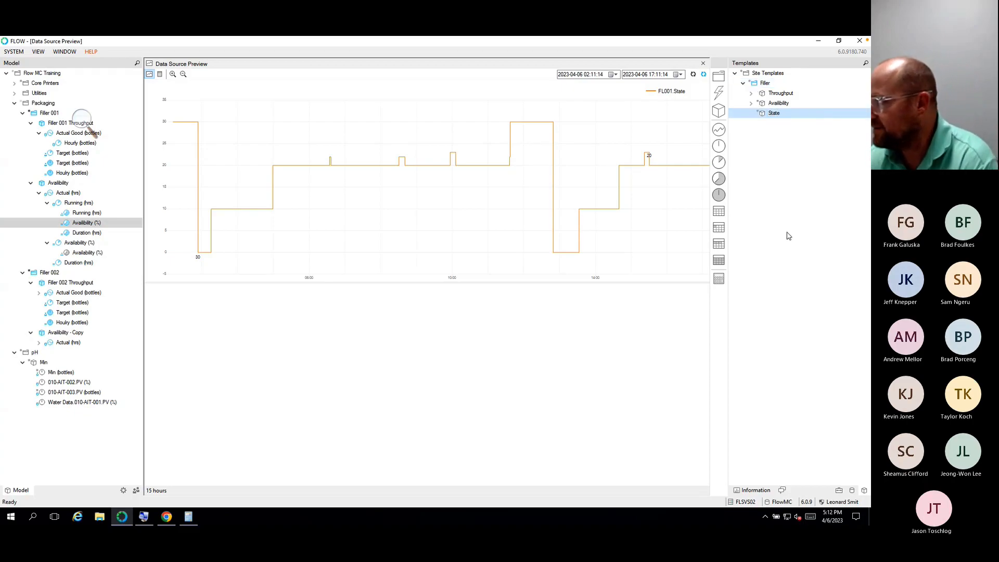
Step: Add a measure under State and copy the Availability Actual measure's tag expression
drag(719, 130, 769, 116)
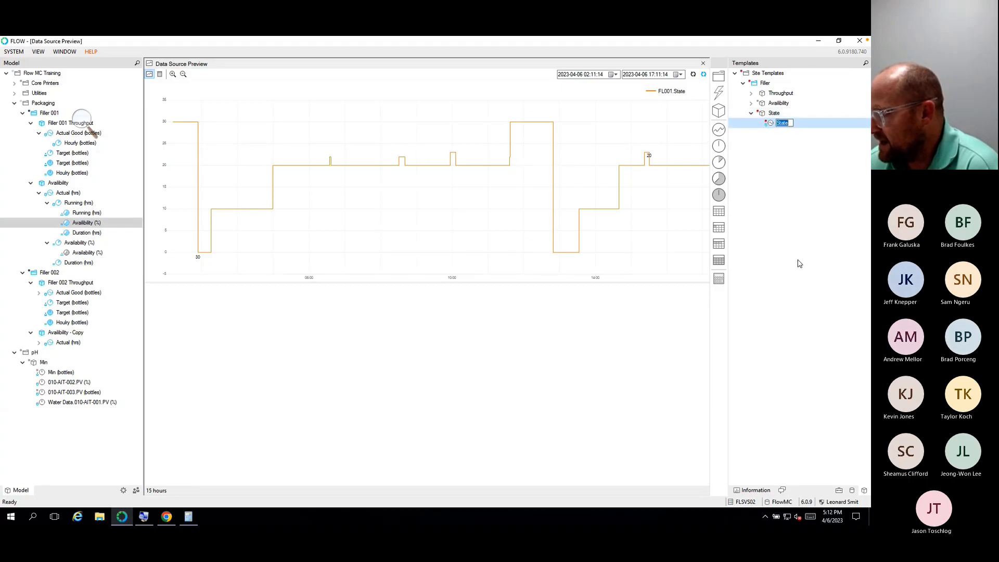
key(Return)
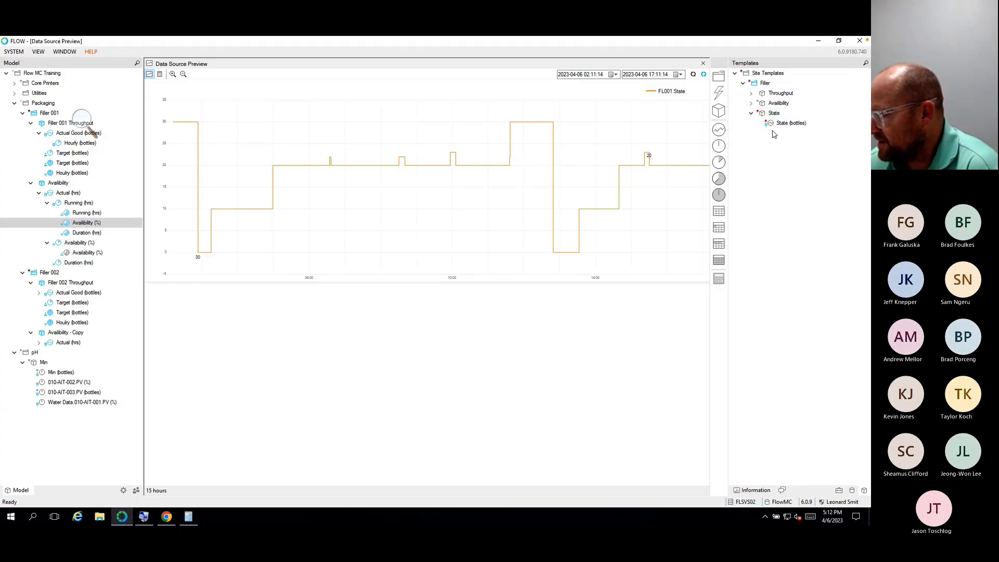
click(751, 103)
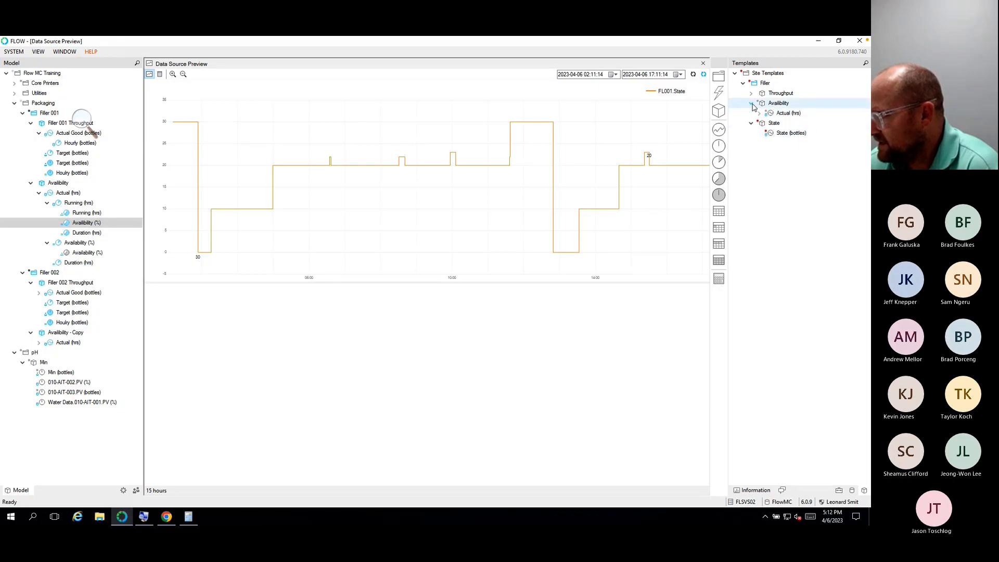
click(773, 113)
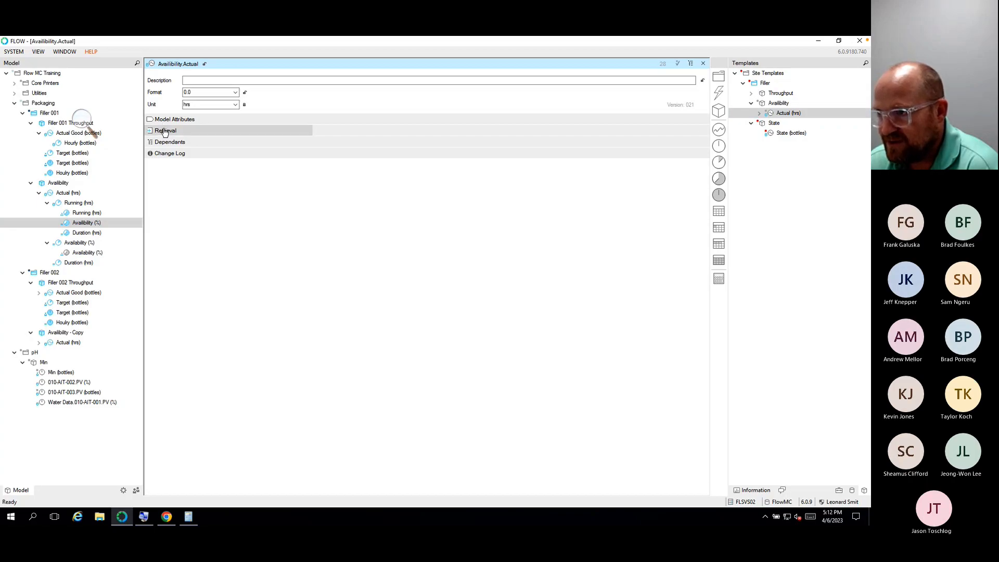
click(159, 130)
click(379, 150)
key(ctrl+a)
right_click(386, 148)
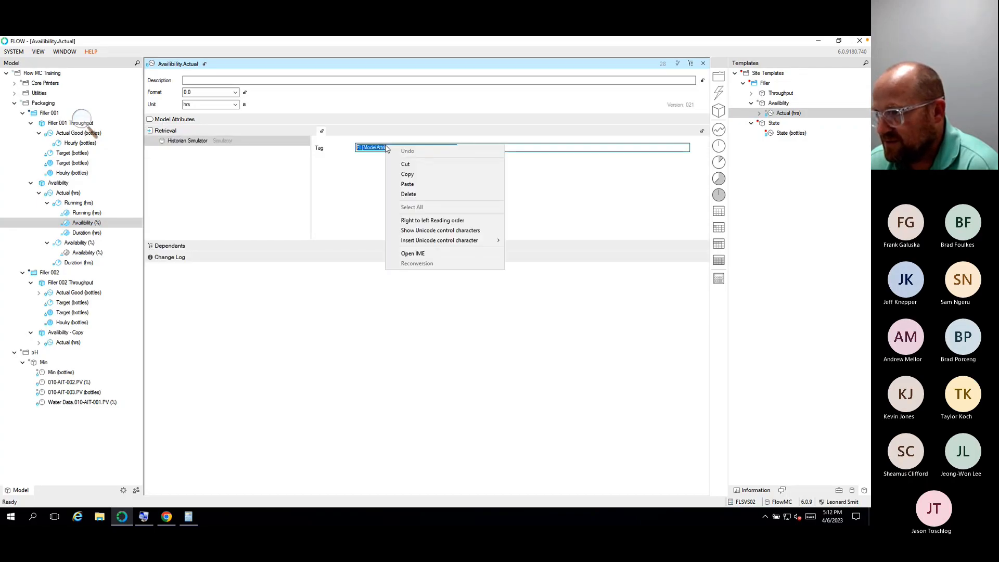
click(409, 175)
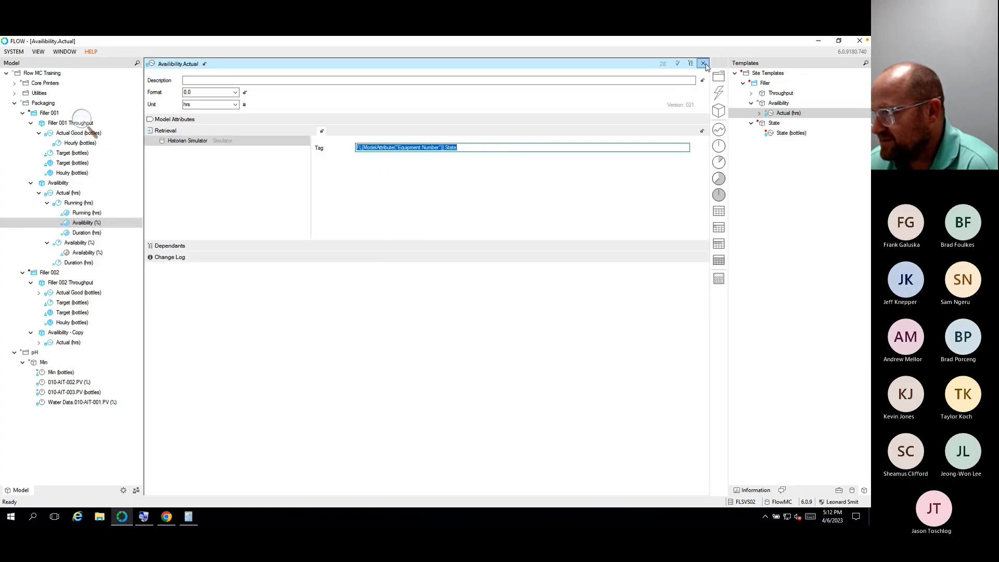
Step: Delete the trial State (bottles) measure from the State template and confirm
click(703, 64)
click(799, 114)
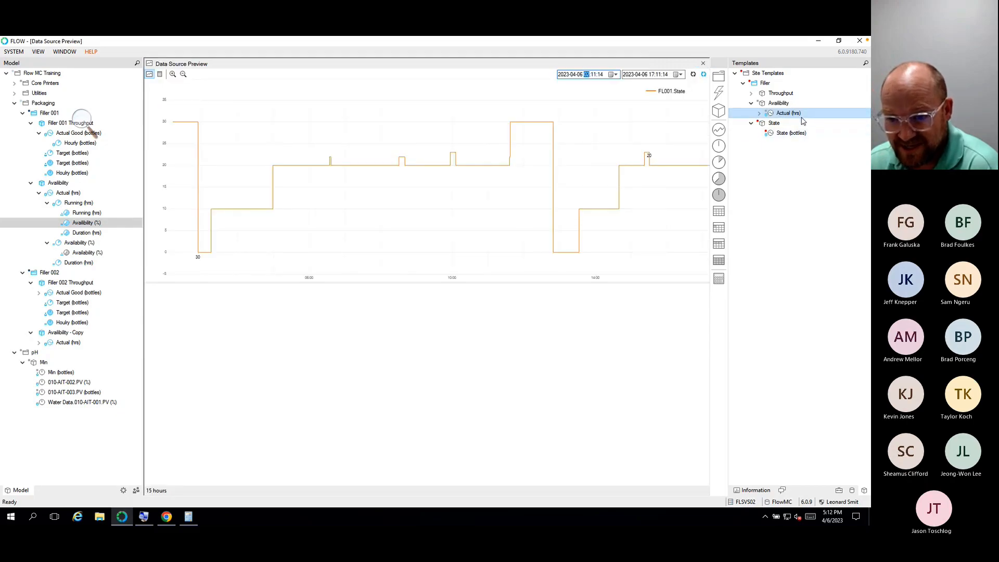
right_click(768, 135)
click(768, 134)
right_click(769, 136)
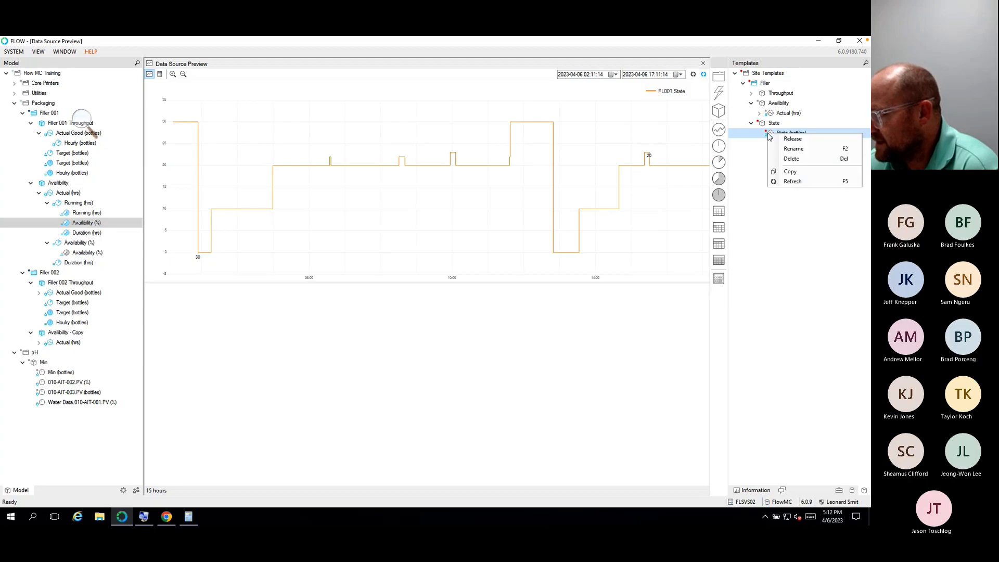
click(784, 161)
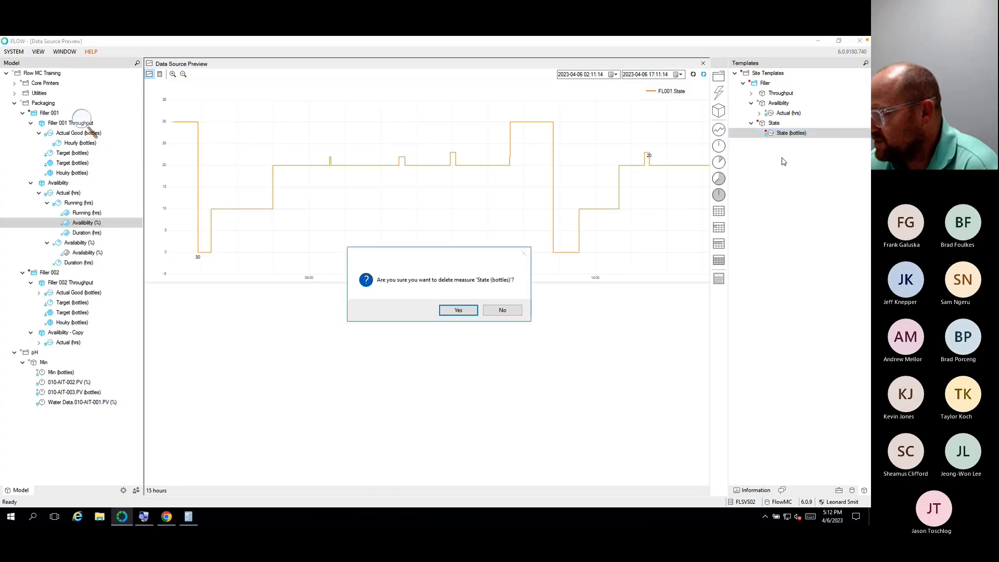
click(457, 311)
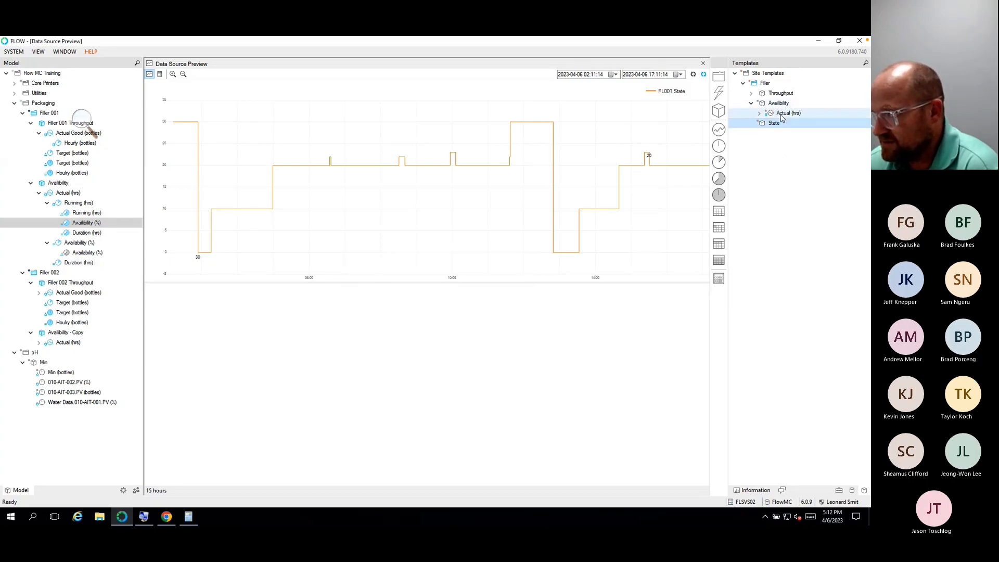
Step: Check the Availability Actual measure's retrieval settings, then close it and clear the selection
double_click(787, 114)
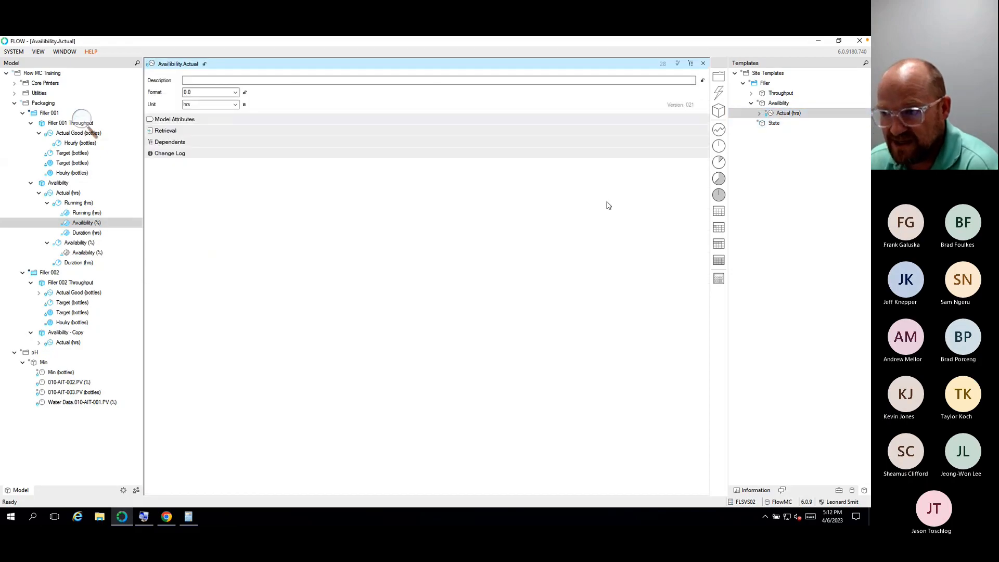
click(166, 130)
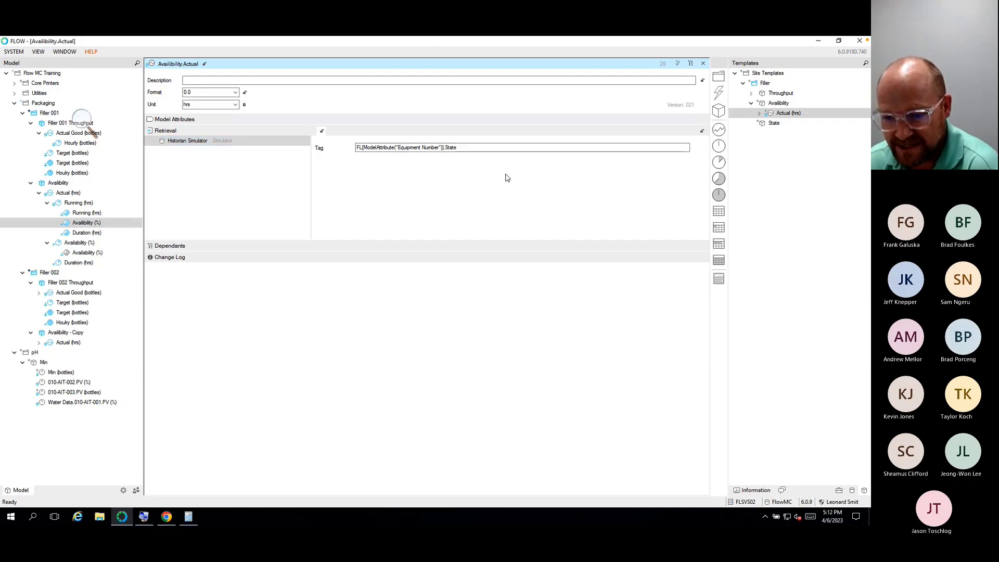
click(703, 63)
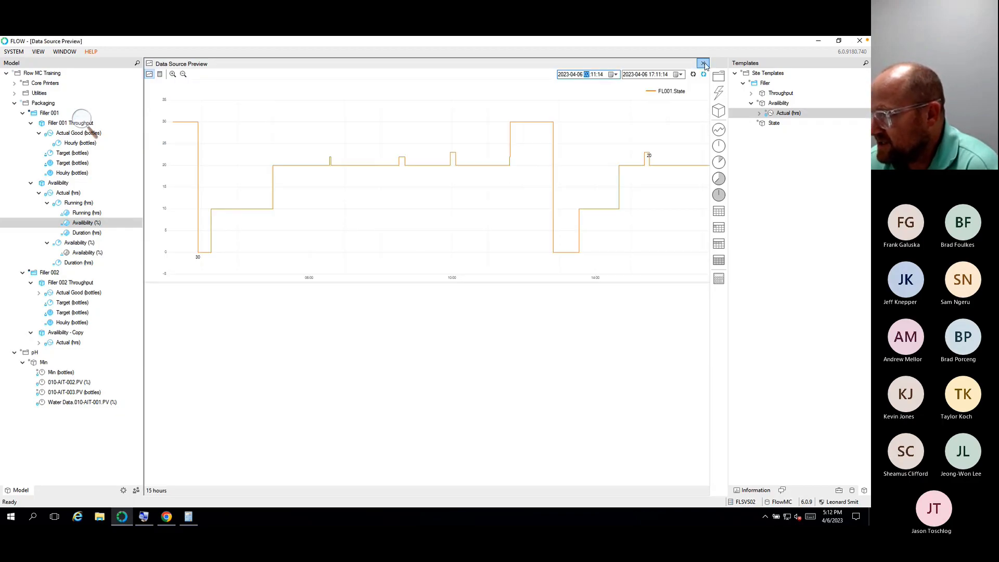
click(760, 171)
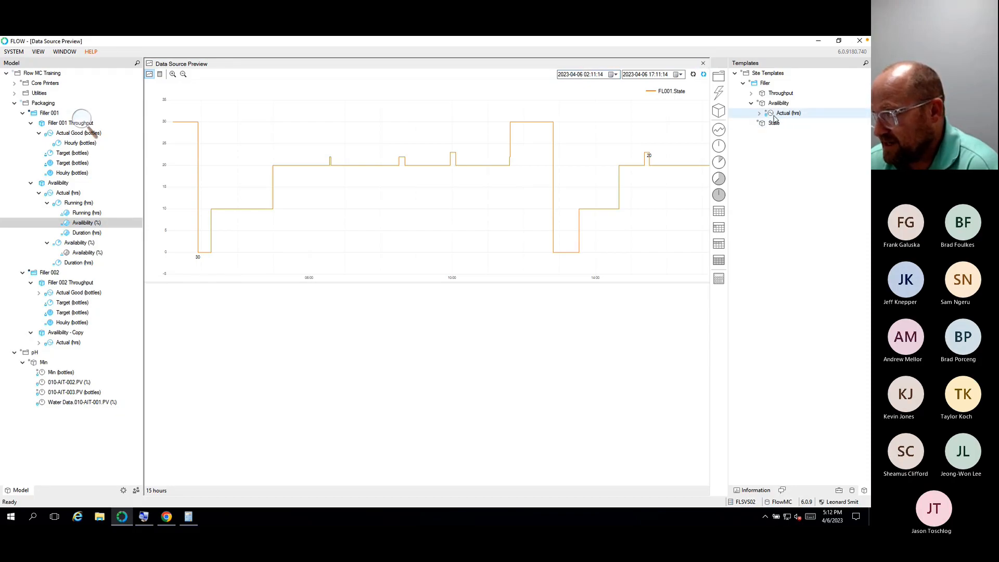
Step: Add a new calculation named 'Produc Run' and move it under the State group
drag(774, 122, 721, 281)
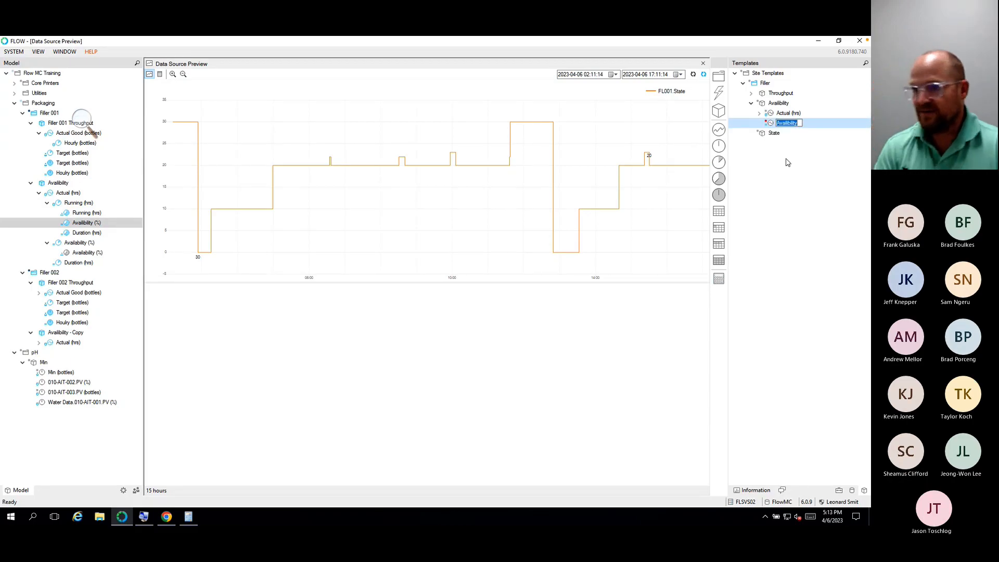
text(Produc Run)
key(Return)
click(770, 133)
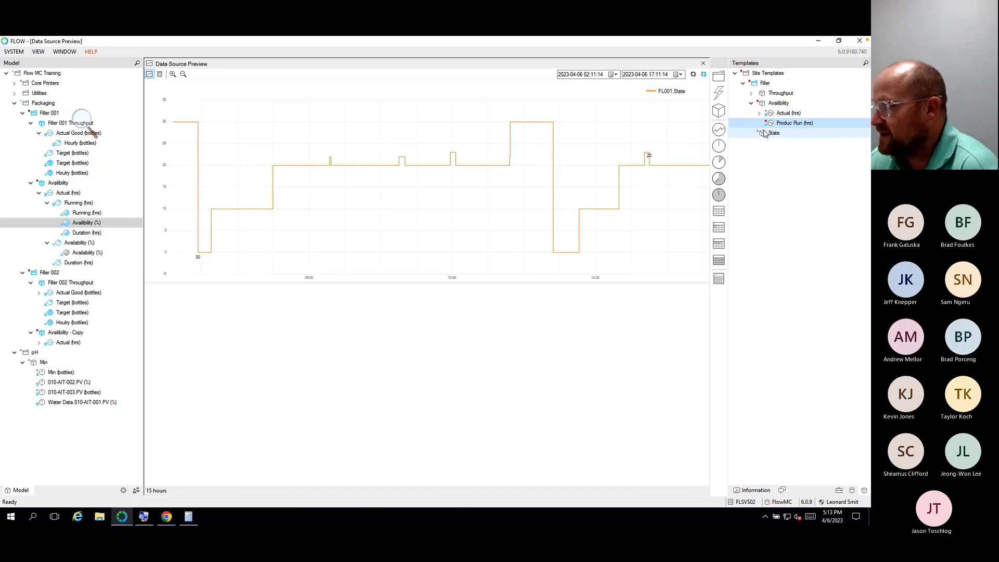
drag(769, 133, 769, 132)
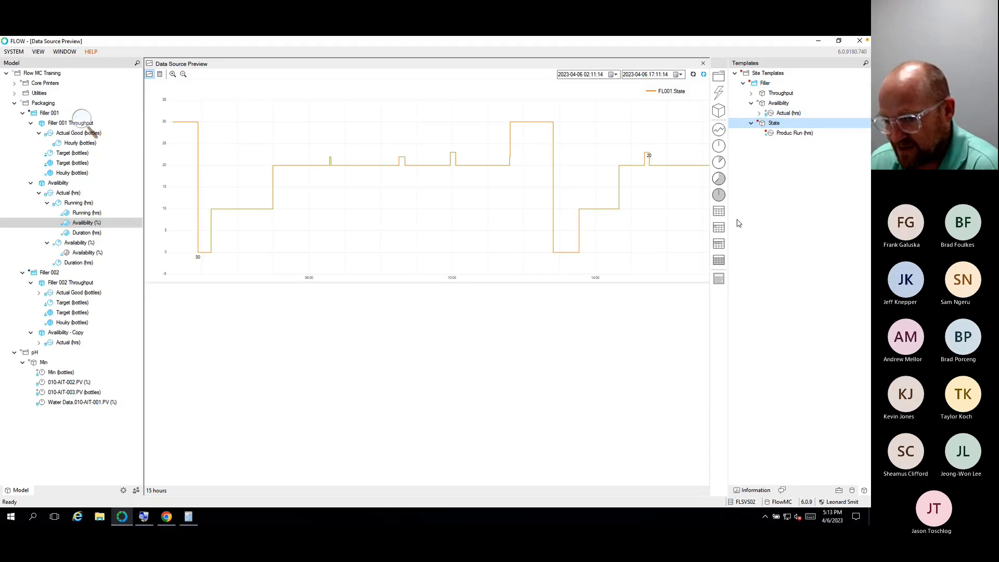
Step: Correct the calculation's name from 'Produc Run' to 'Product Run'
right_click(776, 105)
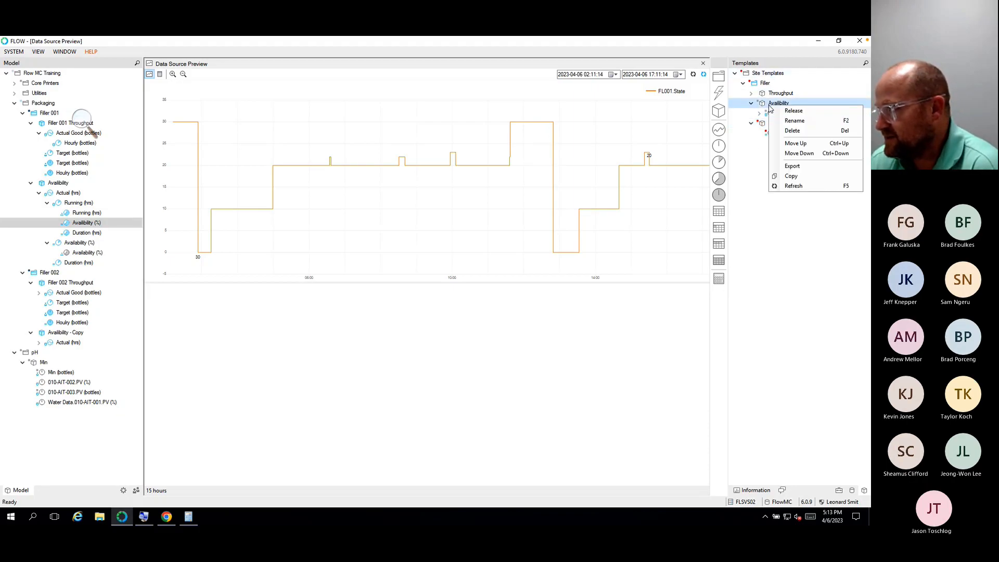
key(Escape)
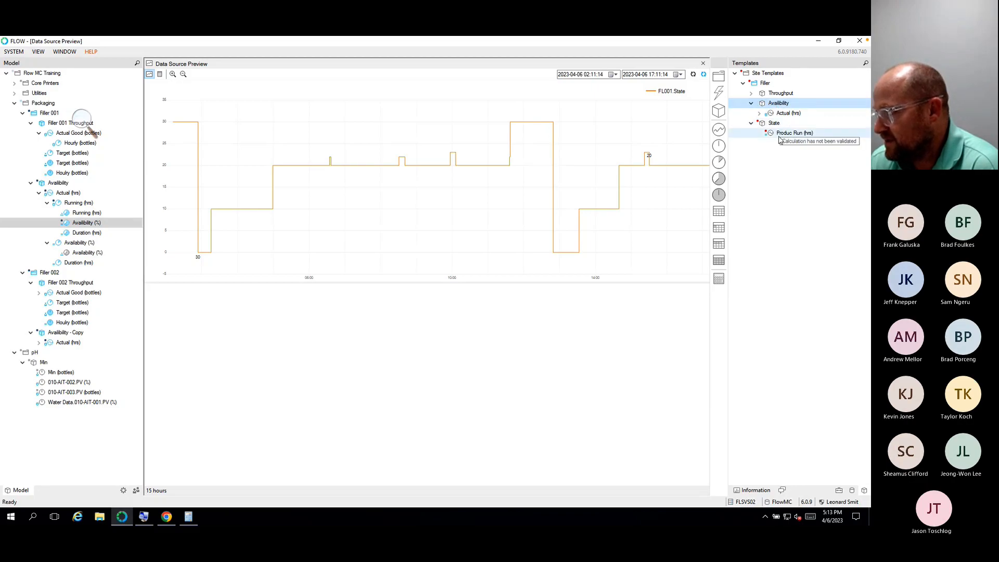
right_click(779, 135)
key(Escape)
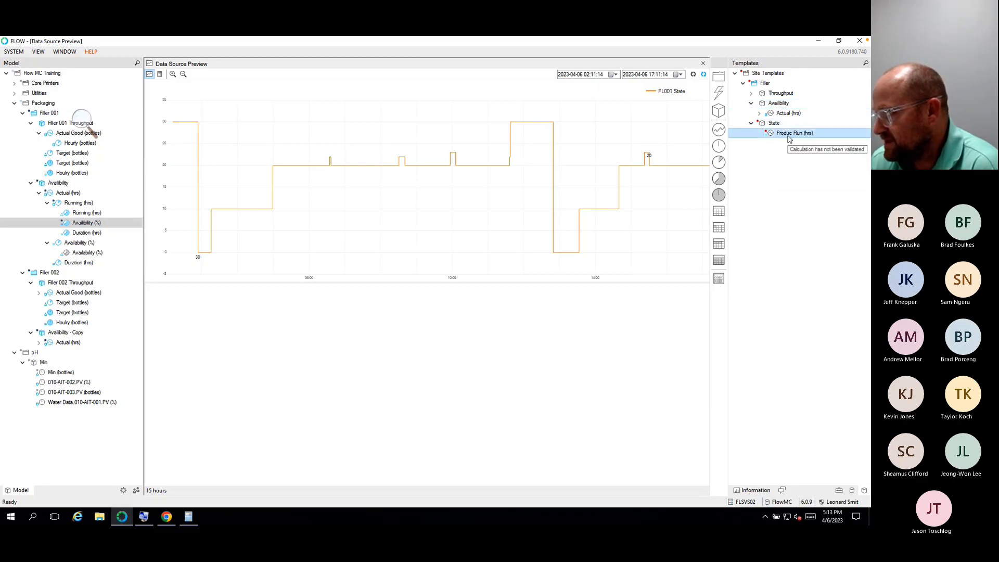
right_click(780, 134)
click(802, 148)
click(791, 133)
text(t)
key(Return)
Step: Open the Product Run calculation and expand Retrieval to view its formula
double_click(789, 134)
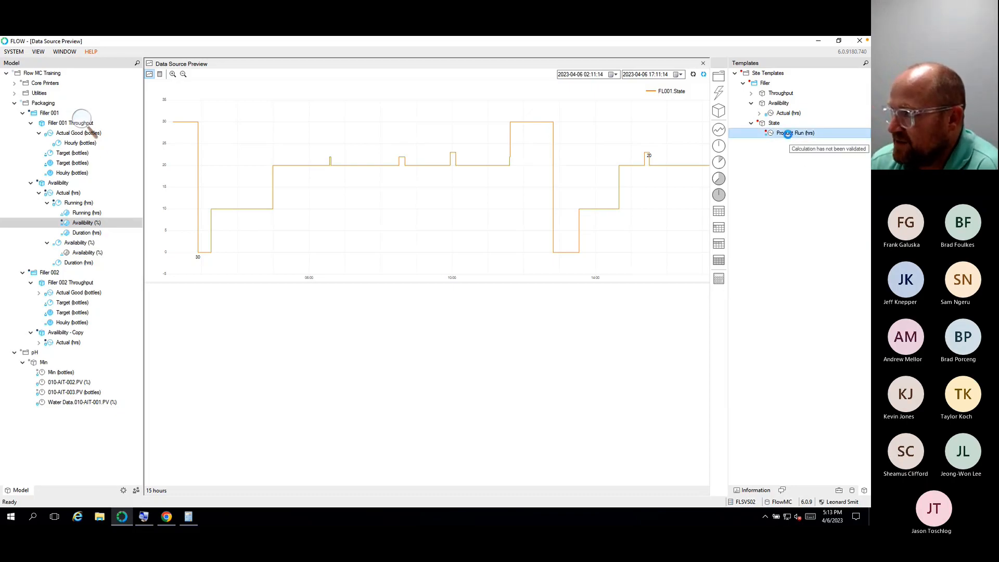
click(183, 134)
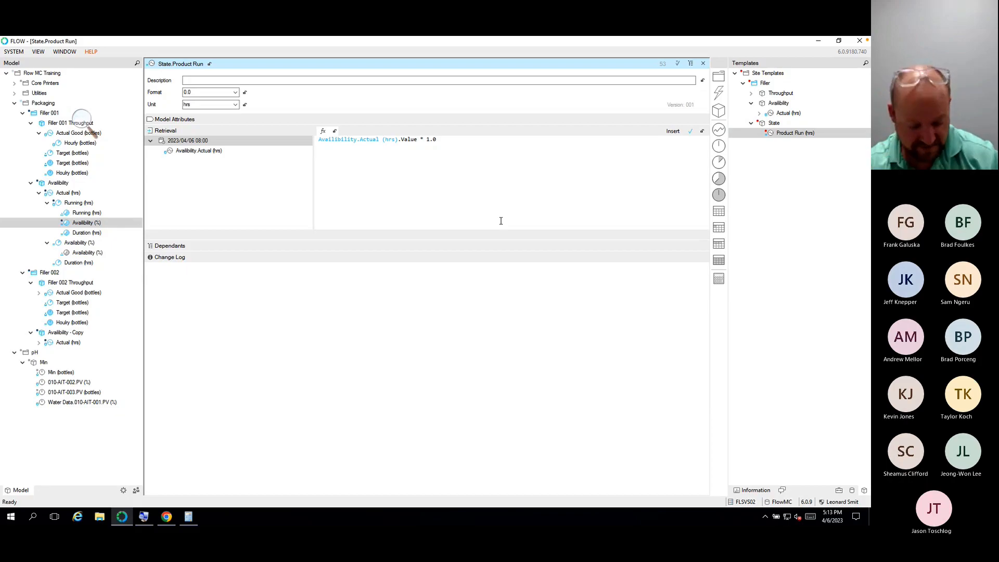
key(ctrl+Left)
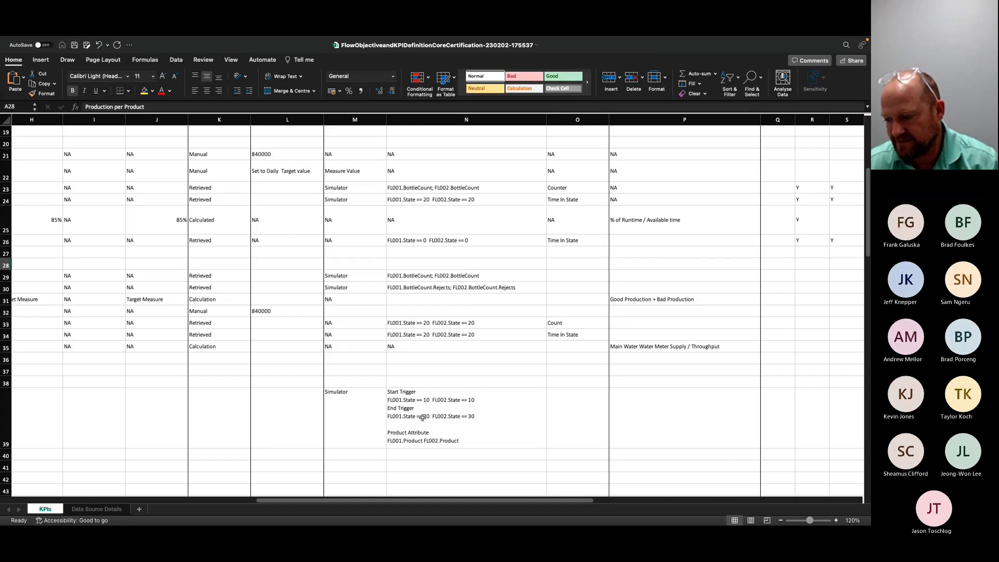
Step: Read the Product Run start/end trigger rows in Excel, then return to Flow's calculation editor
key(ctrl+Right)
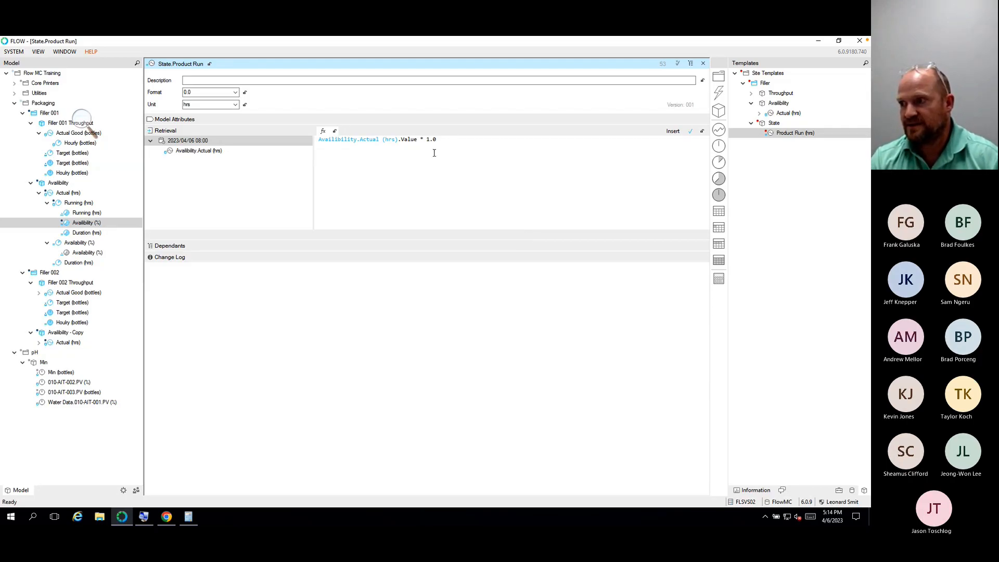
Step: Replace the formula with Availibility.Actual (hrs).Value >=10 && Availibility.Actual (hrs).Value <30
drag(474, 143, 311, 138)
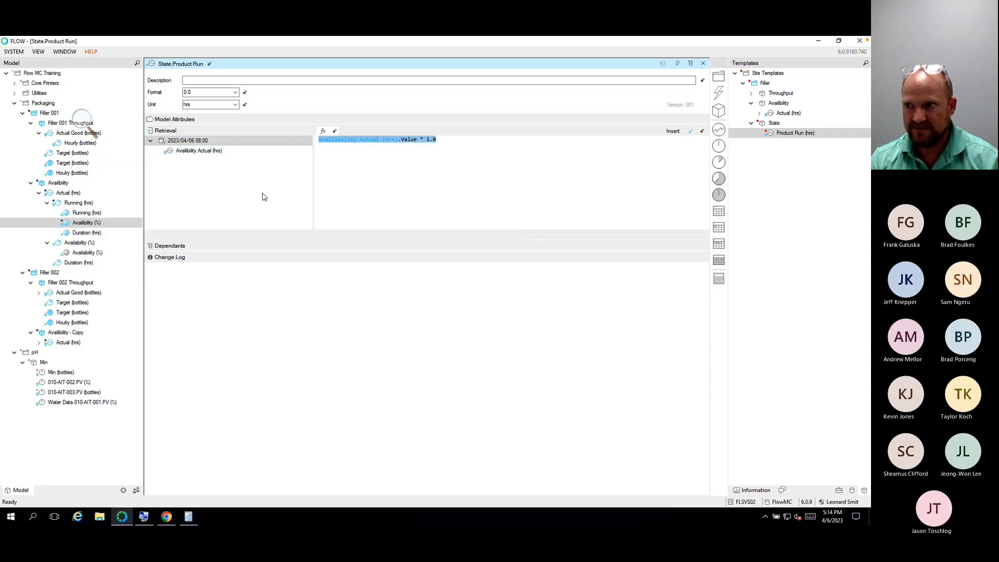
key(Delete)
double_click(191, 152)
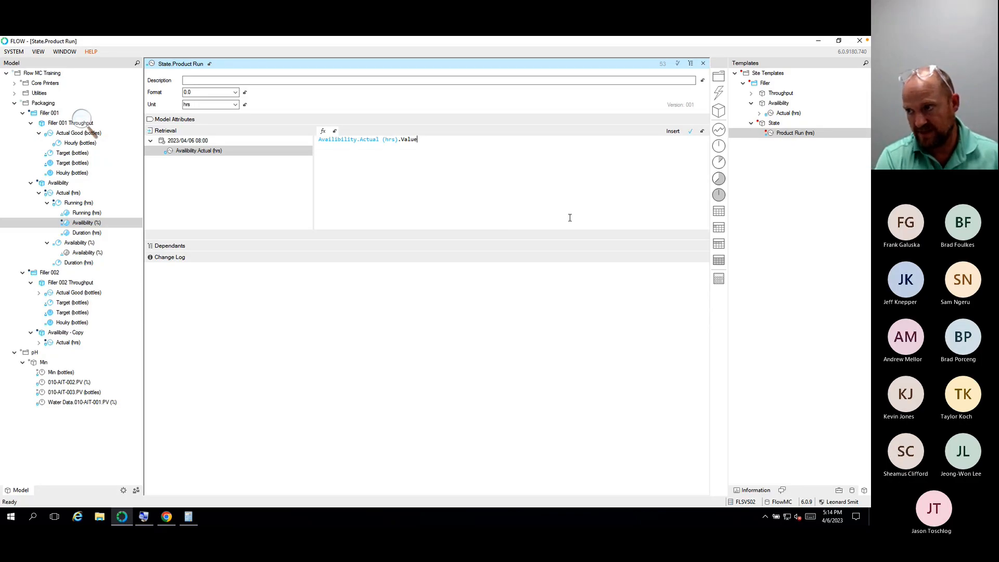
text(>=10)
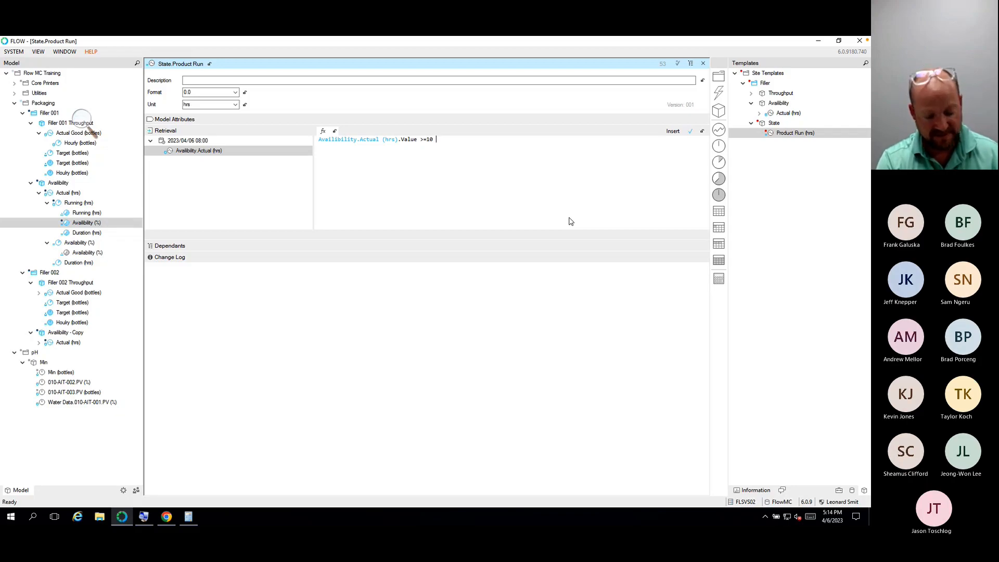
text(&&)
double_click(224, 152)
click(444, 139)
text(<)
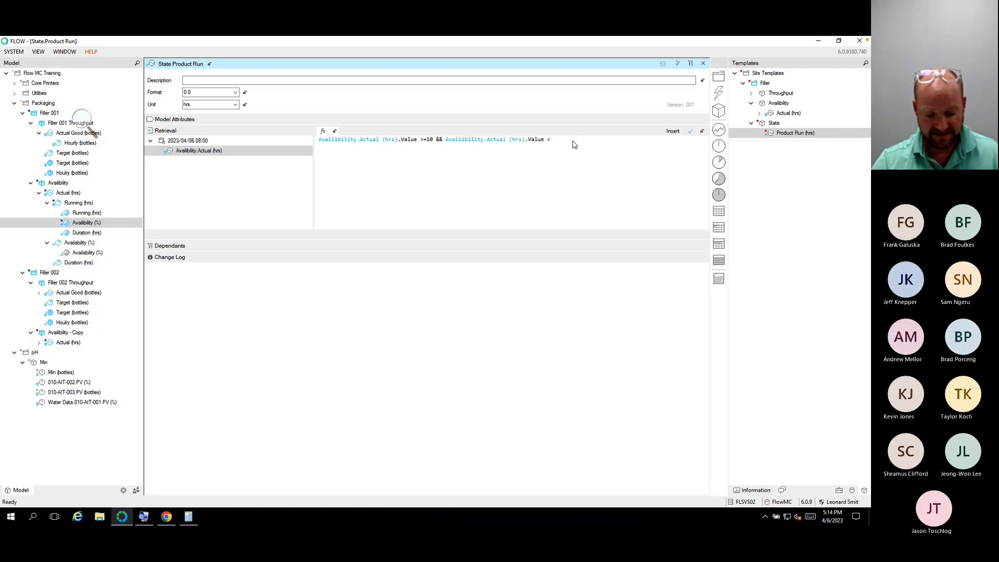
text(30)
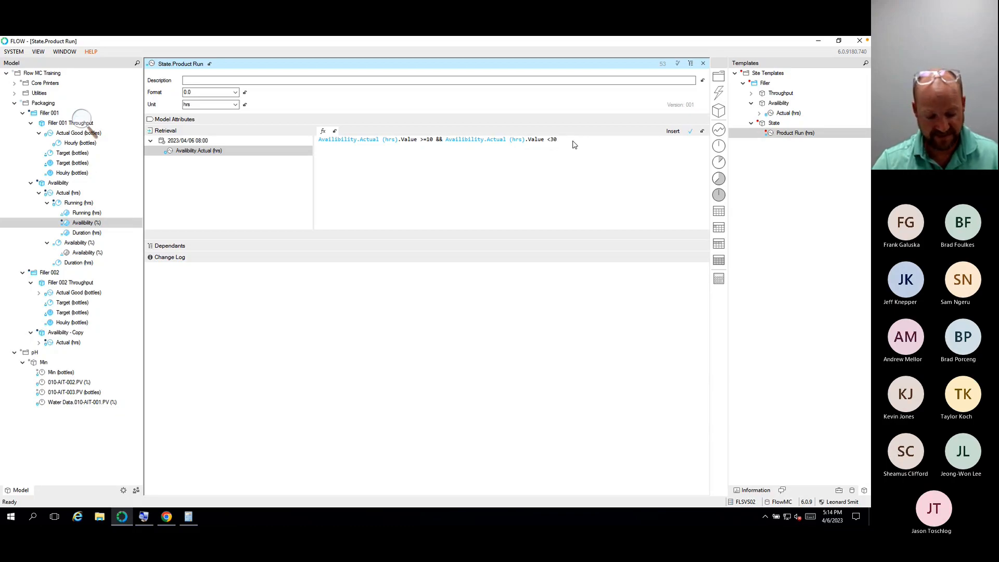
text())
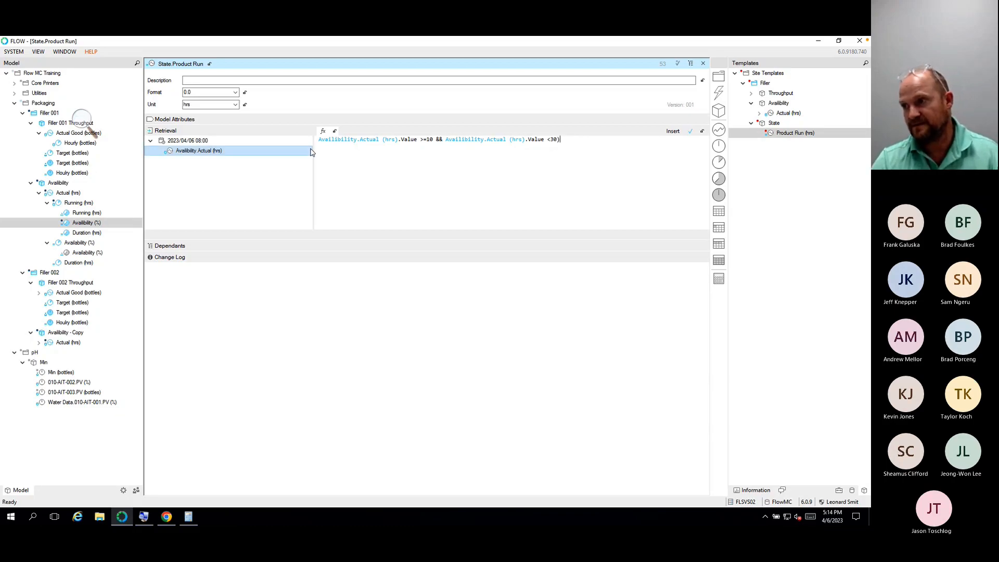
Step: Wrap the condition as (…) ? 1 : 0, then save and close the calculation
key(ctrl+a)
key(Home)
text(()
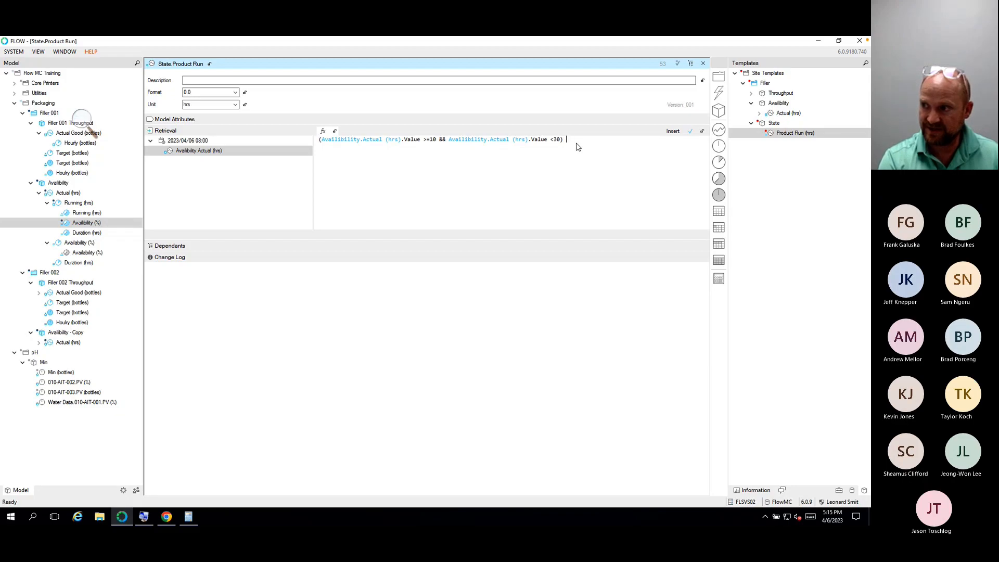
text(?)
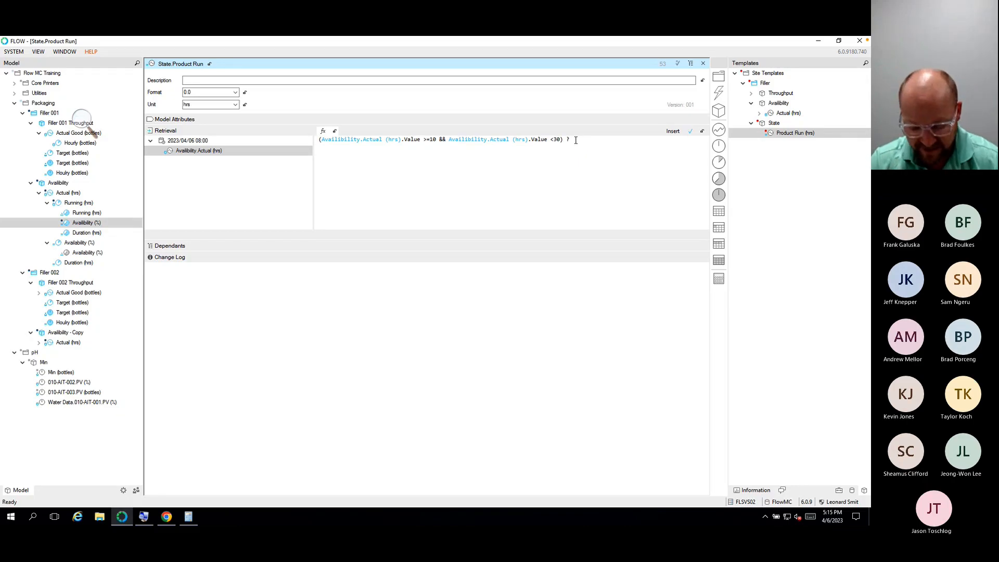
text(: 0)
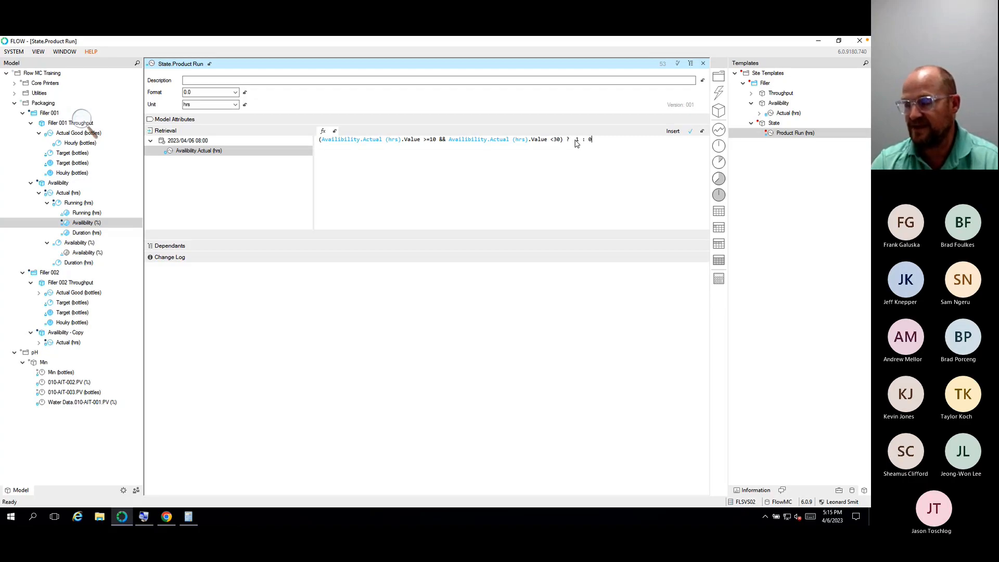
click(574, 140)
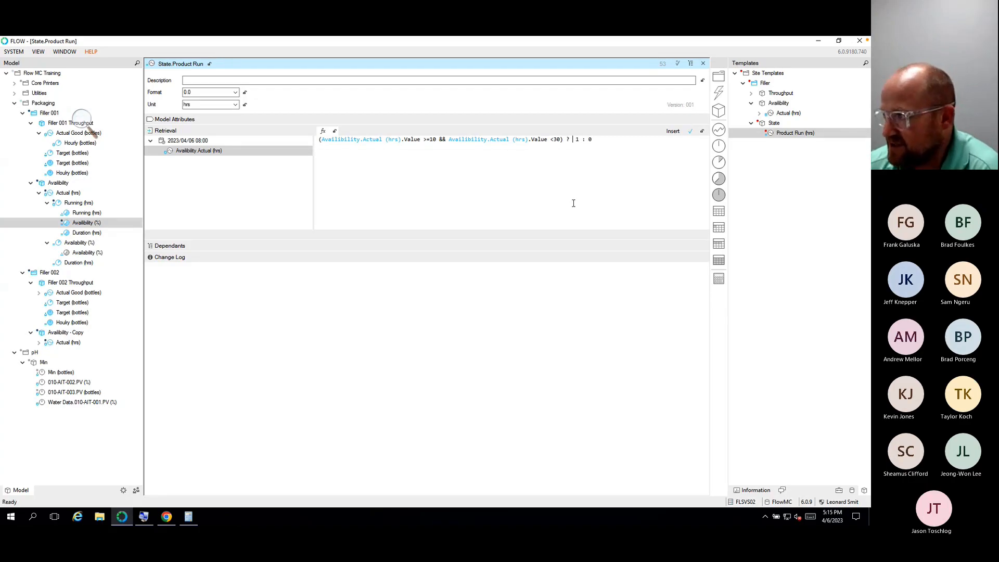
click(690, 130)
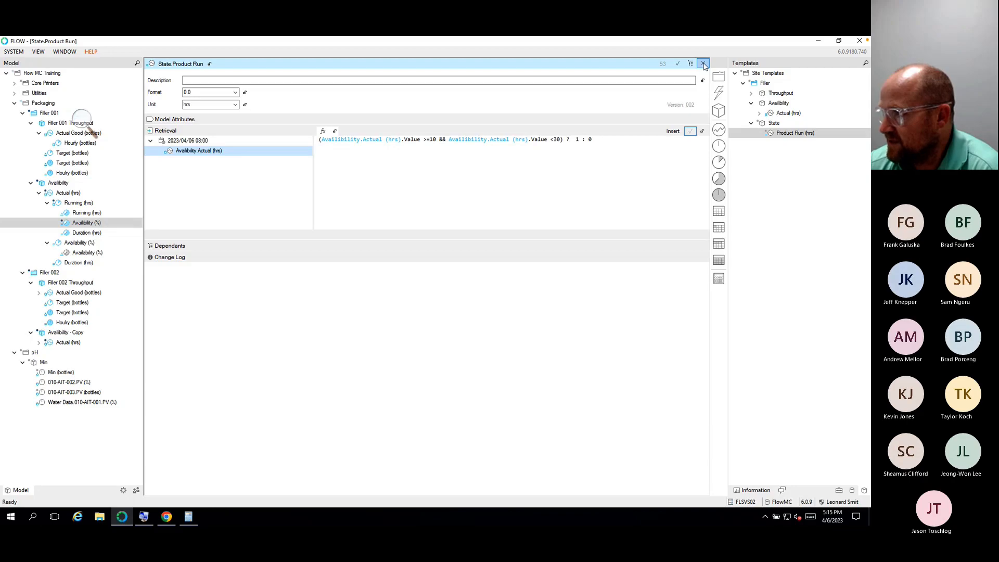
click(703, 63)
Step: Refresh the site templates and open Filler 001's State Product Run (hrs) in a 24-hour chart
right_click(741, 71)
click(750, 74)
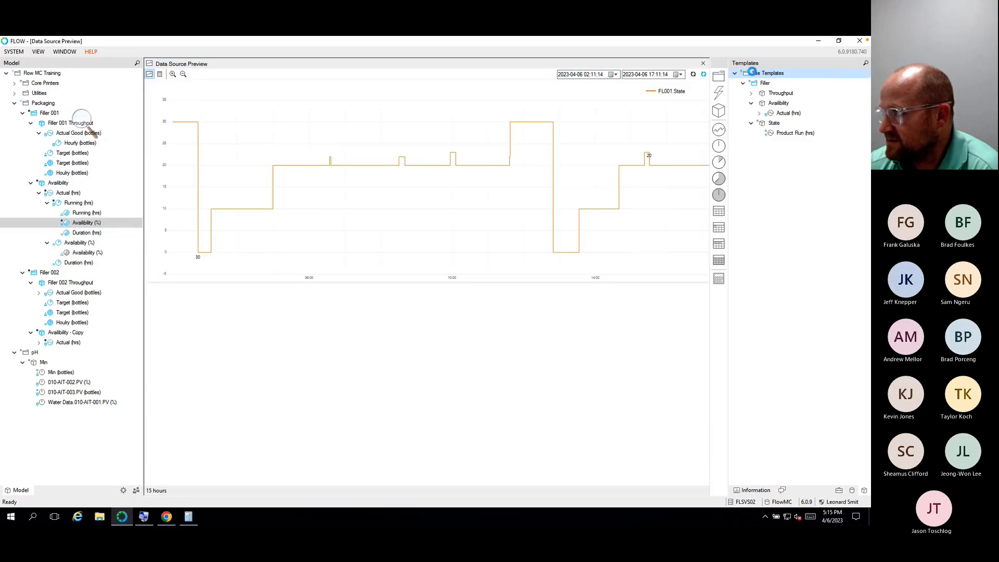
click(703, 64)
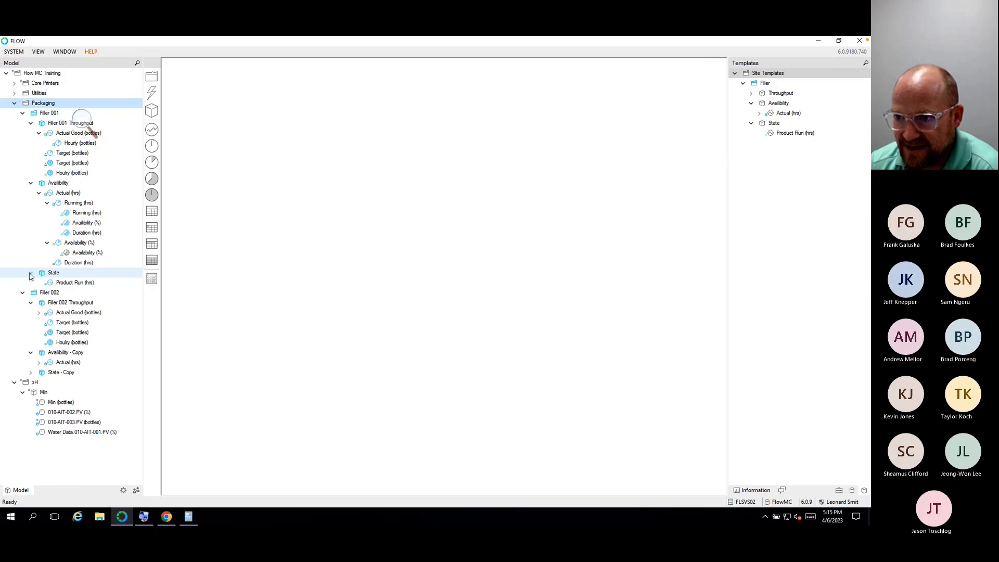
double_click(80, 287)
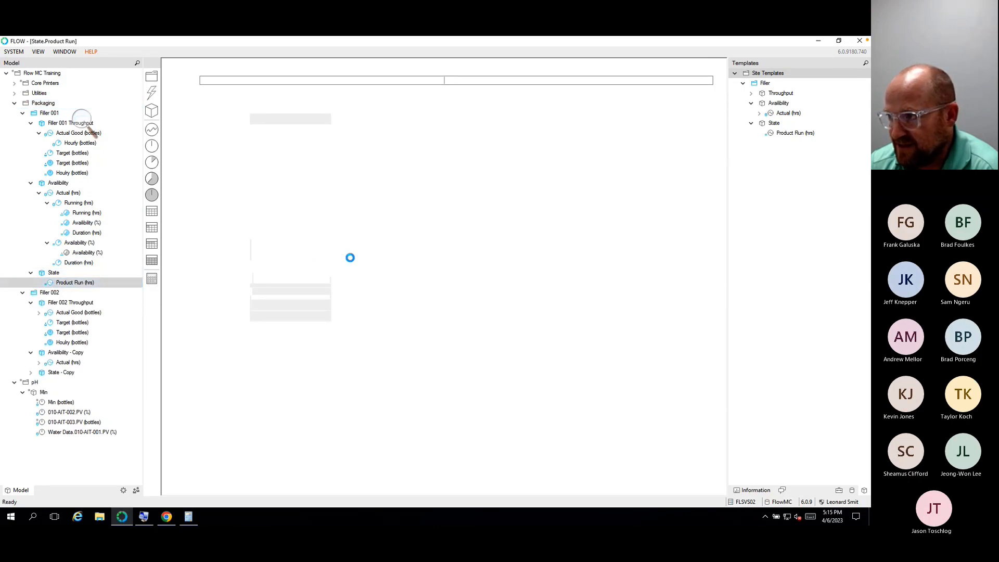
click(591, 130)
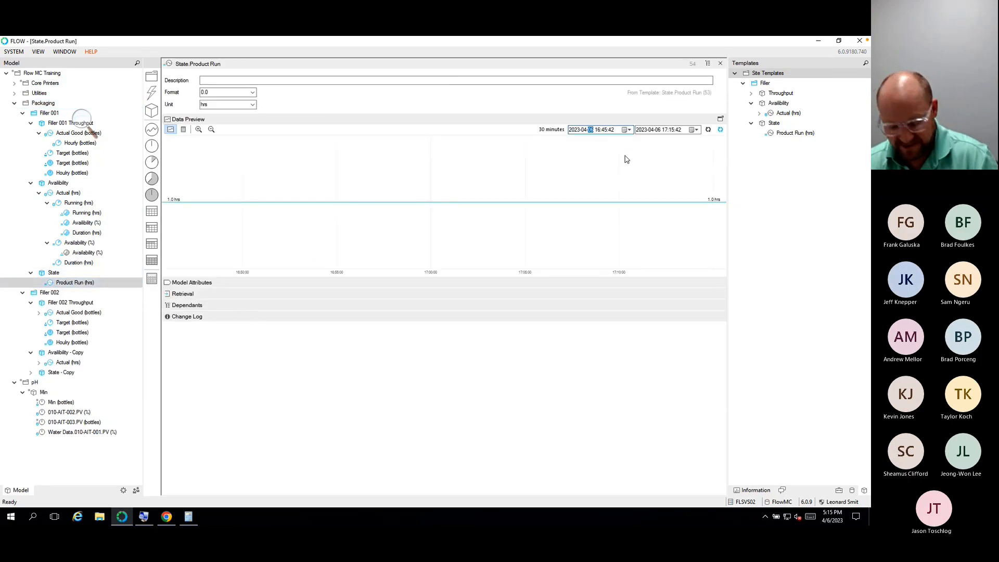
click(709, 132)
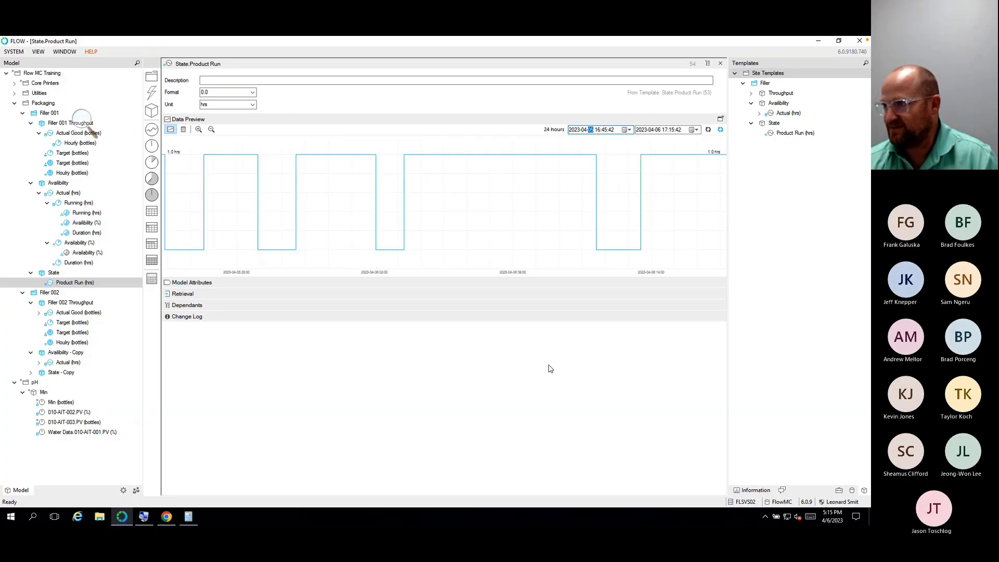
click(720, 119)
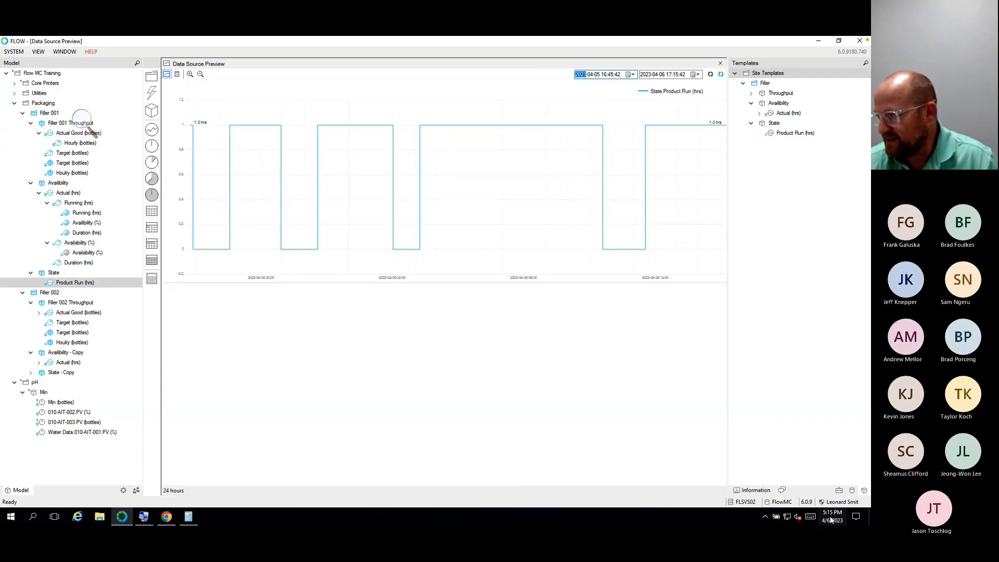
Step: Add the FL001.State tag as a second chart below Product Run
click(852, 491)
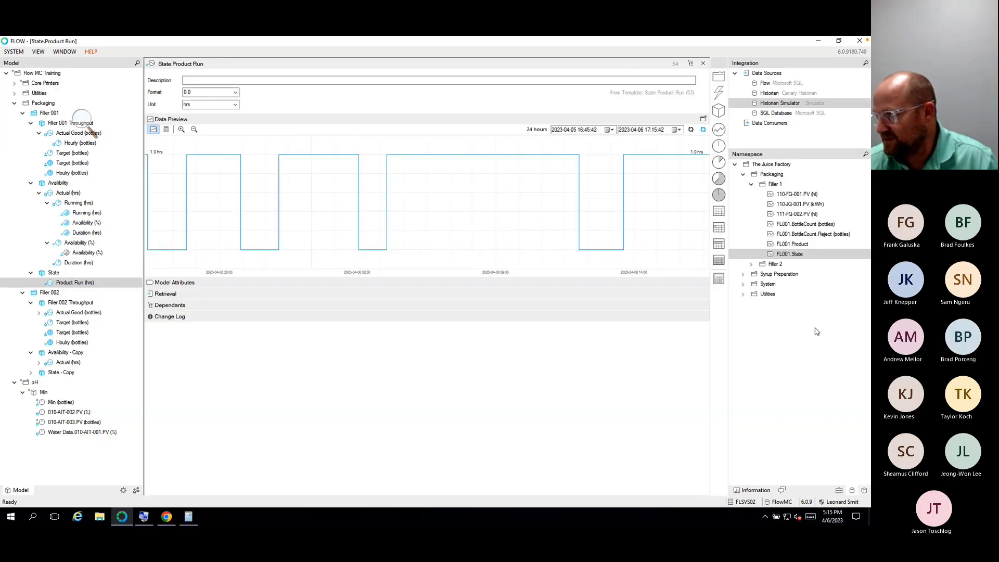
click(703, 118)
drag(790, 254, 252, 365)
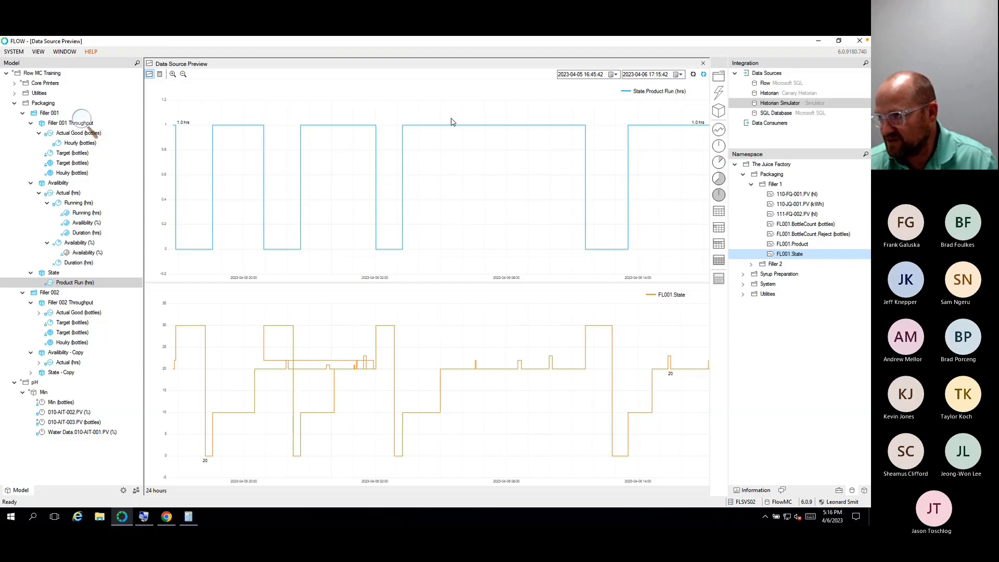
click(505, 340)
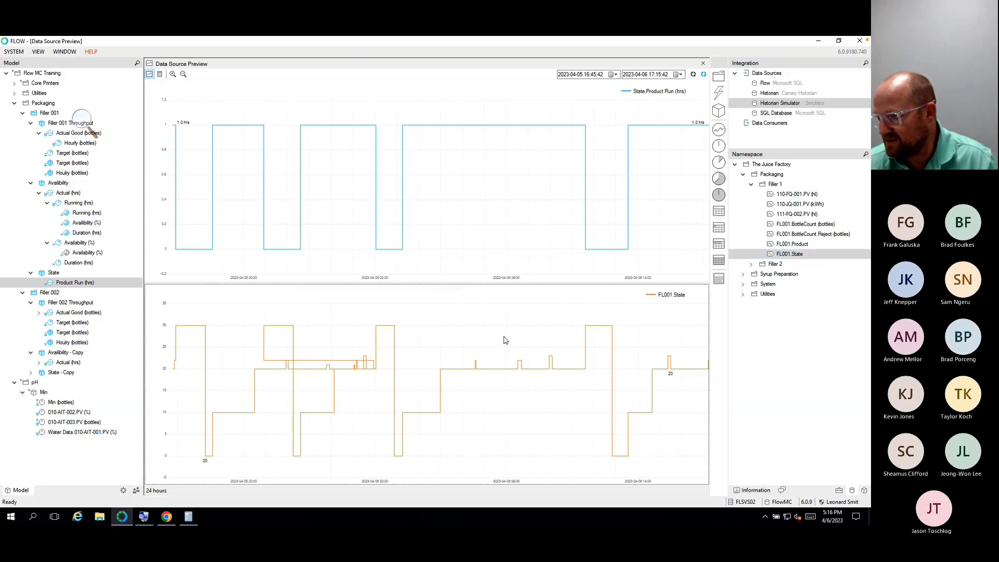
scroll(502, 336, up, 5)
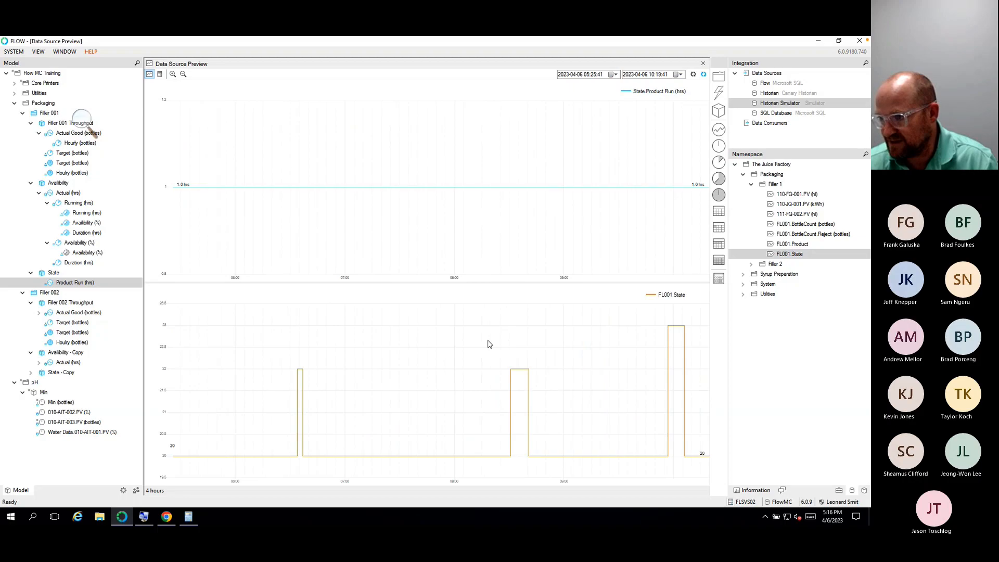
Step: Set the preview start hour and end hour 11, advance it one more hour, then close the preview
click(580, 74)
click(587, 74)
text(04)
click(694, 74)
text(02)
click(693, 76)
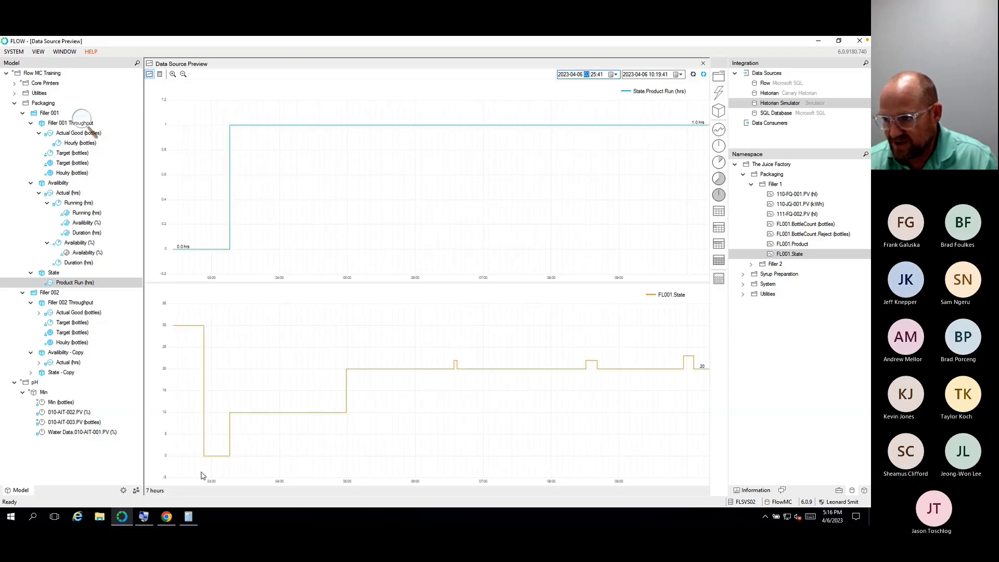
click(652, 75)
text(11)
click(694, 74)
key(Up)
click(693, 76)
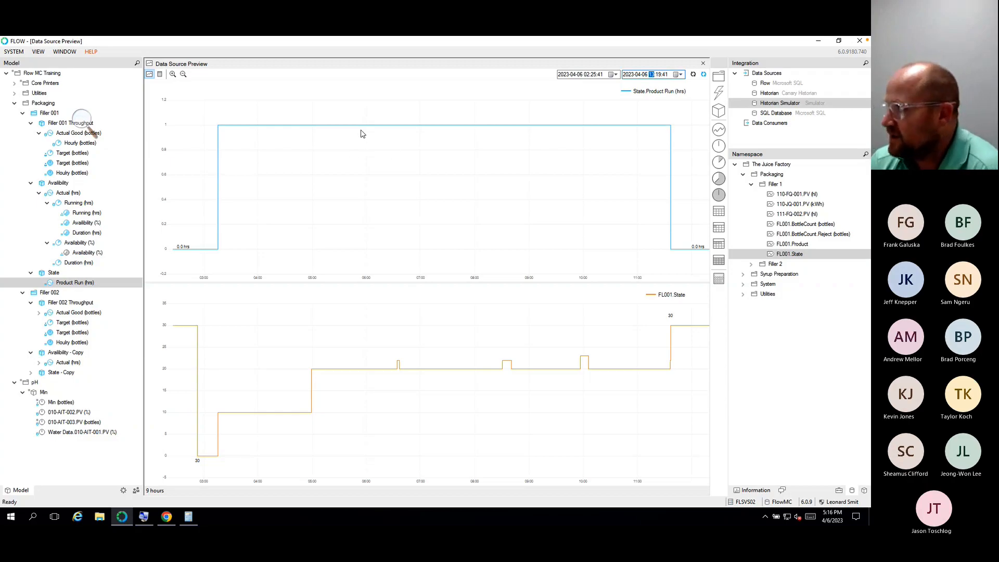
click(702, 63)
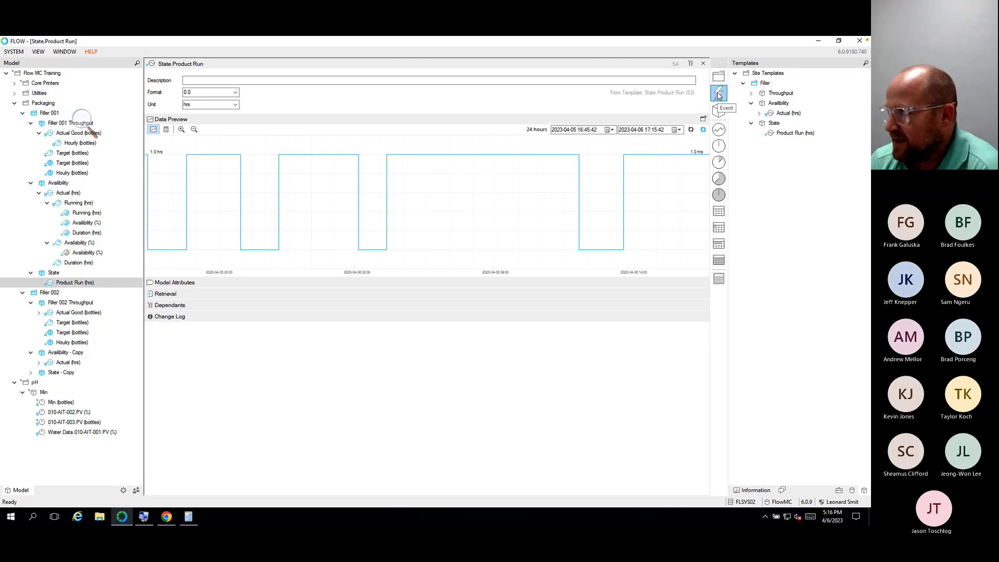
Step: Add a new event named 'Product Run' under the Filler template
click(755, 84)
drag(756, 84, 755, 85)
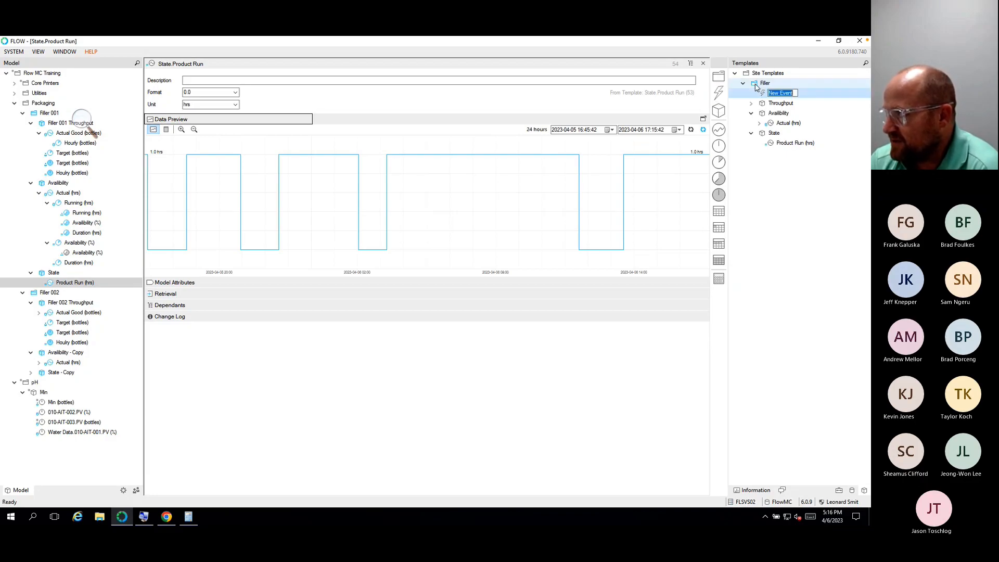
text(Product Run)
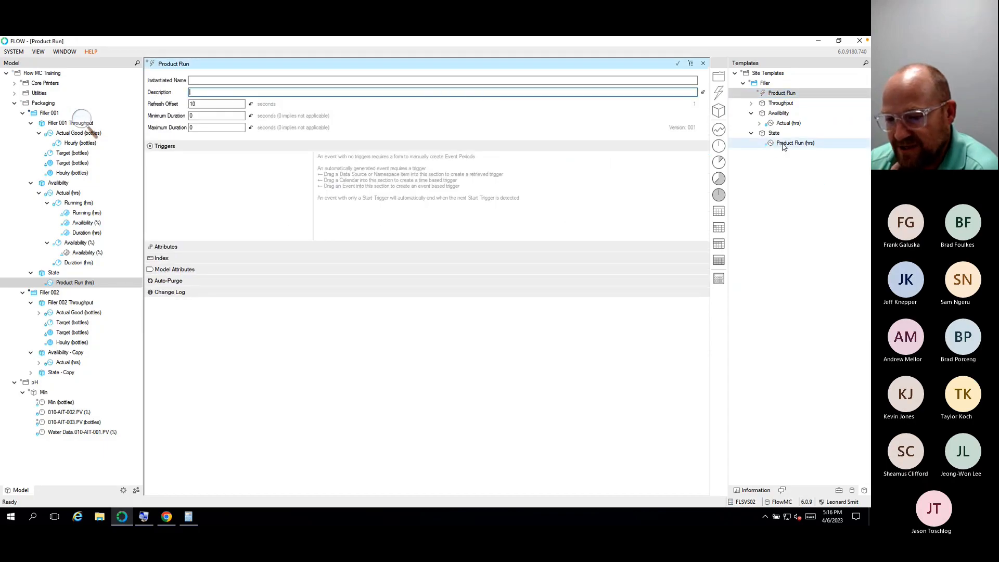
Step: Use Product Run (hrs) as start trigger with value 1 and as end trigger, then save
drag(784, 148, 163, 167)
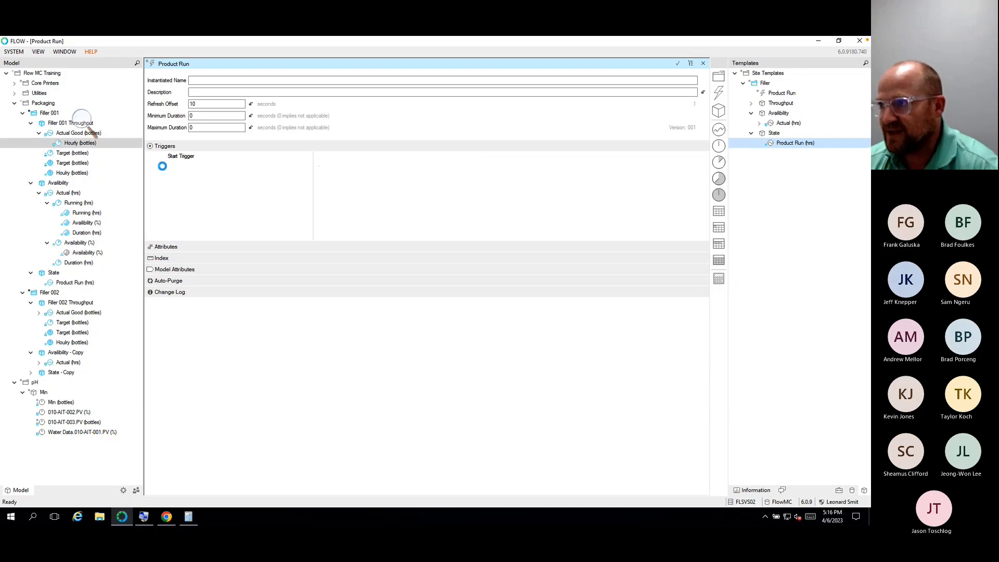
click(378, 198)
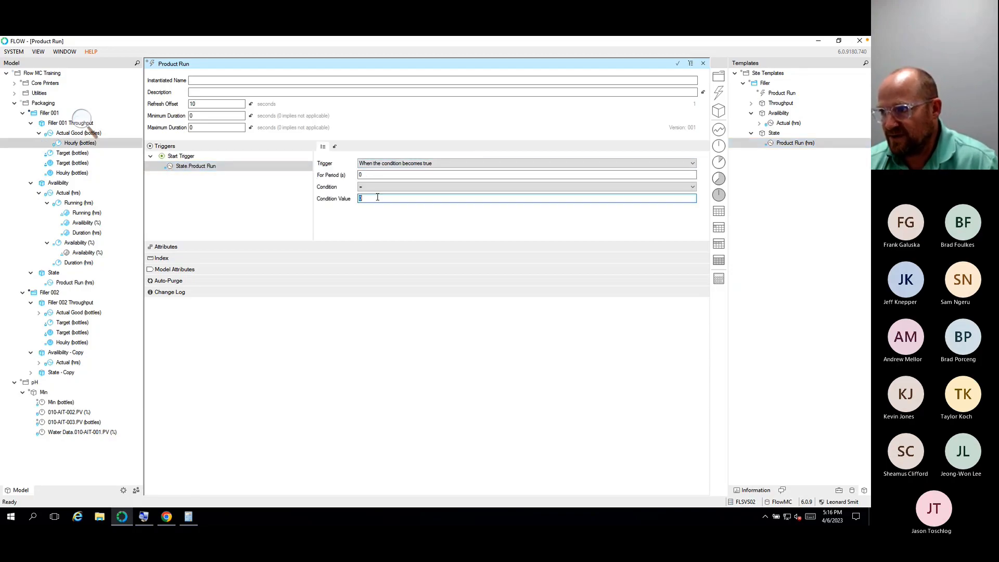
text(1)
click(385, 173)
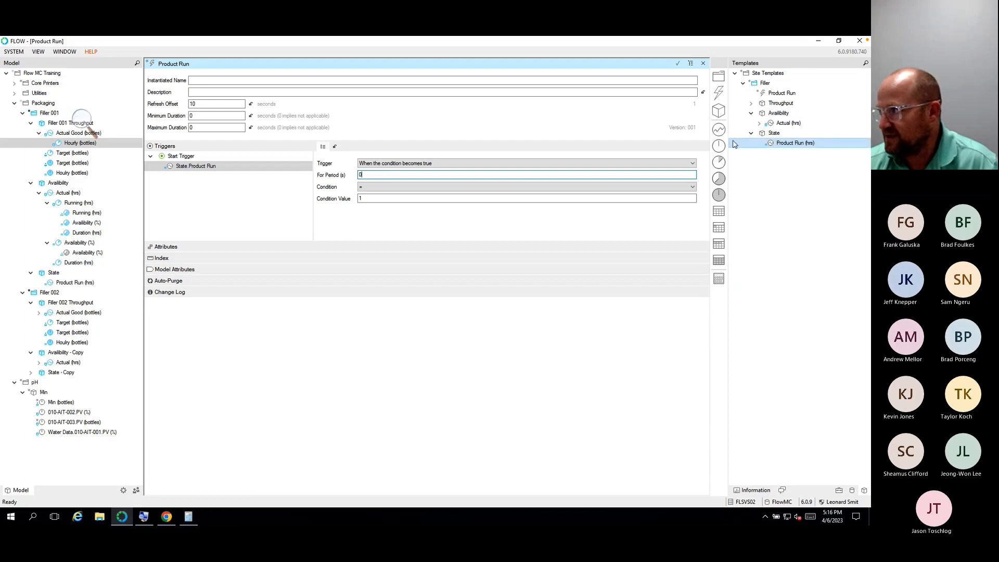
drag(788, 146, 158, 217)
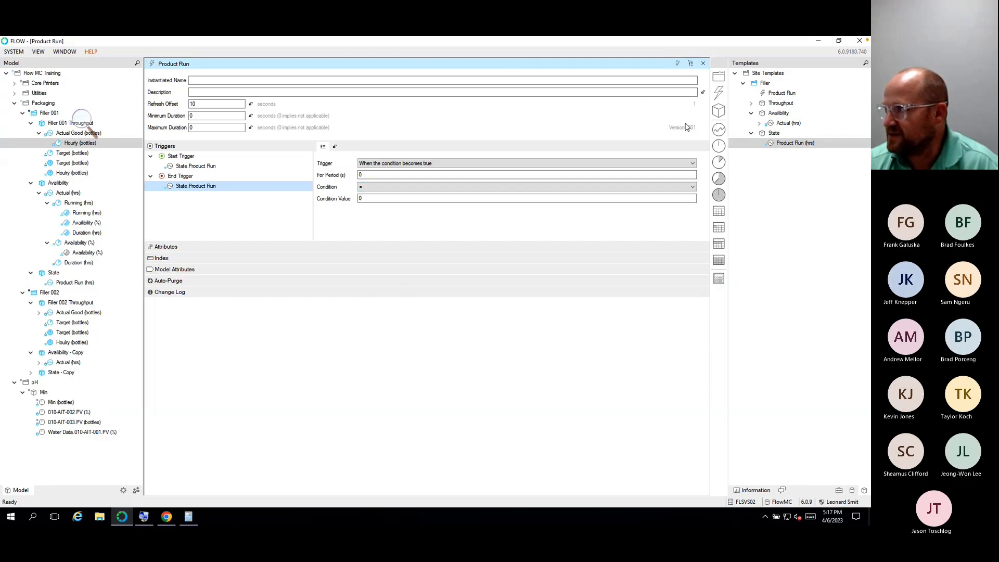
click(703, 63)
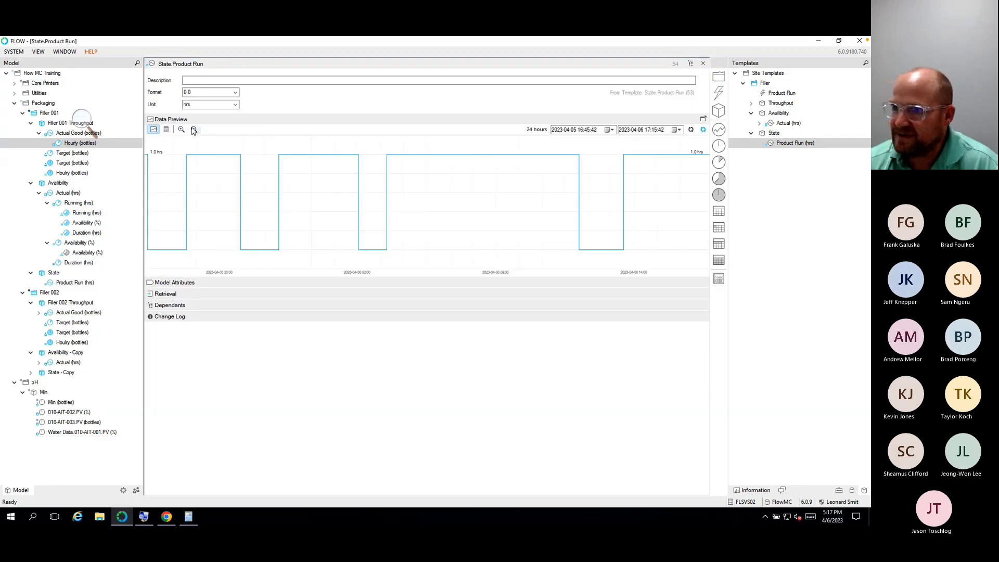
Step: Run Recursive Update on Packaging and deploy Filler 001's Product Run event
right_click(46, 104)
click(71, 208)
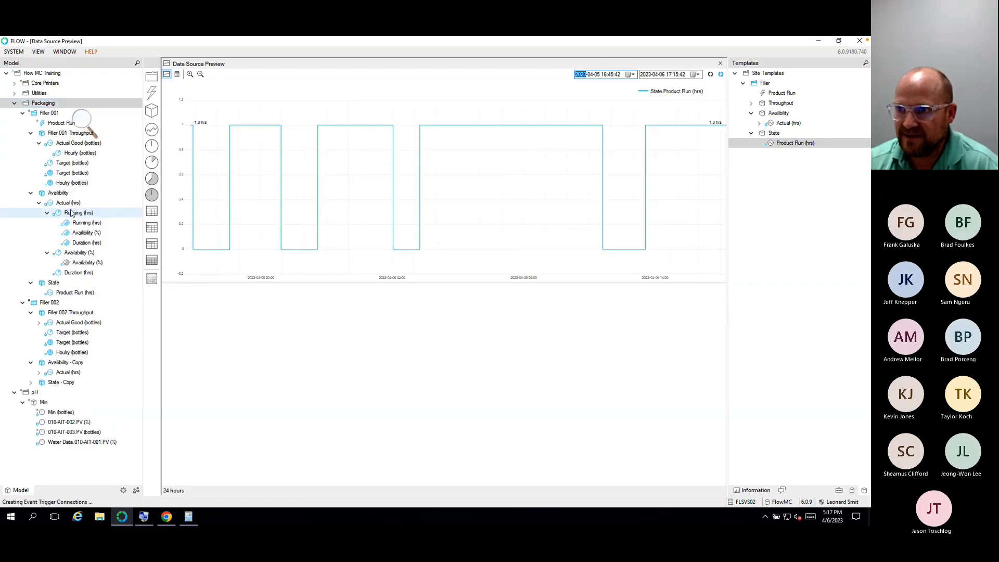
click(53, 123)
right_click(54, 124)
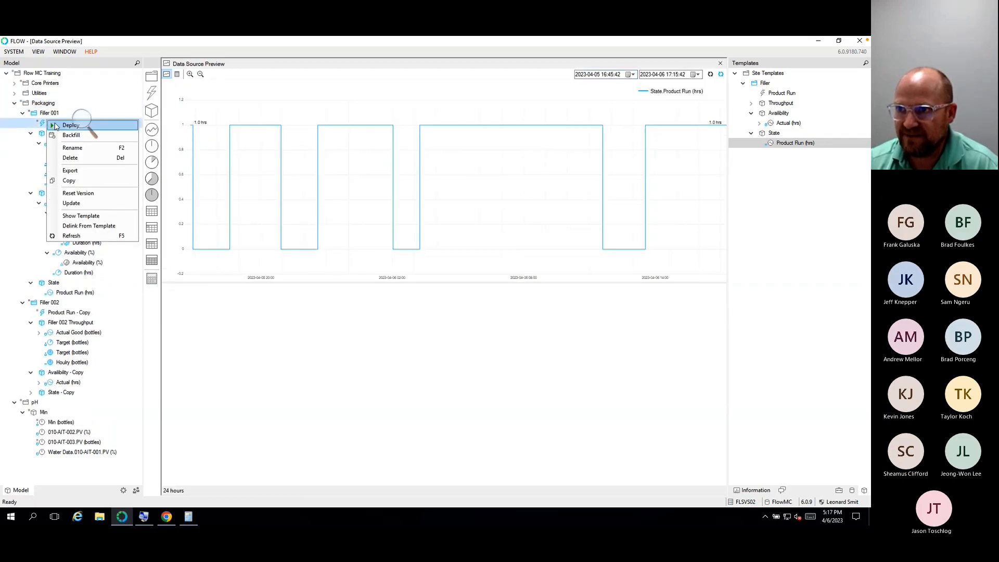
click(70, 126)
Step: Chart Product Run below the State trace, load its data, and open the event's settings
drag(55, 124, 409, 358)
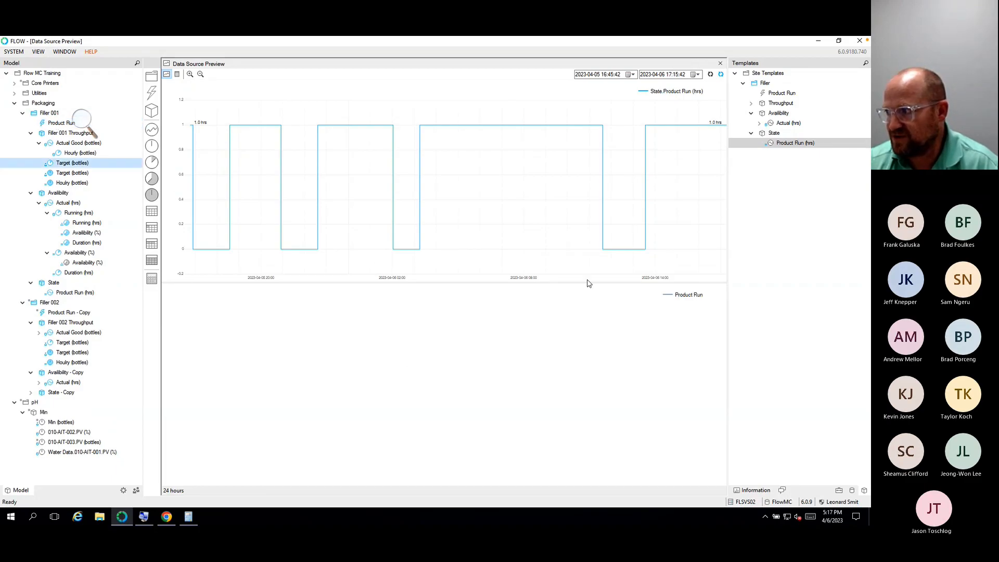
click(711, 75)
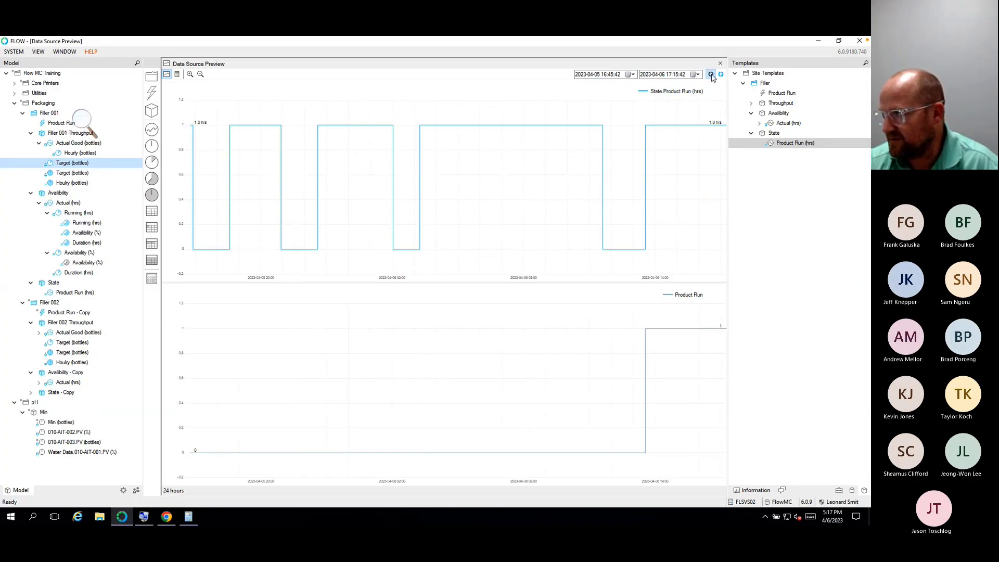
click(61, 123)
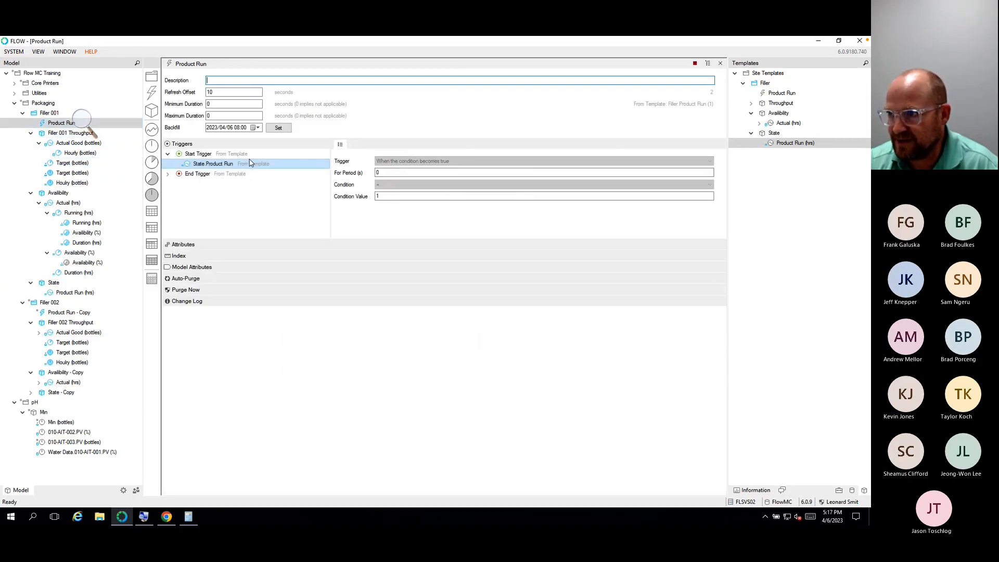
Step: Set the Product Run backfill start to 2023/03/06 08:00 and reload the chart with history
click(228, 128)
key(Left)
key(Down)
click(280, 129)
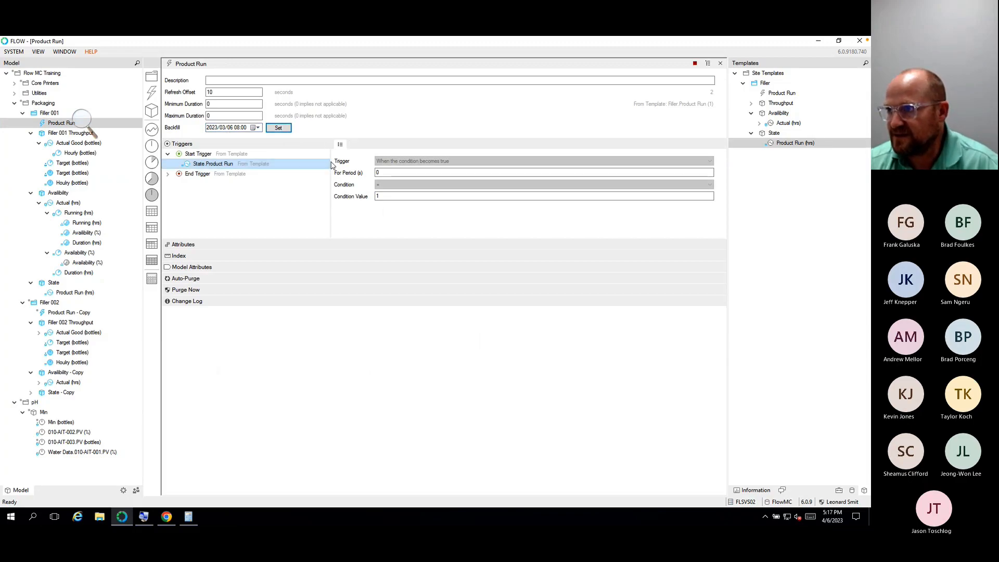
click(721, 63)
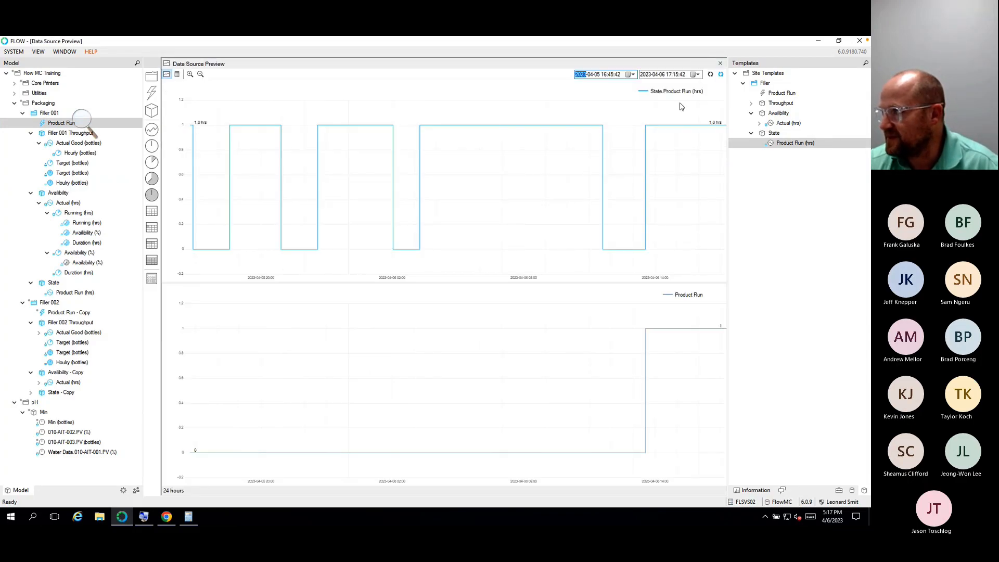
click(711, 75)
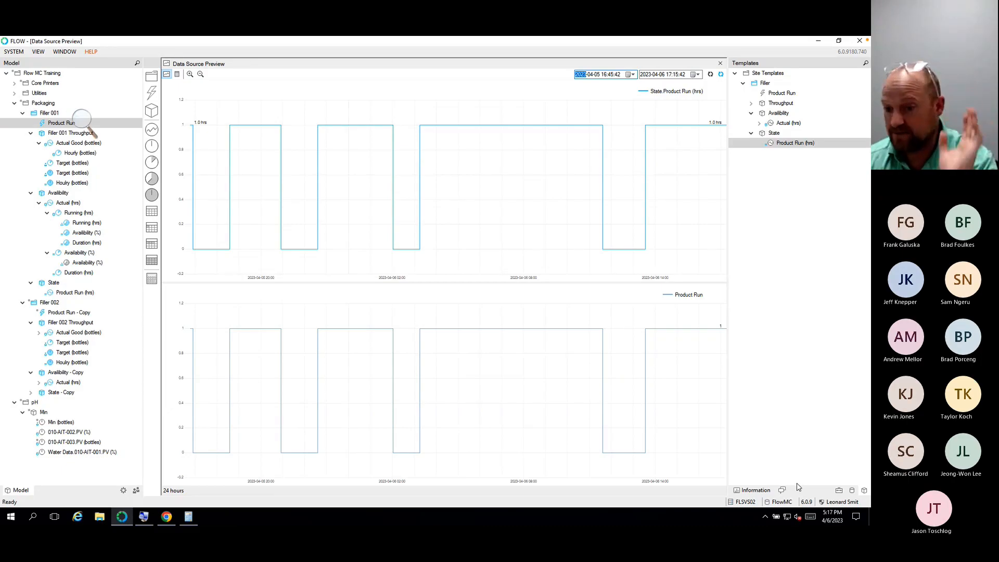
Step: Overlay the FL001.Product tag on the Product Run chart, then close the preview
click(852, 492)
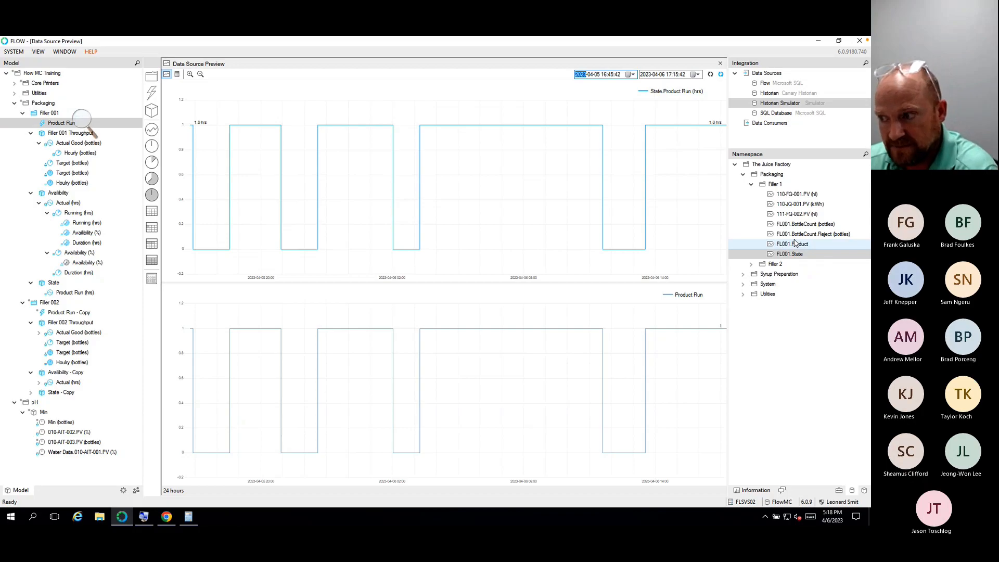
click(774, 245)
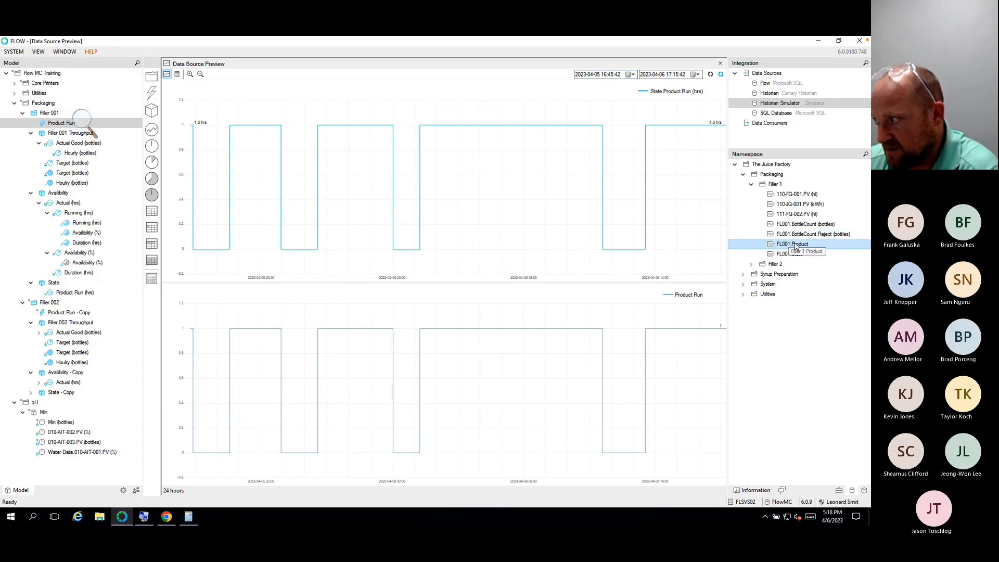
drag(794, 245, 526, 286)
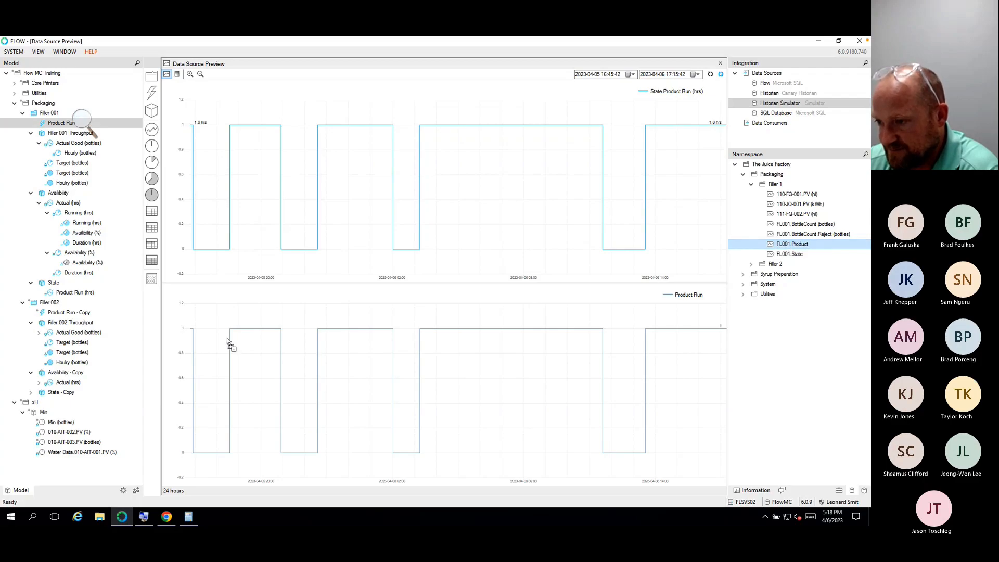
drag(227, 341, 226, 341)
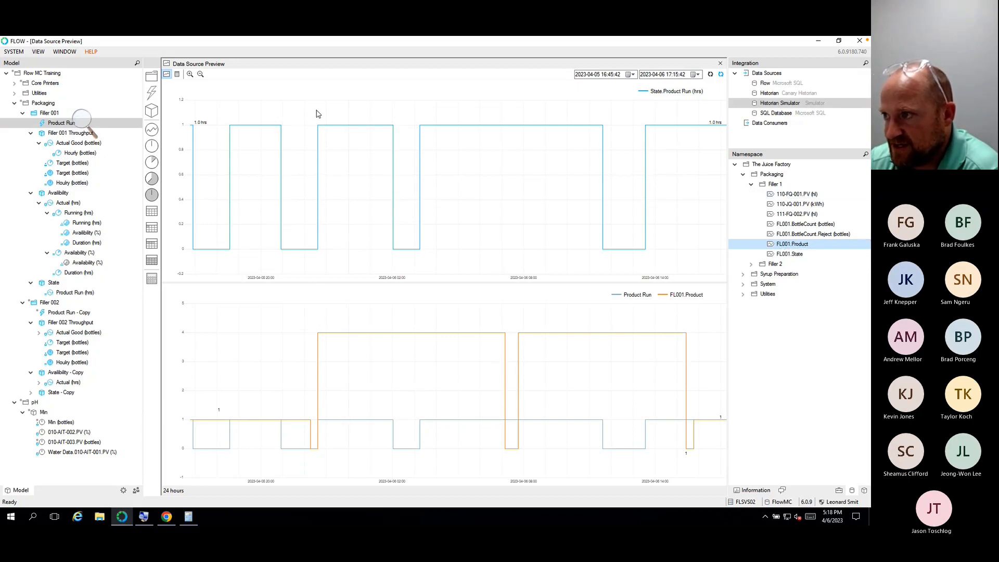
click(720, 63)
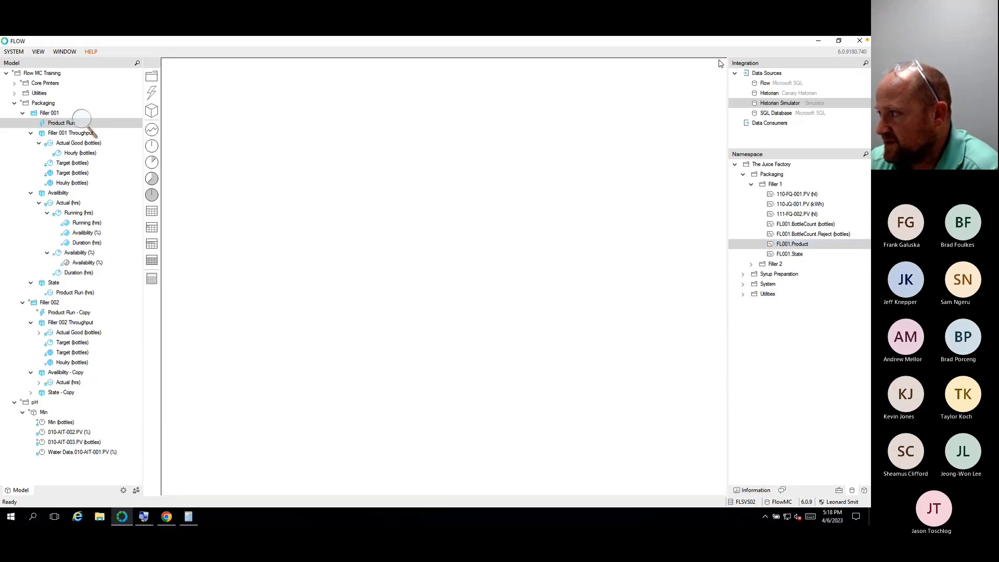
Step: Collapse State and Availibility and add a metric named 'Product' under Filler
click(864, 490)
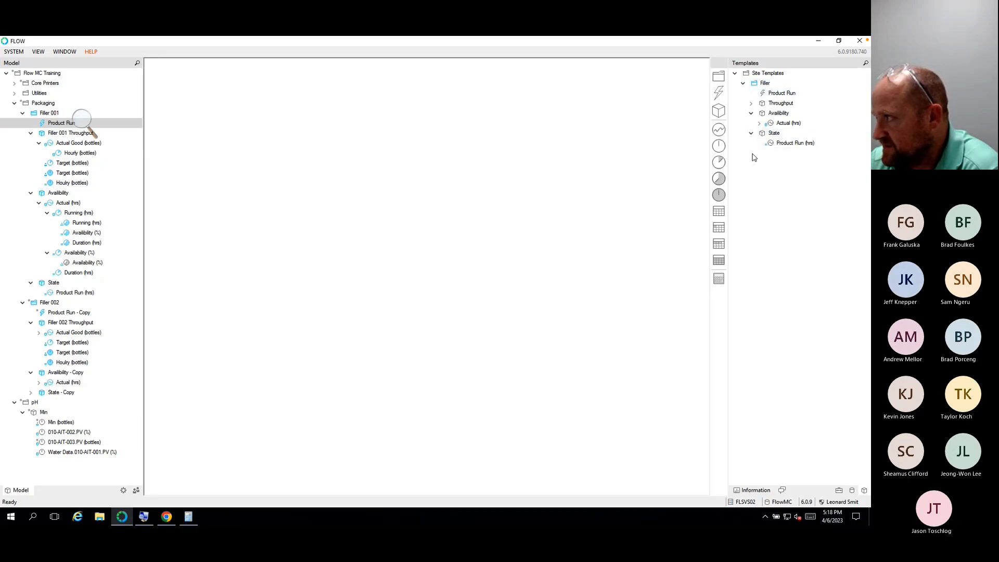
click(751, 134)
click(751, 113)
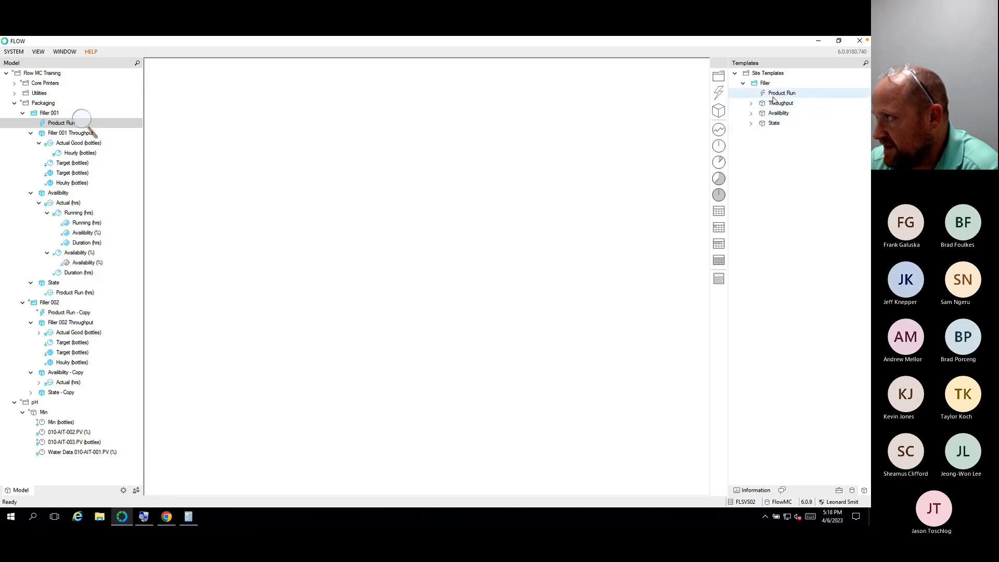
click(716, 119)
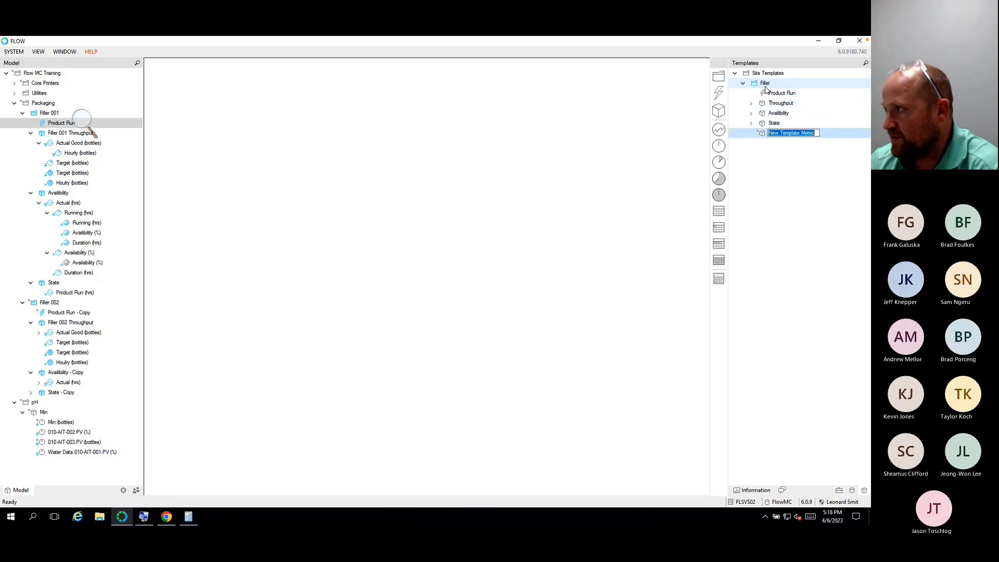
text(Product)
key(Return)
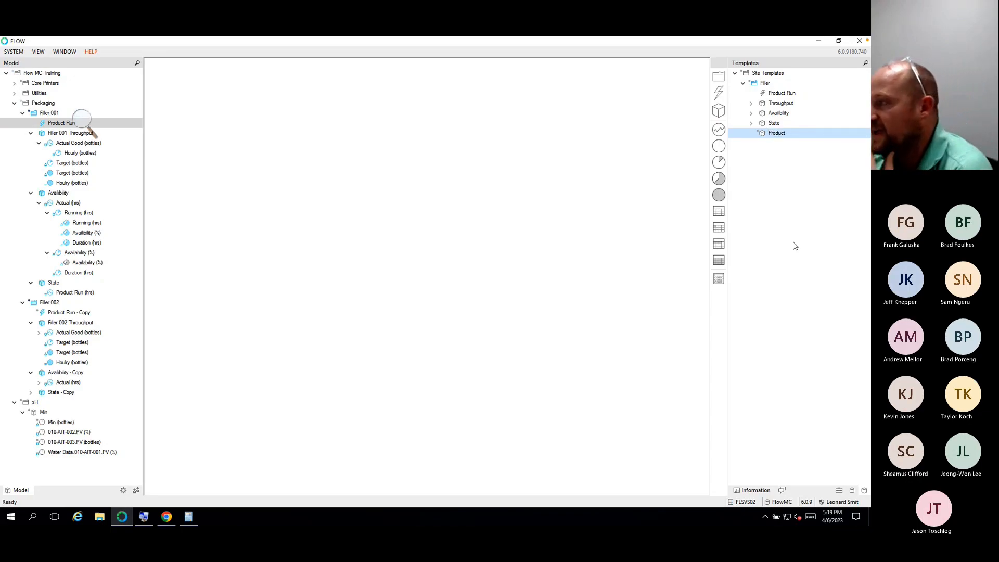
Step: Add a measure under the Product metric and open it for editing
click(720, 131)
click(790, 201)
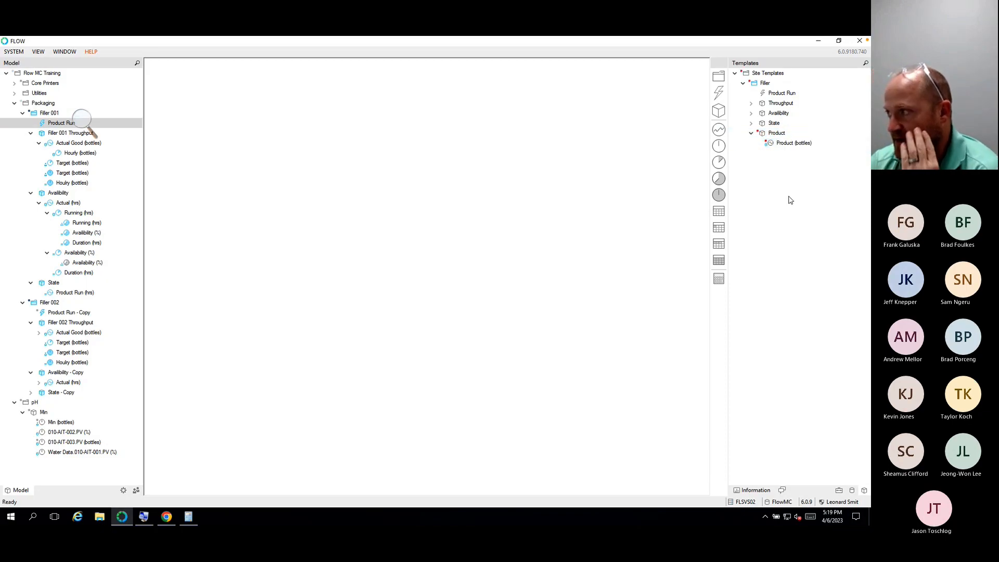
double_click(782, 143)
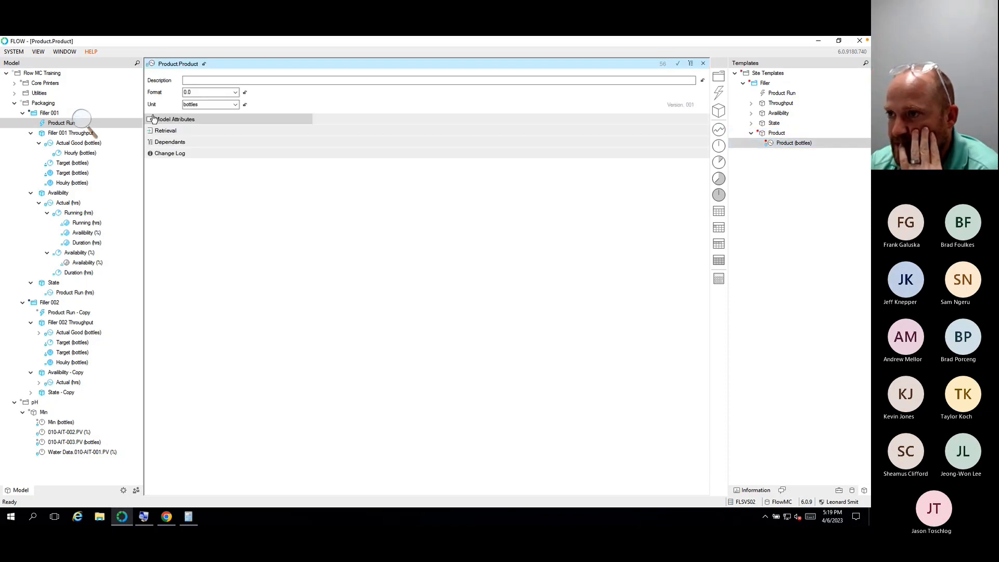
Step: Set the Product measure's unit to sku and its source tag to FL001.Product
double_click(202, 104)
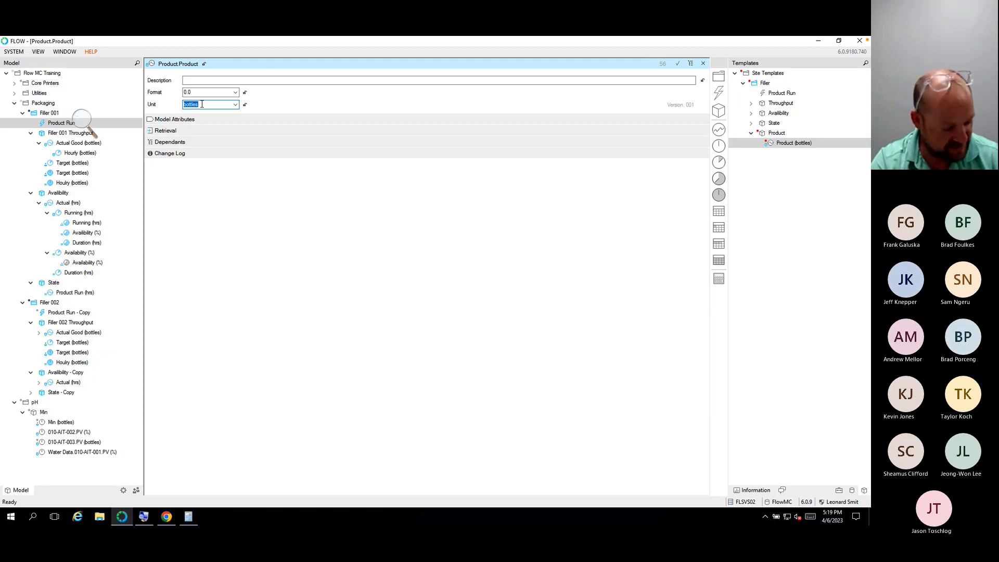
text(sku)
click(172, 131)
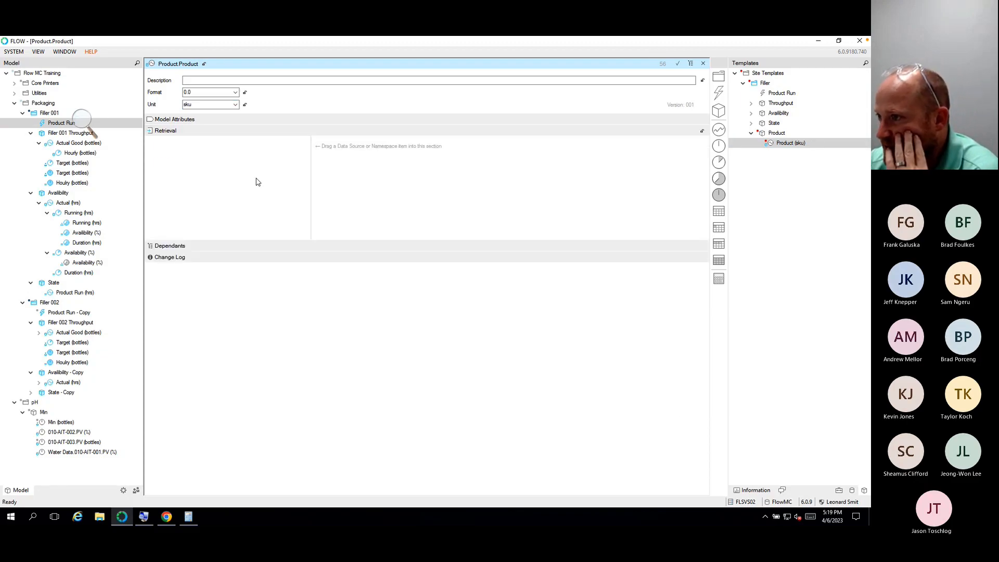
click(852, 492)
drag(805, 246, 212, 172)
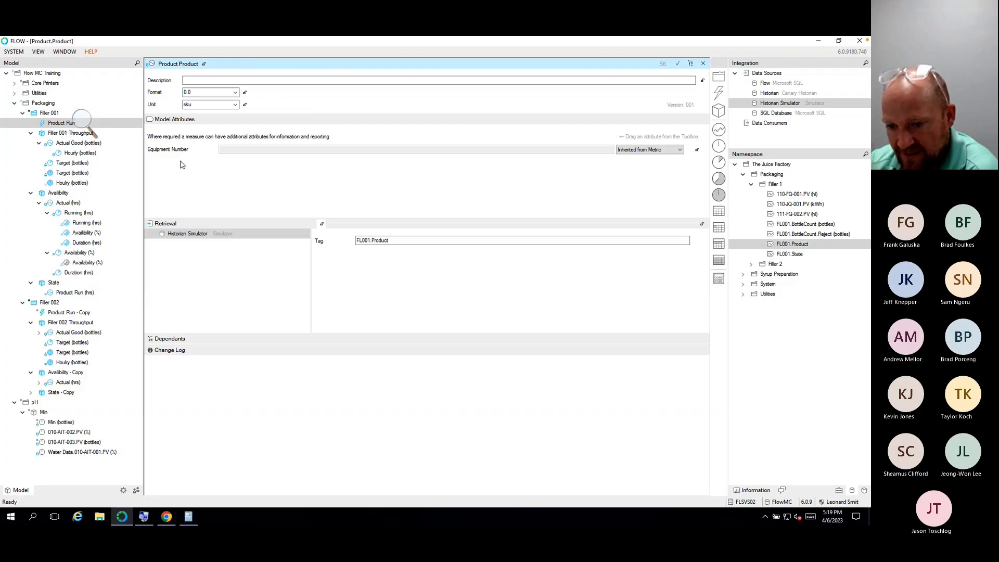
click(190, 121)
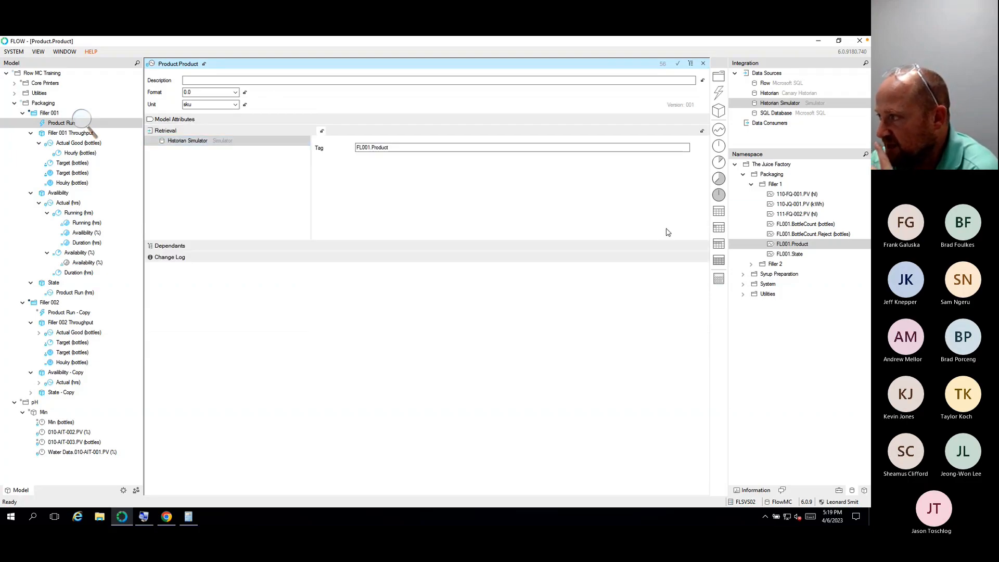
Step: Copy the equipment-number expression from the Availibility Actual template's tag
click(864, 490)
click(751, 124)
click(774, 134)
double_click(778, 113)
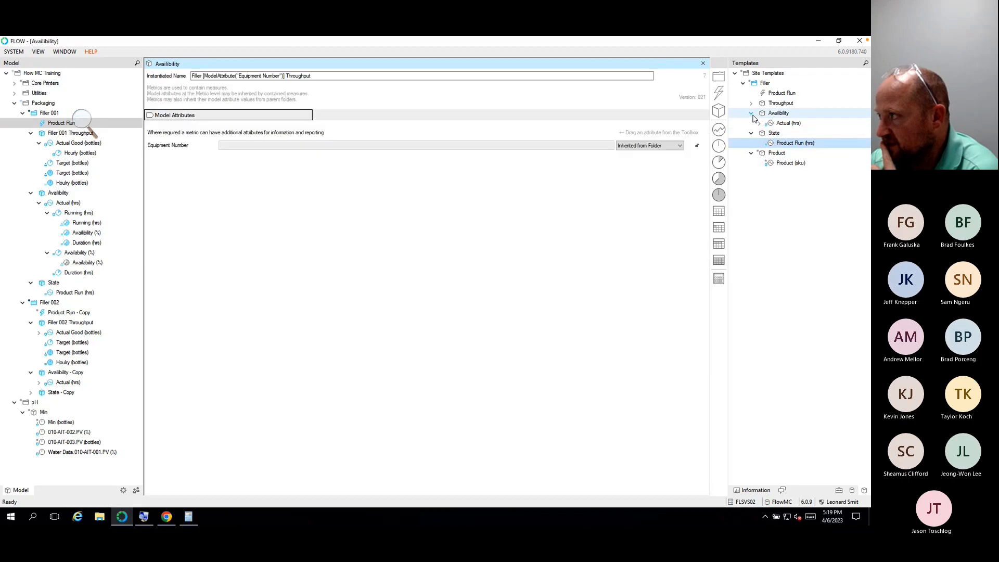
click(787, 123)
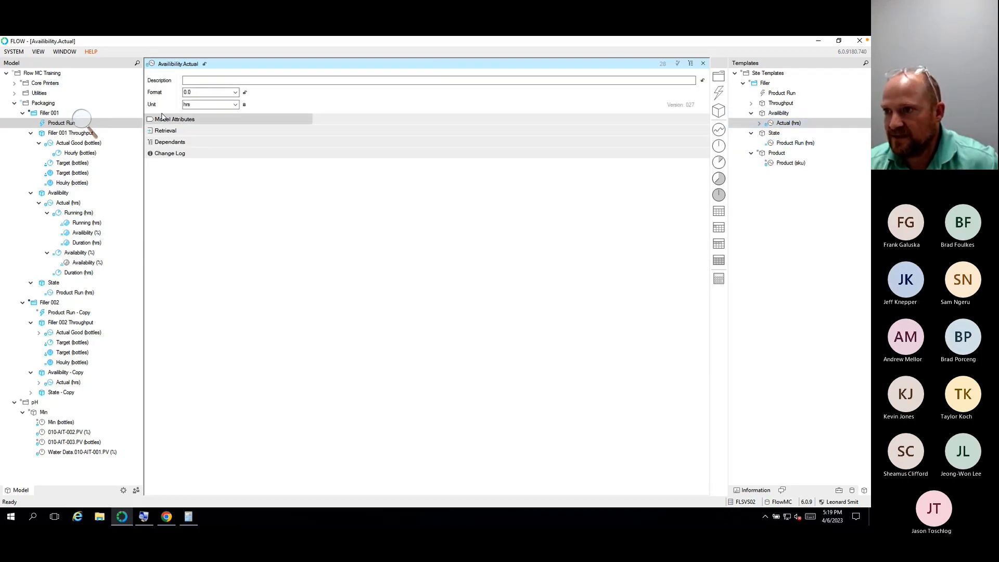
click(439, 148)
drag(444, 148, 336, 153)
key(ctrl+c)
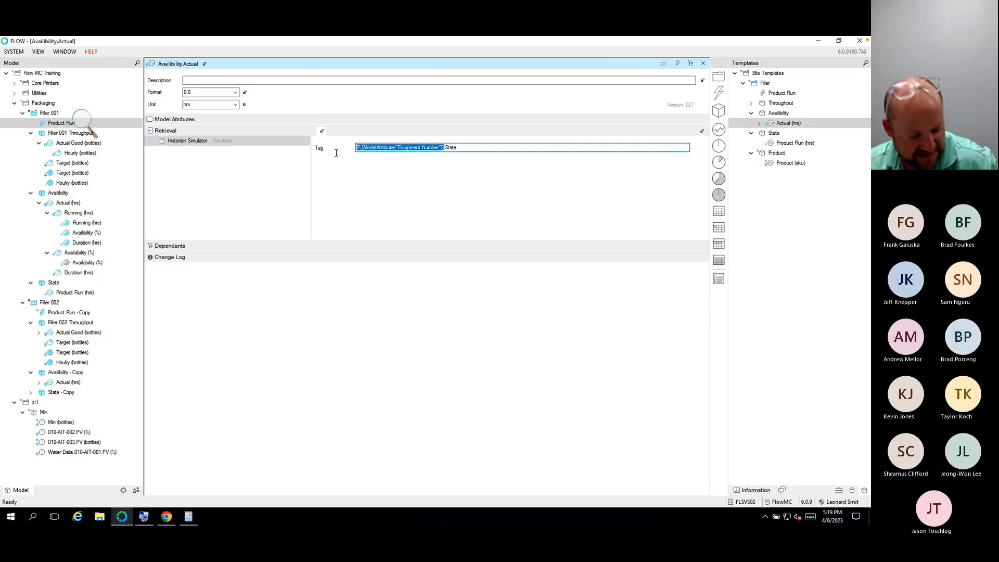
click(703, 63)
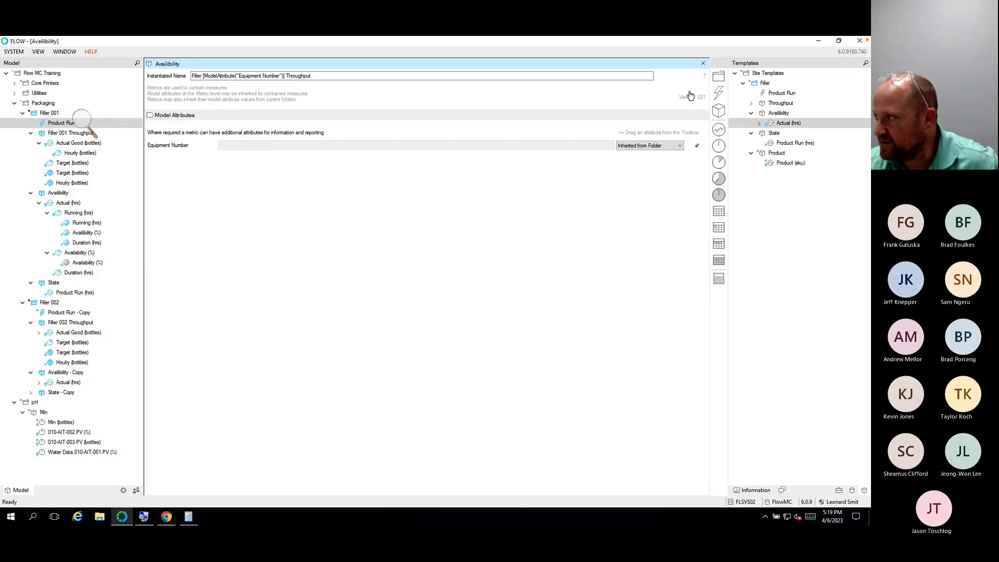
Step: Replace FL001 in the Product (sku) tag with FL[ModelAttribute("Equipment Number")] and save the site templates
click(791, 165)
click(375, 147)
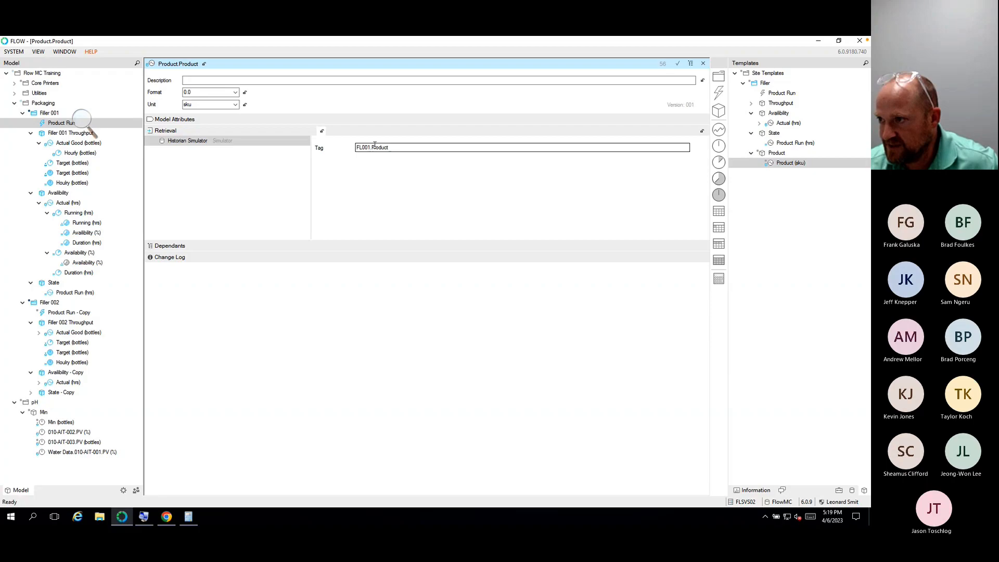
drag(370, 148, 364, 148)
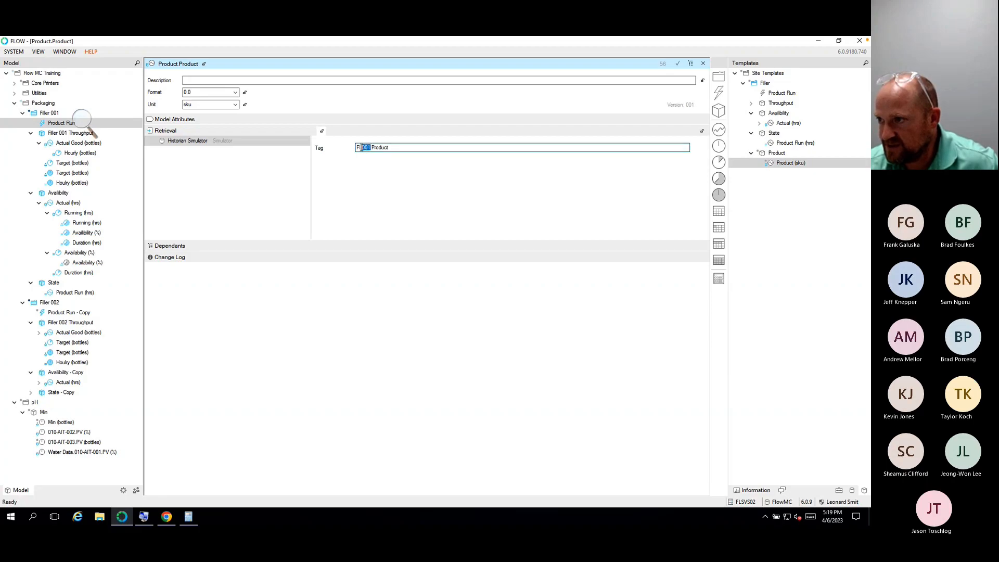
key(ctrl+v)
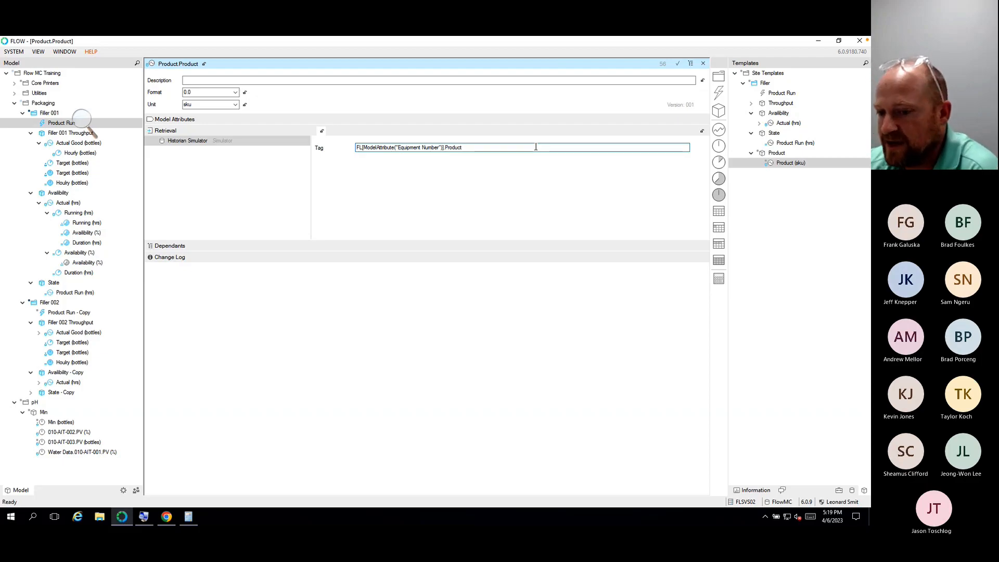
click(703, 64)
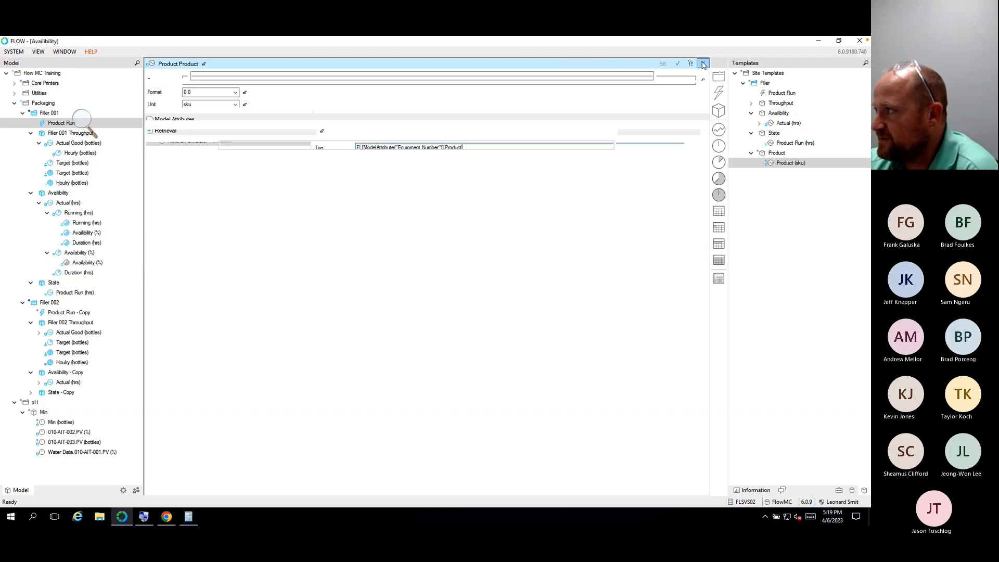
right_click(757, 75)
click(781, 81)
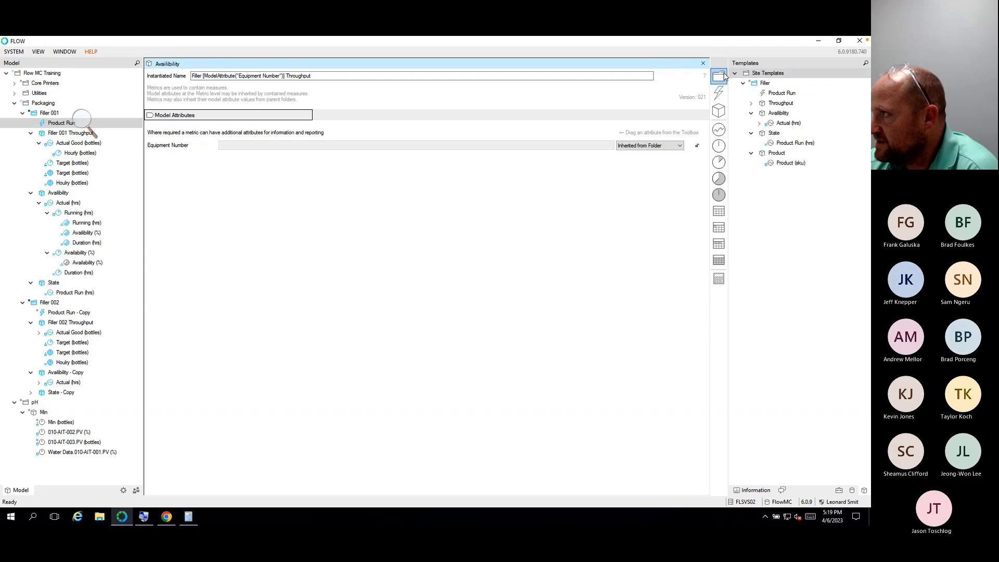
Step: Add a new attribute named 'Product' to the Product Run event template
double_click(782, 94)
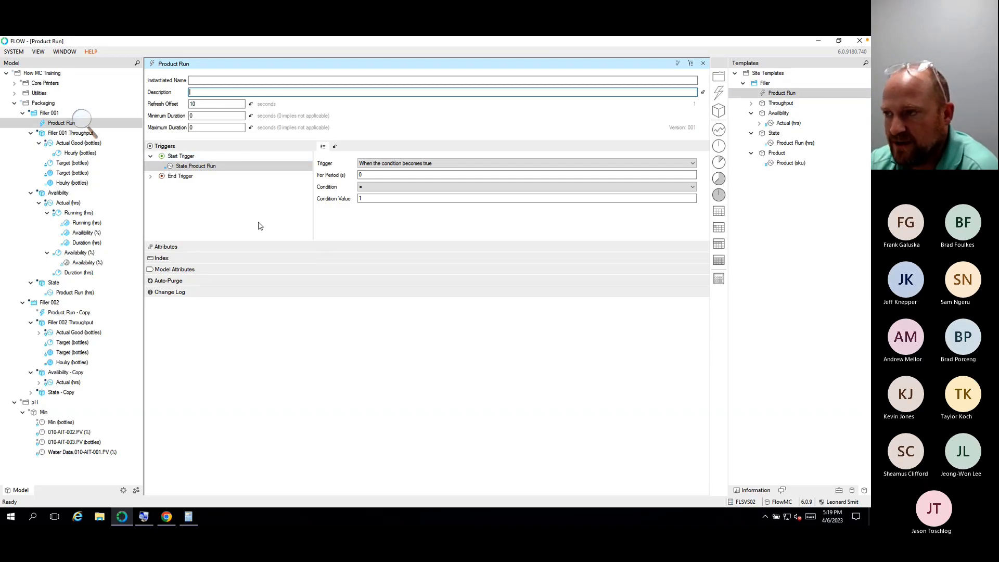
click(156, 247)
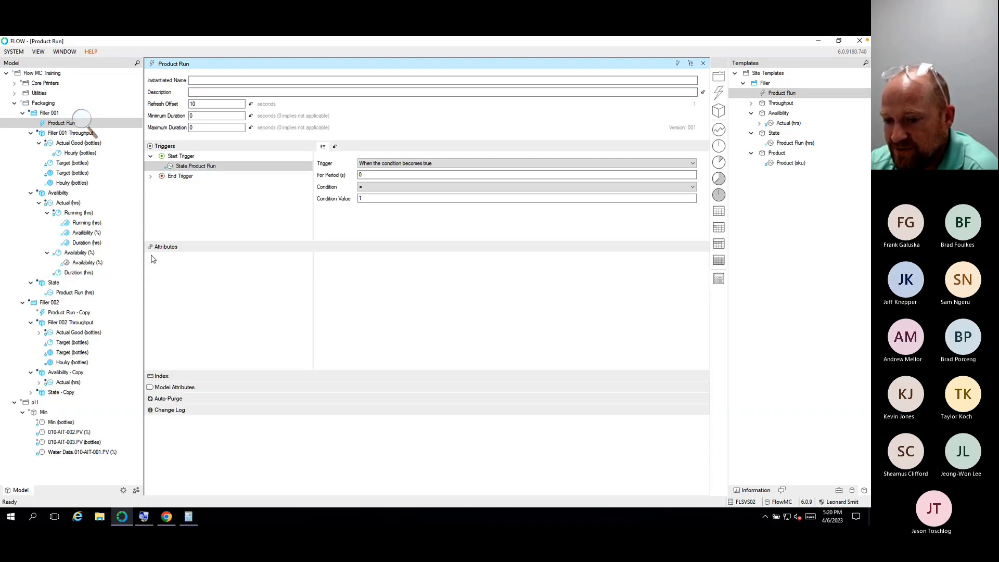
right_click(175, 272)
mouse_move(245, 274)
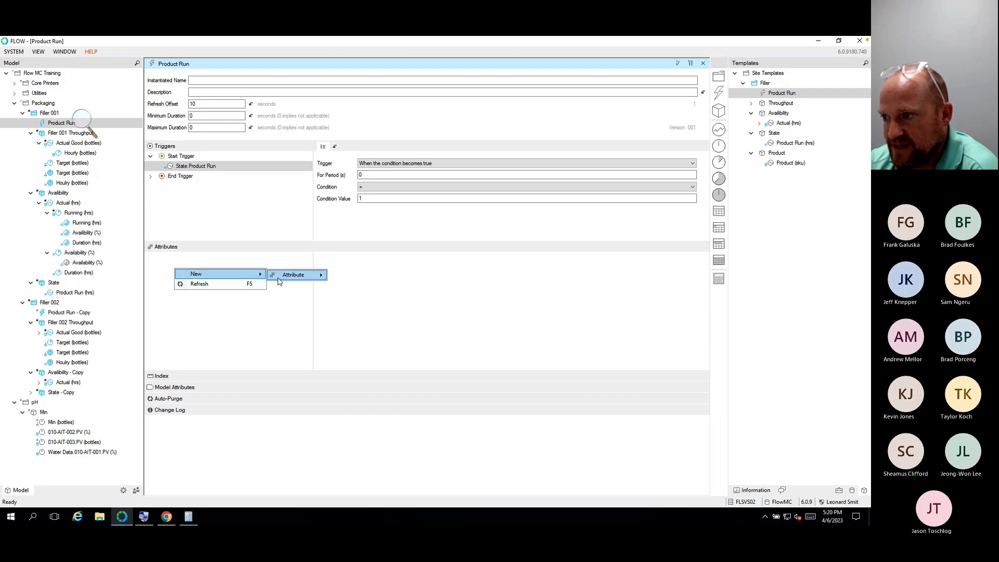
mouse_move(294, 279)
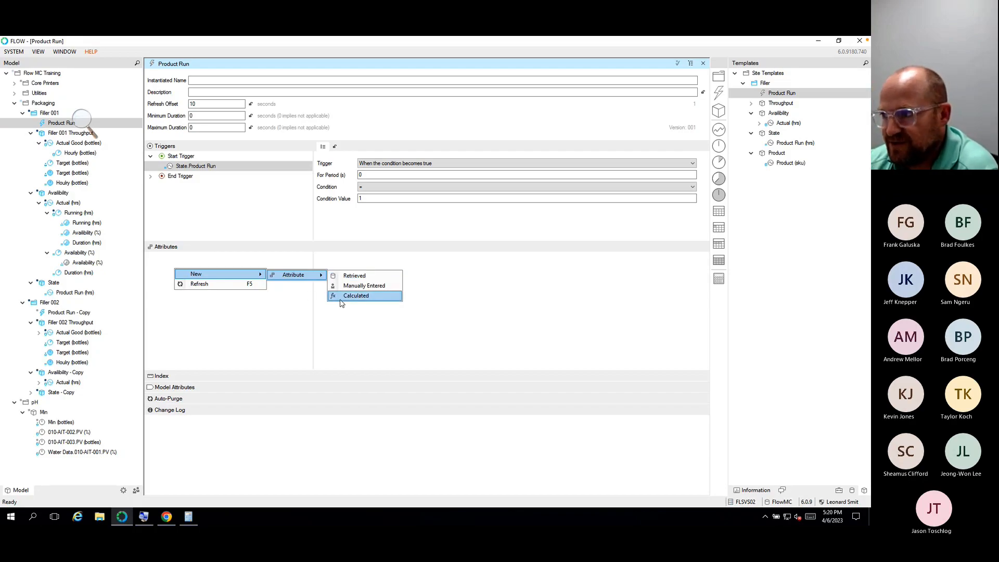
click(366, 276)
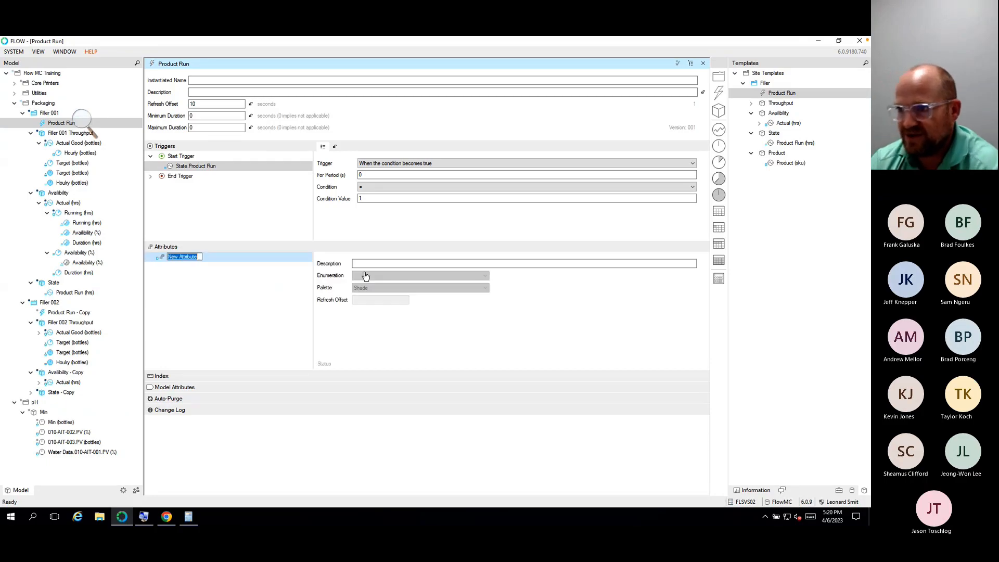
text(Product)
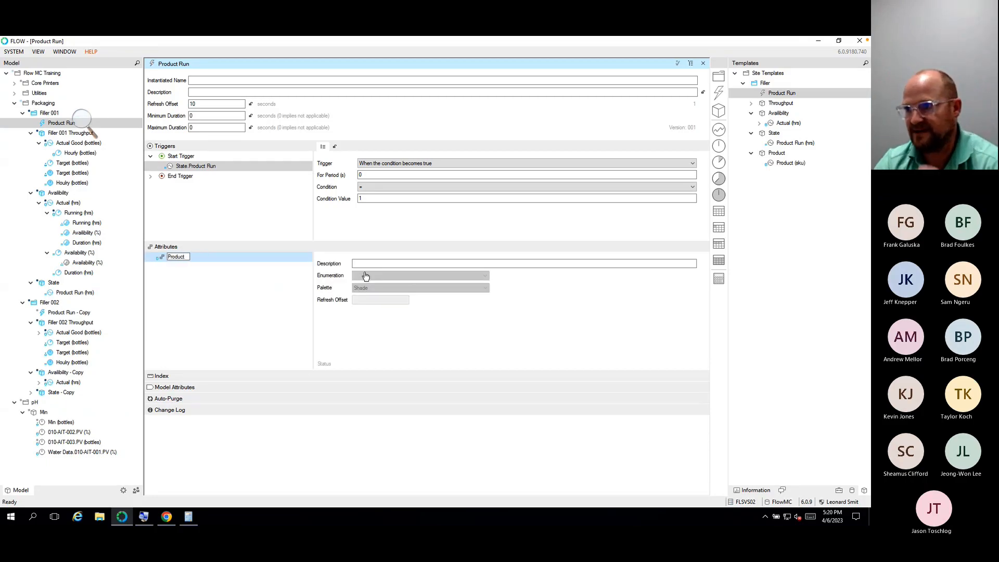
click(237, 316)
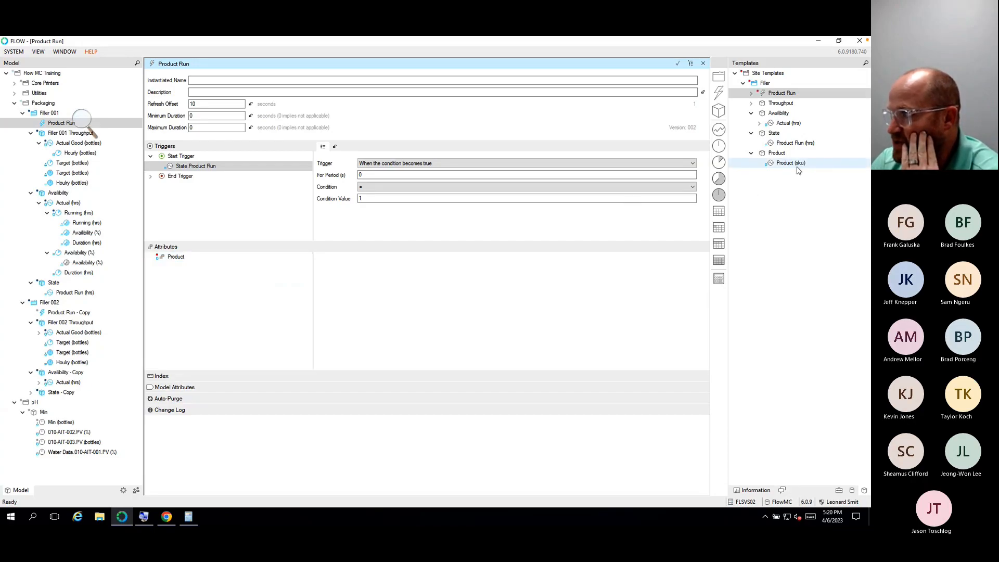
Step: Link the Product (sku) measure to the Product attribute and close the editor
drag(789, 166, 176, 262)
click(200, 306)
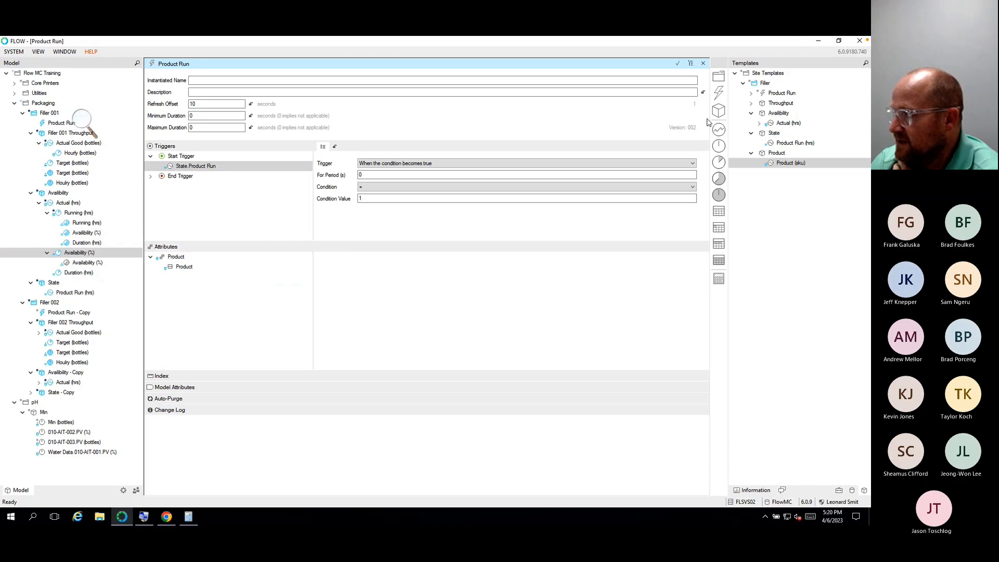
click(703, 63)
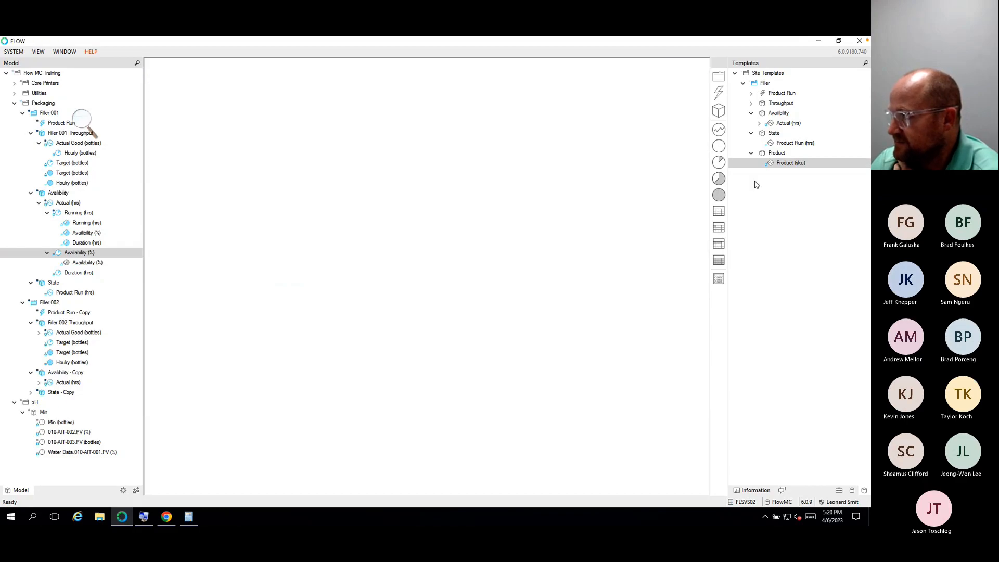
Step: Push template updates through the Packaging model and open Filler 001's Product Run event attributes
right_click(34, 104)
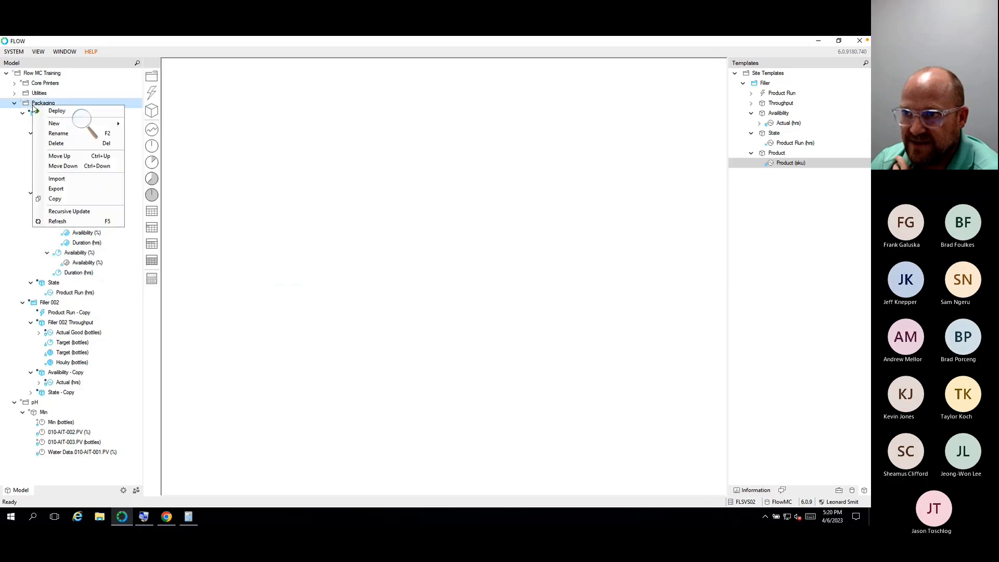
click(50, 210)
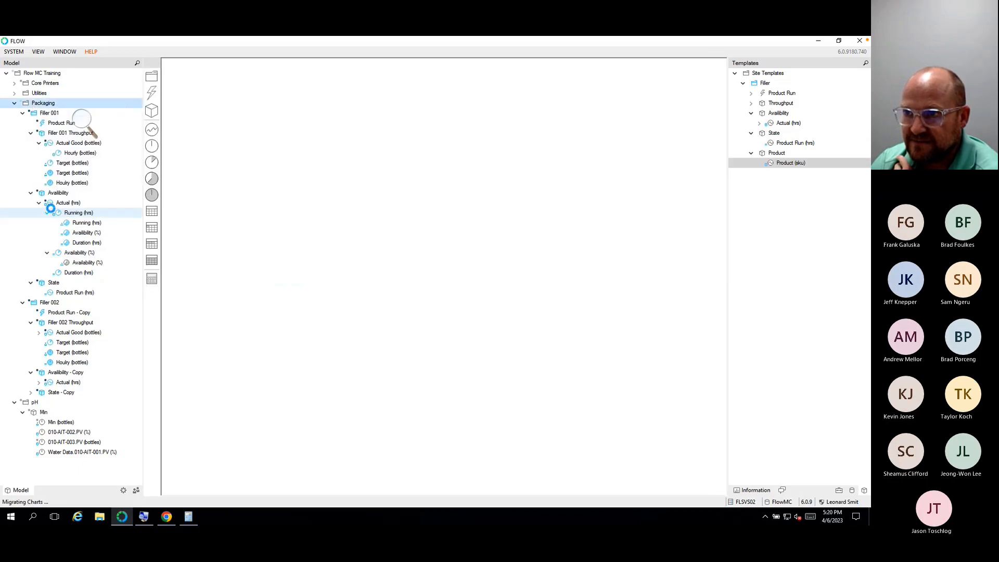
click(31, 123)
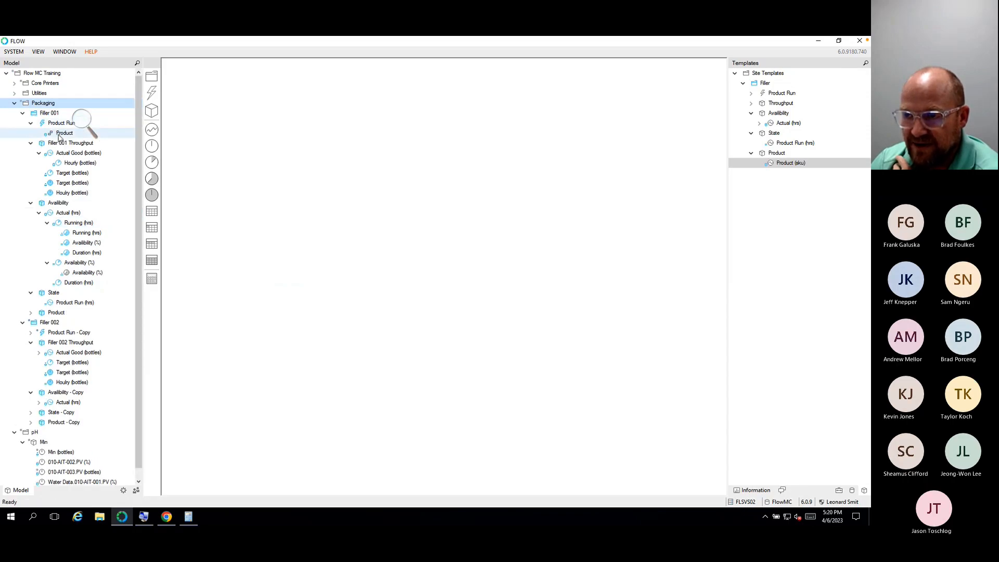
click(56, 125)
double_click(56, 125)
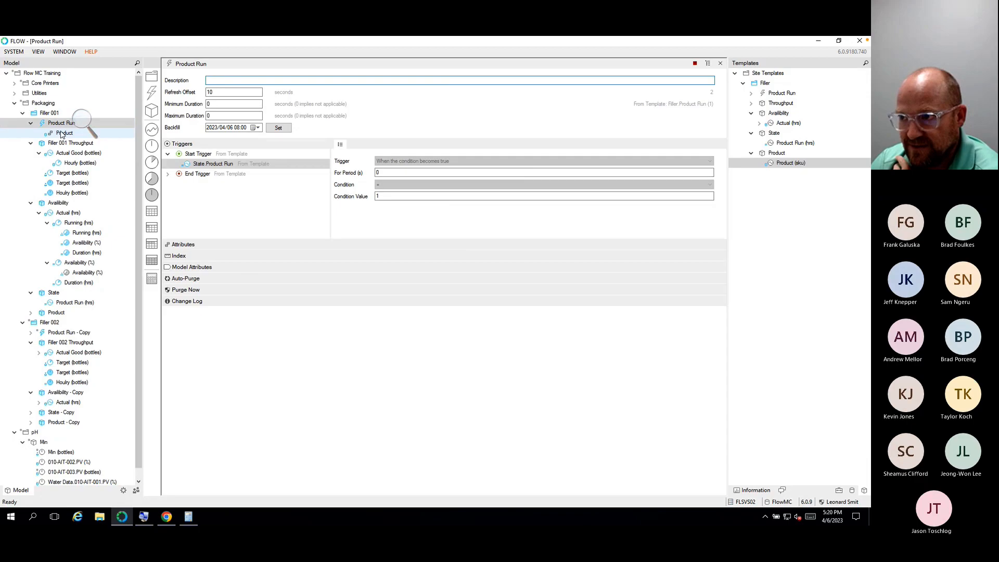
click(182, 245)
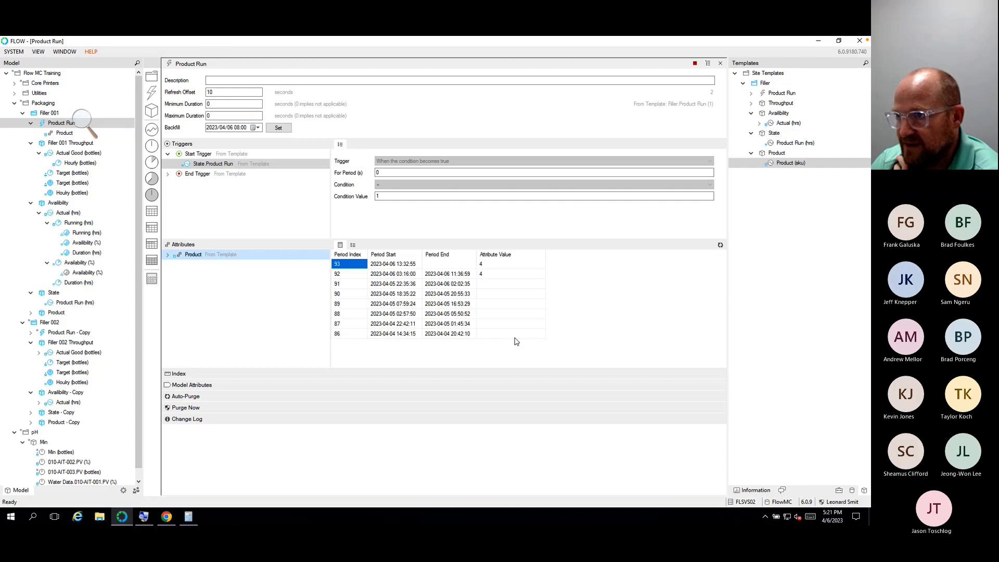
Step: Move the monitoring start date back to March and backfill the Product attribute
click(37, 53)
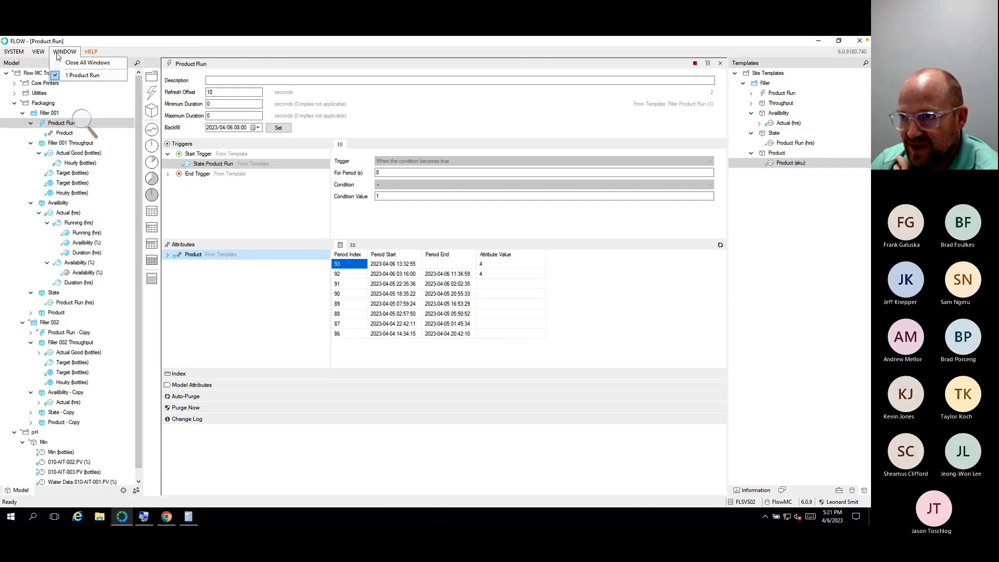
click(50, 62)
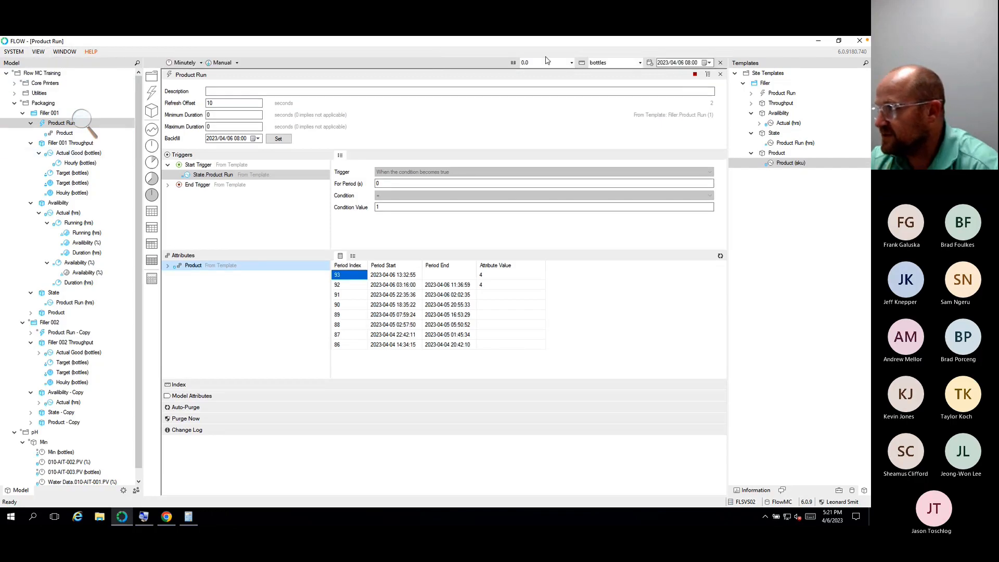
click(674, 62)
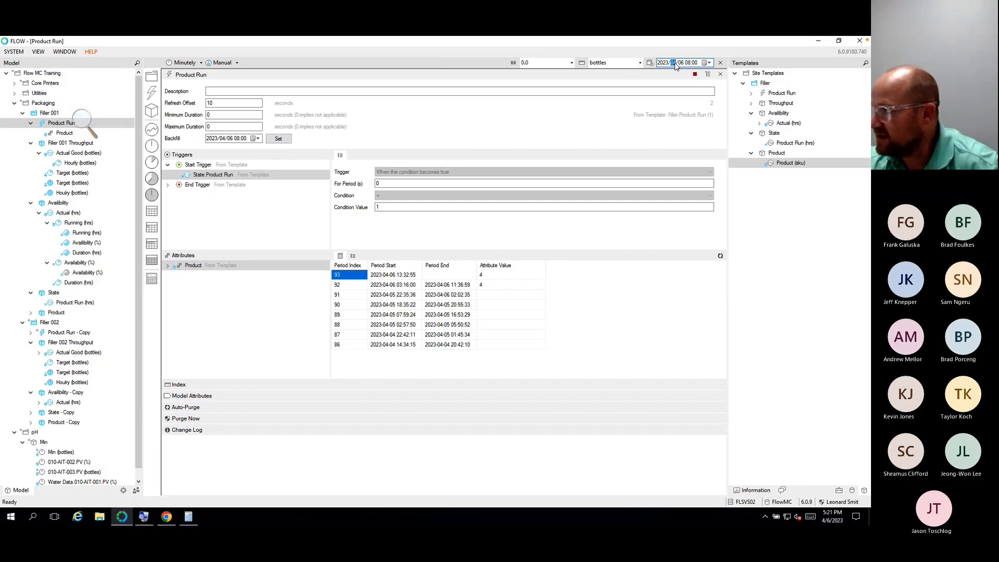
key(Down)
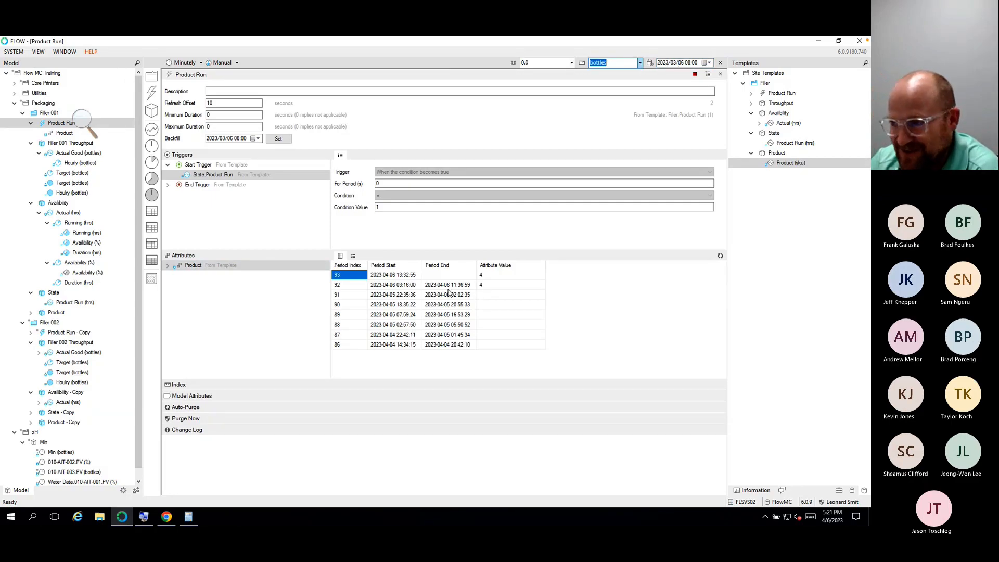
right_click(193, 266)
click(211, 272)
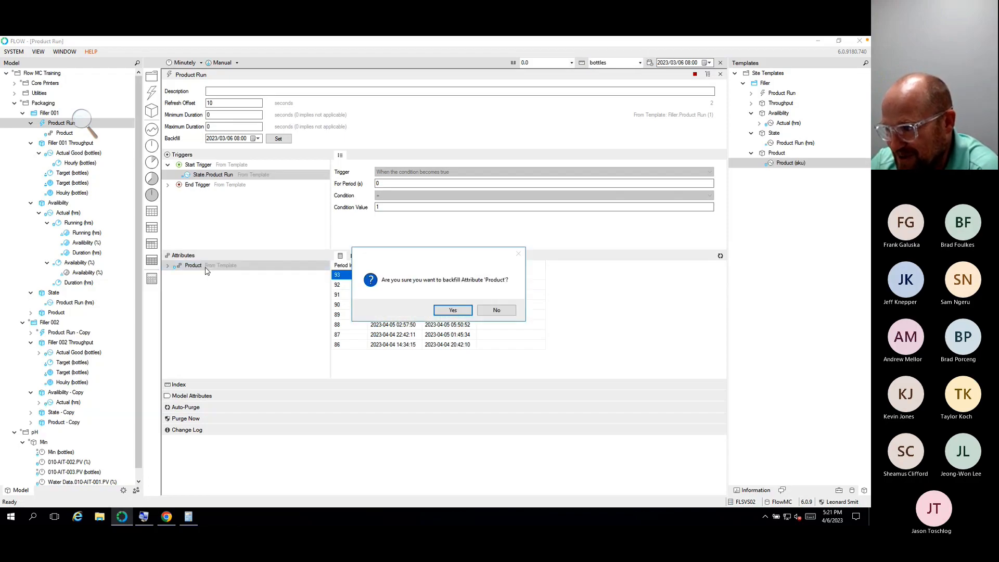
click(462, 316)
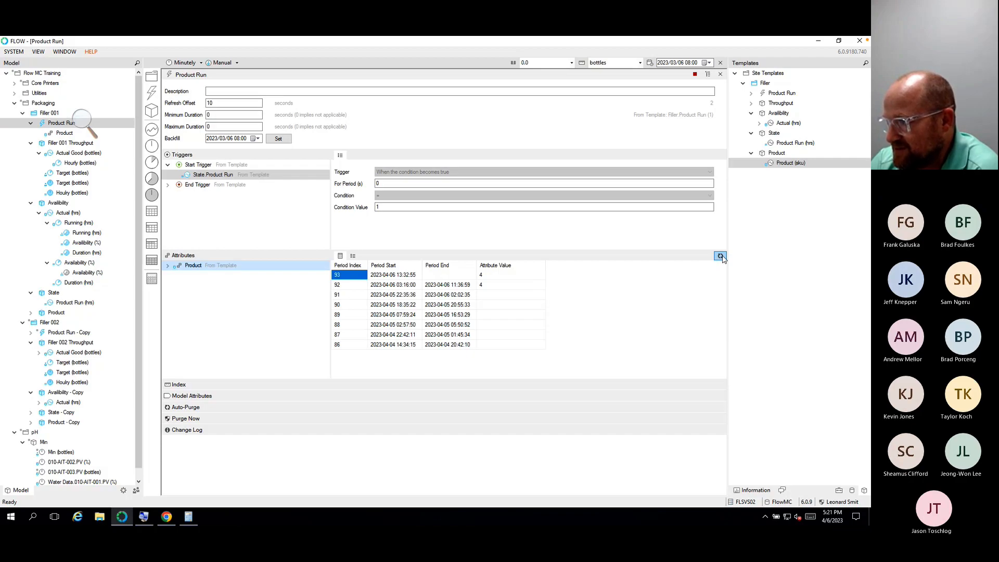
Step: Review Product Run periods 86, 88 and 89, then switch to the Excel KPI workbook
click(480, 346)
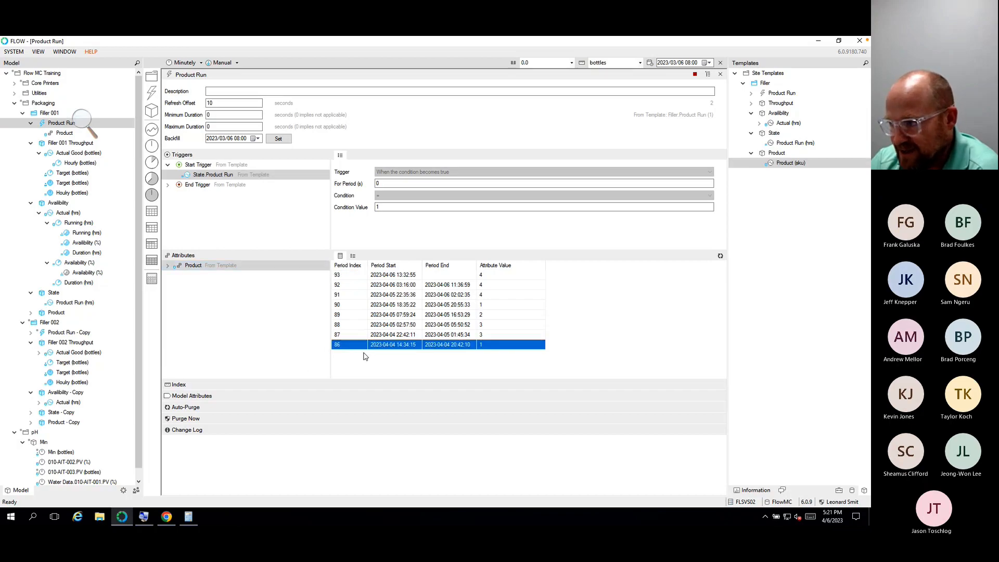
drag(490, 335, 376, 316)
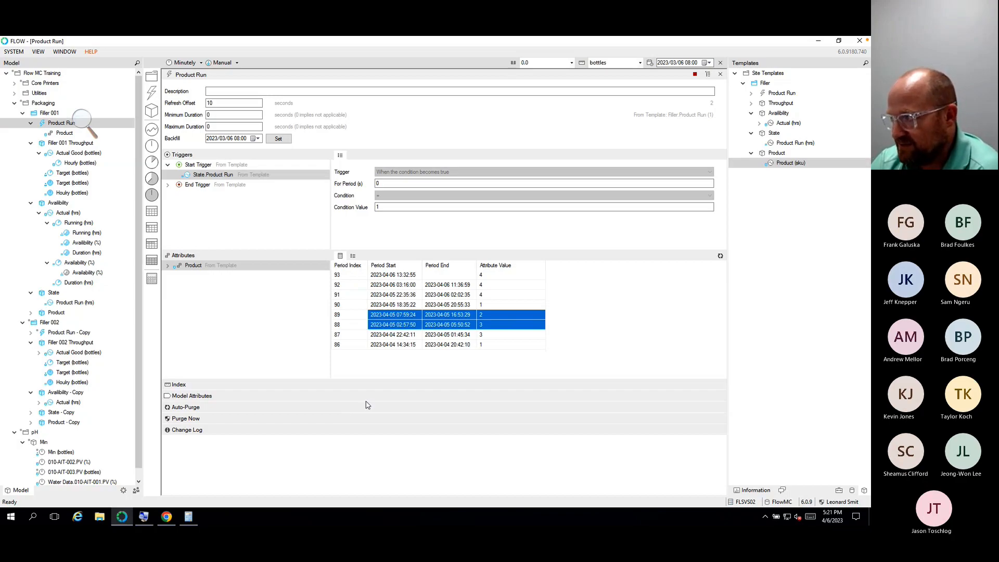
key(ctrl+Left)
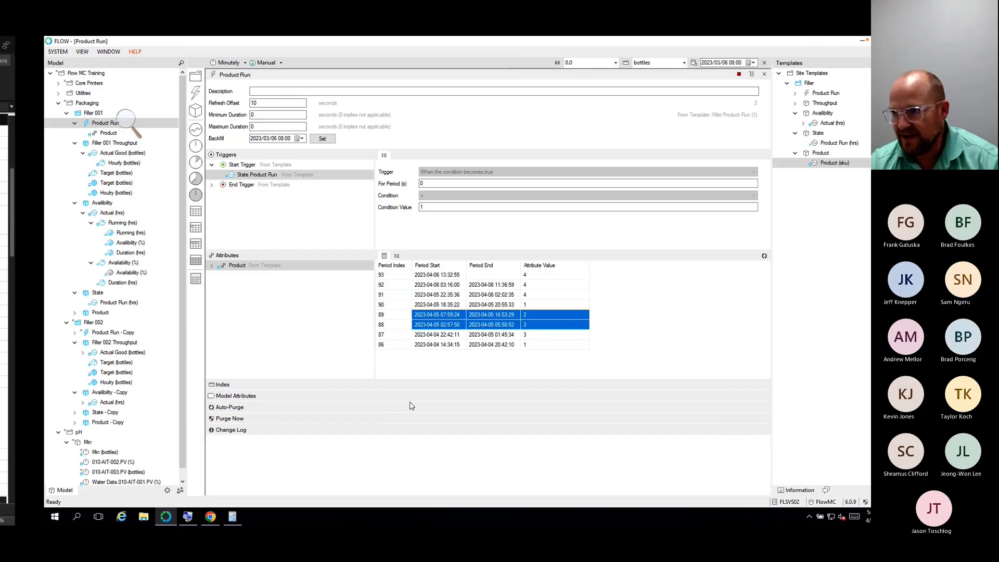
Step: Check the Good Production per Product definition in cell E29, then return to Flow
drag(271, 500, 18, 509)
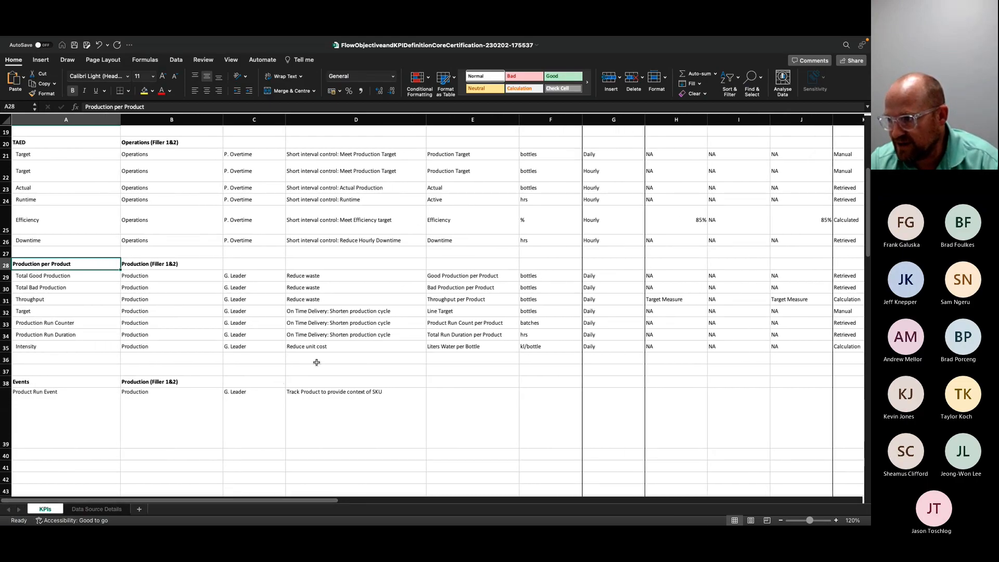
click(448, 278)
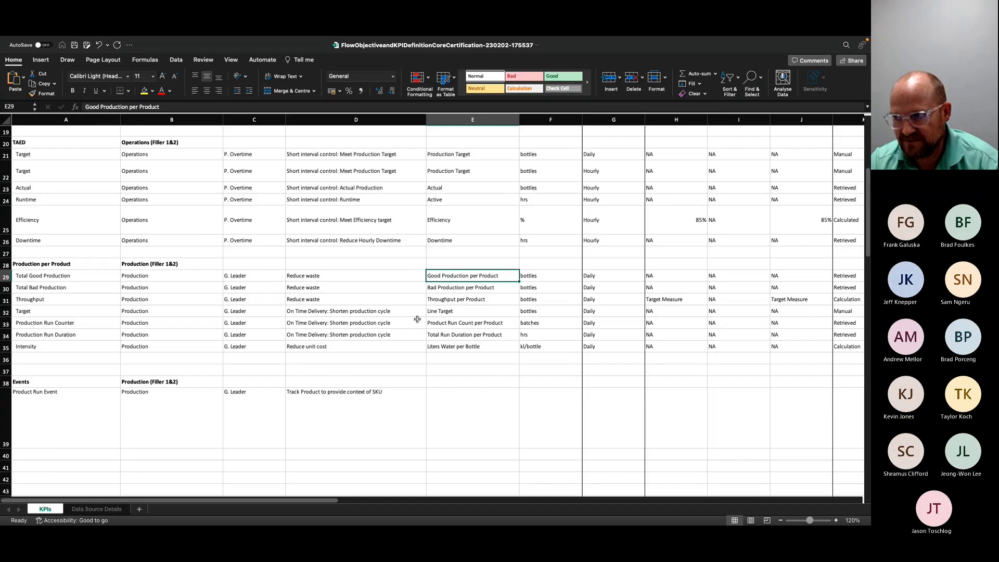
key(ctrl+Right)
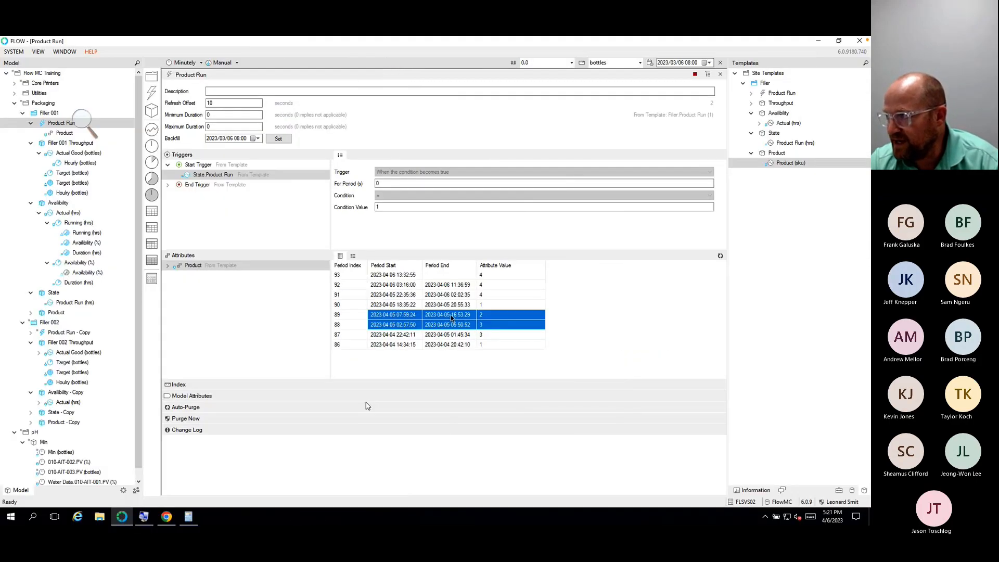
Step: Open the Throughput Actual Good Hourly template and add Product Run as a context
click(752, 103)
double_click(794, 115)
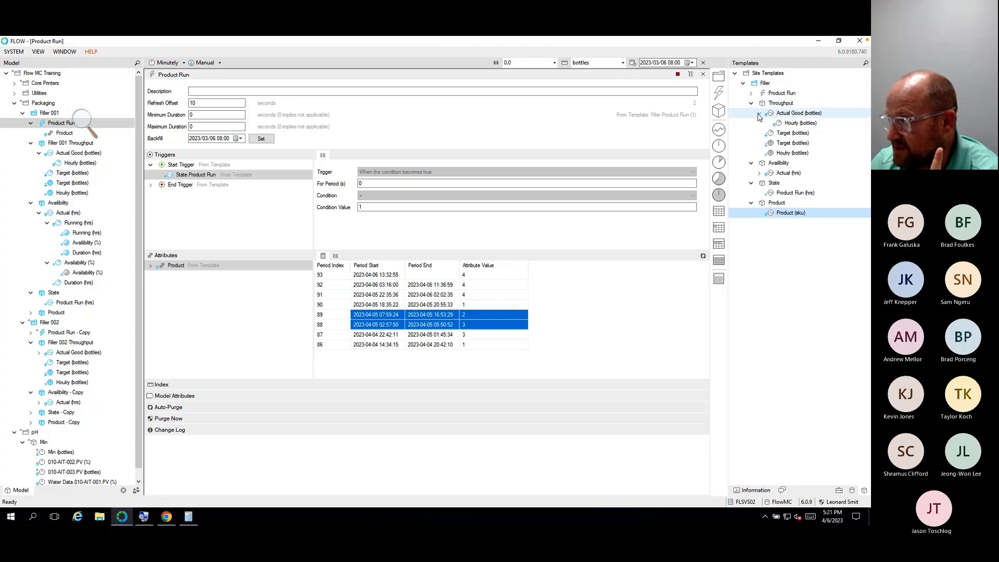
double_click(805, 125)
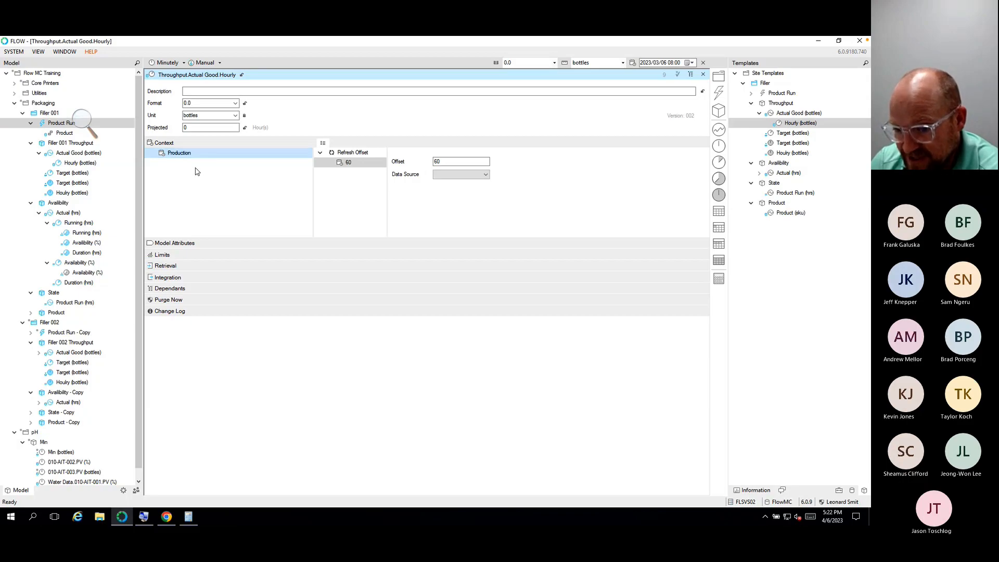
drag(783, 105, 189, 178)
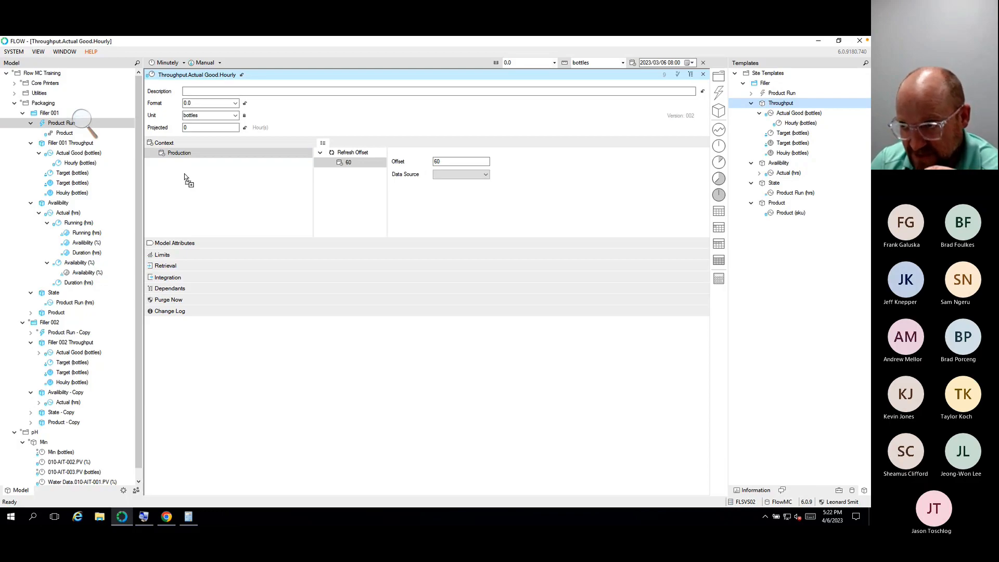
drag(184, 176, 184, 176)
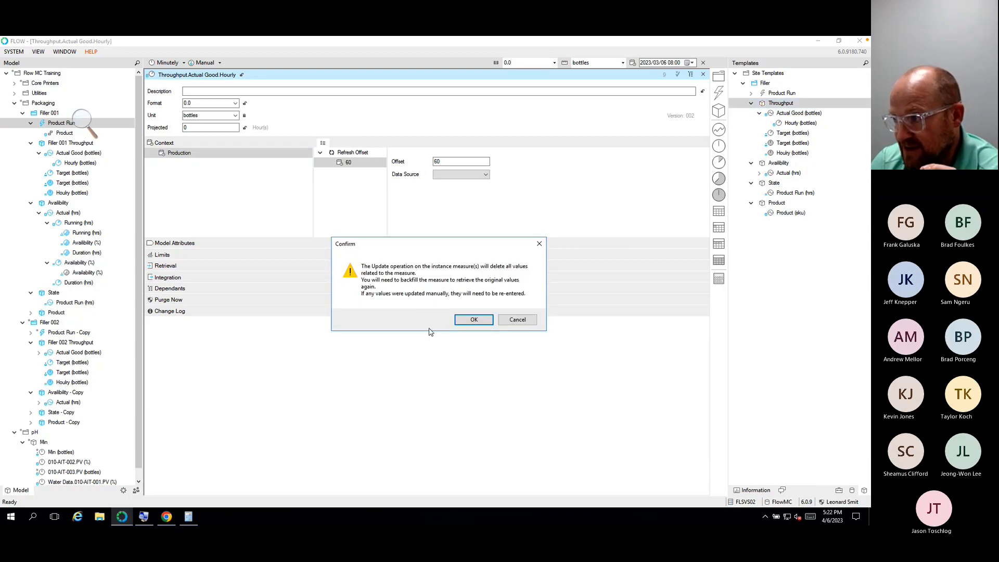
click(489, 324)
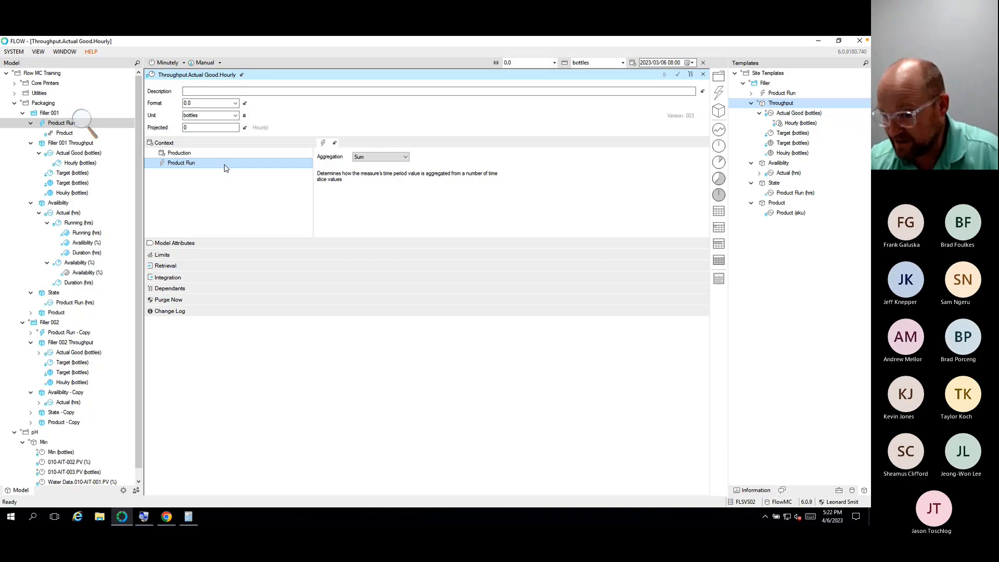
Step: Add Product Run's Product attribute under the Product Run context
click(751, 93)
click(783, 104)
drag(780, 104, 177, 167)
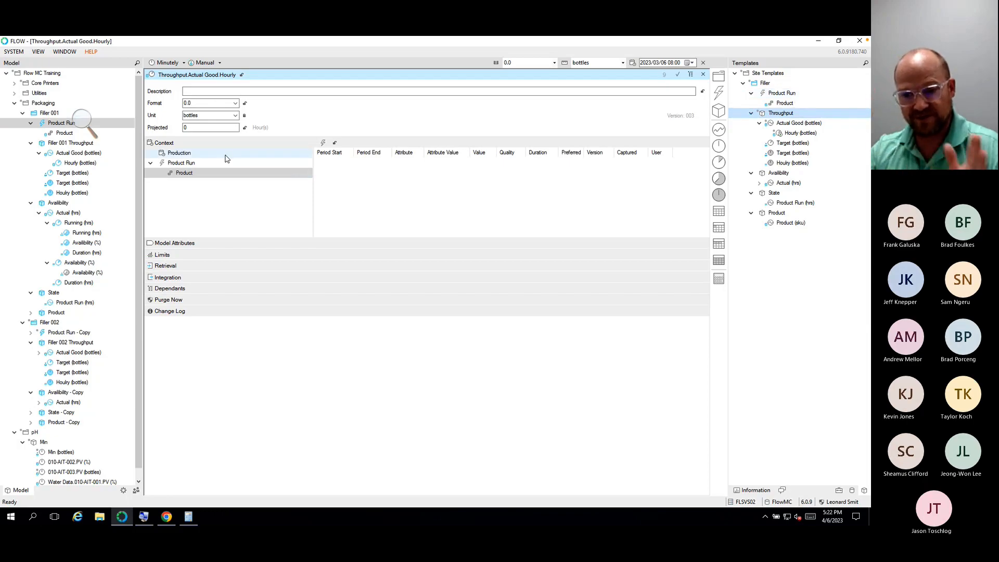
Step: Release the updated Filler template and update the Filler 001 model from it
click(232, 173)
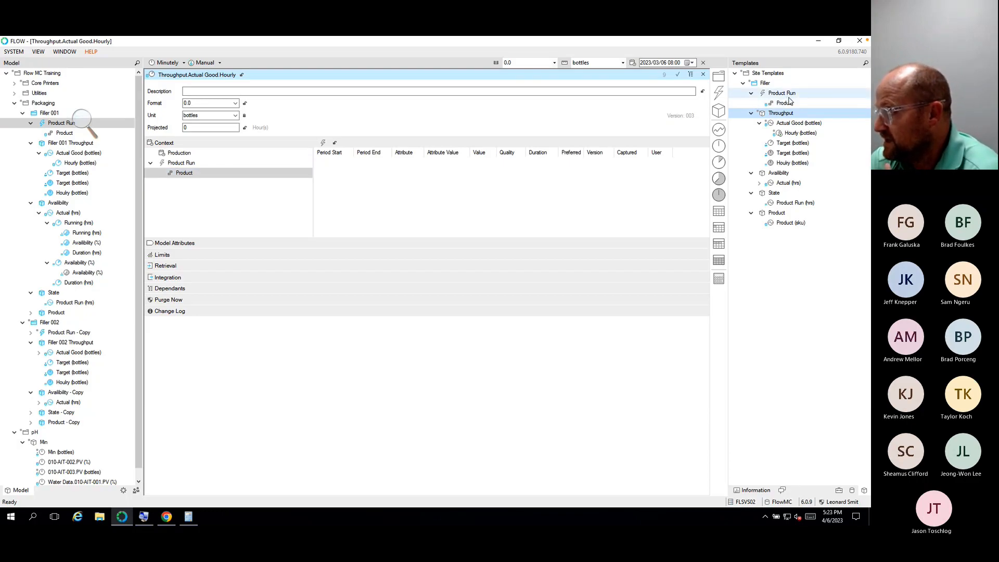
right_click(767, 84)
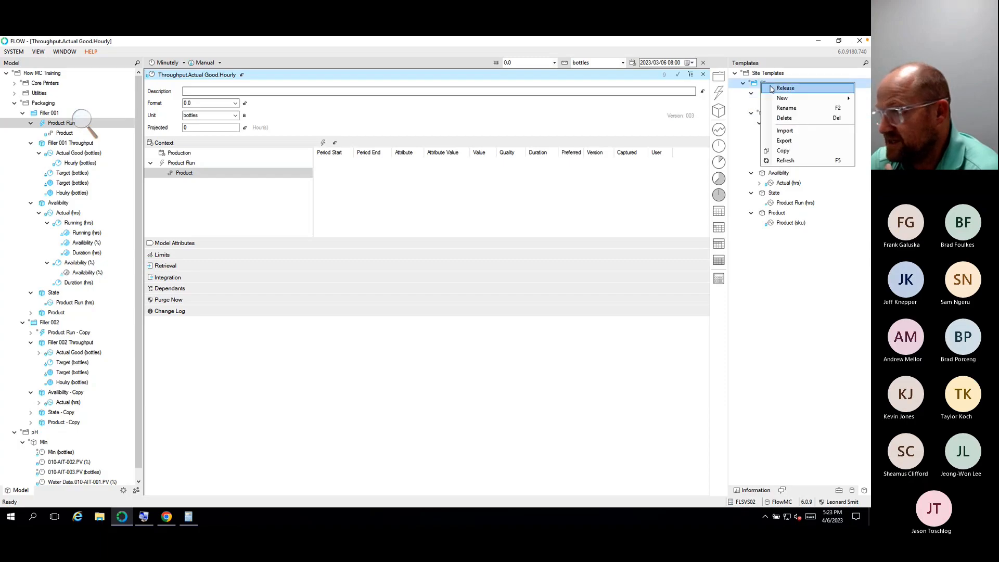
click(769, 84)
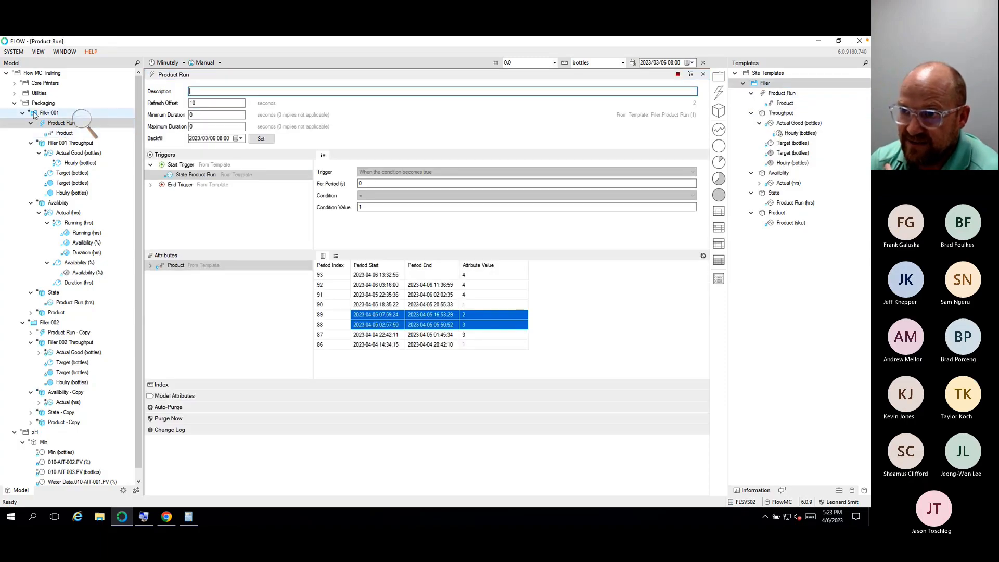
right_click(37, 114)
click(58, 218)
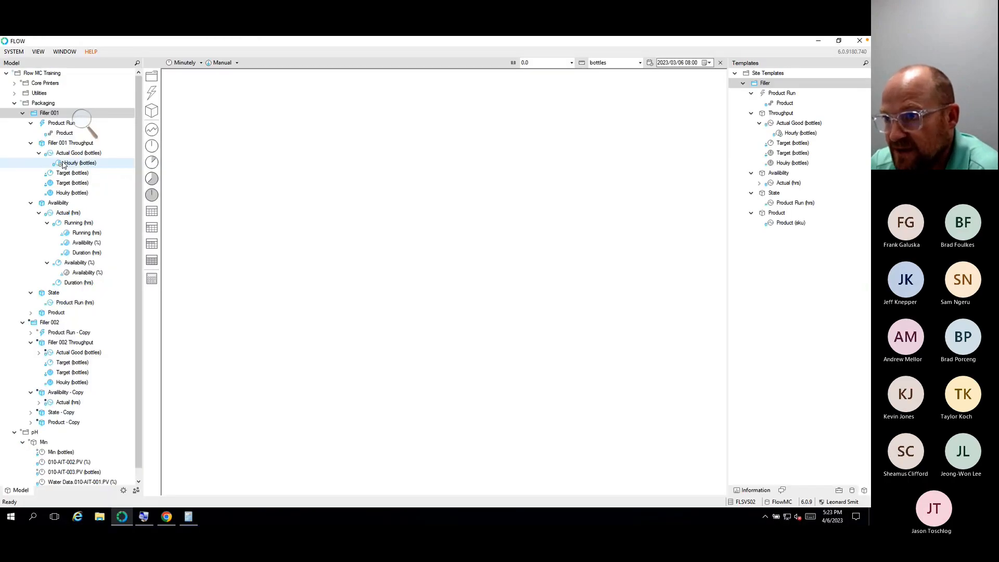
Step: Show Filler 001's Actual Good Hourly values as a table and inspect the Product-tagged hourly rows
double_click(63, 164)
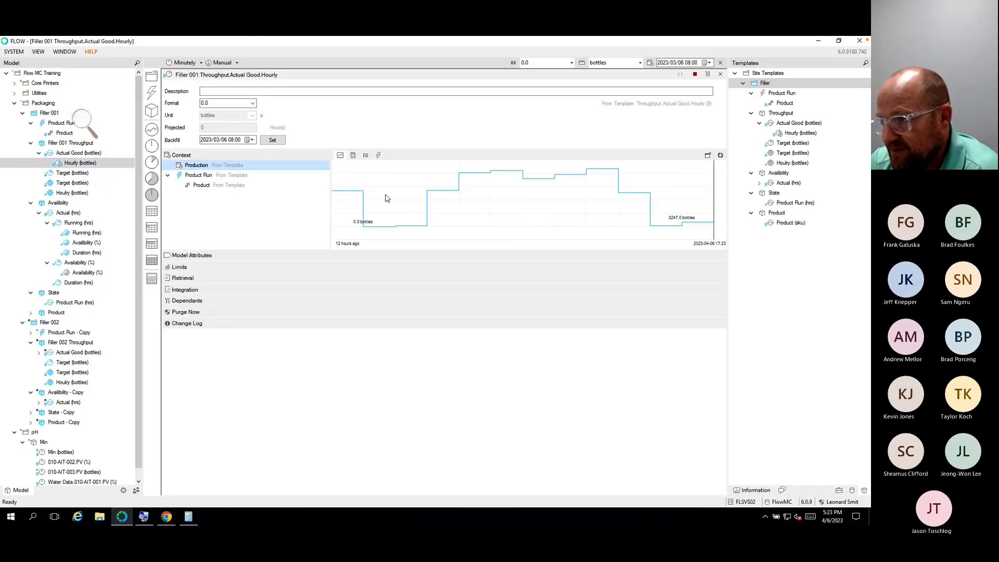
click(352, 155)
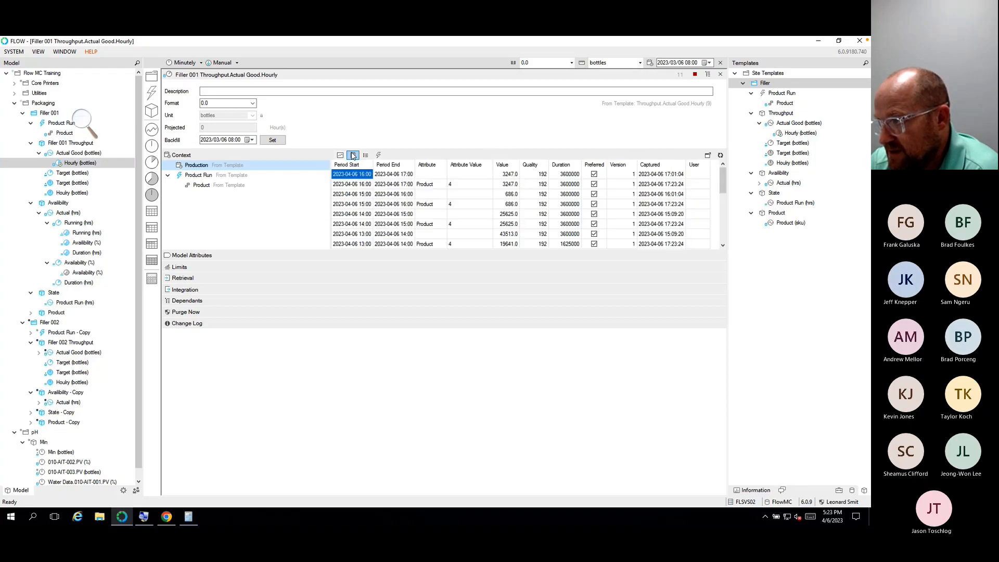
click(498, 186)
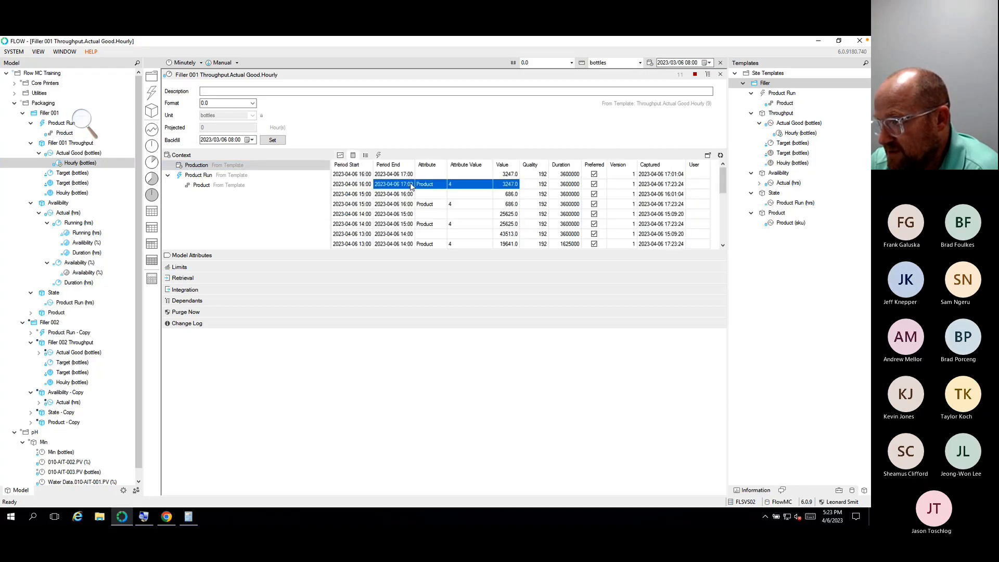
click(525, 205)
scroll(472, 223, down, 5)
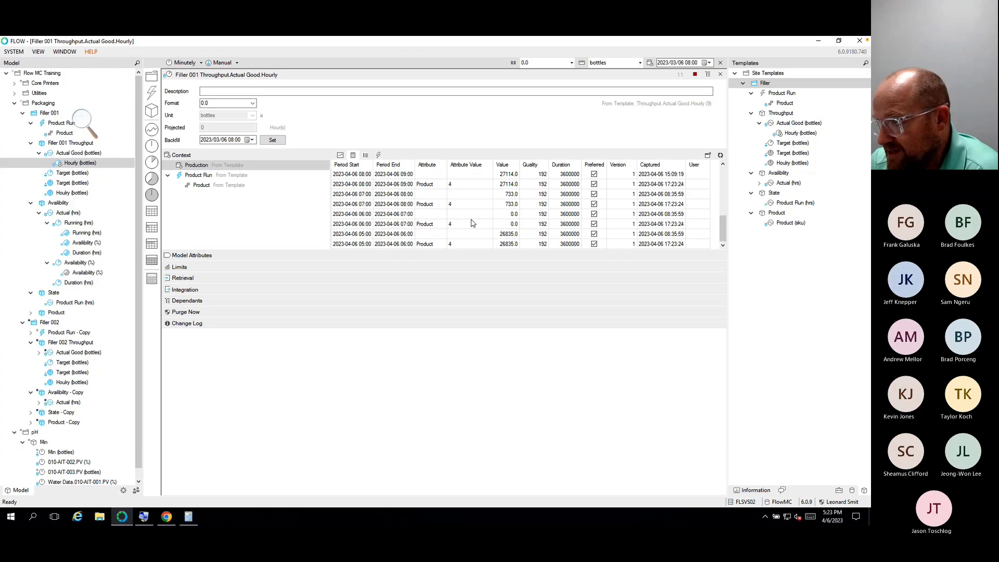
Step: Compare totals per Product Run for periods 91 and 92, then return to hourly Production values
click(200, 176)
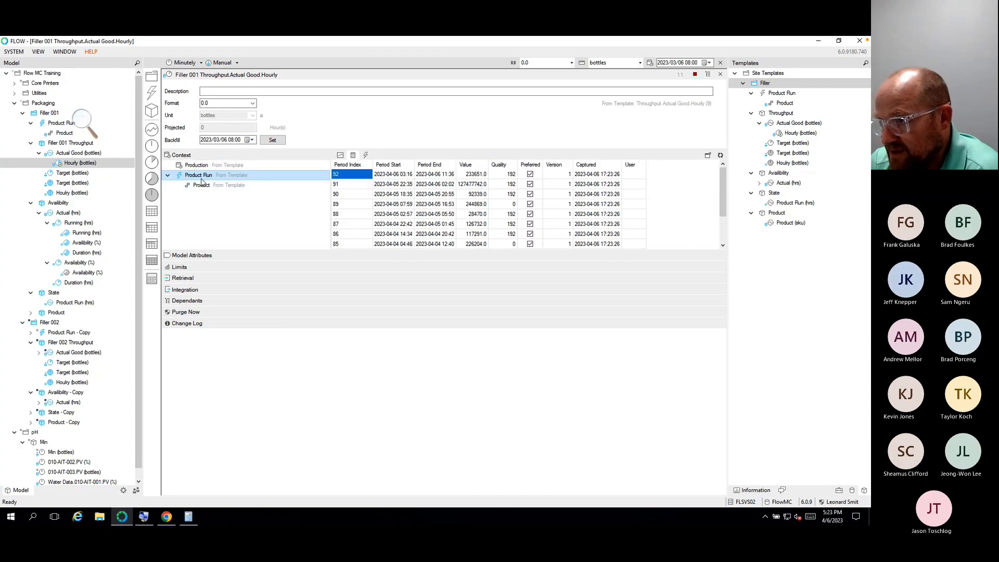
drag(477, 184, 398, 189)
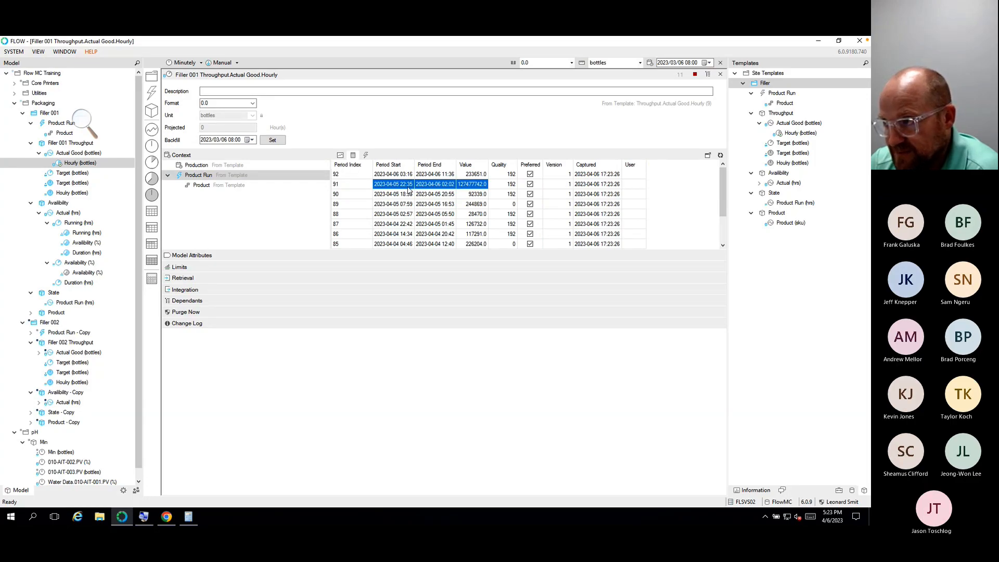
click(405, 177)
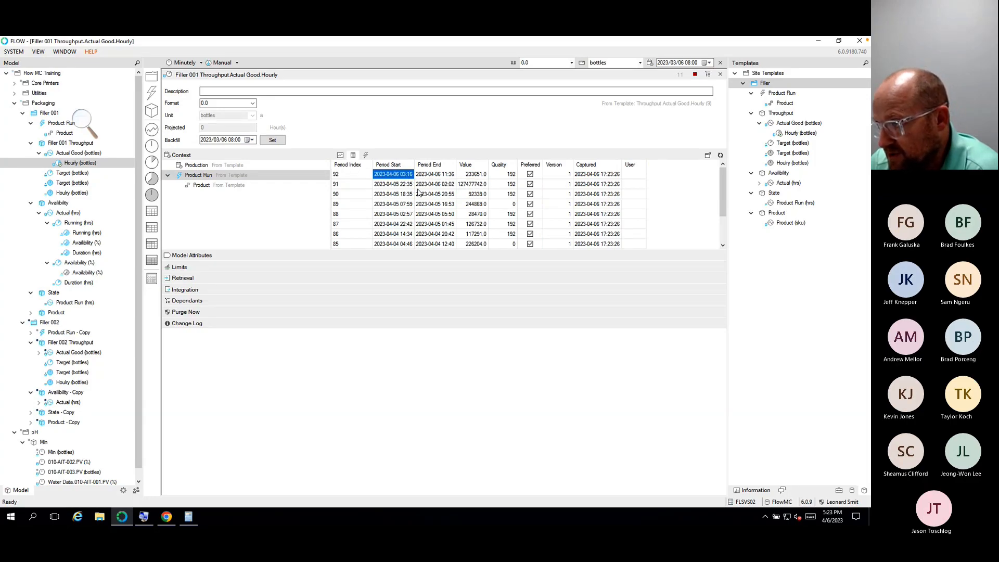
click(443, 175)
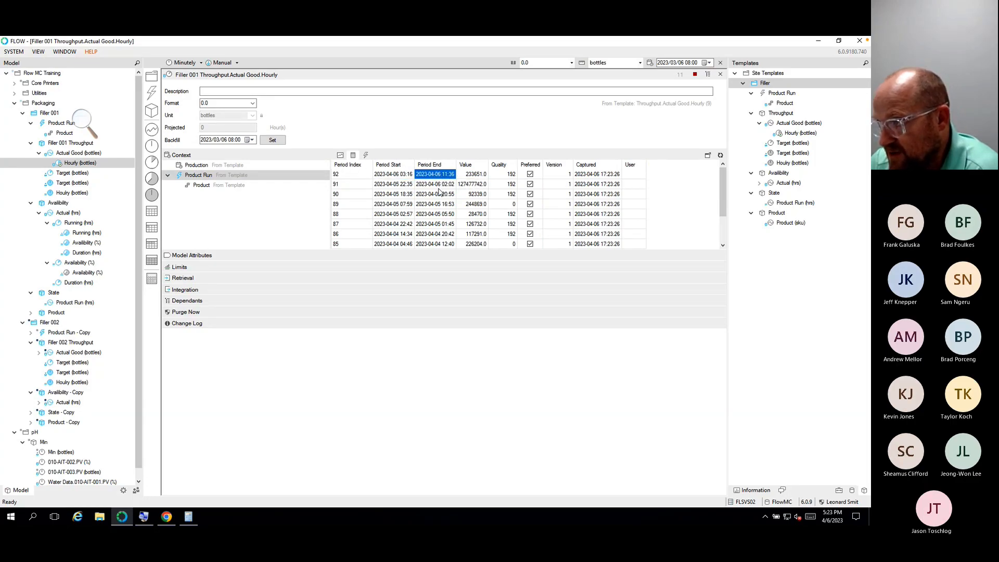
click(410, 177)
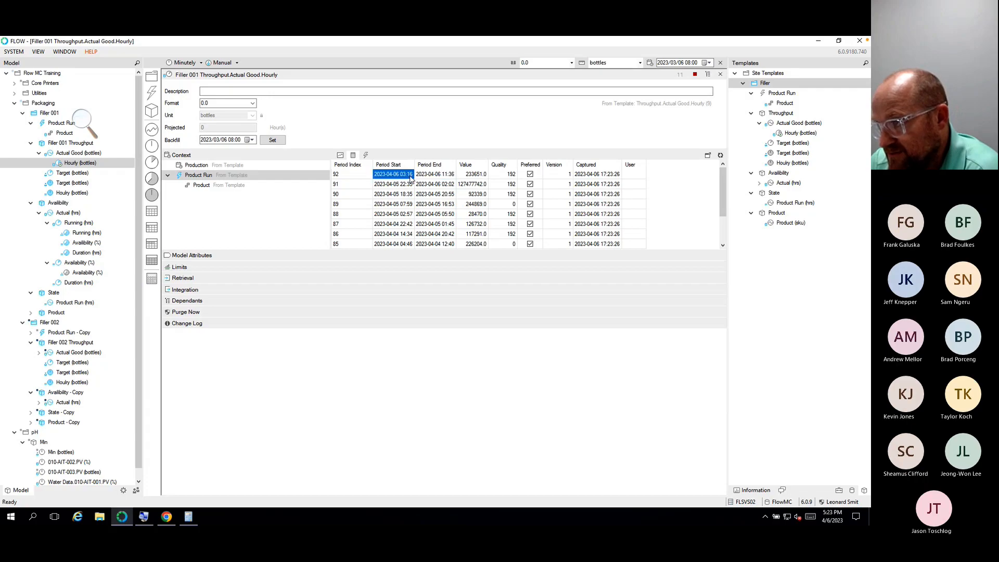
click(470, 176)
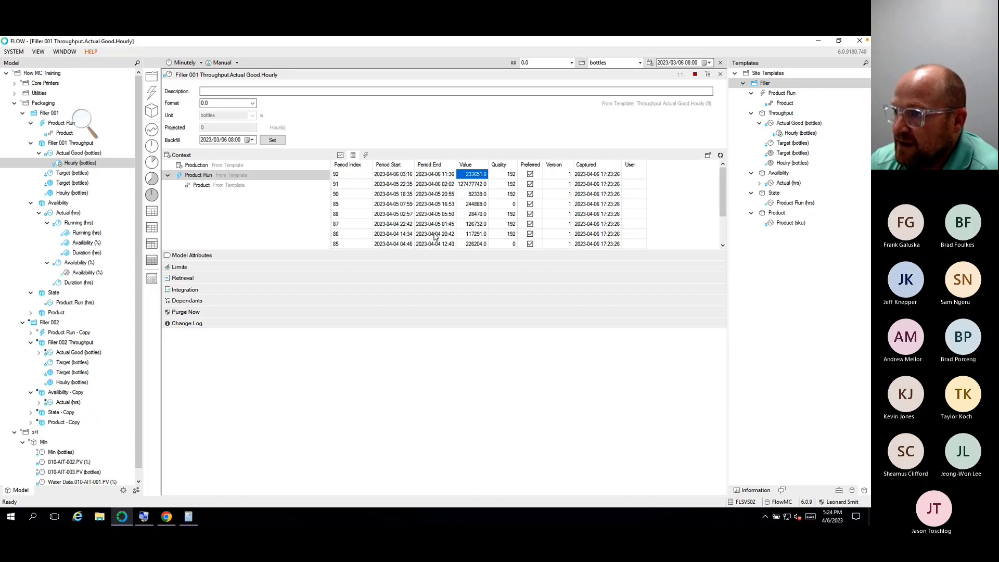
click(196, 164)
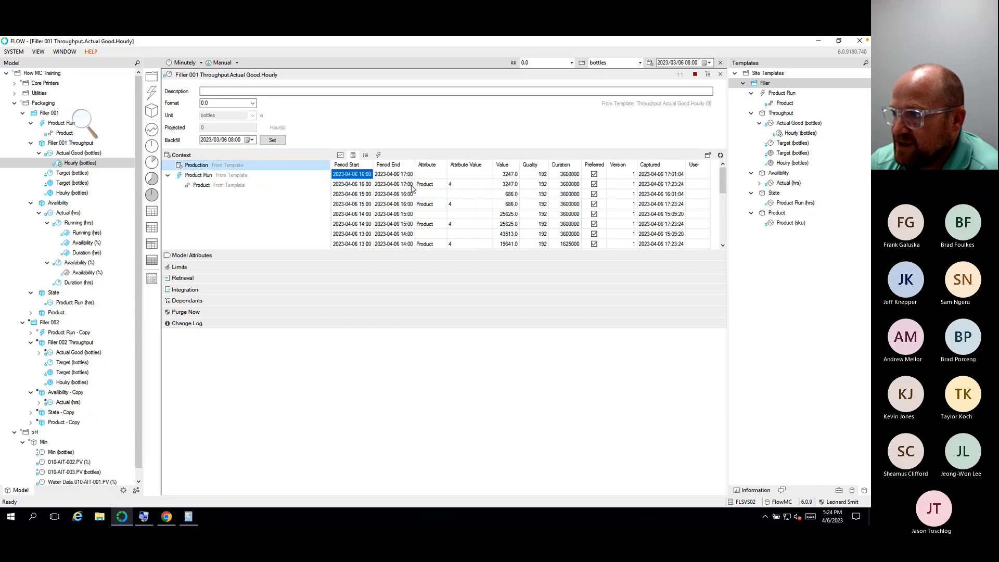
click(466, 186)
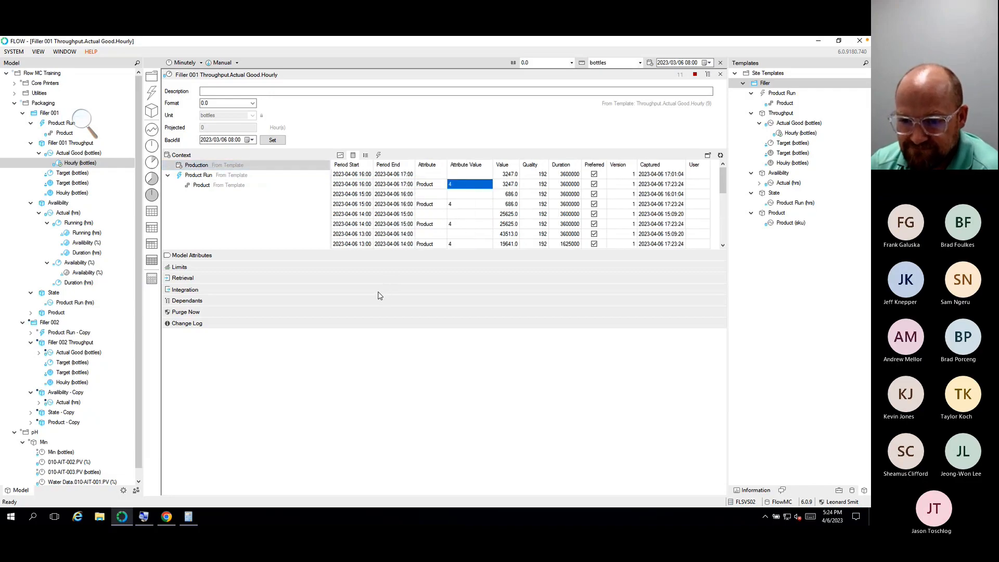
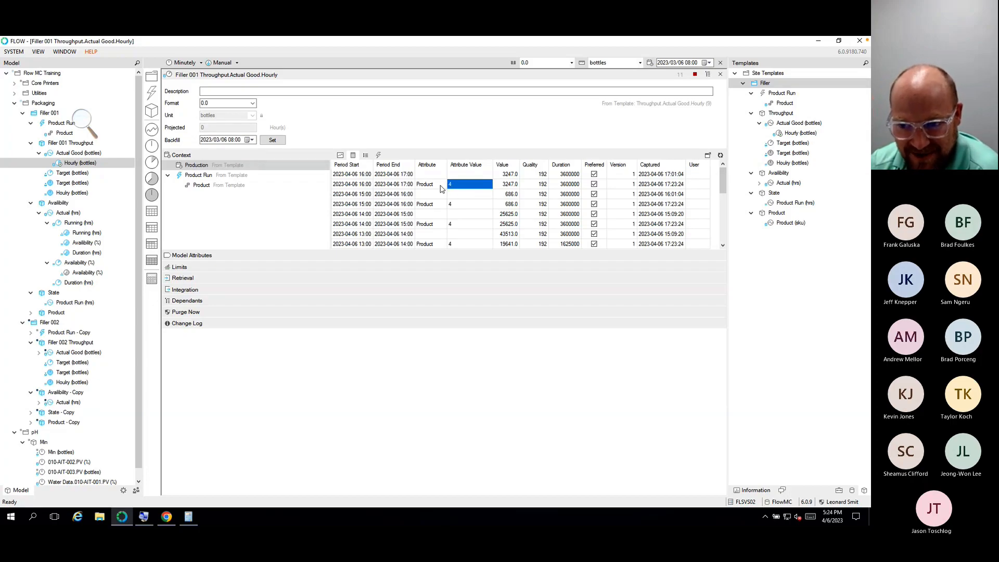
Step: Launch SQL Server Management Studio without recovering old files and connect to the FLSVS02 server
click(12, 518)
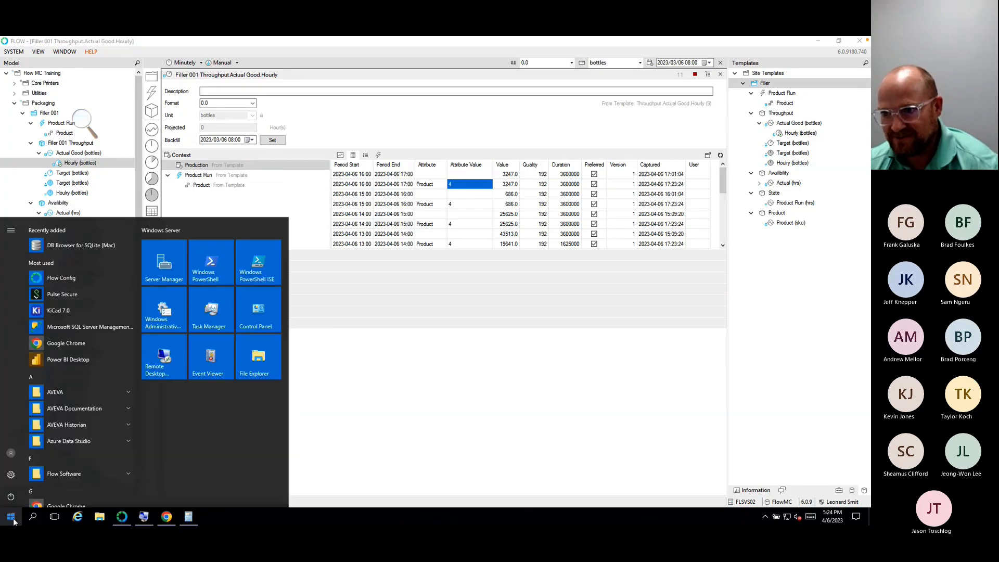
click(58, 330)
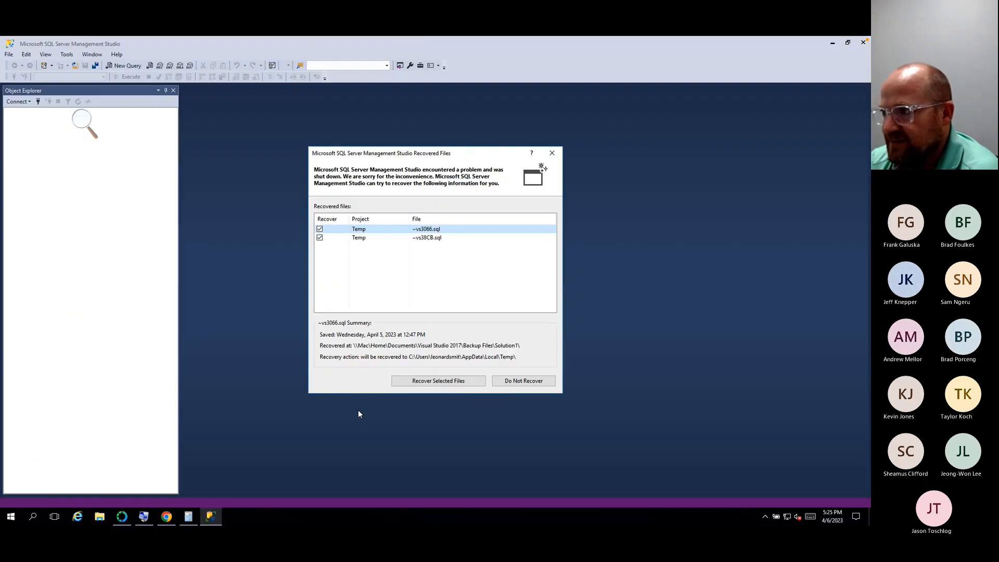
click(518, 386)
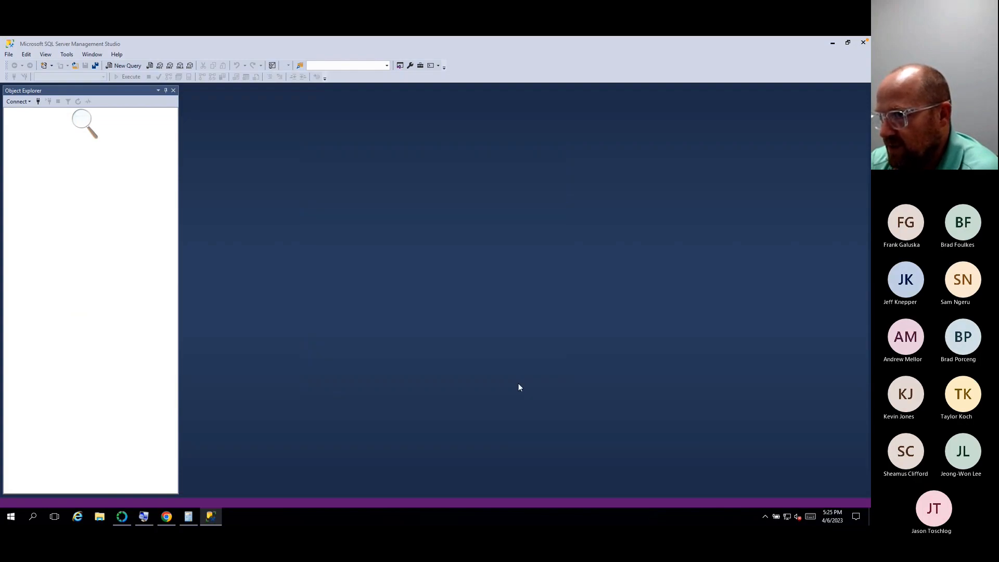
click(401, 289)
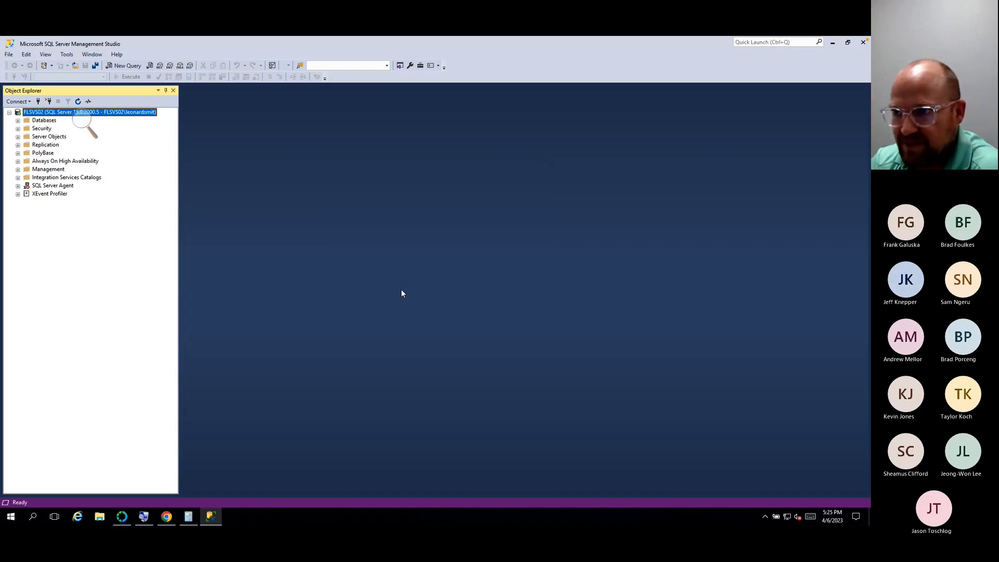
Step: Run Select Top 1000 Rows on the Integration database's dbo.Product table
click(17, 121)
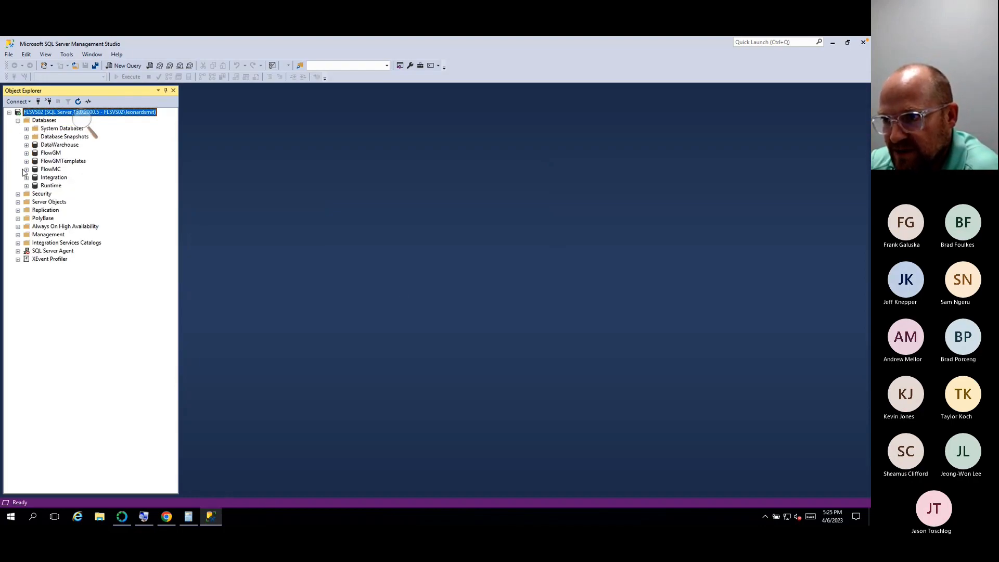
click(26, 177)
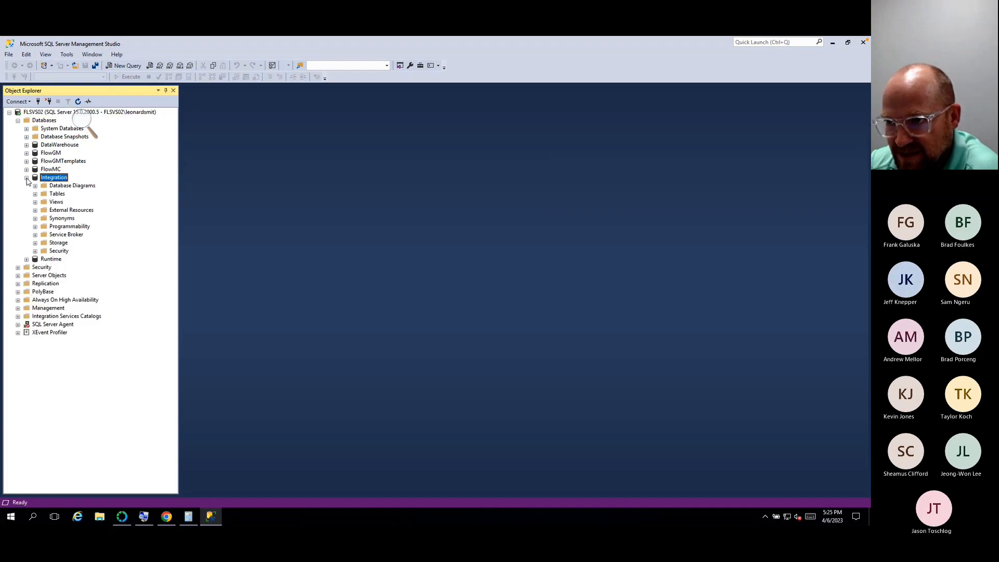
click(35, 193)
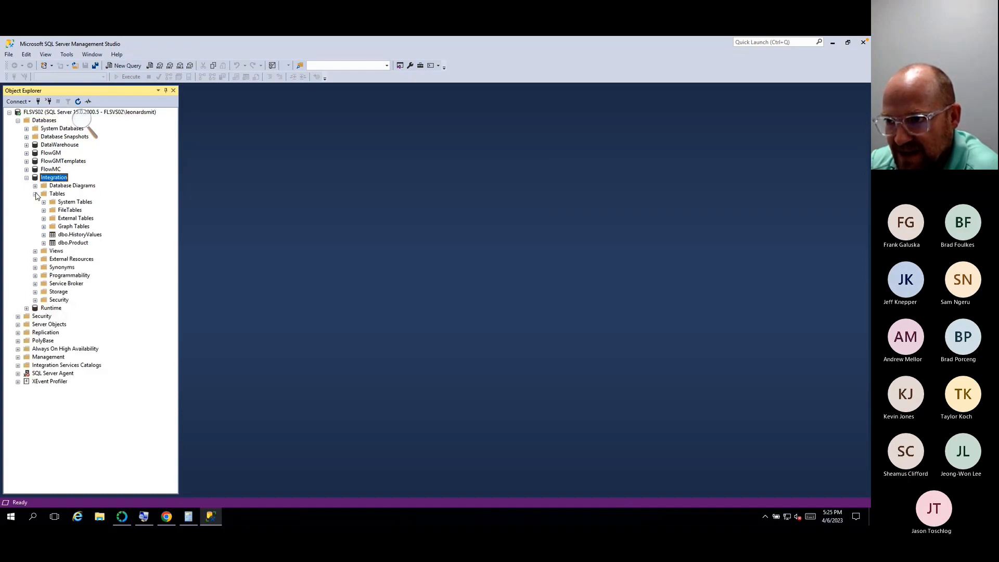
click(80, 244)
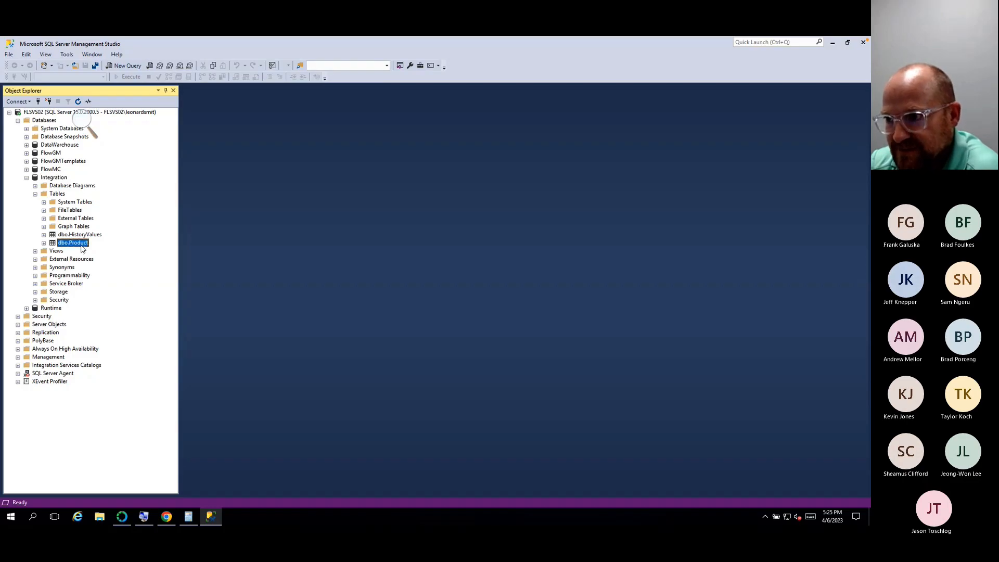
right_click(82, 249)
click(175, 283)
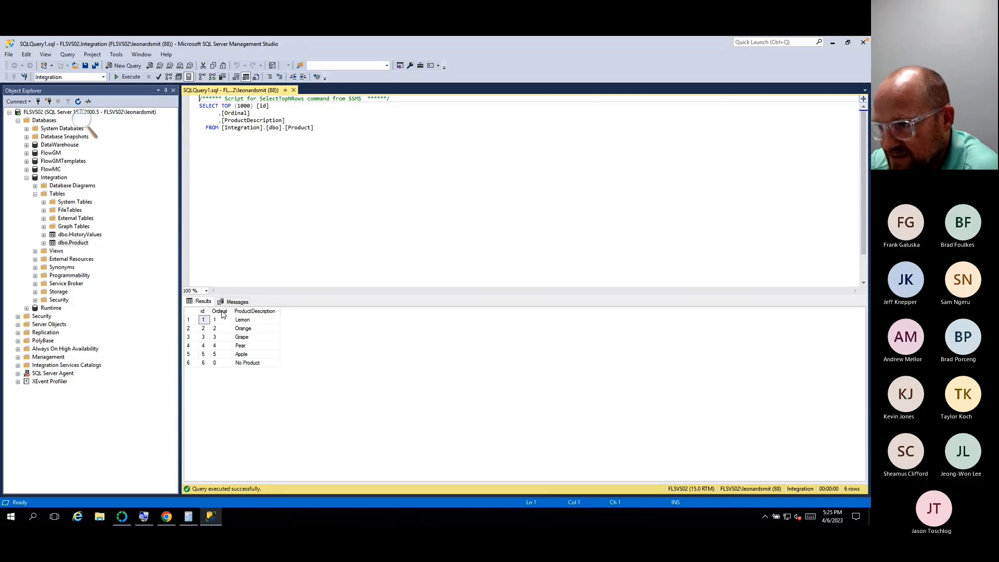
Step: Review the six product descriptions, noting ordinal 4 Pear and Apple in row 5
drag(270, 321, 256, 376)
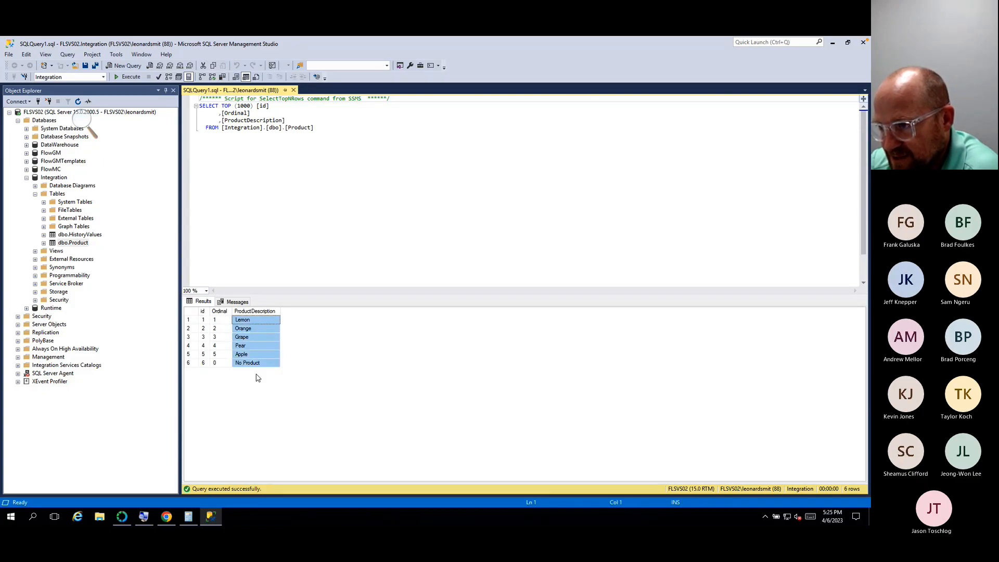
click(221, 346)
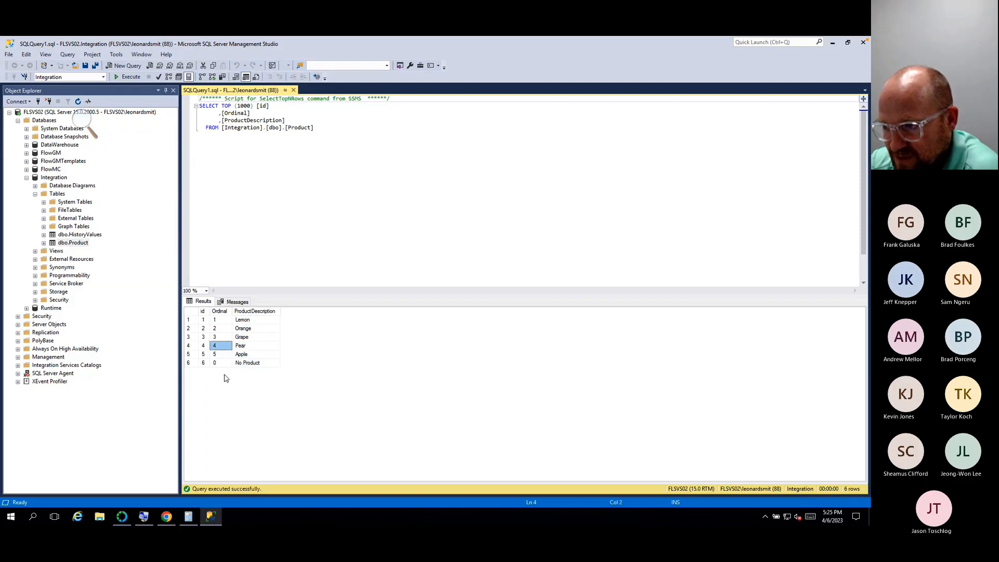
click(247, 349)
click(248, 356)
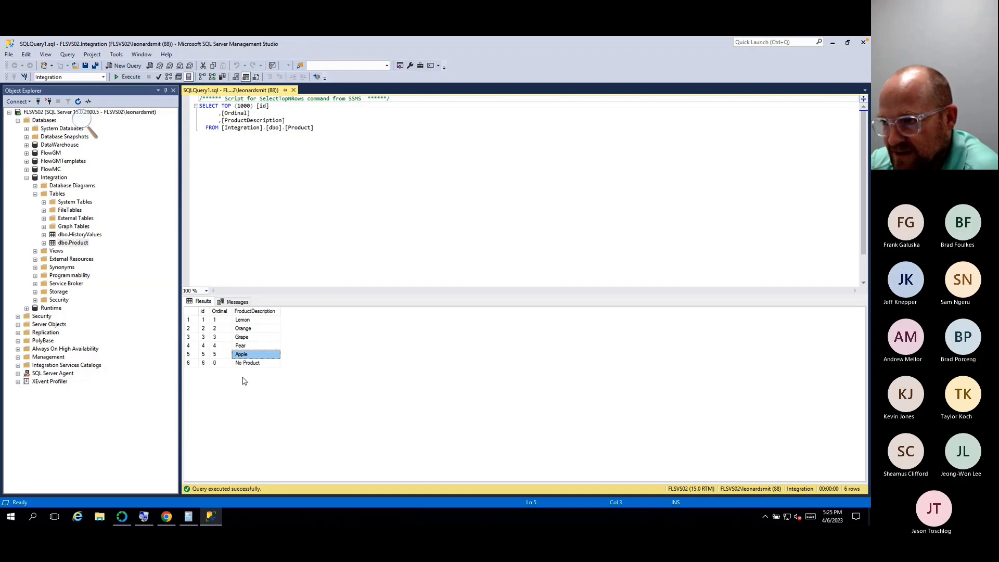
right_click(64, 241)
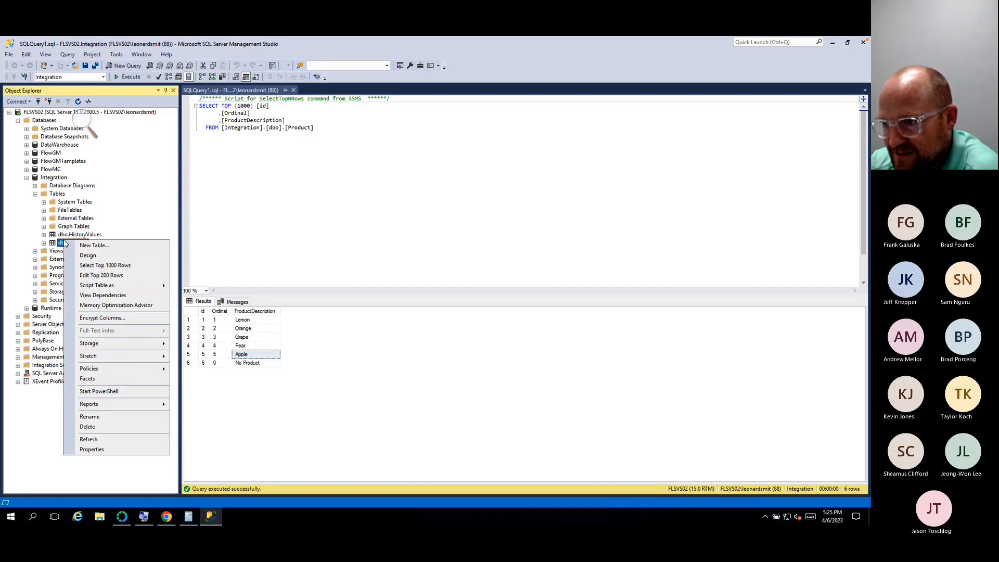
Step: Rename product 4 from Pear to Peets Pepsi and rerun the top-rows query to confirm
click(99, 275)
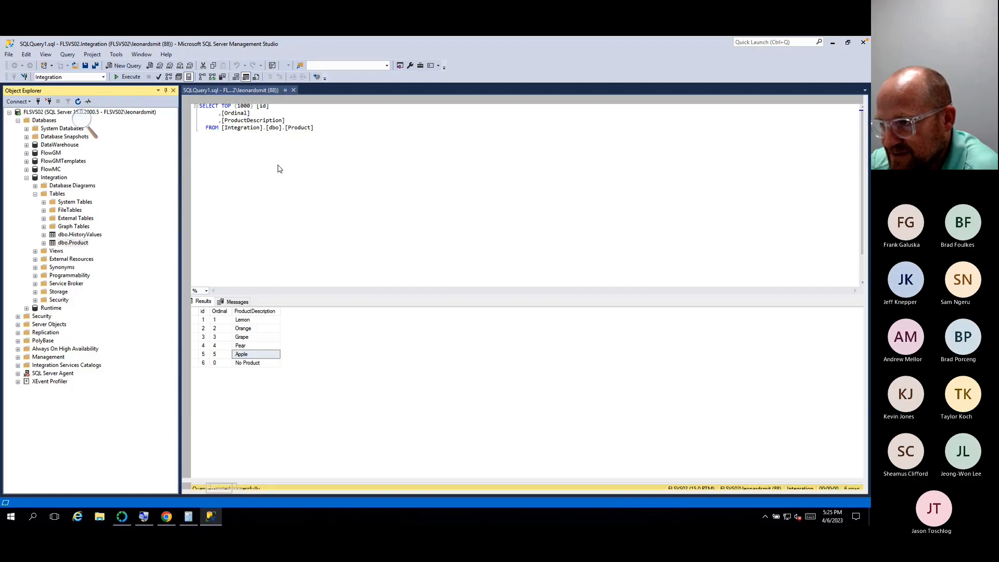
click(320, 144)
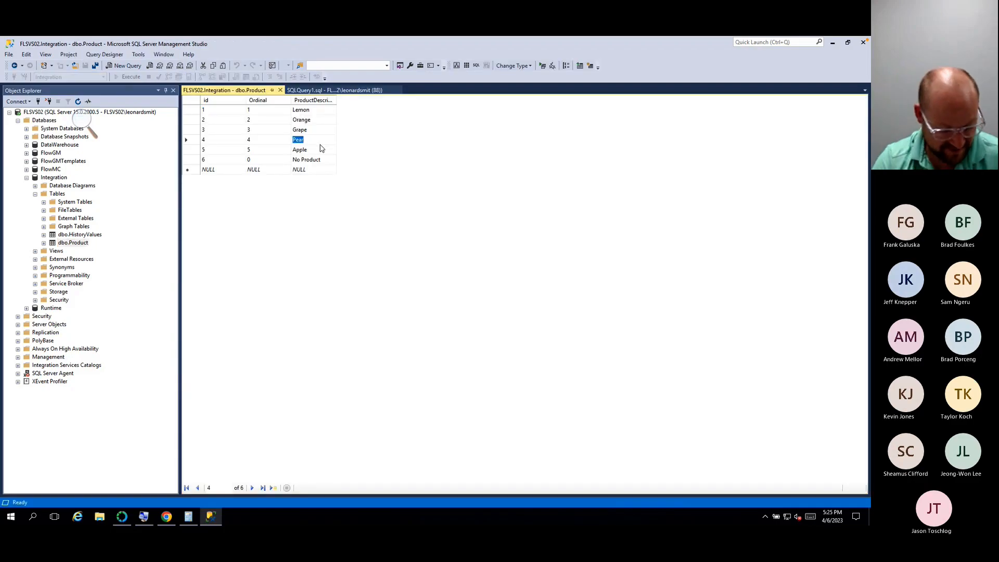
text(Peets Pepsi)
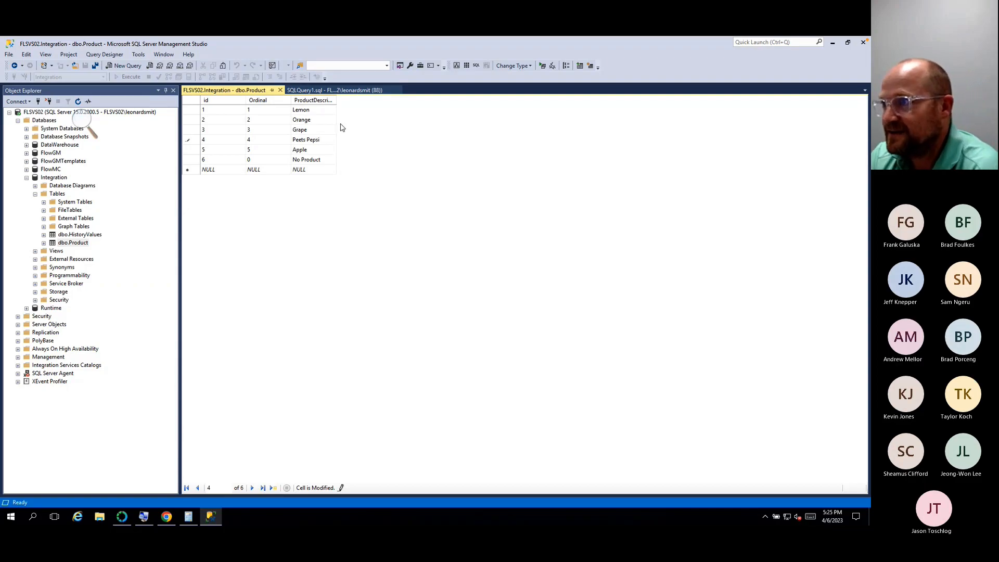
click(331, 129)
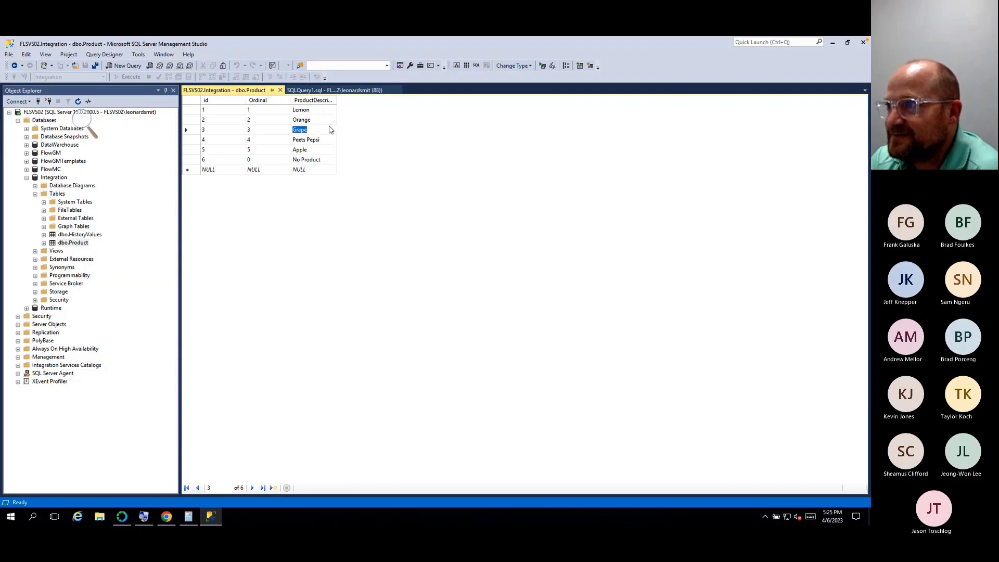
click(285, 91)
click(128, 77)
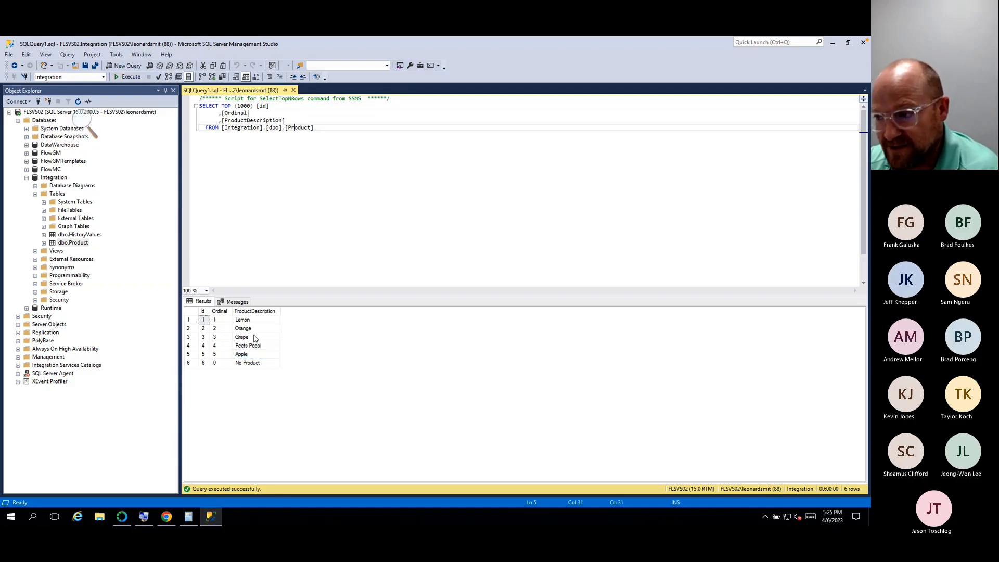
click(122, 516)
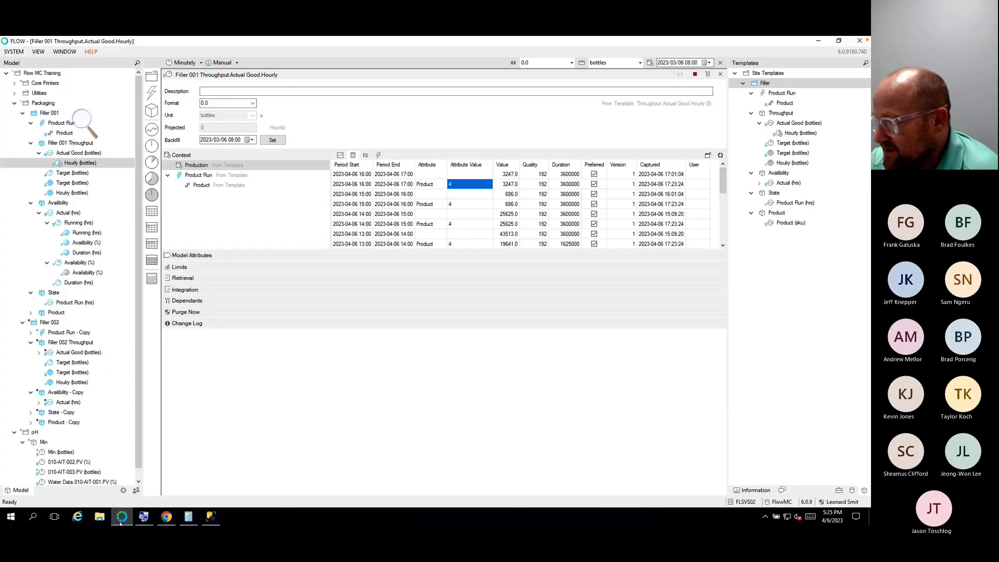
Step: Close the hourly throughput document and check that the SQL Database source lists the HistoryValues and Product tables
click(720, 74)
click(844, 491)
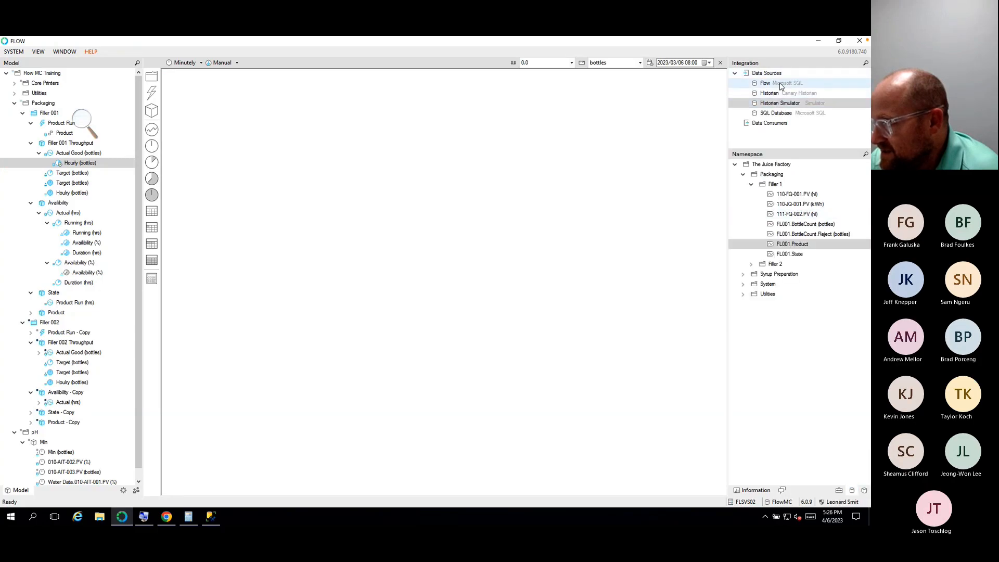
click(776, 113)
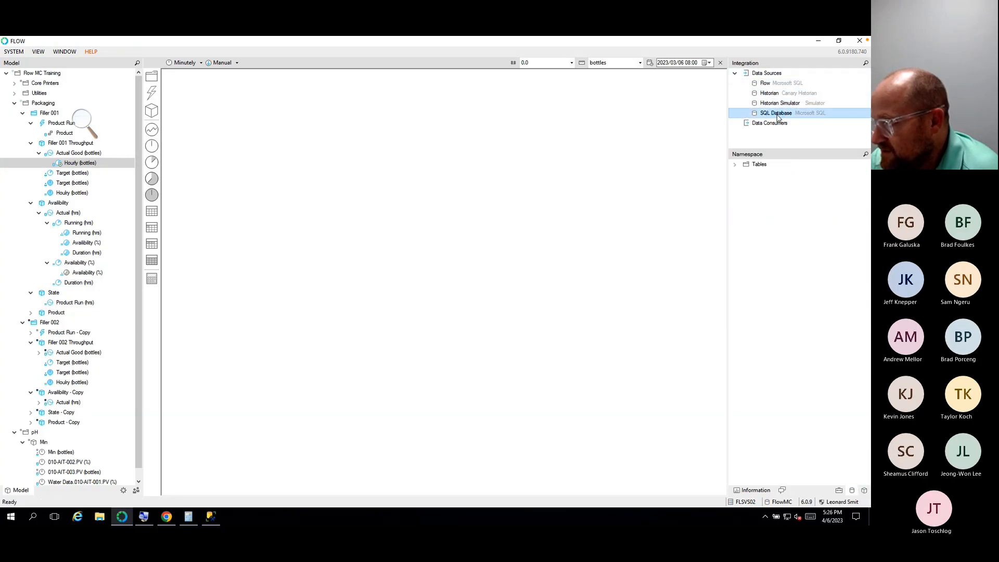
click(734, 164)
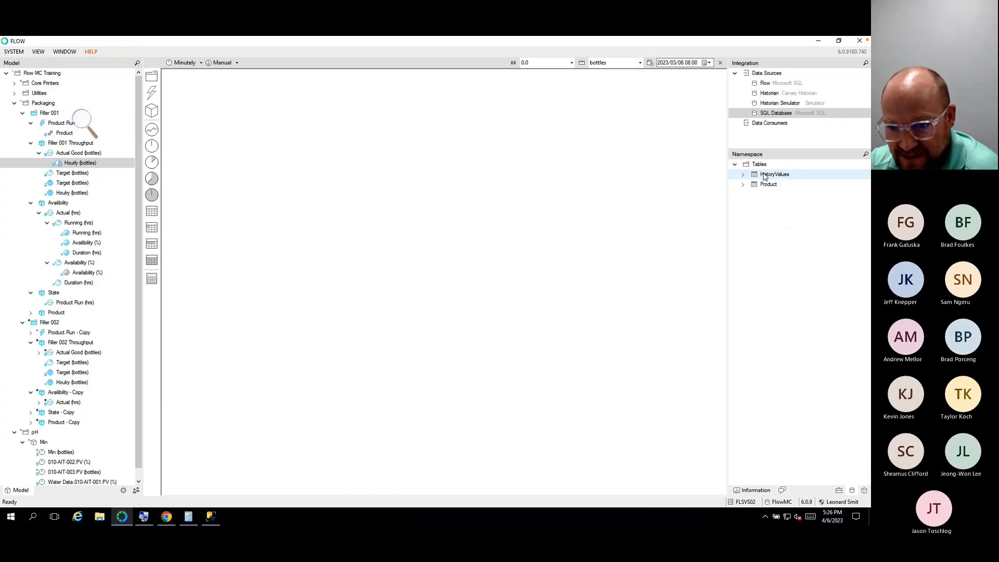
click(839, 492)
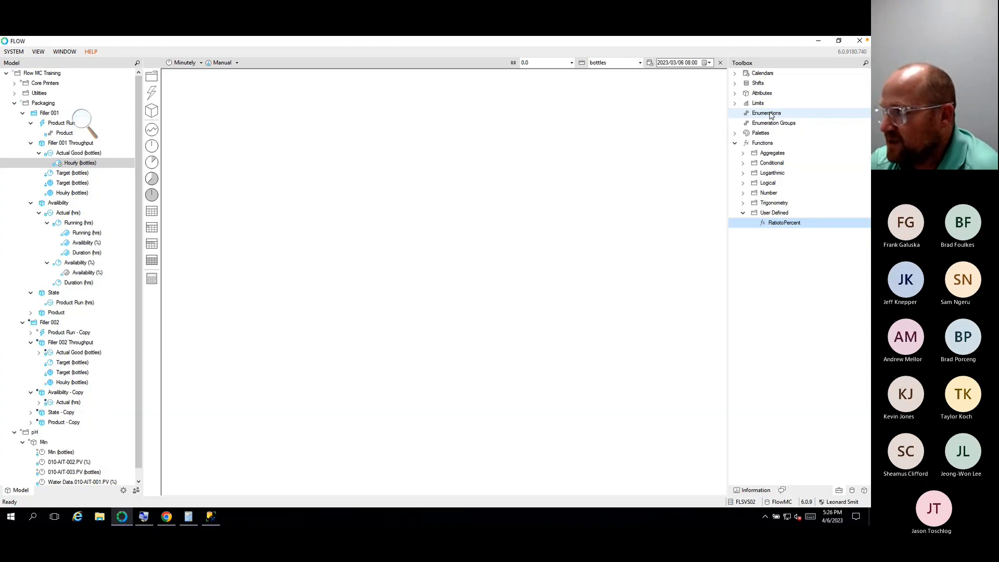
Step: Add a new lookup enumeration named Product and open it for editing
right_click(747, 117)
mouse_move(755, 121)
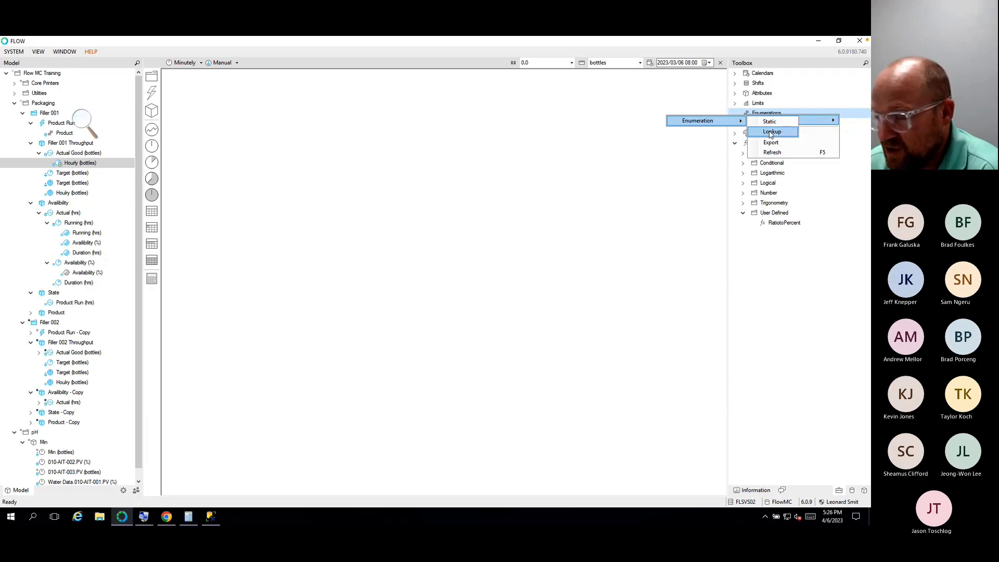
click(771, 132)
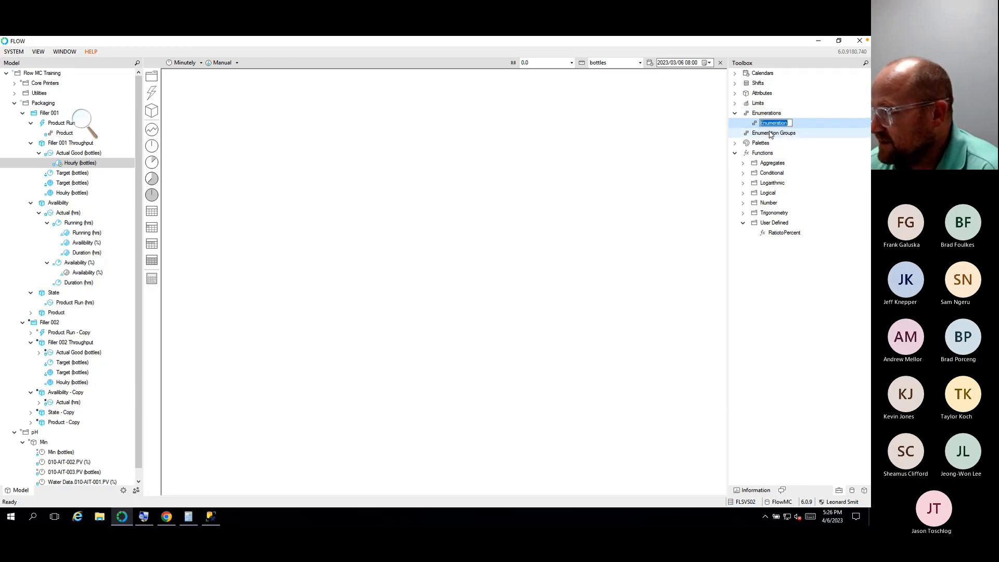
text(Product)
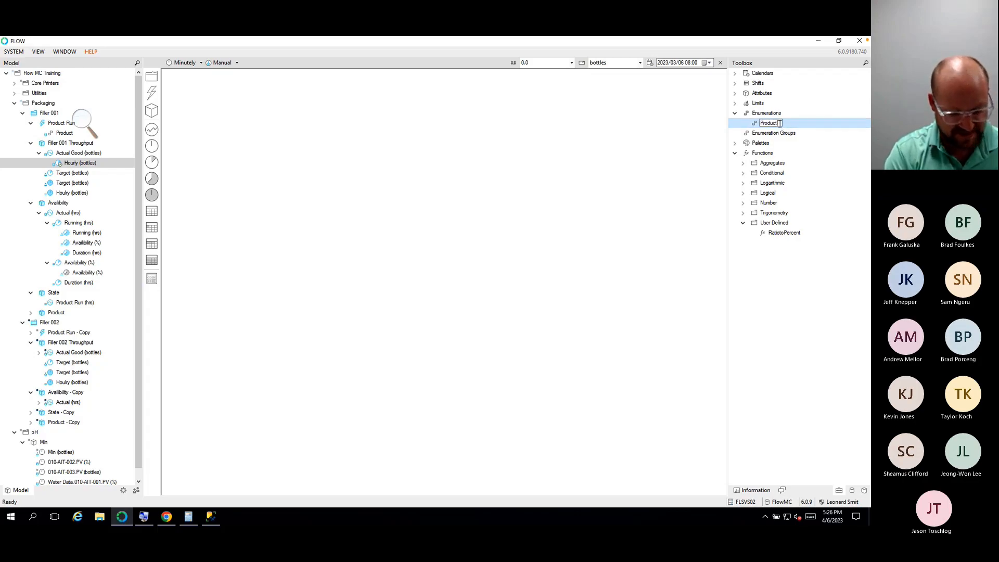
key(Return)
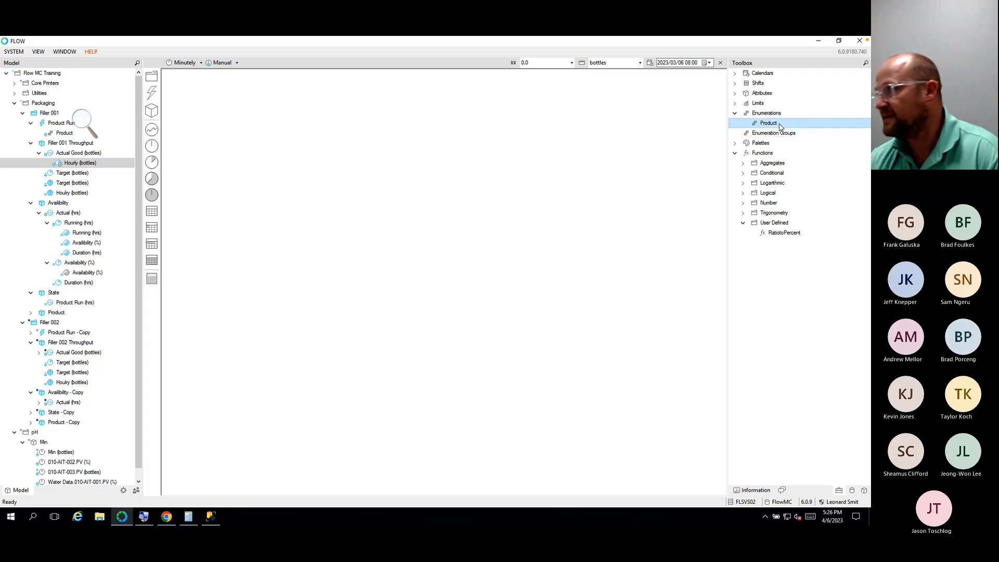
double_click(769, 124)
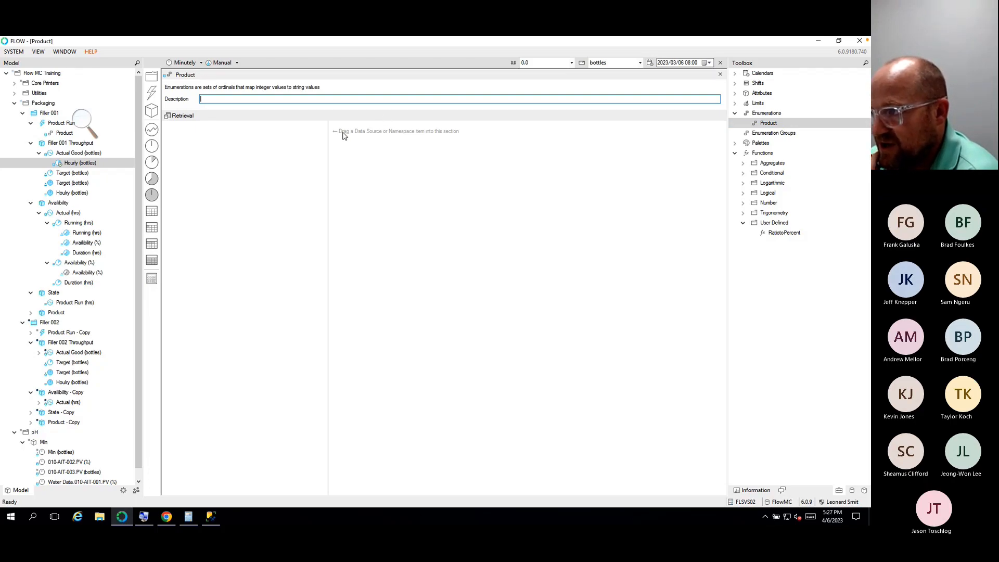
Step: Add the SQL Database source to the Product enumeration's Retrieval and open its query
click(851, 491)
drag(791, 114, 237, 161)
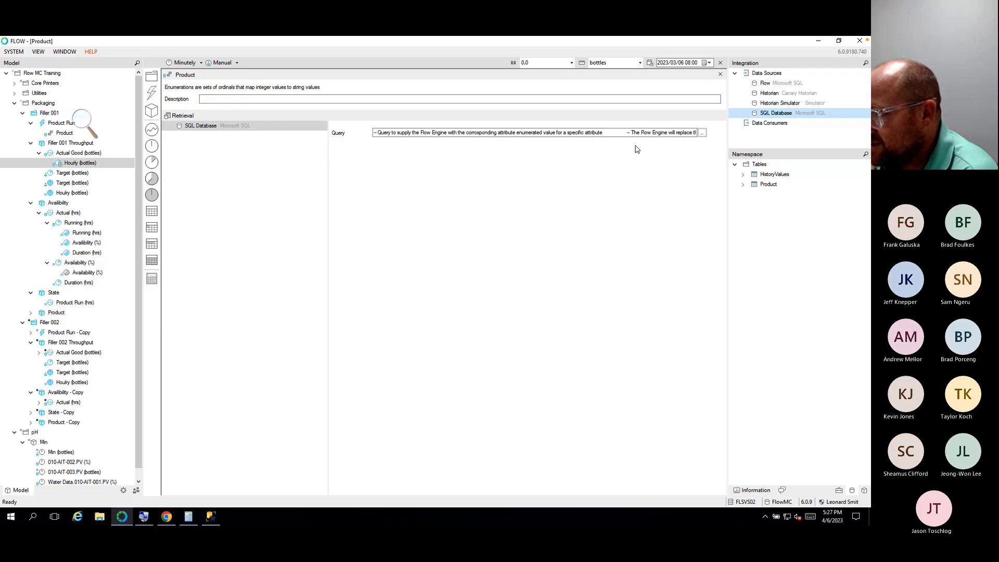
click(702, 132)
Step: Examine the template query's select distinct line and [Ordinal] placeholder
click(357, 296)
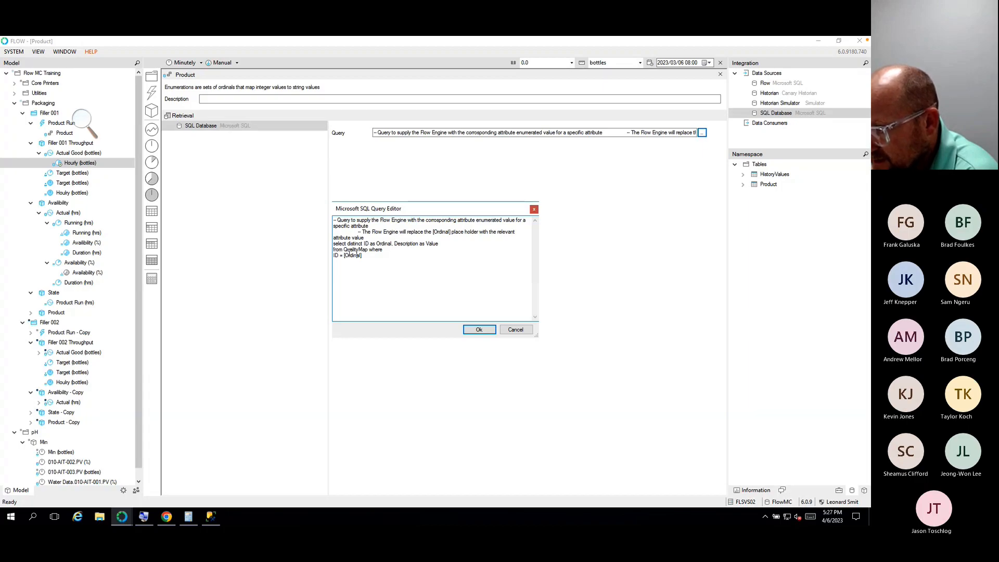
drag(365, 257, 343, 259)
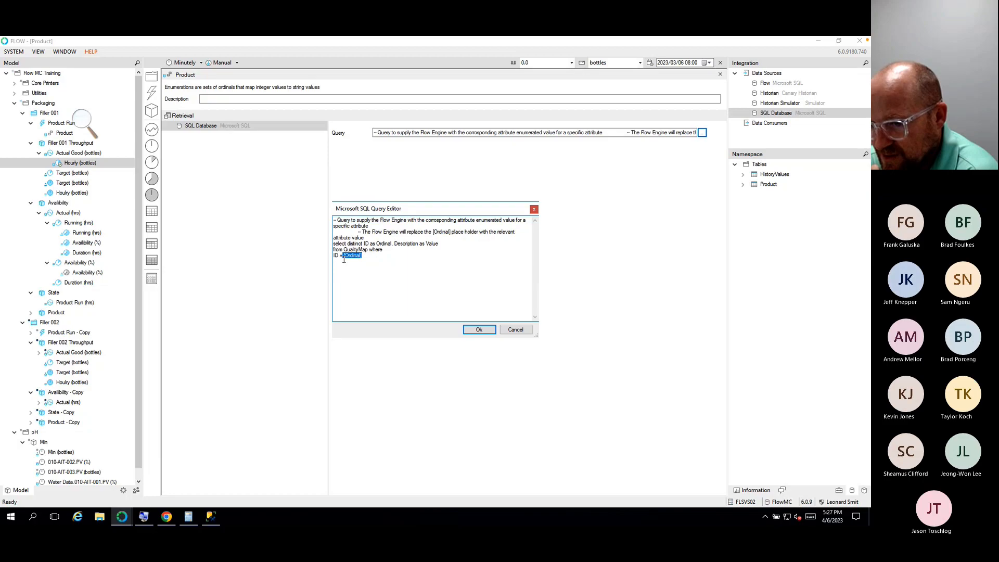
click(352, 285)
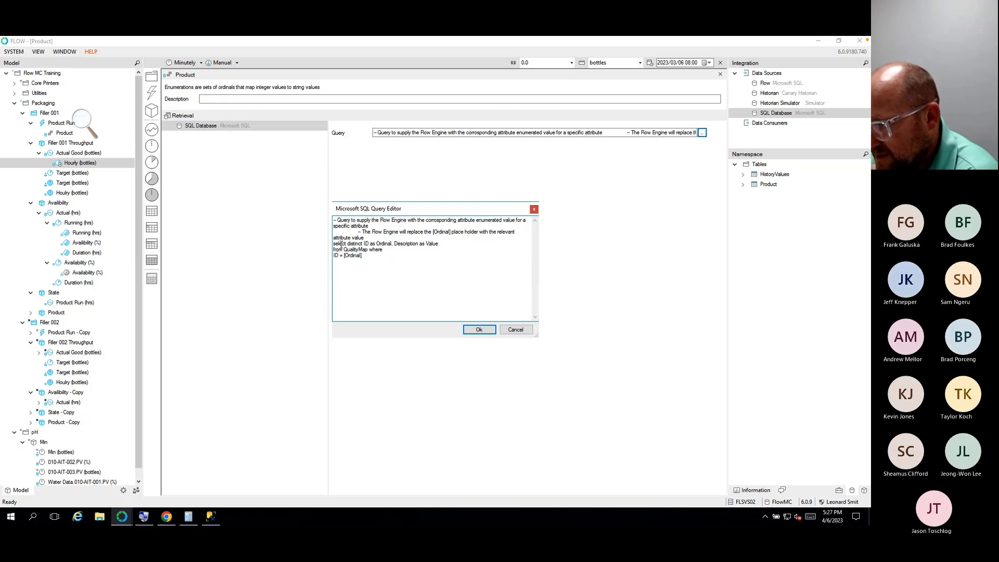
double_click(385, 243)
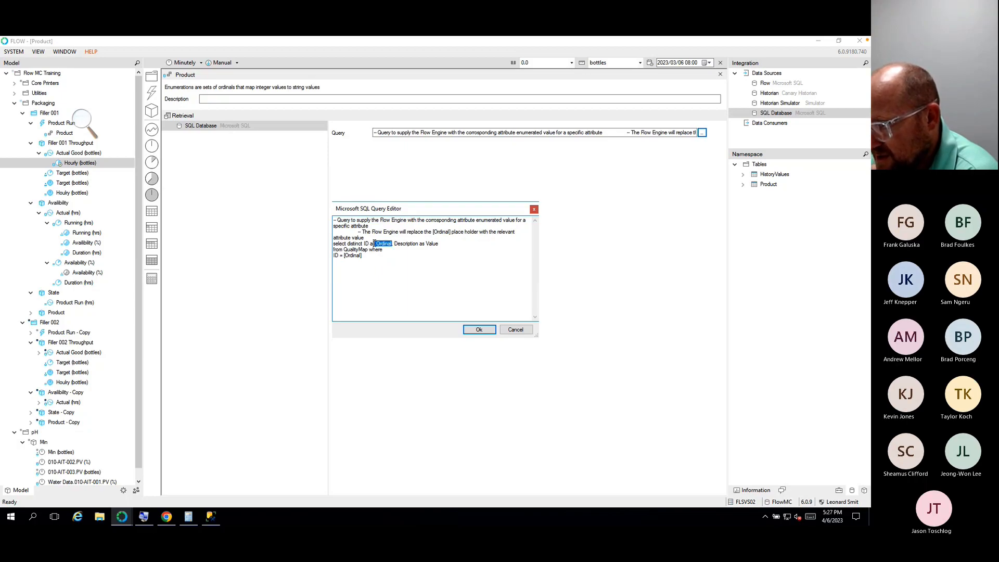
drag(442, 244, 334, 245)
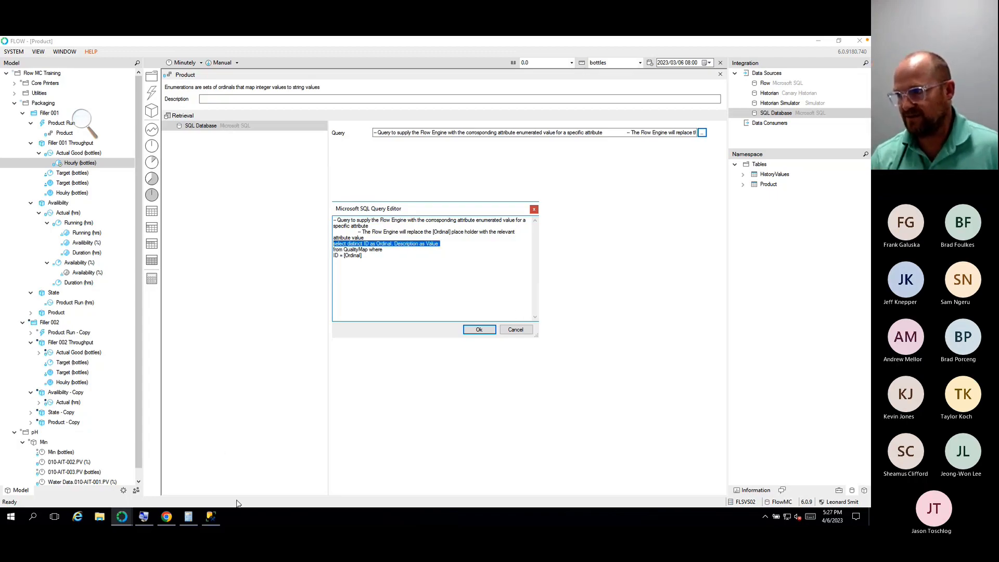
click(389, 254)
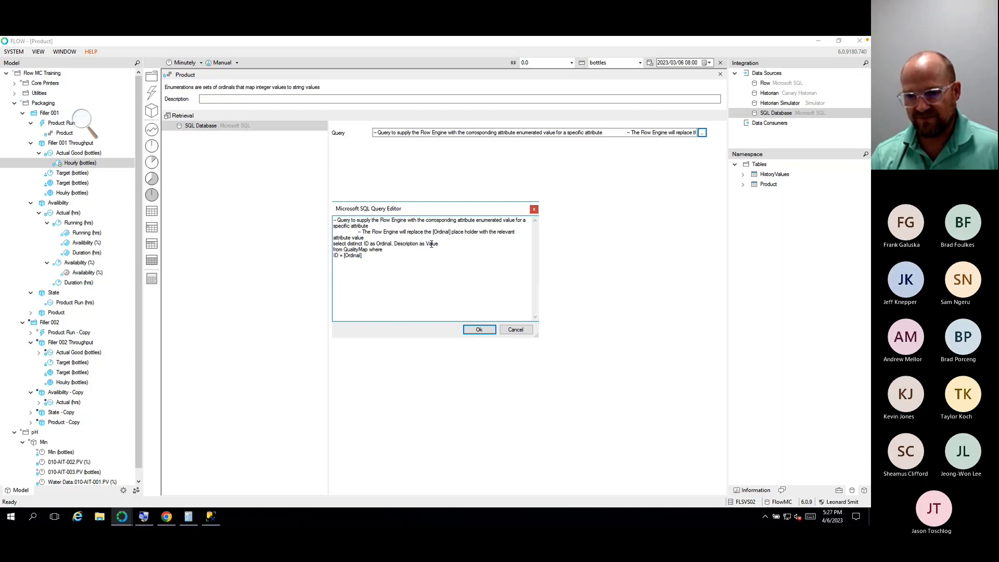
click(211, 517)
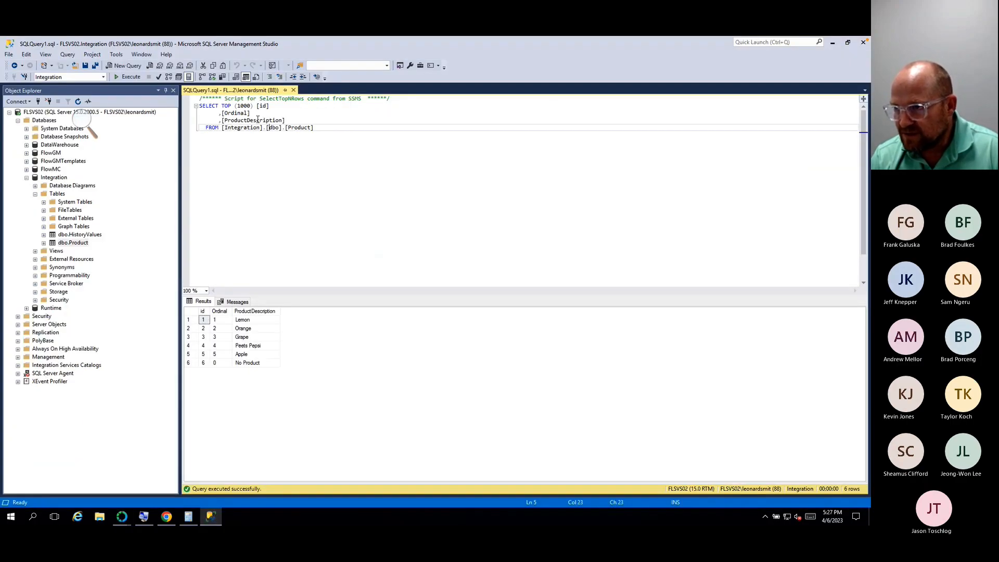
Step: Rewrite the query as SELECT Ordinal, ProductDescription as Value FROM Product and run it
drag(223, 113, 222, 106)
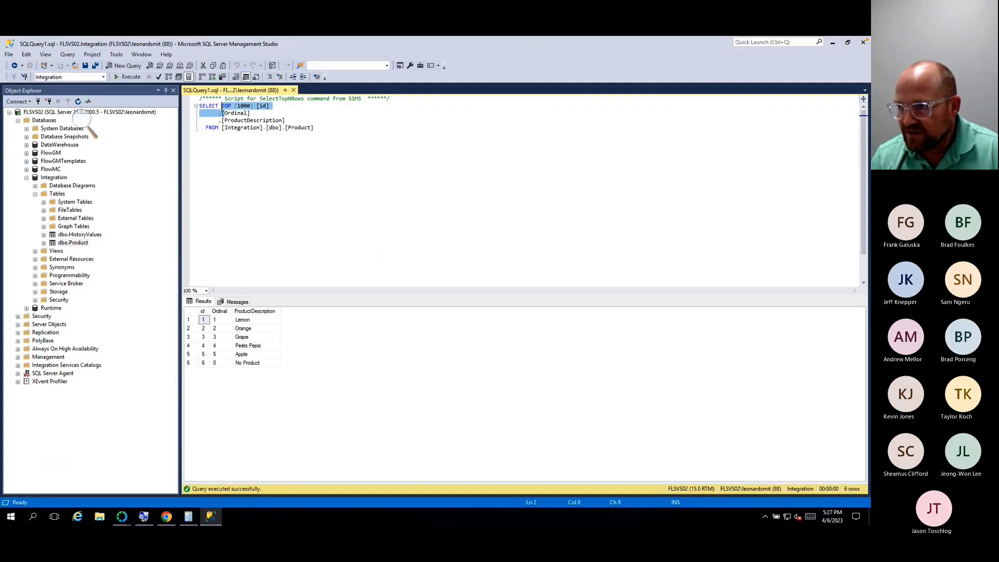
key(Delete)
click(252, 107)
key(BackSpace)
click(225, 108)
key(BackSpace)
drag(225, 112, 223, 112)
key(Delete)
click(316, 116)
key(BackSpace)
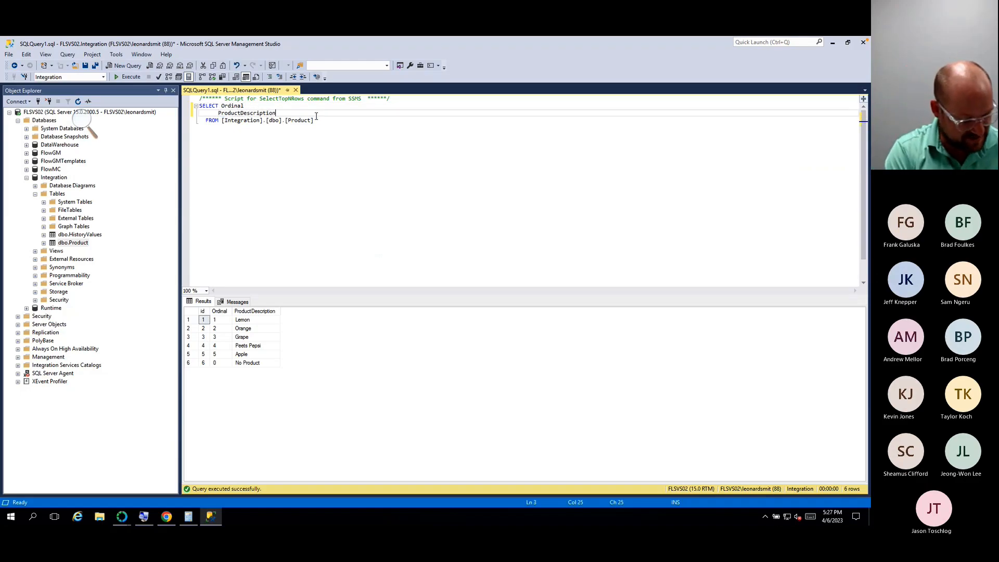
text(as Value)
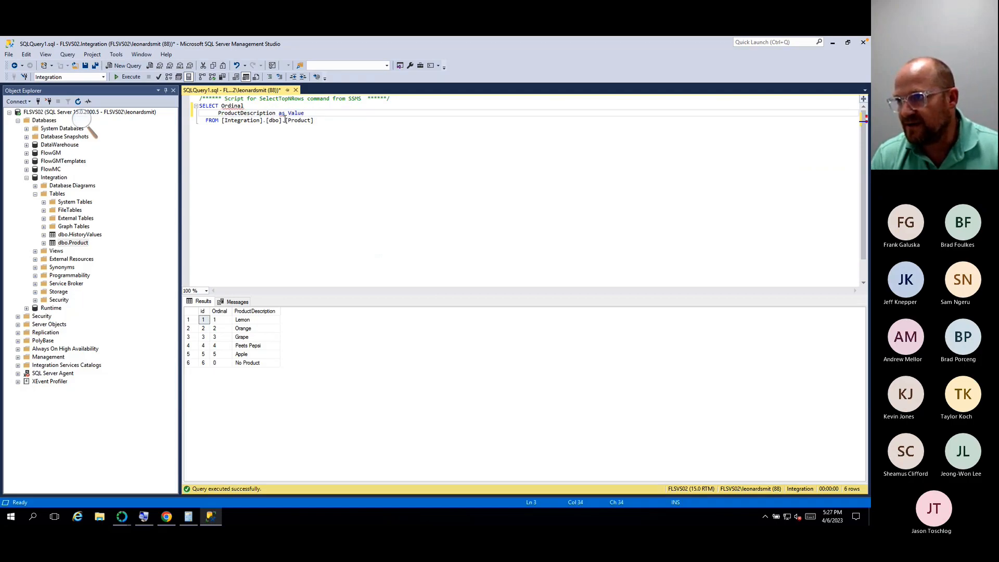
drag(286, 121, 223, 122)
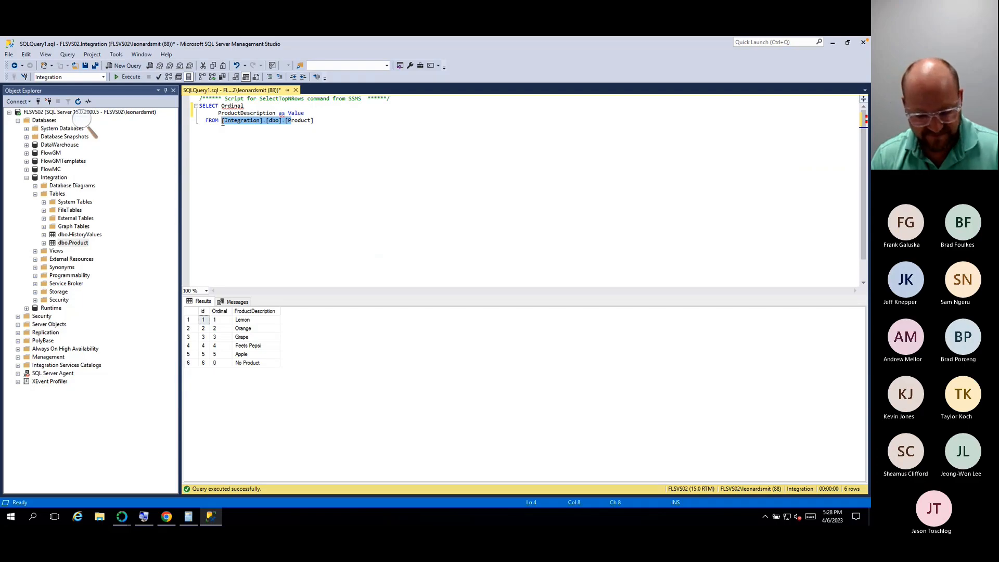
key(Delete)
key(BackSpace)
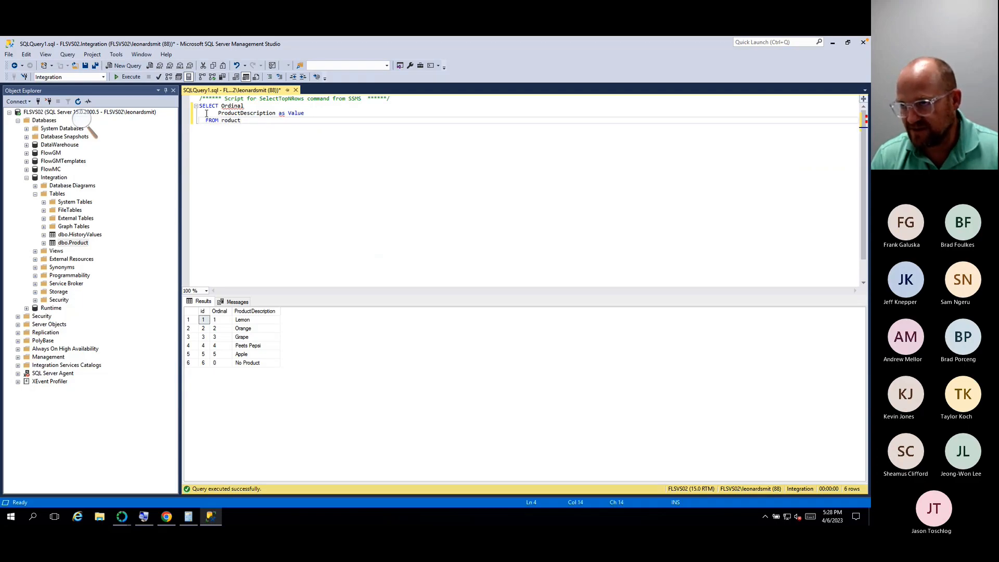
click(128, 77)
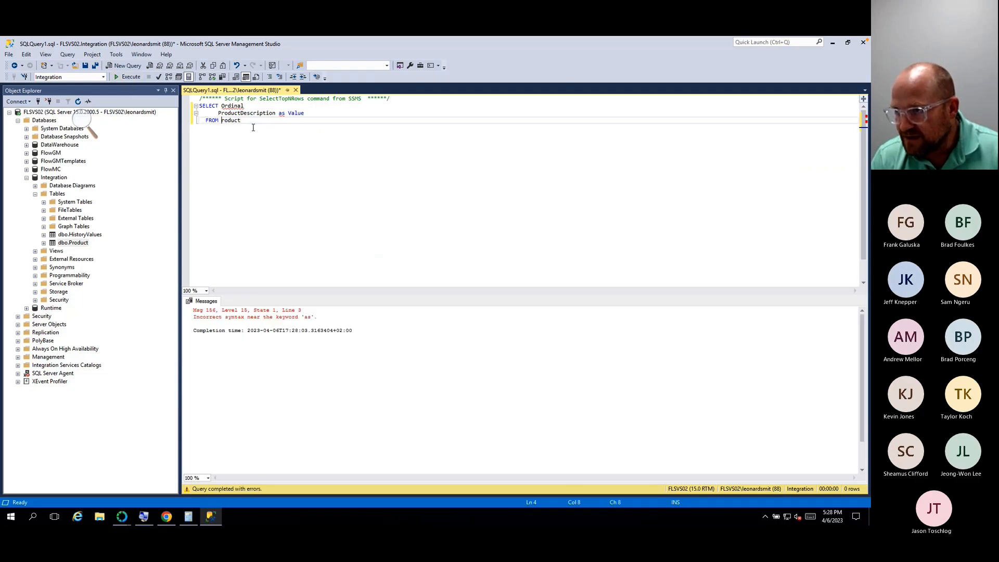
Step: Adjust the brackets around ProductDescription and rerun the query
click(274, 113)
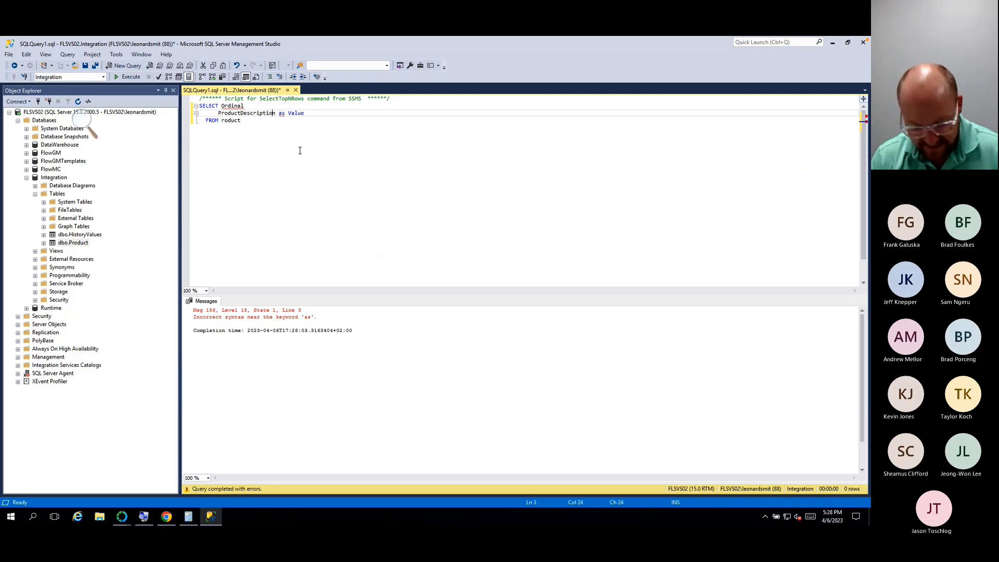
text(])
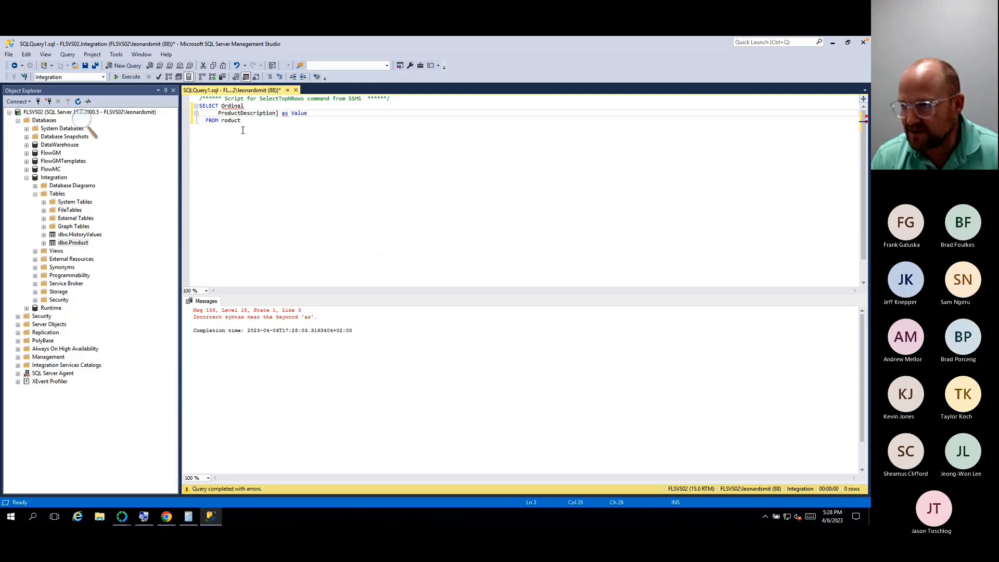
click(220, 109)
click(217, 113)
click(217, 112)
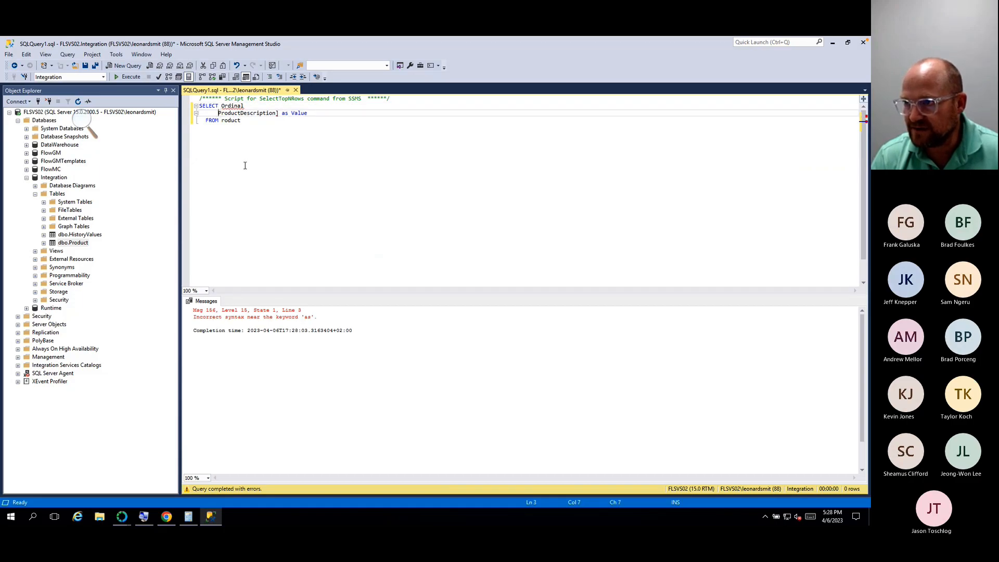
text([)
click(270, 175)
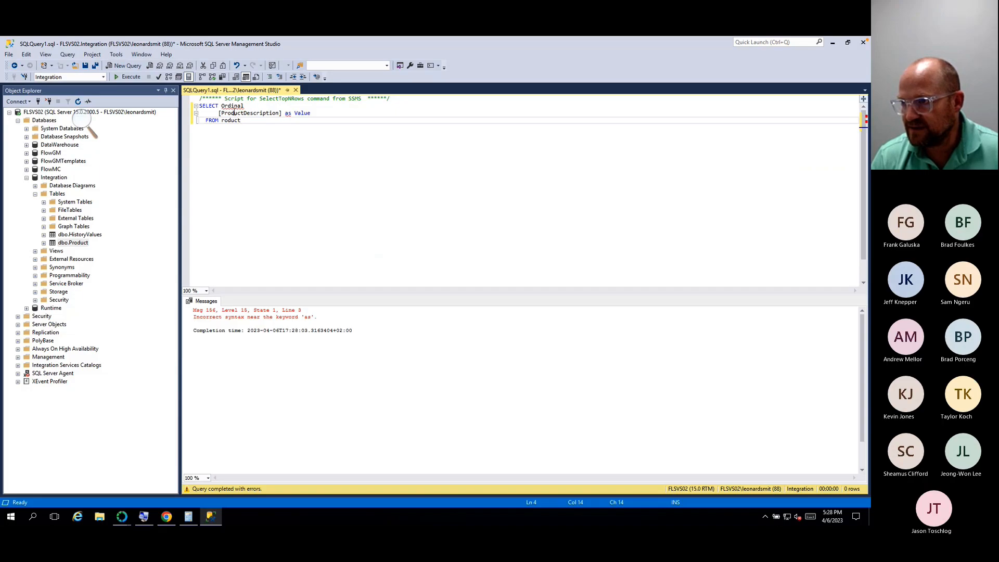
click(244, 106)
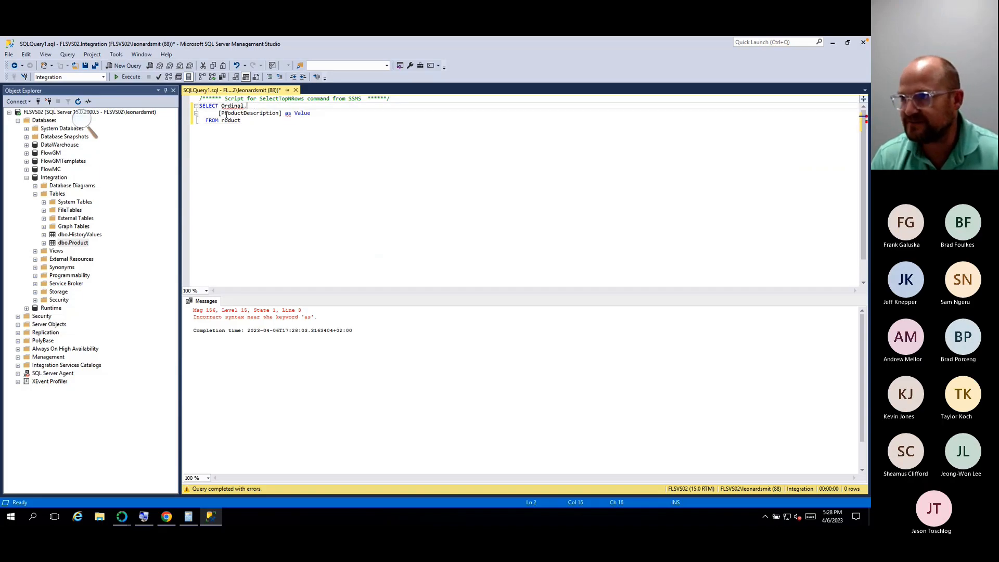
click(221, 112)
key(BackSpace)
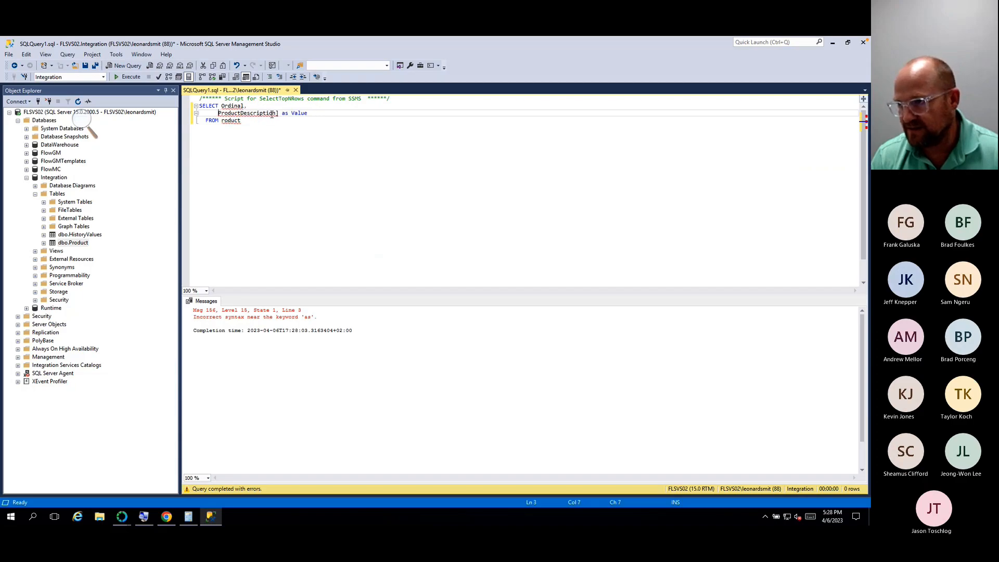
click(279, 114)
key(BackSpace)
click(130, 77)
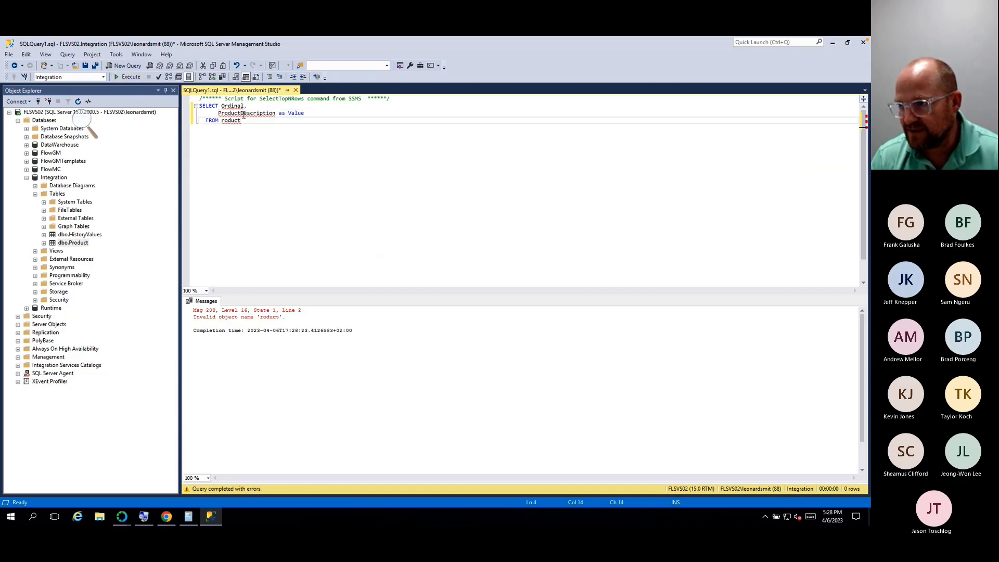
Step: Correct the misspelled table name to Product and run the query, returning six products
click(222, 121)
text(p)
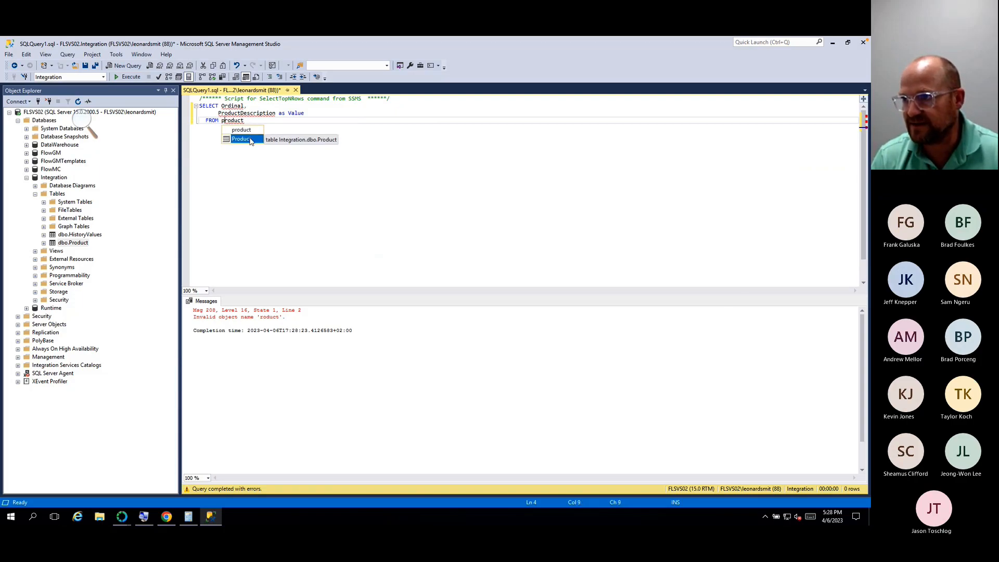
double_click(250, 142)
key(ctrl+a)
click(116, 77)
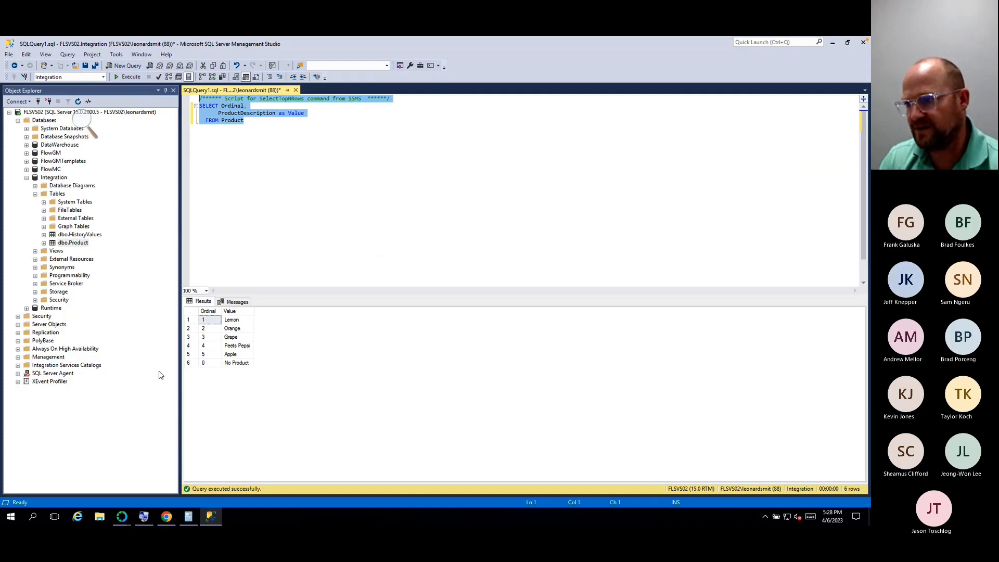
Step: Copy the SELECT Ordinal, ProductDescription as Value FROM Product query text
drag(244, 120, 199, 106)
right_click(221, 120)
click(249, 139)
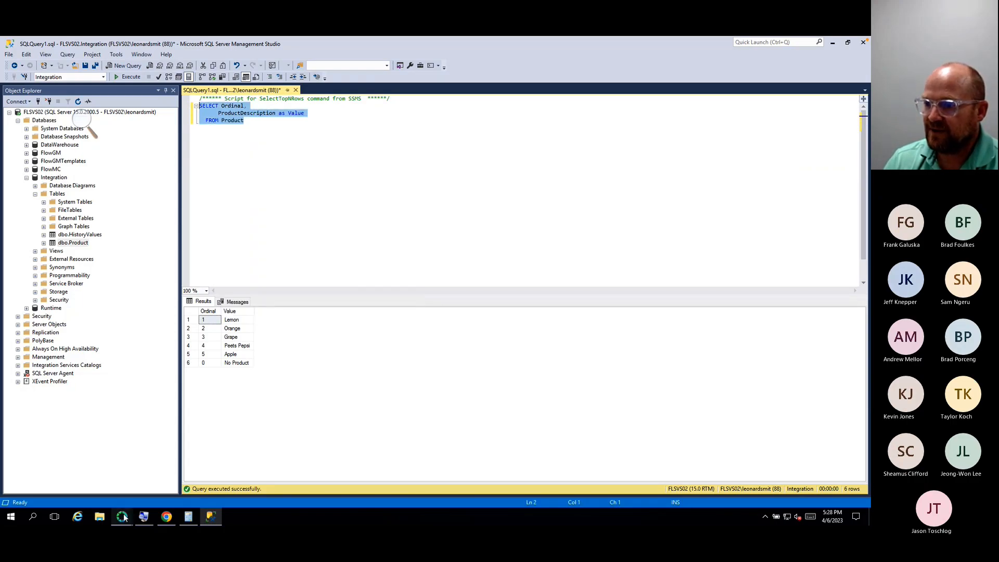
mouse_move(123, 513)
click(180, 505)
Step: Replace the retrieval query with SELECT Ordinal, ProductDescription as Value FROM Product and close the enumeration
key(ctrl+a)
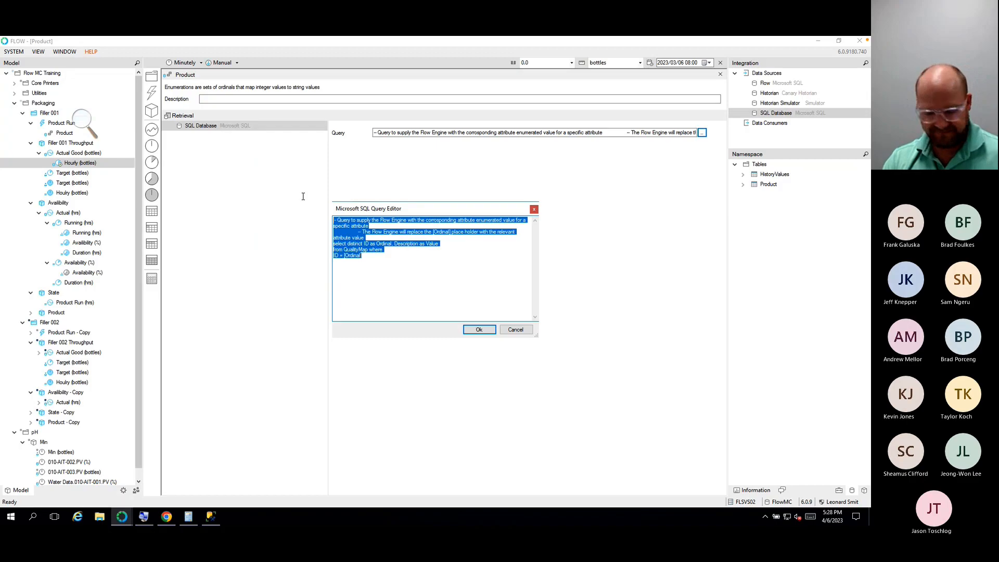
key(Delete)
right_click(337, 219)
click(327, 218)
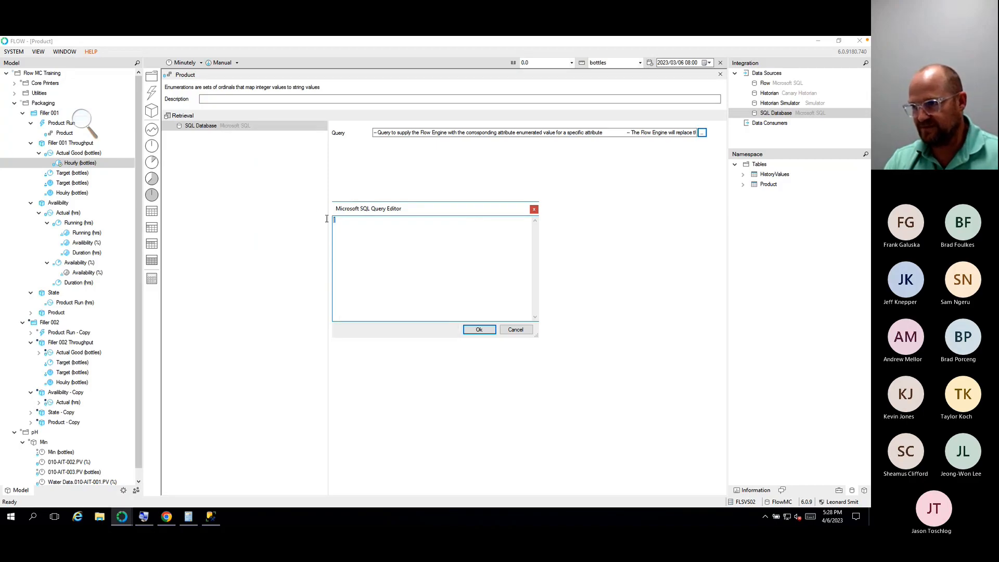
right_click(335, 219)
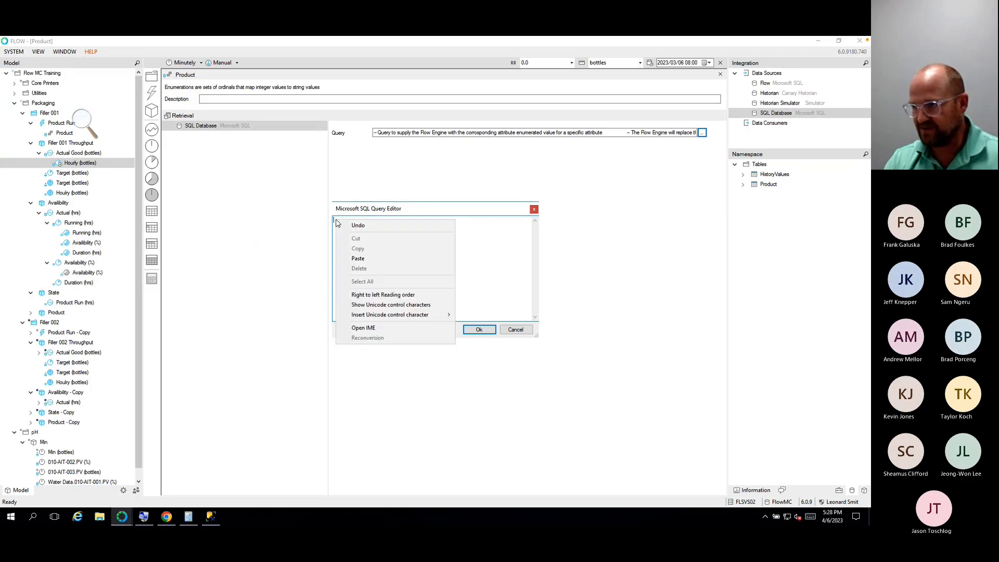
click(357, 259)
click(477, 331)
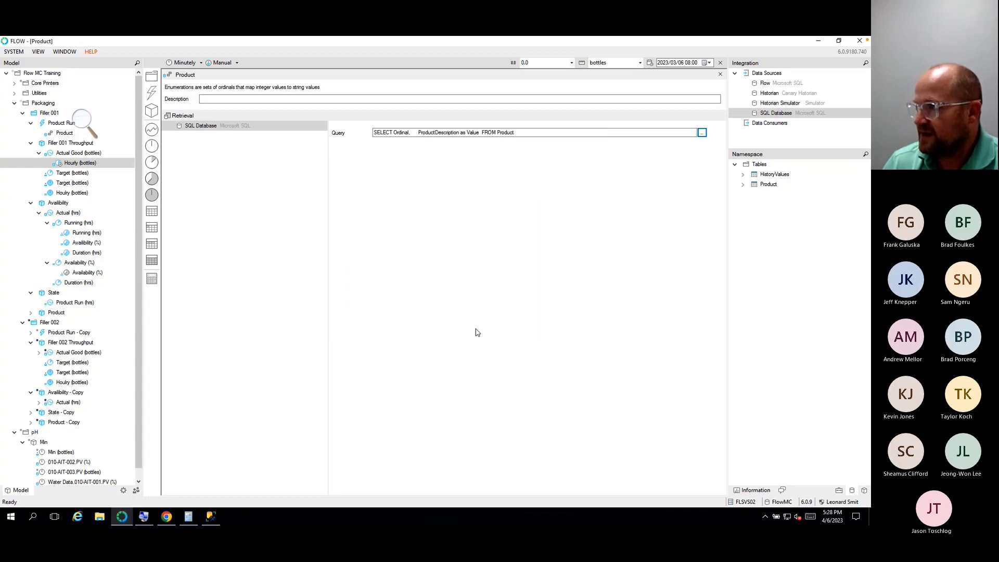
click(721, 75)
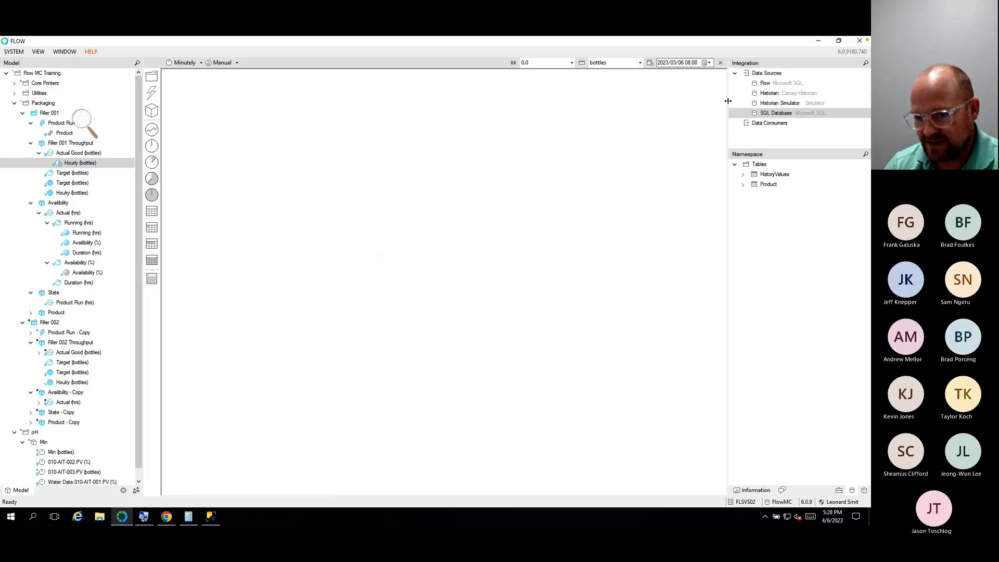
Step: Set the Filler Product Run template's Product attribute to use the Product enumeration
click(864, 490)
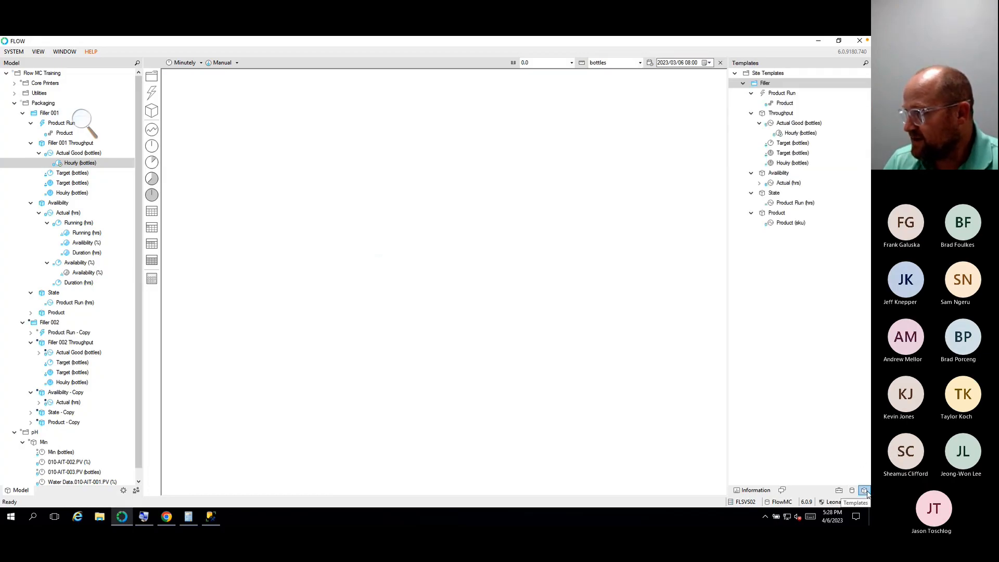
click(793, 92)
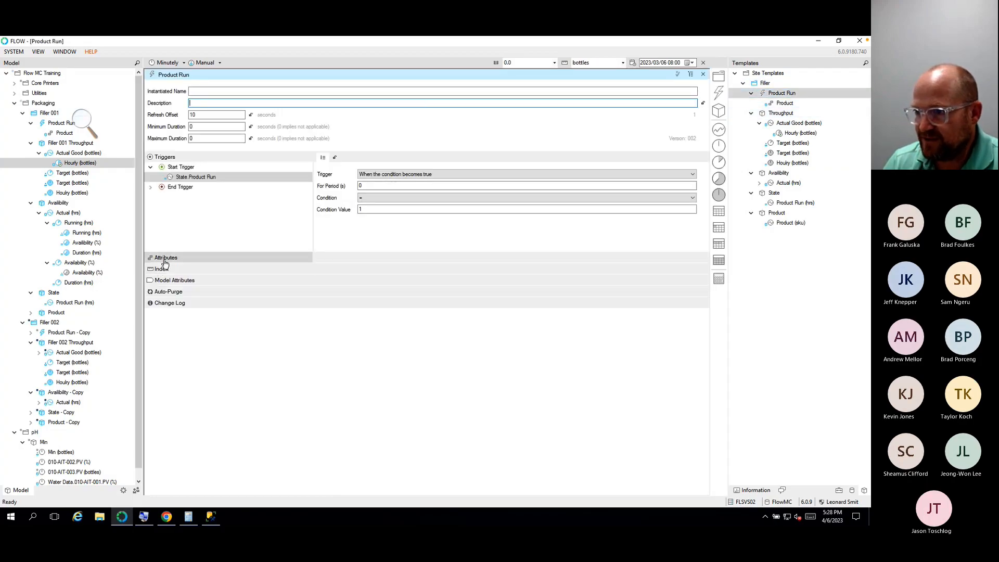
click(164, 259)
click(151, 268)
click(183, 278)
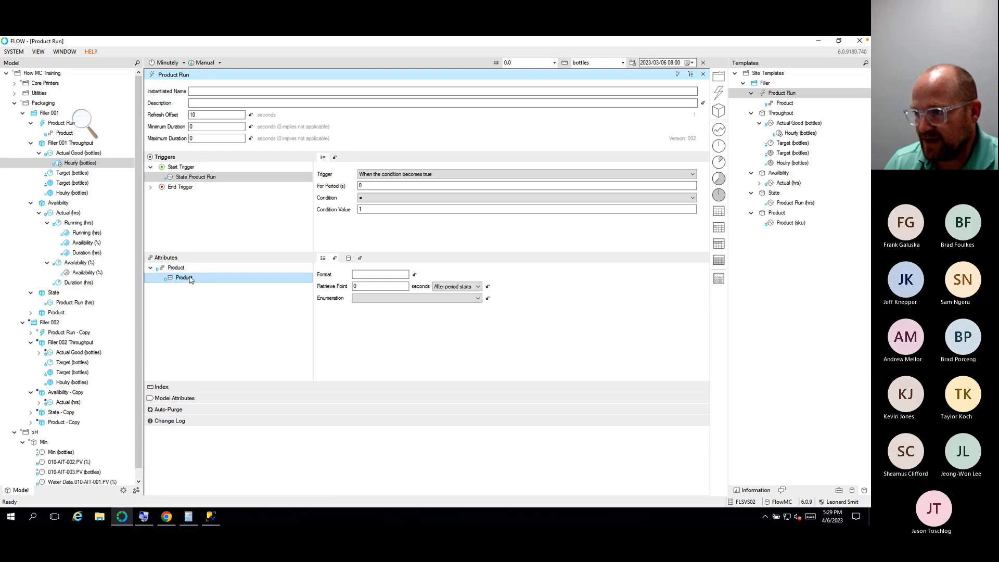
click(478, 298)
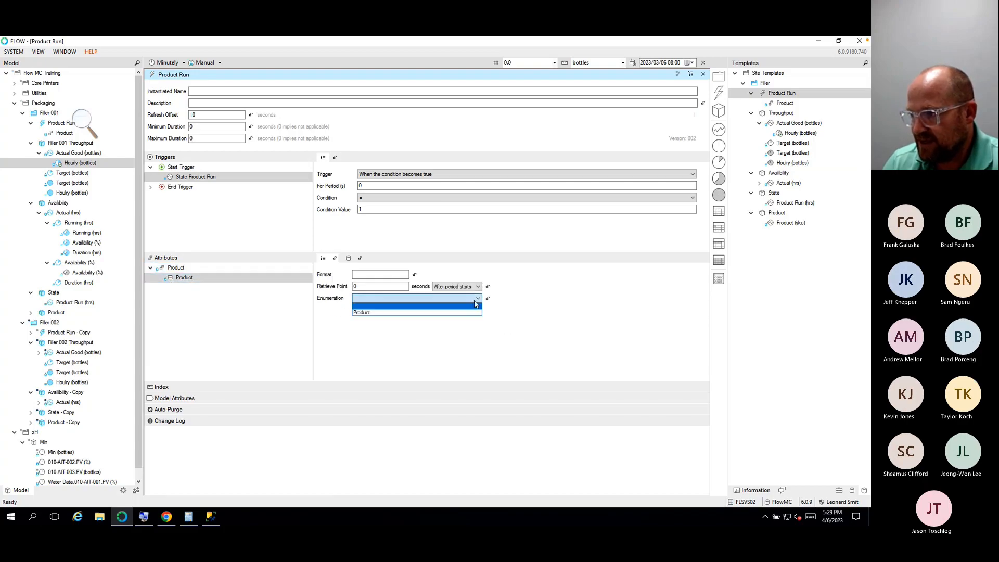
click(367, 312)
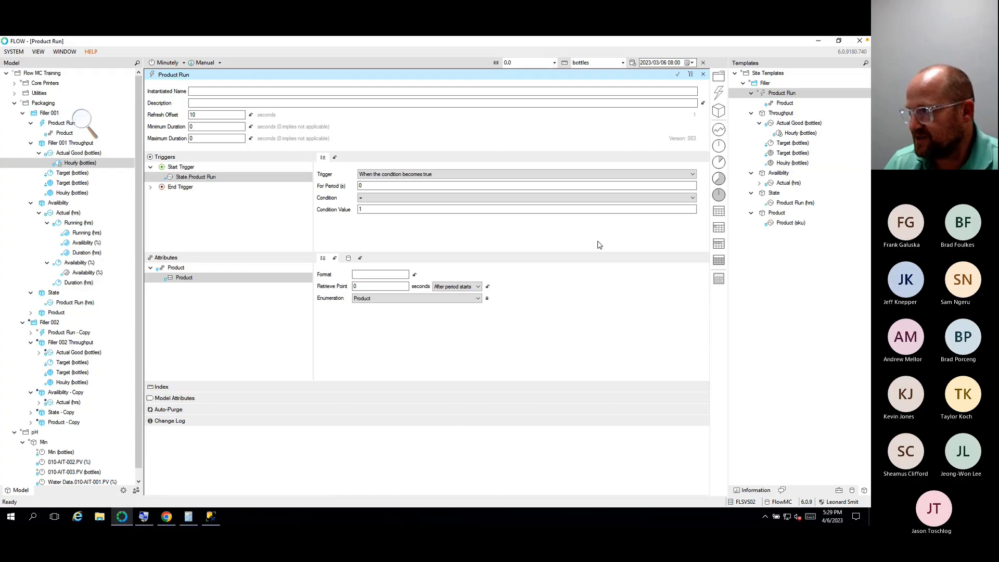
click(703, 74)
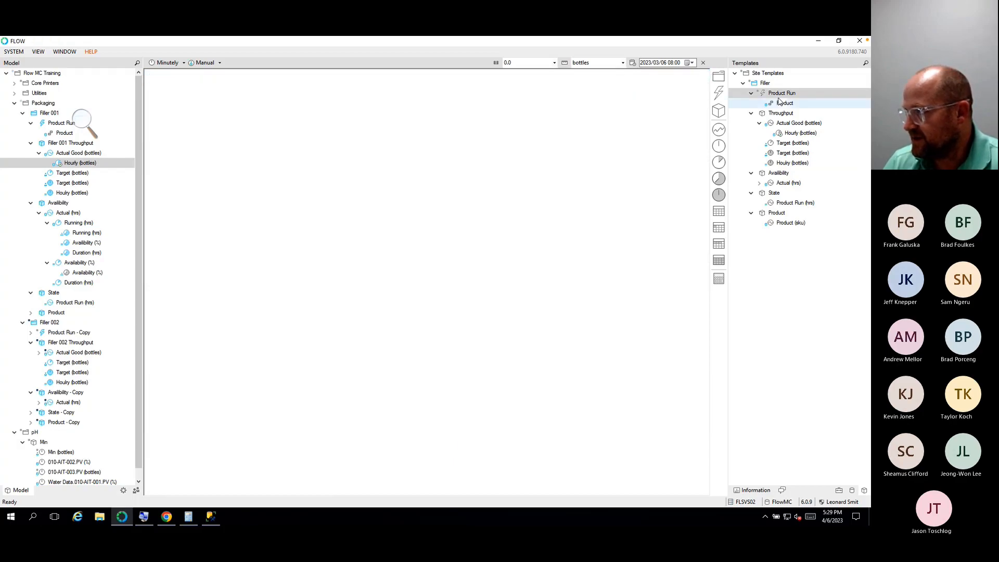
Step: Release the Filler template and update Filler 001's Product Run from it
right_click(767, 85)
click(780, 90)
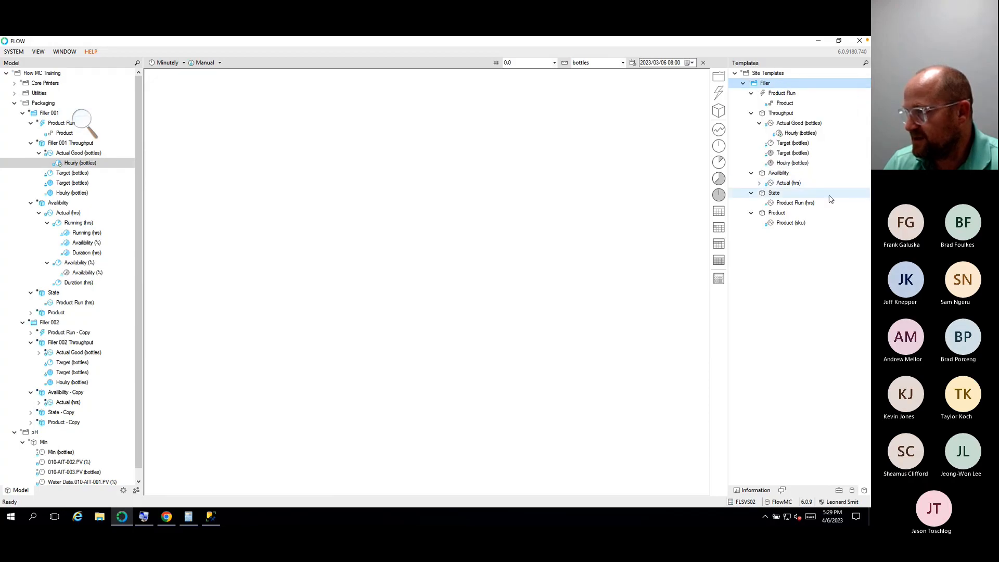
right_click(68, 123)
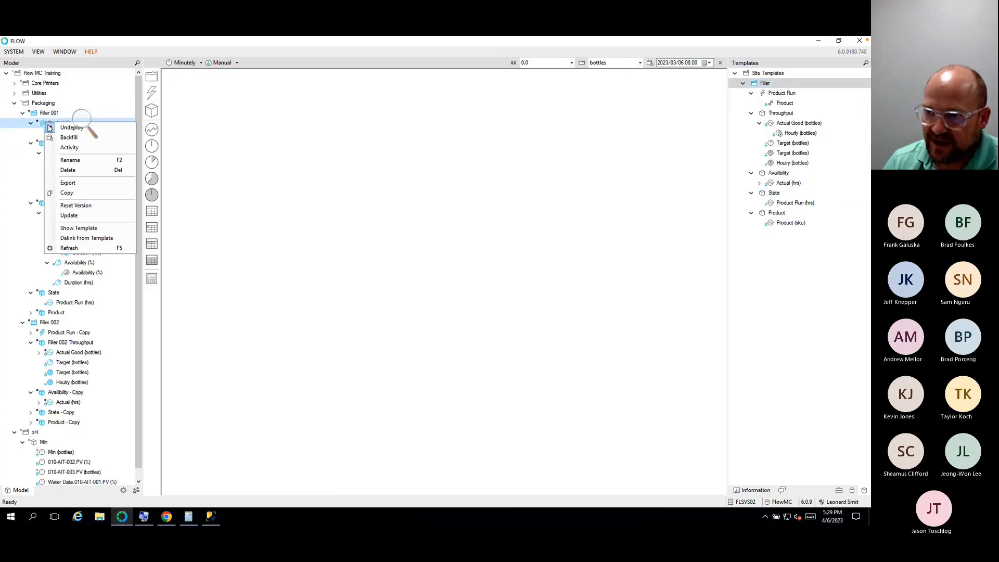
click(76, 217)
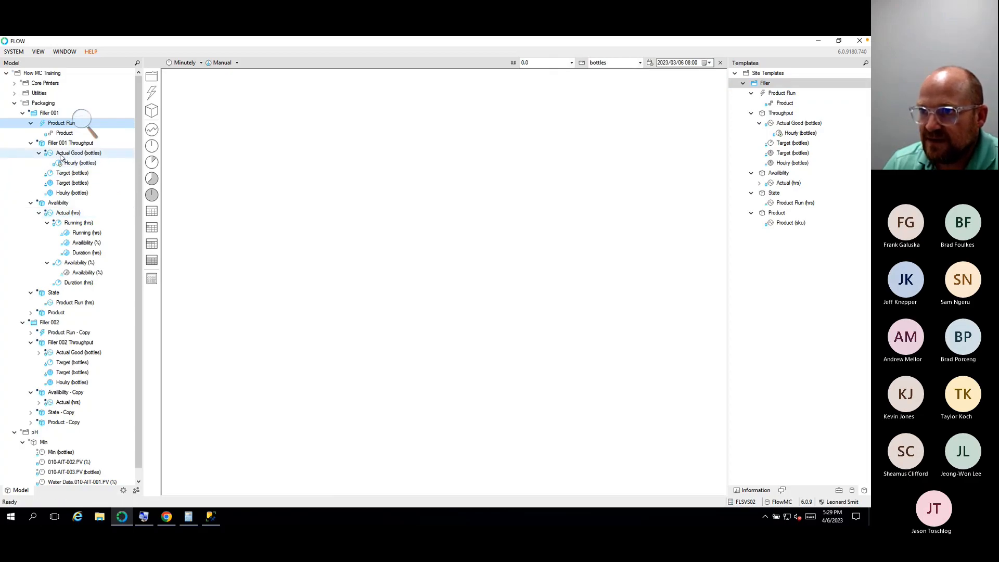
Step: Check that Product Run's attribute values now show names like Peets Pepsi, Lemon, Orange and Grape
double_click(59, 123)
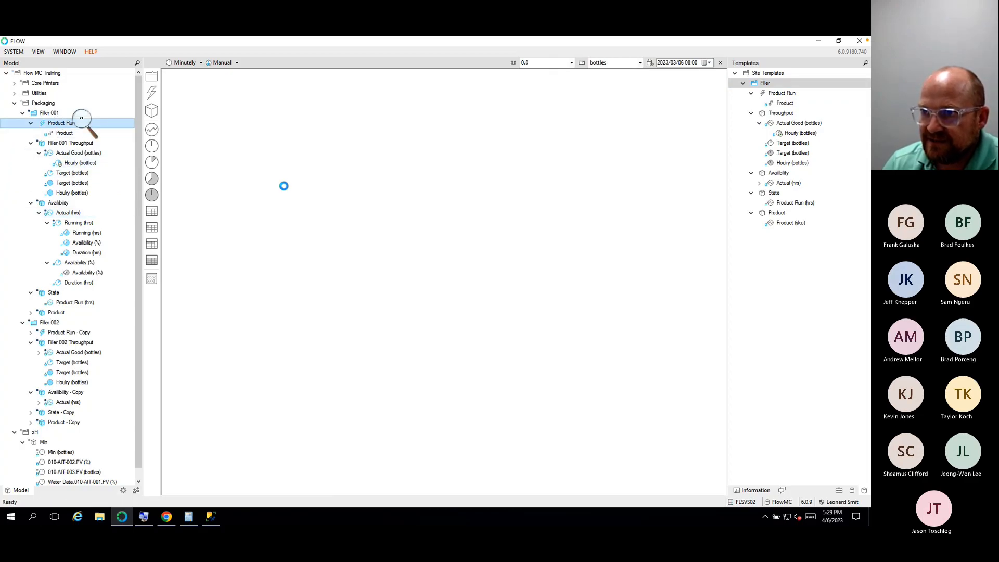
click(185, 256)
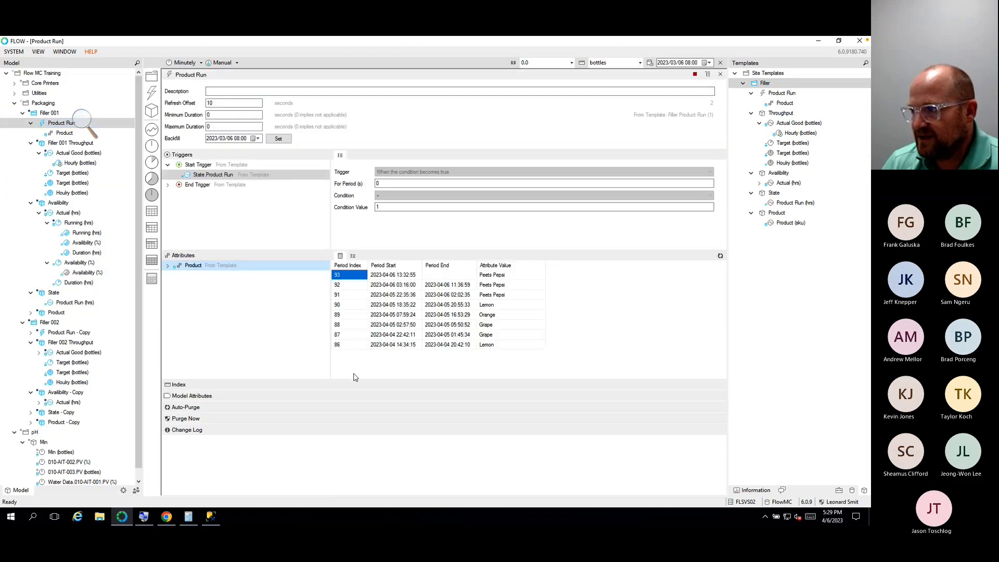
click(512, 294)
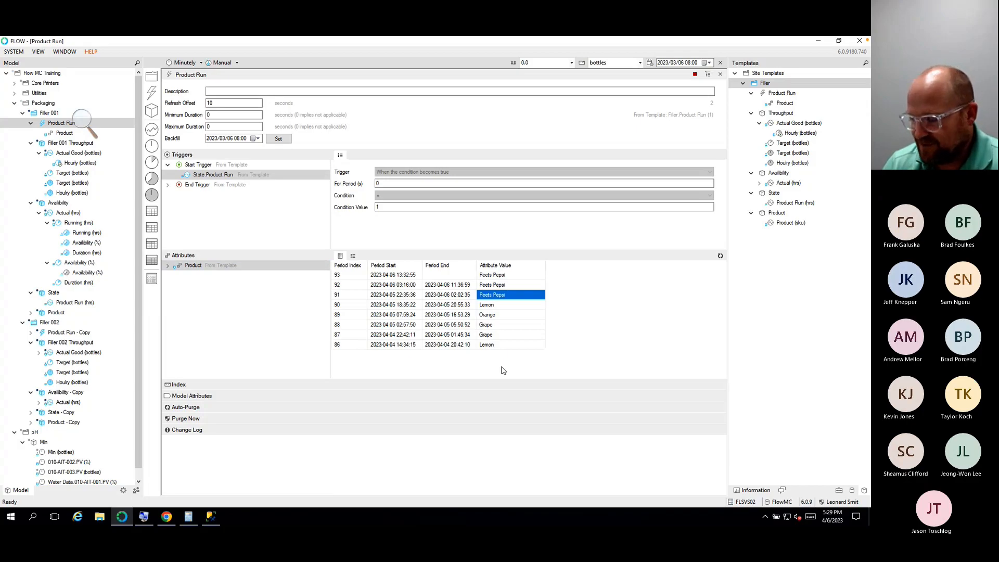
drag(501, 344, 503, 281)
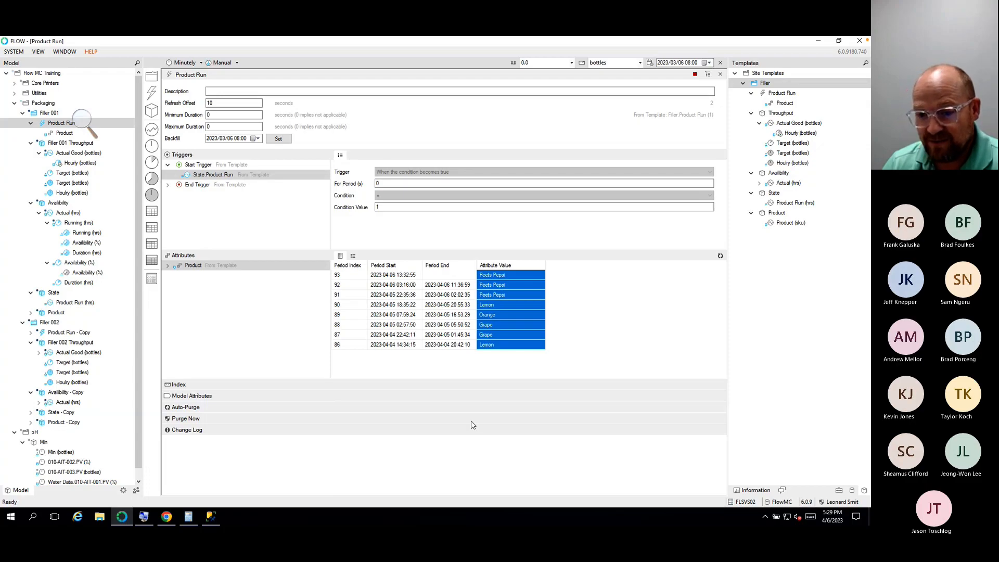
click(80, 163)
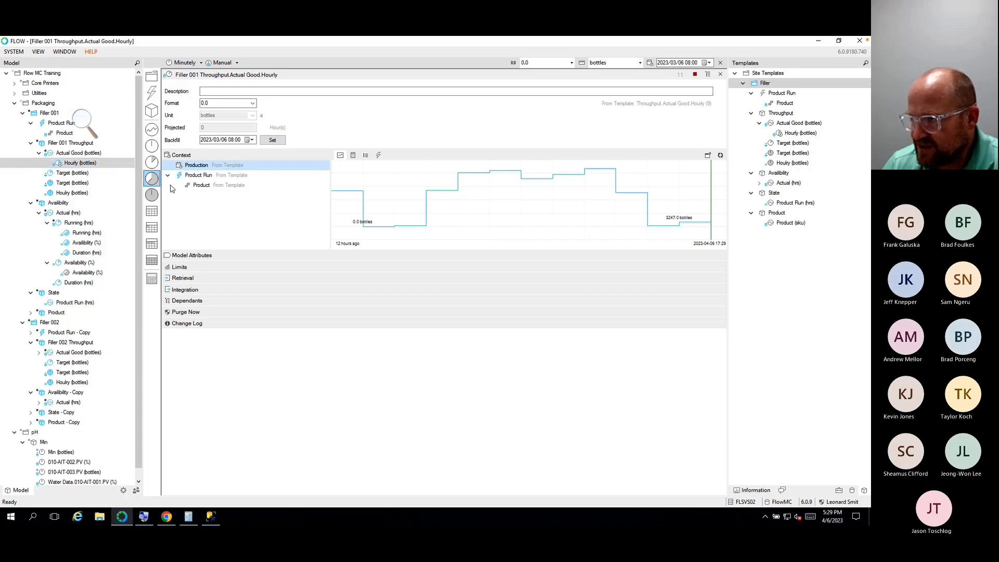
Step: Switch Filler 001's Actual Good Hourly to table view and select the Peets Pepsi row
click(353, 155)
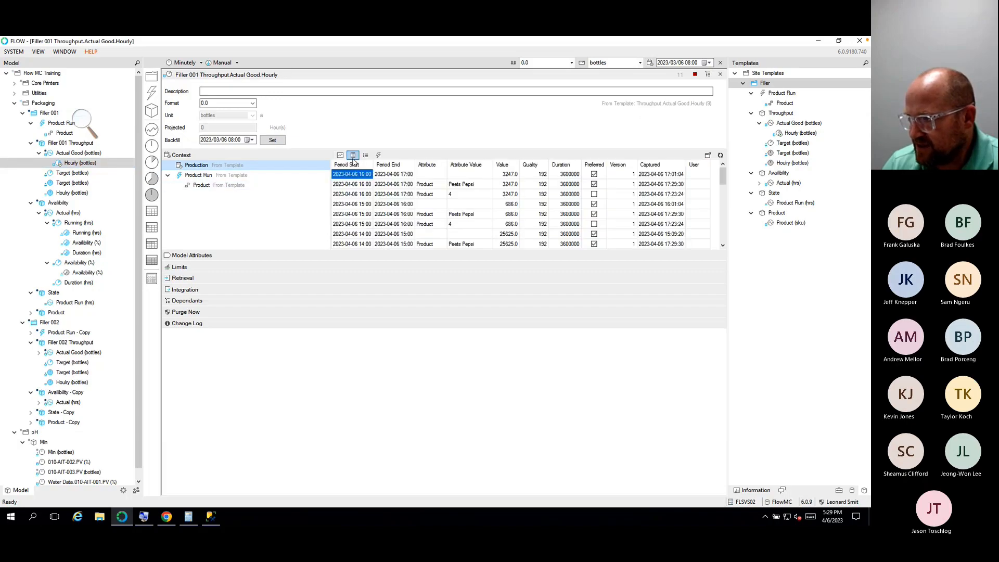
drag(667, 198, 358, 200)
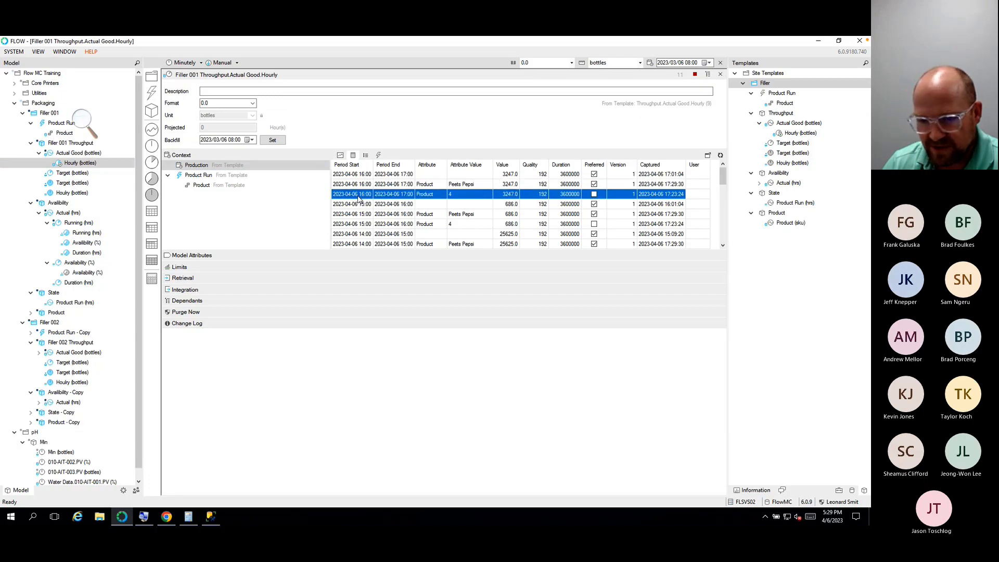
click(668, 186)
drag(667, 185, 466, 187)
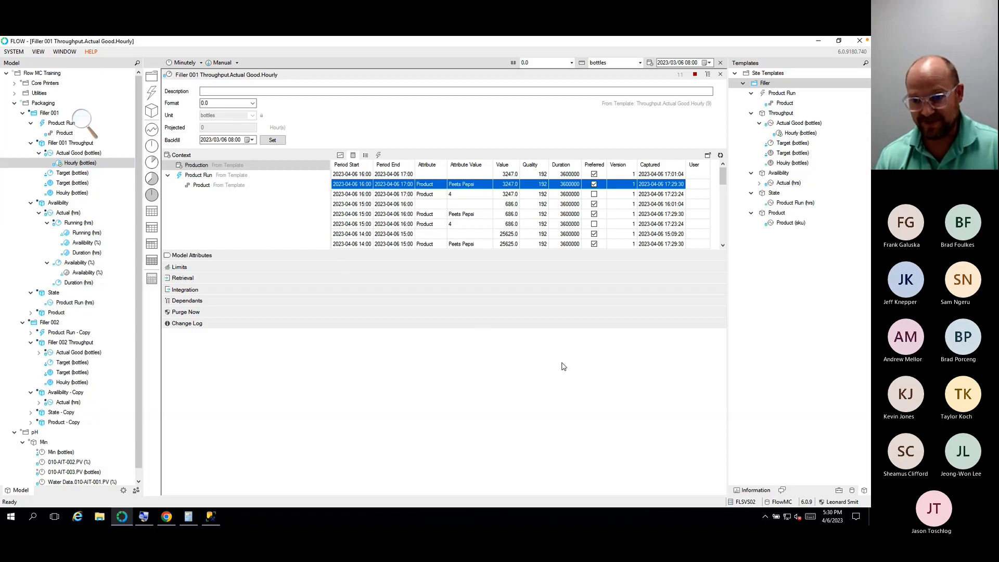
key(ctrl+Left)
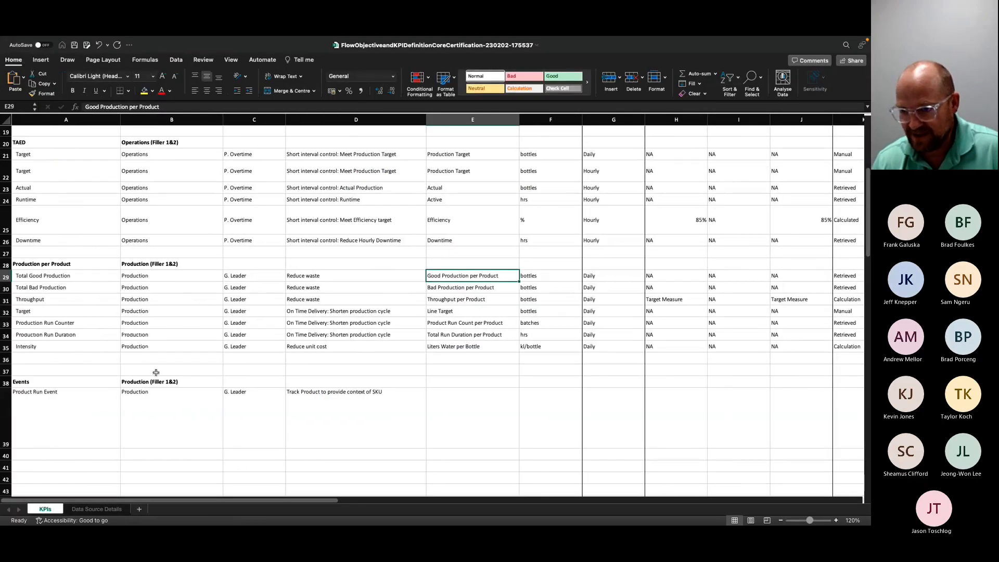
Step: In the Excel KPIs sheet, highlight the Product Run Event row and the per-product KPI names
drag(73, 402, 306, 415)
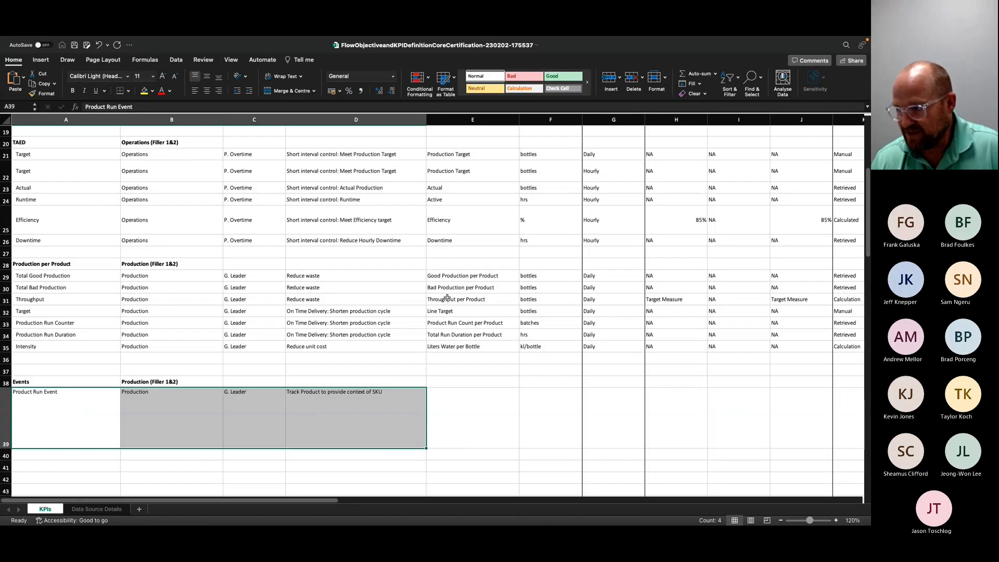
drag(457, 279, 432, 332)
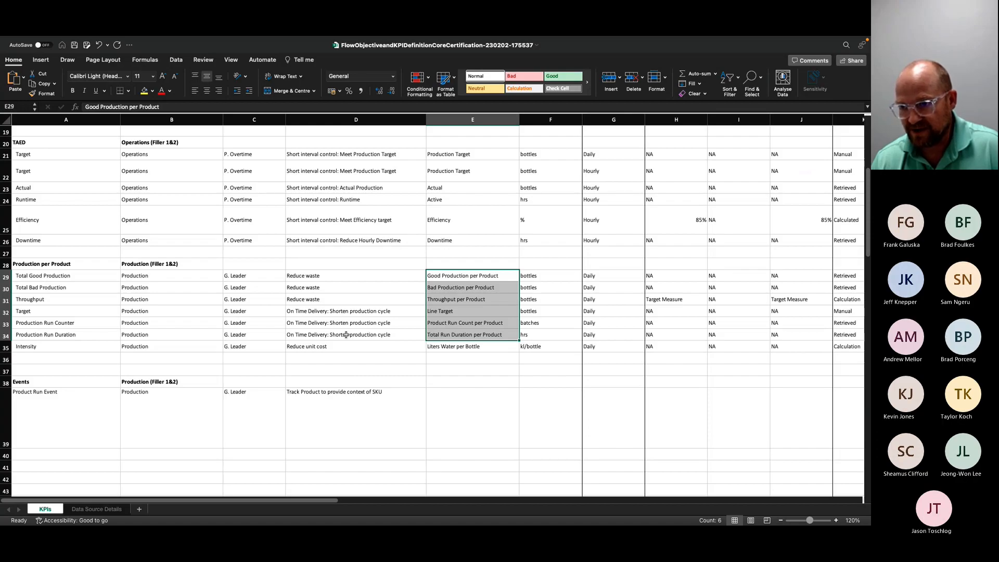
click(361, 298)
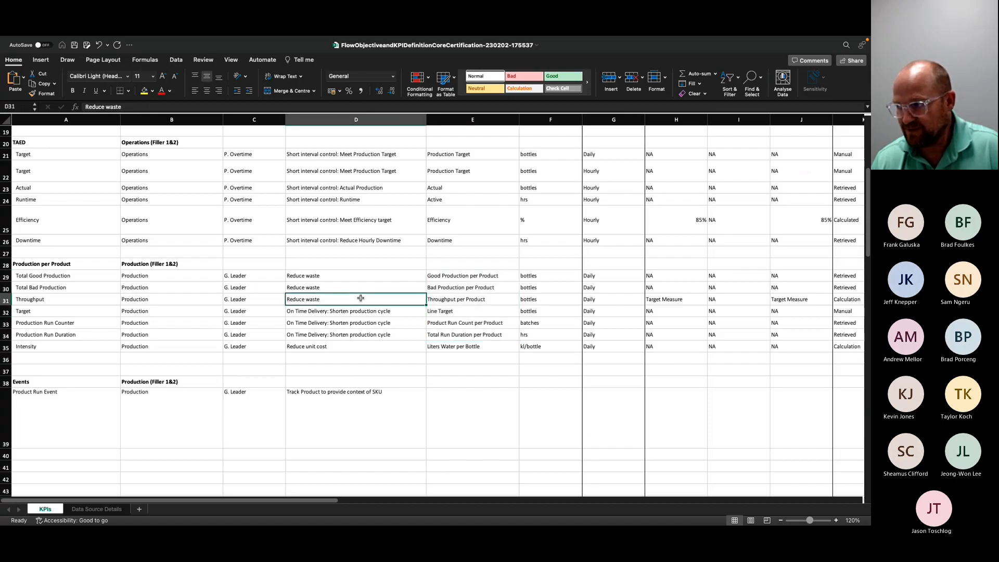
click(380, 289)
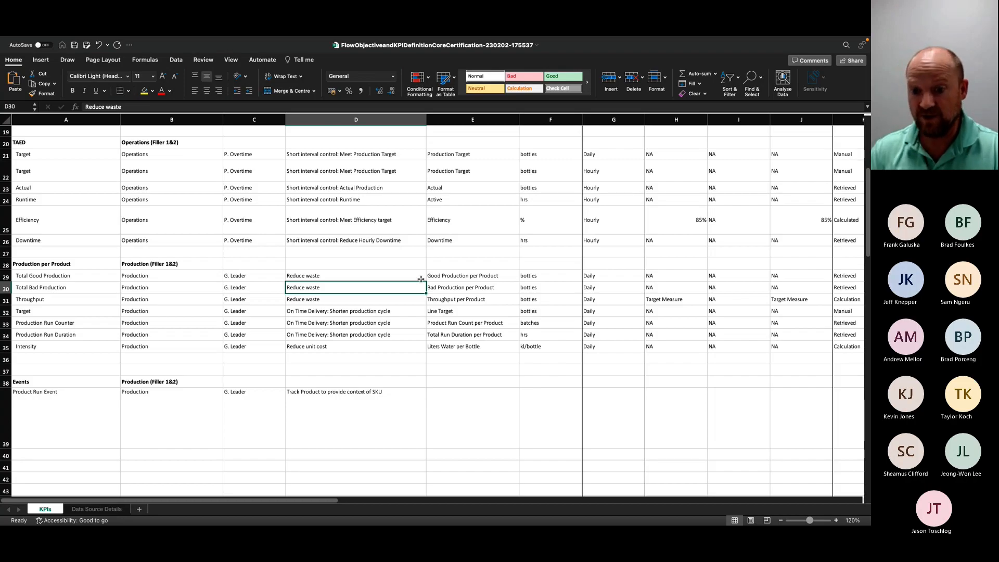
Step: Return to the Flow desktop showing Filler 001's hourly Actual Good table
key(ctrl+Left)
key(ctrl+Right)
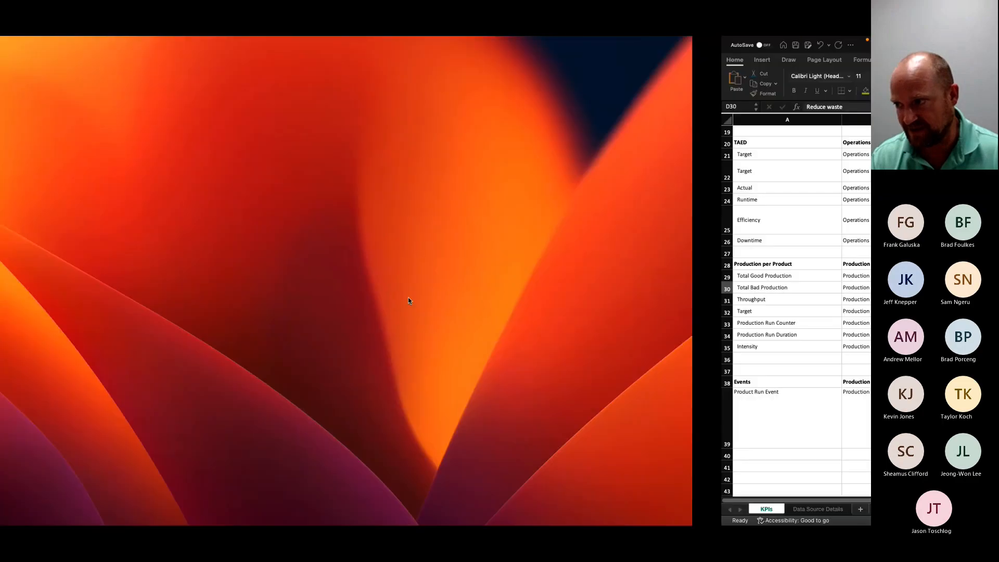
key(ctrl+Right)
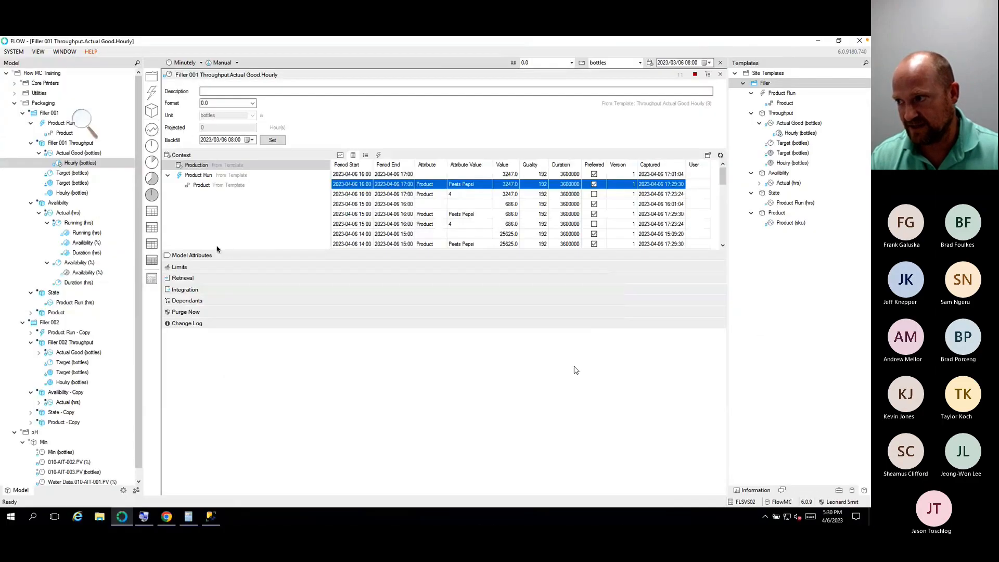